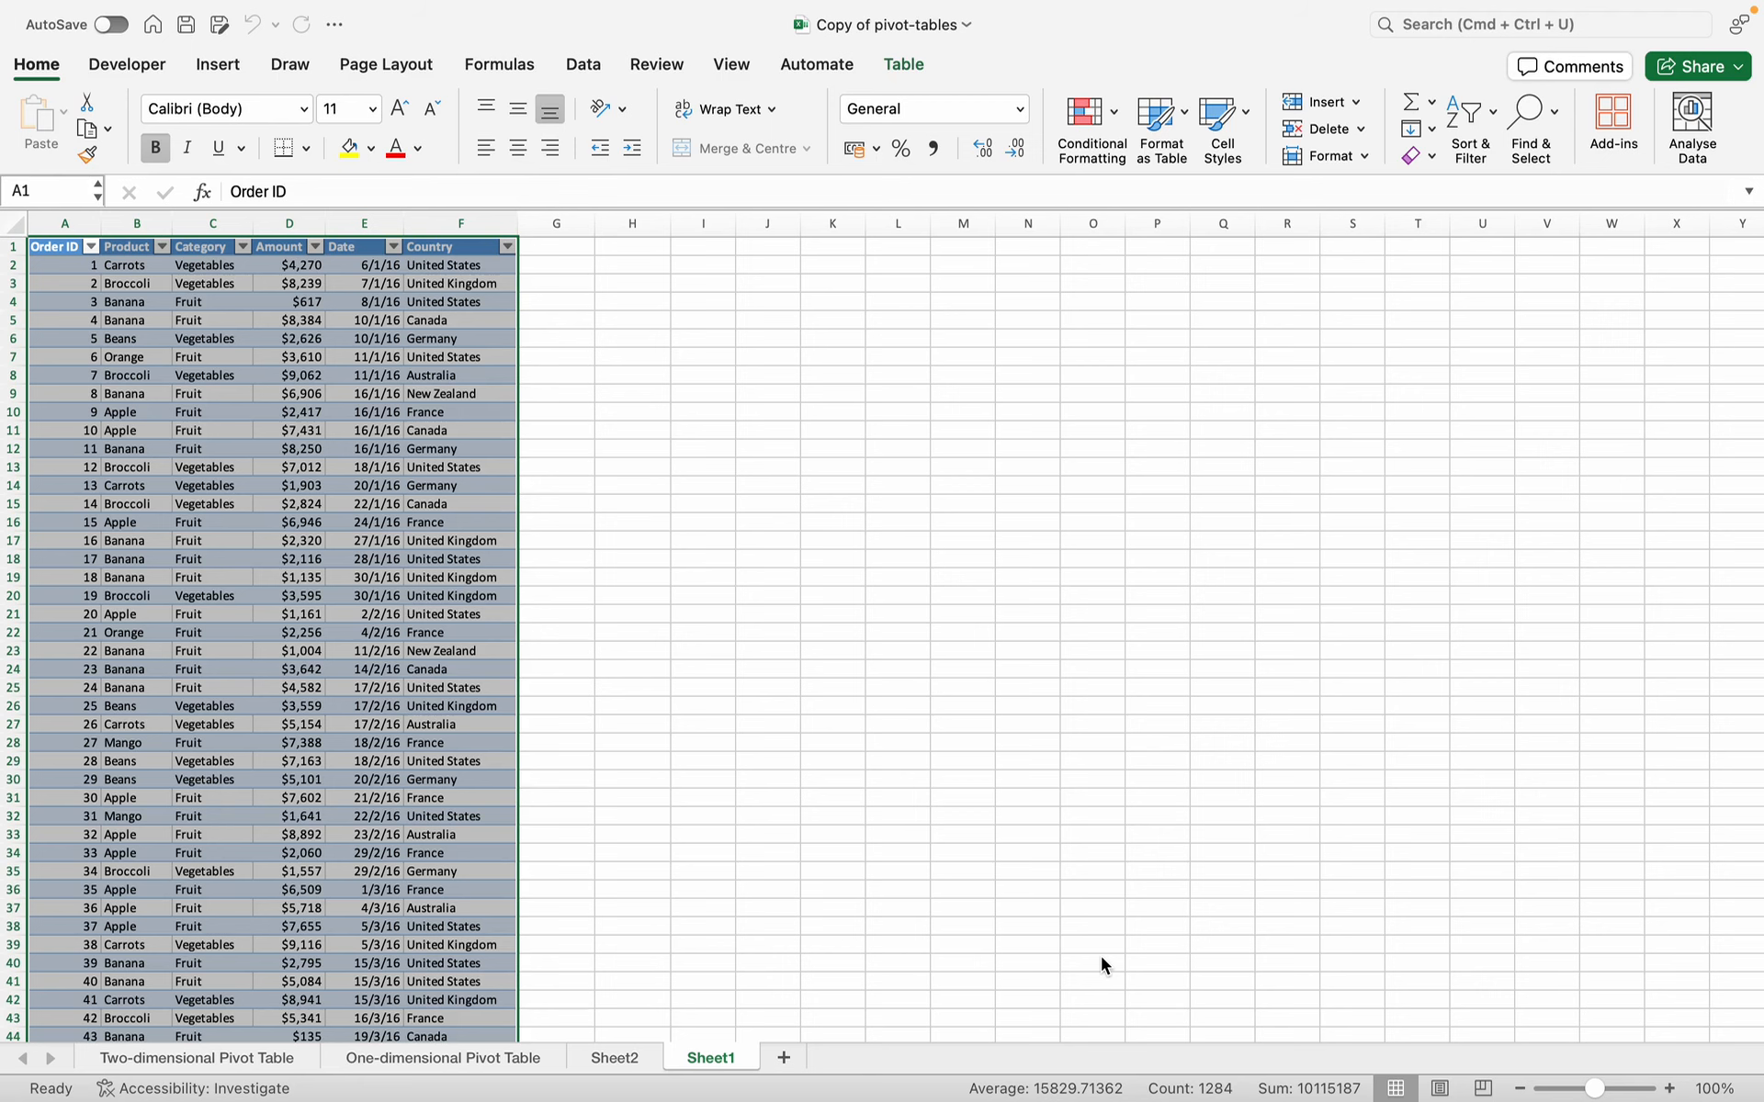
- Look through the records and columns of the order data table on Sheet1
scroll(912, 905, down, 3)
scroll(912, 905, up, 3)
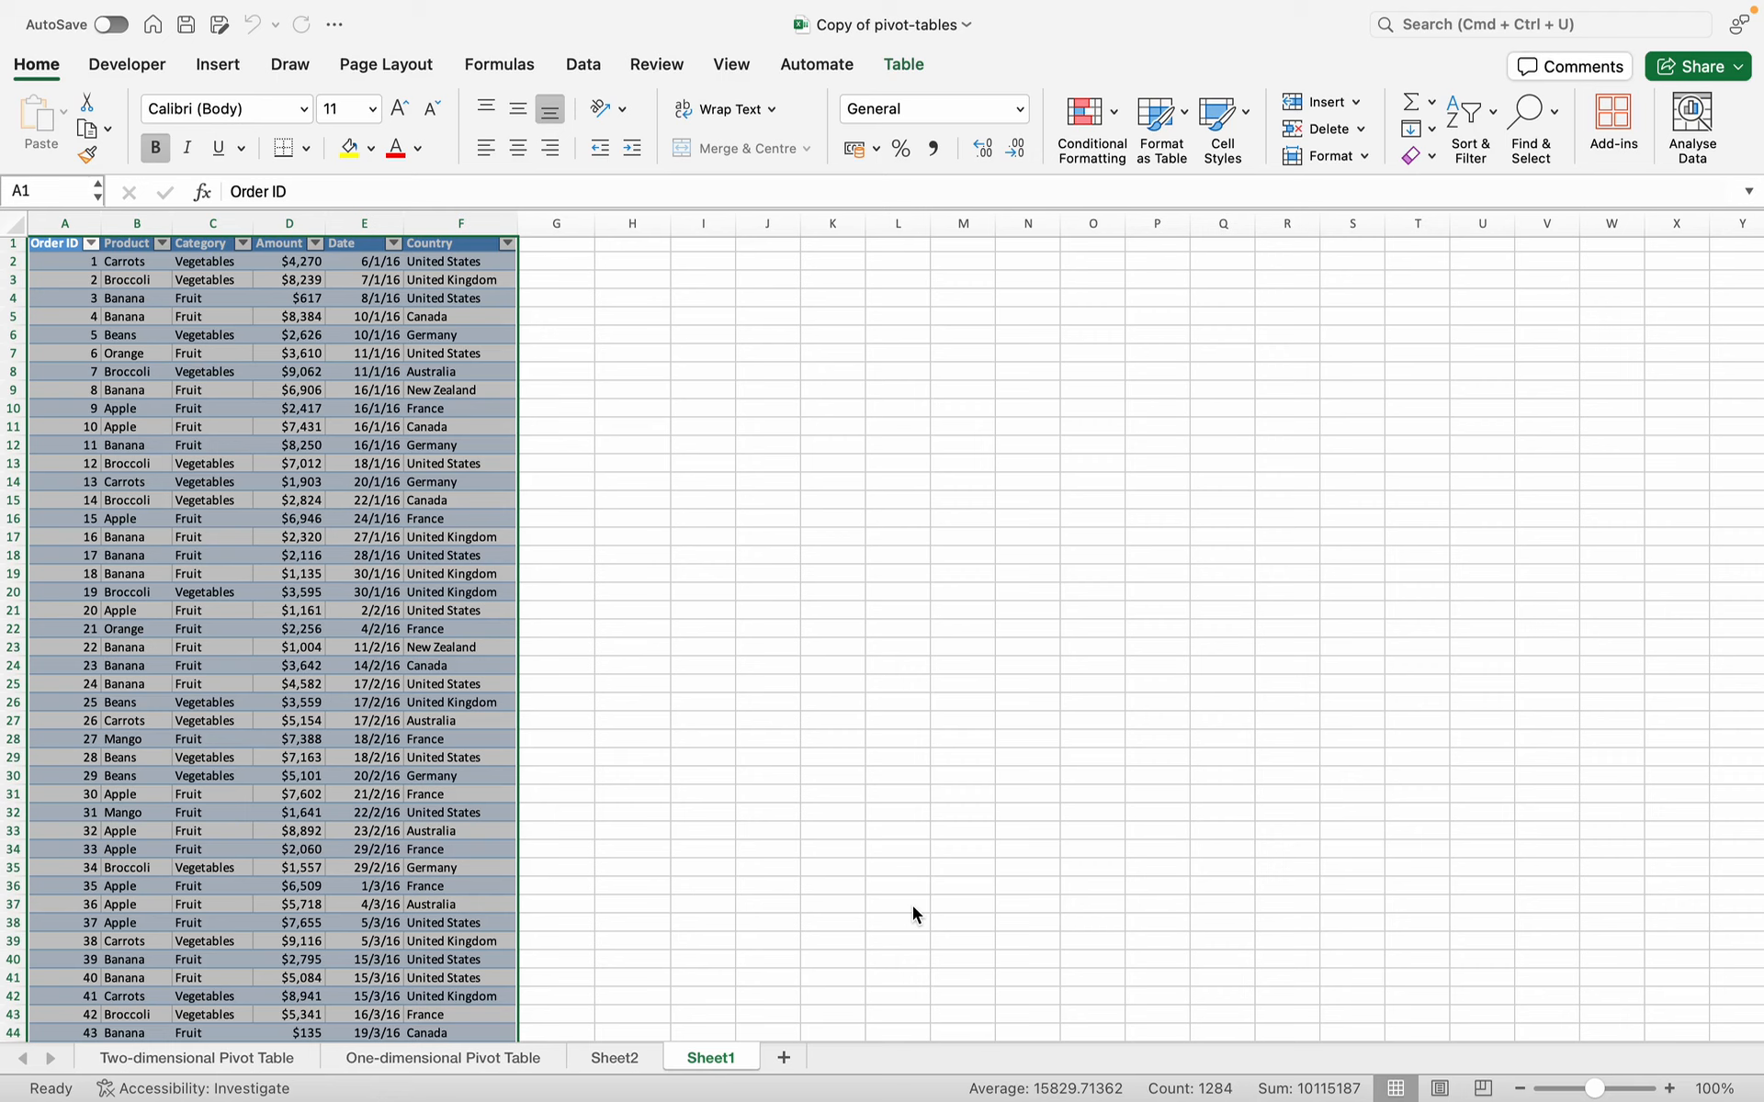
scroll(653, 869, down, 2)
scroll(649, 870, up, 2)
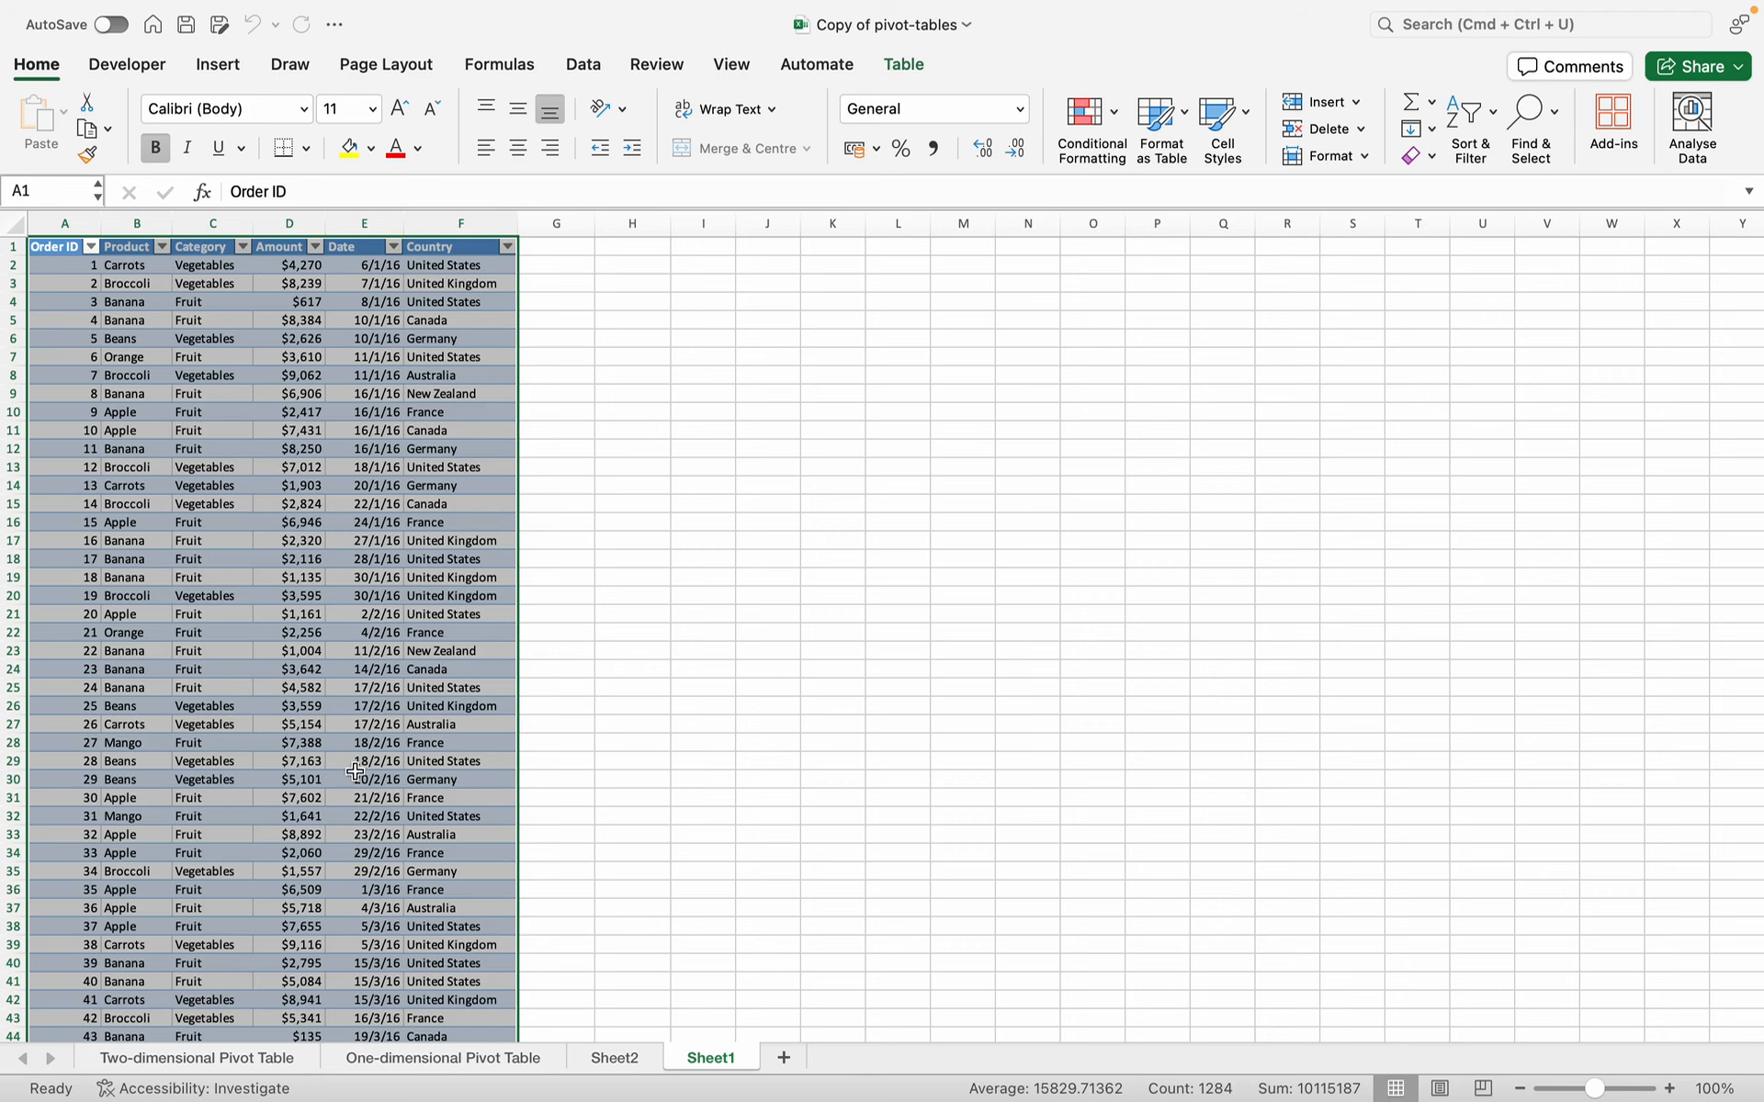
scroll(357, 773, down, 17)
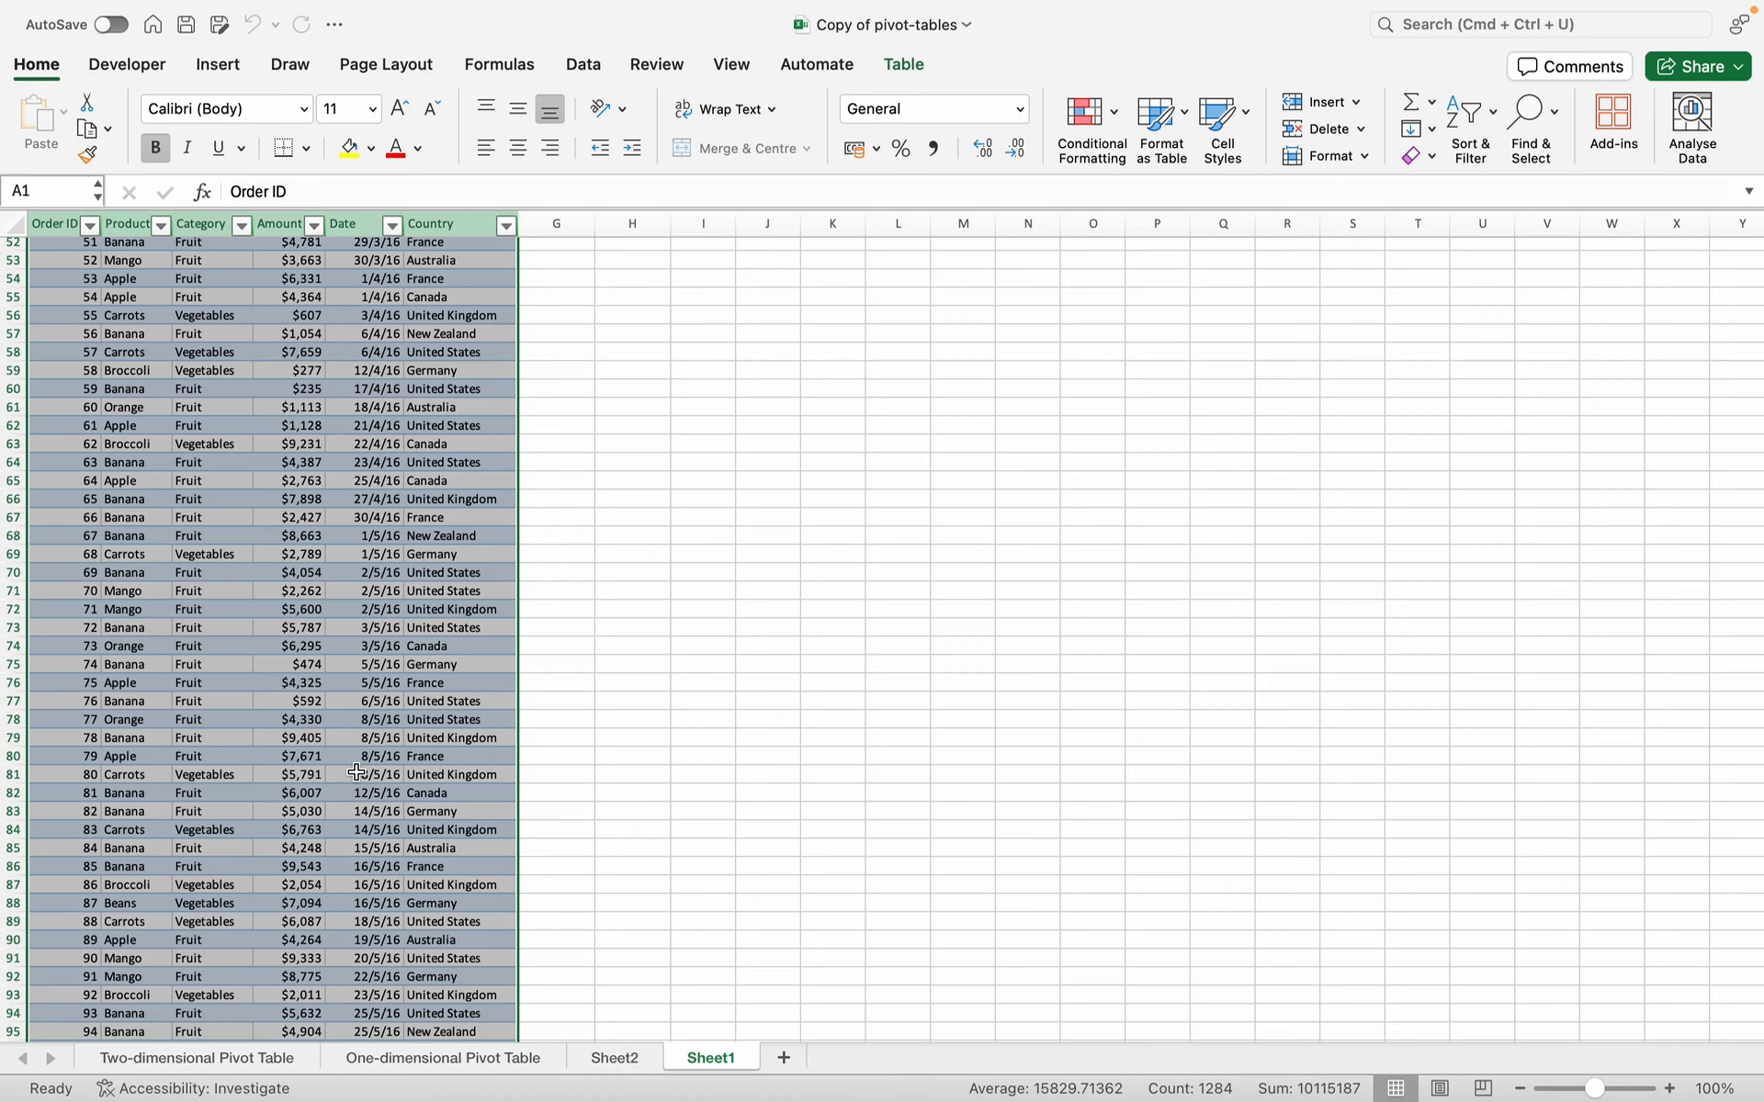
scroll(356, 773, down, 5)
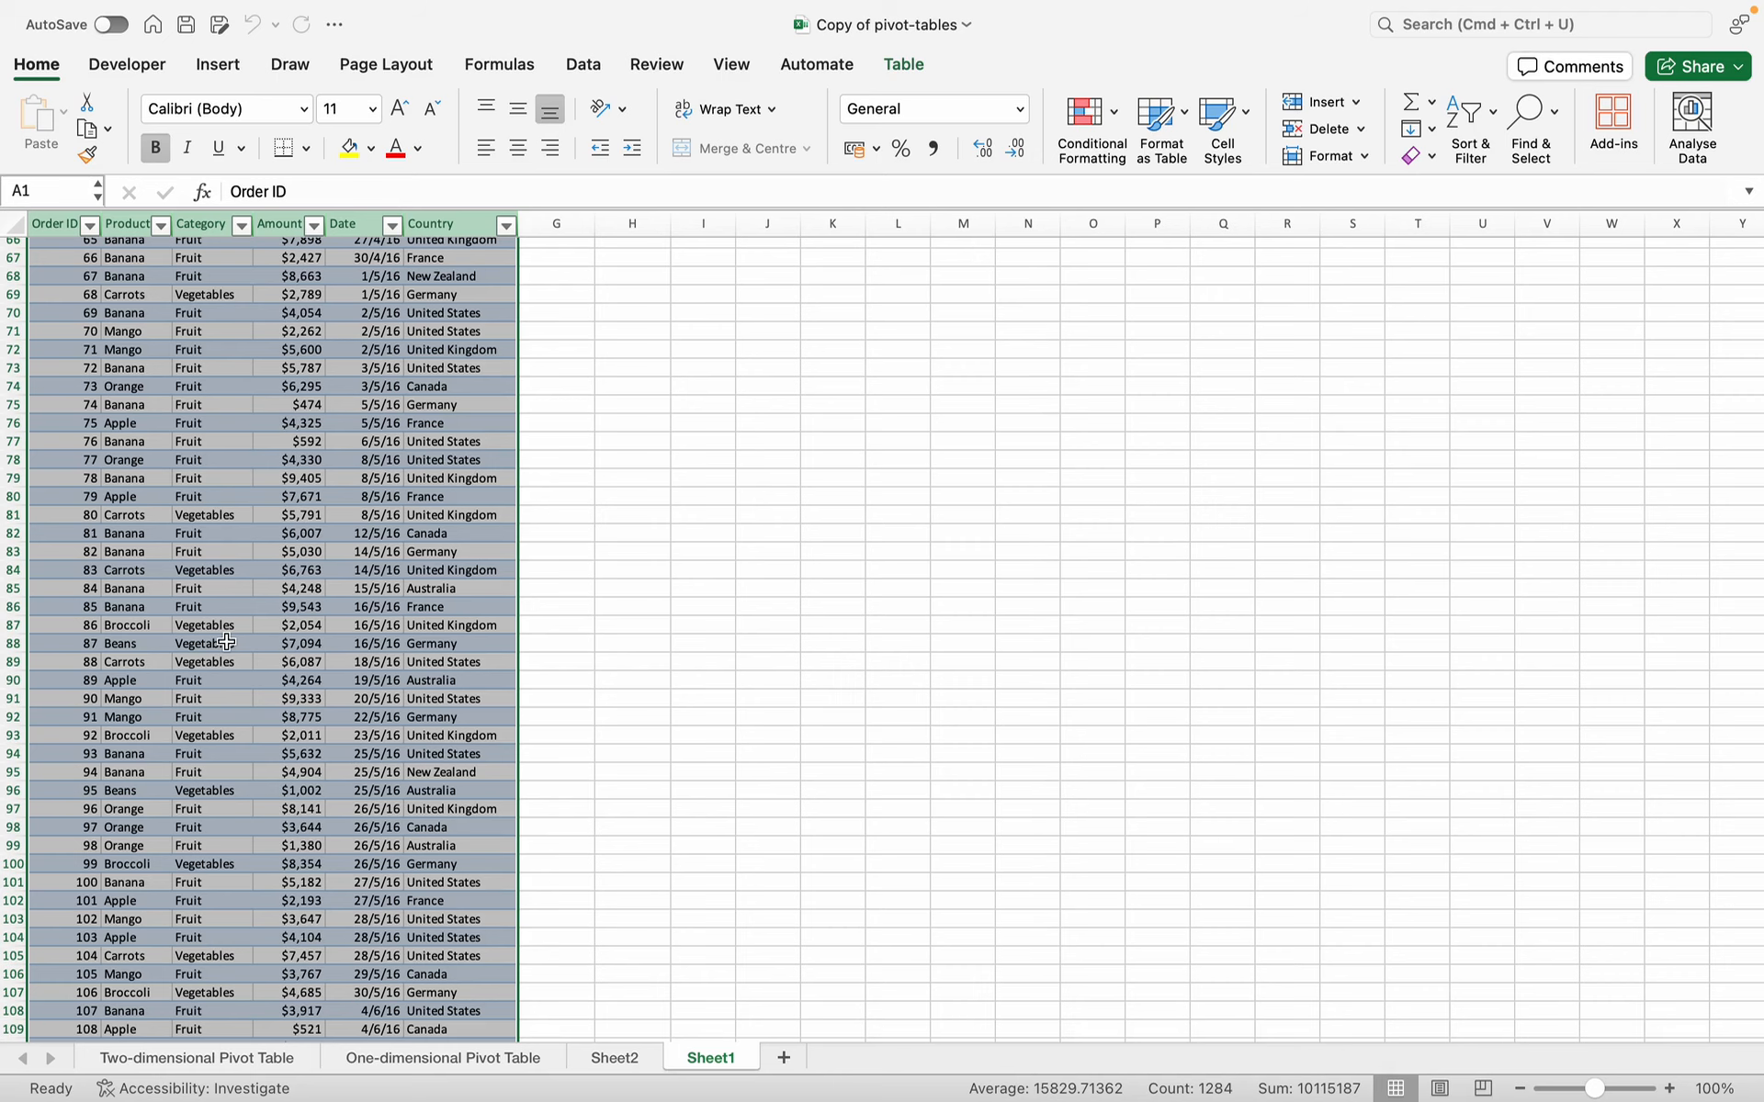
scroll(227, 641, up, 20)
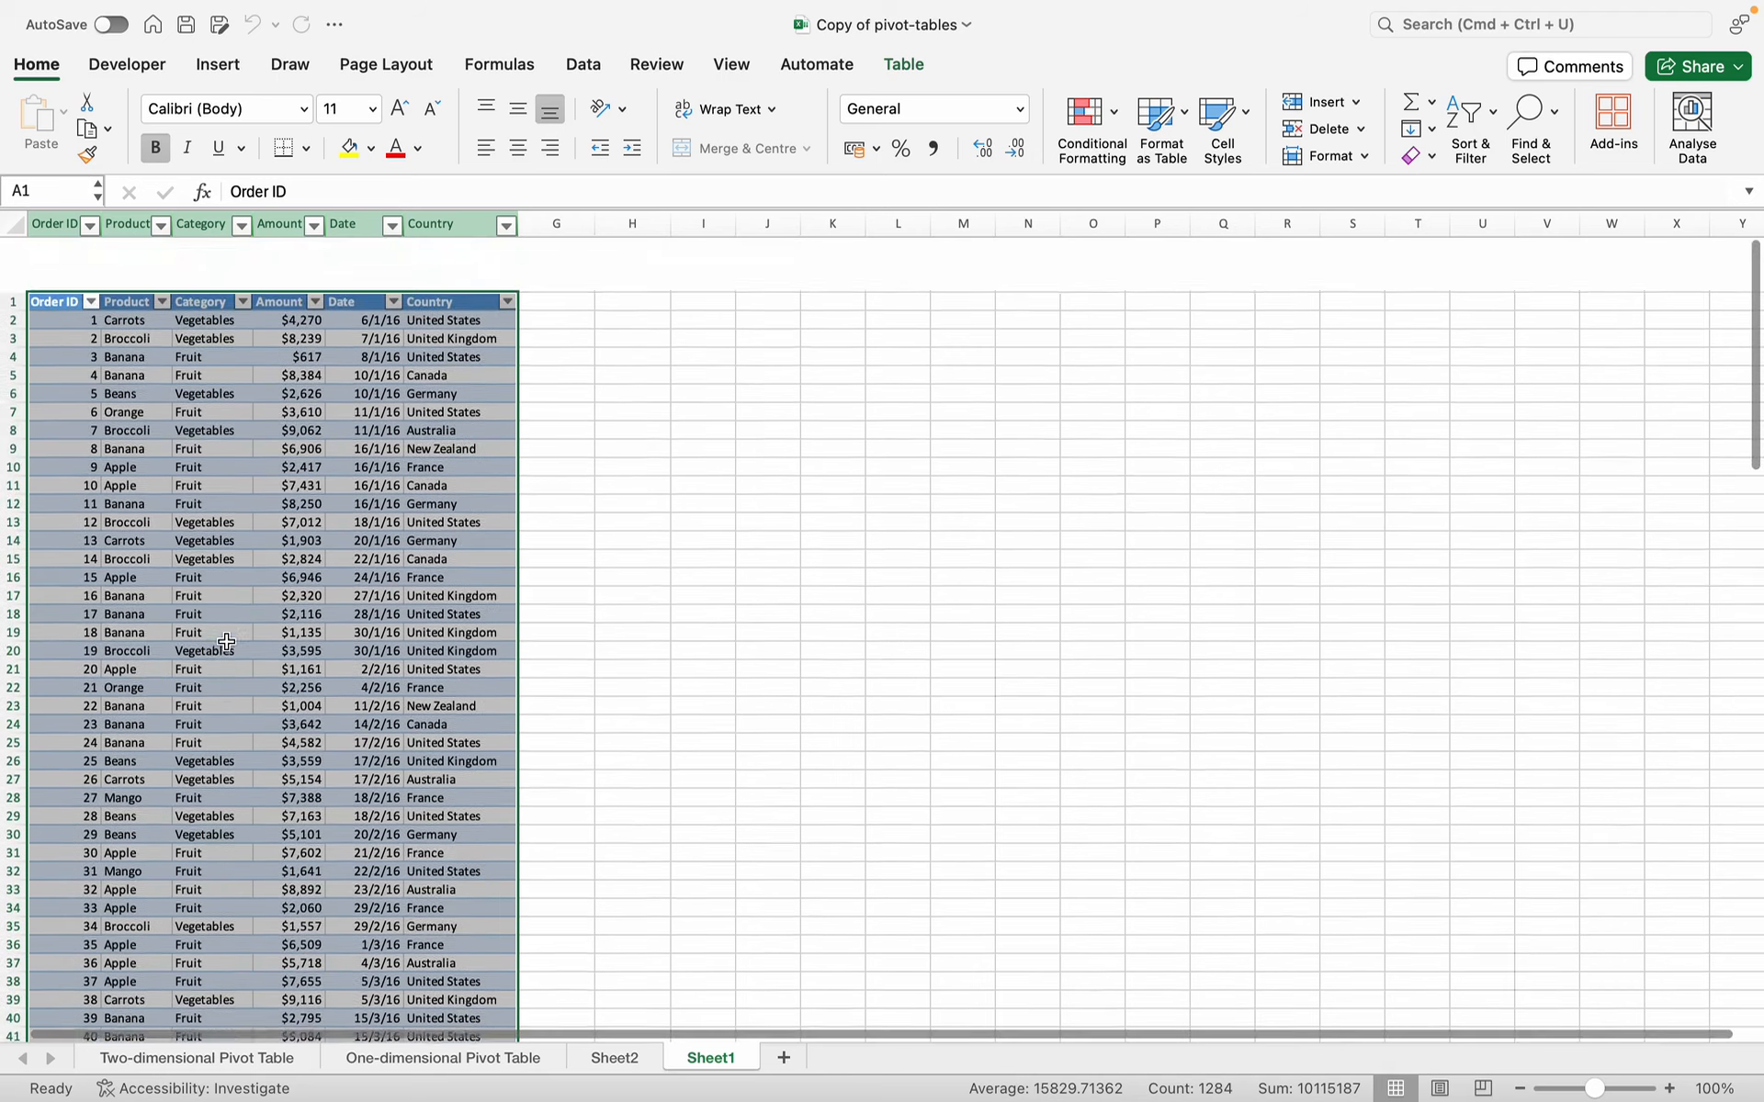
scroll(227, 641, down, 7)
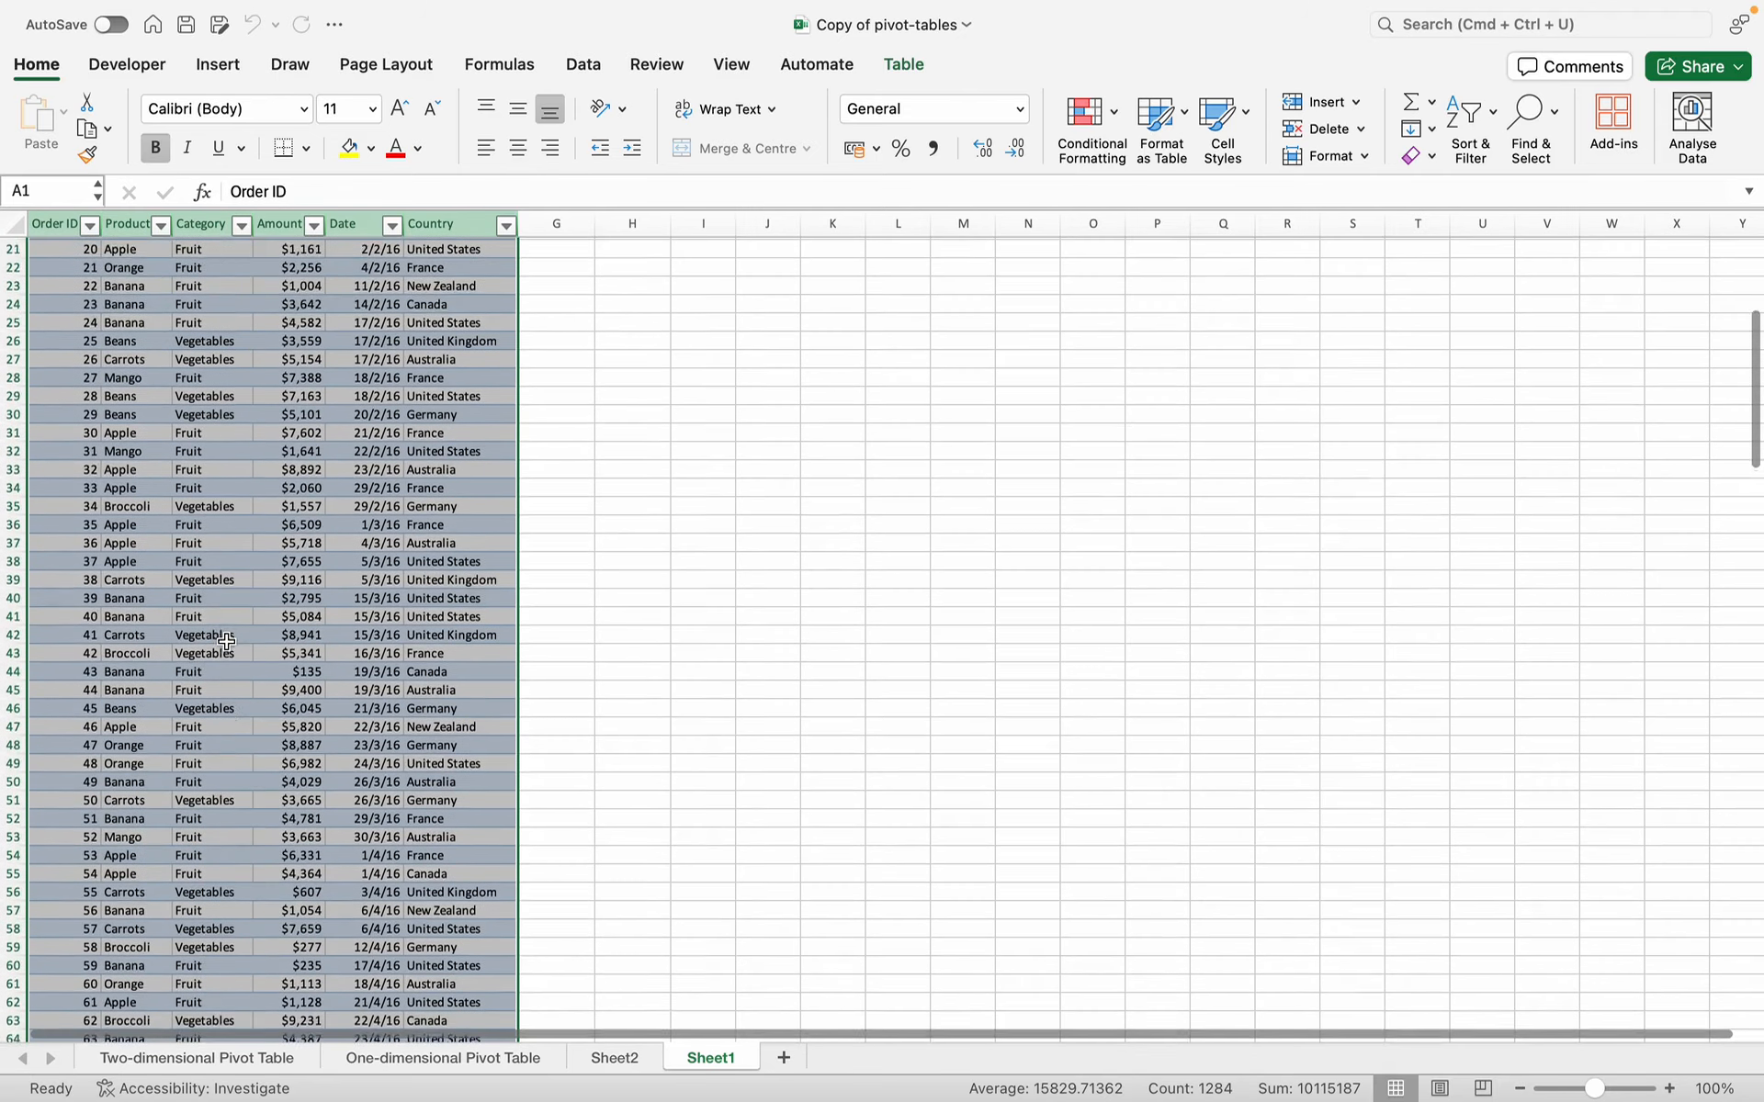
click(227, 633)
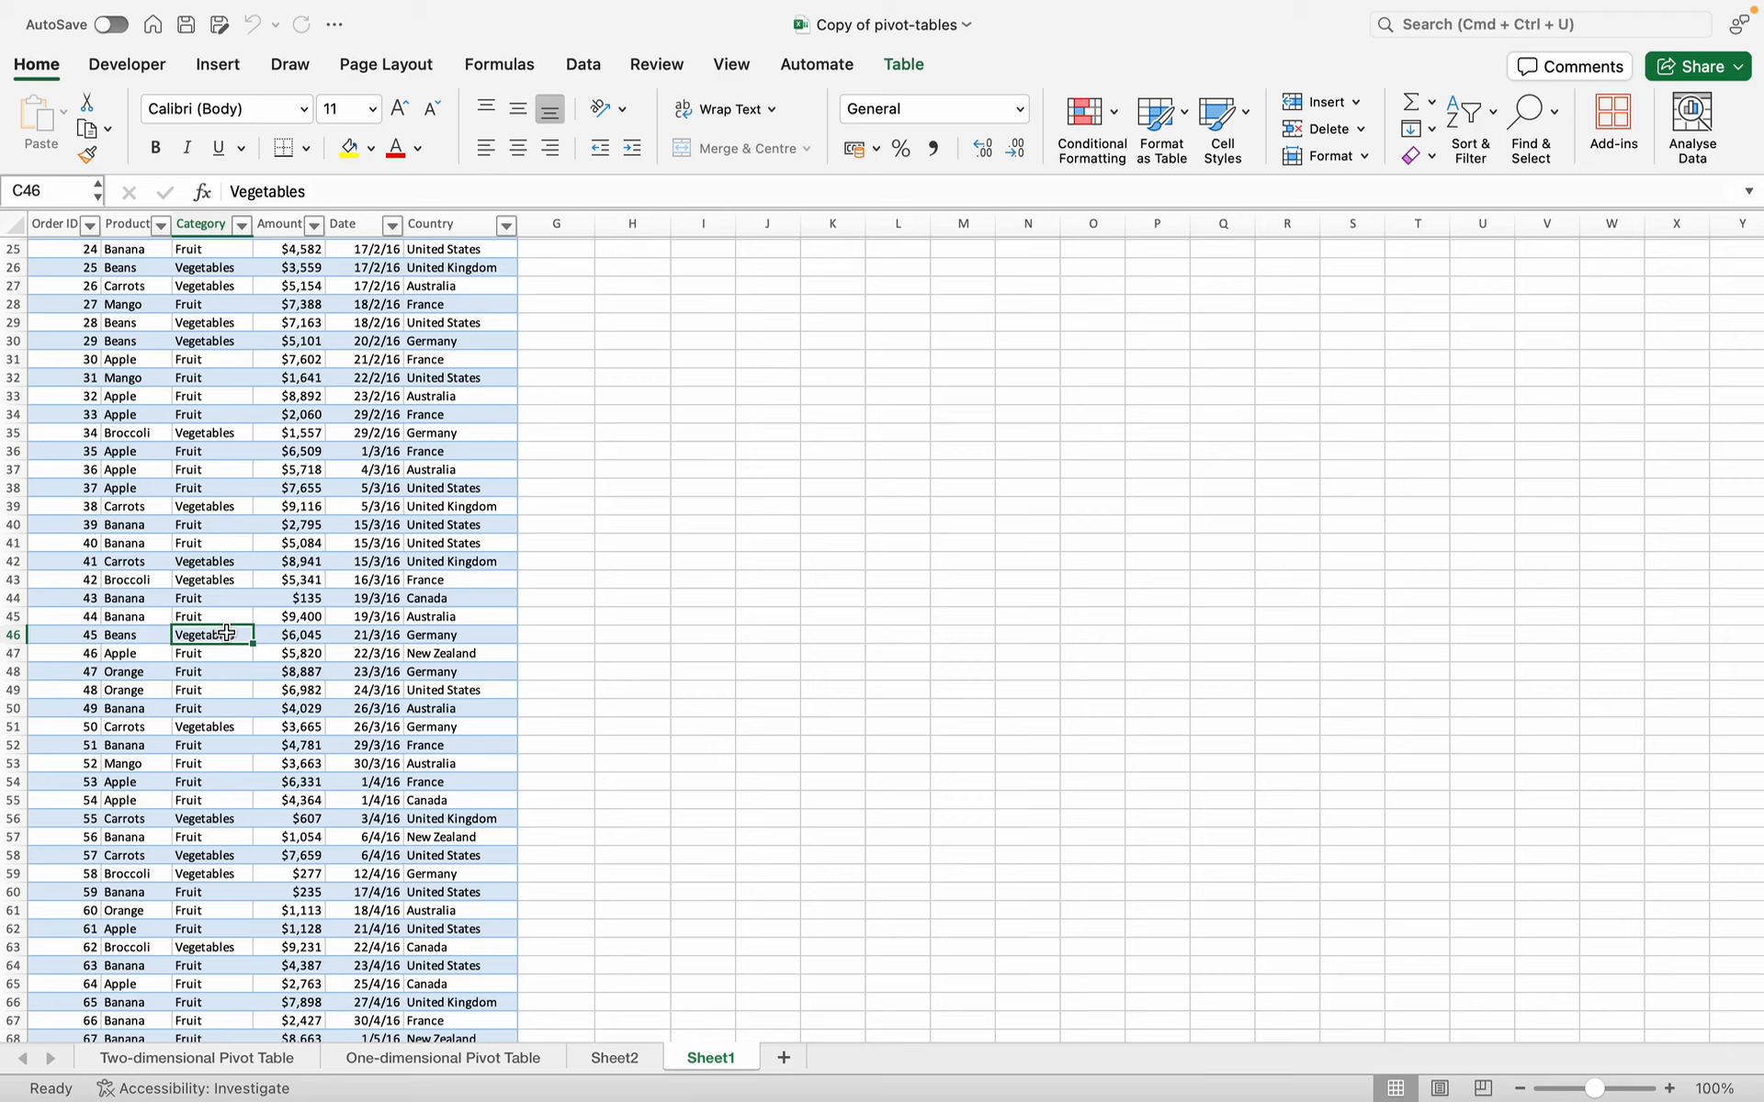
key(super+a)
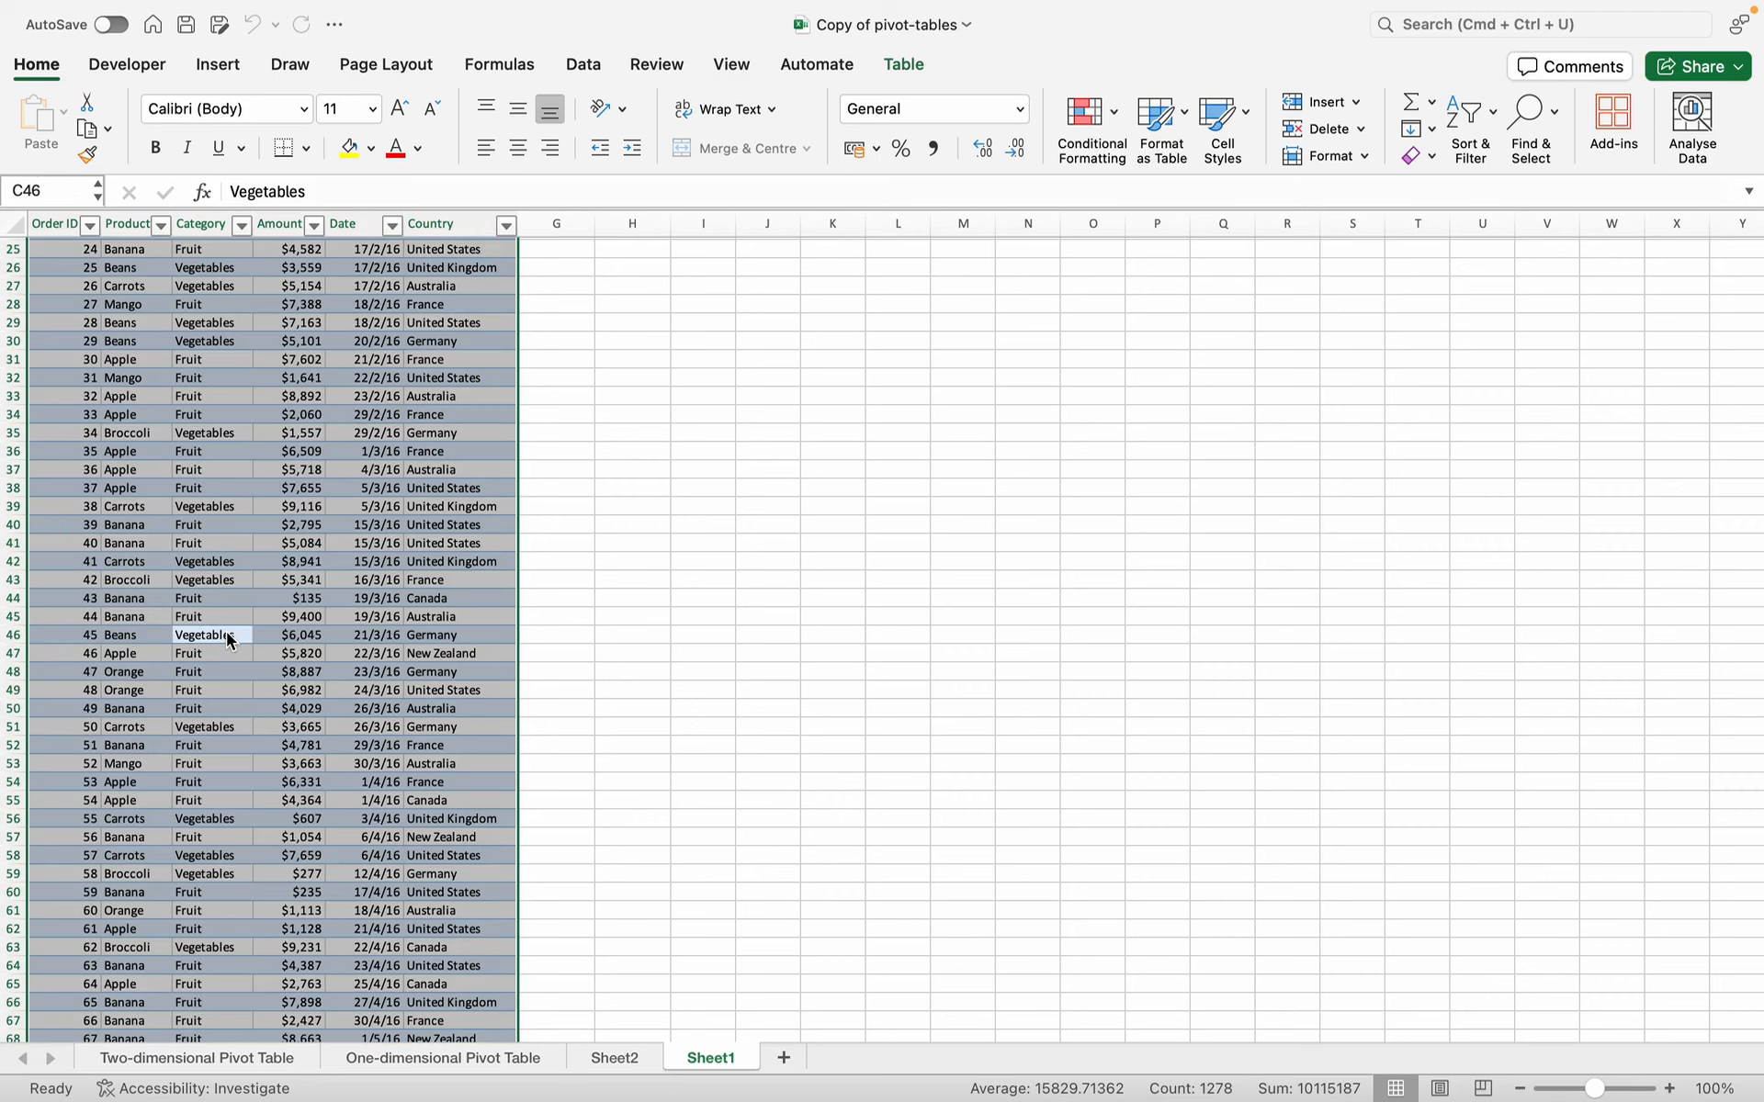
click(219, 68)
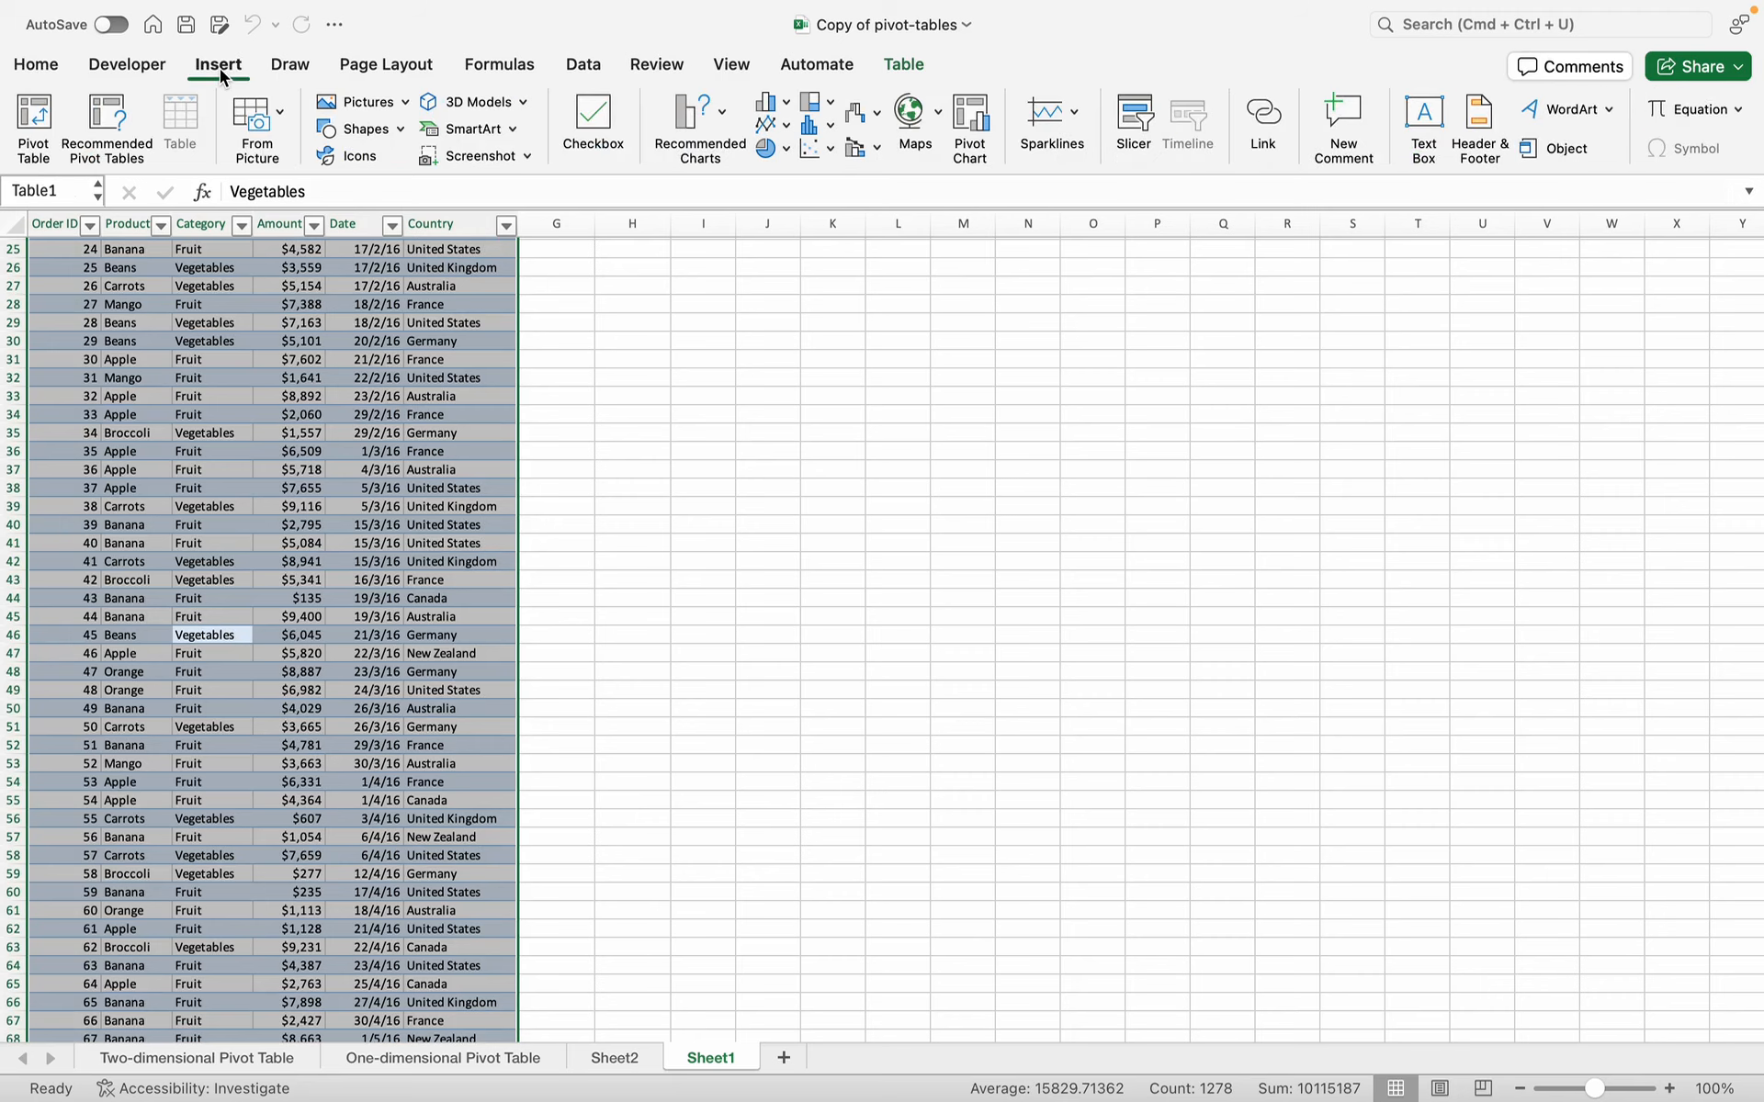
click(35, 133)
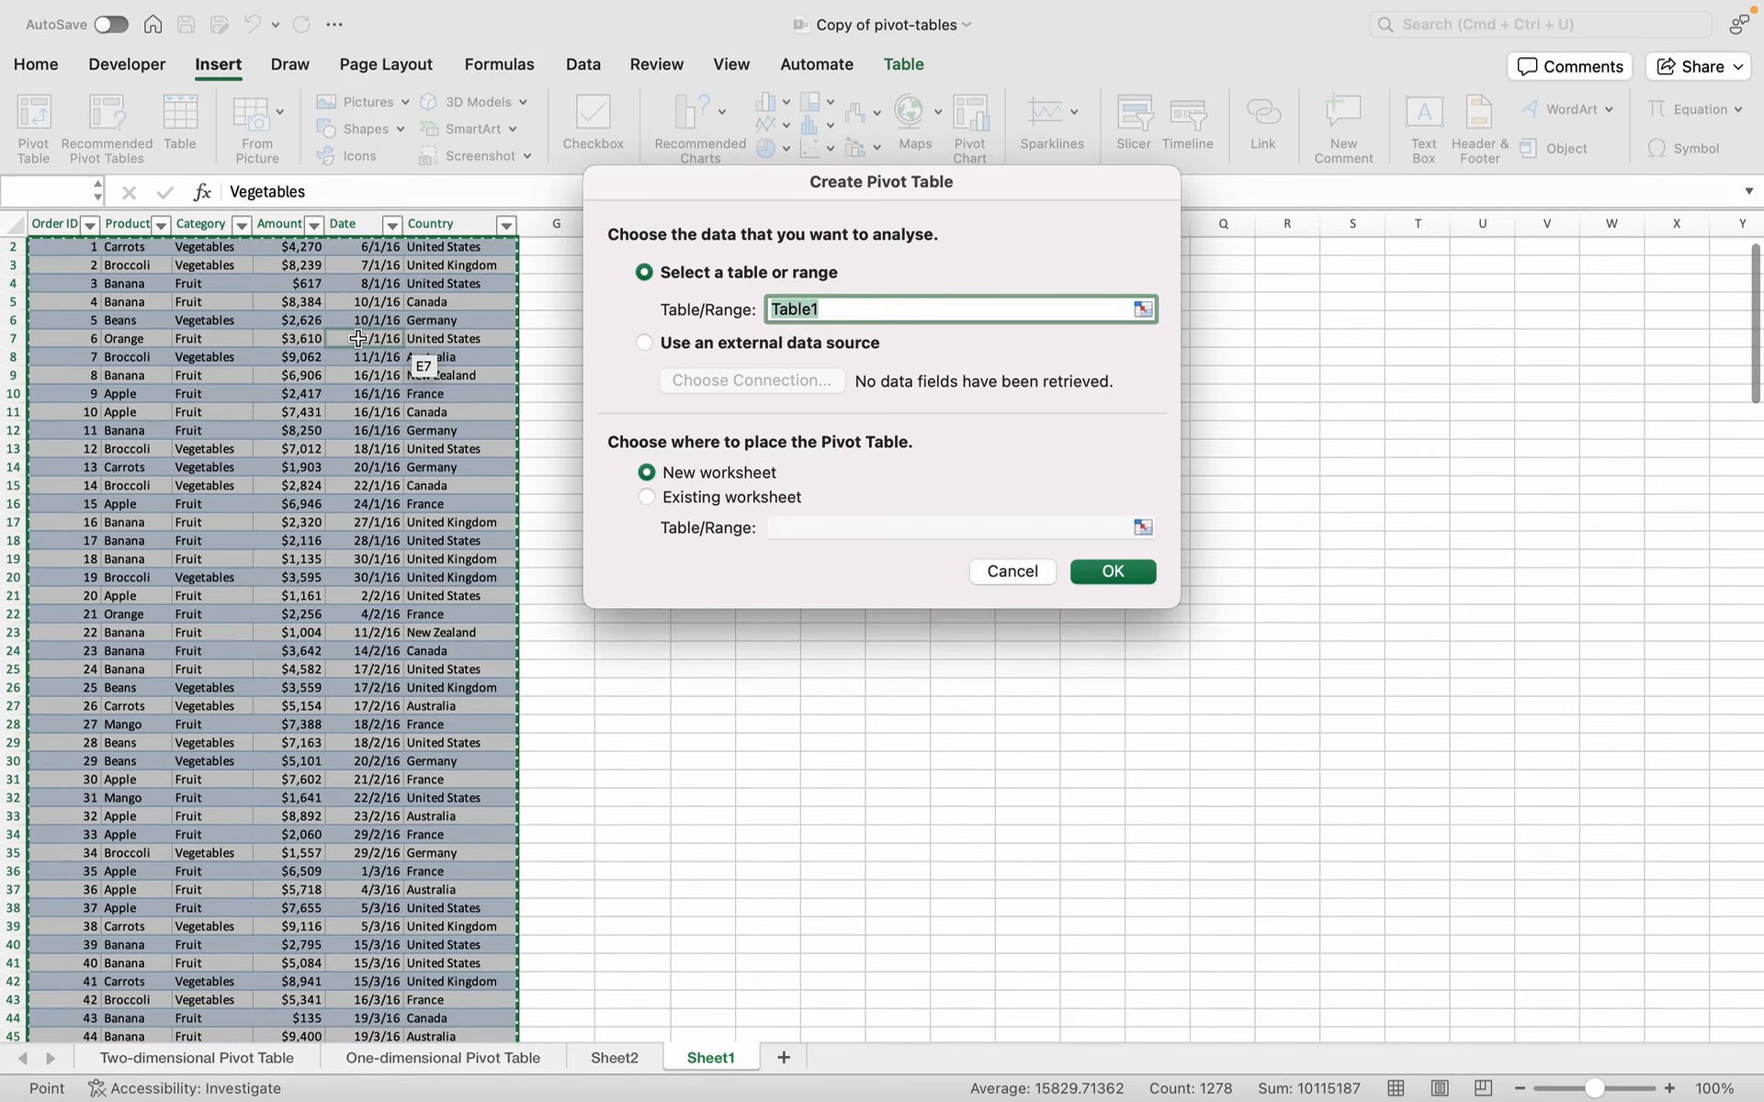
scroll(432, 341, up, 1)
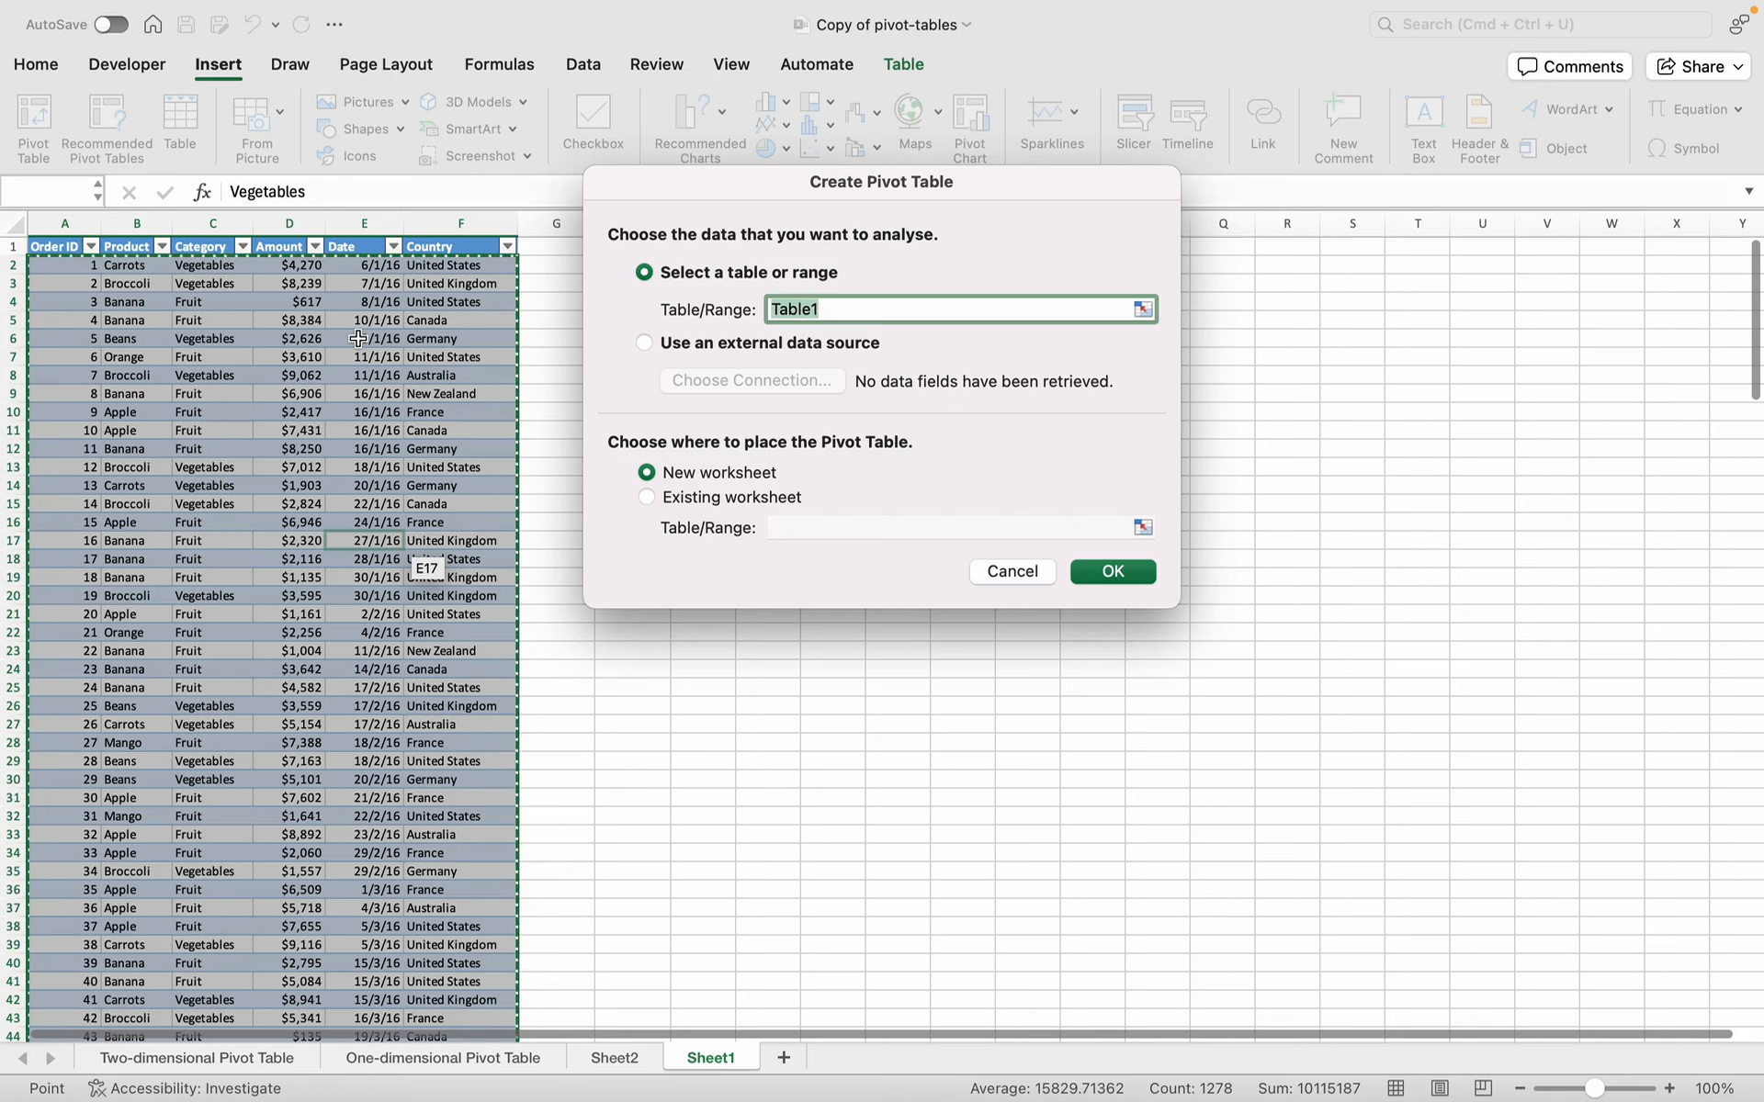
click(1011, 571)
- Copy the data rows A4:F16 and paste them into the empty area of the sheet starting at cell L15
drag(69, 301, 416, 519)
key(super+c)
click(896, 507)
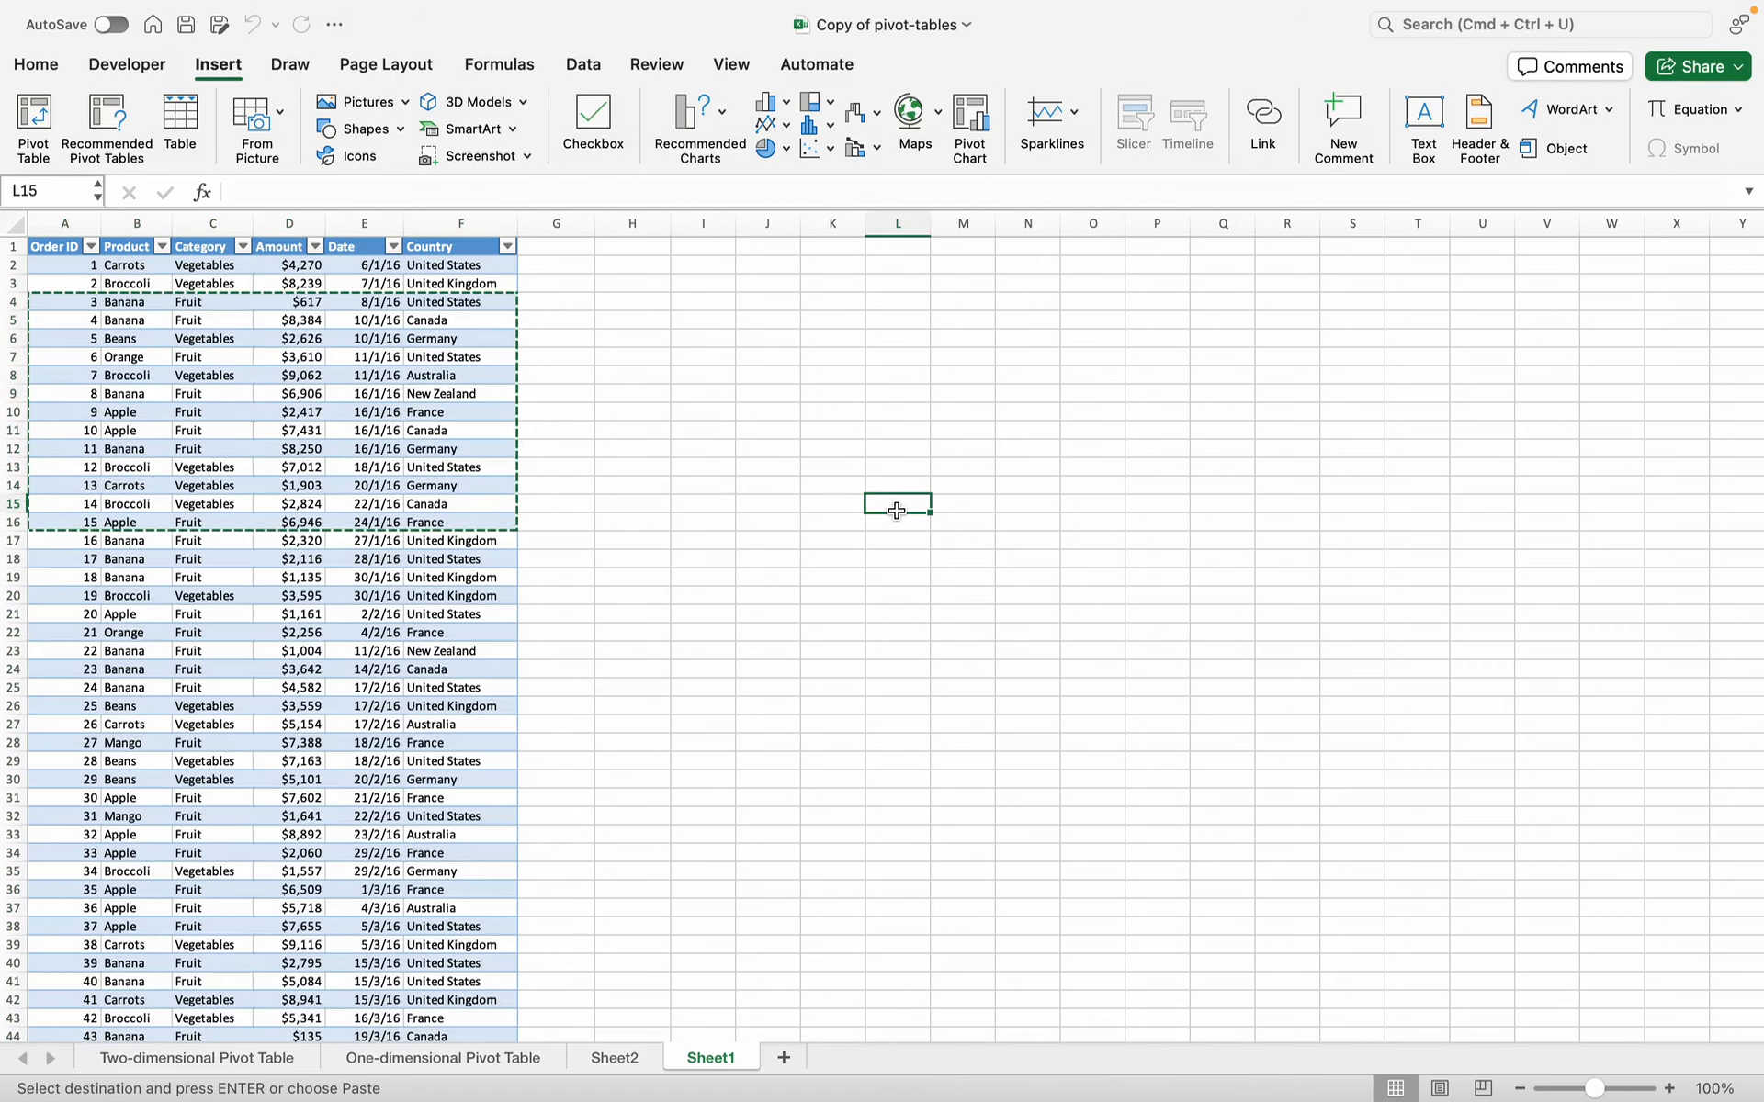
key(super+v)
drag(895, 511, 1222, 725)
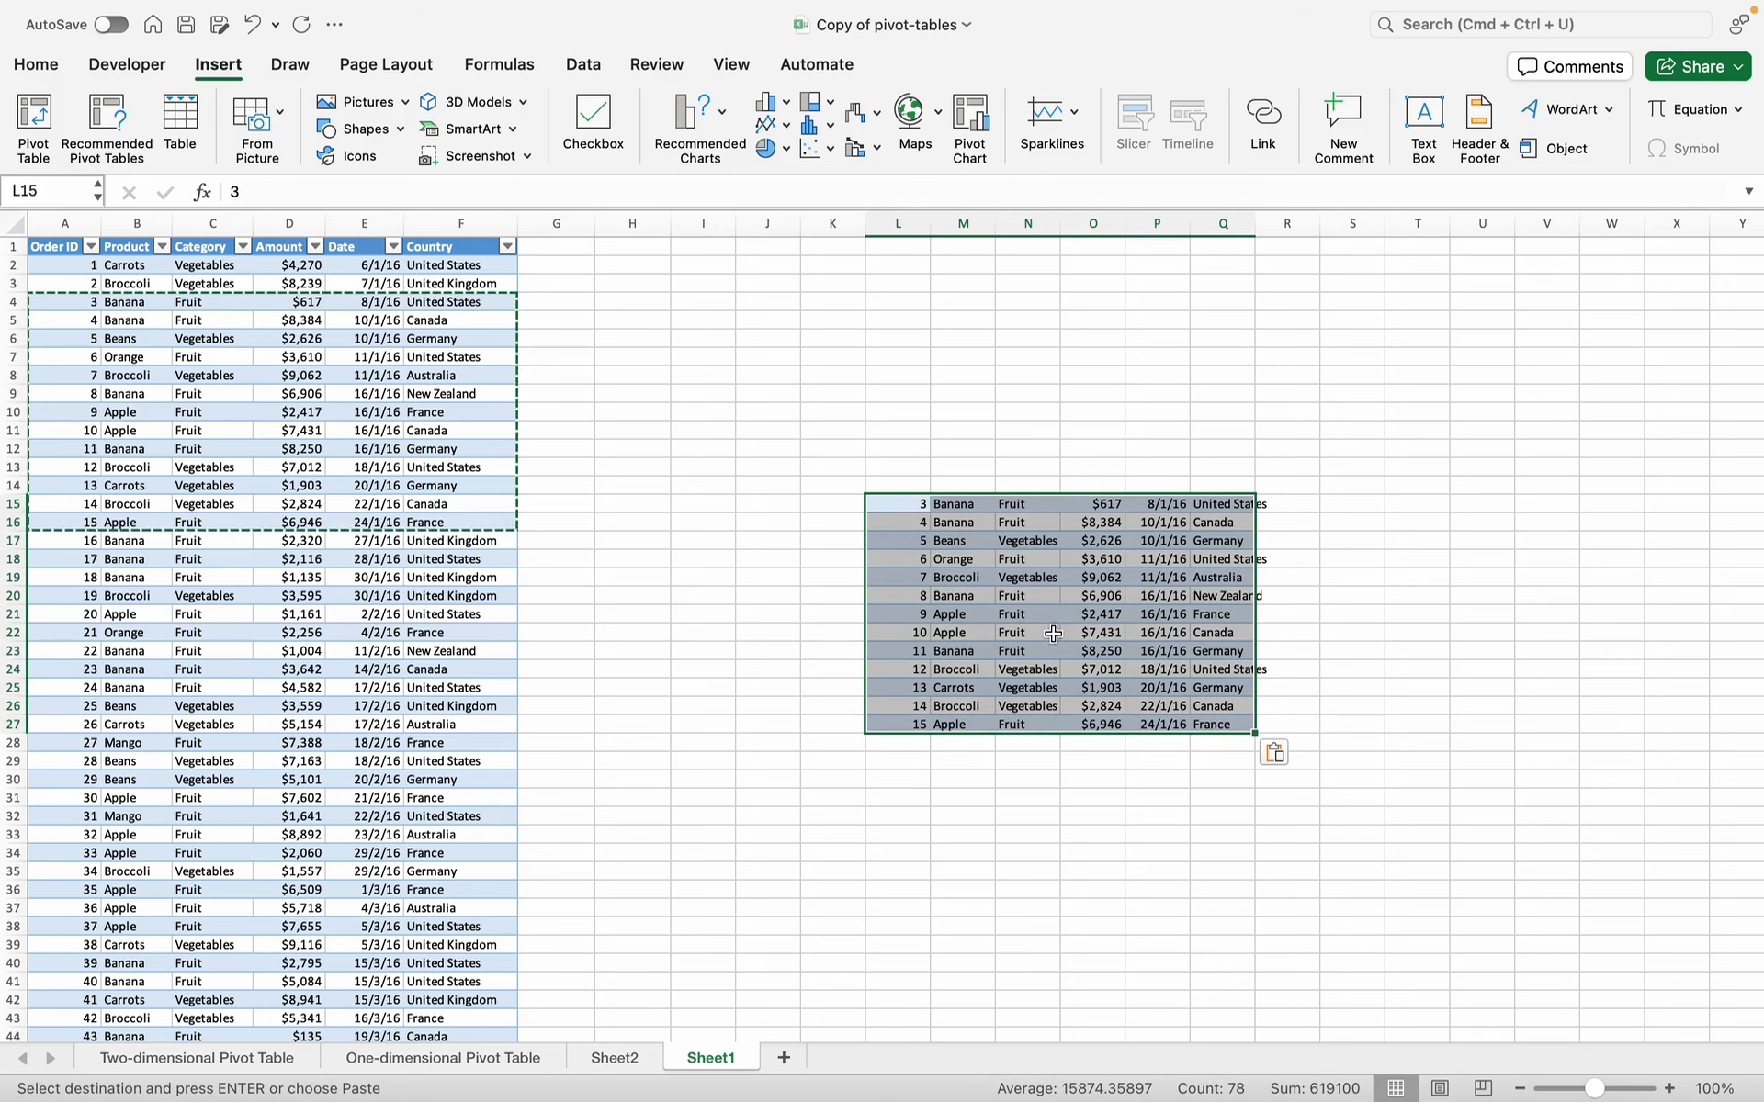
click(1029, 632)
click(927, 540)
click(1010, 540)
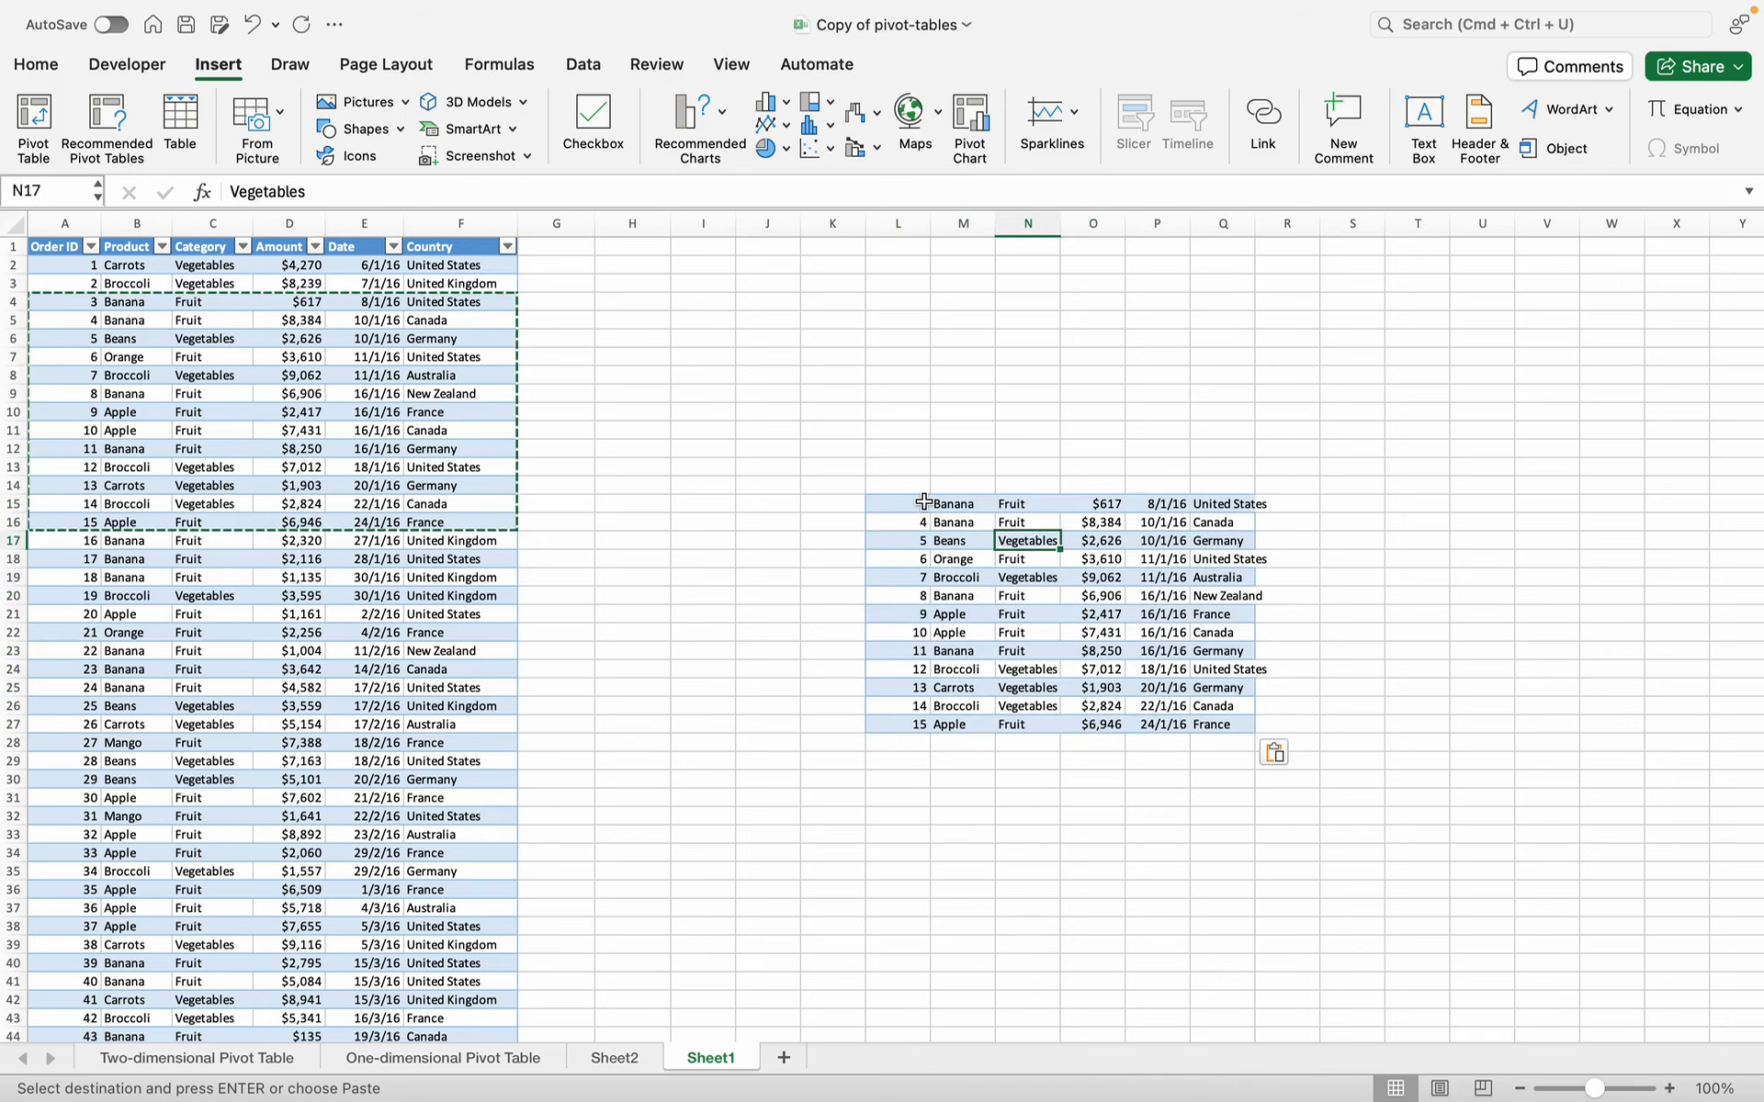
drag(921, 504, 1232, 730)
click(910, 487)
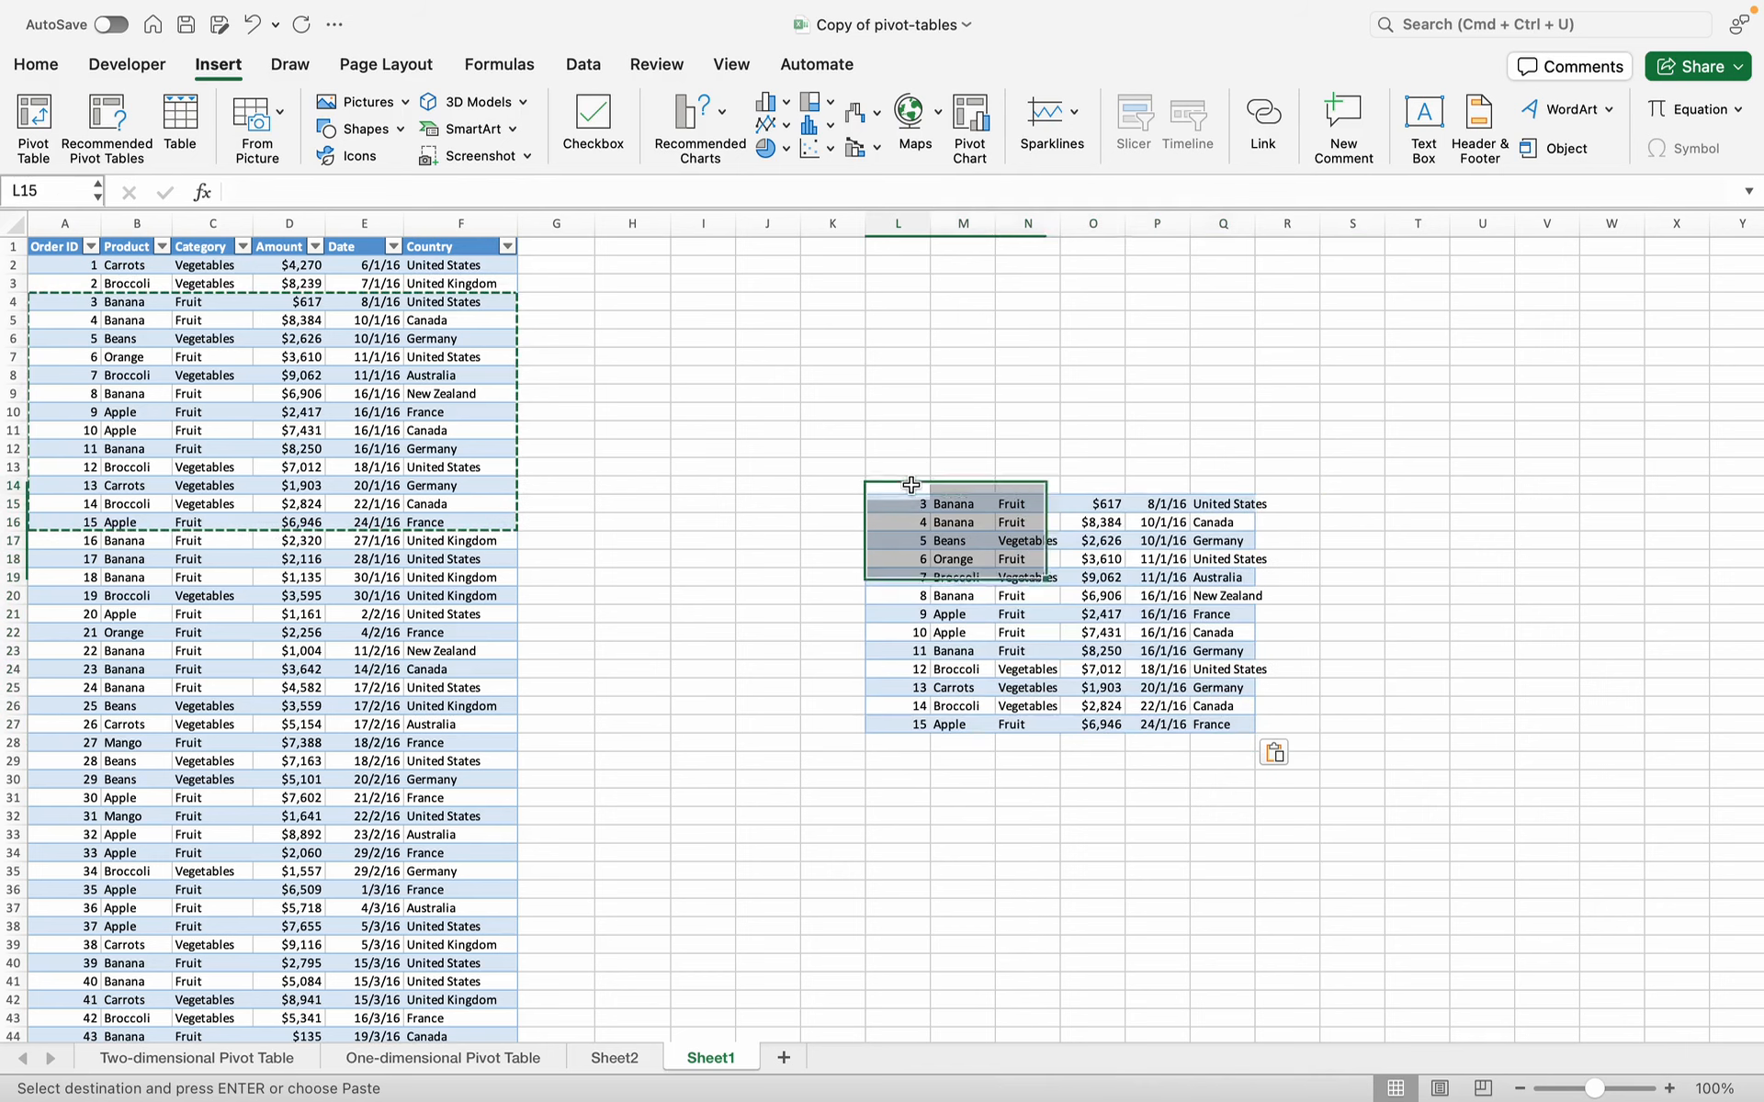
- Copy the table's header row A1:F1 to L14:Q14, directly above the pasted rows
drag(57, 246, 496, 246)
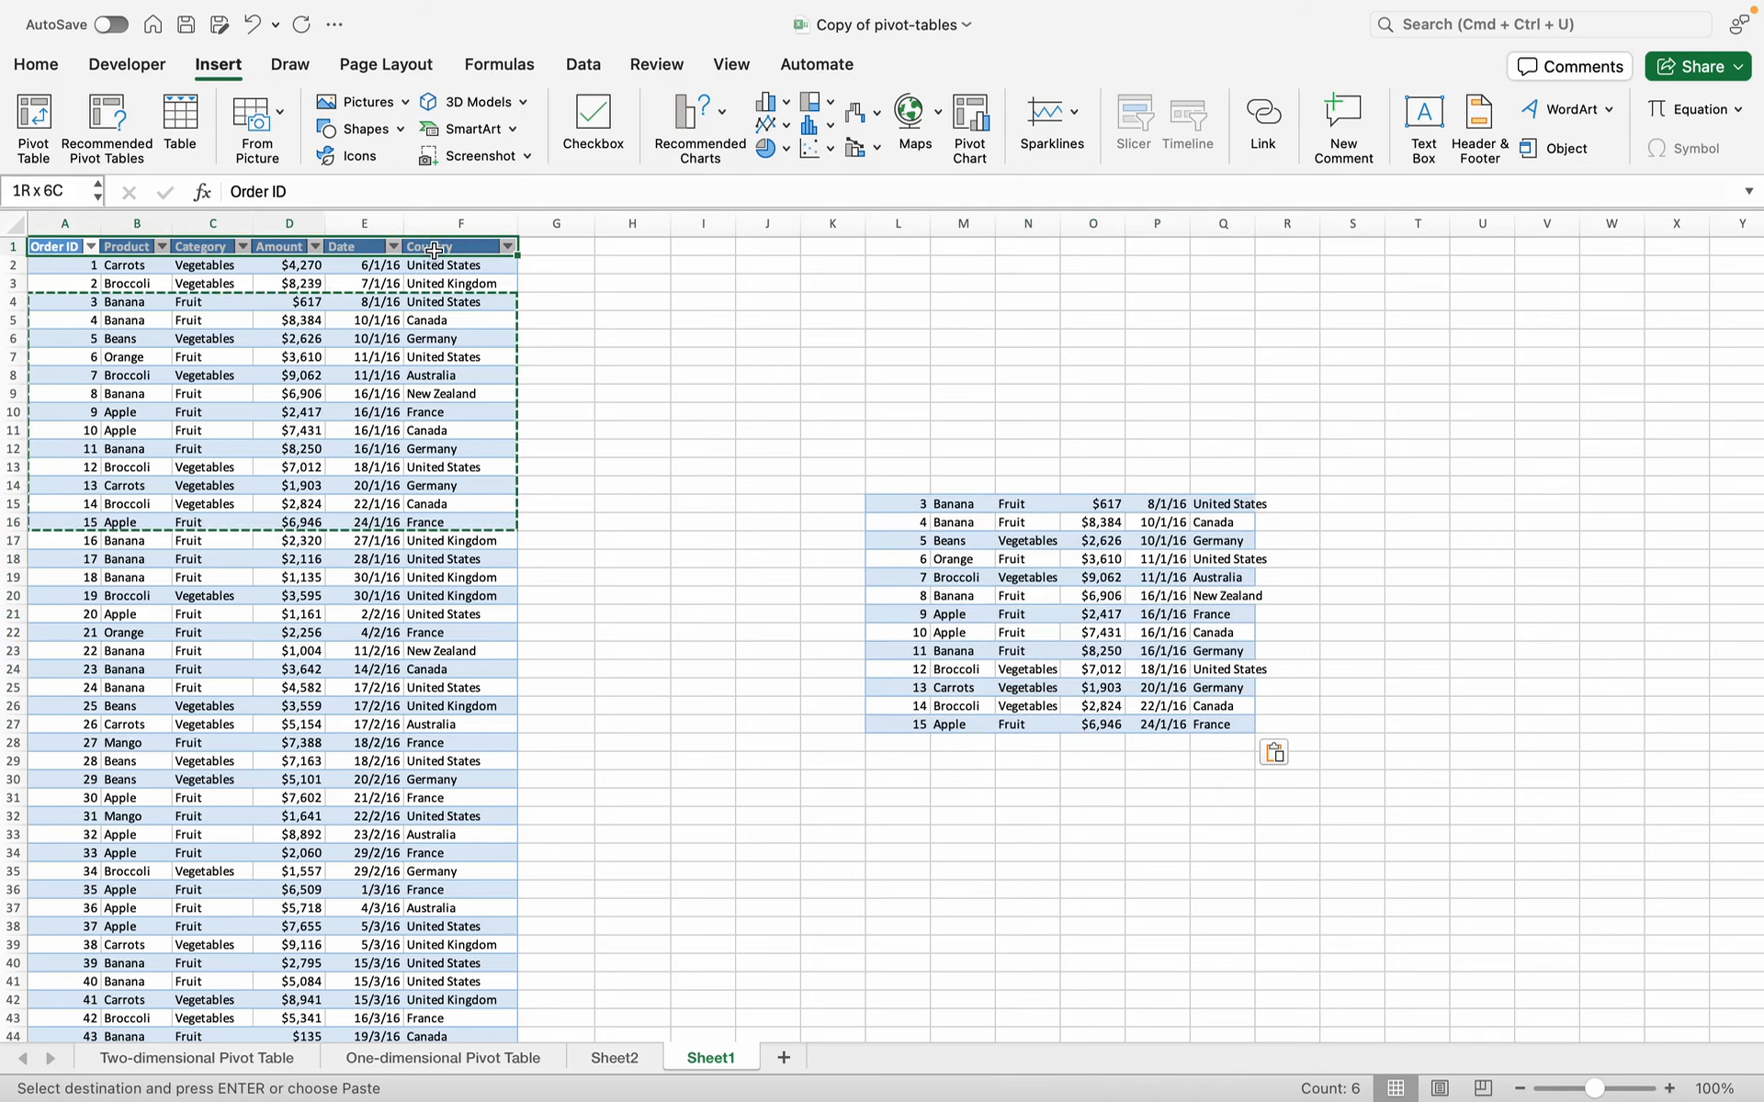
key(super+c)
drag(898, 487, 1201, 487)
key(super+v)
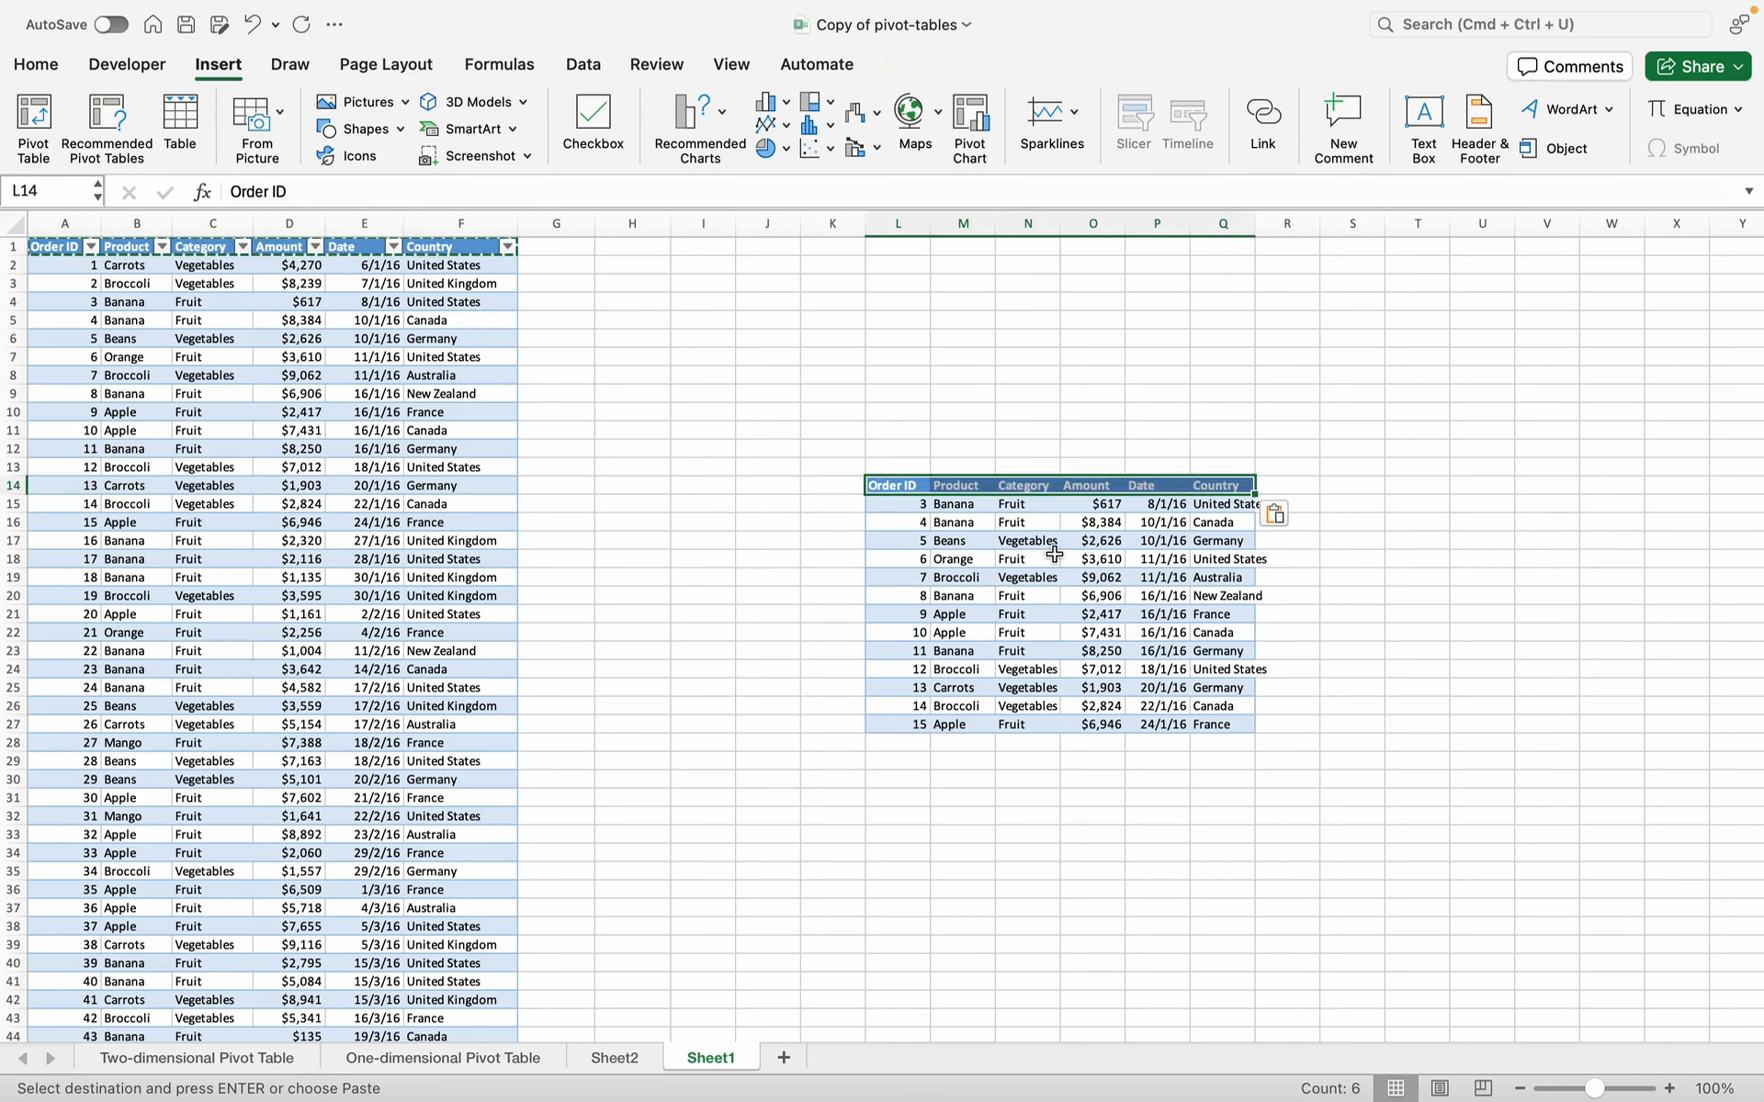
click(1051, 556)
click(911, 474)
drag(910, 475, 1245, 730)
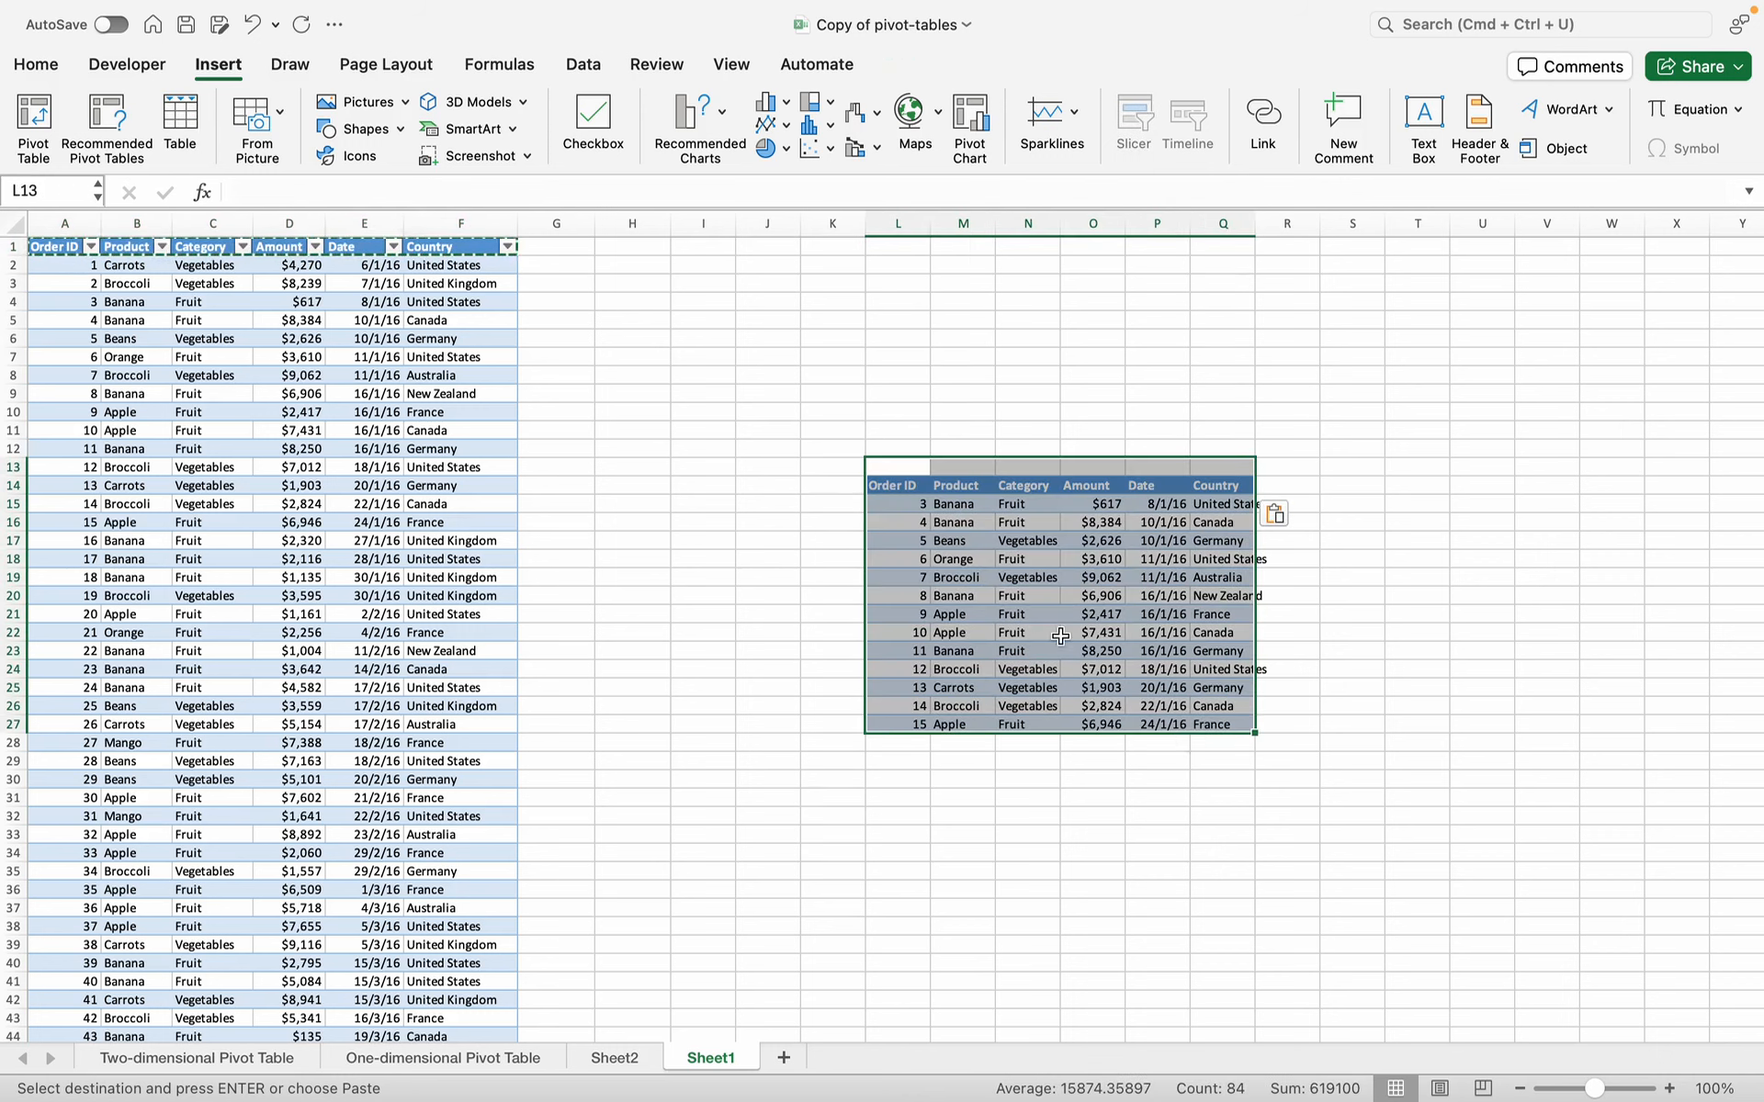
click(933, 494)
drag(933, 494, 1218, 712)
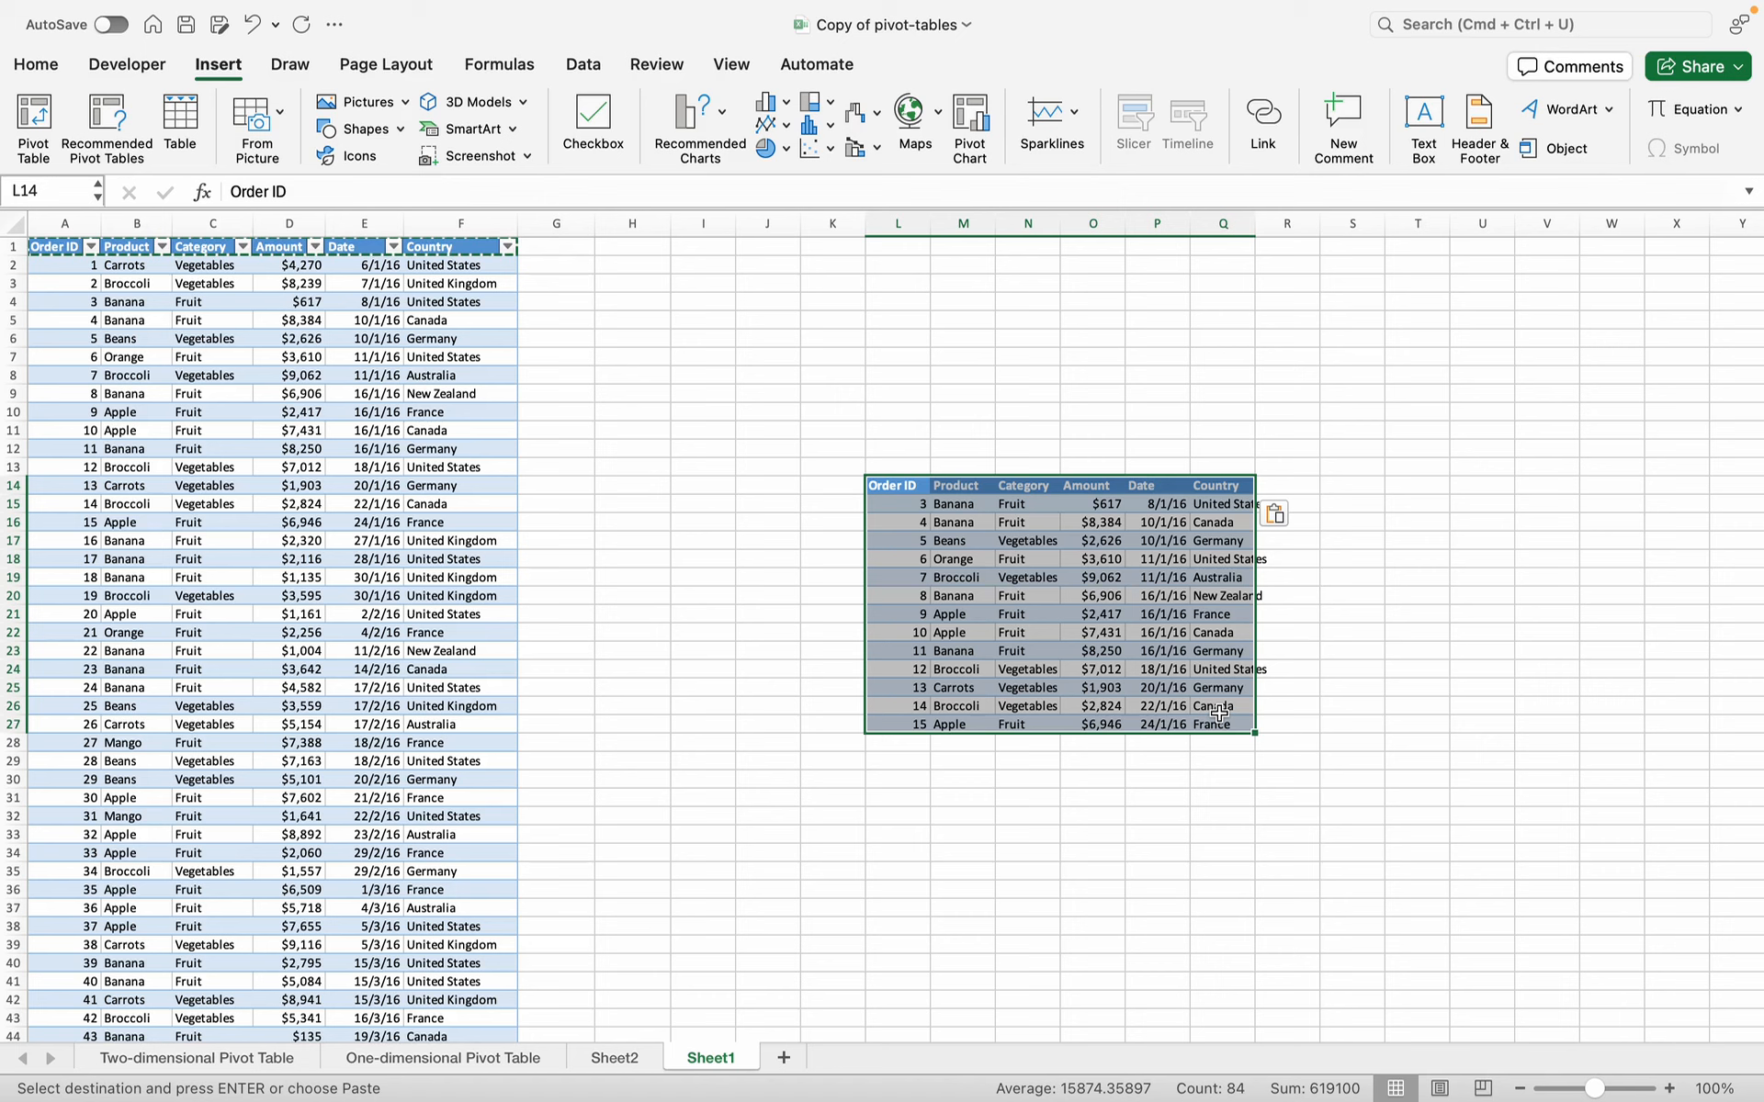
click(915, 746)
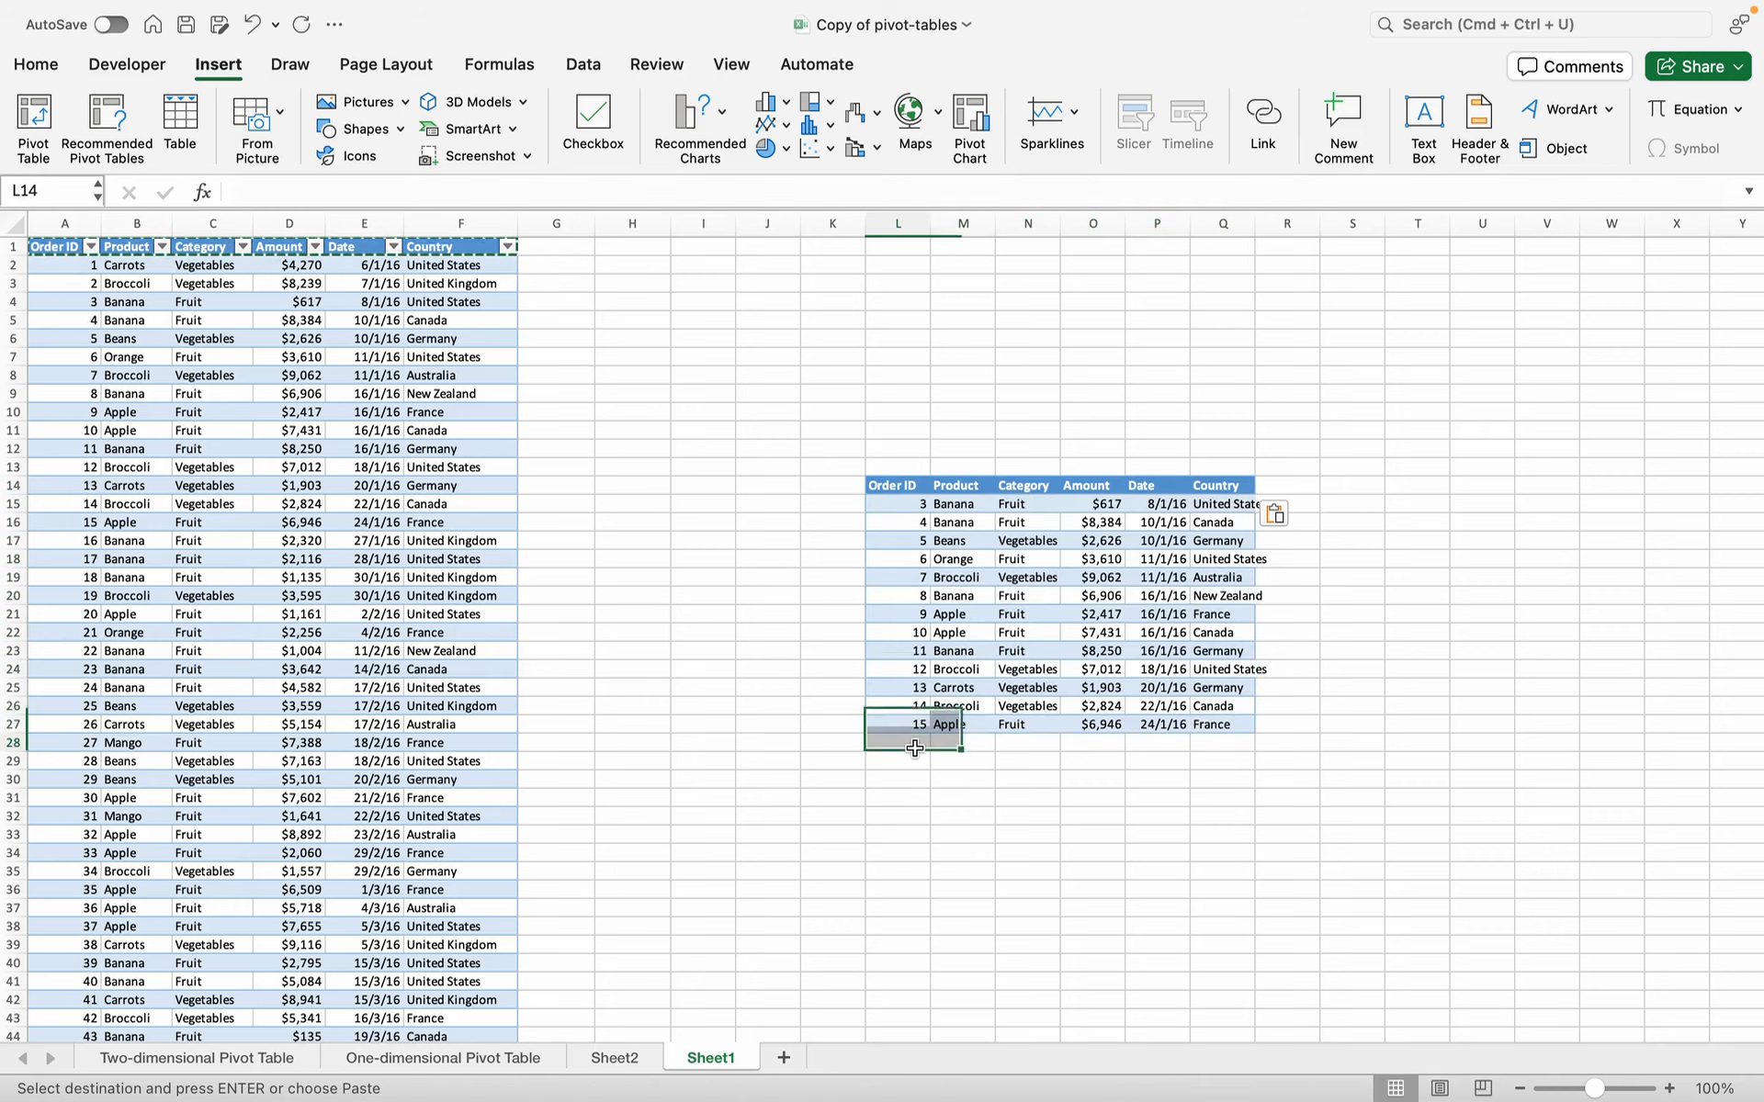
- Enter the next sequential order ID in cell A215, directly below the last row of the original table
scroll(326, 727, down, 10)
scroll(326, 728, down, 20)
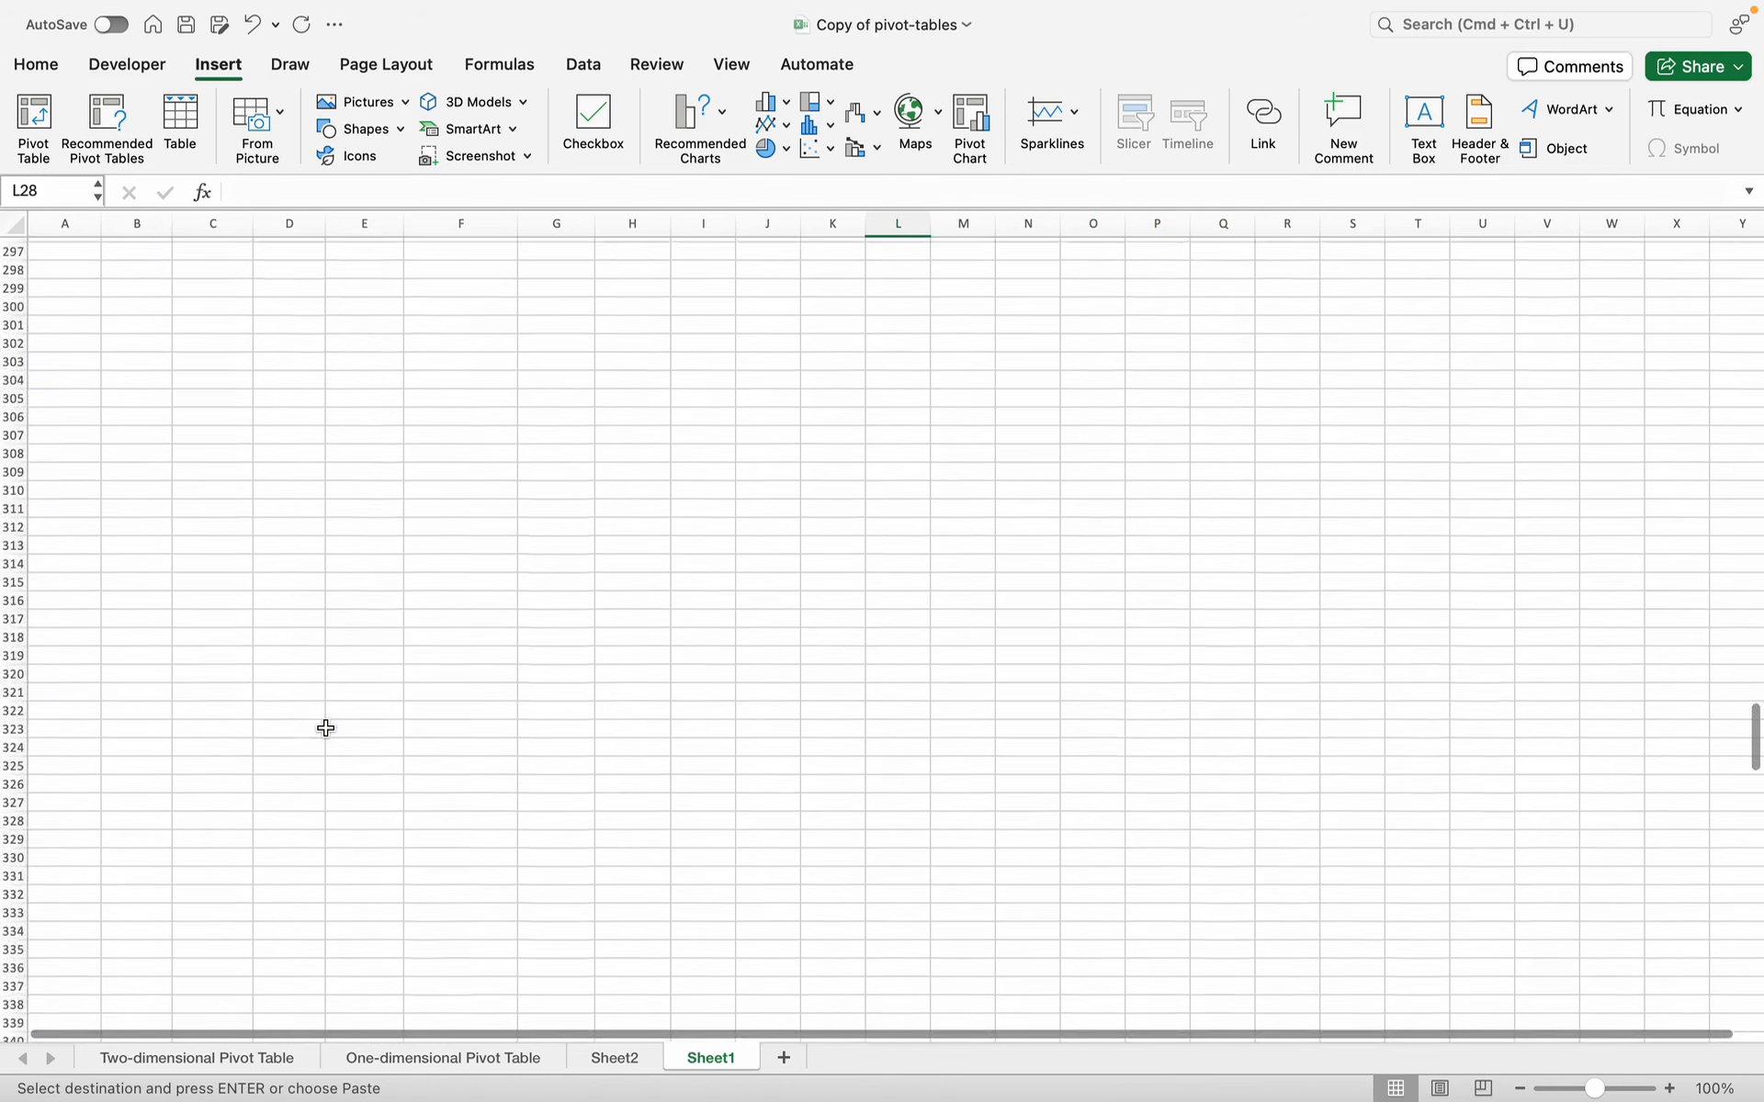
scroll(326, 727, up, 8)
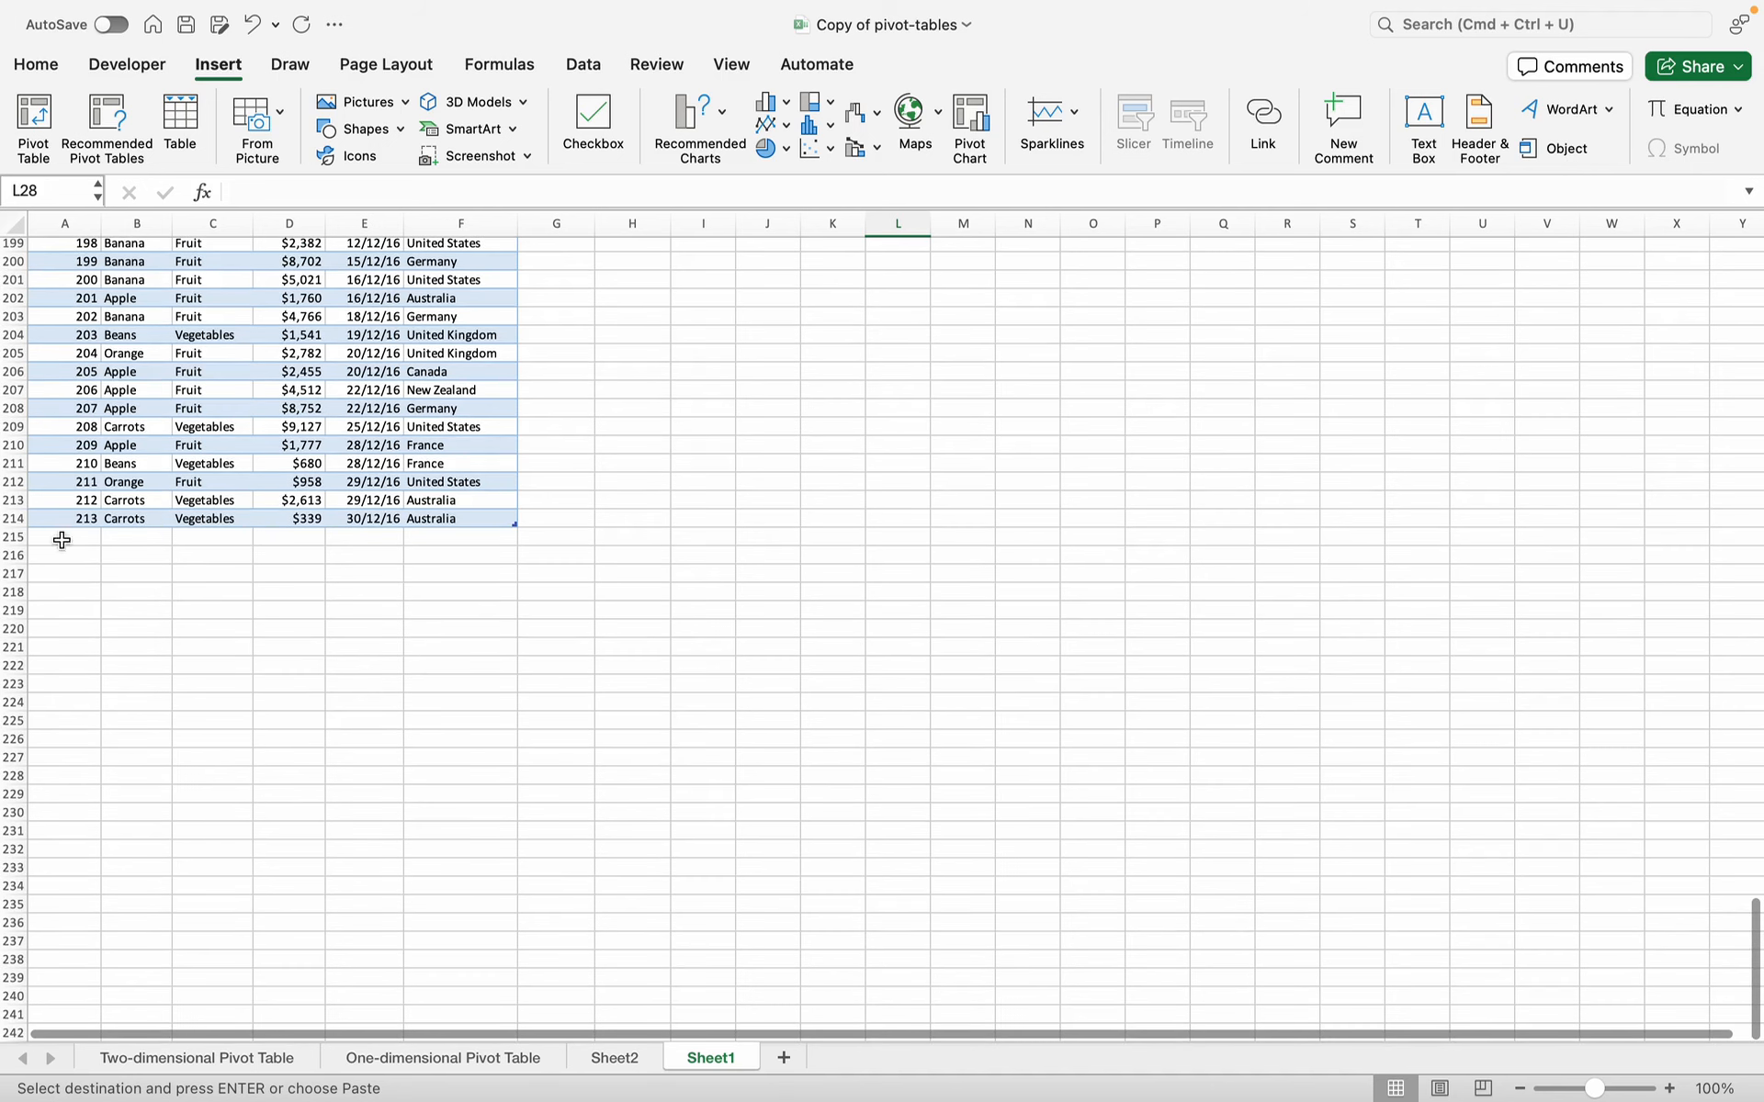
click(55, 536)
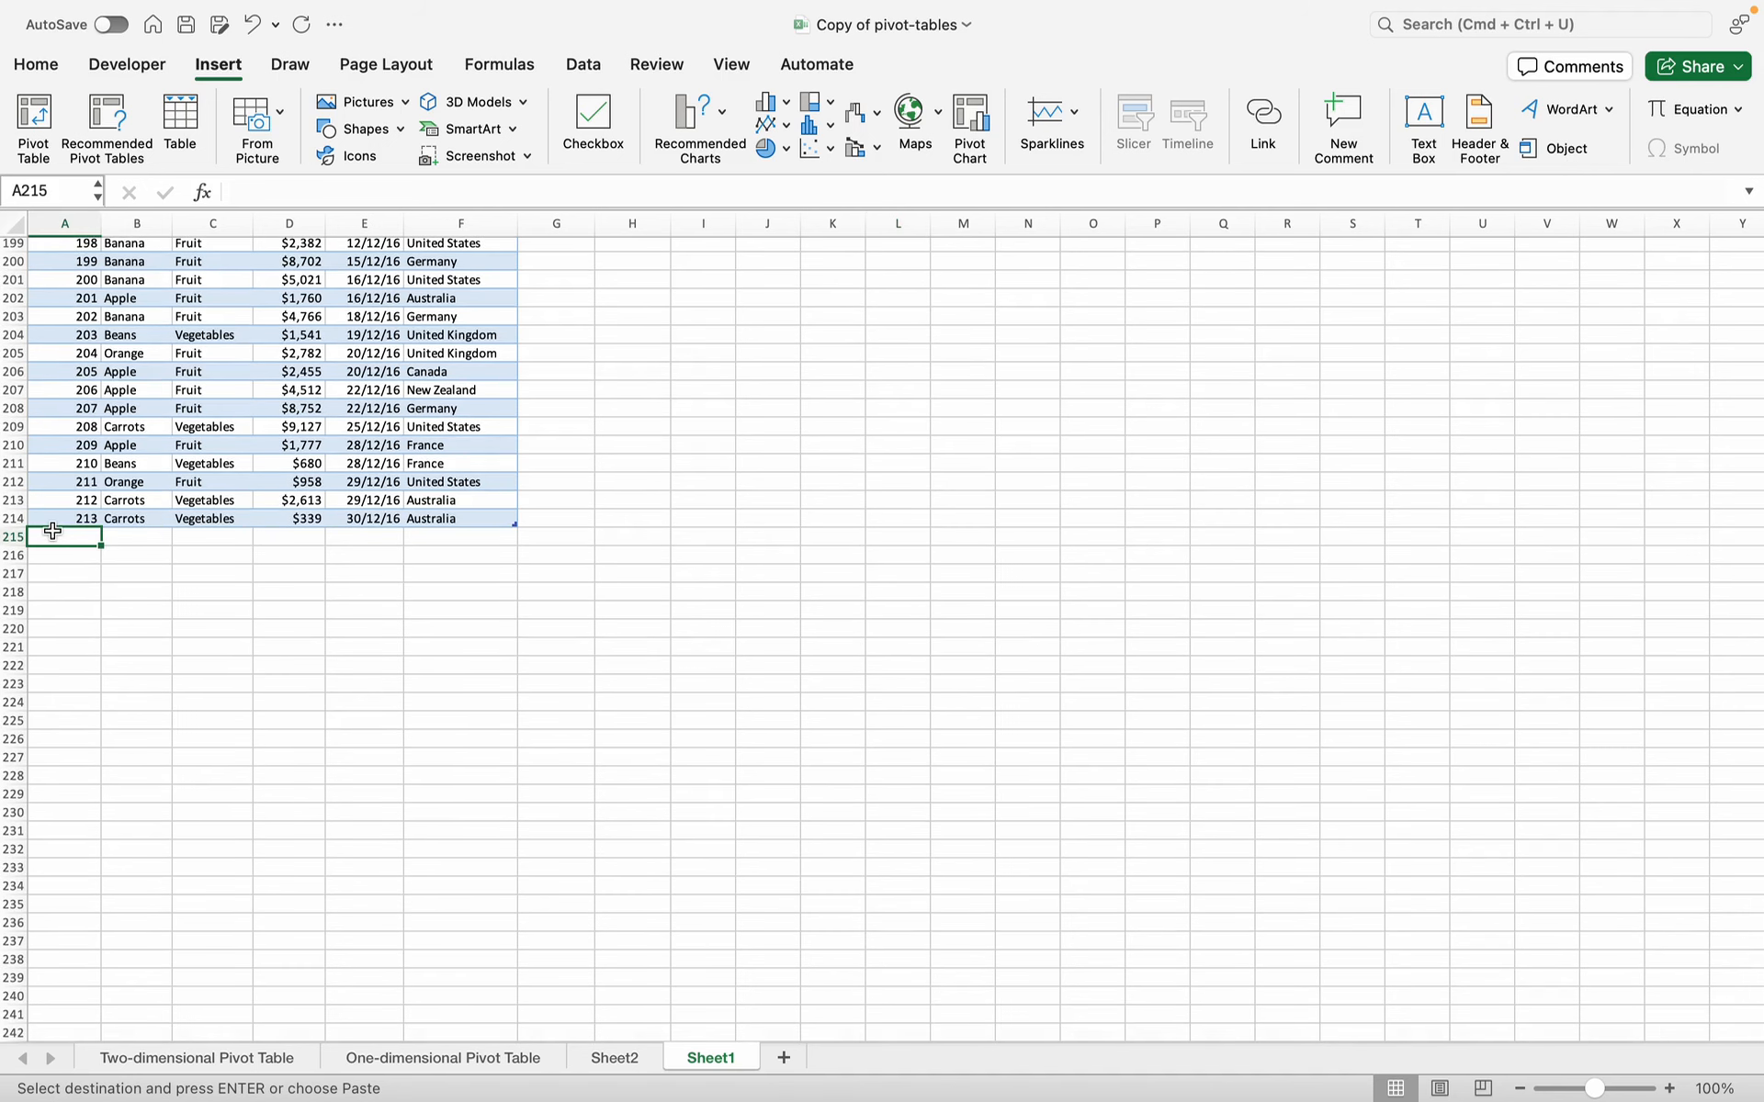
text(214)
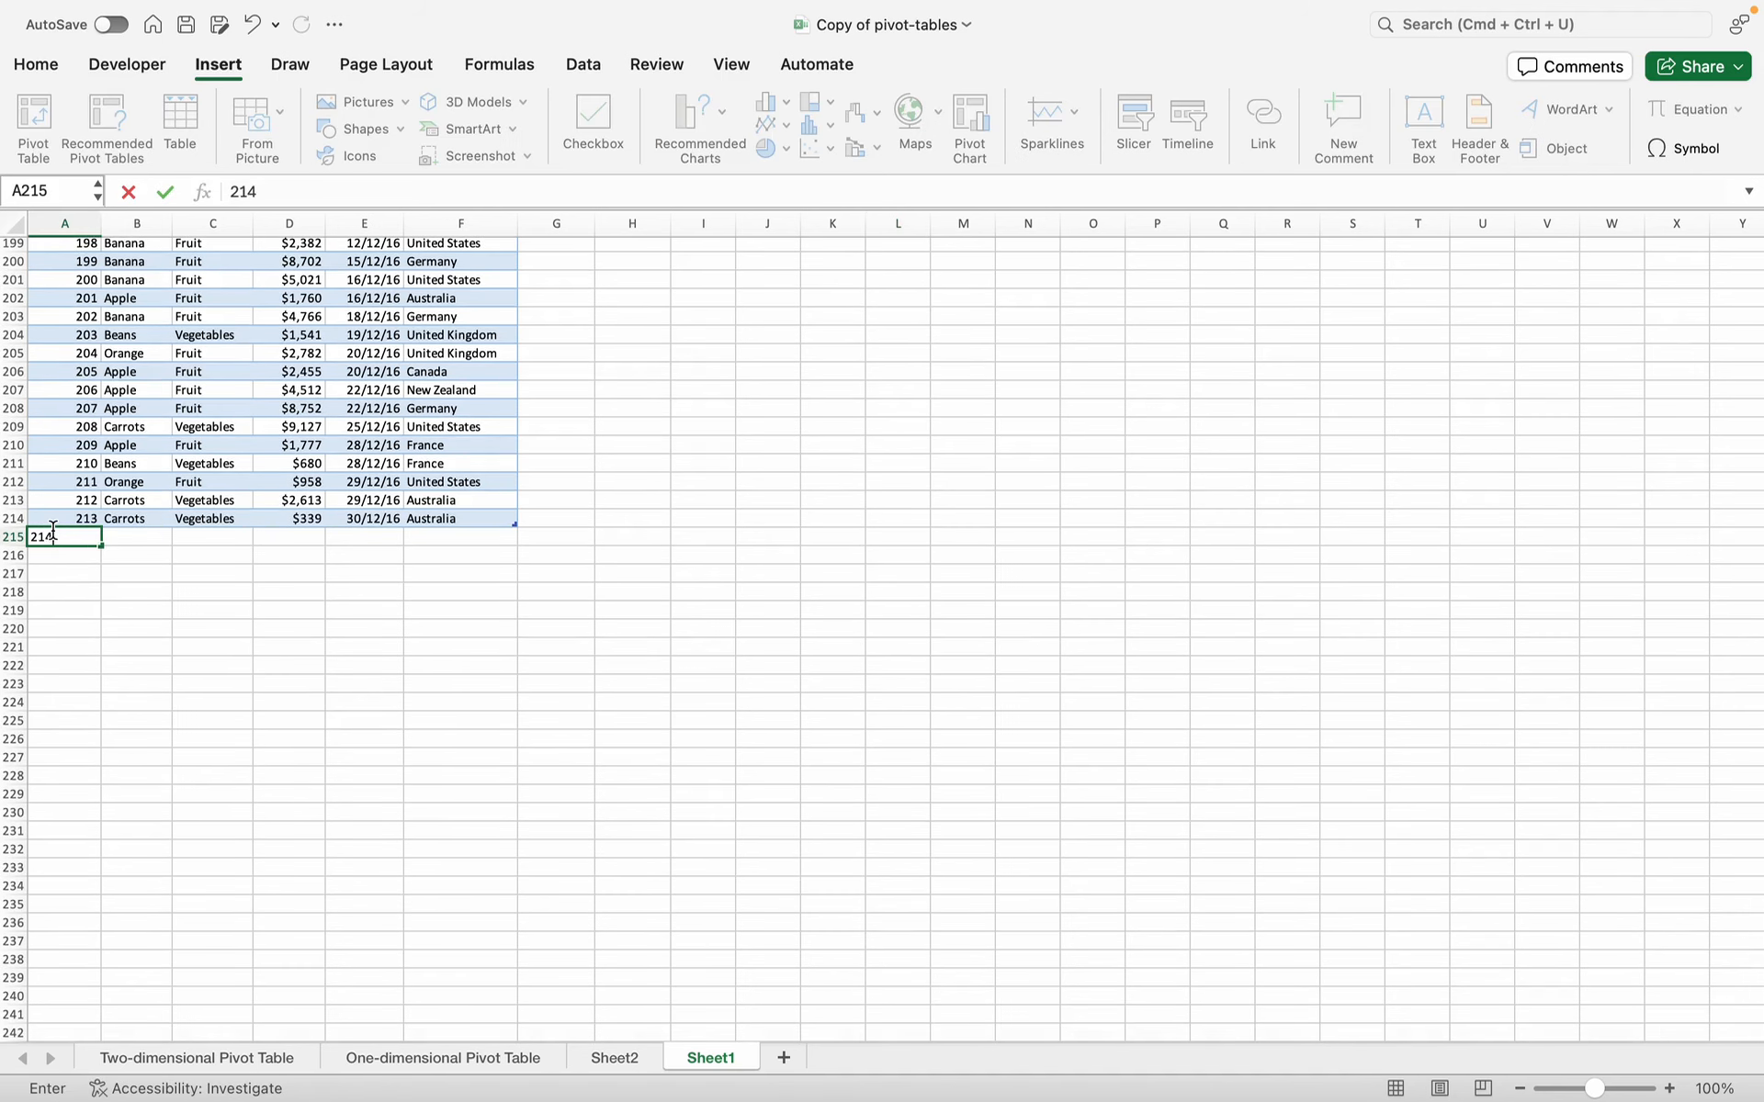
key(Return)
- Enter the next sequential order ID in cell L28, directly below the copied plain range
scroll(732, 585, up, 20)
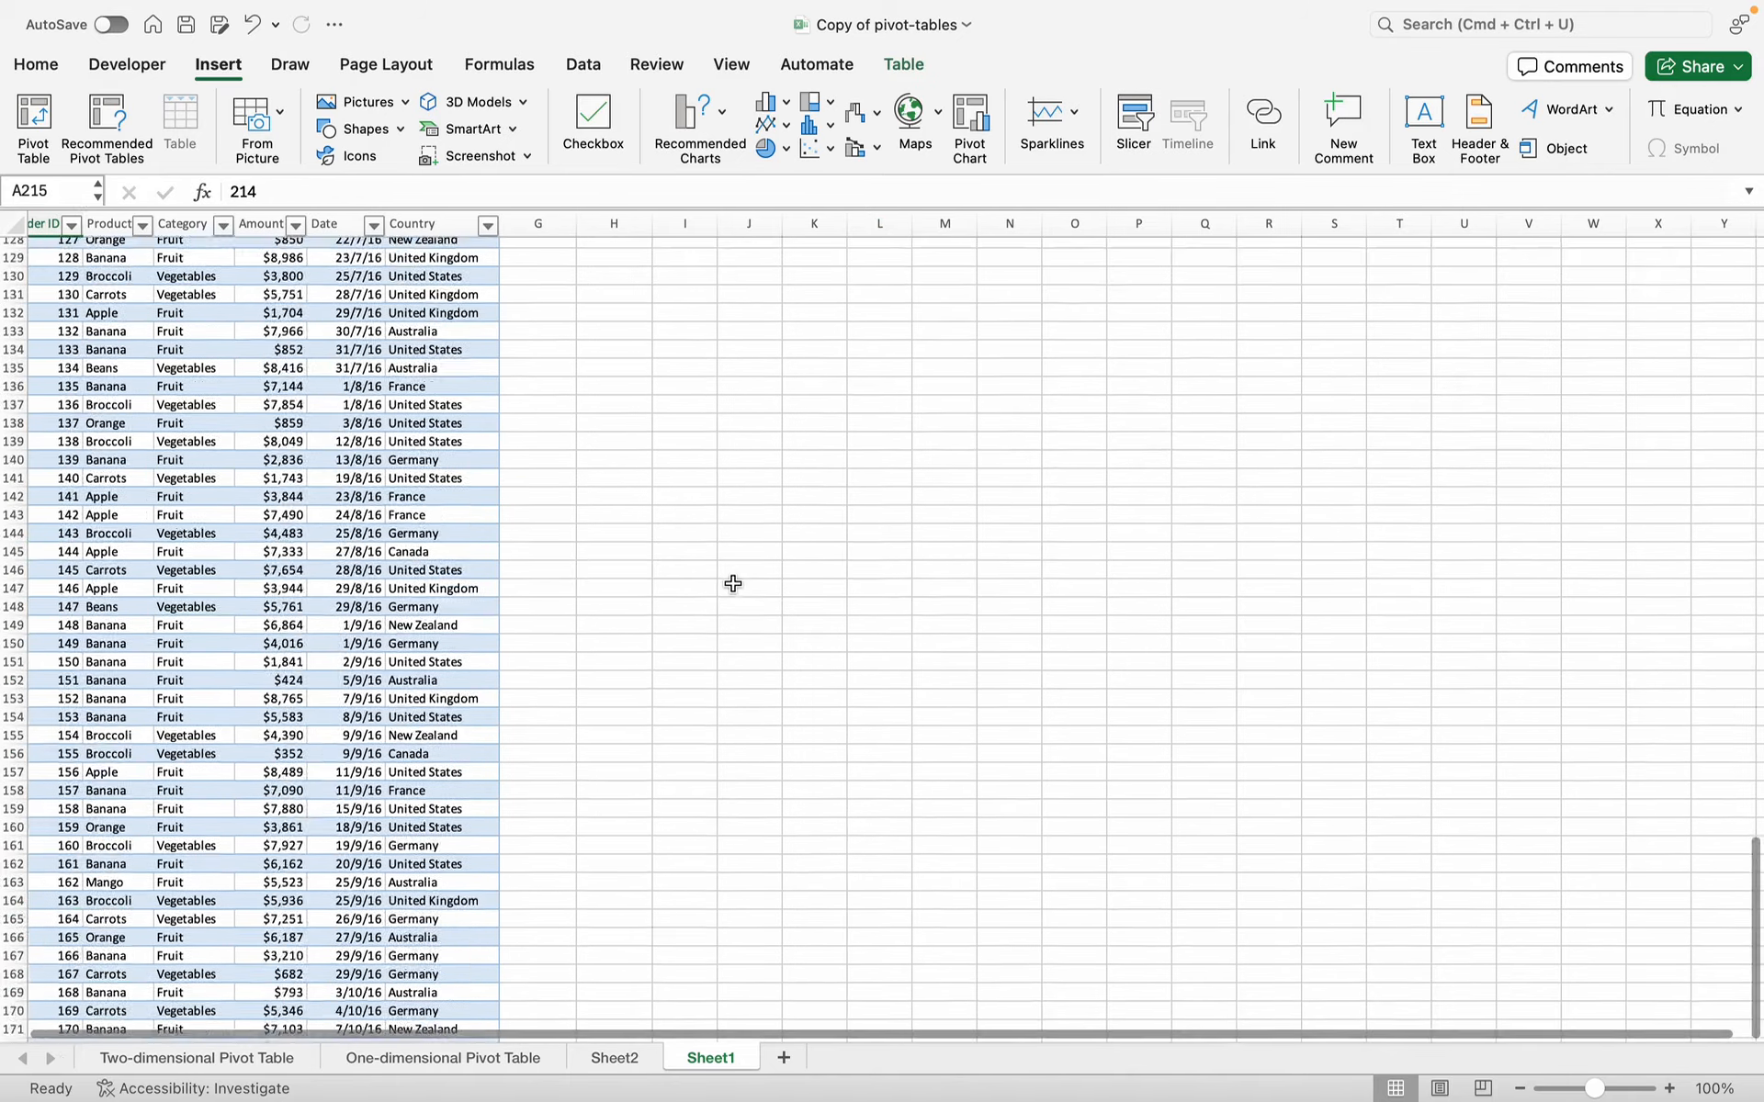
scroll(732, 584, up, 10)
scroll(732, 585, right, 3)
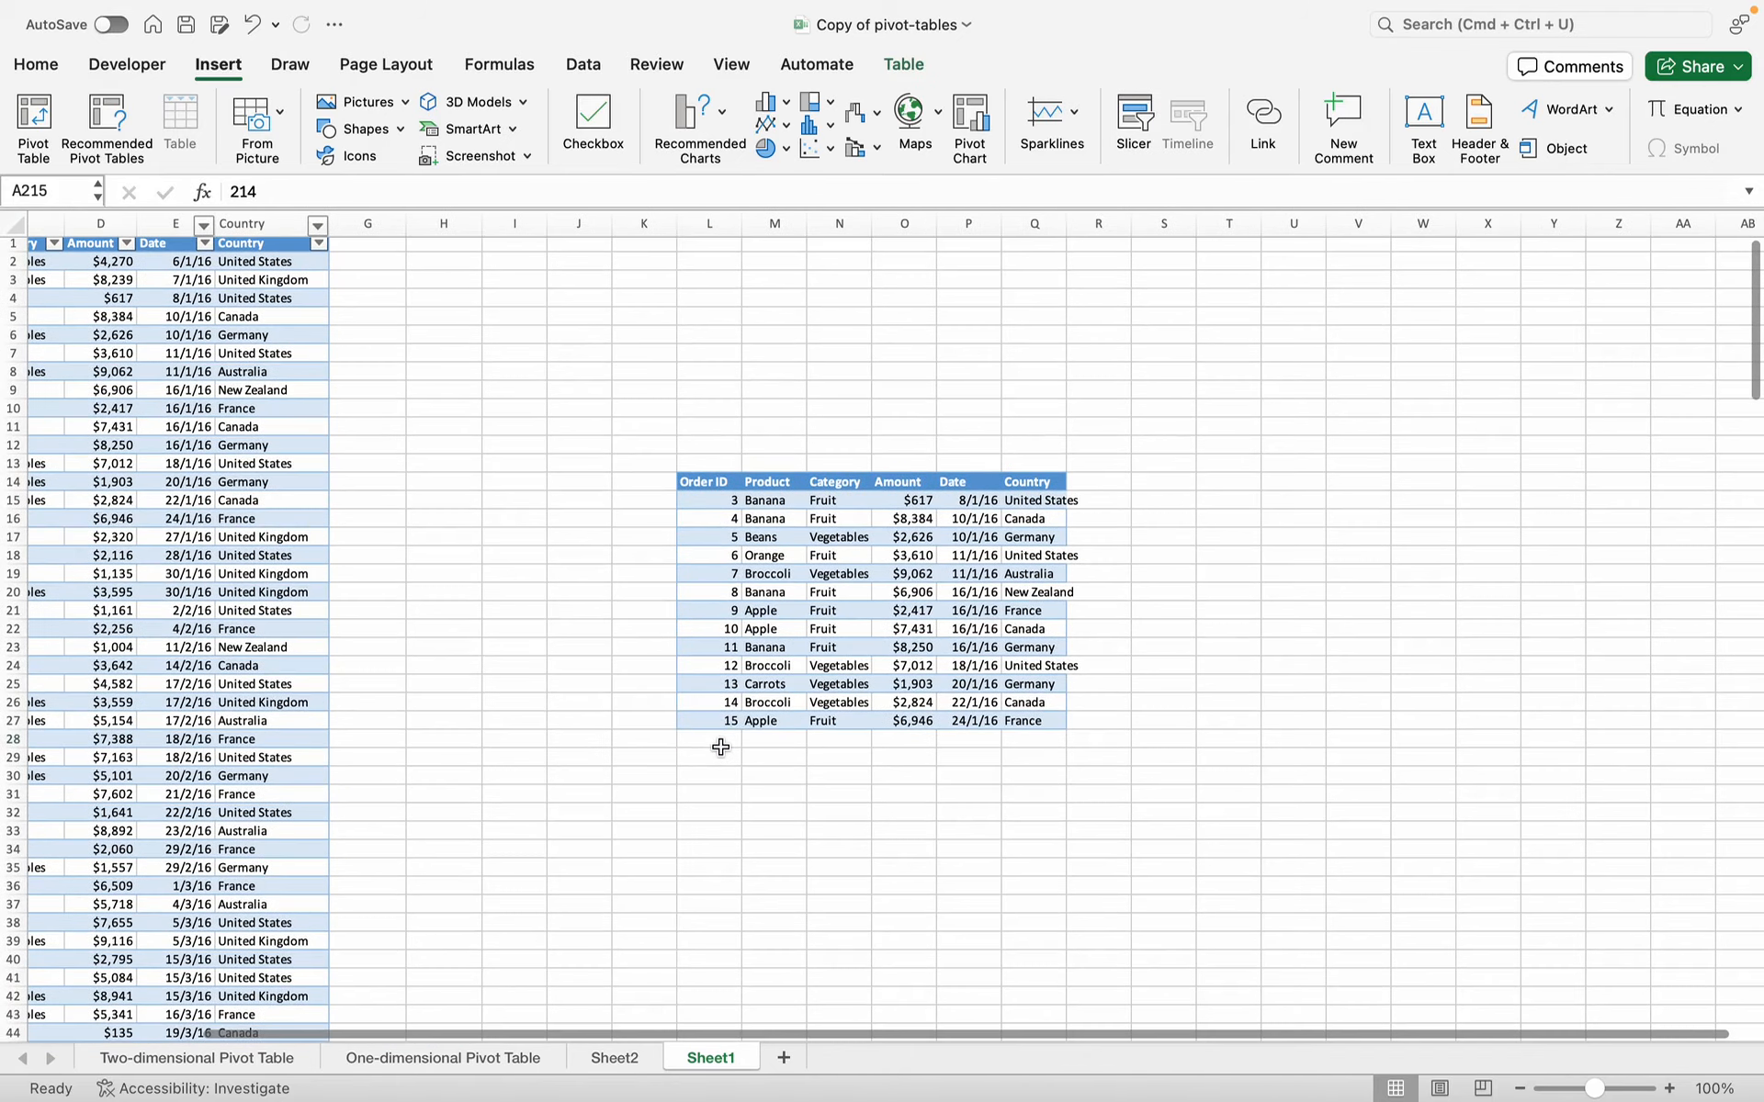
click(721, 747)
text(16)
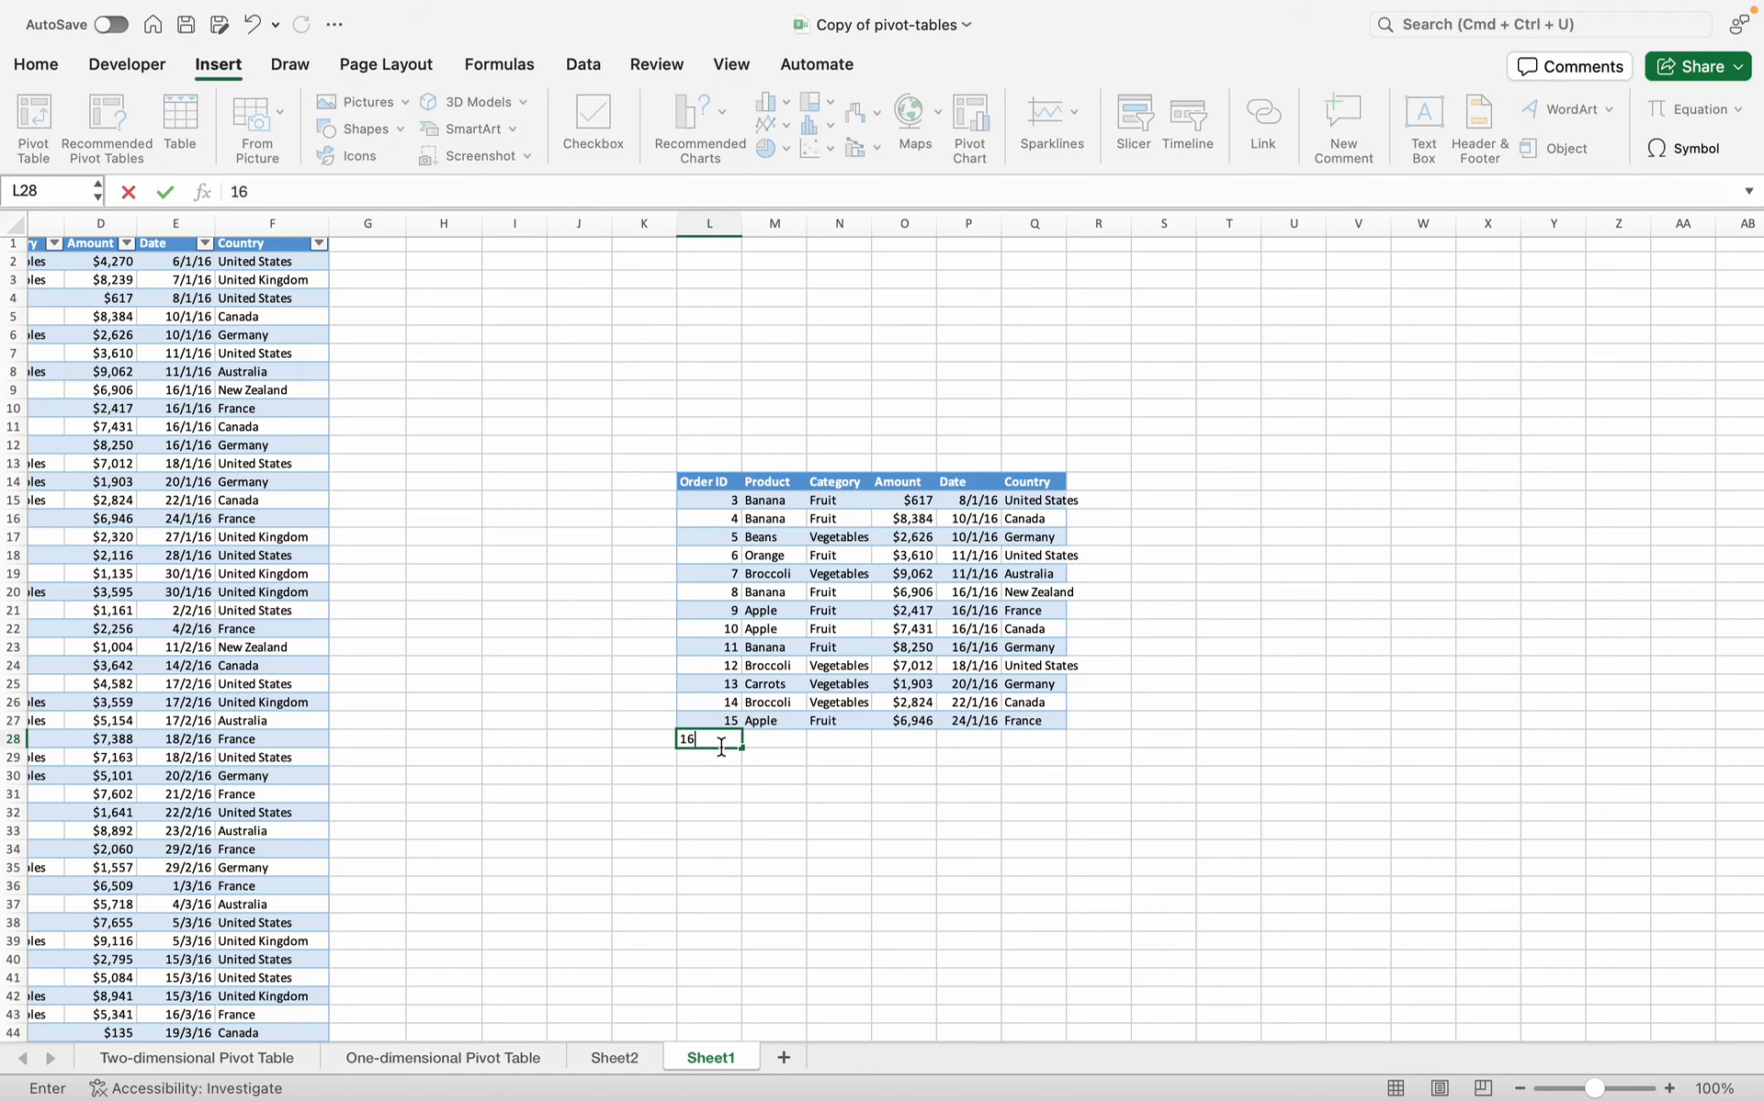
key(Return)
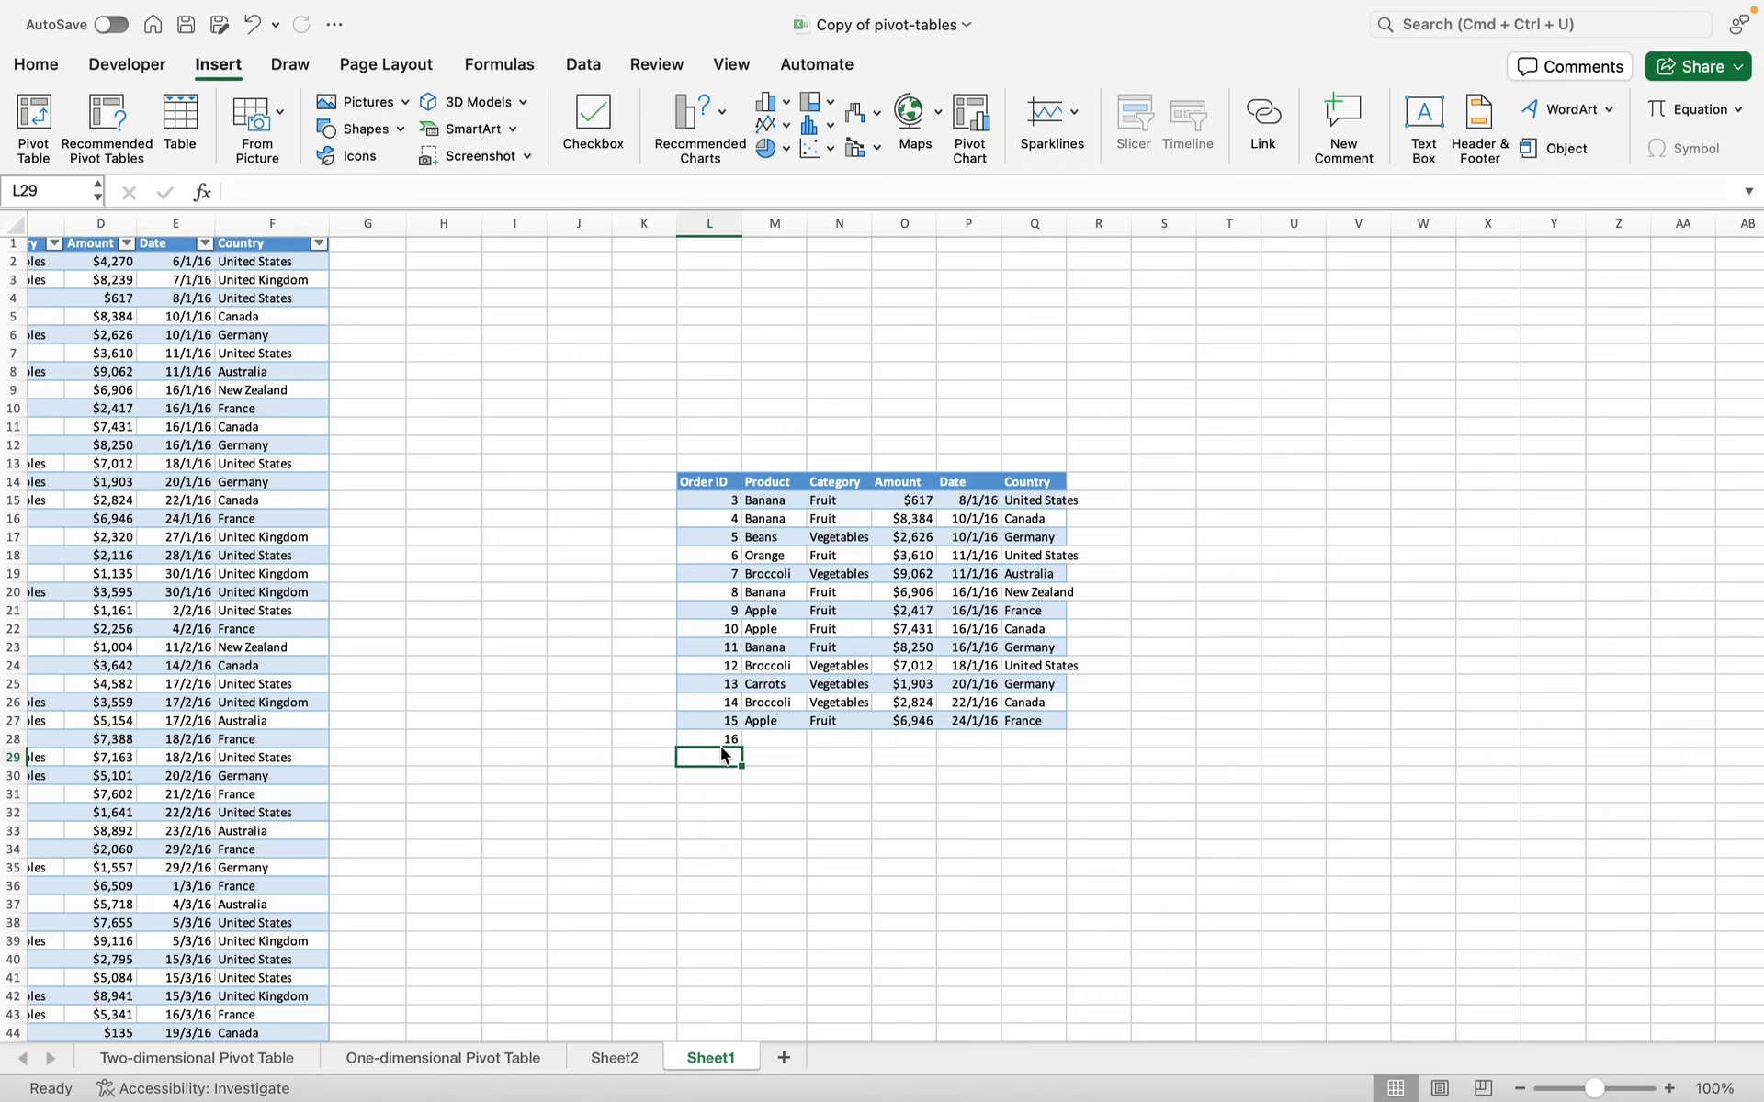
drag(707, 492, 1025, 717)
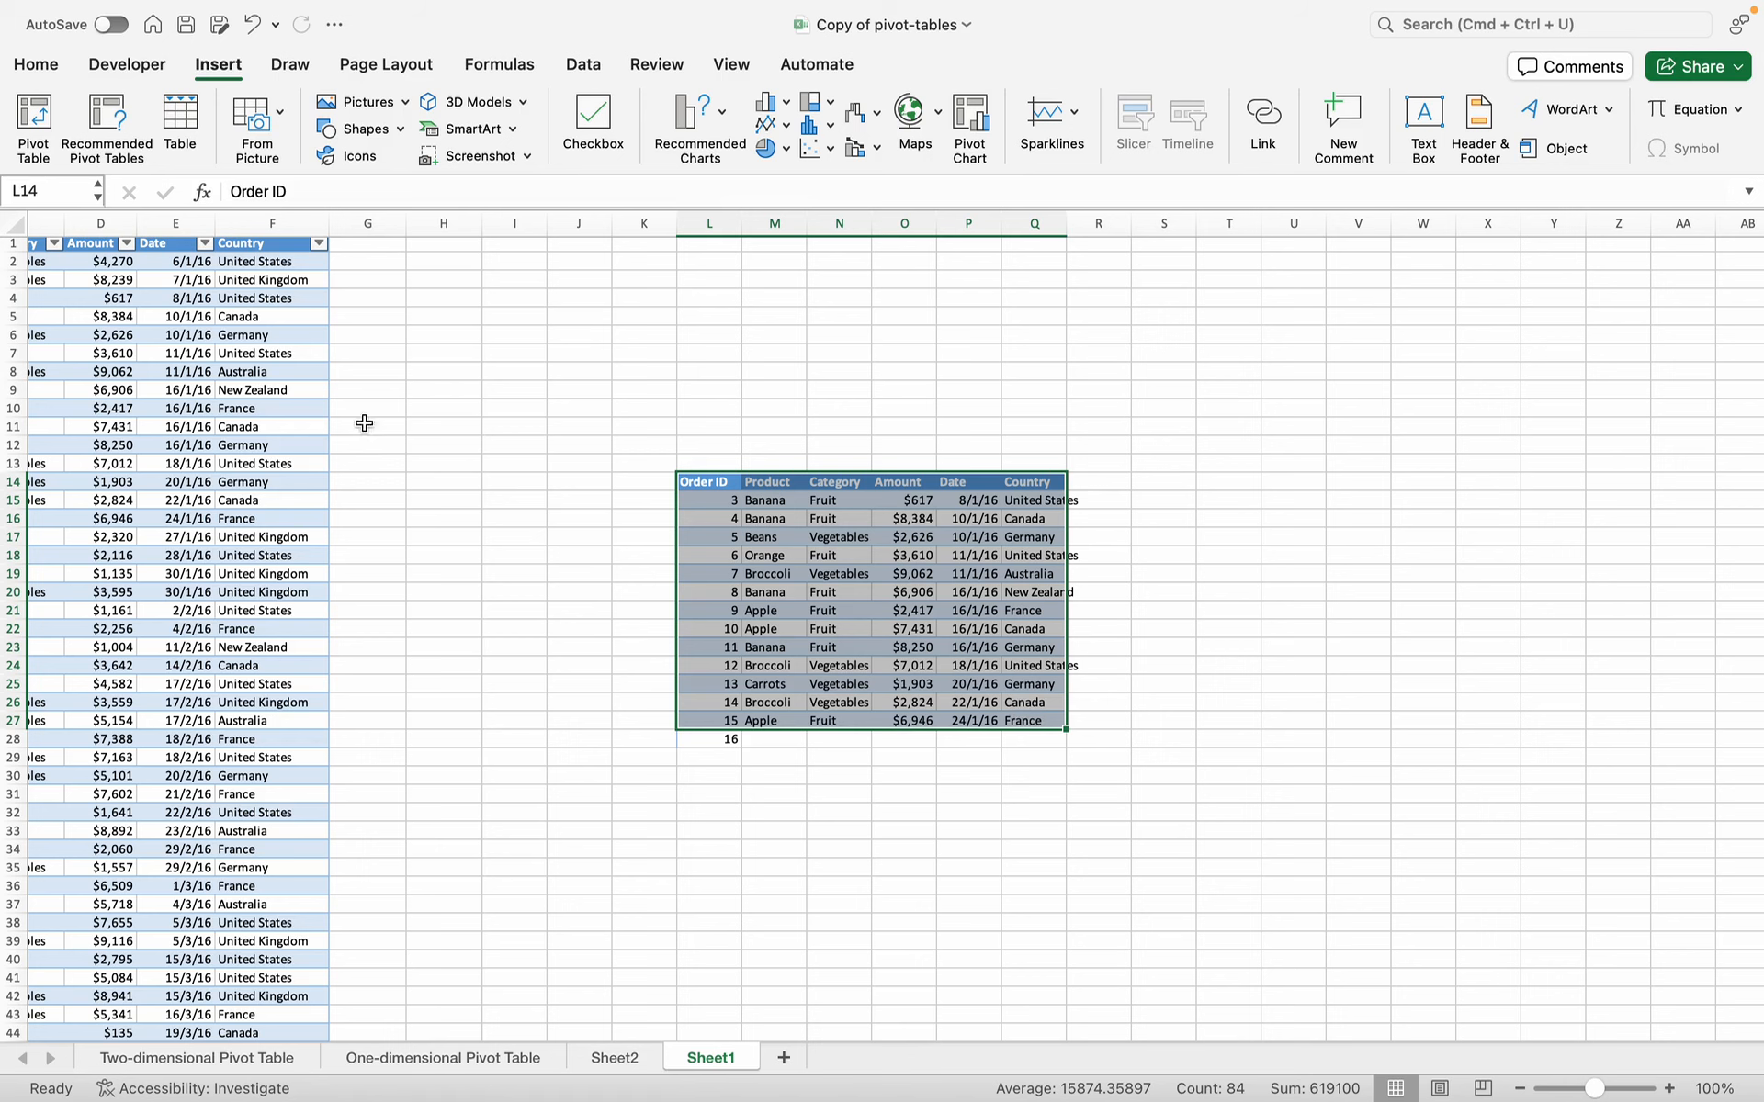
click(34, 124)
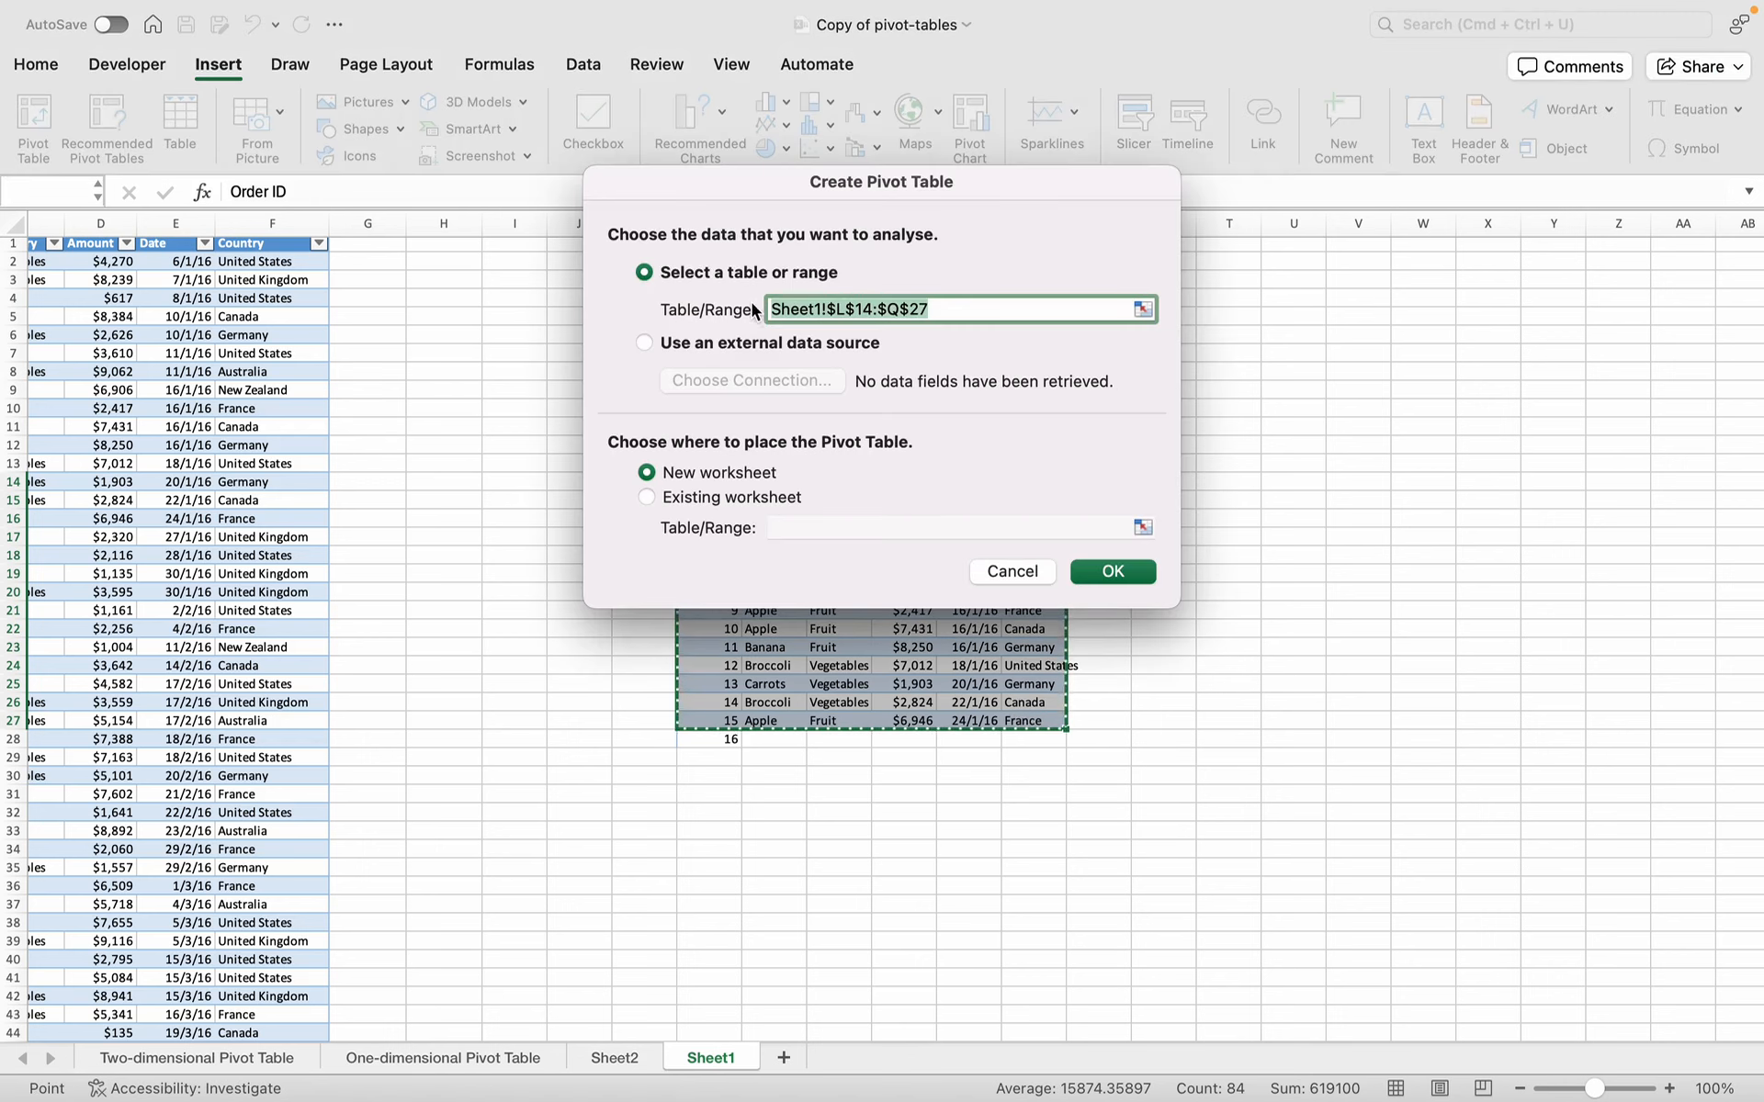
scroll(276, 368, left, 4)
scroll(226, 384, right, 2)
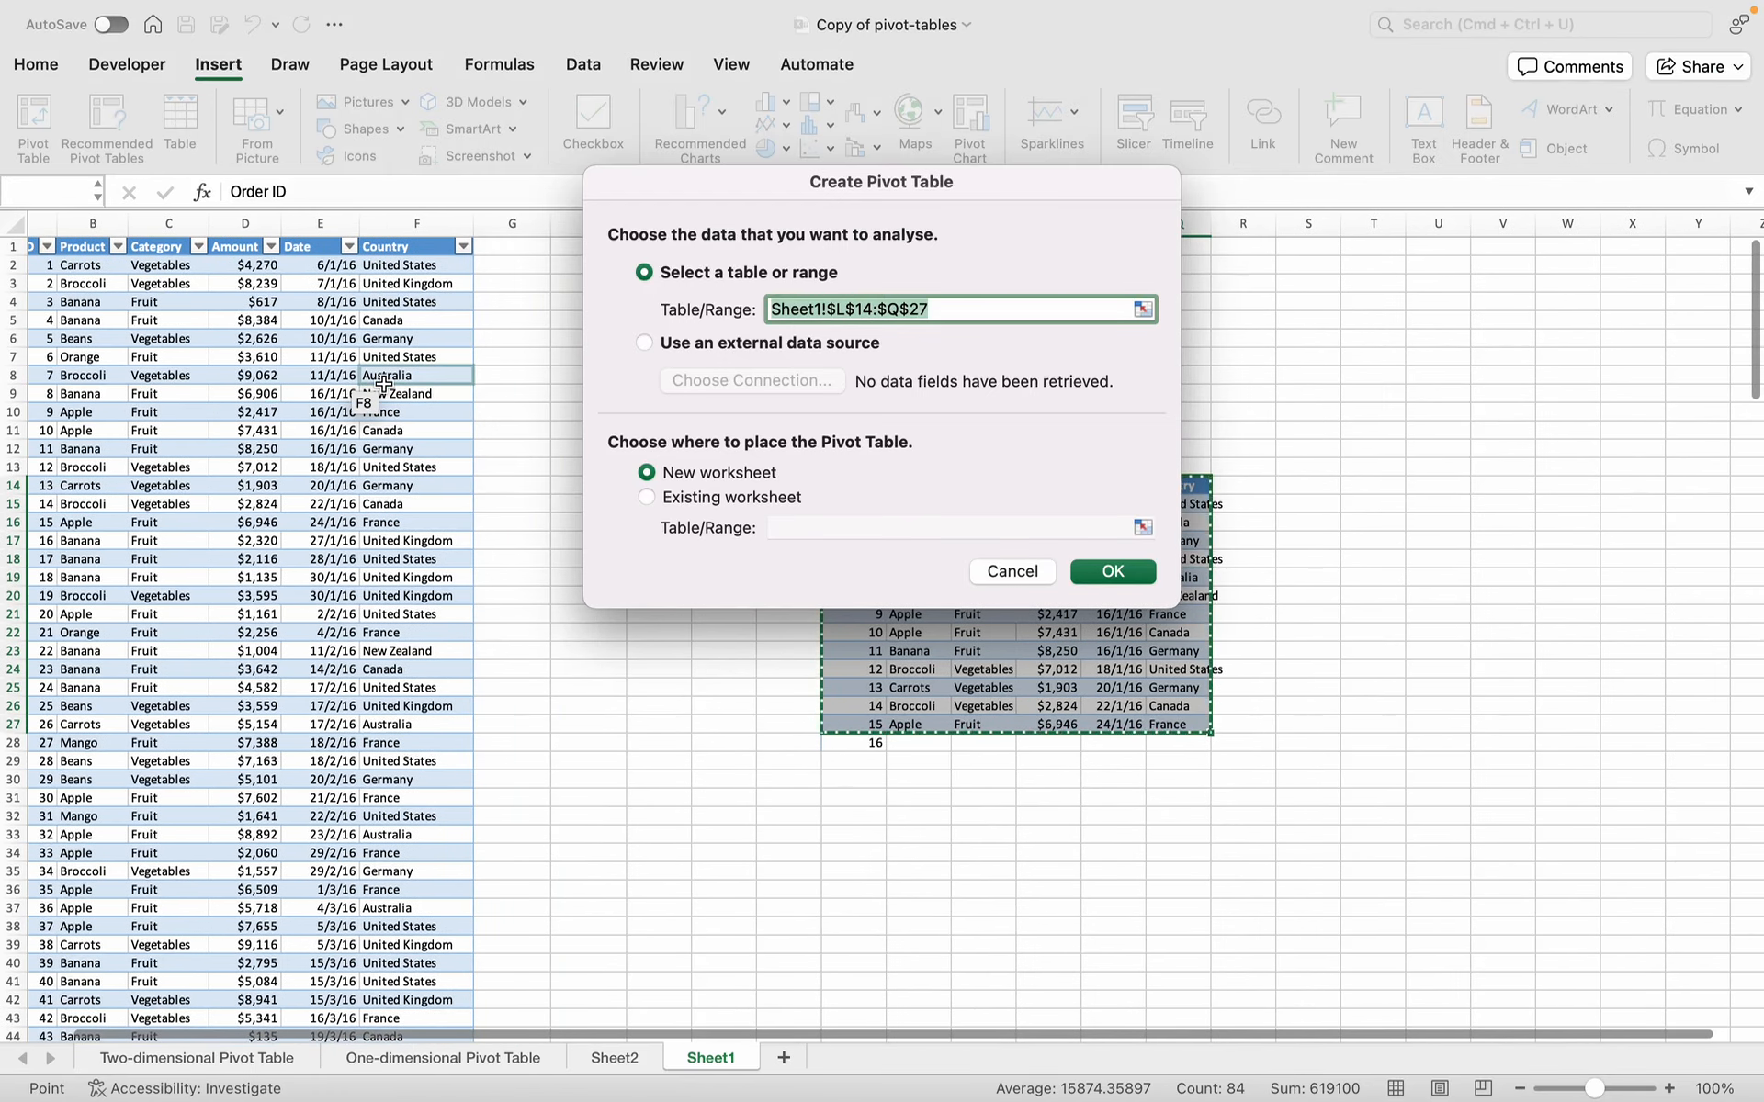
click(1028, 573)
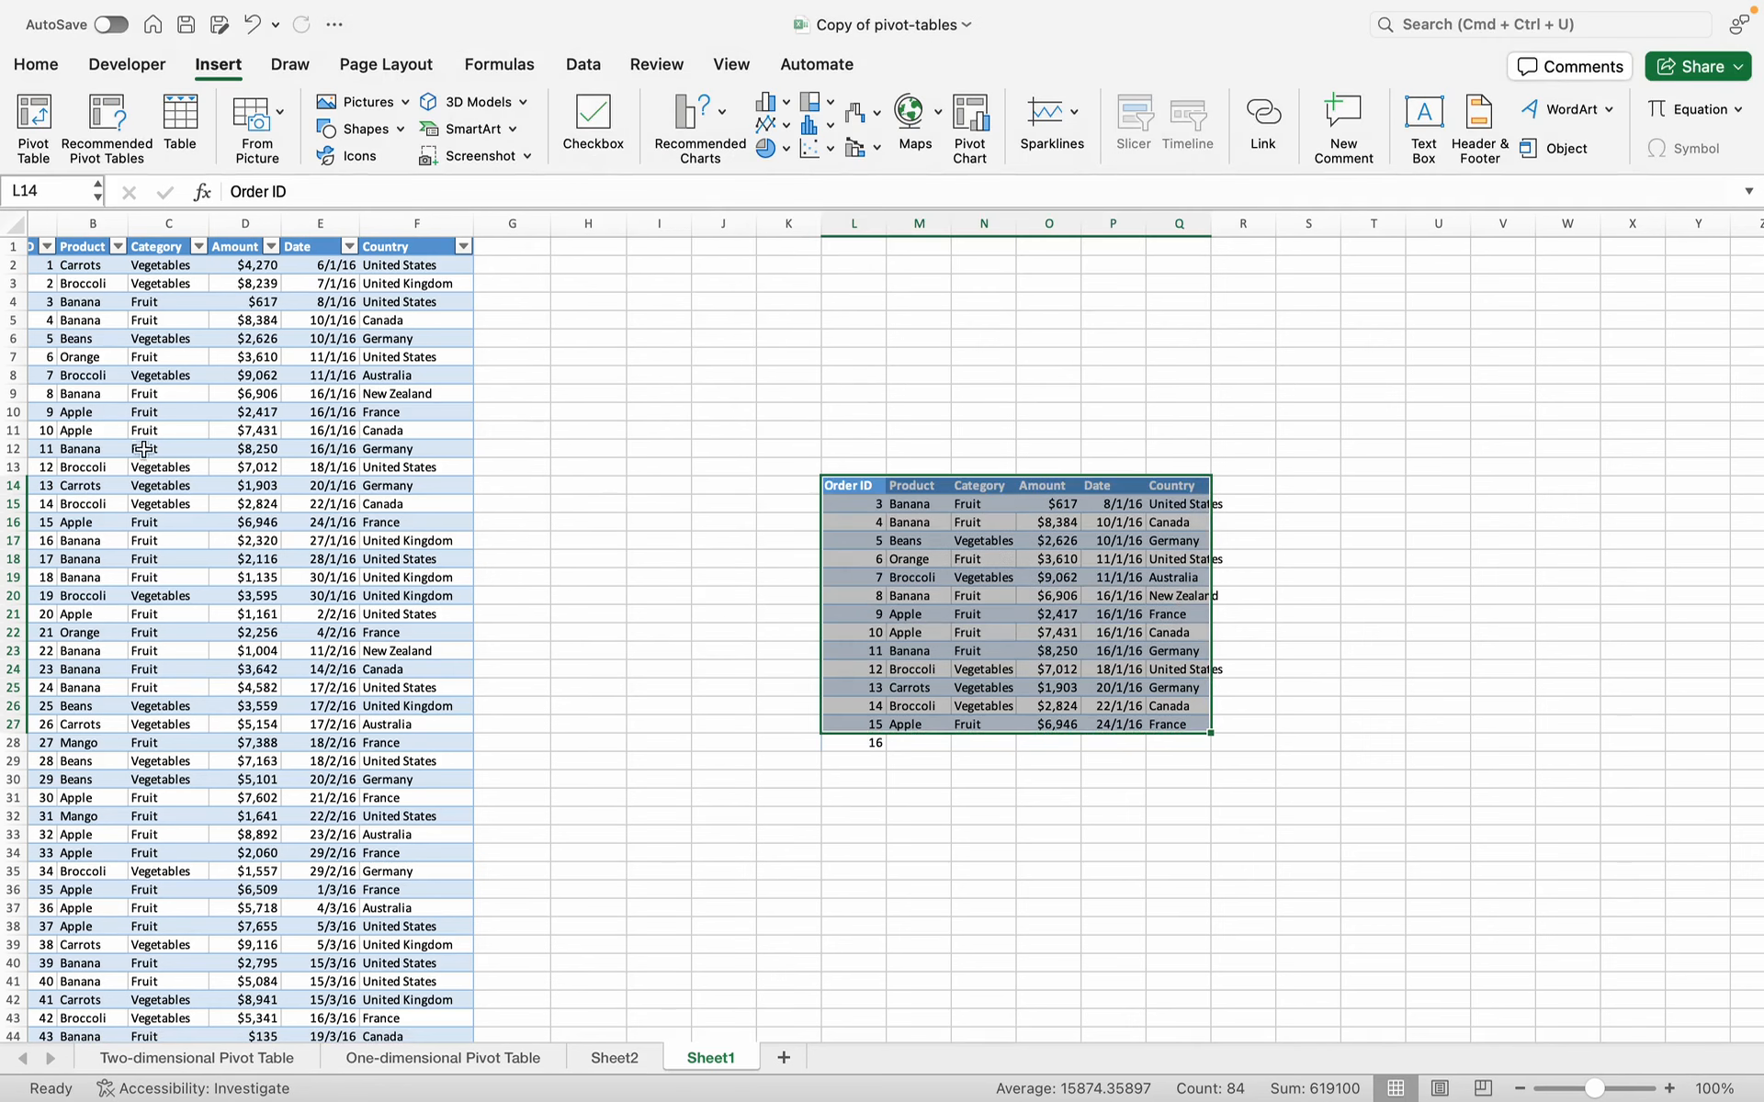
- Create a pivot table from the whole order data table (Table1), placed on a new worksheet
click(165, 360)
key(super+a)
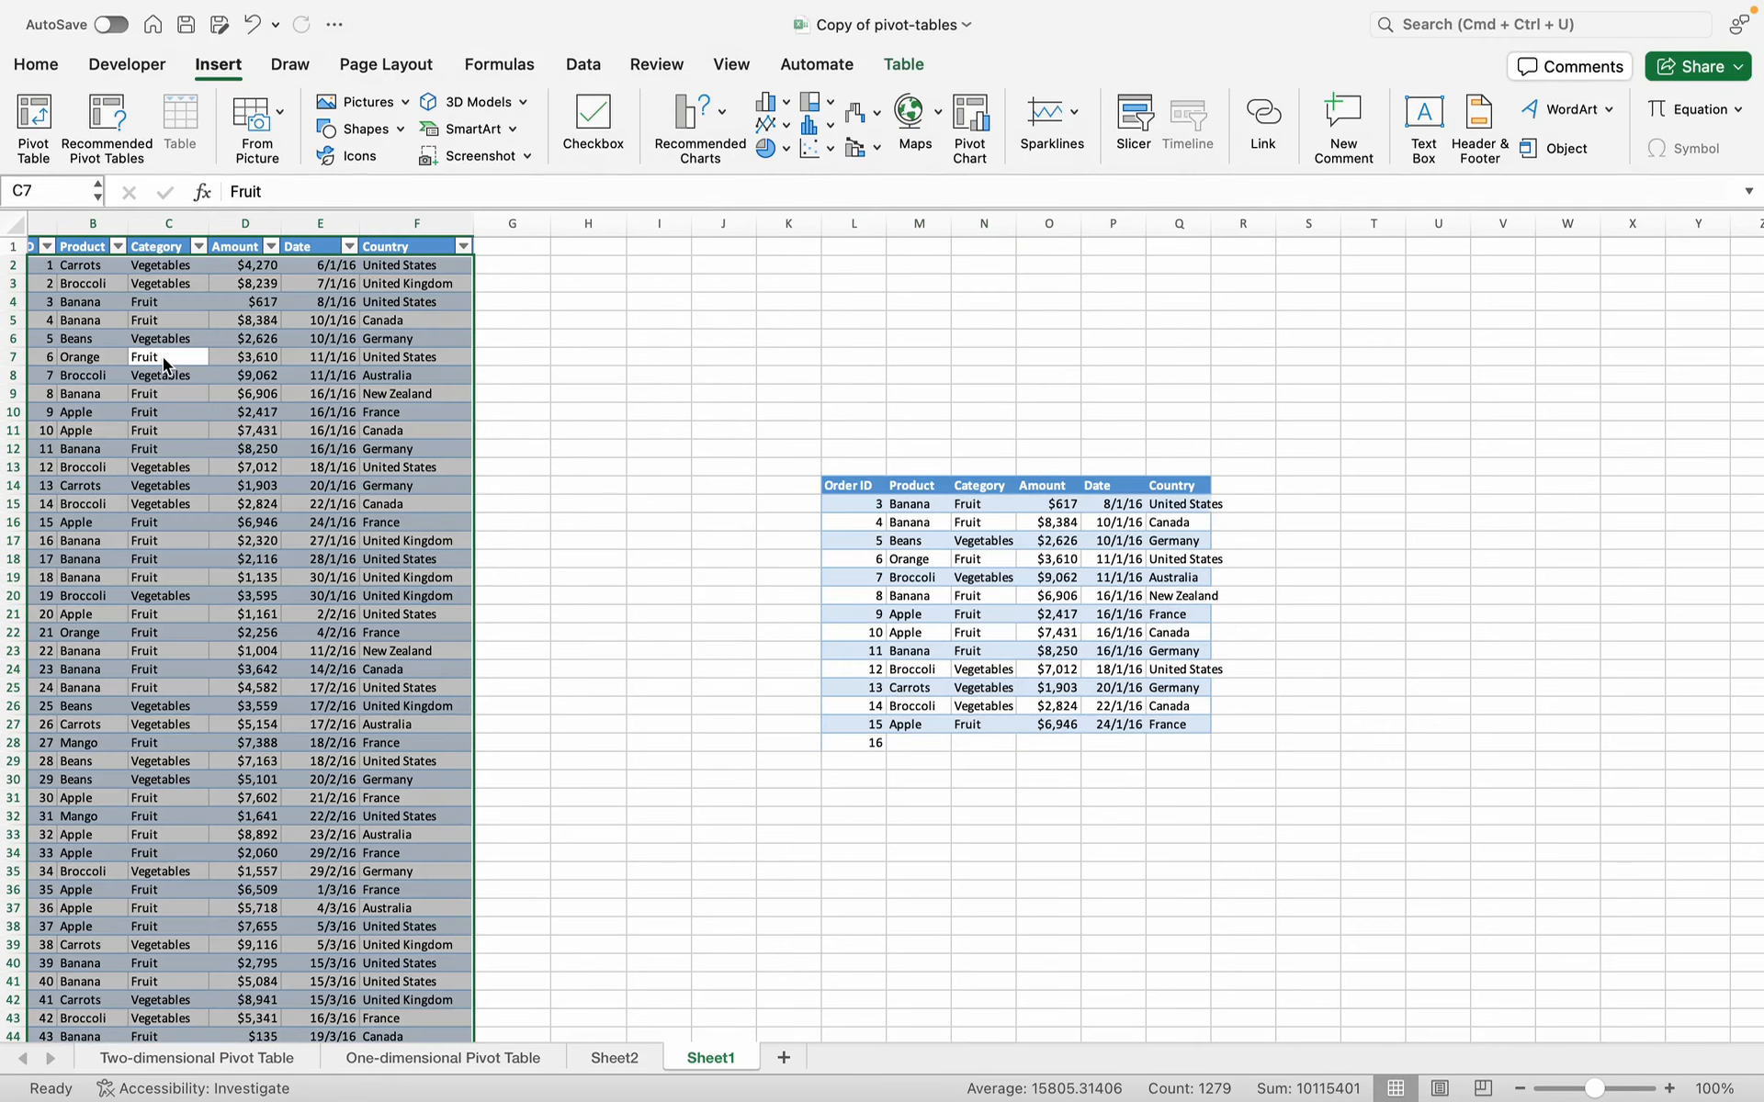
click(34, 120)
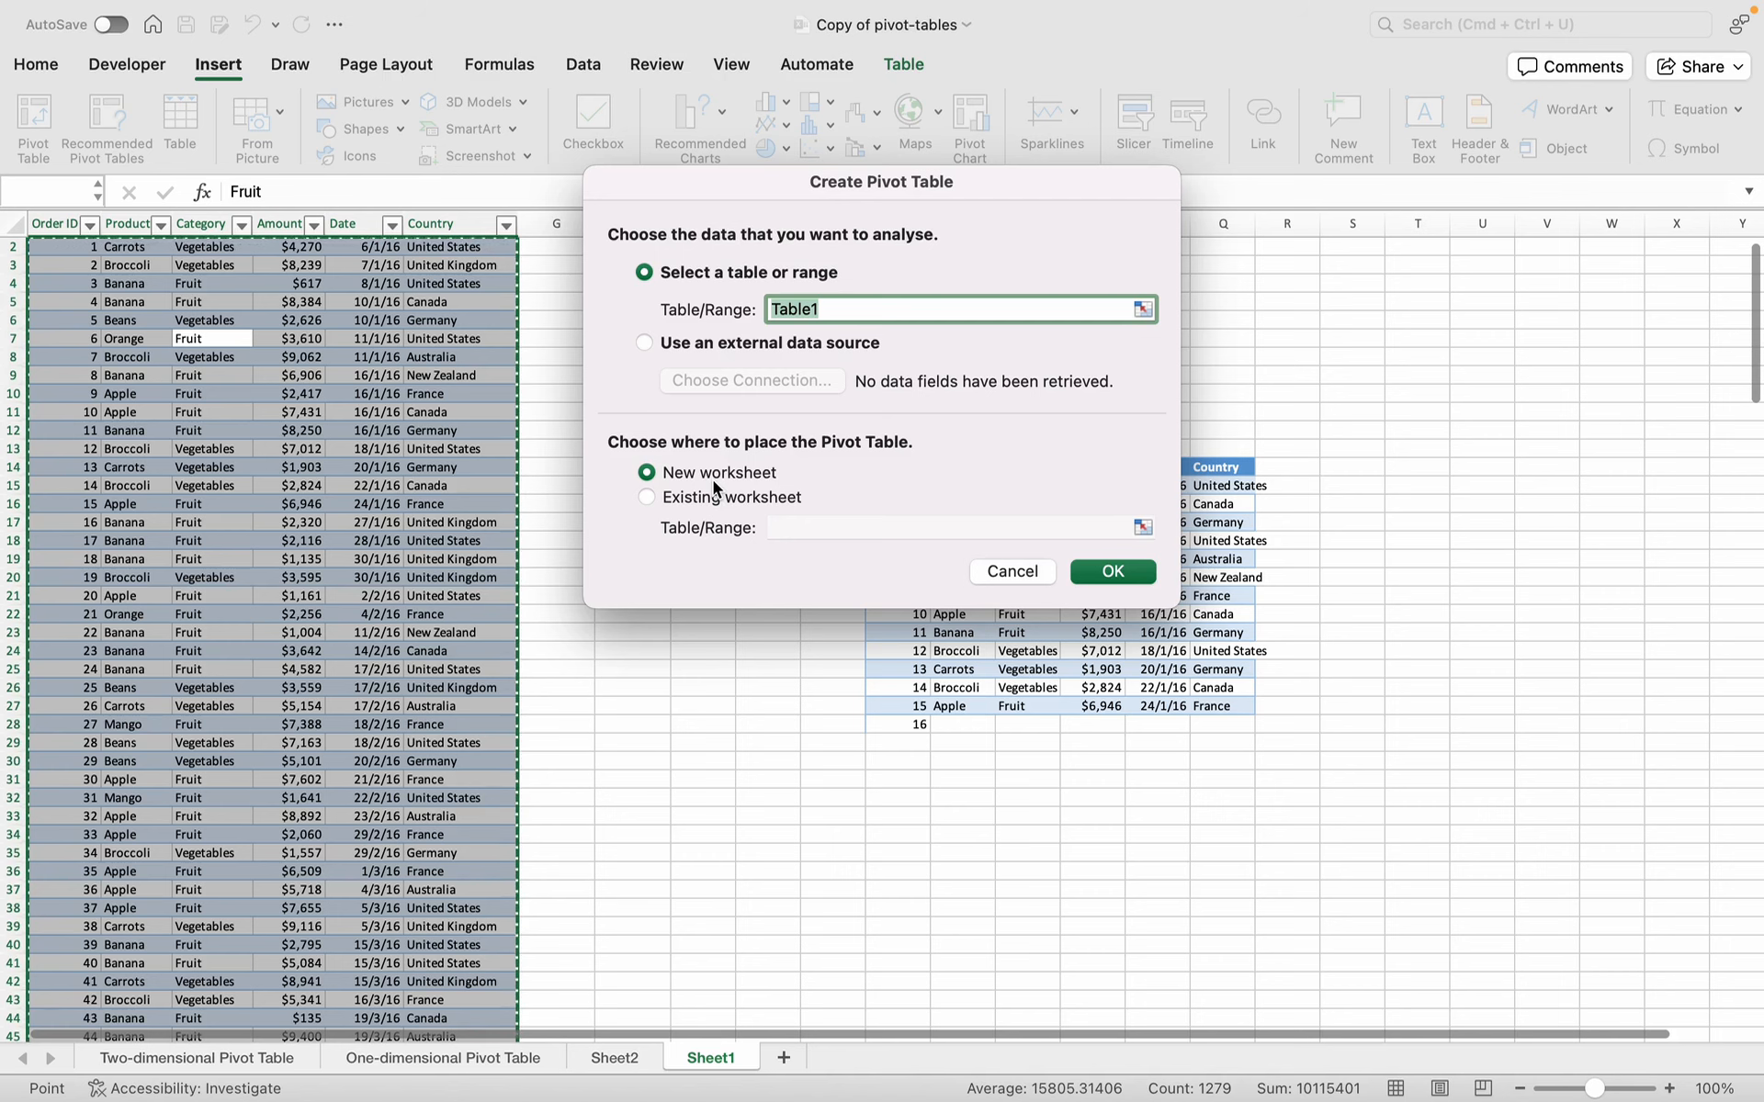
click(685, 503)
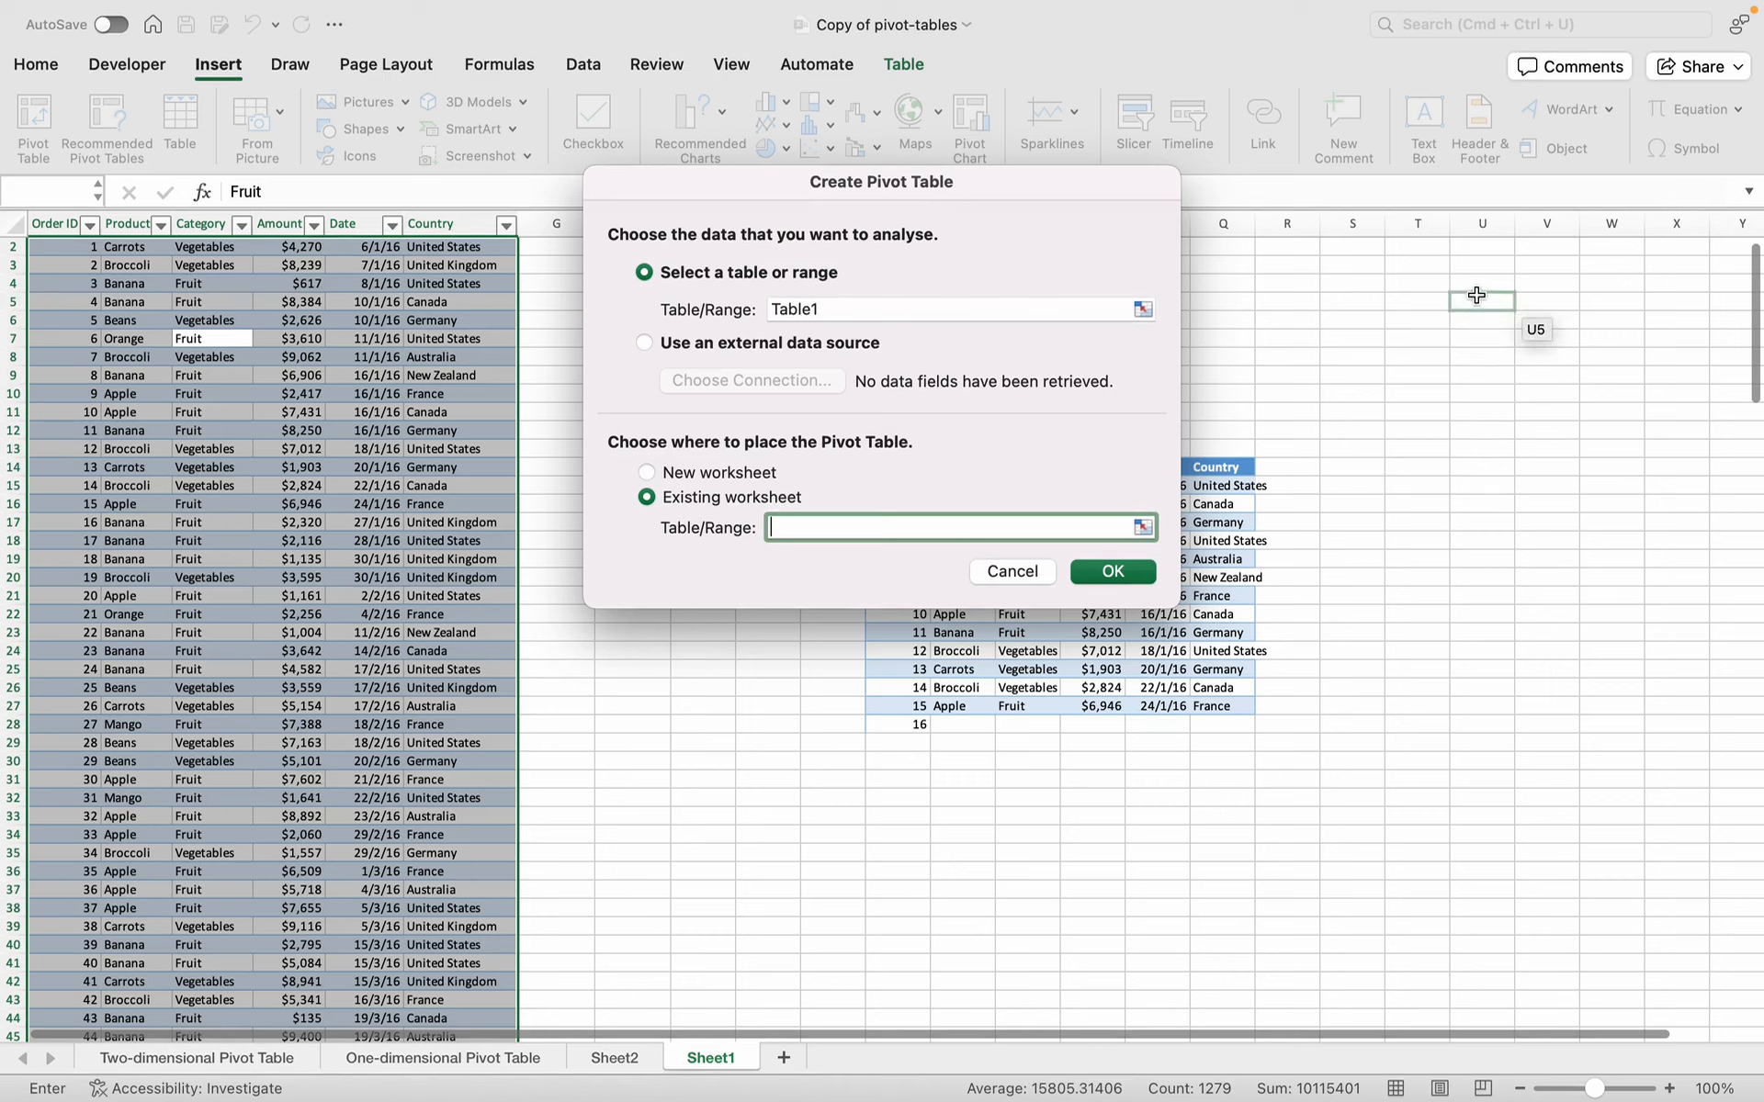
click(702, 472)
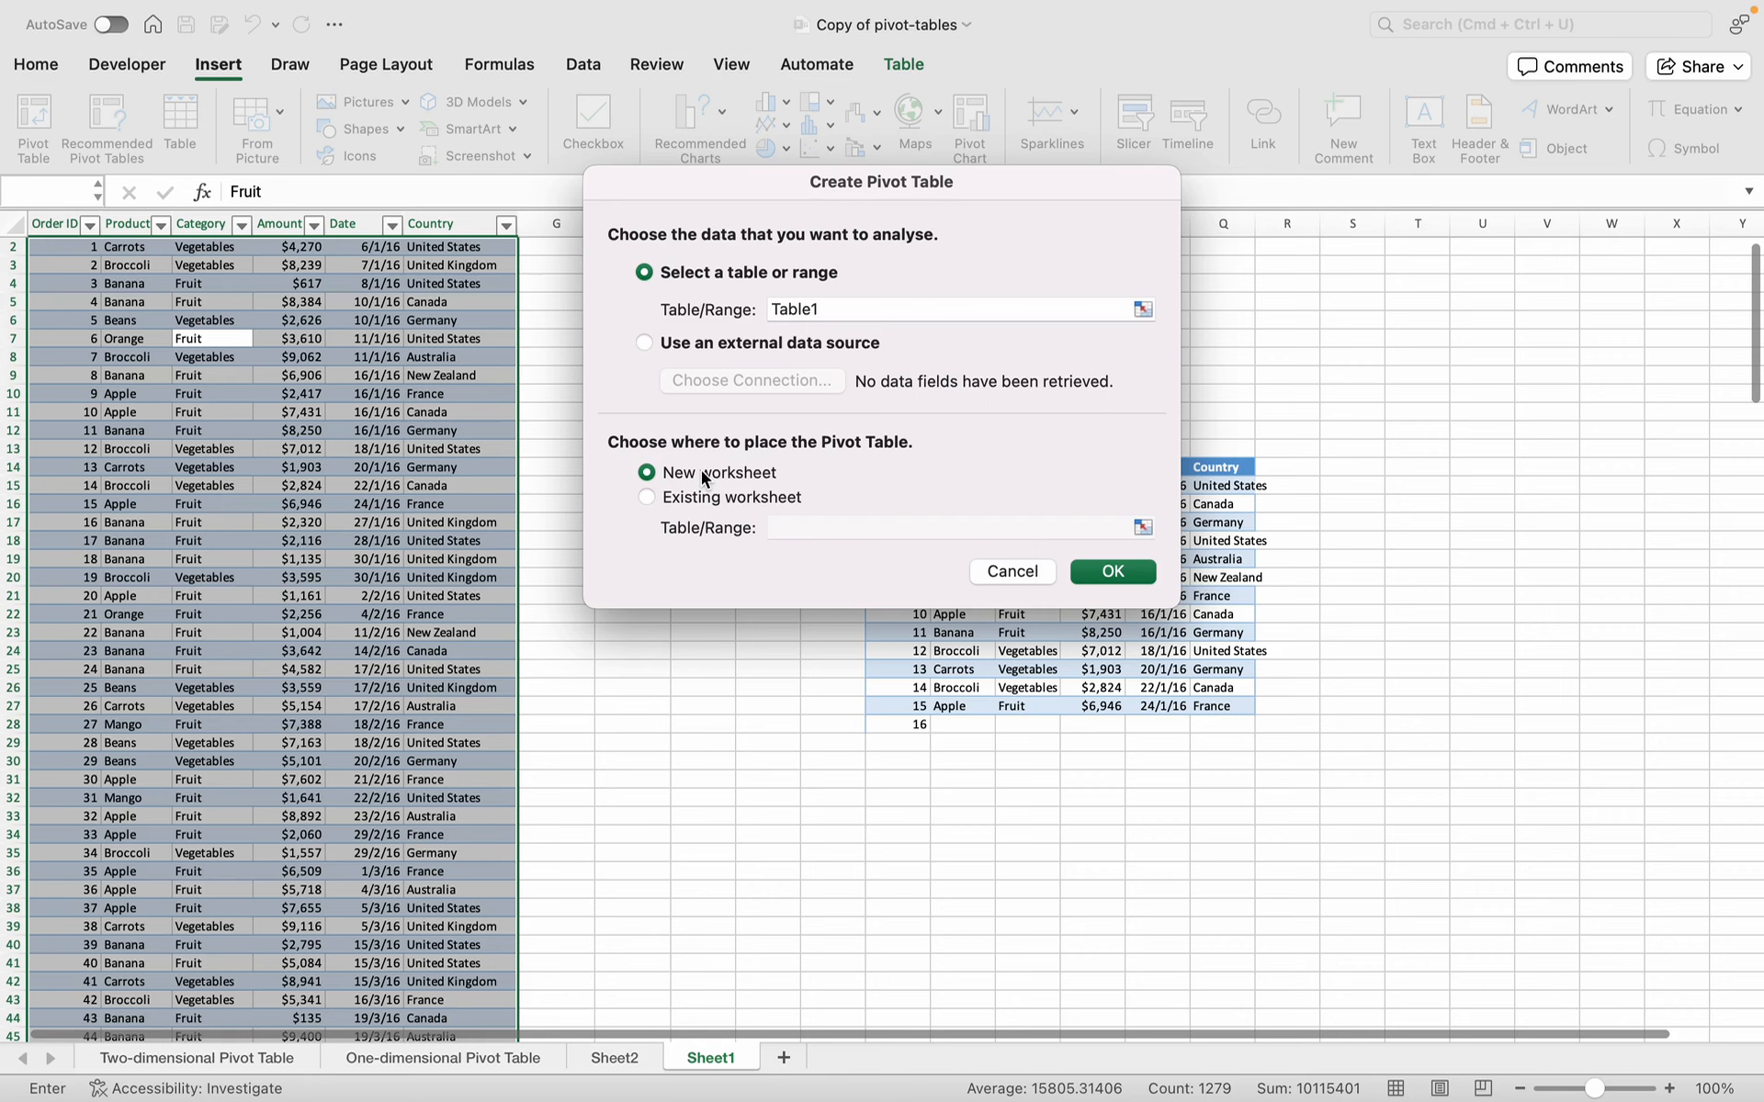
click(1117, 568)
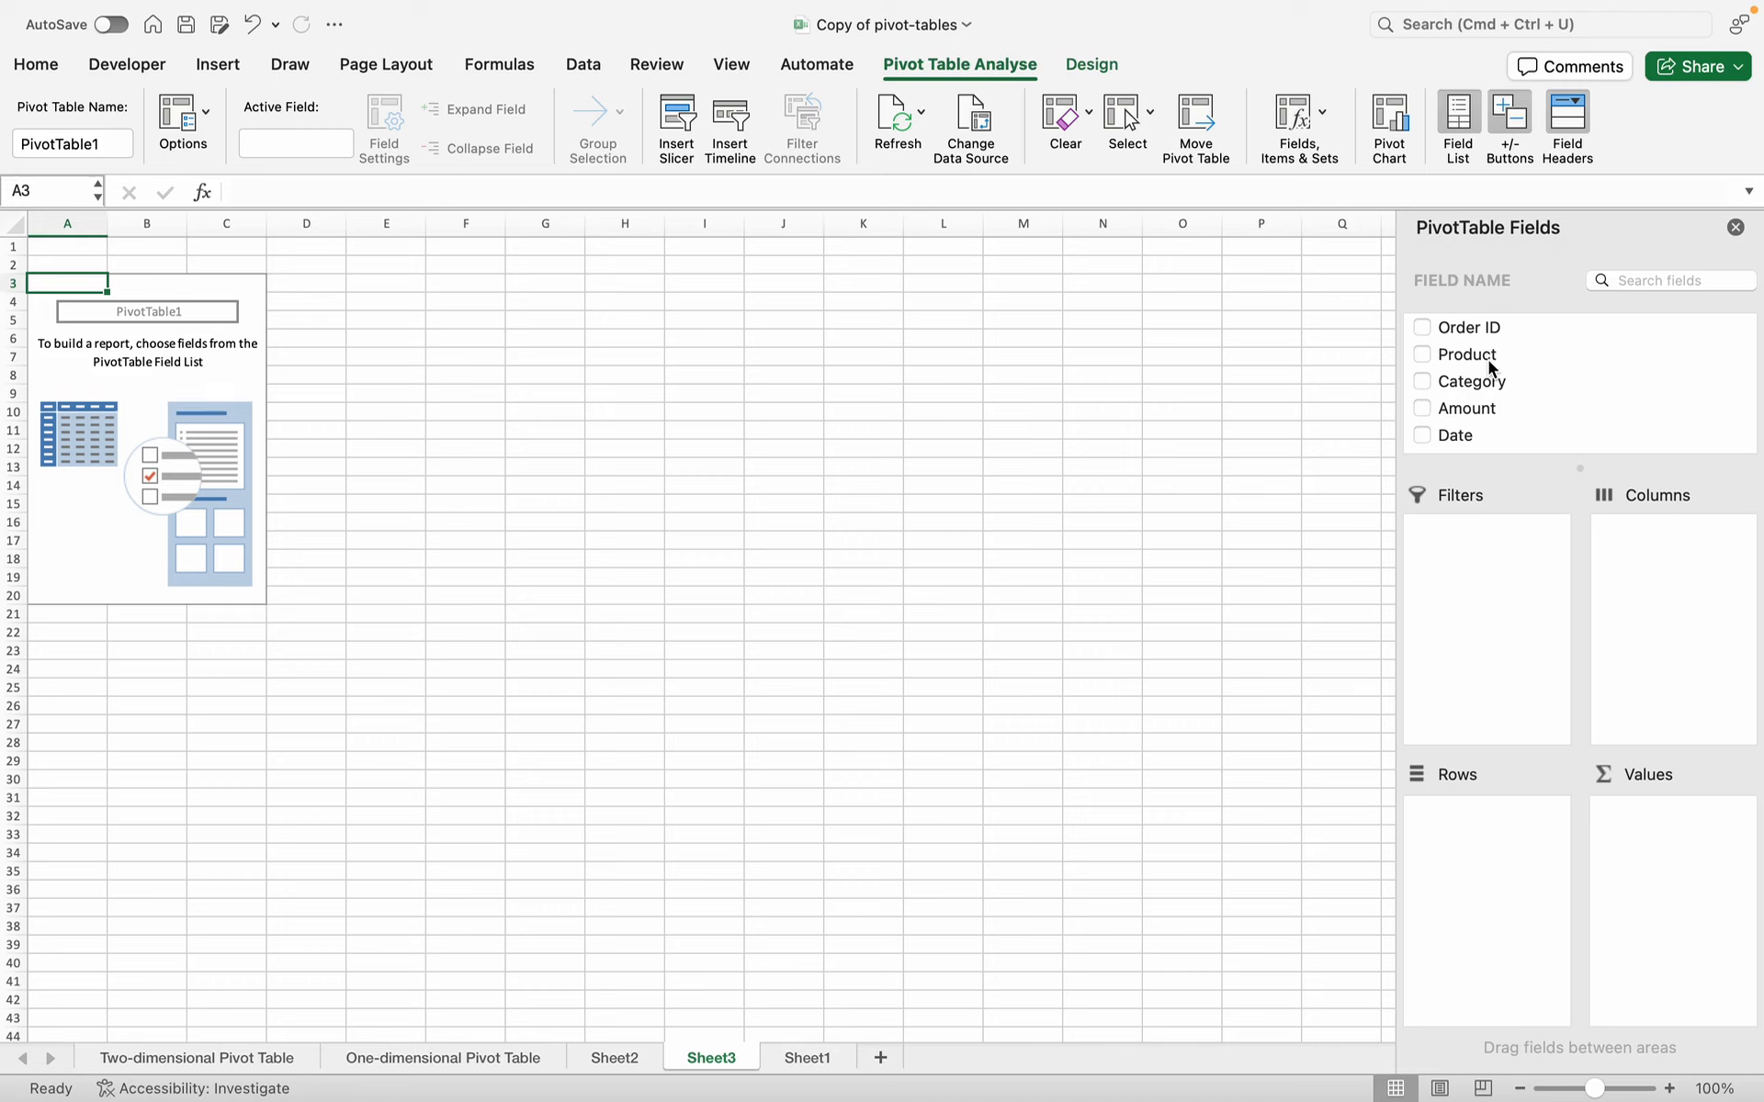
- Add Category as the pivot table's row field and Amount as its summed value field
scroll(1488, 360, down, 3)
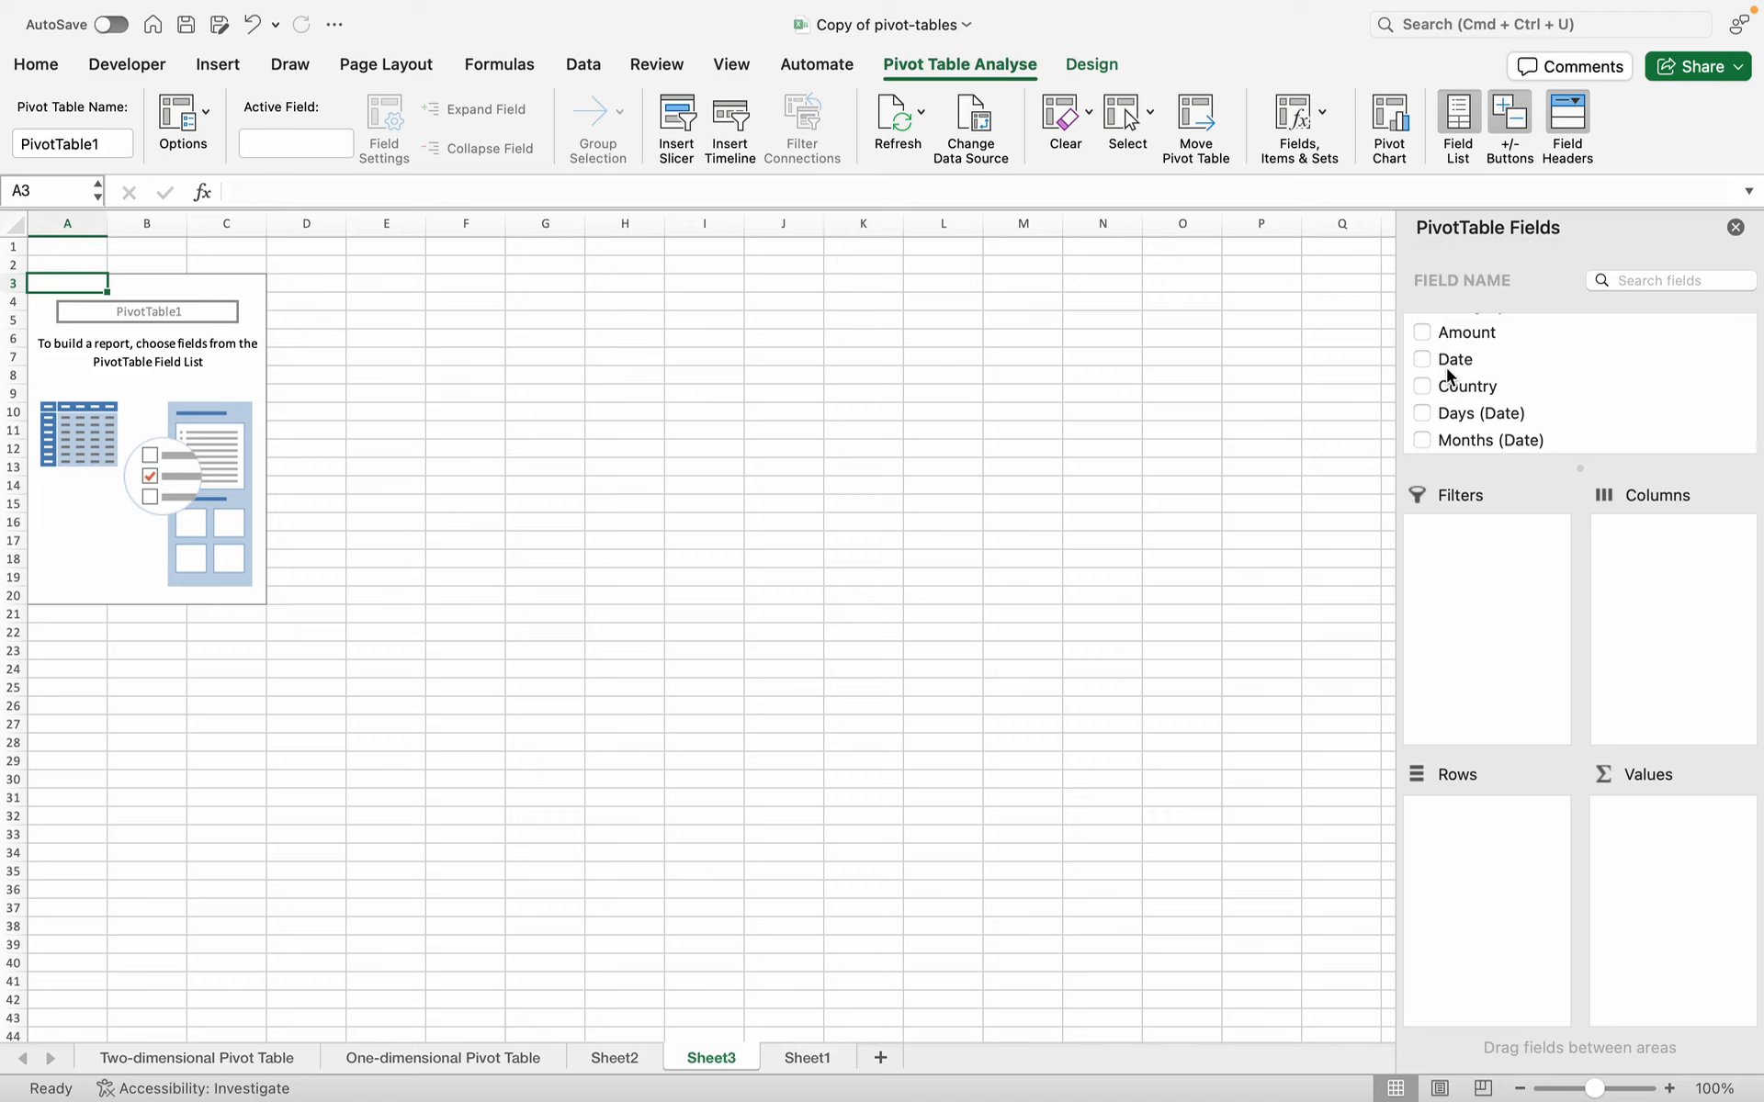
scroll(1448, 375, up, 3)
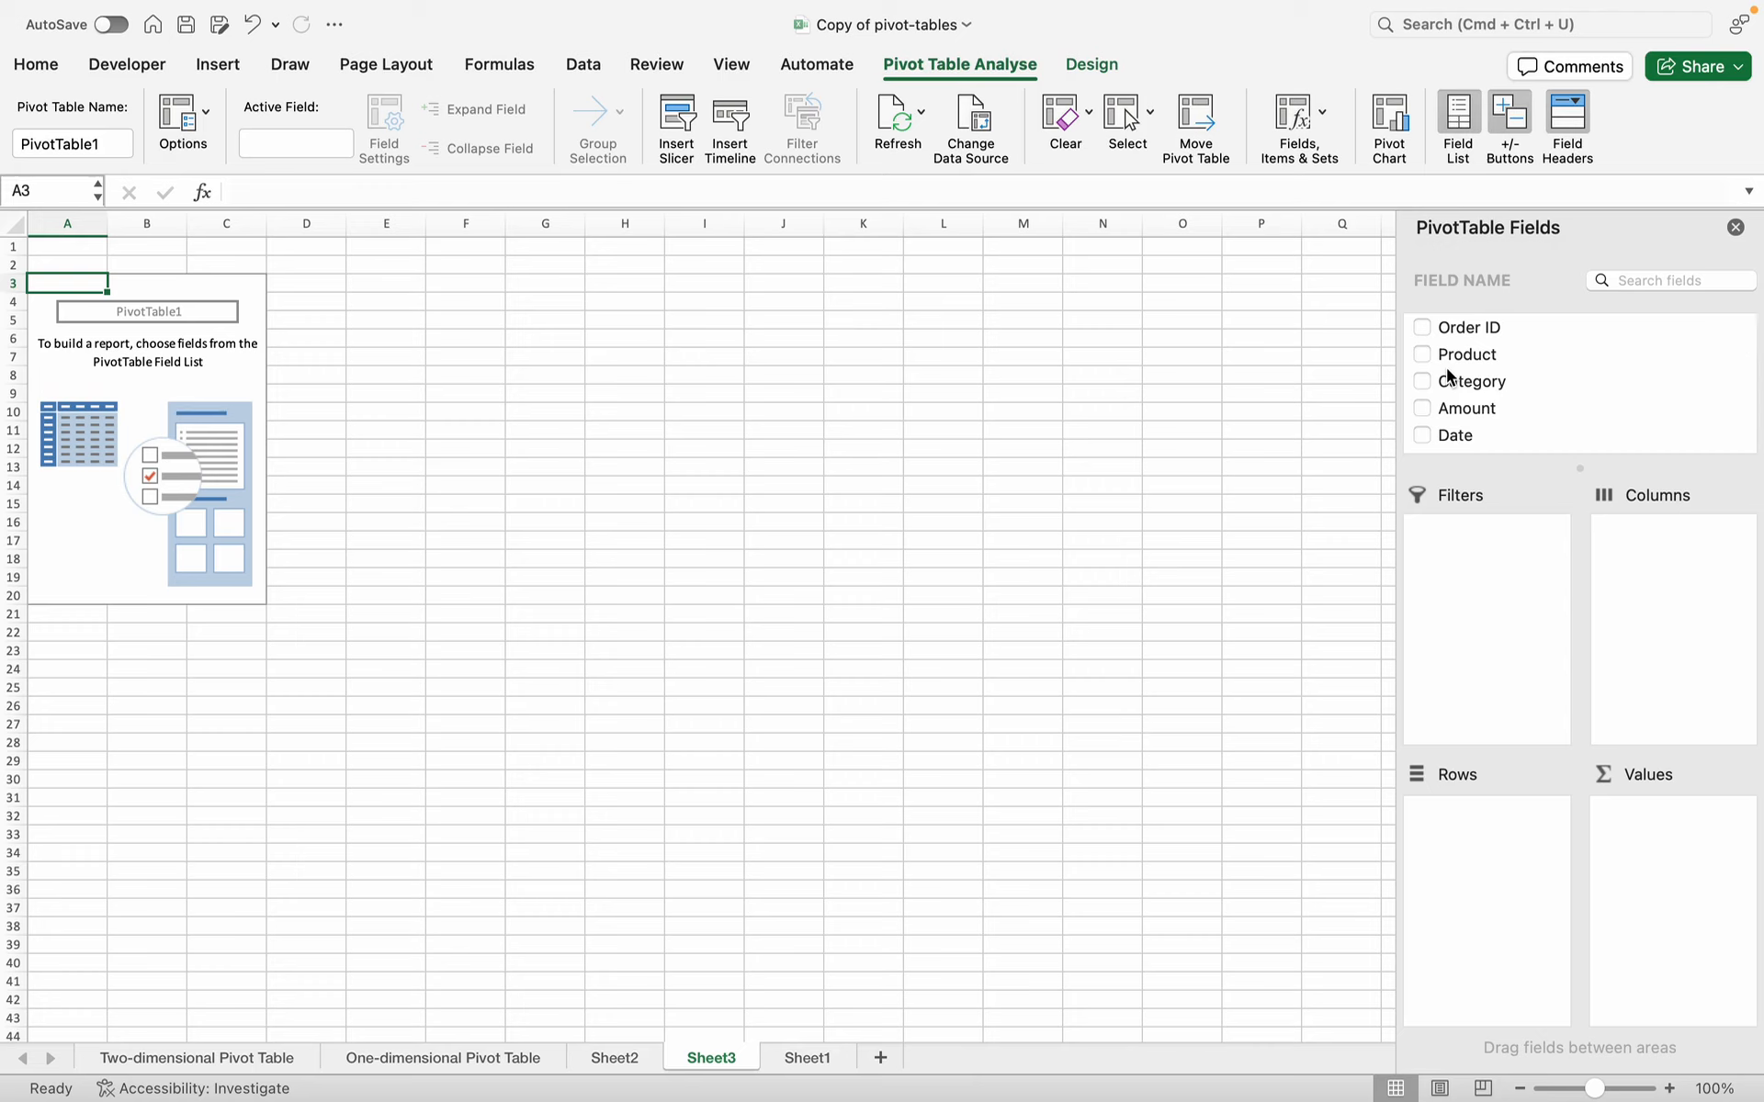
click(1422, 381)
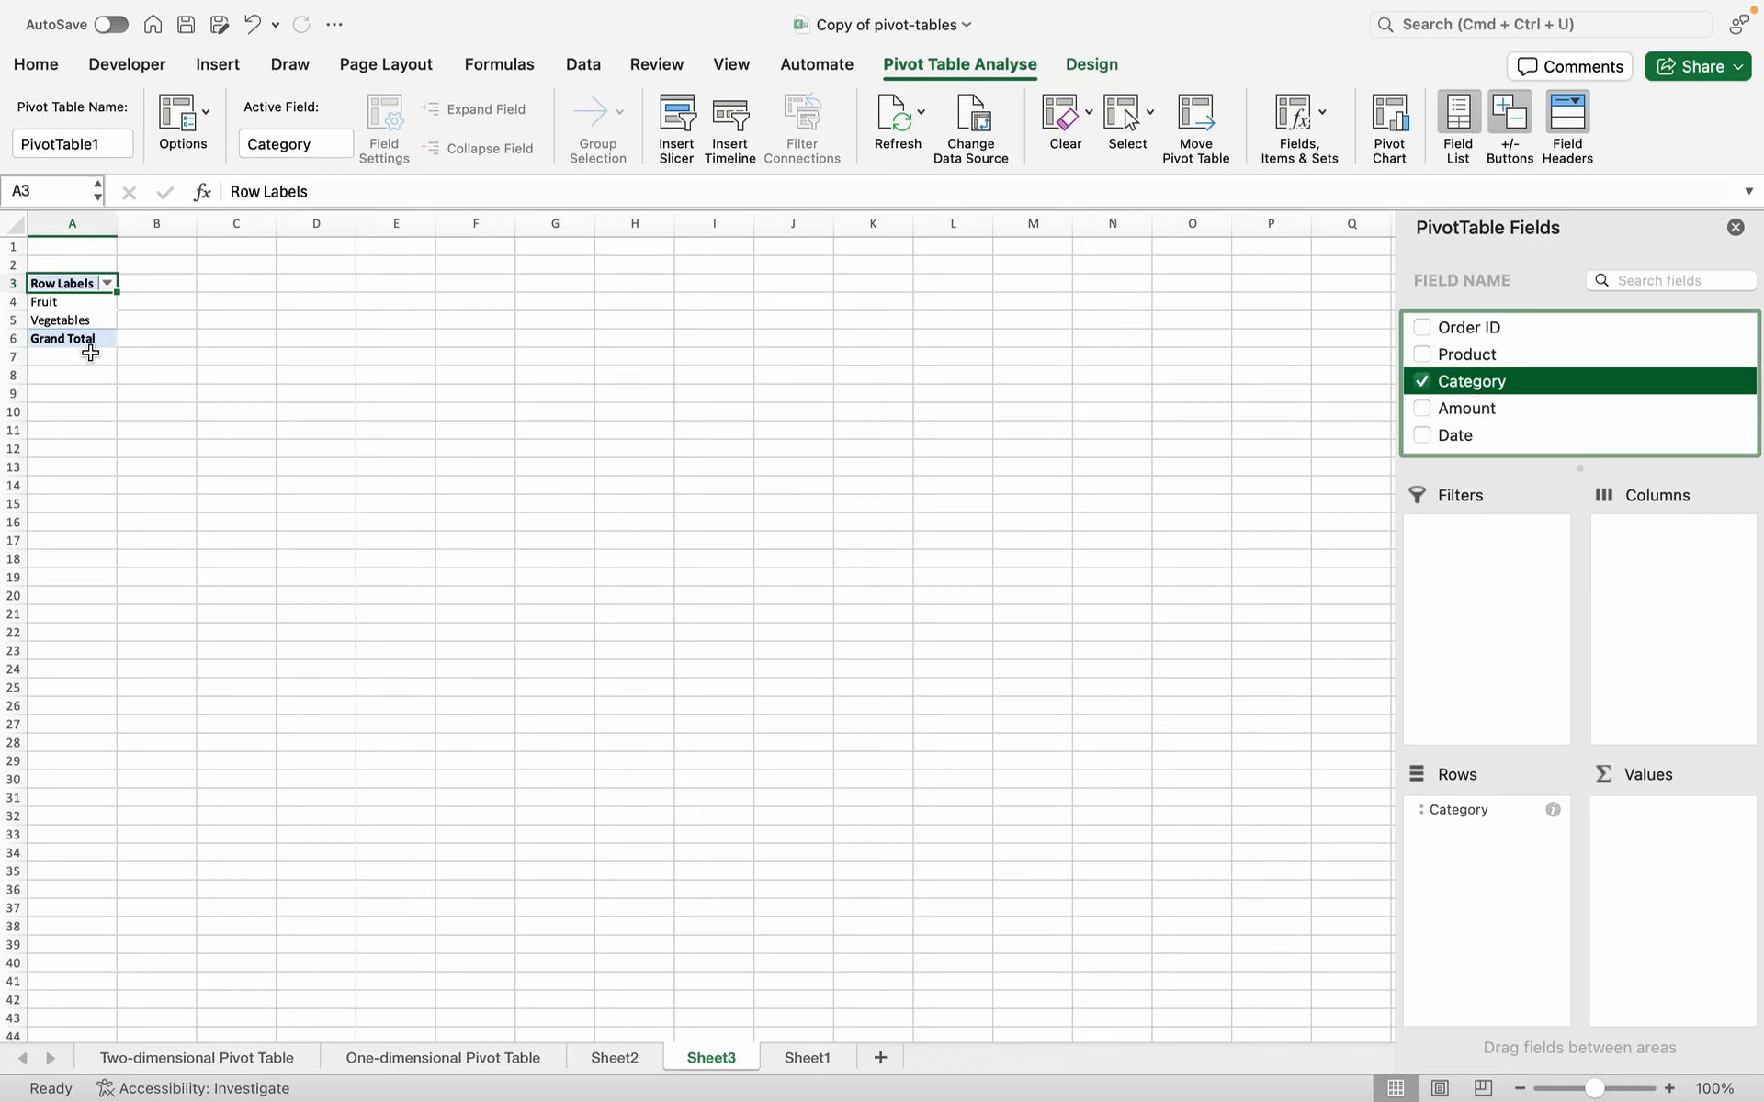
click(1422, 409)
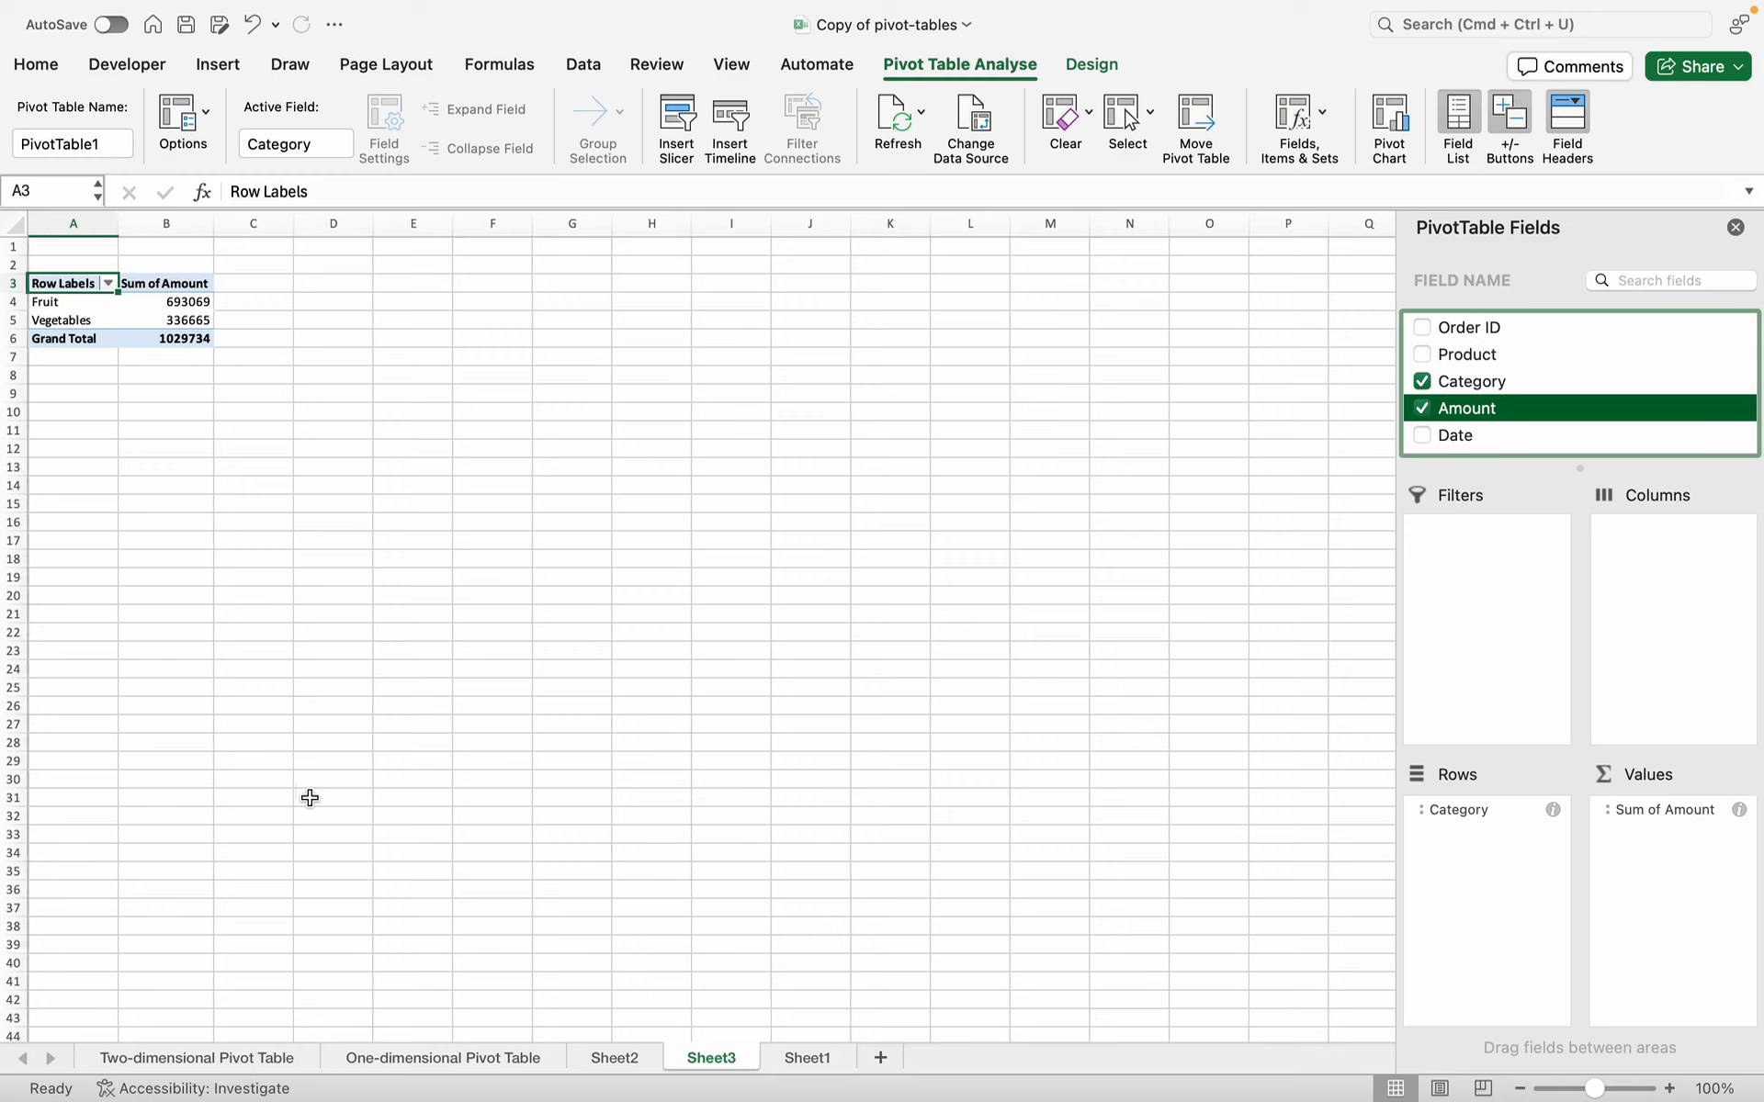
scroll(309, 797, up, 10)
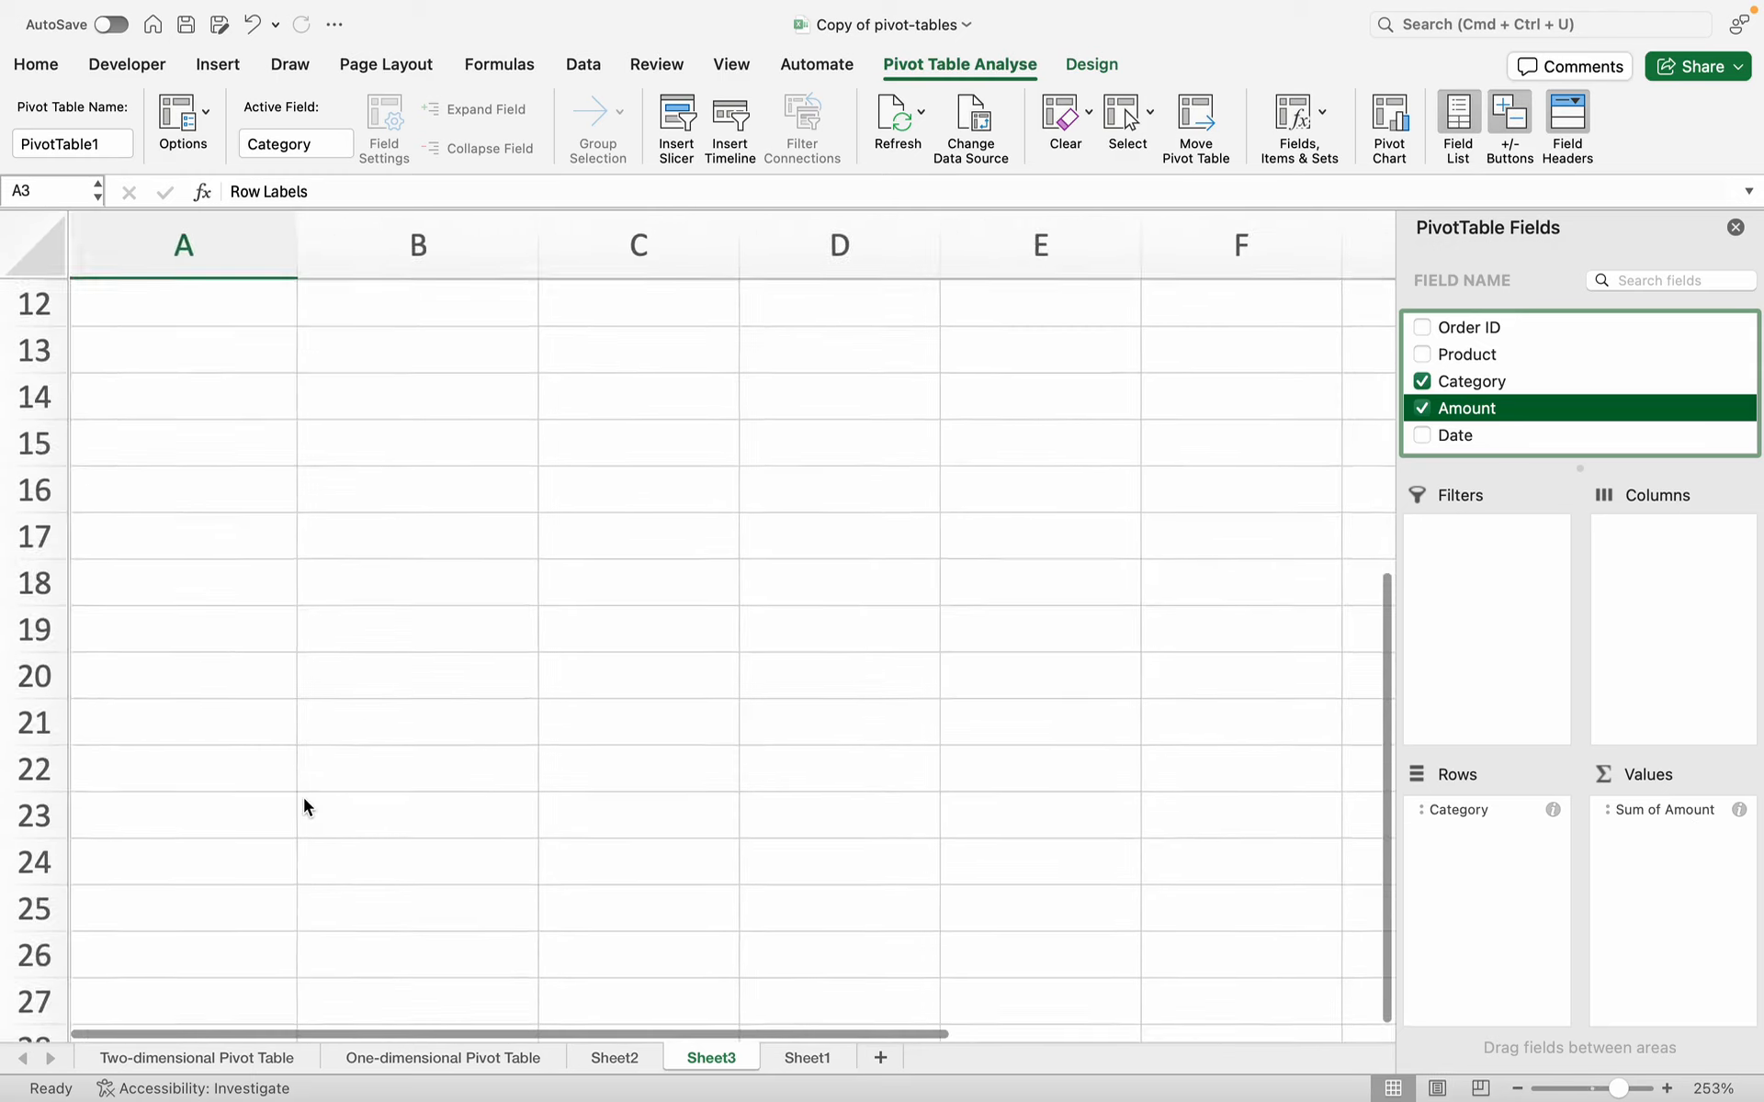
scroll(304, 803, up, 5)
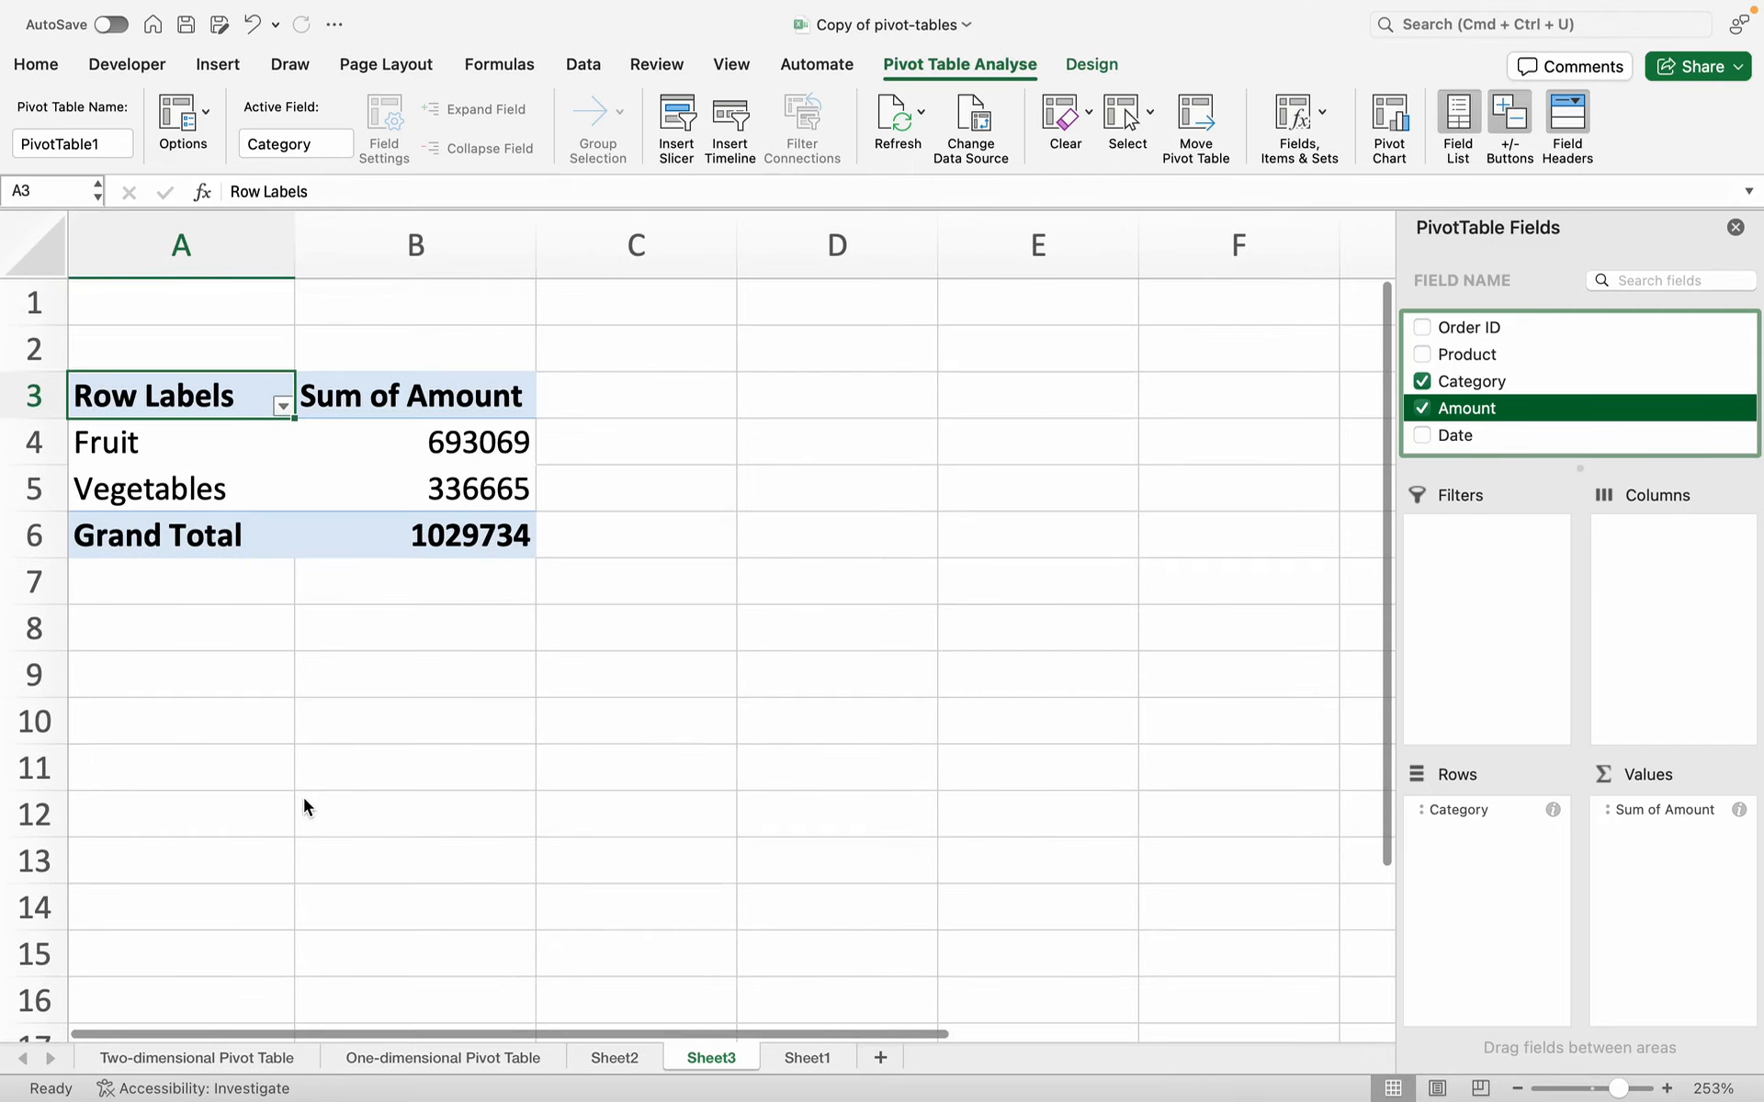
- Examine the summary functions offered for the Sum of Amount value field, leaving its settings as they are
click(1739, 809)
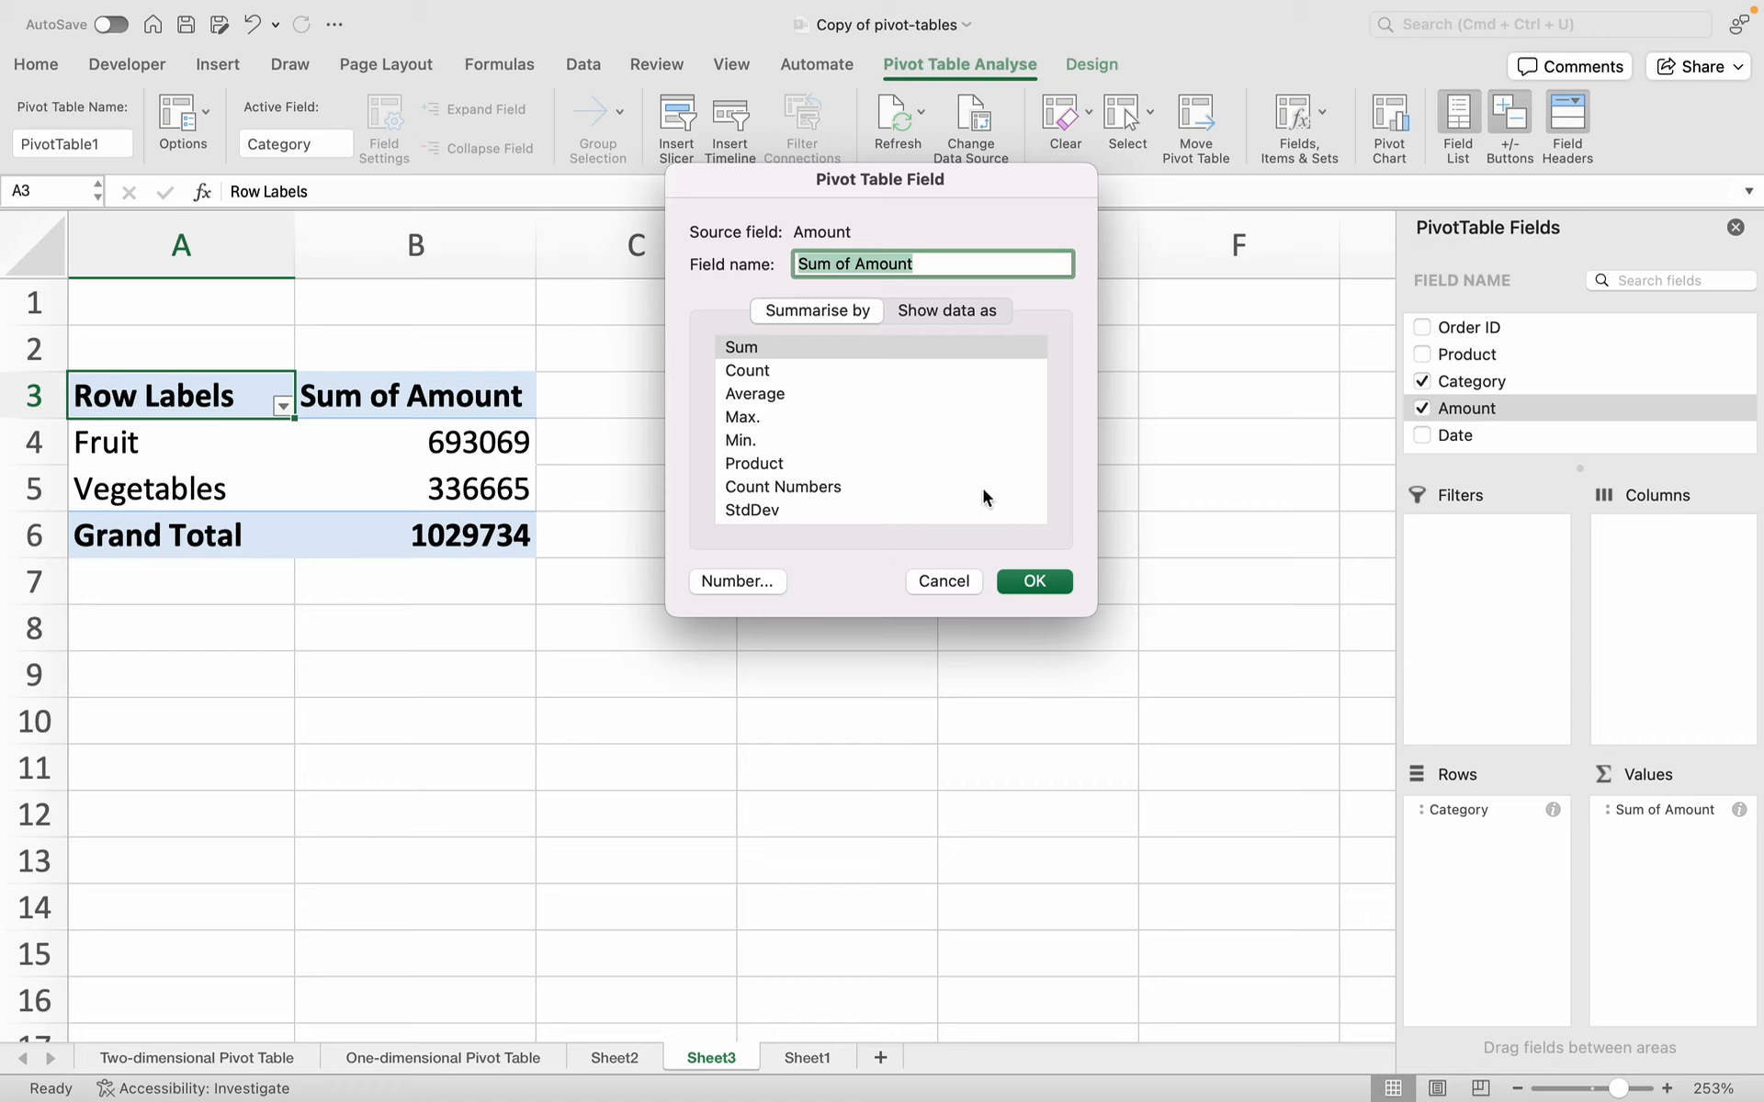
scroll(978, 490, down, 3)
scroll(976, 489, up, 3)
click(927, 580)
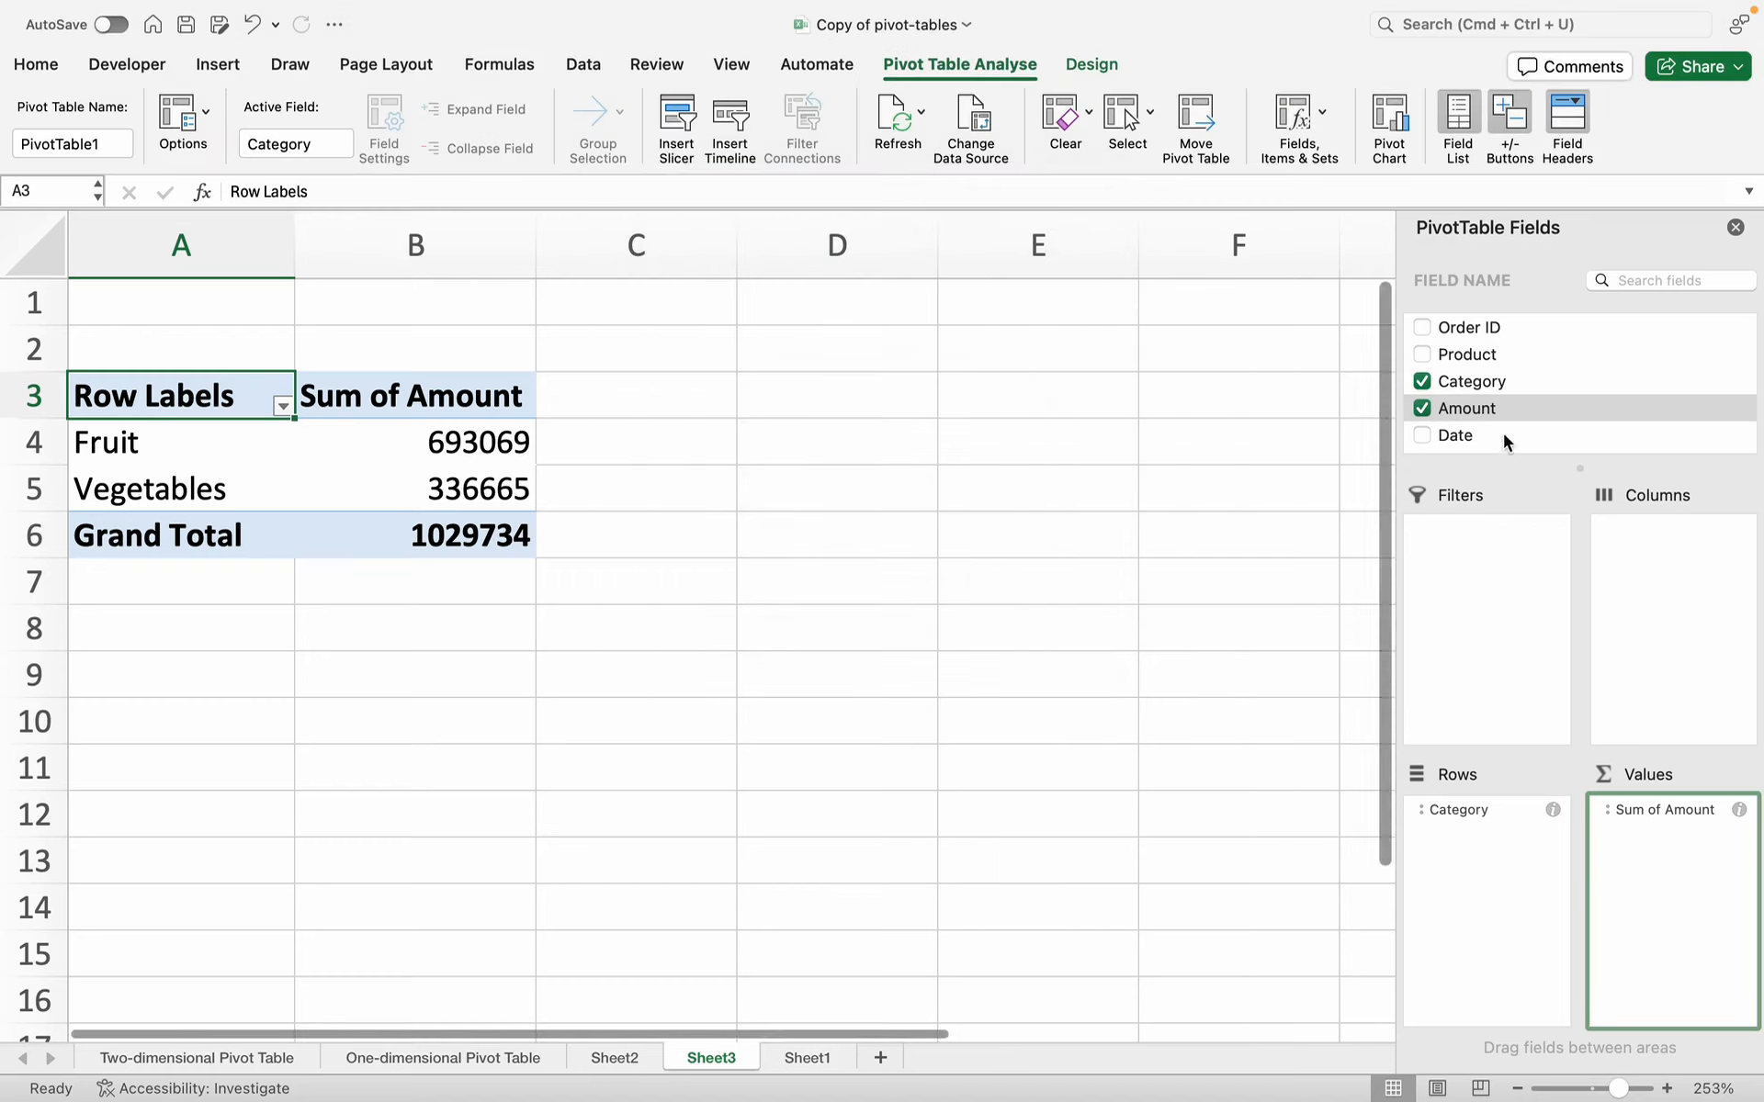
- Add Amount to the pivot table values a second time and show that field as % of Grand Total
drag(1474, 409, 1698, 856)
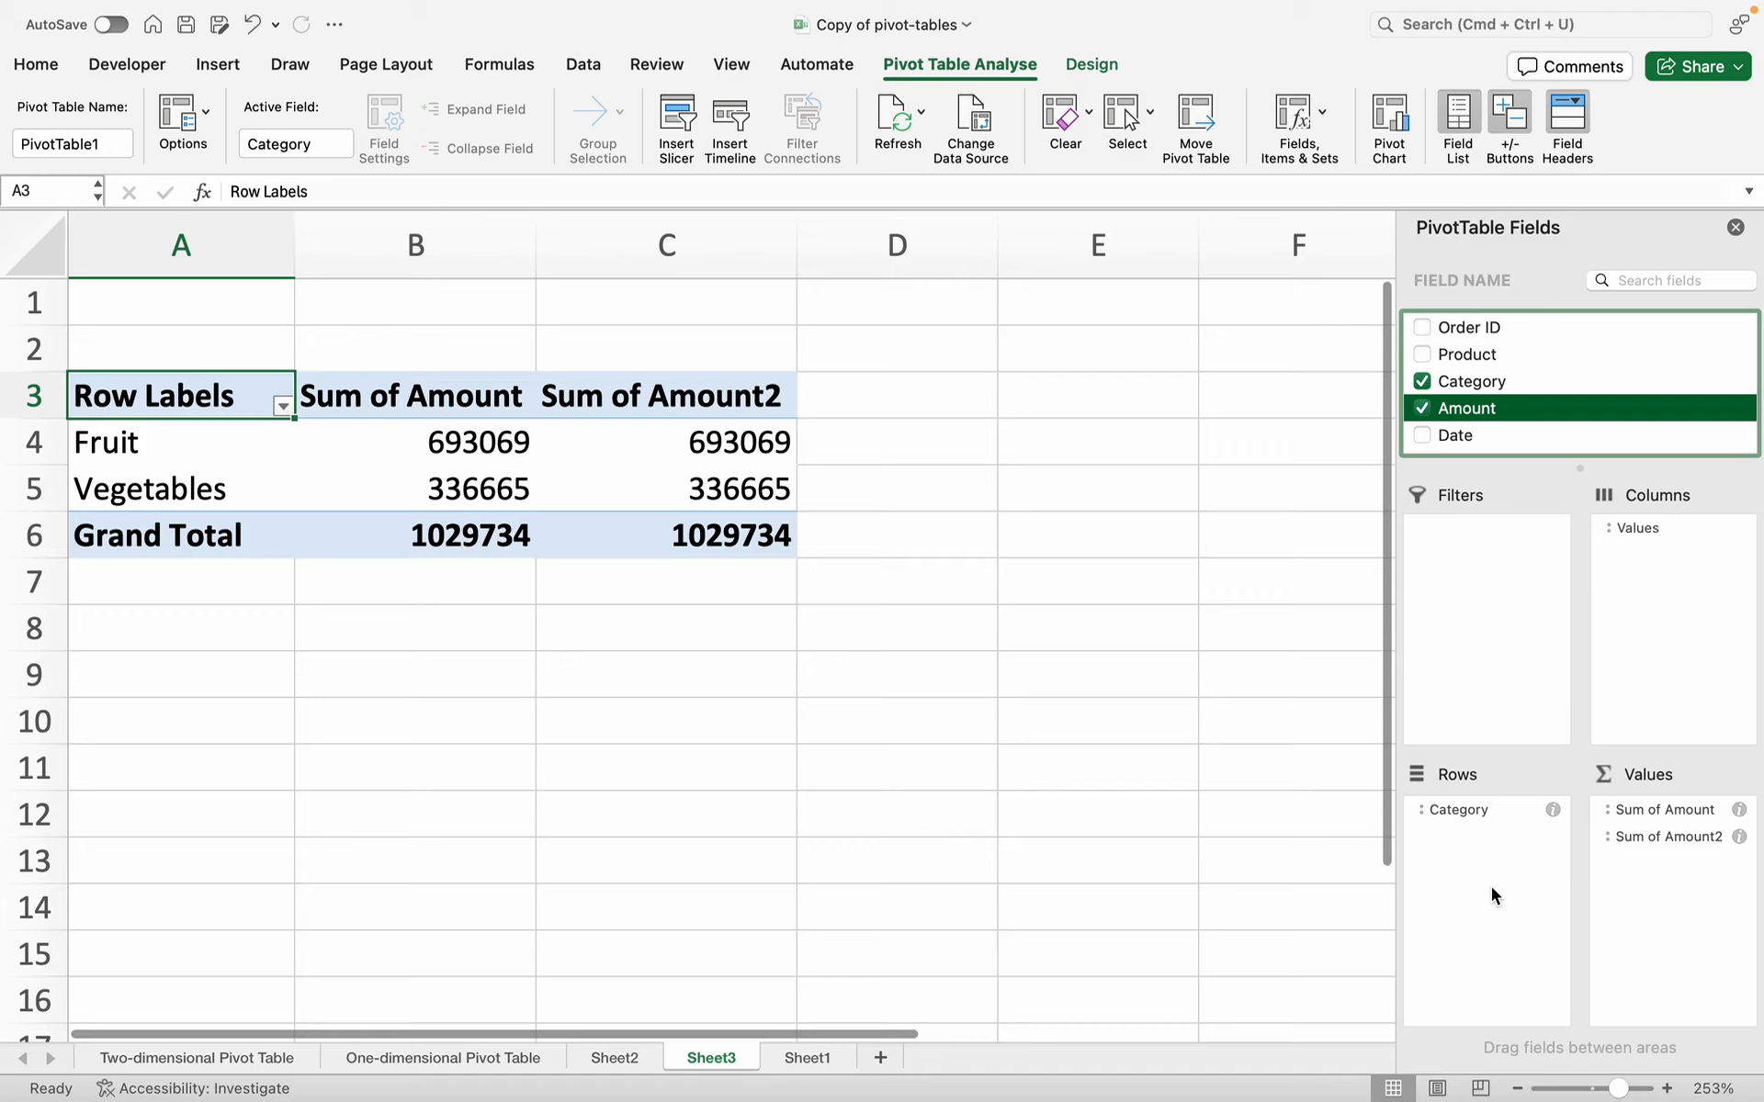
click(1739, 838)
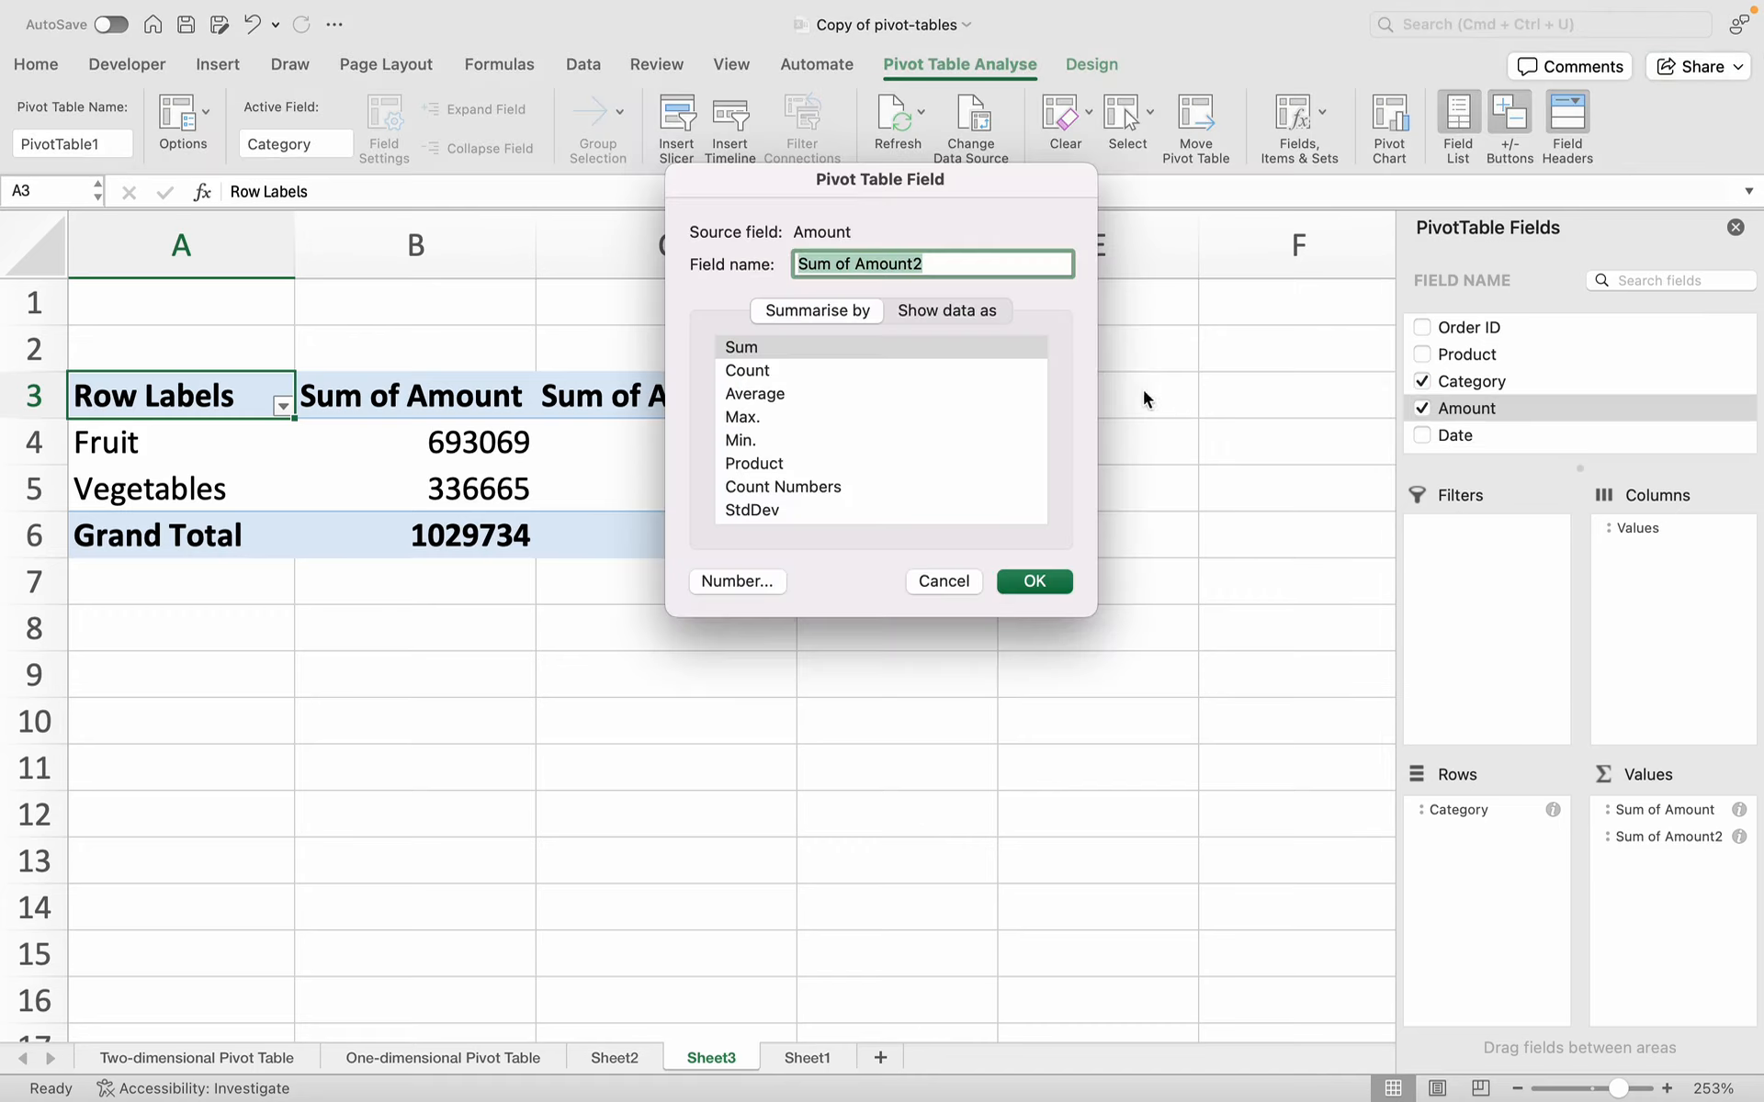
click(966, 309)
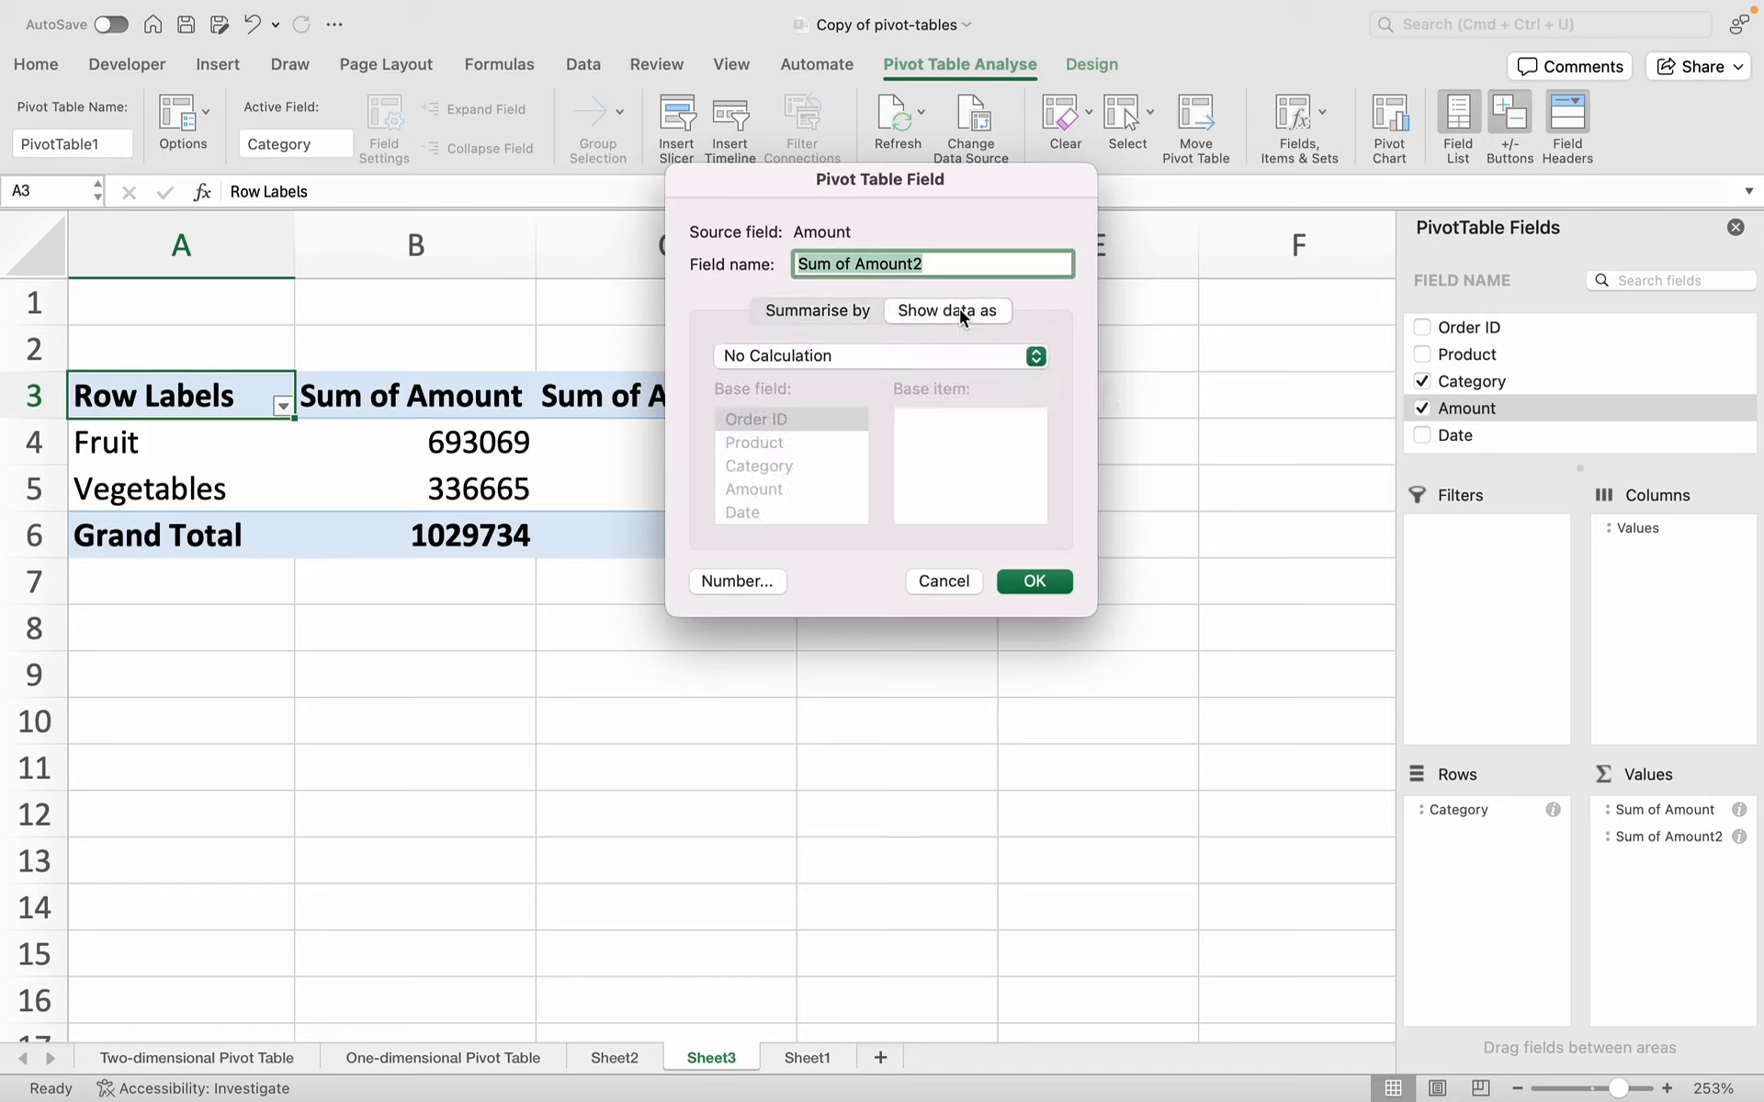
click(885, 358)
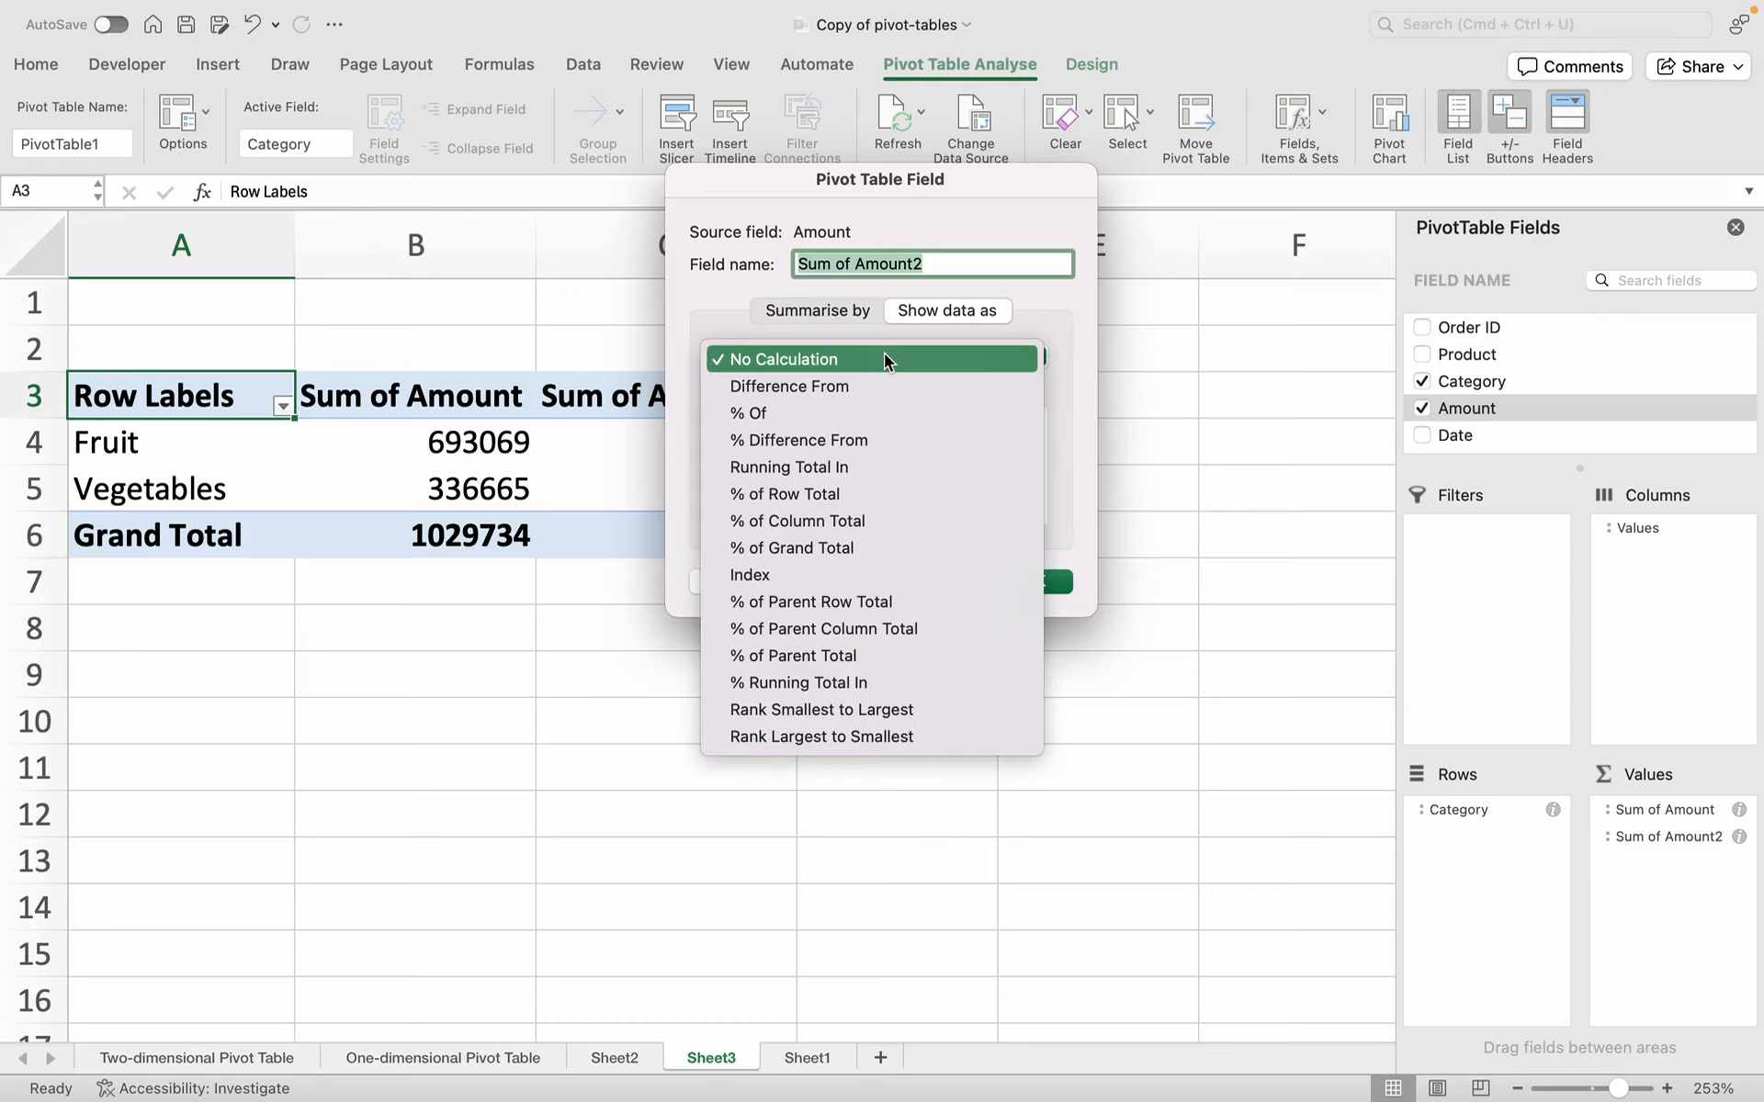
click(884, 358)
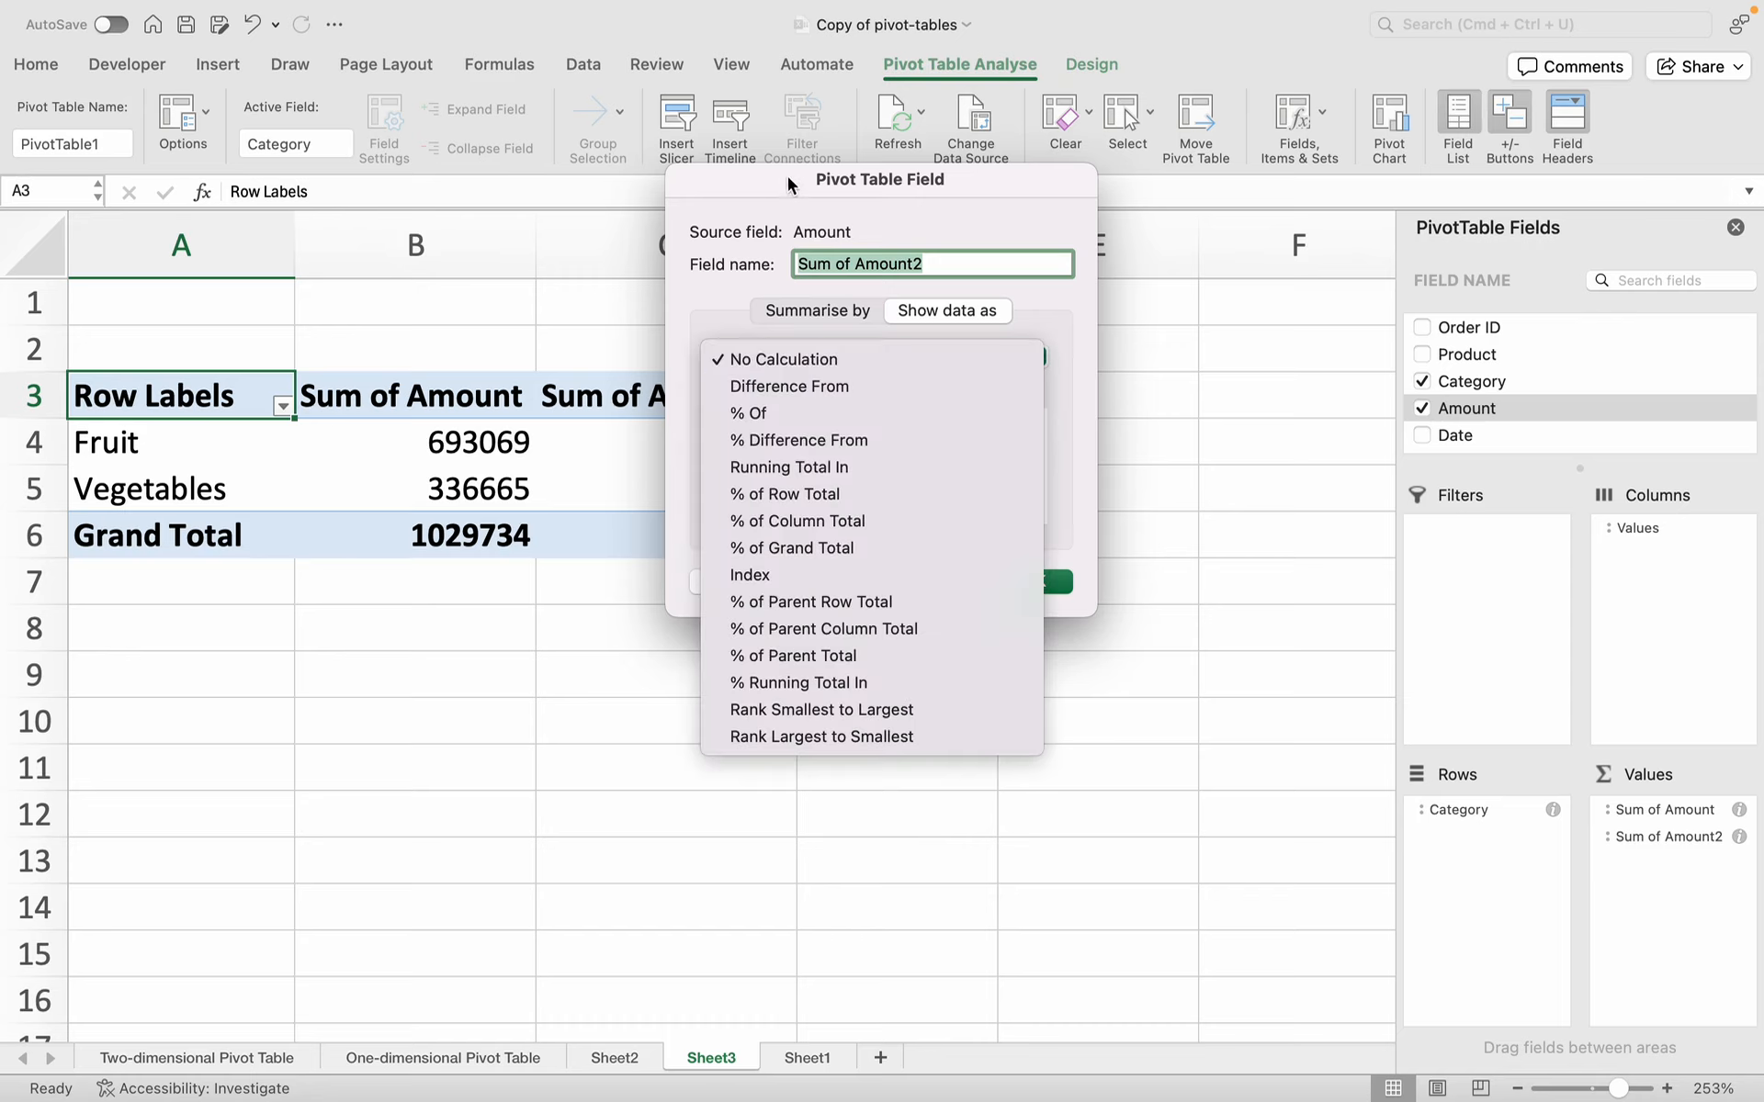
drag(786, 176, 1082, 217)
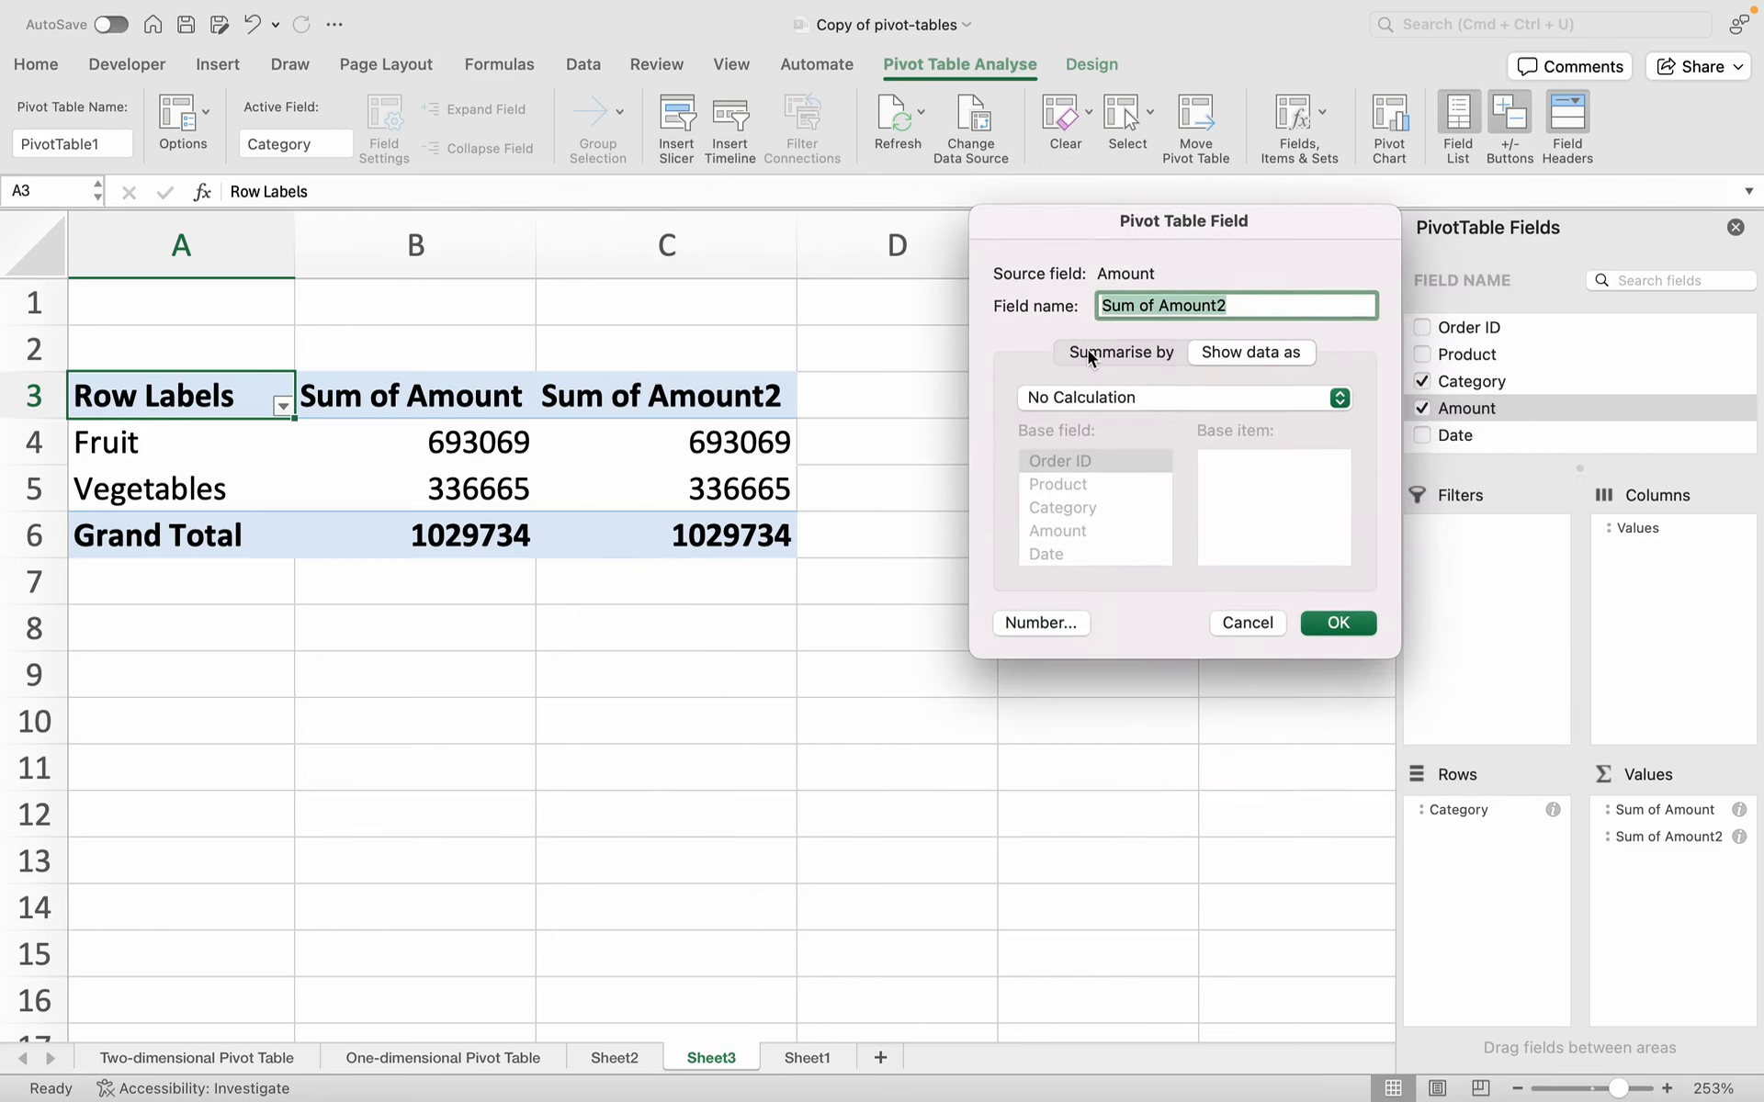
click(1088, 391)
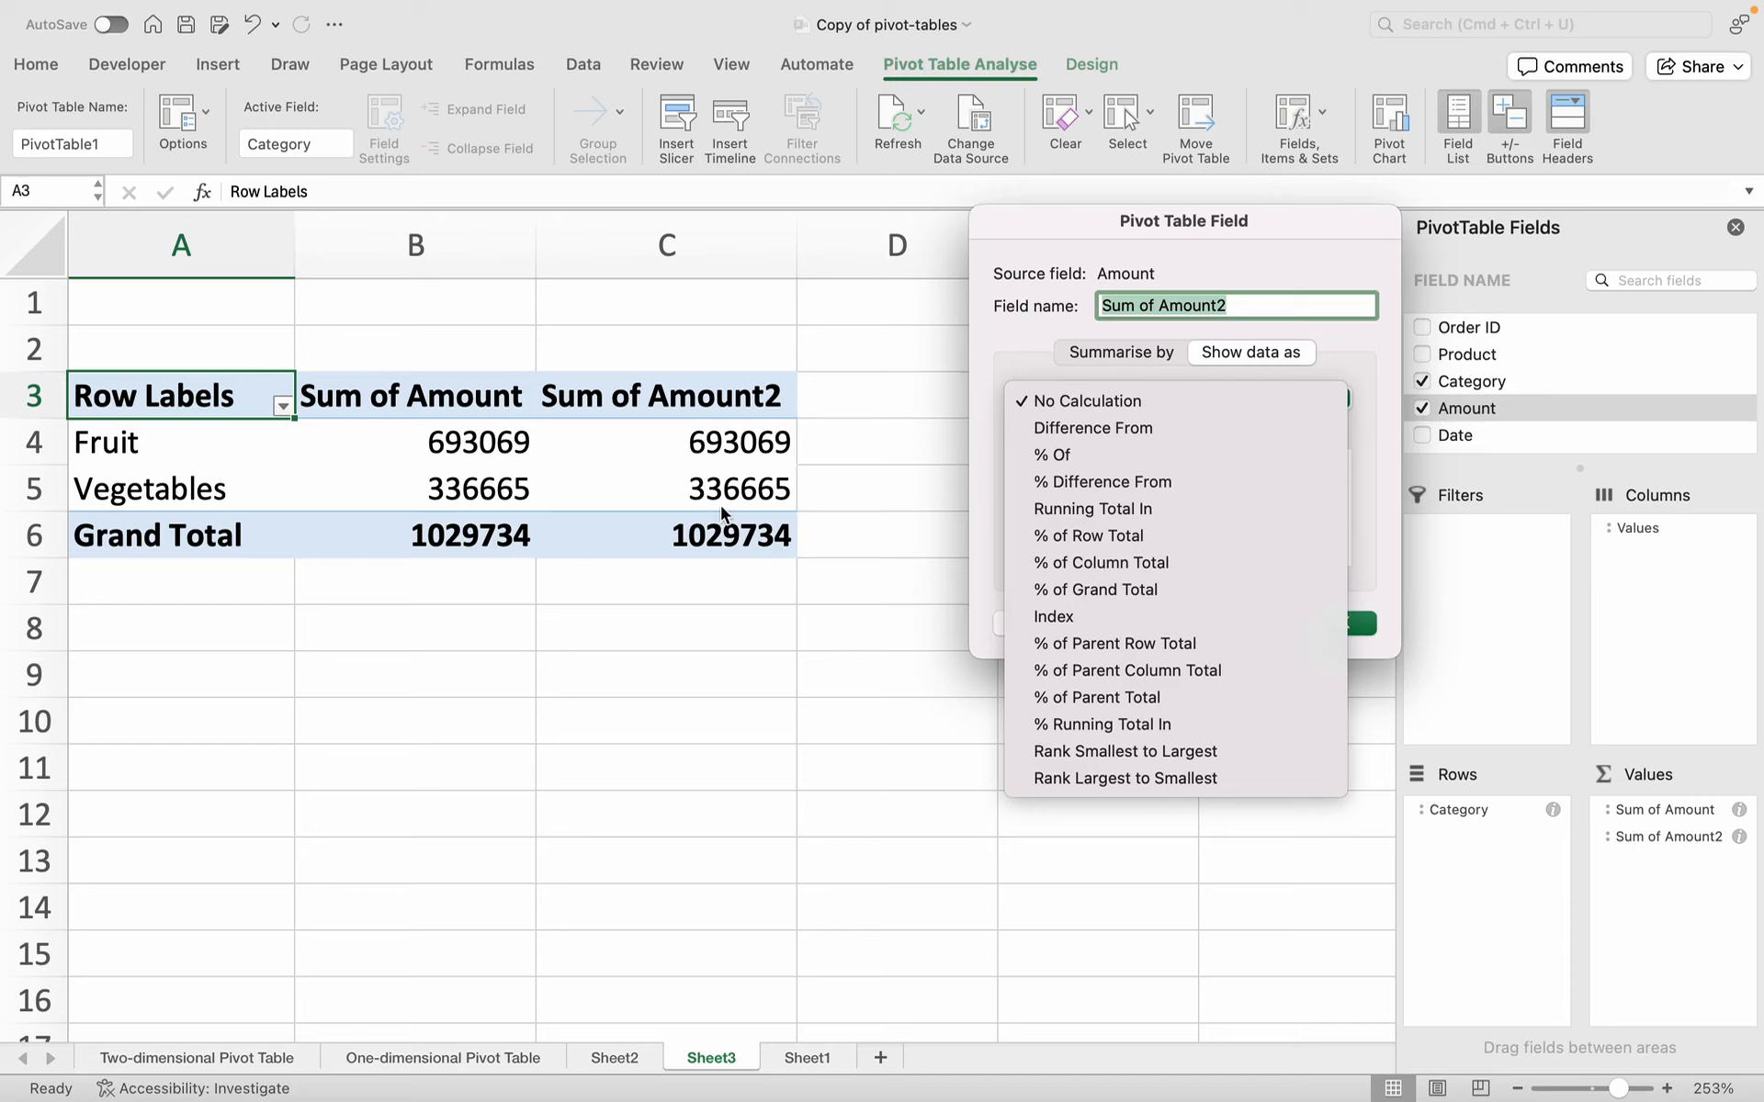
click(1071, 589)
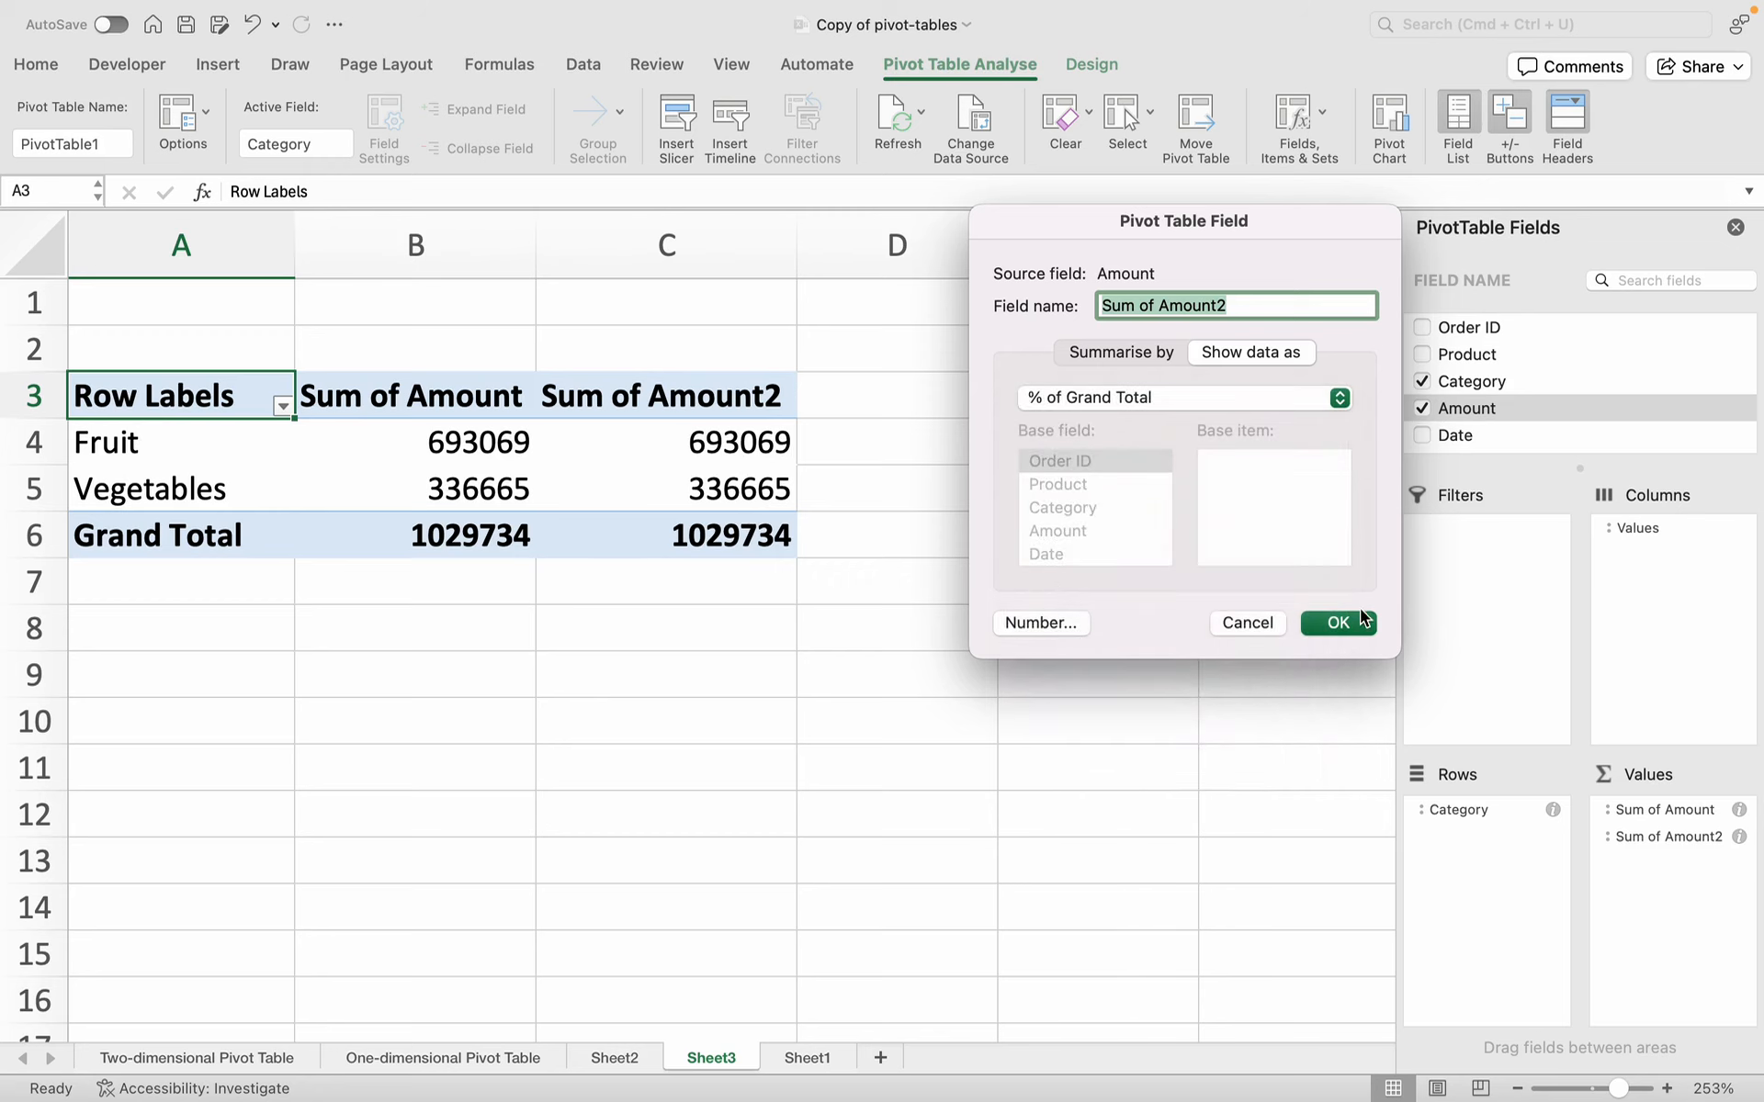
click(1362, 620)
- Rename the second value column's header in C3 to "Percentage of Amount"
click(617, 390)
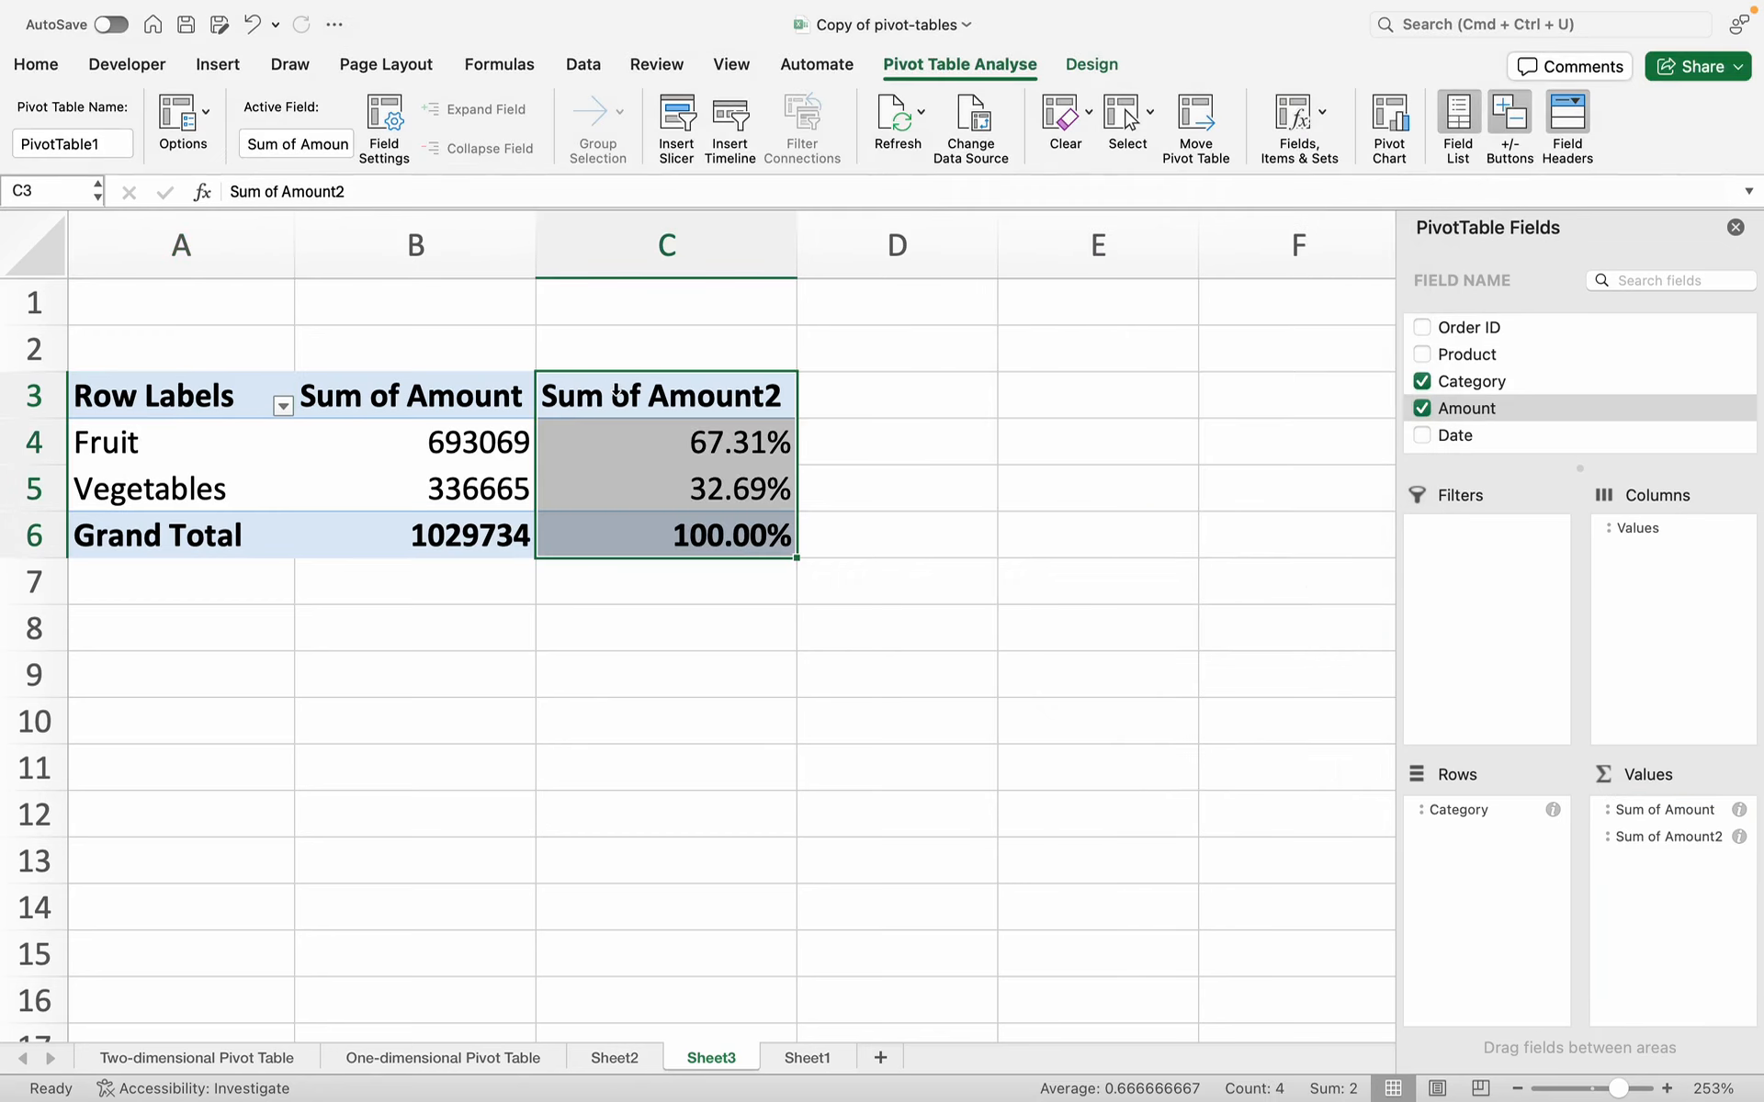
click(643, 393)
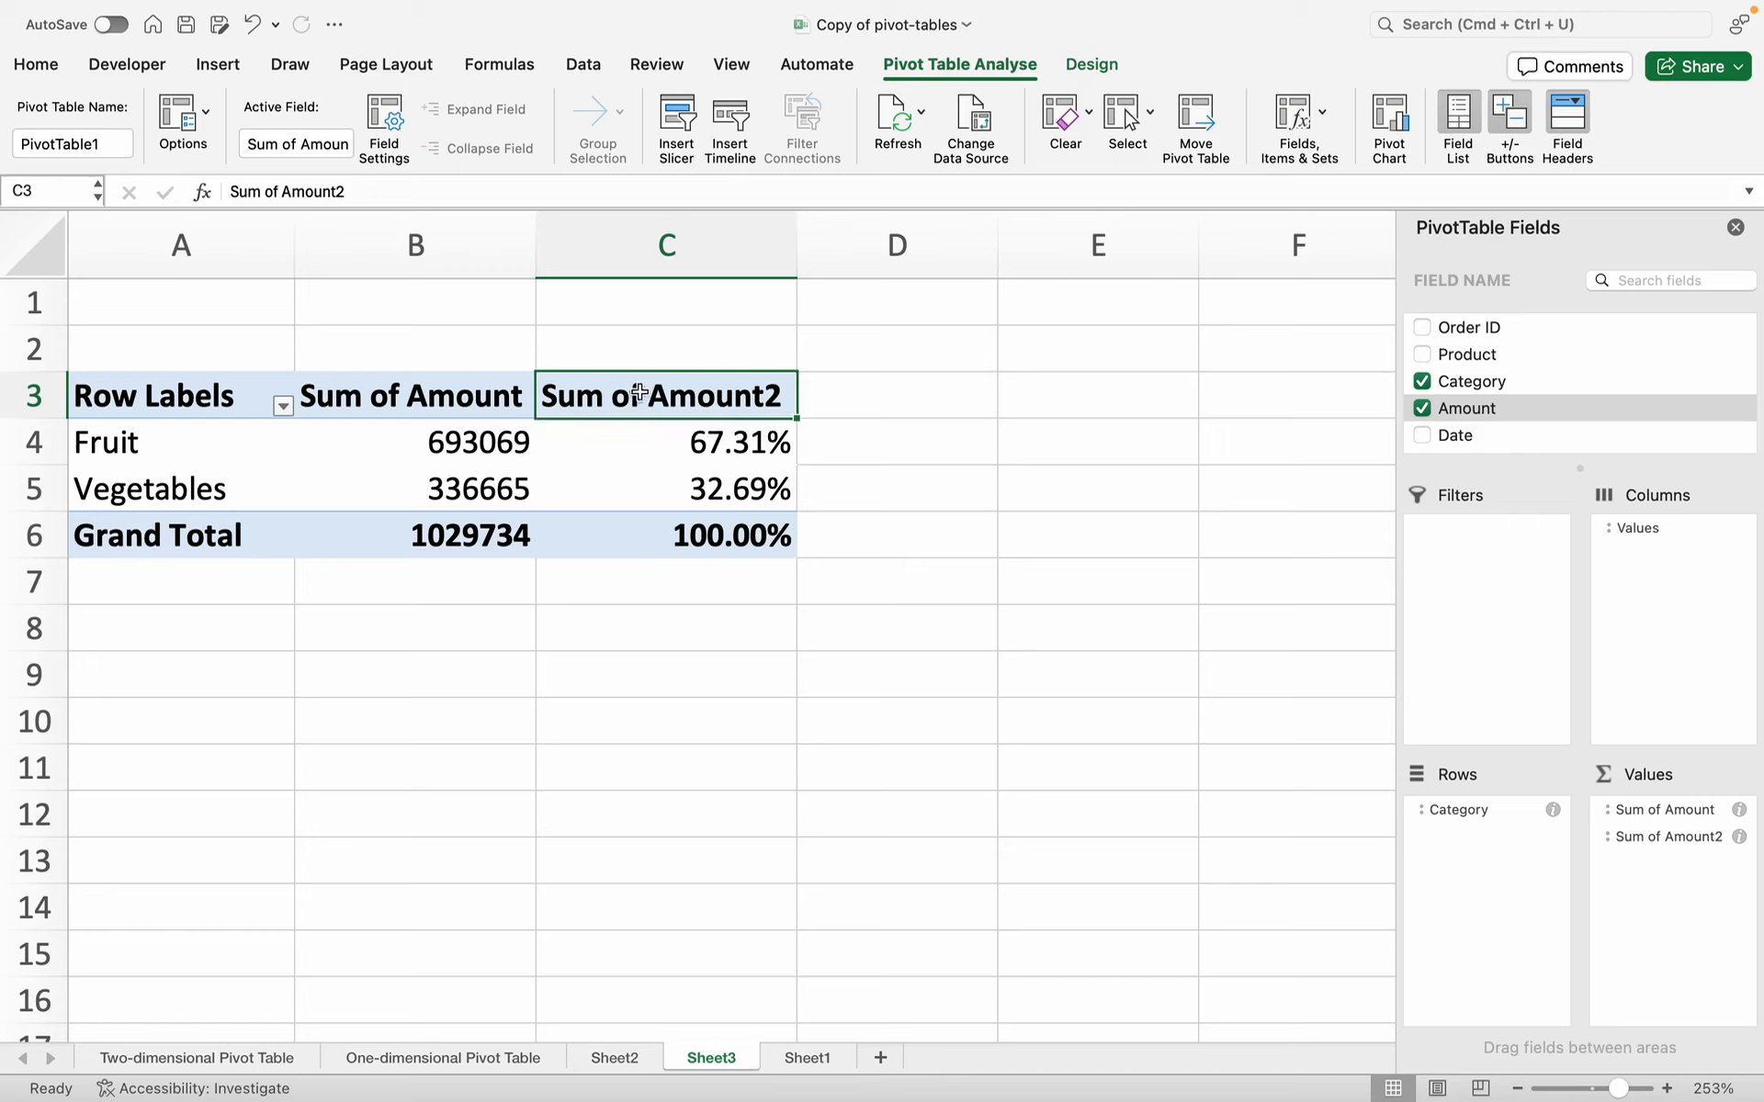
click(264, 192)
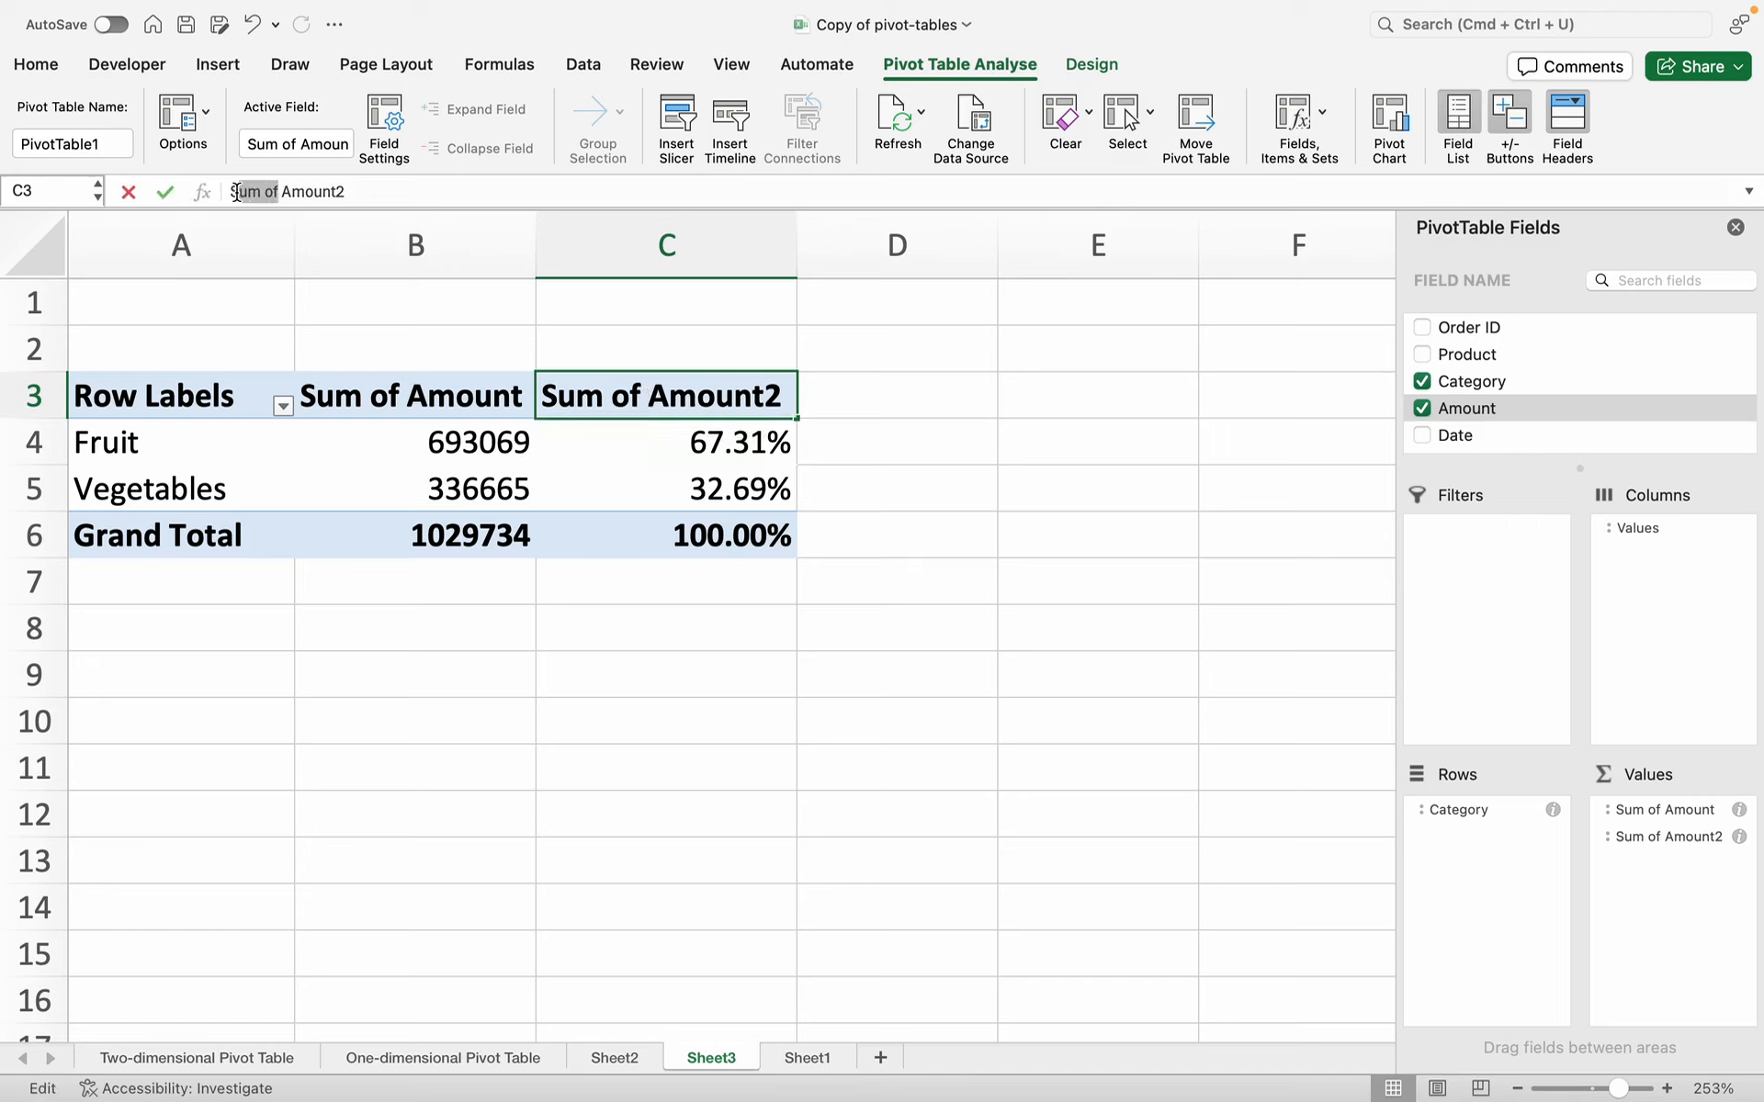
drag(264, 193, 232, 193)
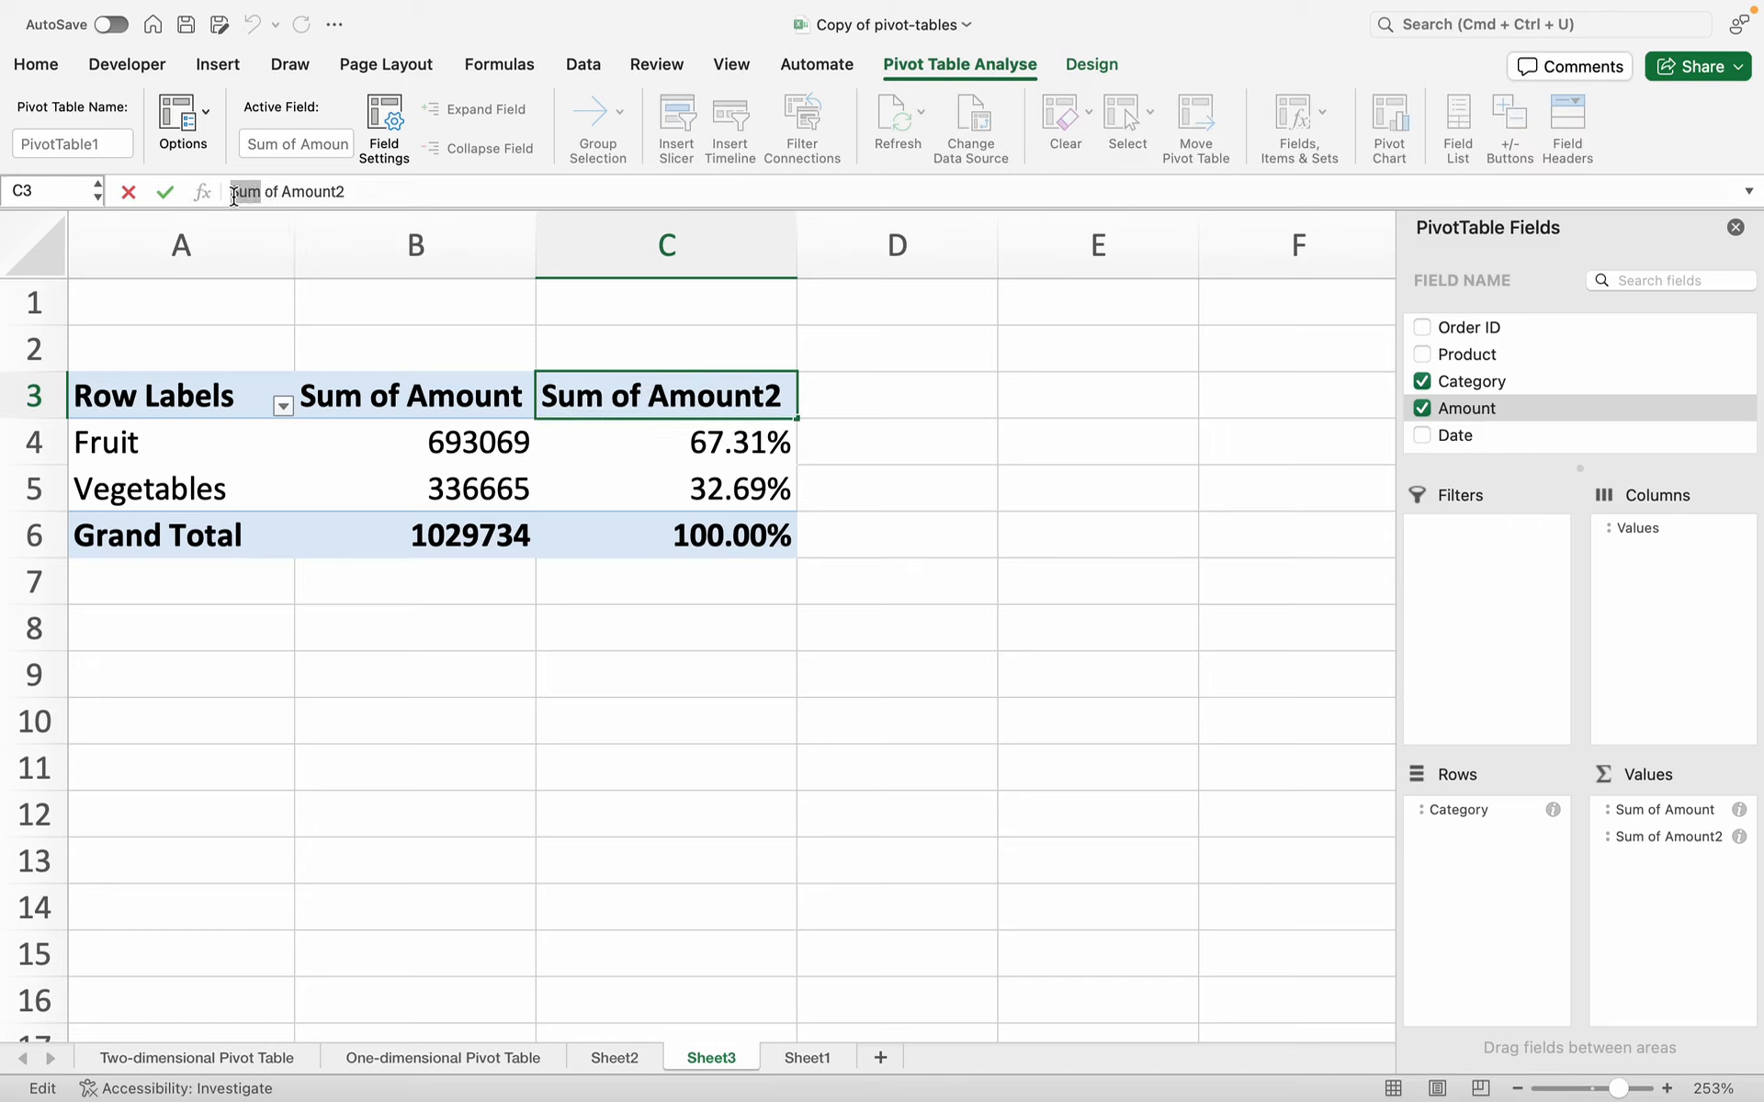
text(P)
text(ercenta)
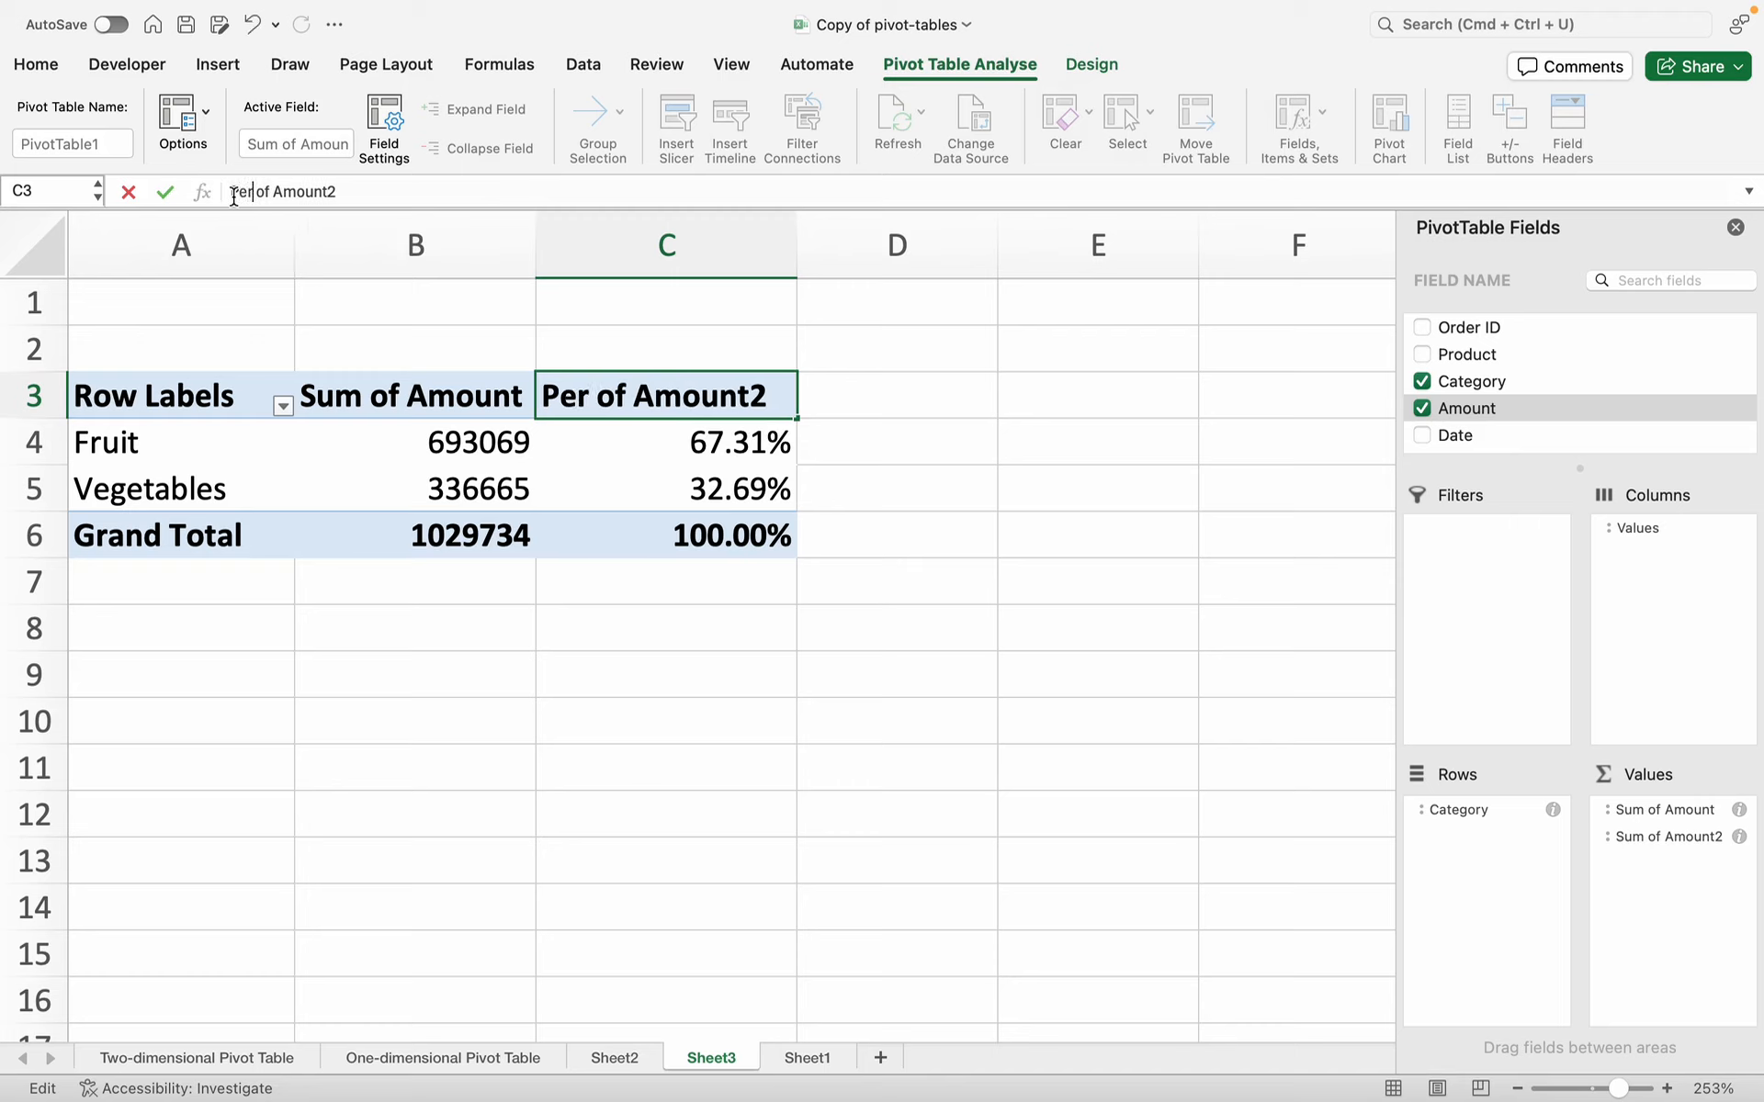
text(ge)
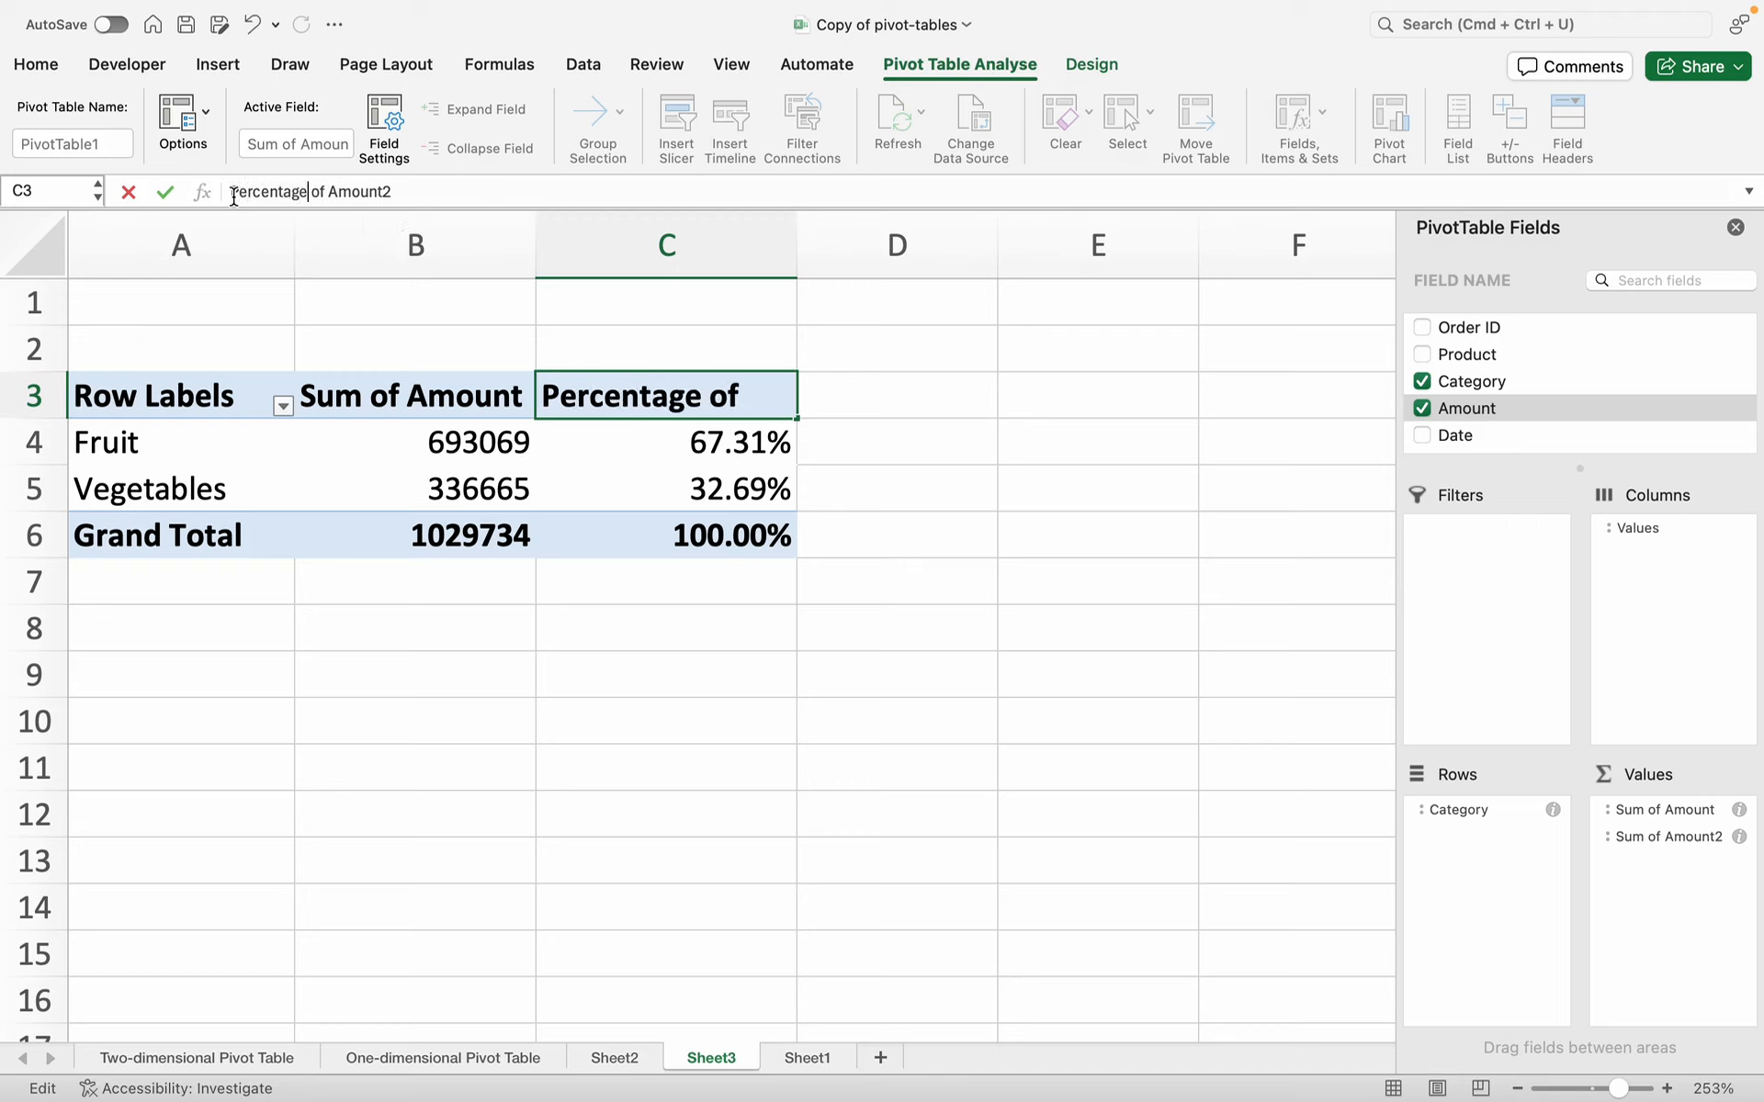
key(Return)
click(717, 384)
click(414, 195)
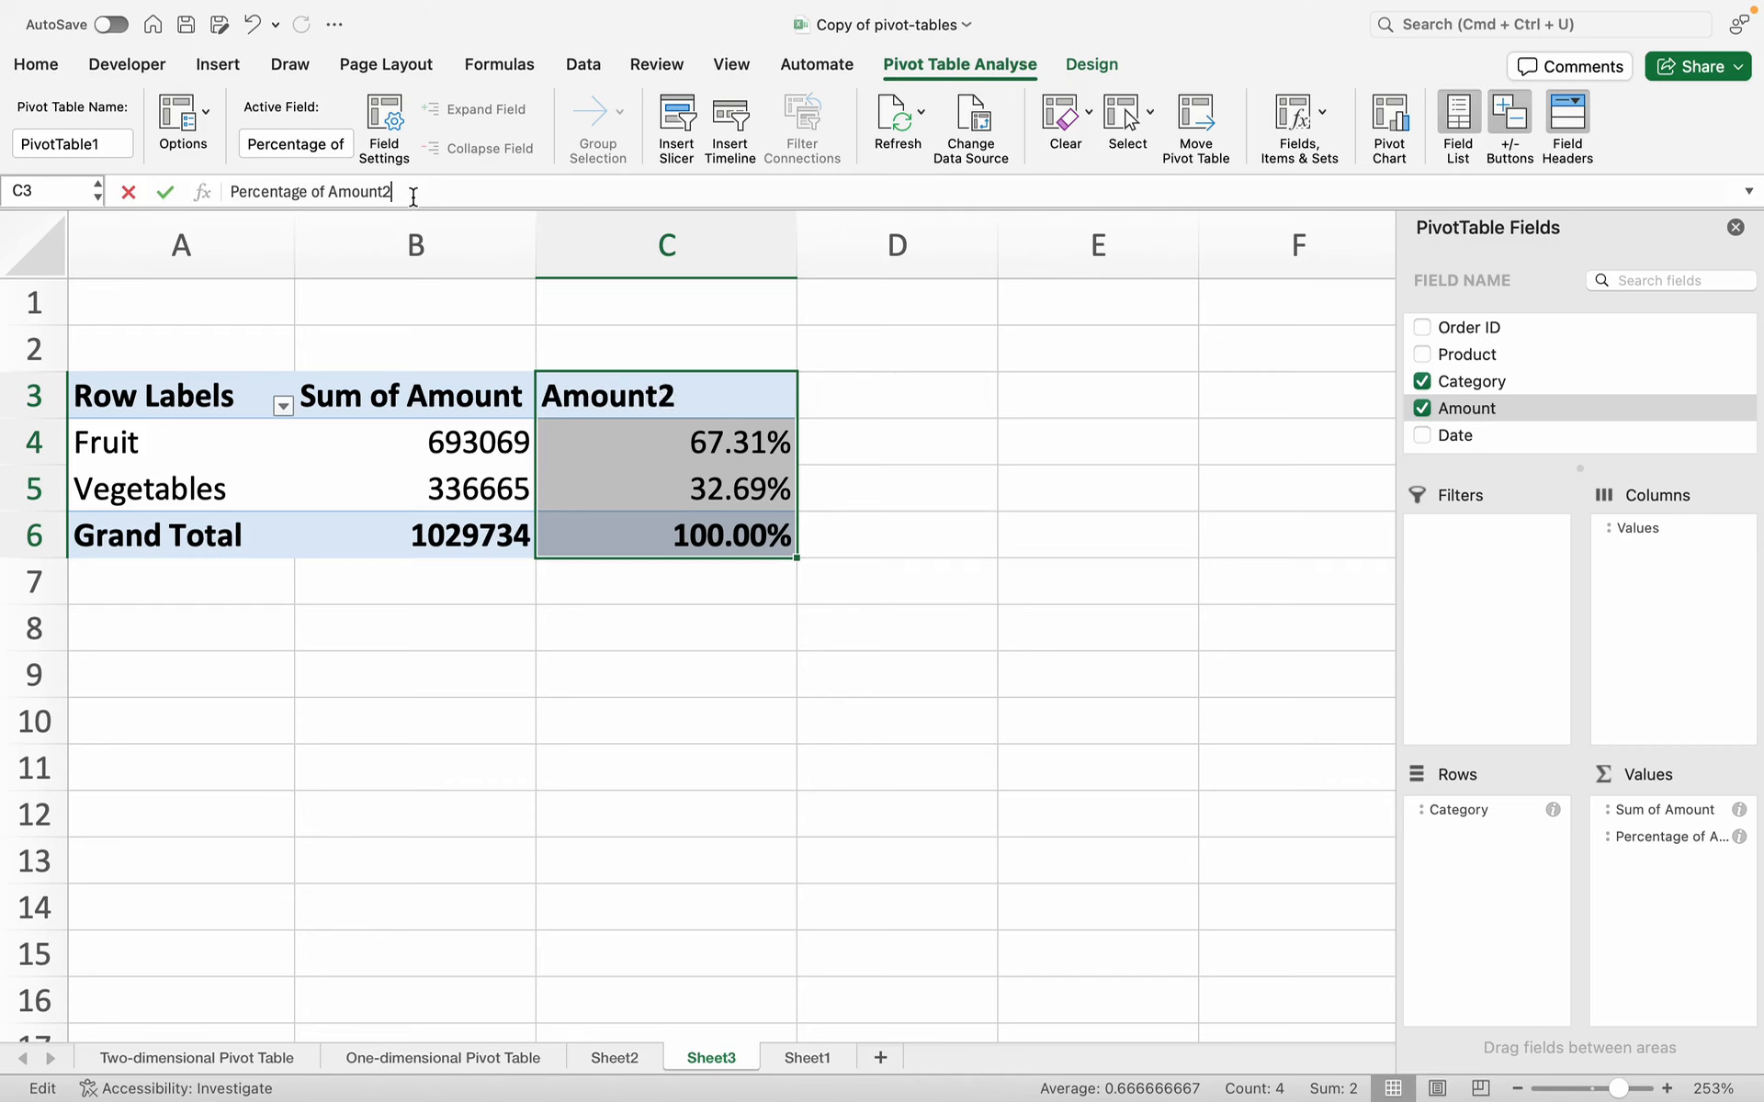
key(BackSpace)
click(788, 631)
- Try a grey Medium style on the pivot table, and replace it with the matching yellow style
drag(703, 446, 706, 491)
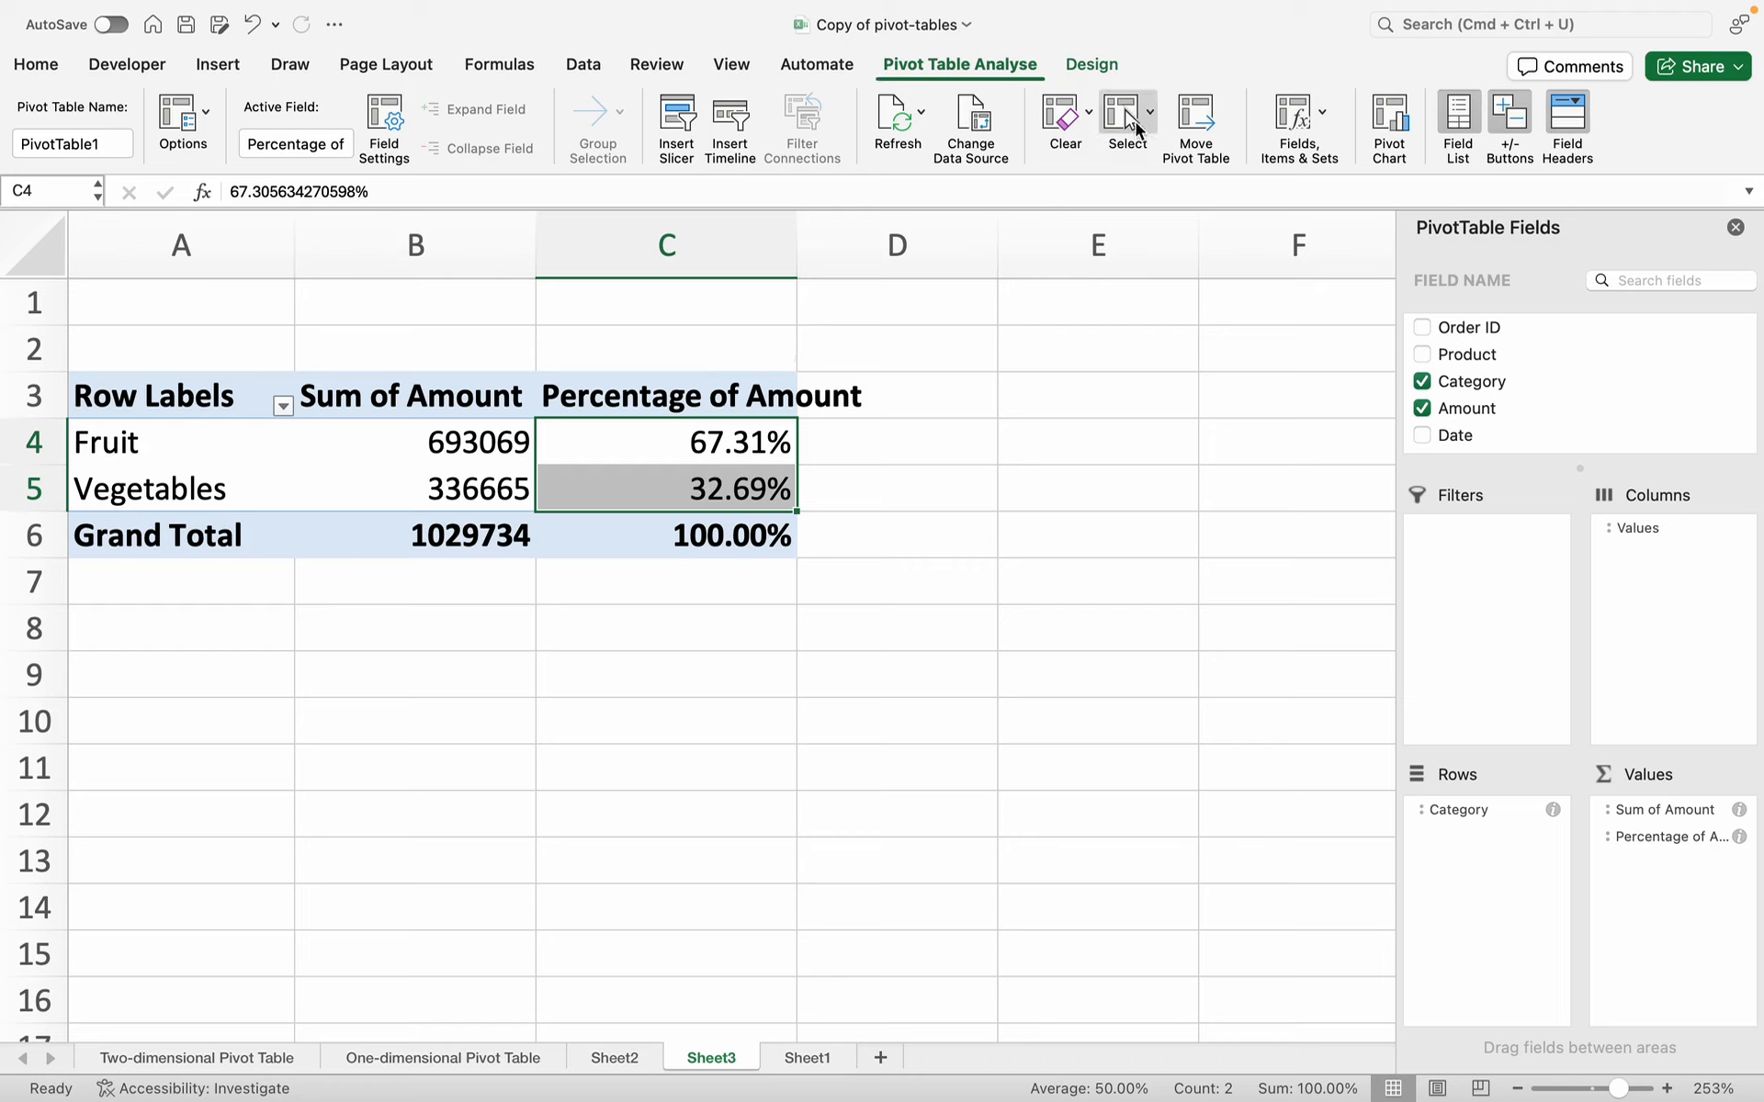
click(1090, 63)
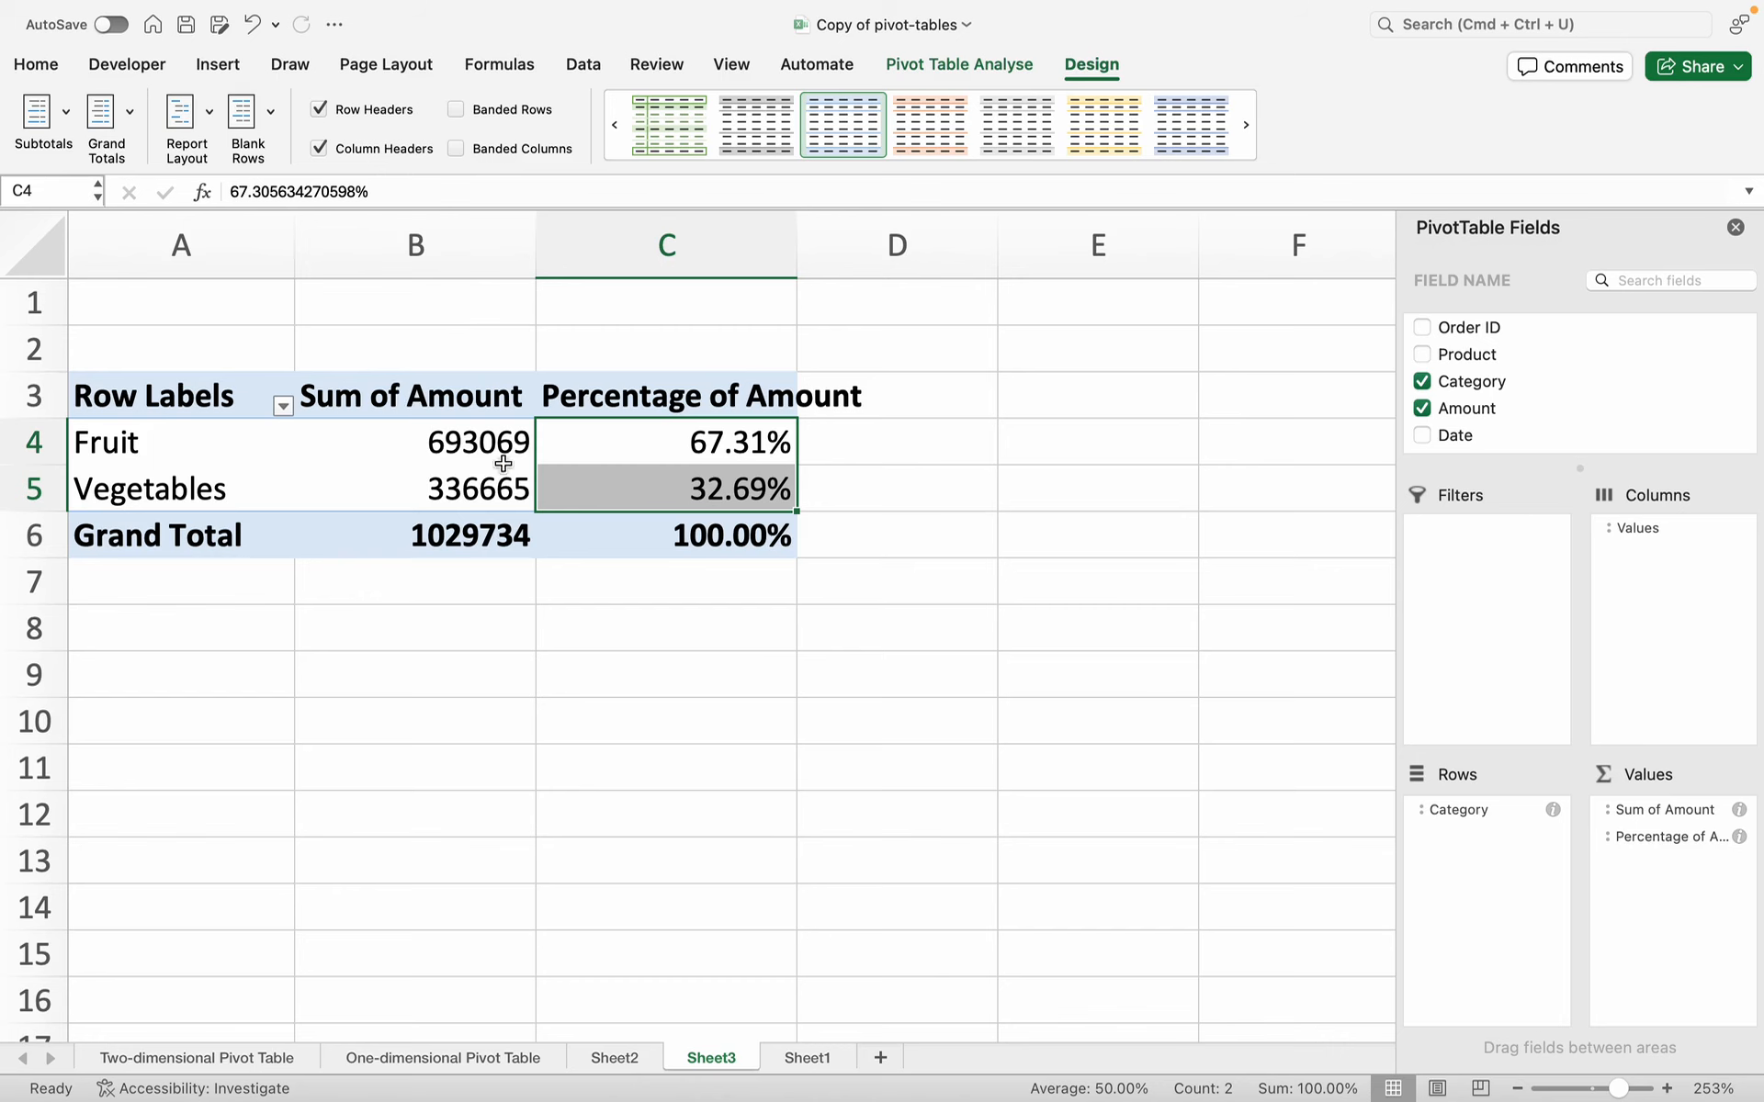
click(1248, 138)
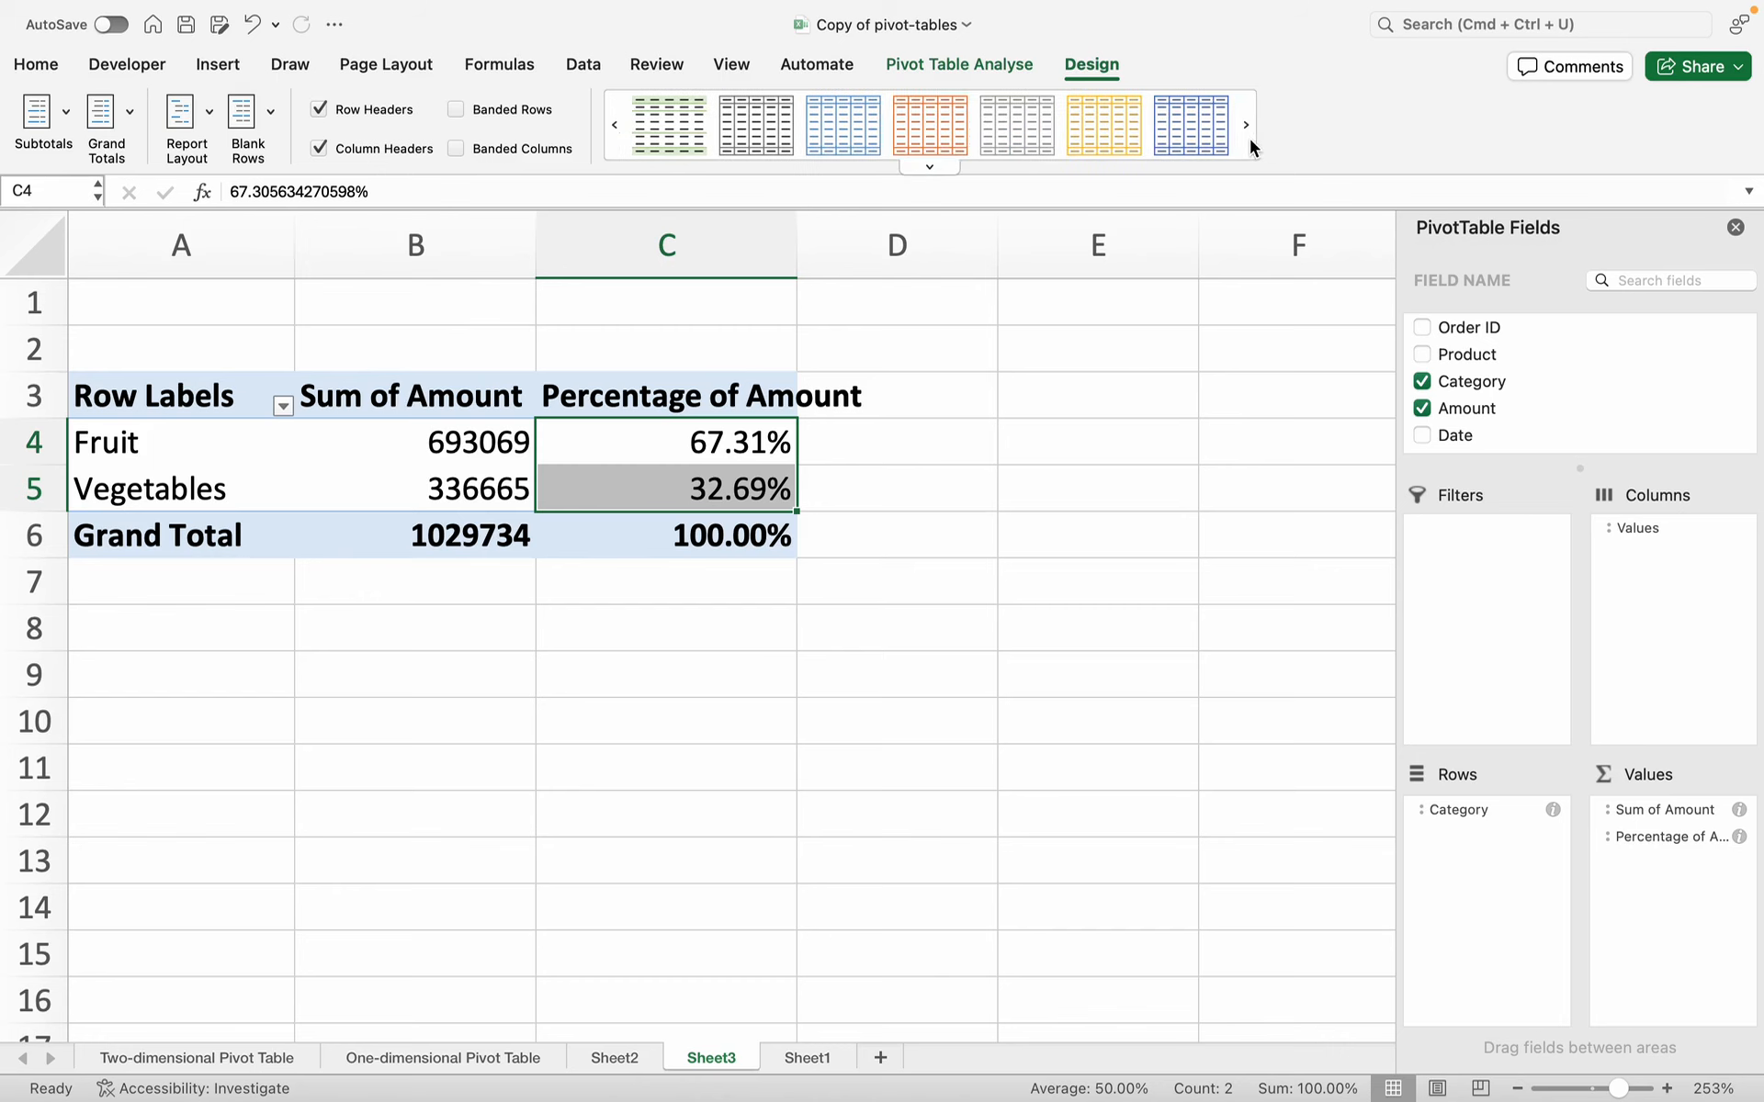
click(916, 163)
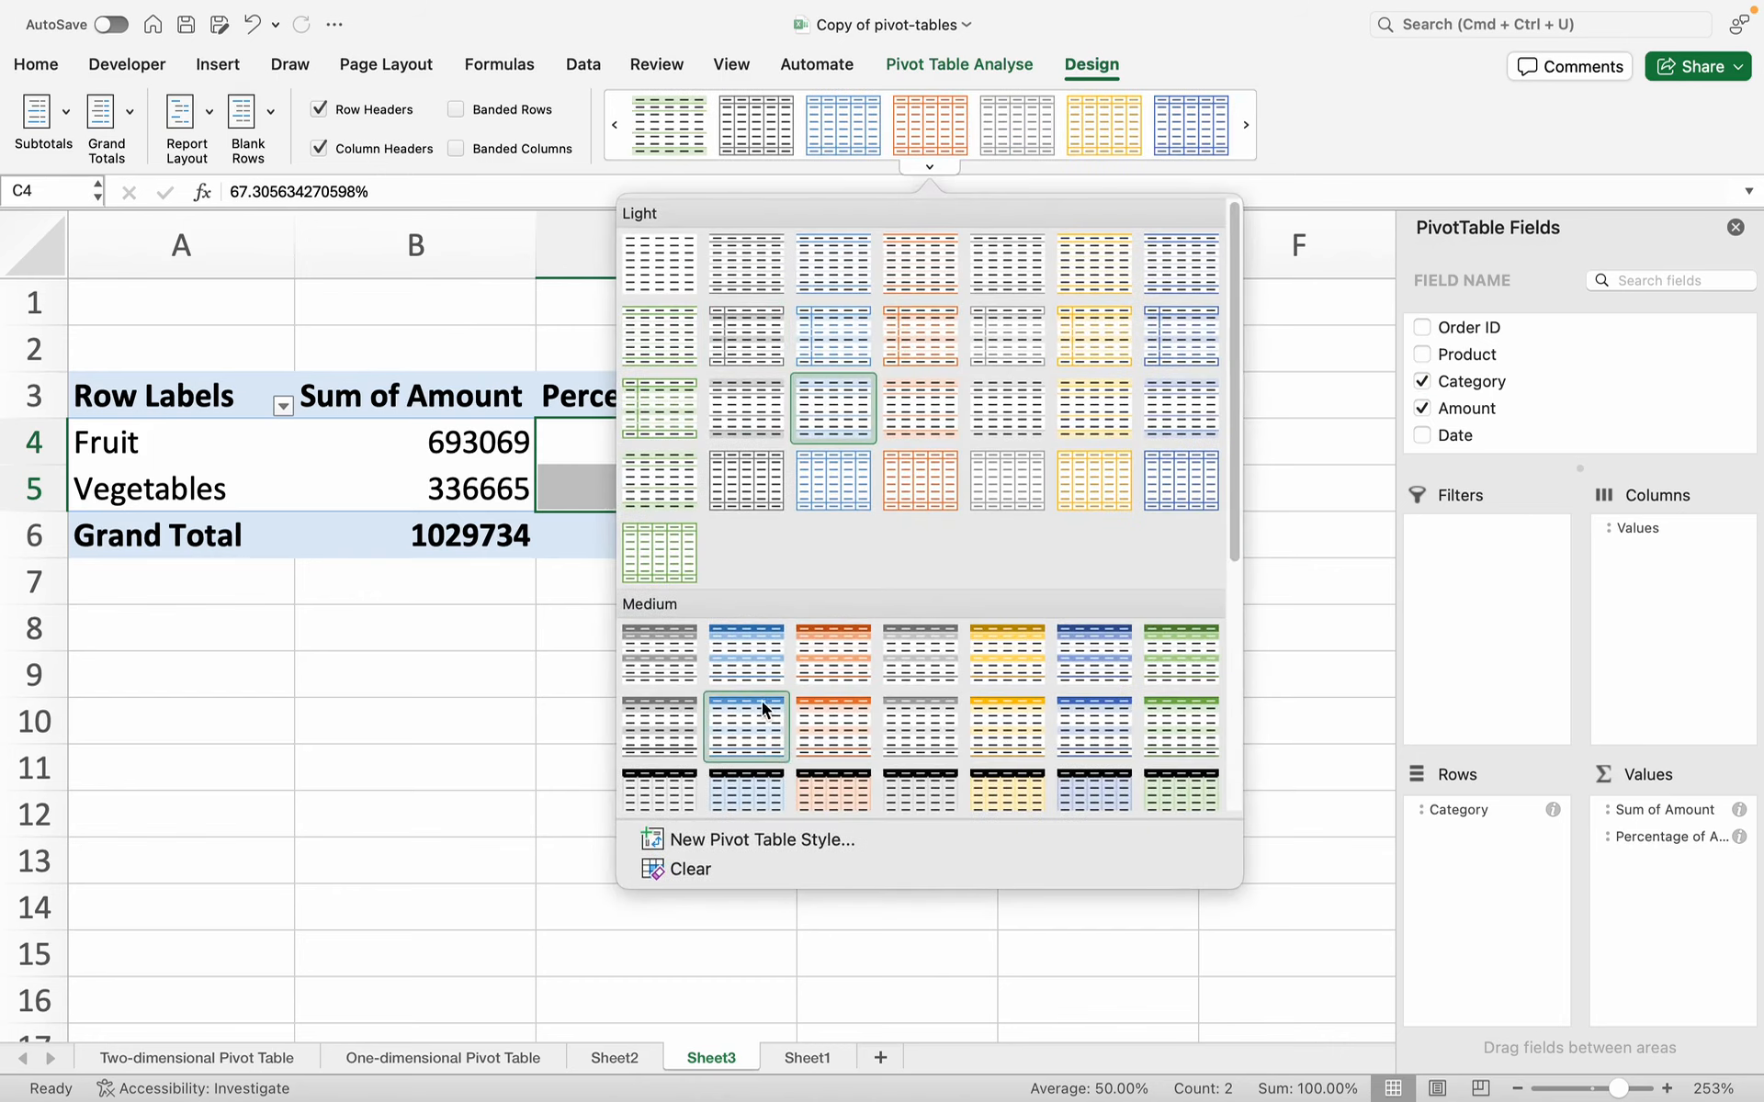
click(922, 704)
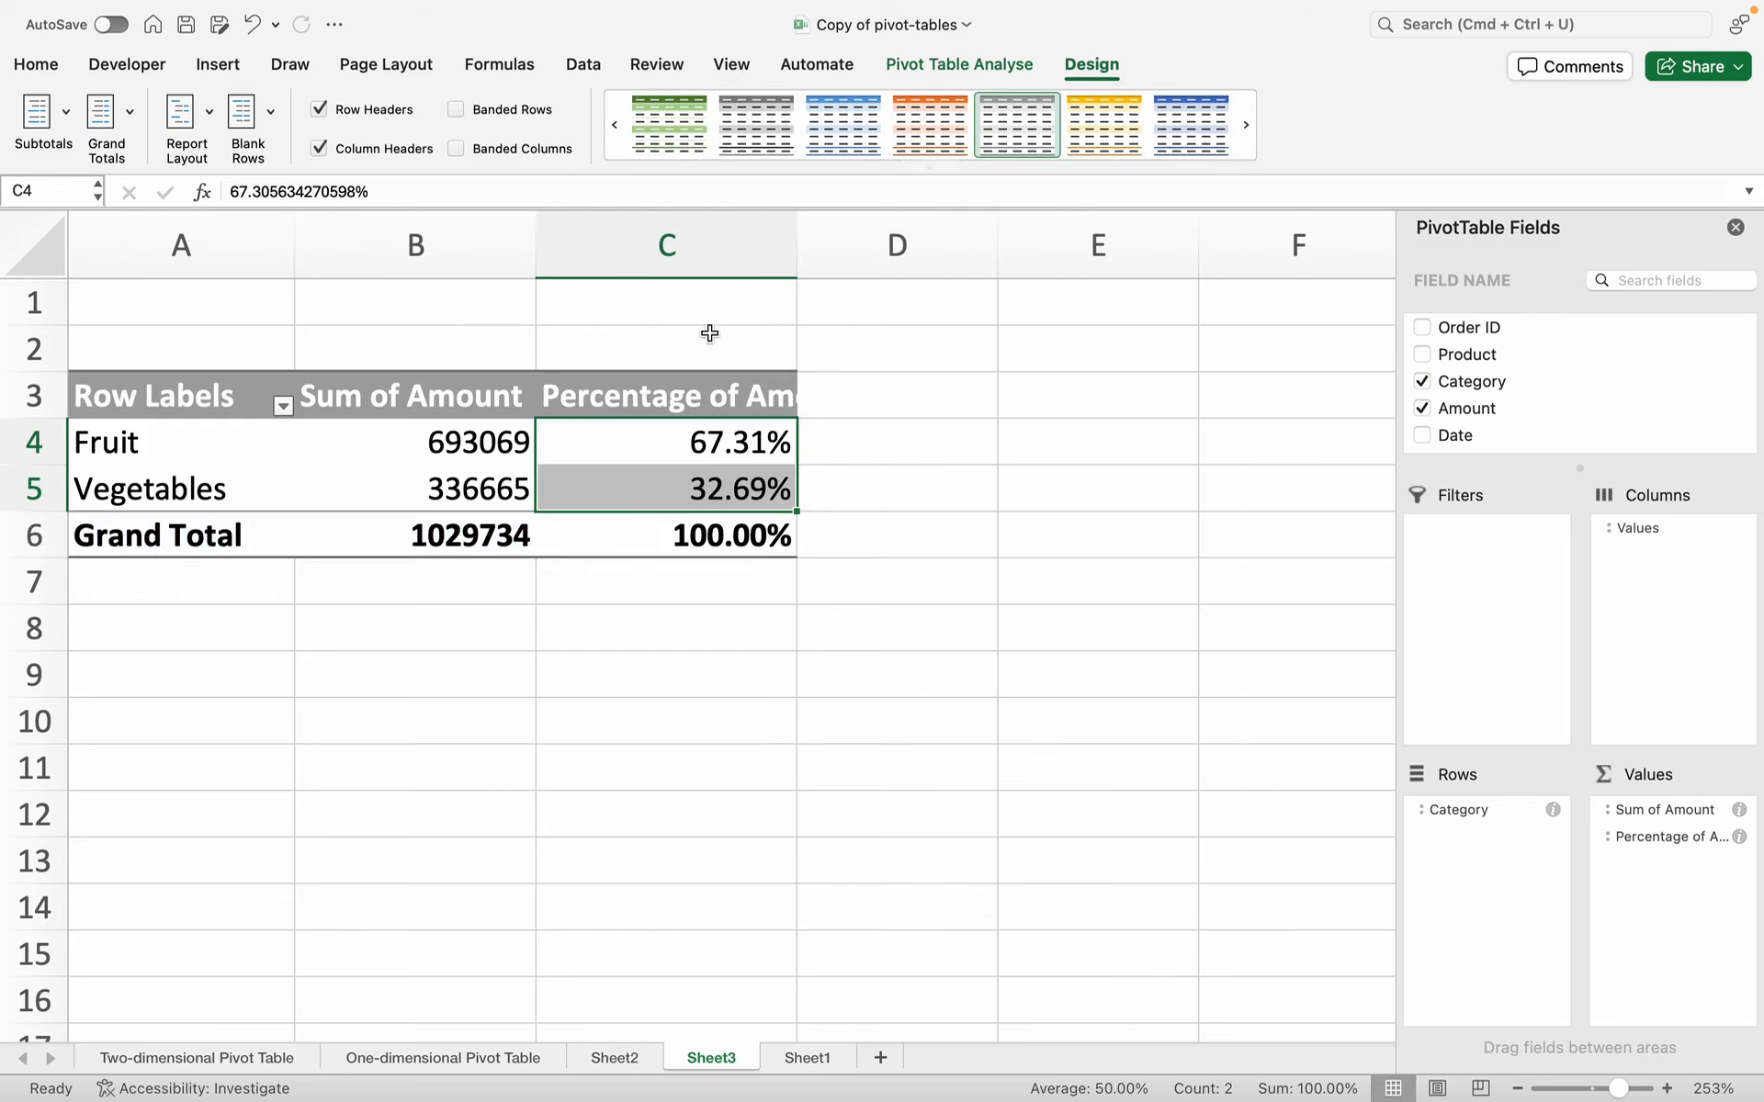
click(1082, 127)
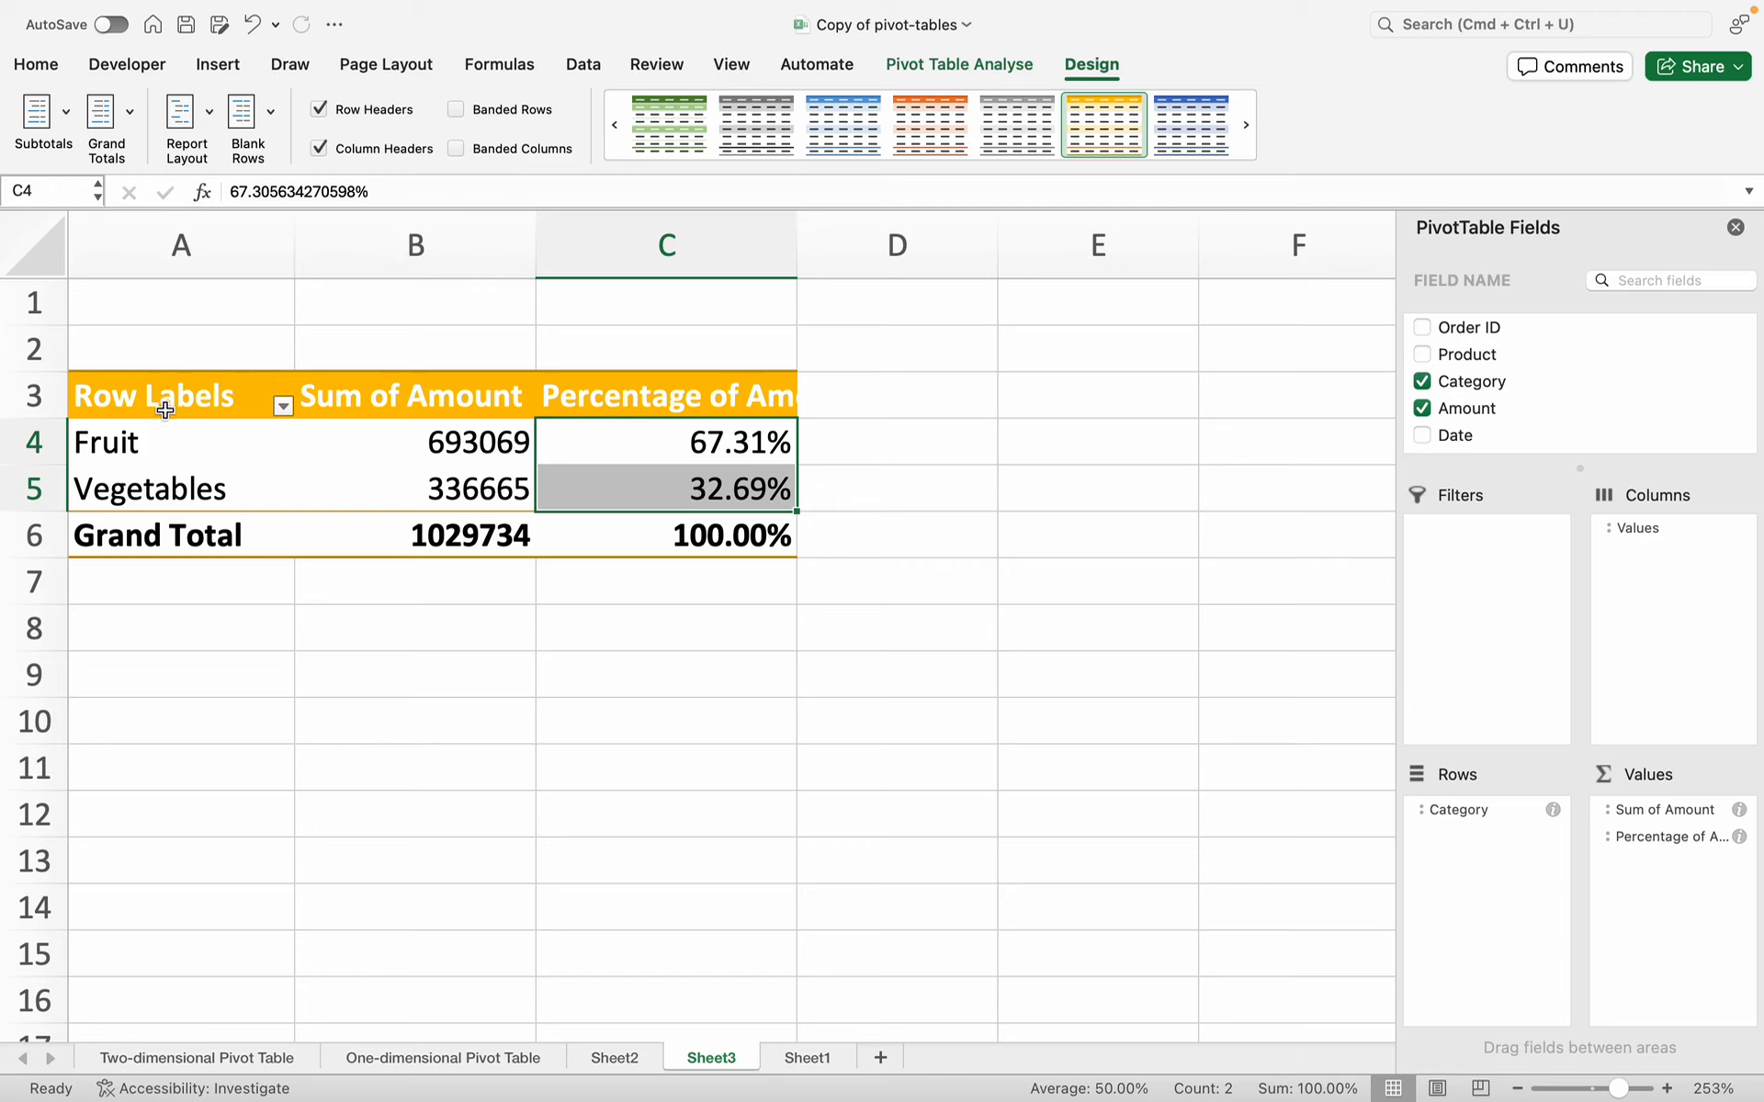
- Show the category pivot table in Tabular Form
click(184, 123)
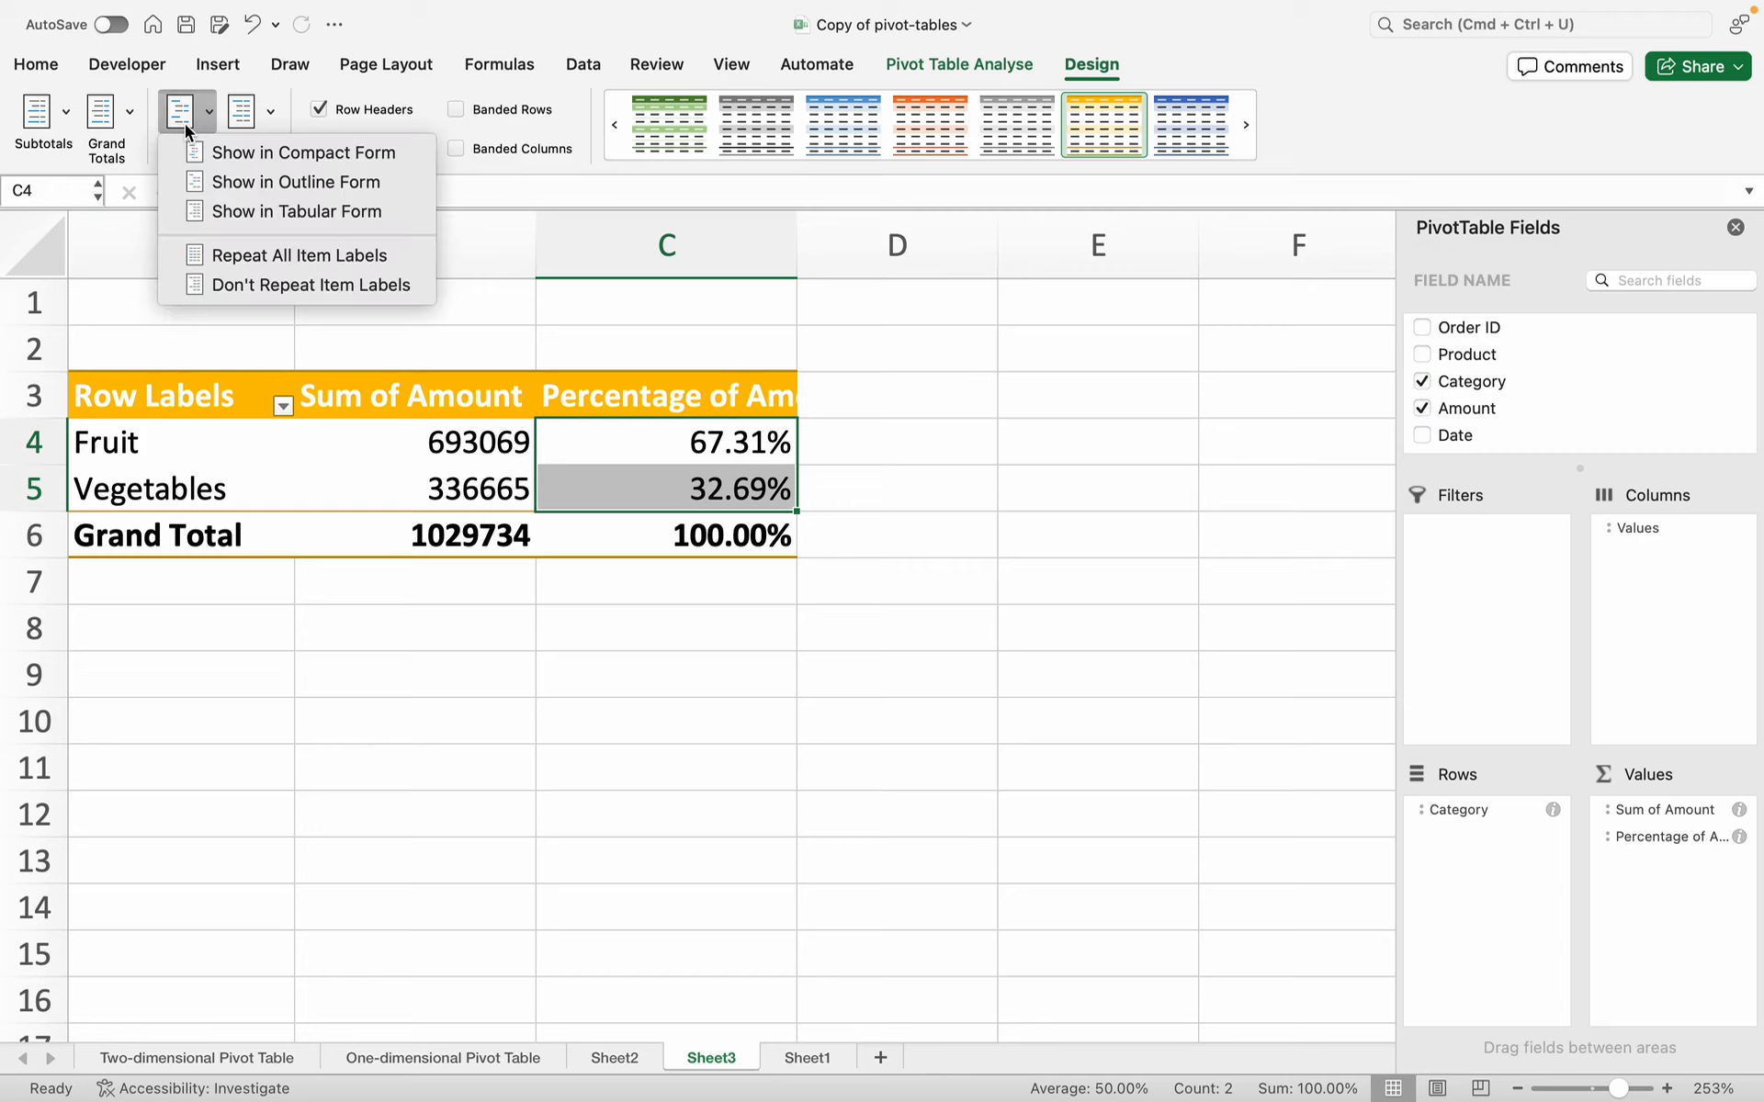
click(228, 209)
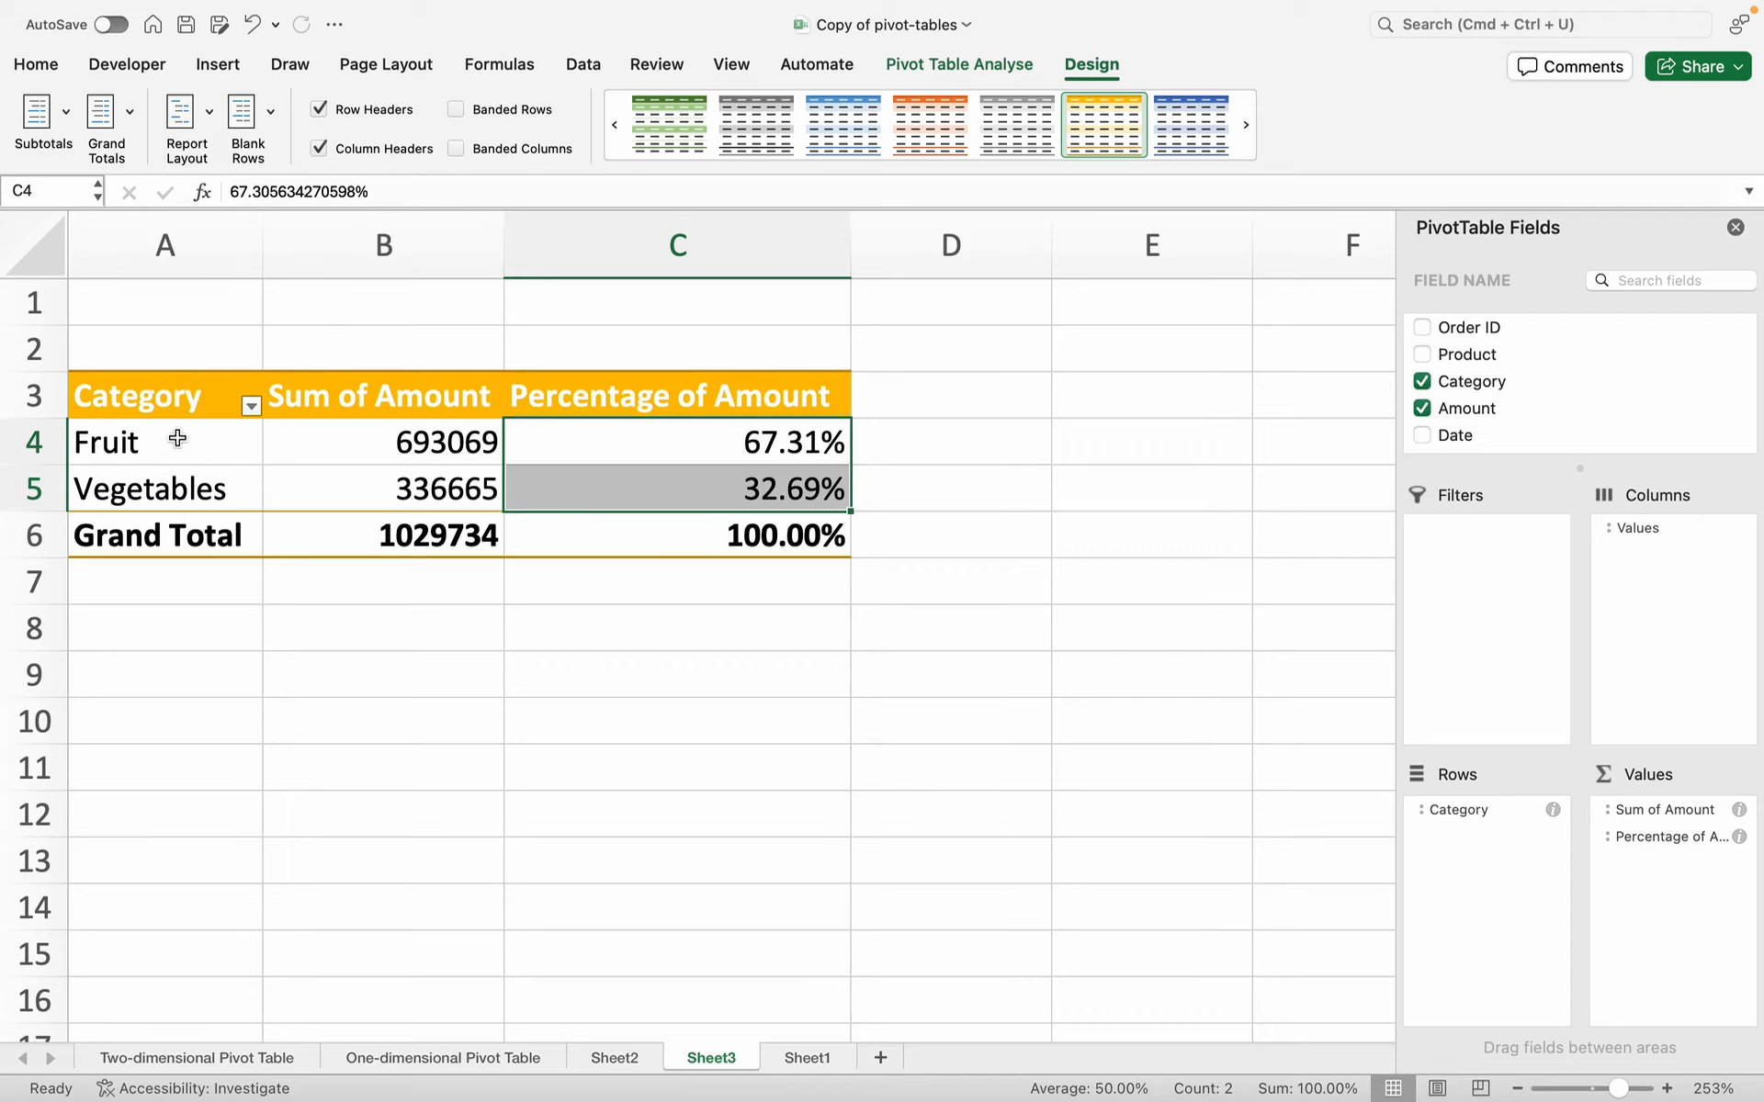
drag(172, 398, 758, 523)
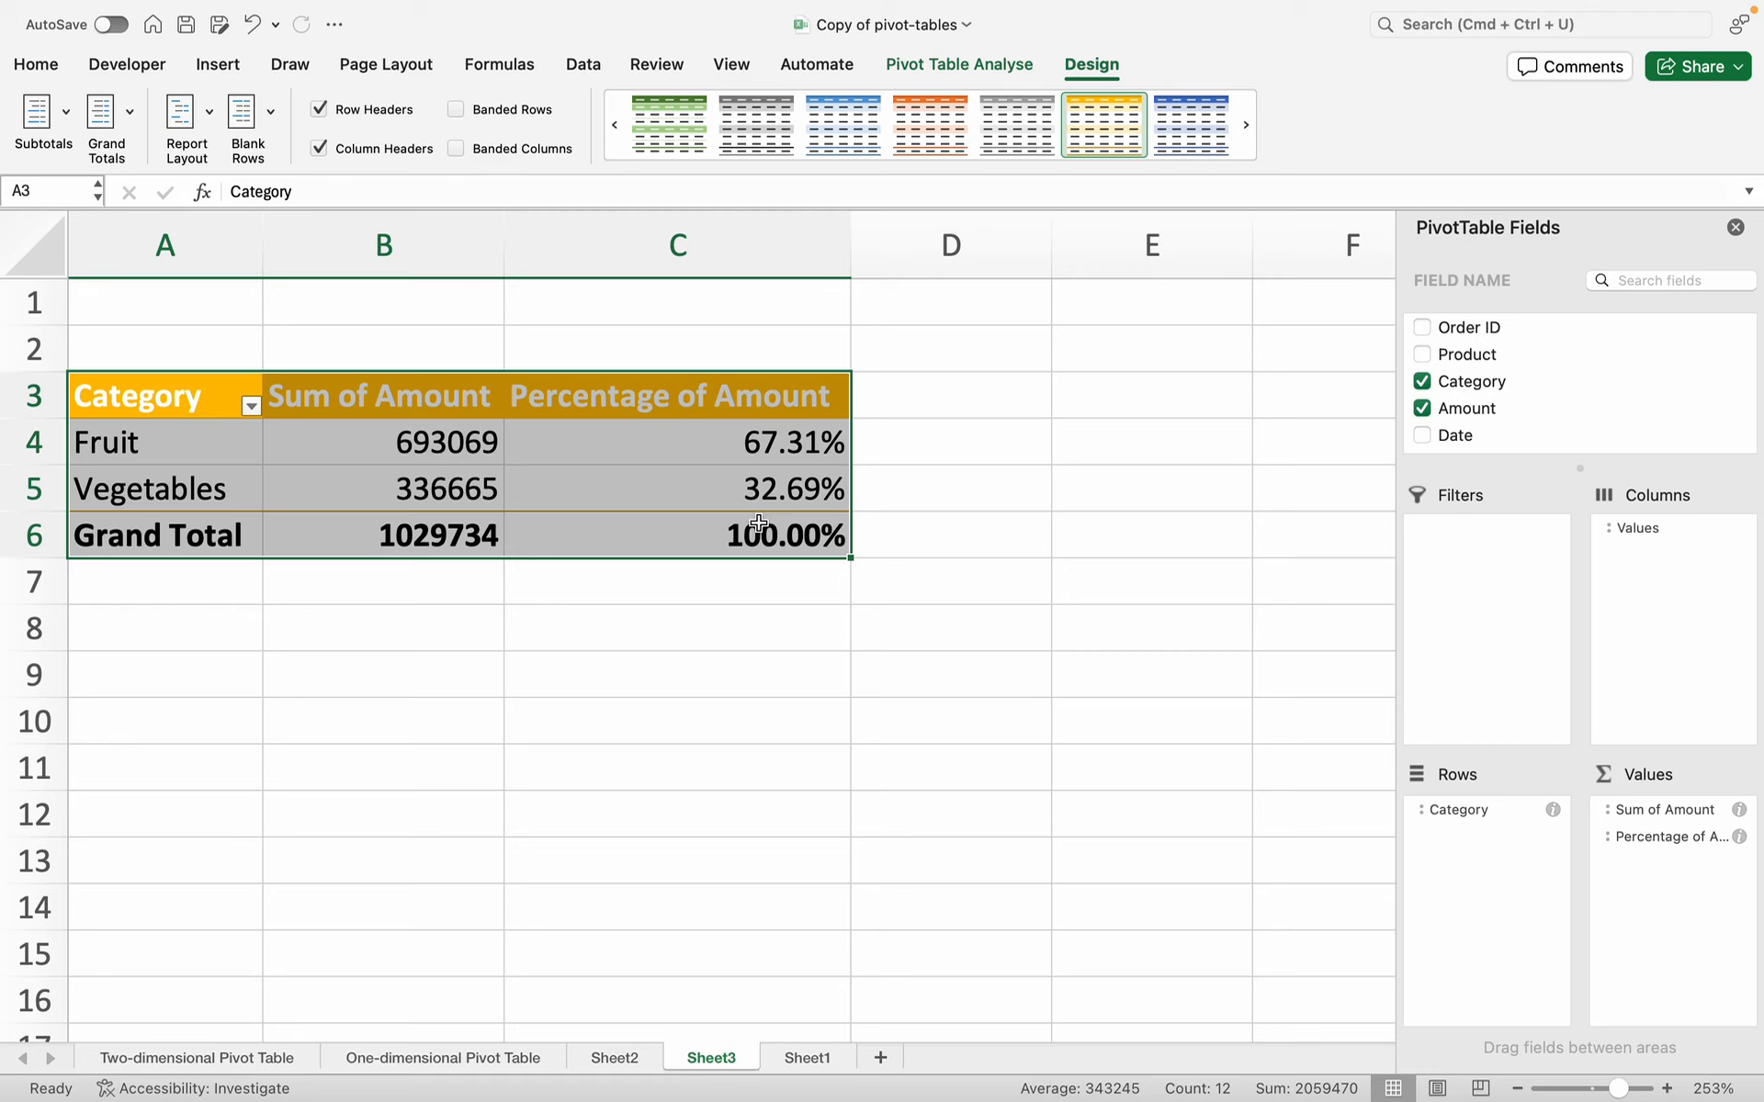
click(459, 444)
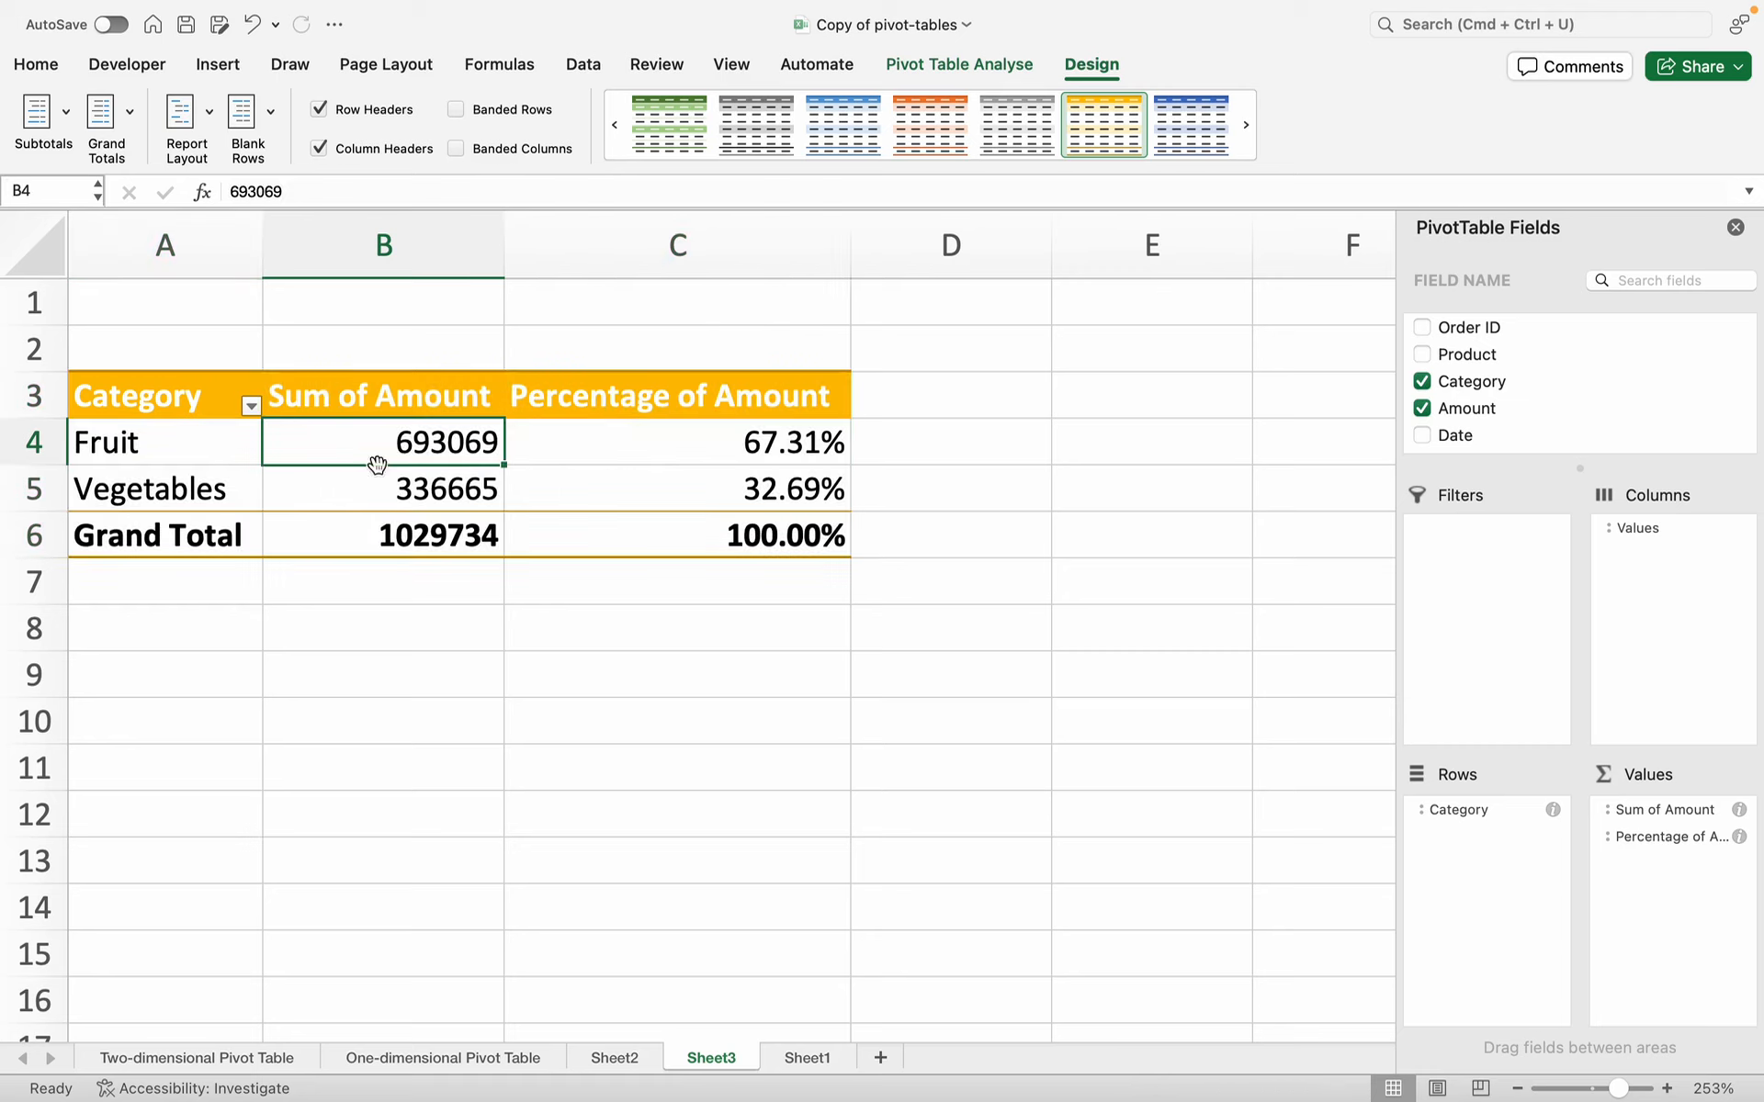
- Copy the whole category pivot table, A3:C6, and paste it at A9
drag(157, 398, 725, 548)
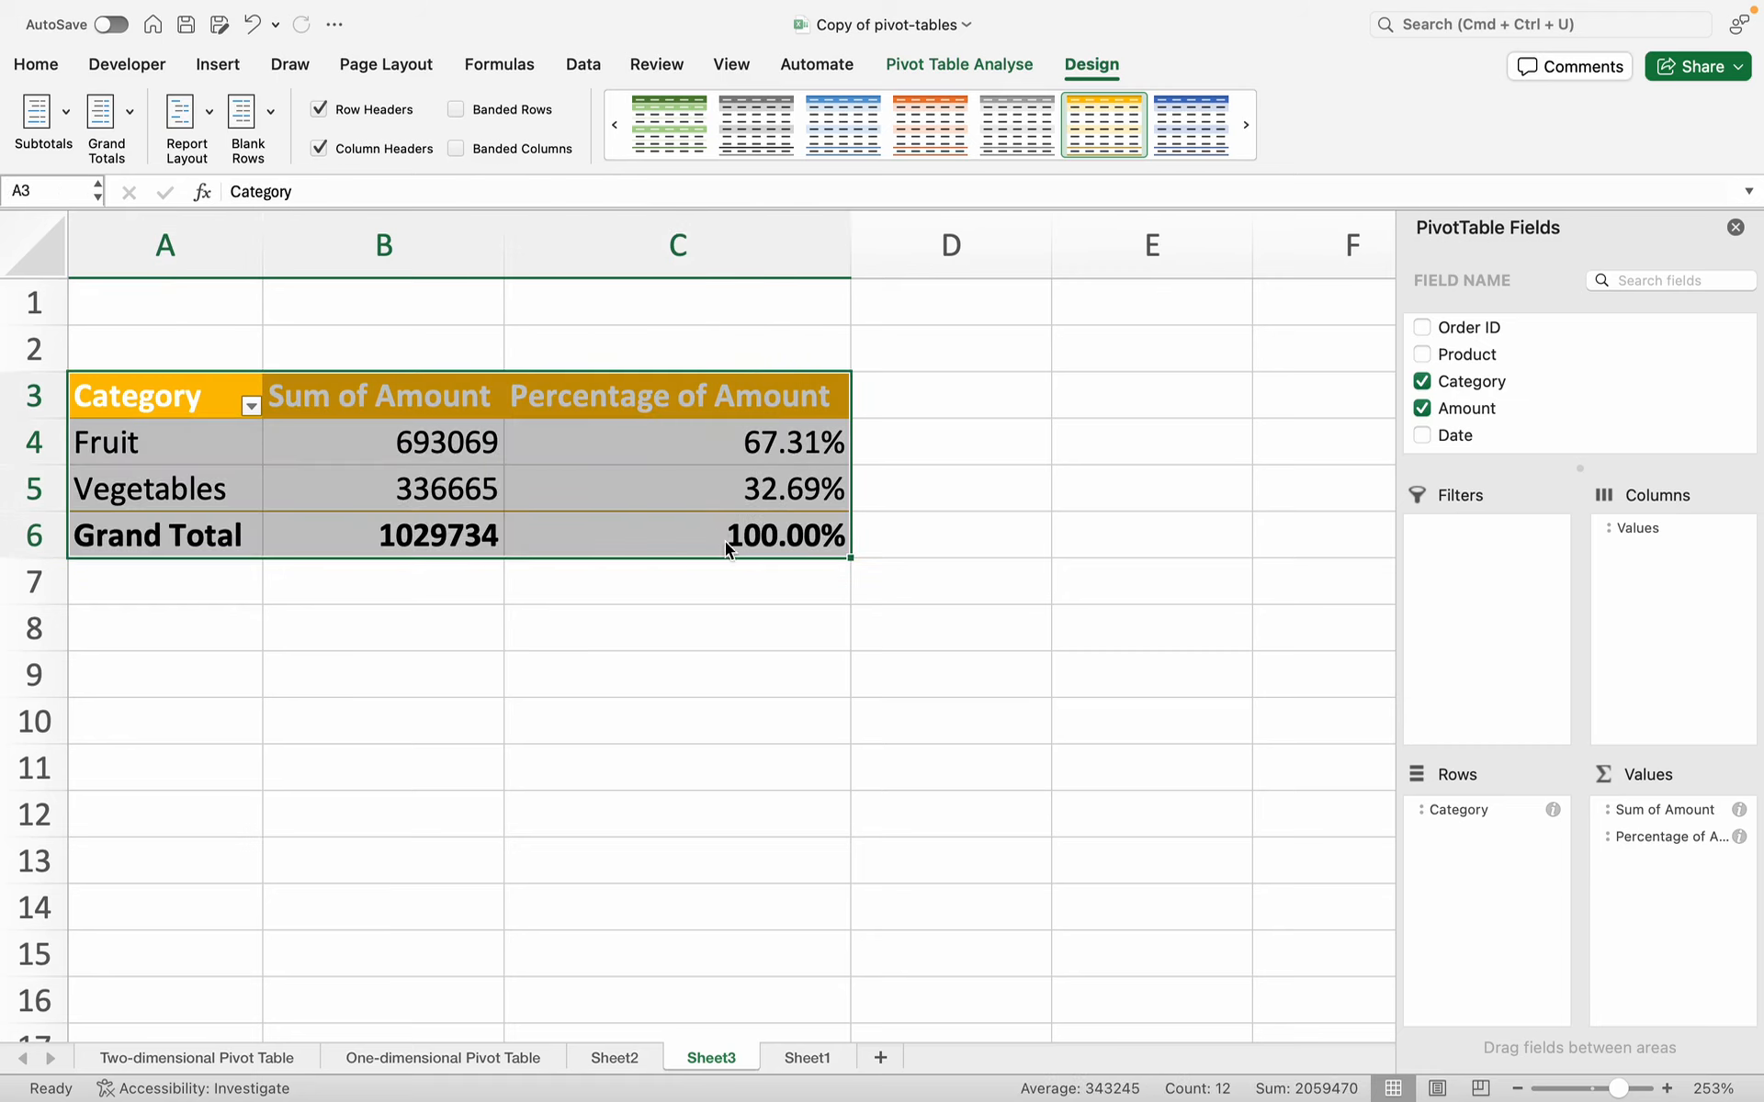
key(super+c)
click(189, 662)
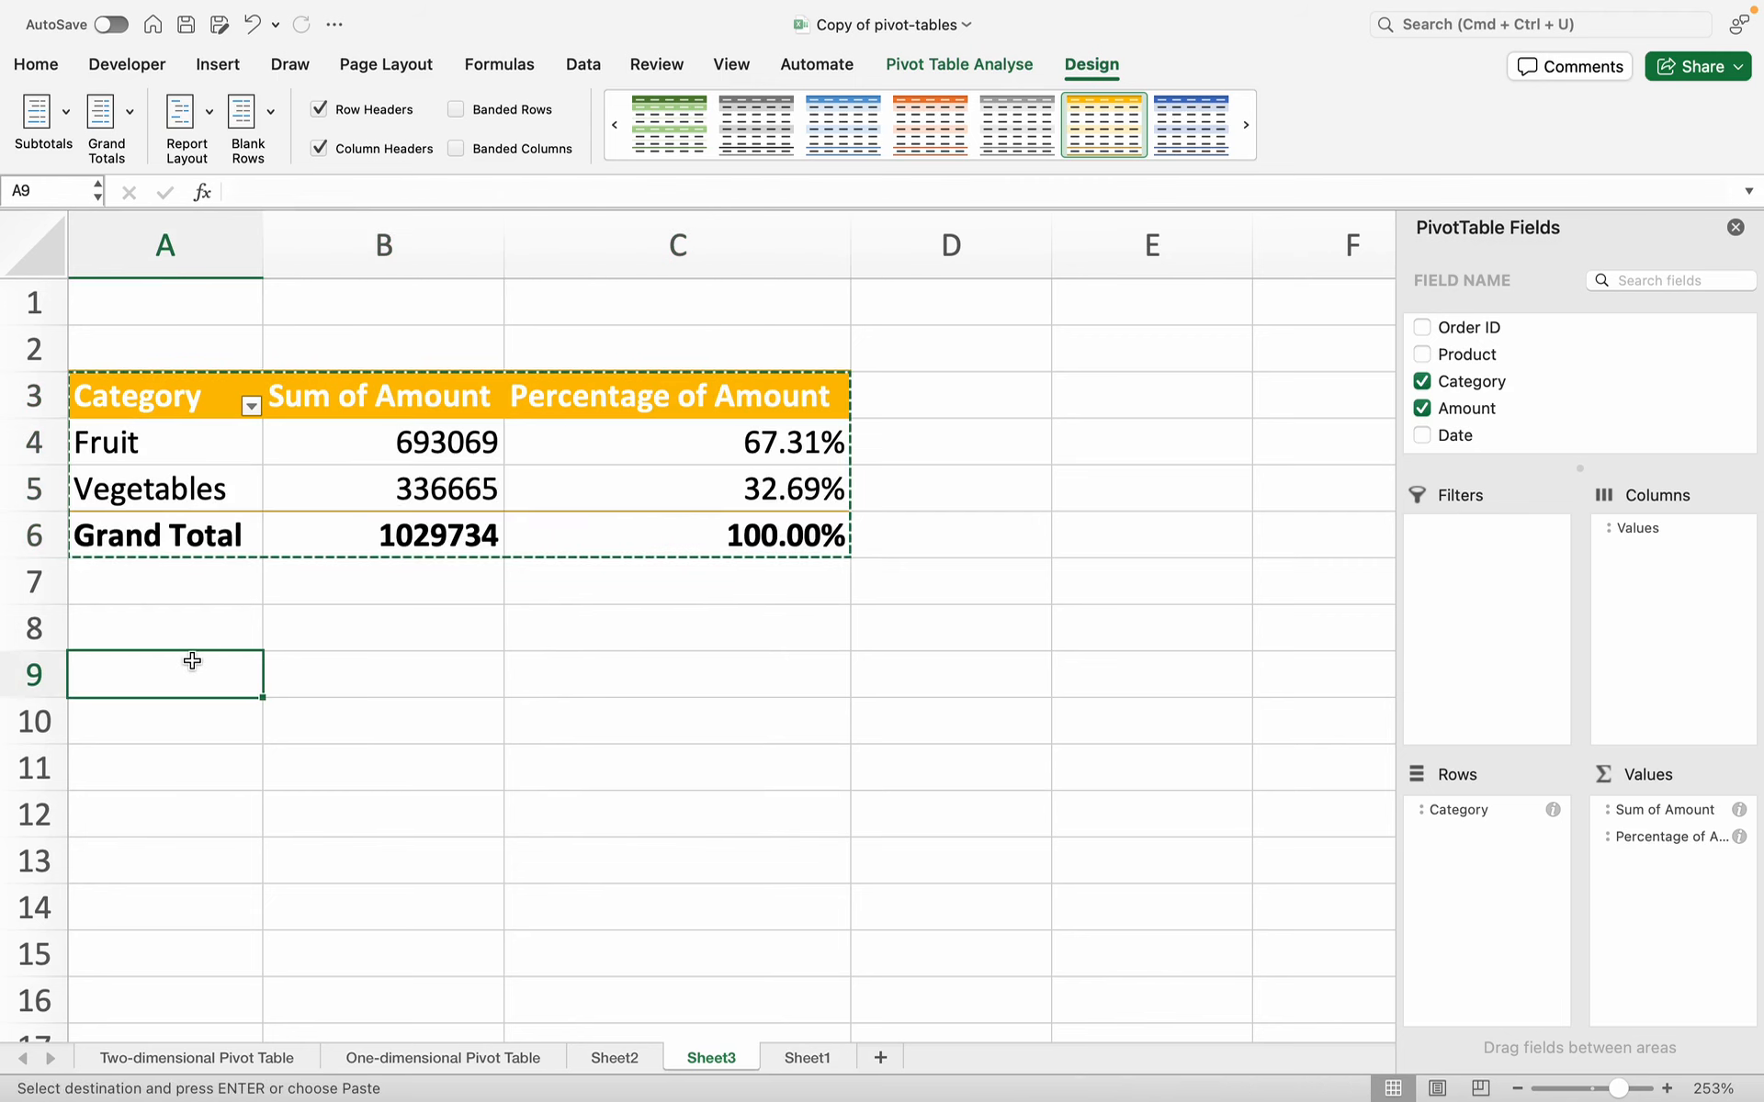
key(super+v)
- Replace the Category field with Country in the rows of the pivot table copy at A9
click(386, 721)
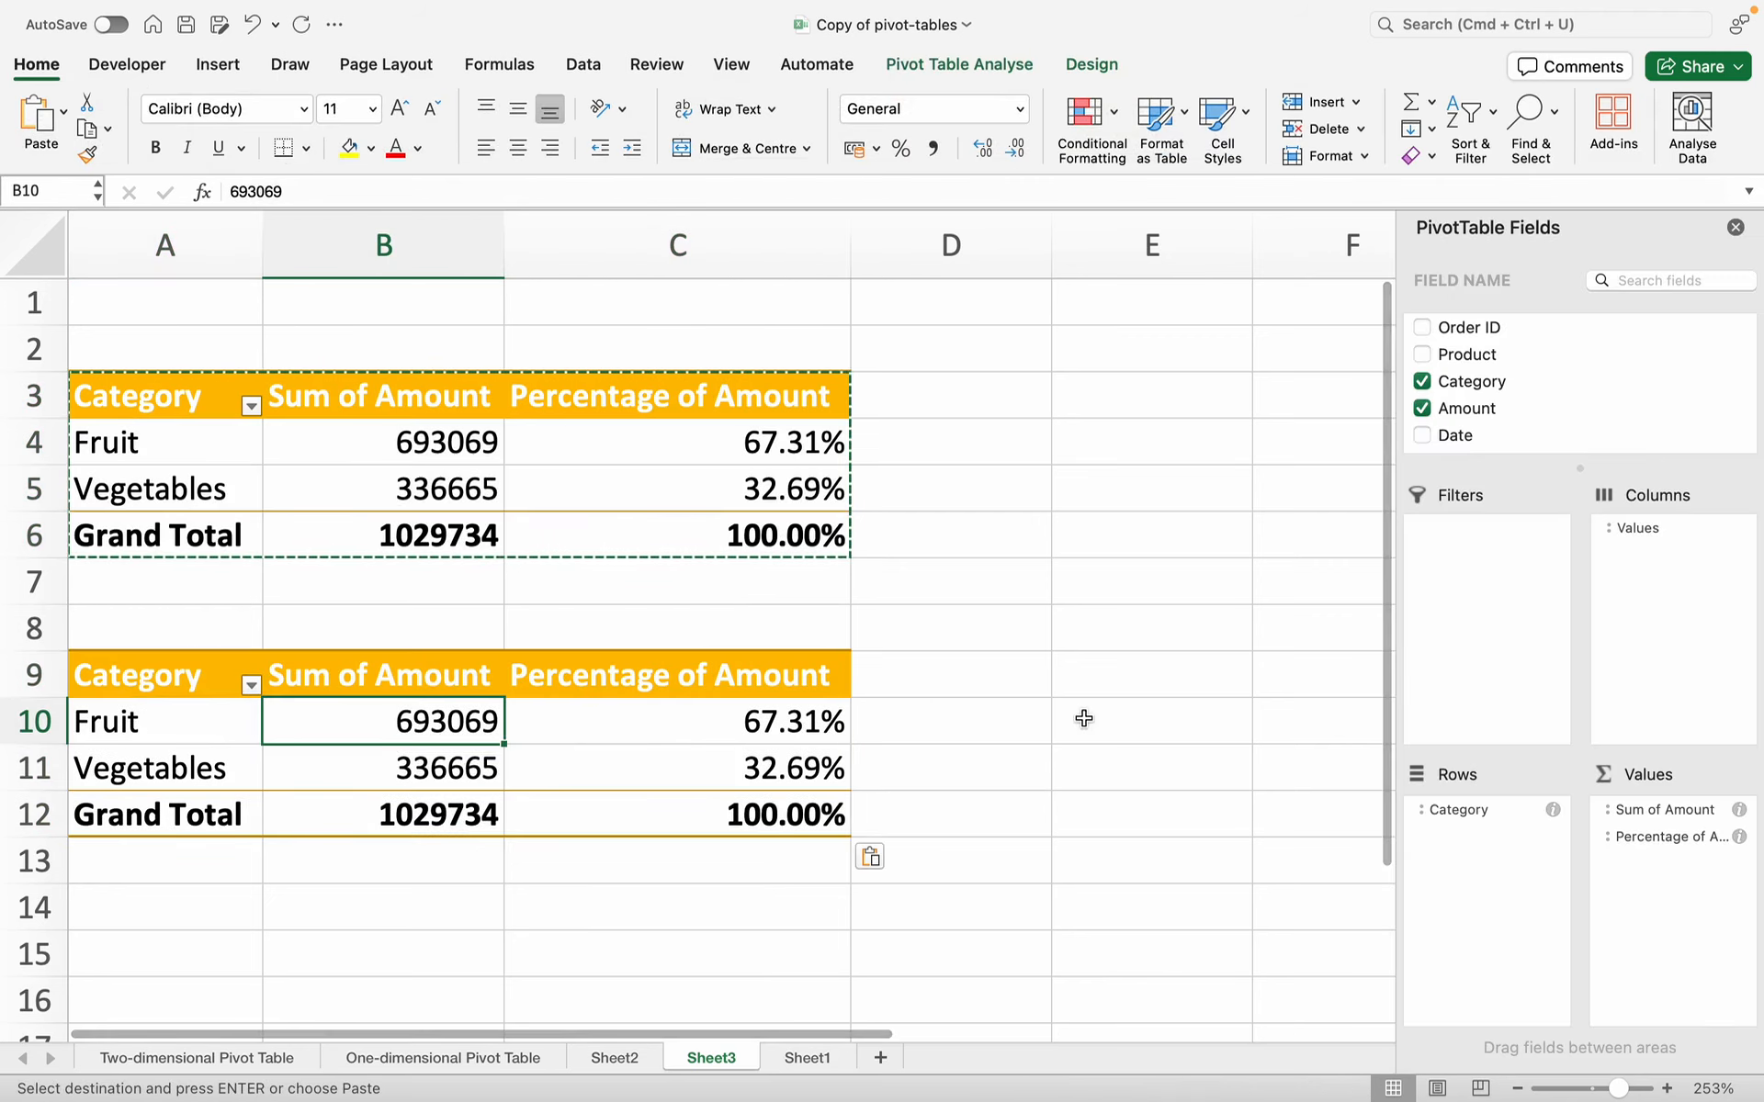
click(1421, 381)
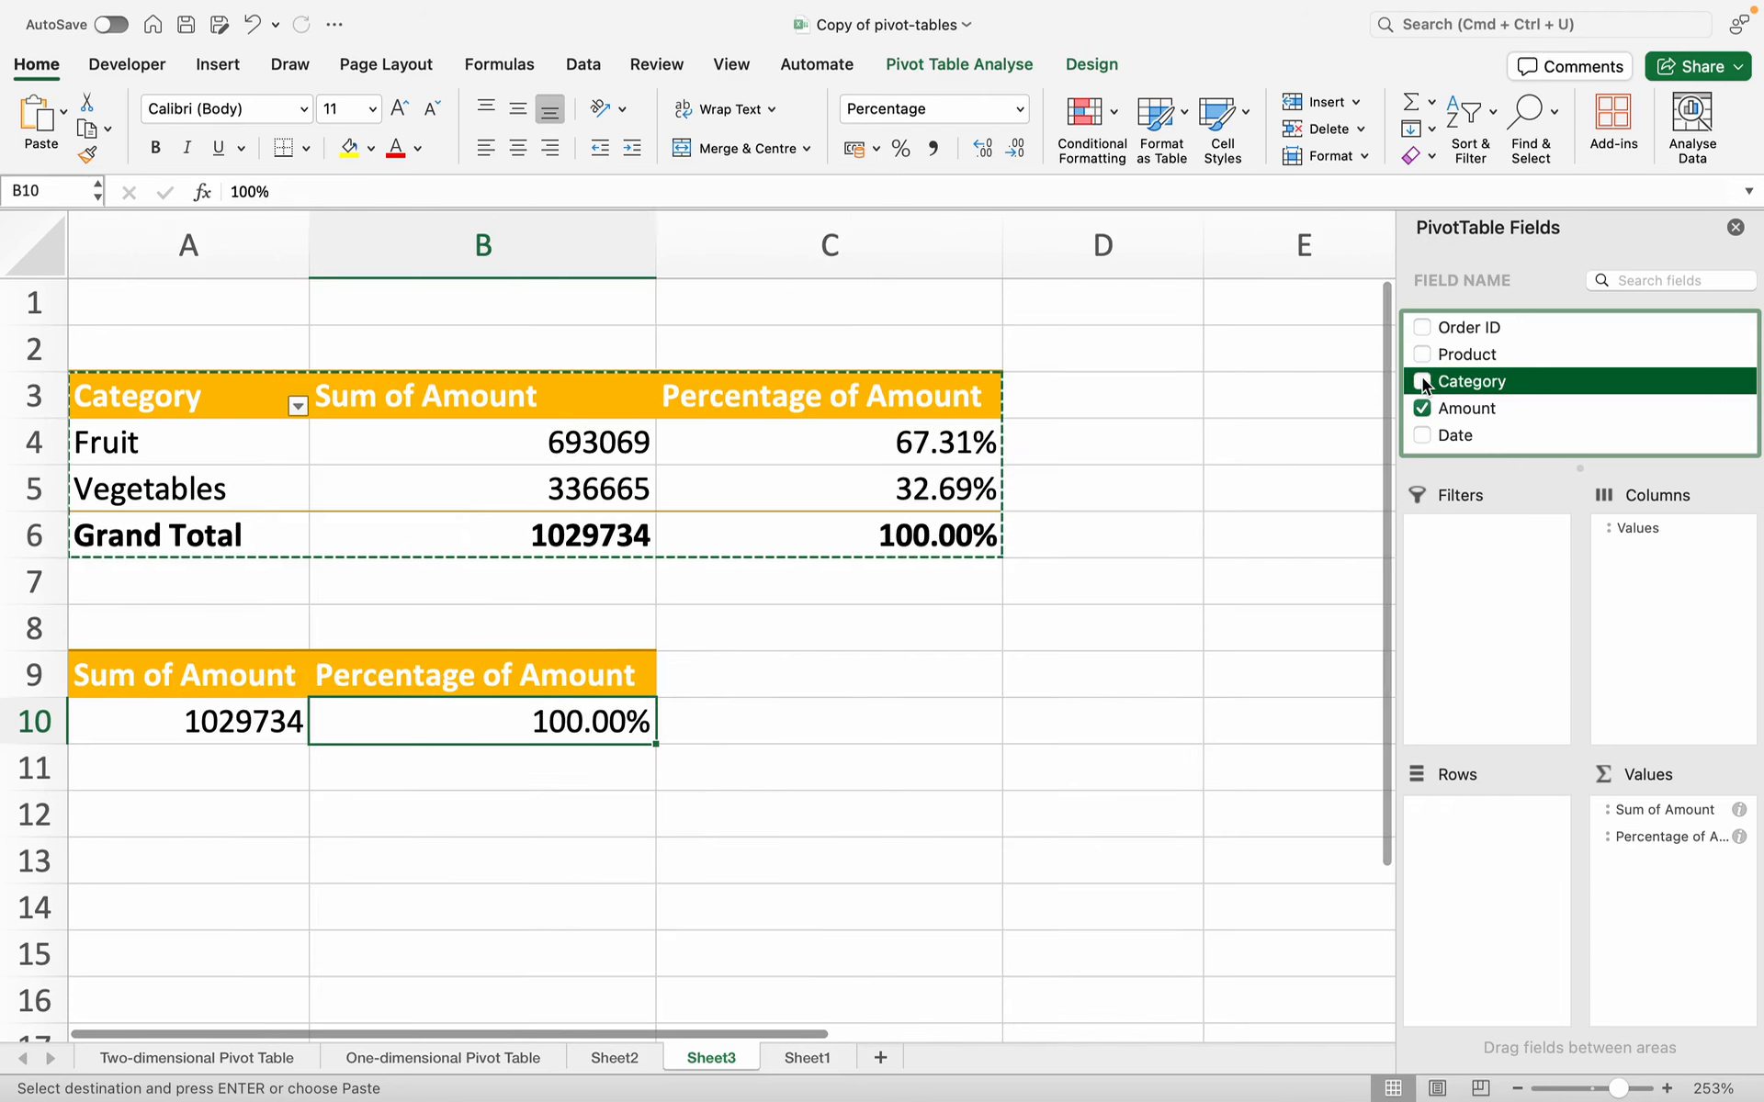
scroll(1440, 429, down, 2)
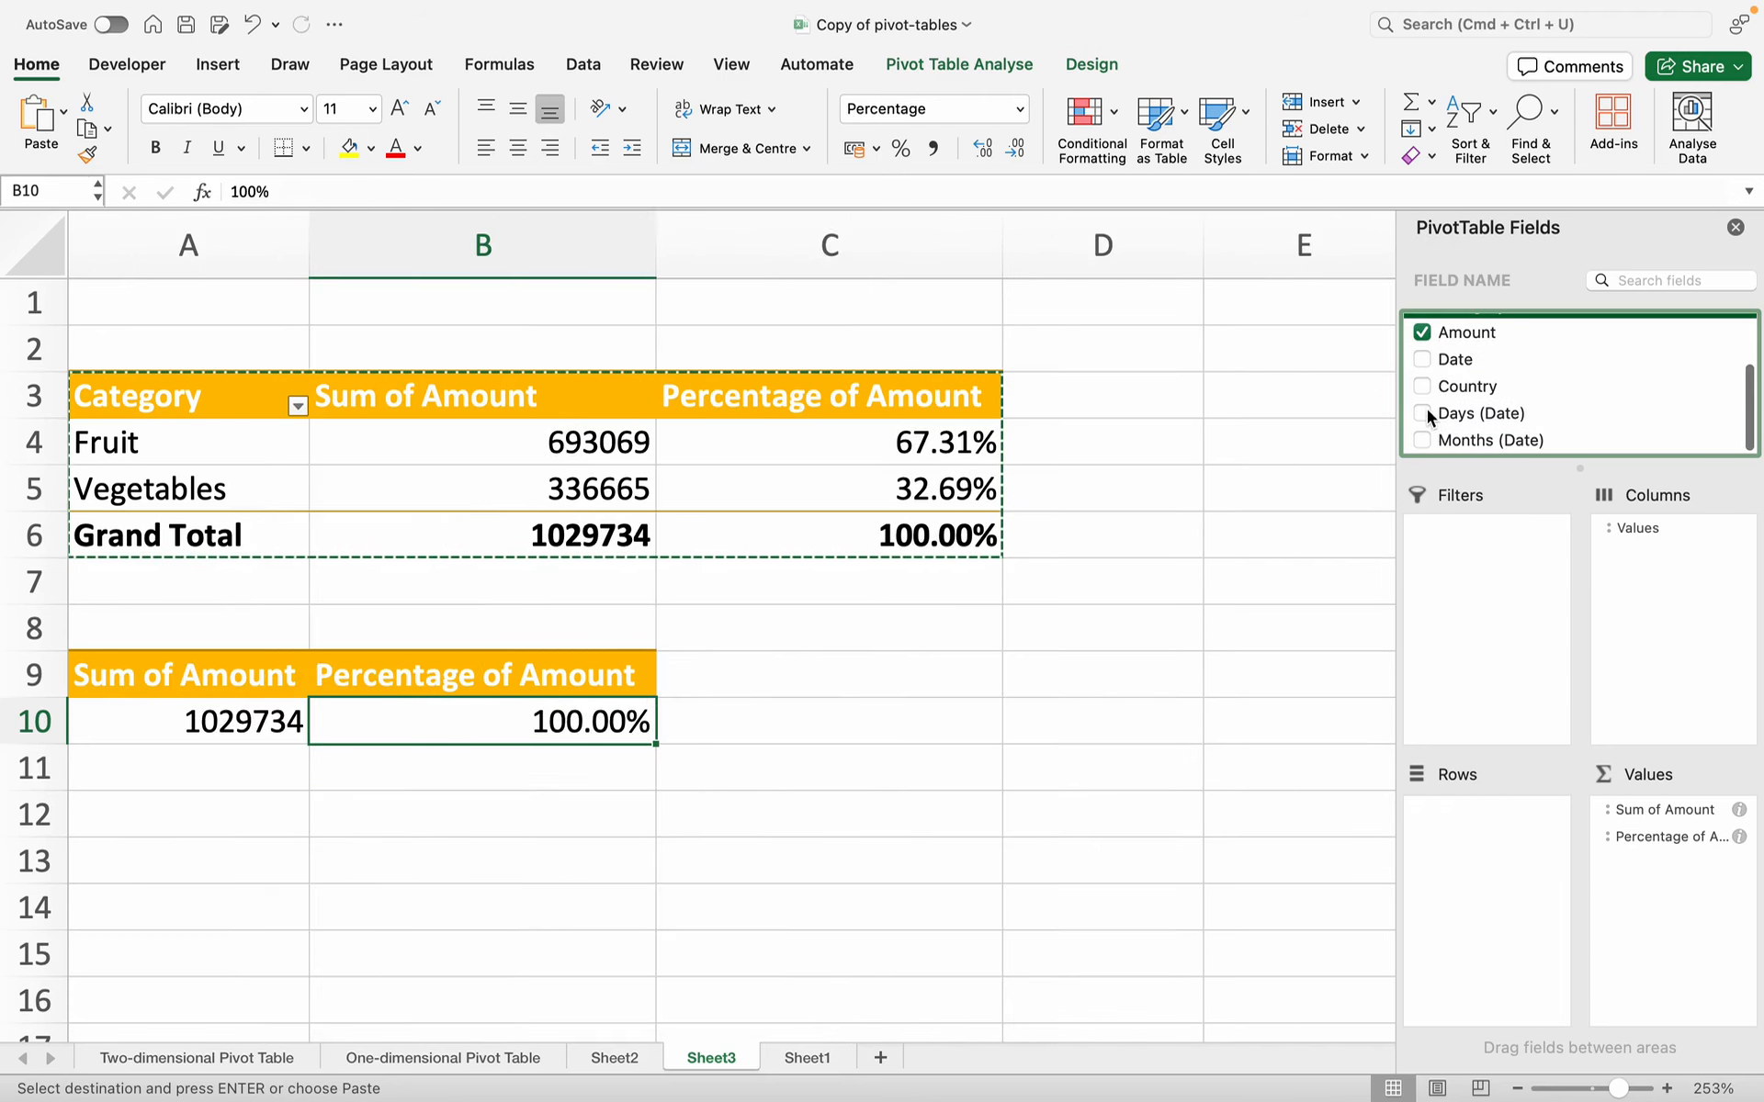
click(1422, 386)
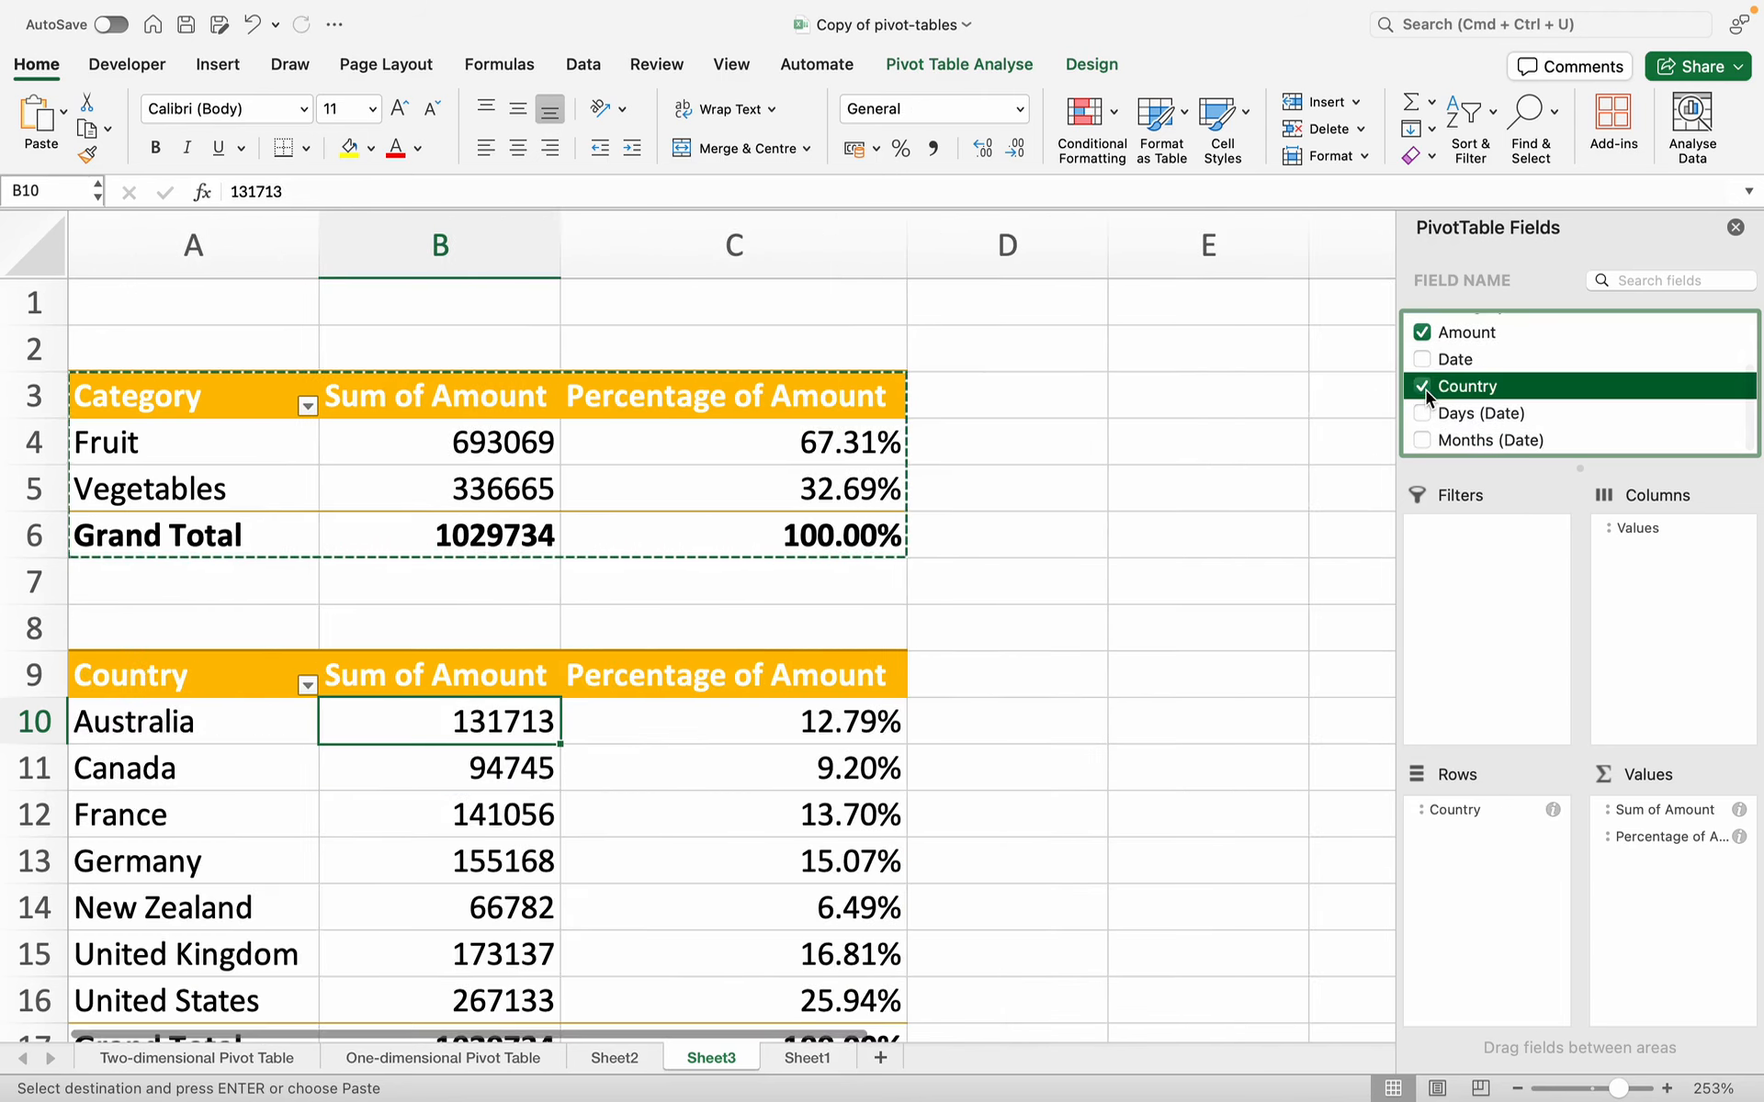
- Remove Percentage of Amount from the Country pivot table's values and add Amount there a second time
scroll(1009, 800, down, 1)
drag(1617, 837, 1521, 437)
scroll(677, 688, down, 3)
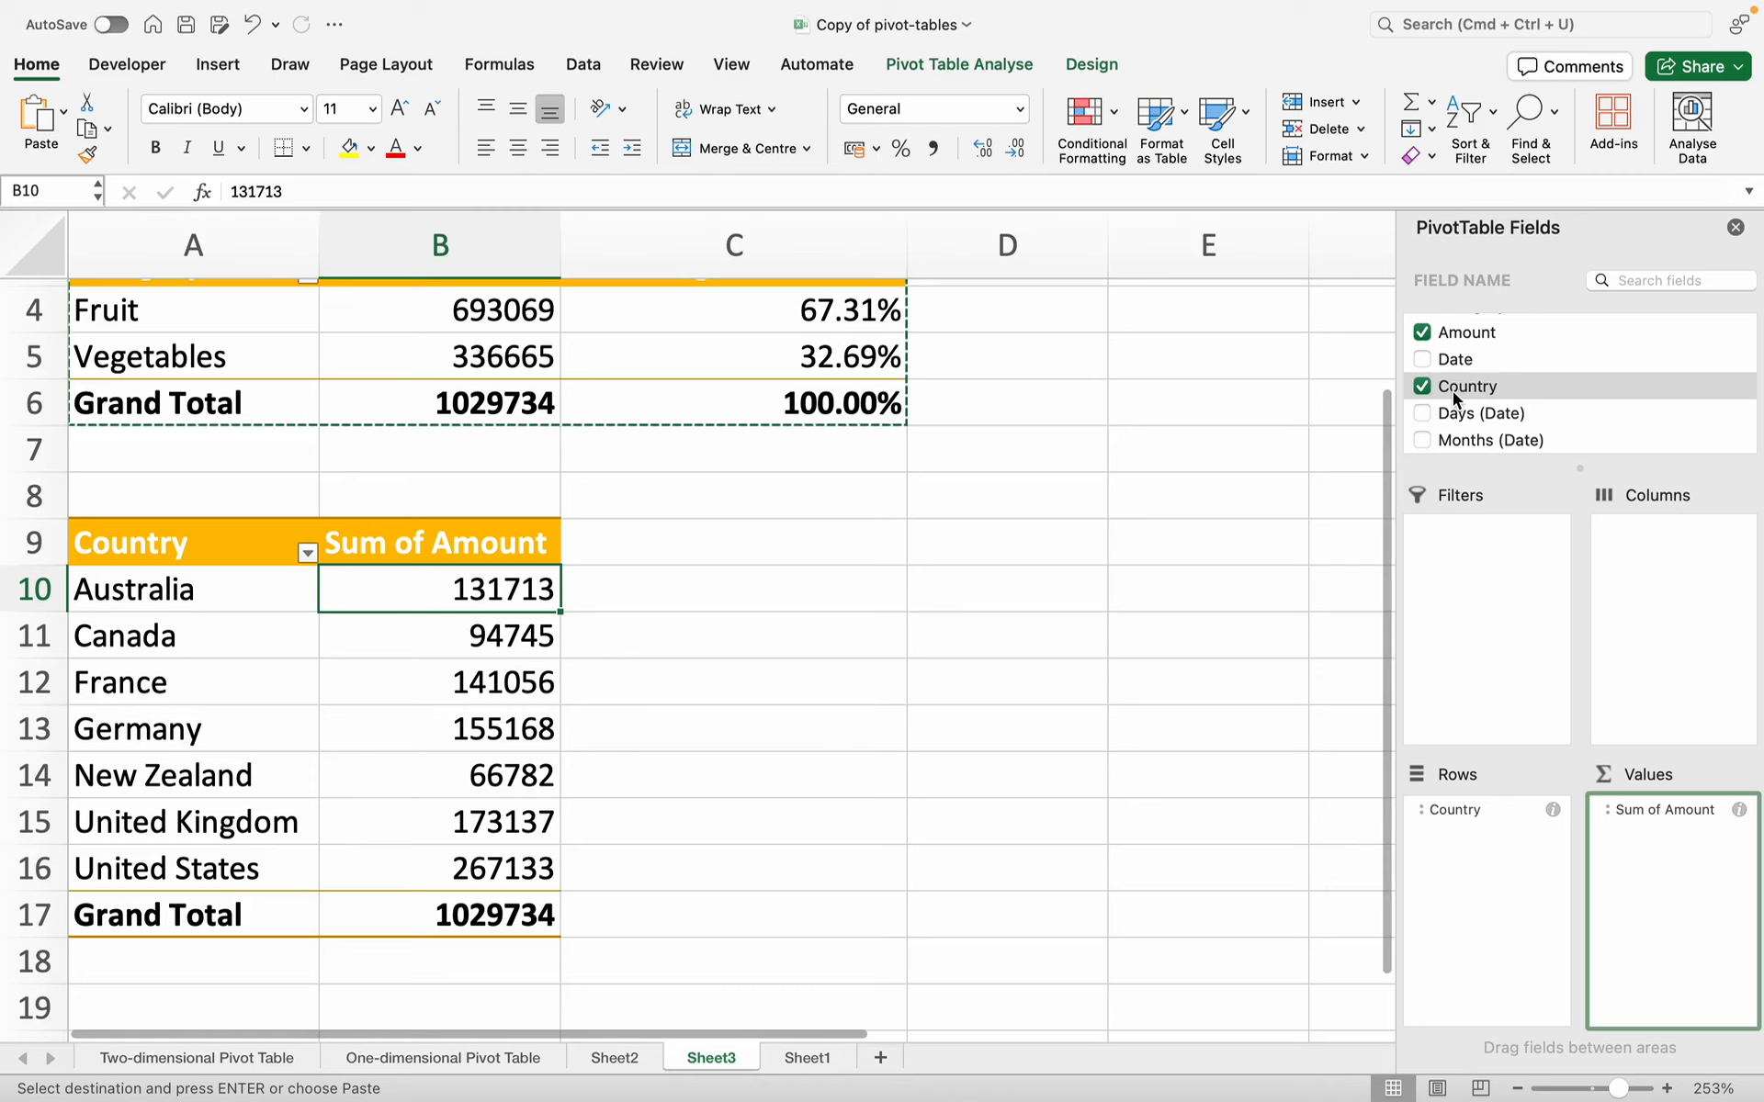
drag(1460, 332, 1692, 847)
- Show the Country pivot table's second Amount value field as % of Grand Total
click(1738, 836)
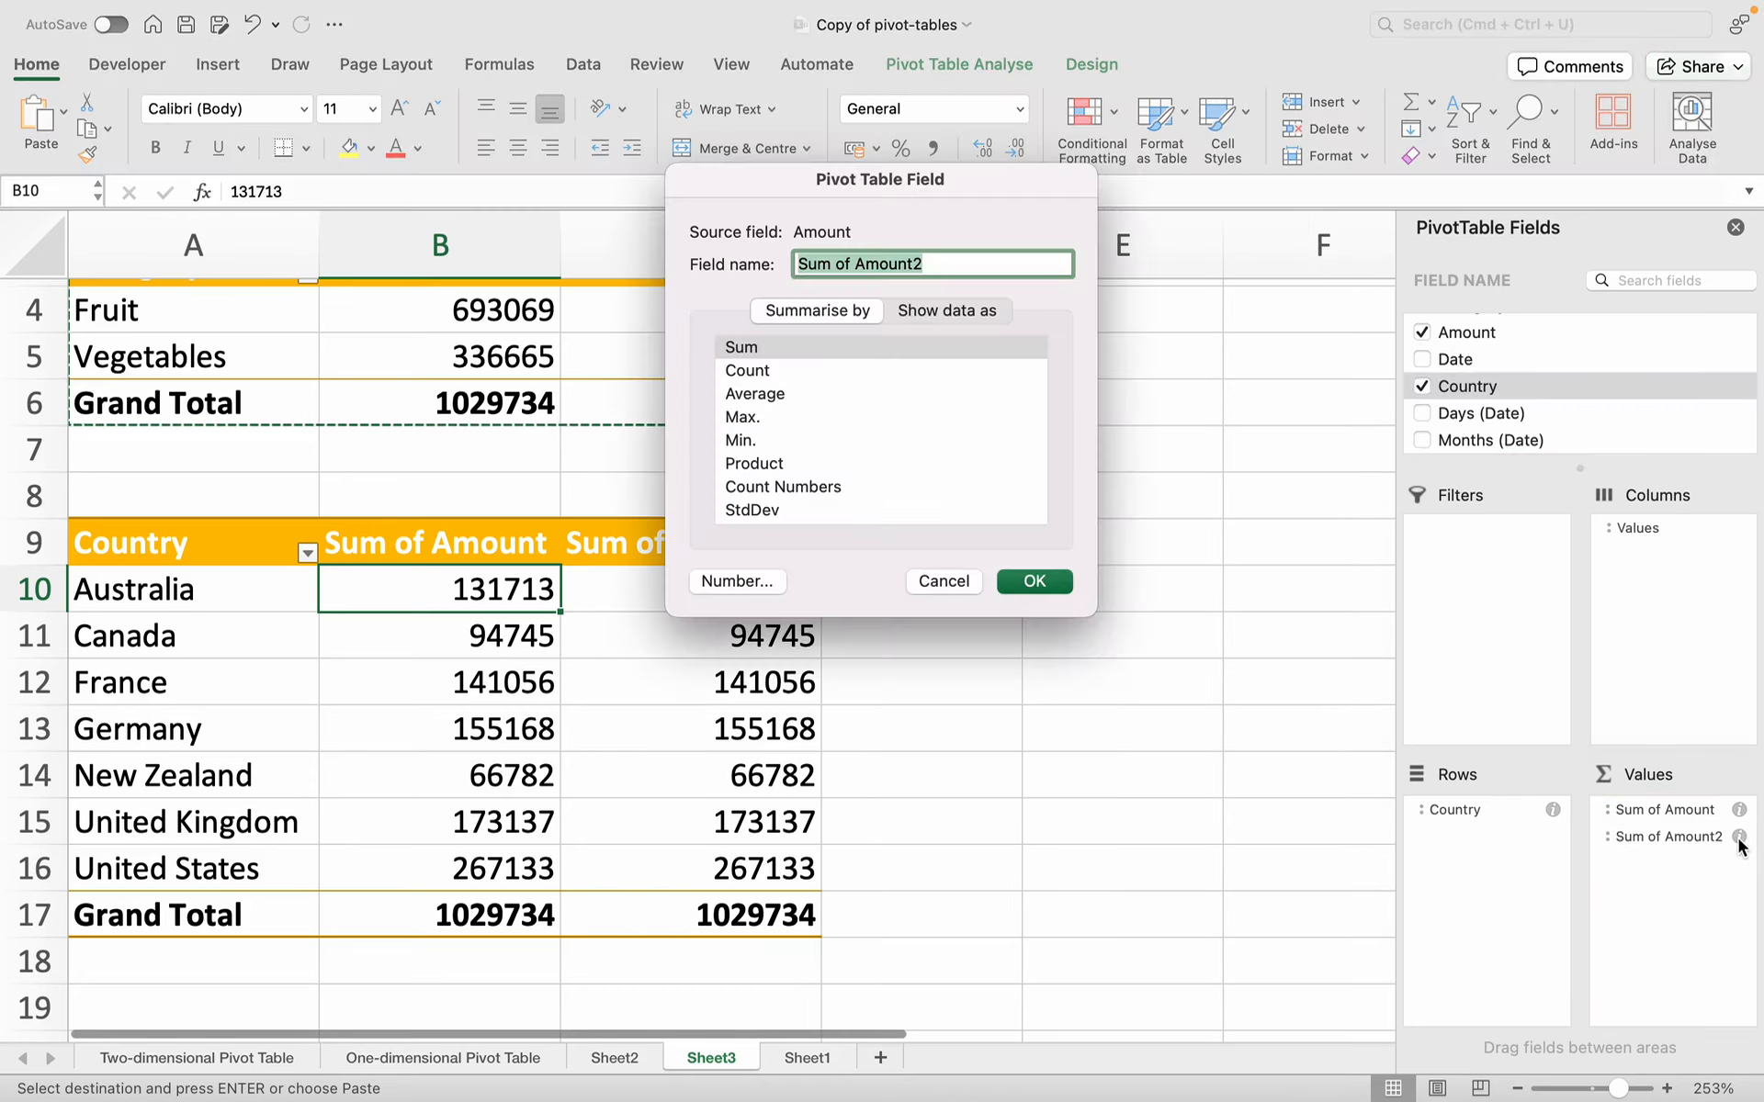
click(946, 312)
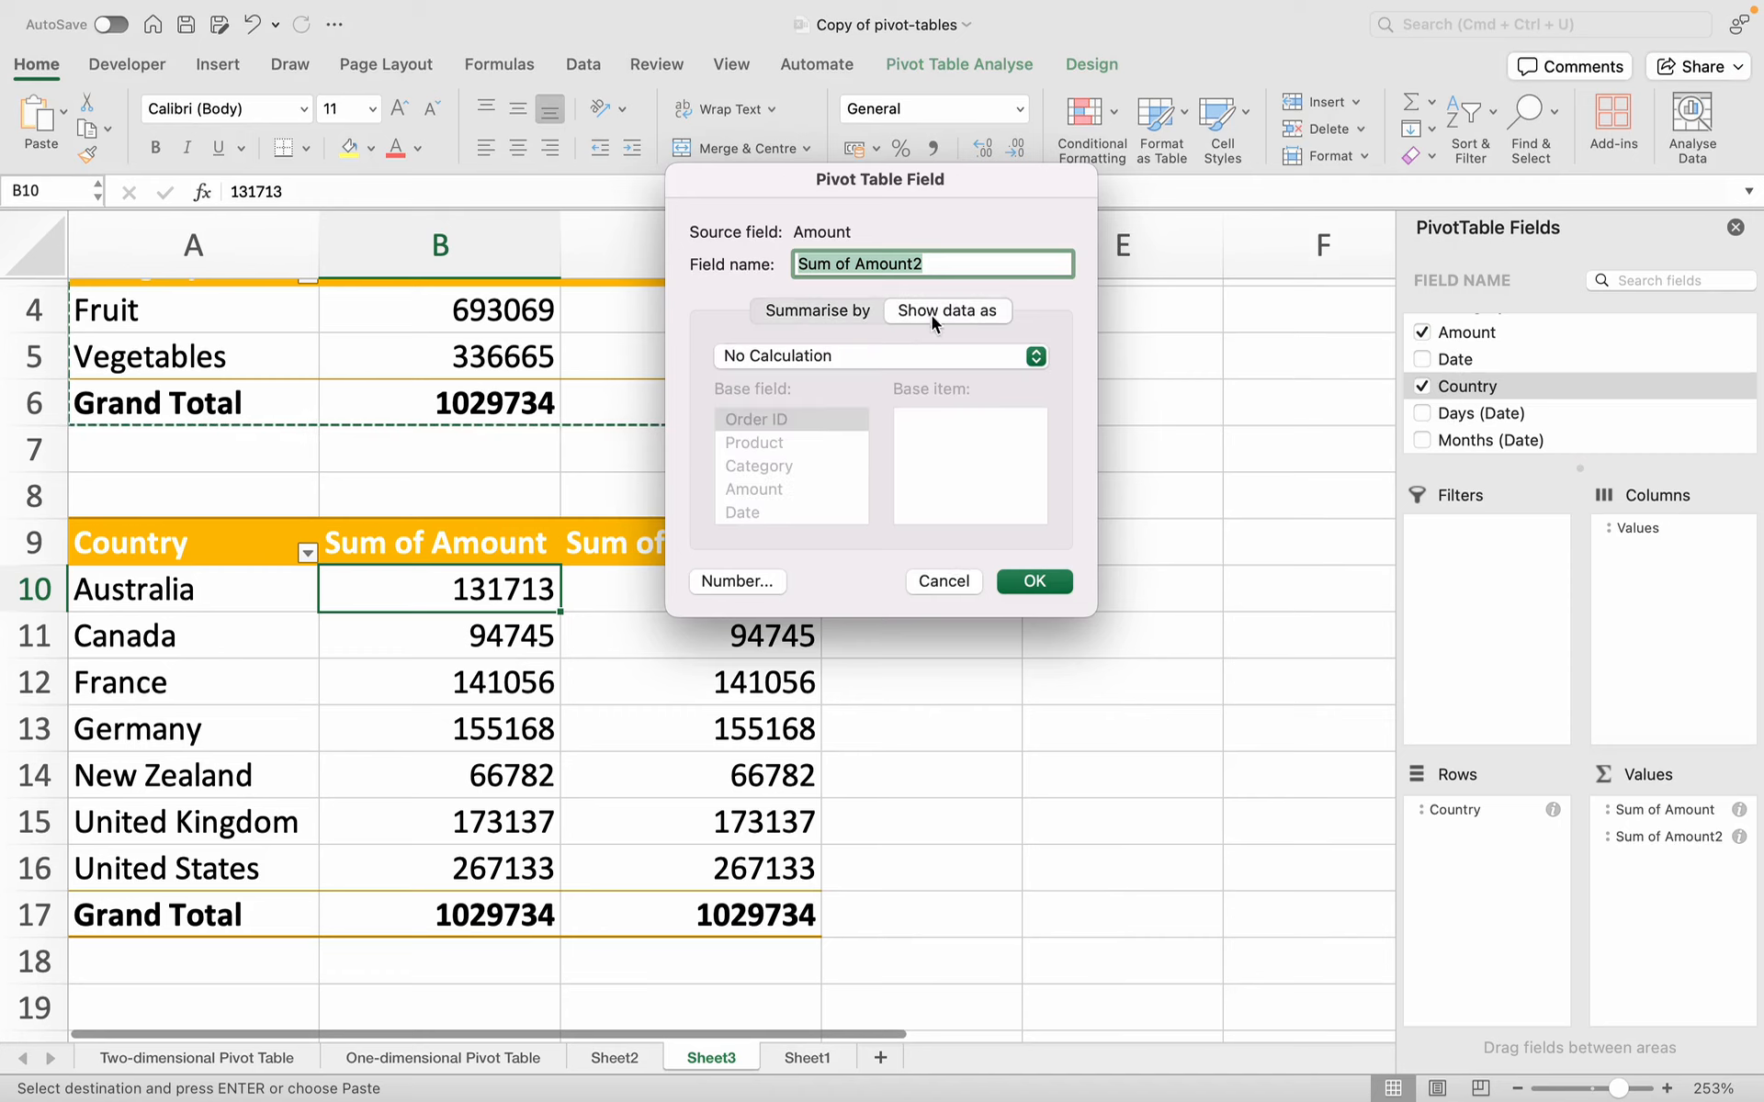
click(812, 360)
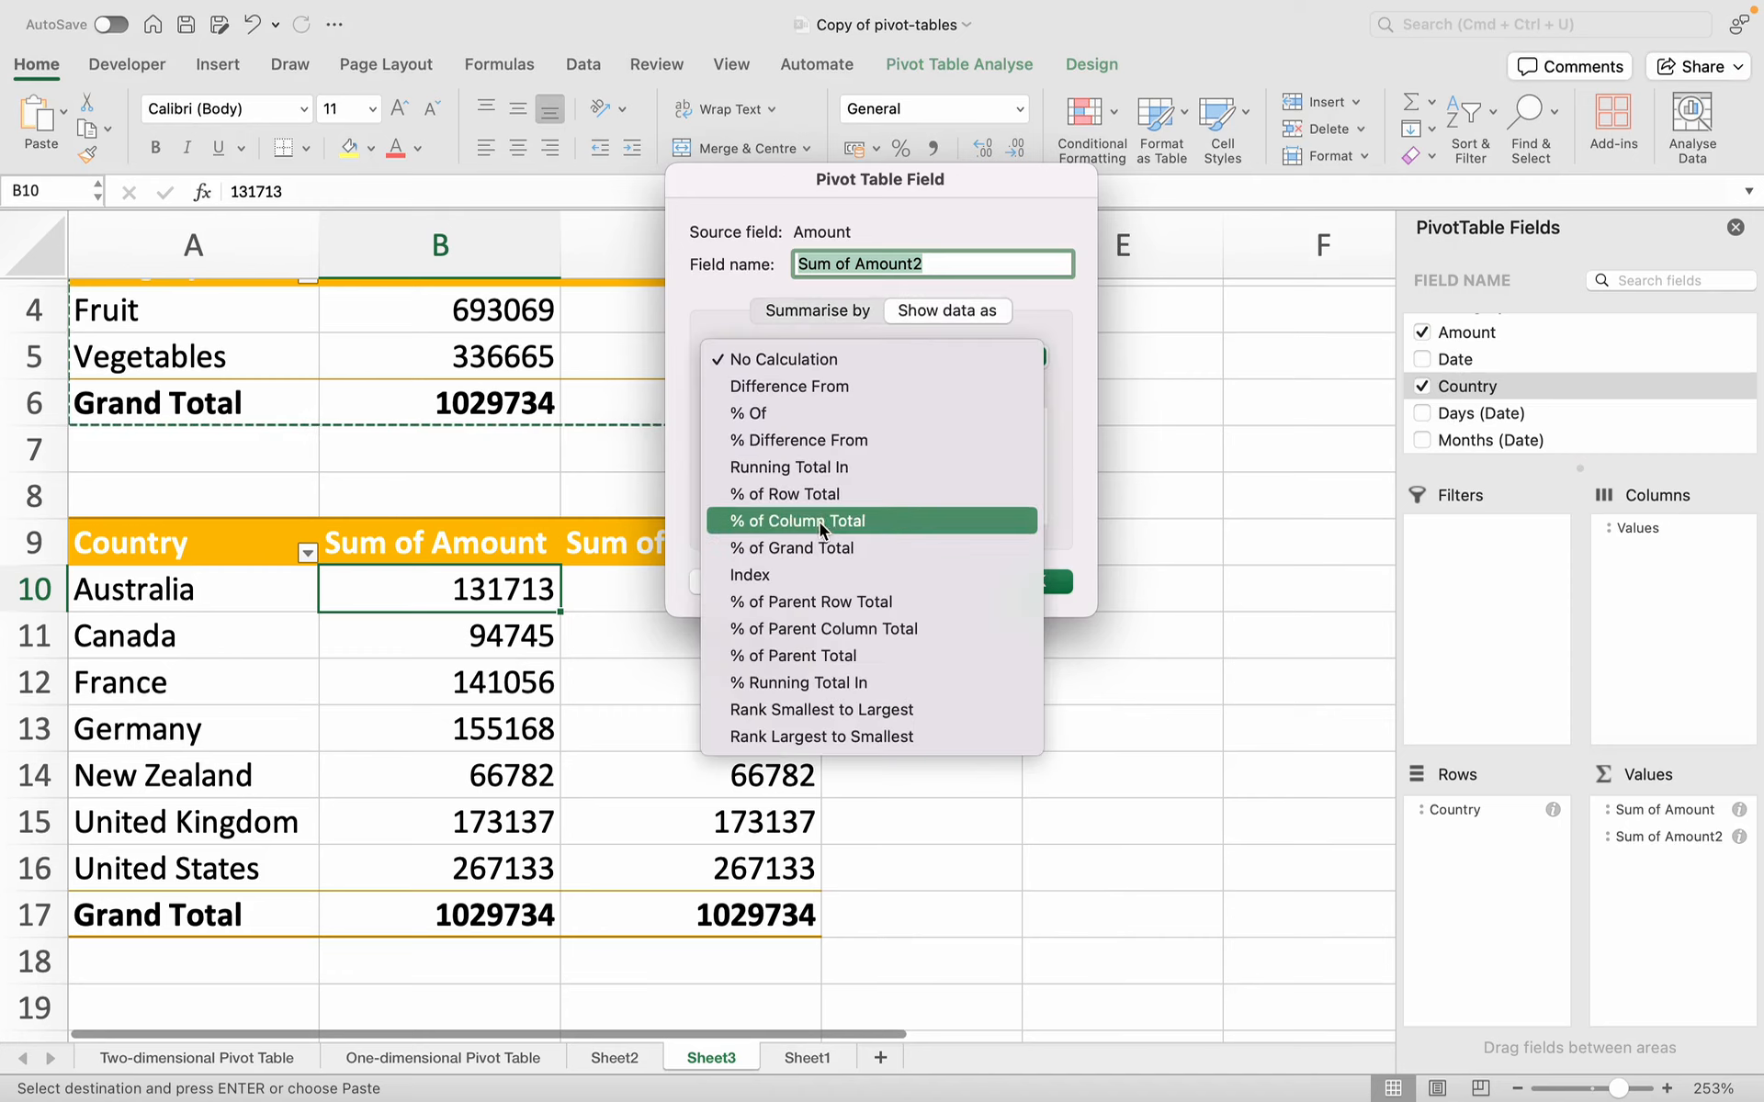
click(812, 548)
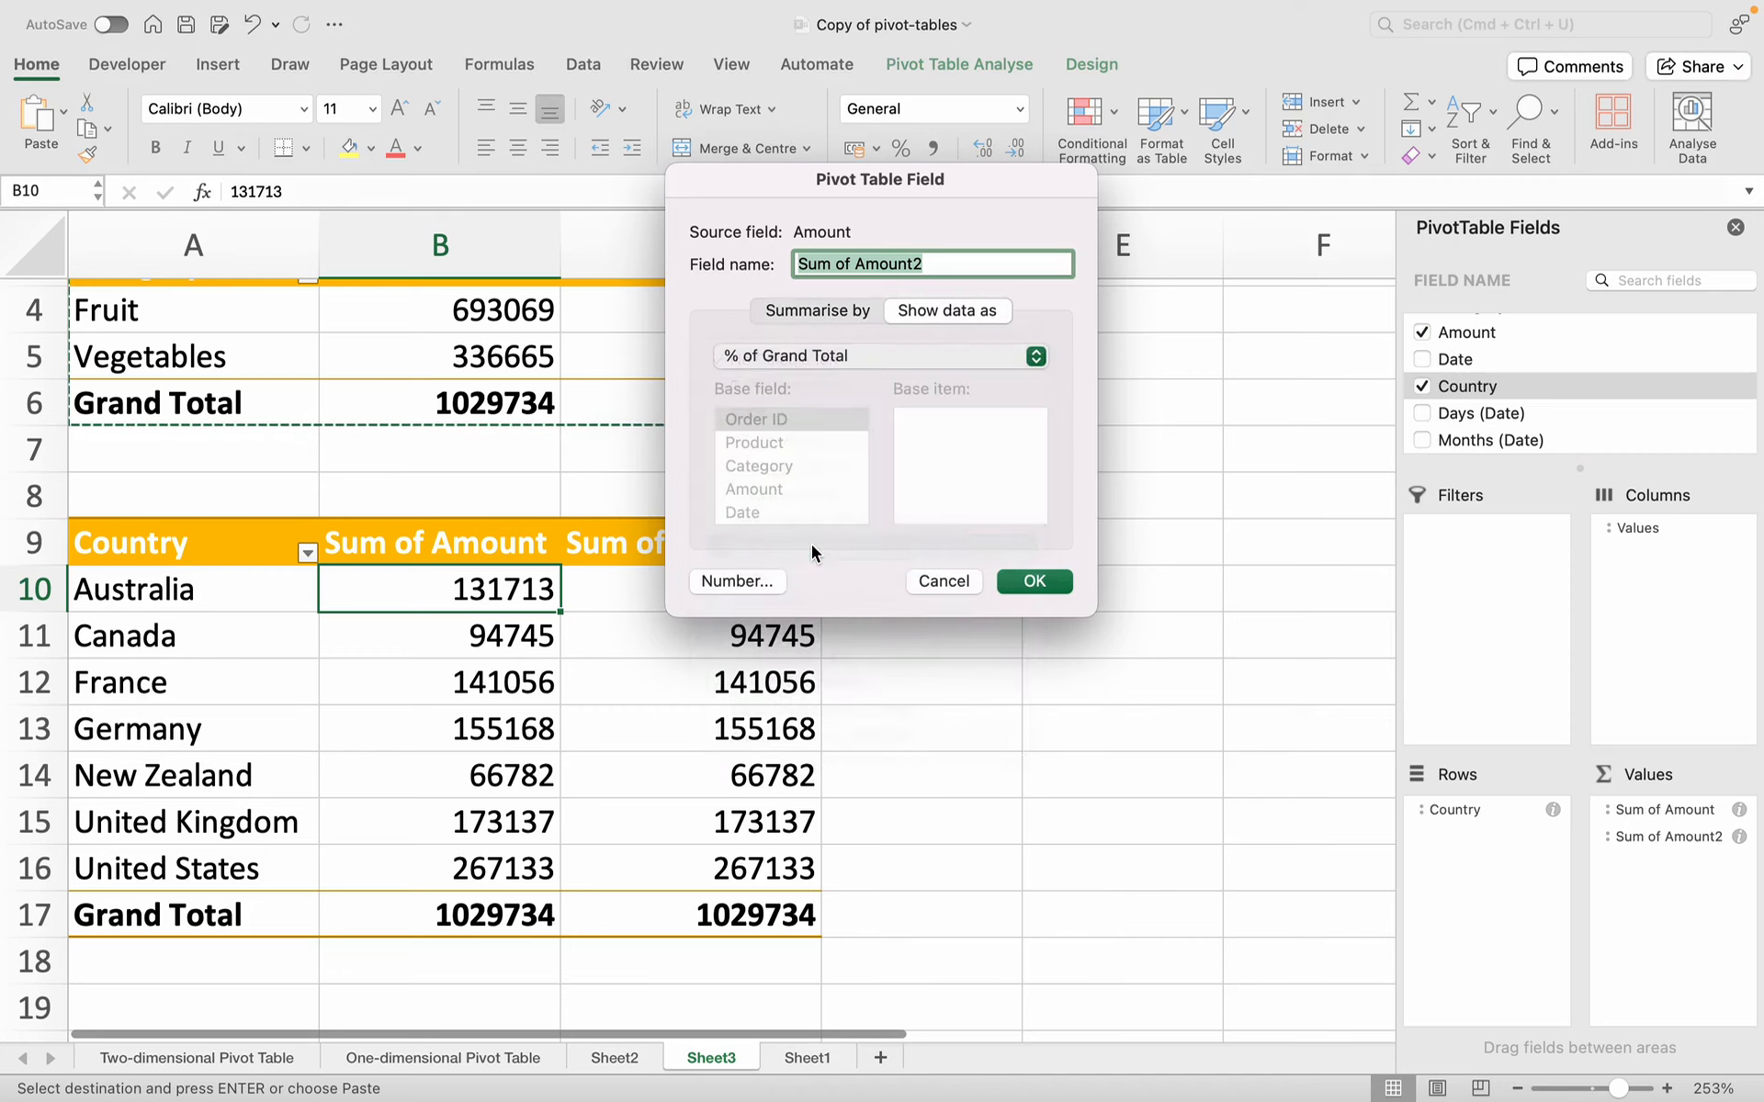
click(1031, 588)
- Rename the Country pivot table's second value header in C9 to "Percentage of Amount", with a trailing space if the name conflicts
scroll(787, 630, right, 1)
scroll(653, 539, down, 1)
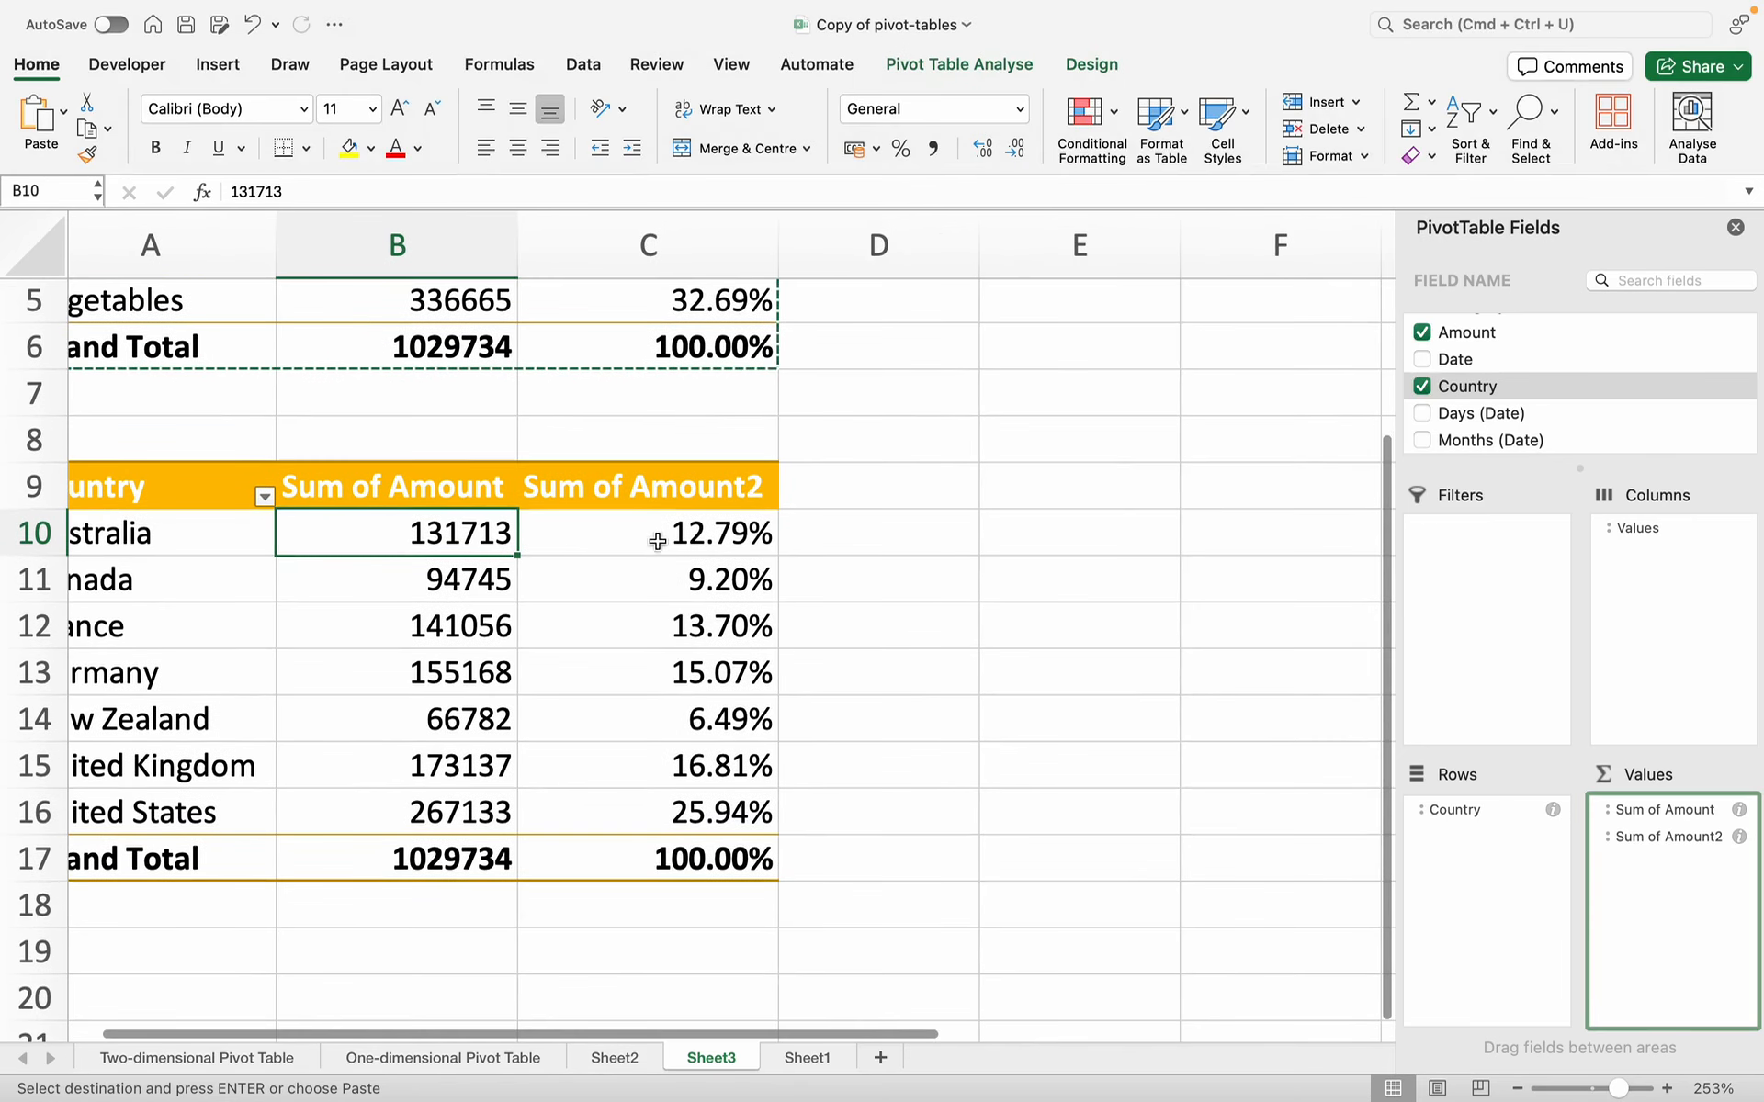
click(643, 497)
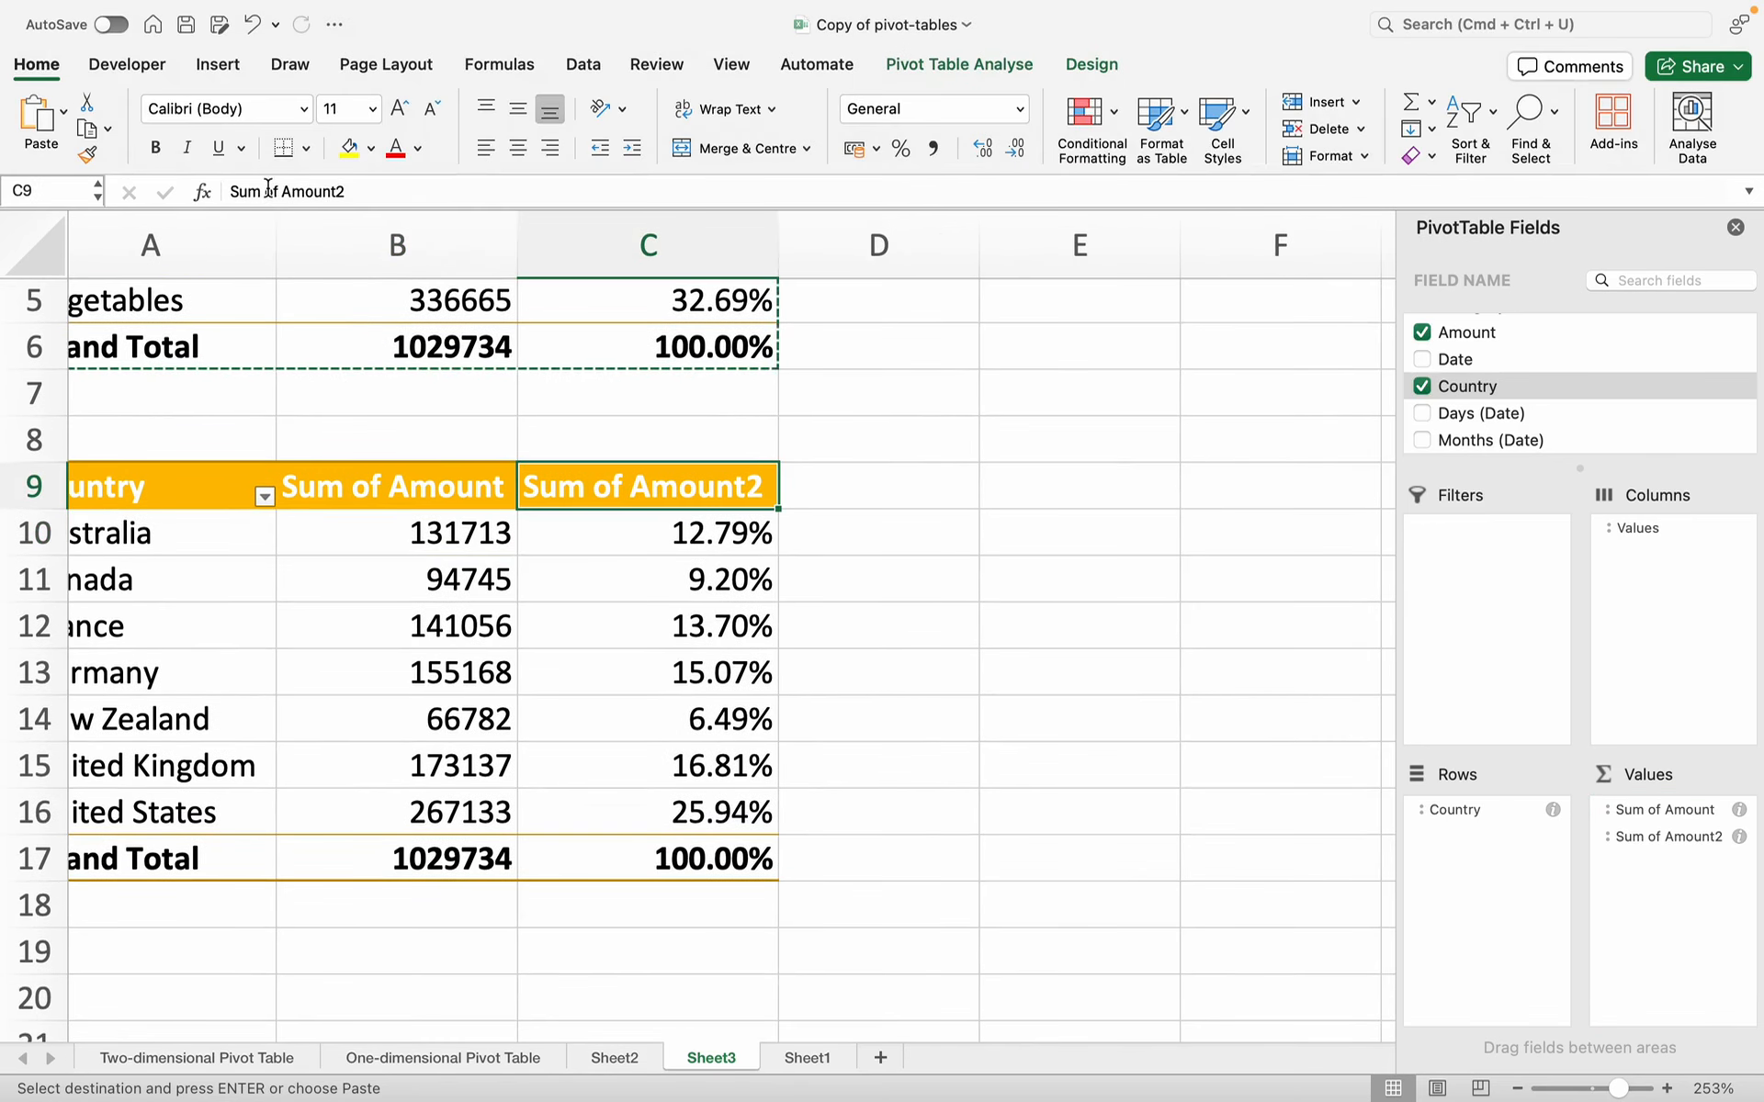
key(Escape)
drag(265, 191, 206, 192)
key(BackSpace)
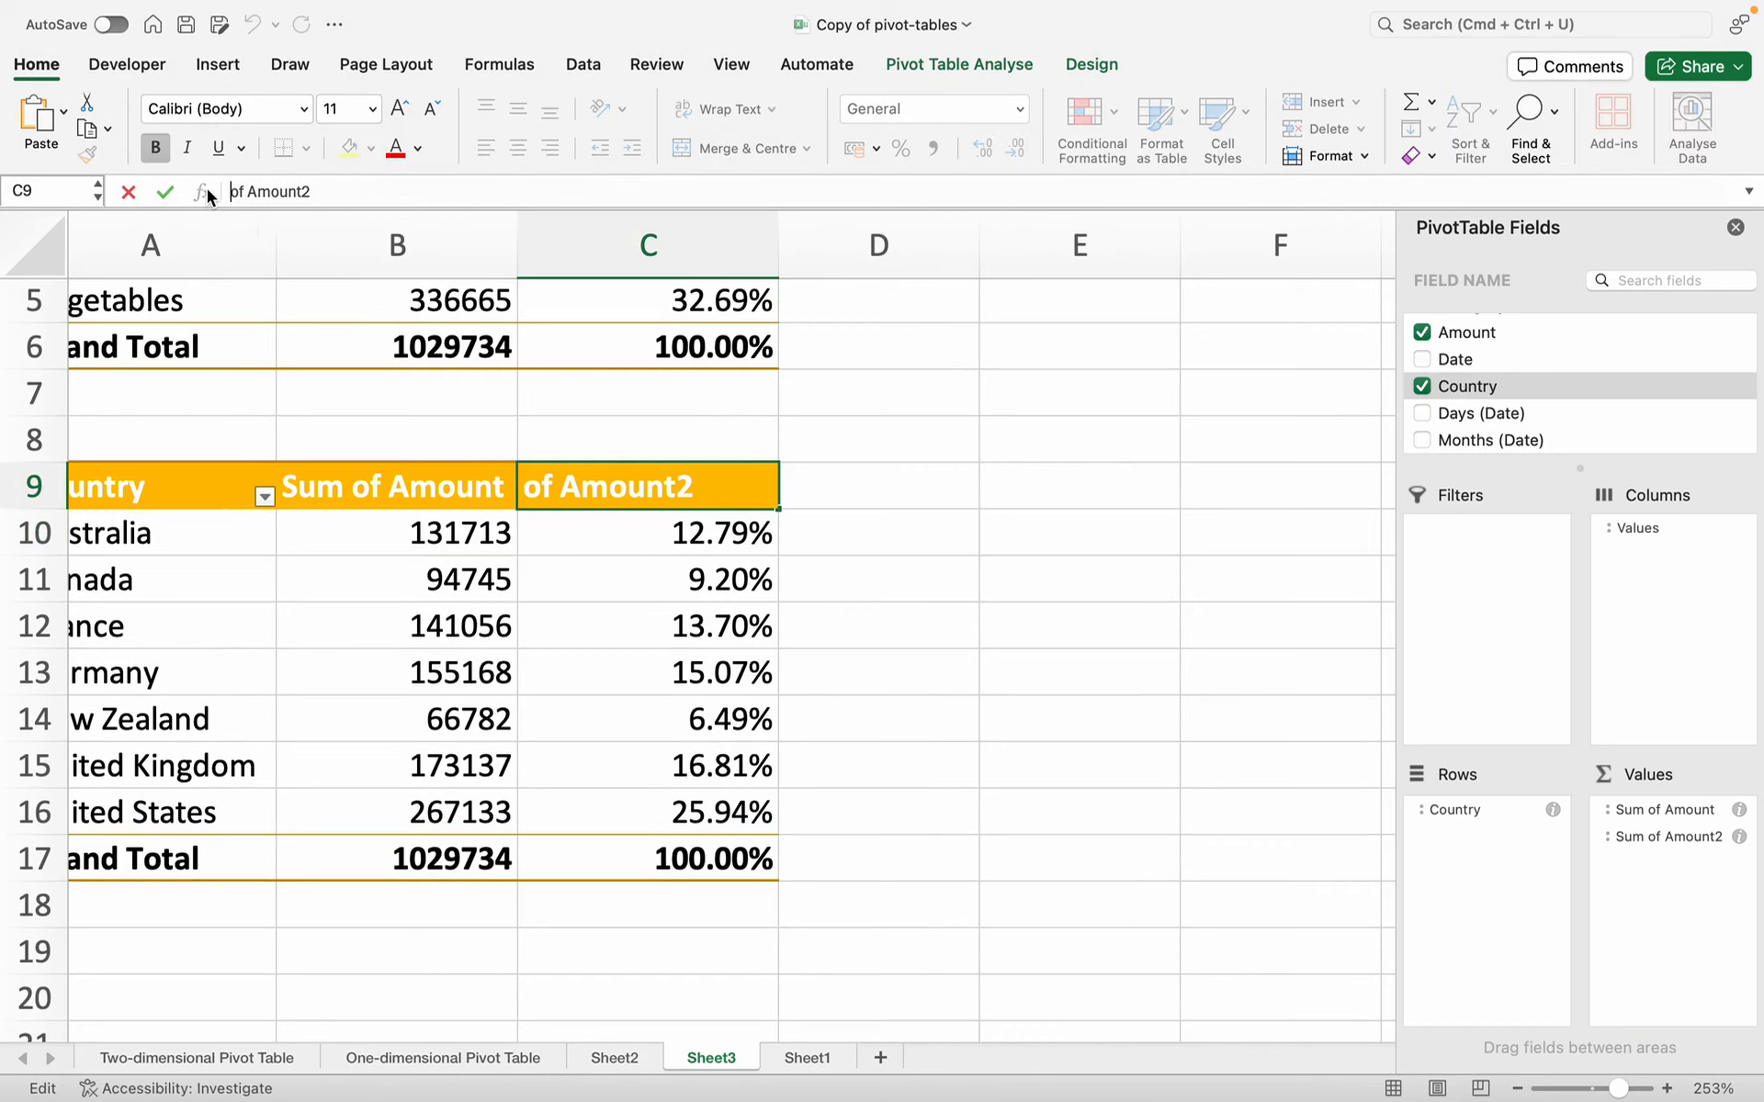
text(Percne)
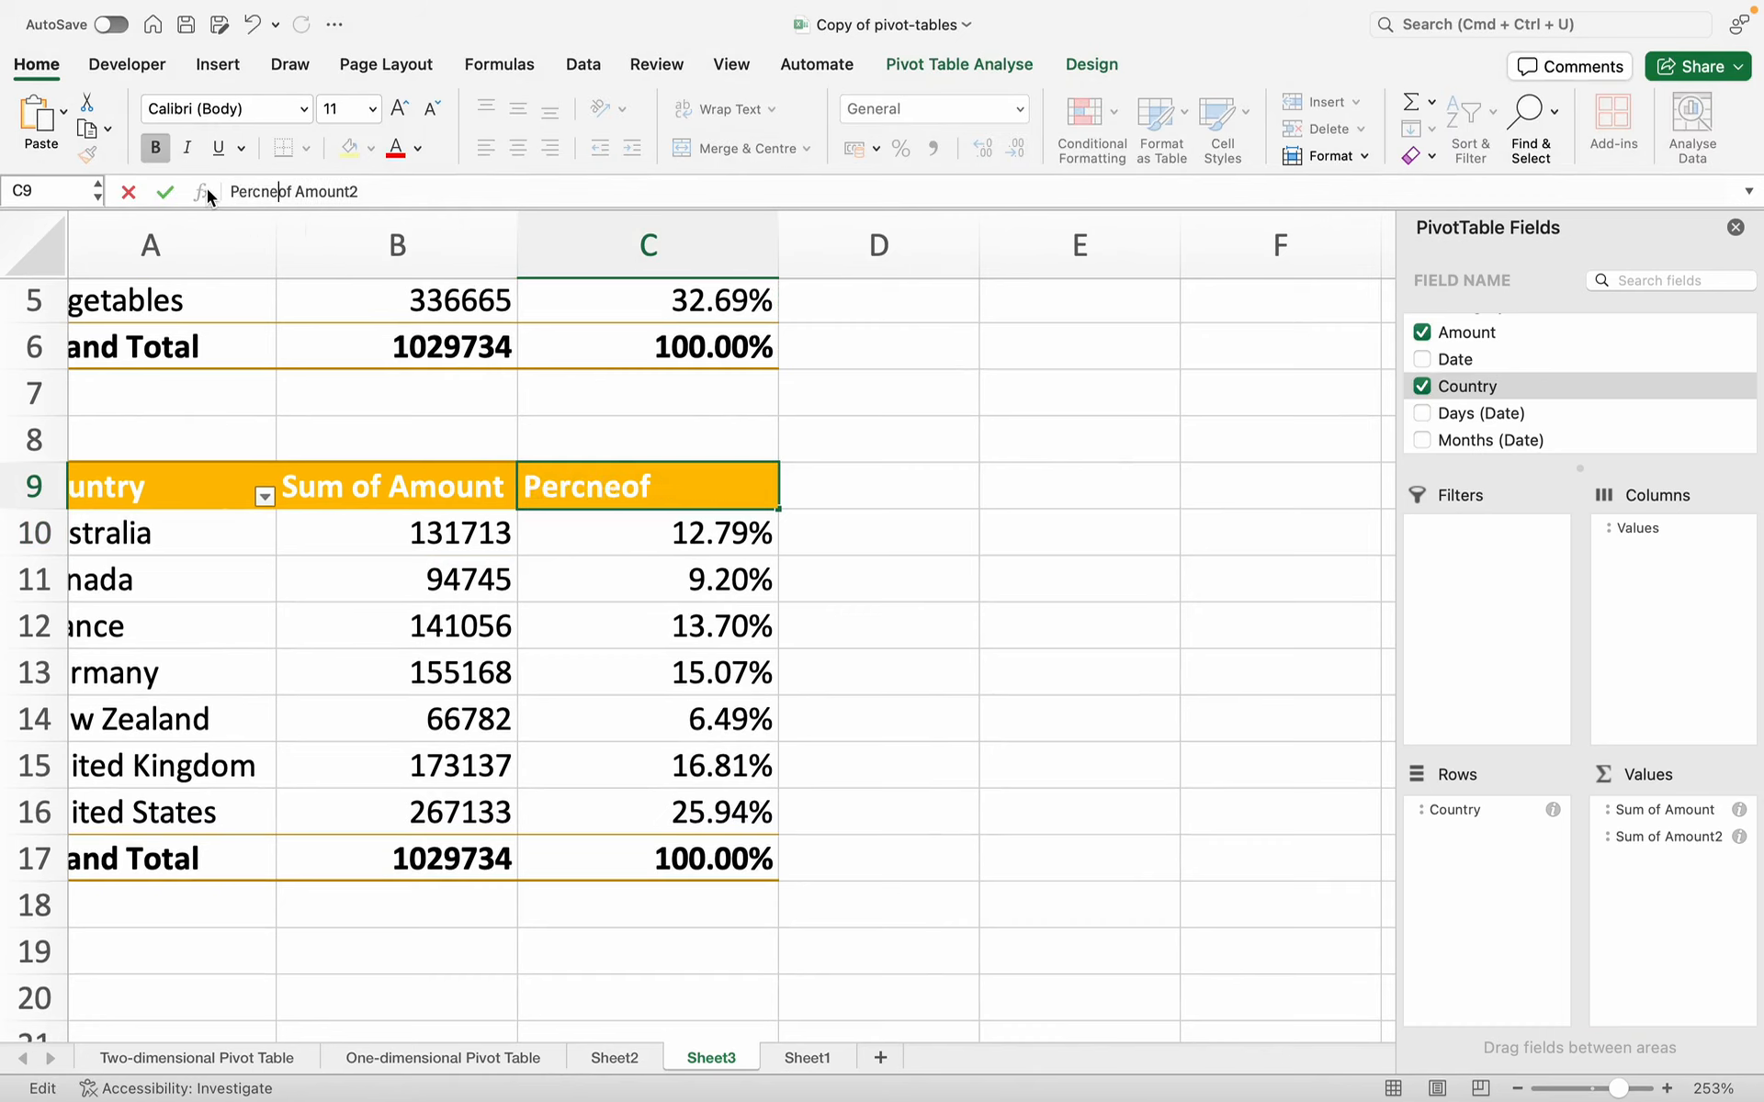
key(BackSpace)
key(BackSpace)
text(entage)
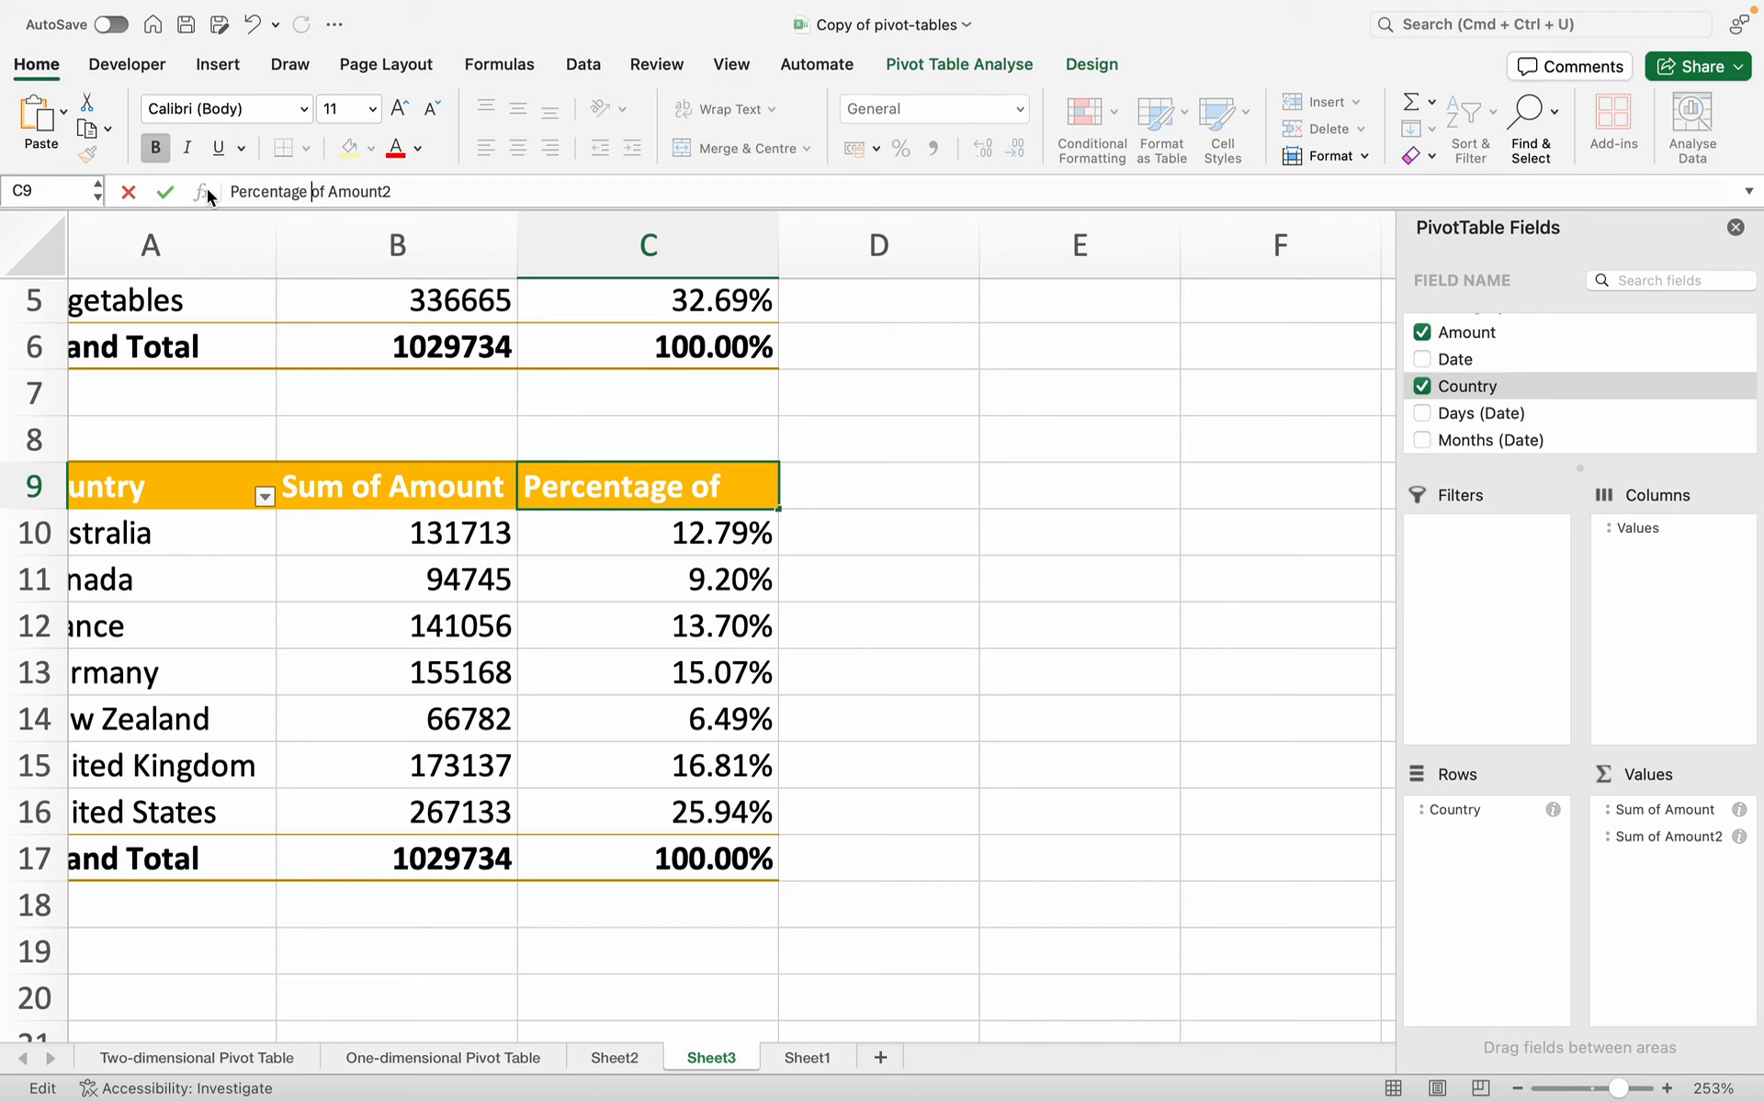
click(402, 201)
key(BackSpace)
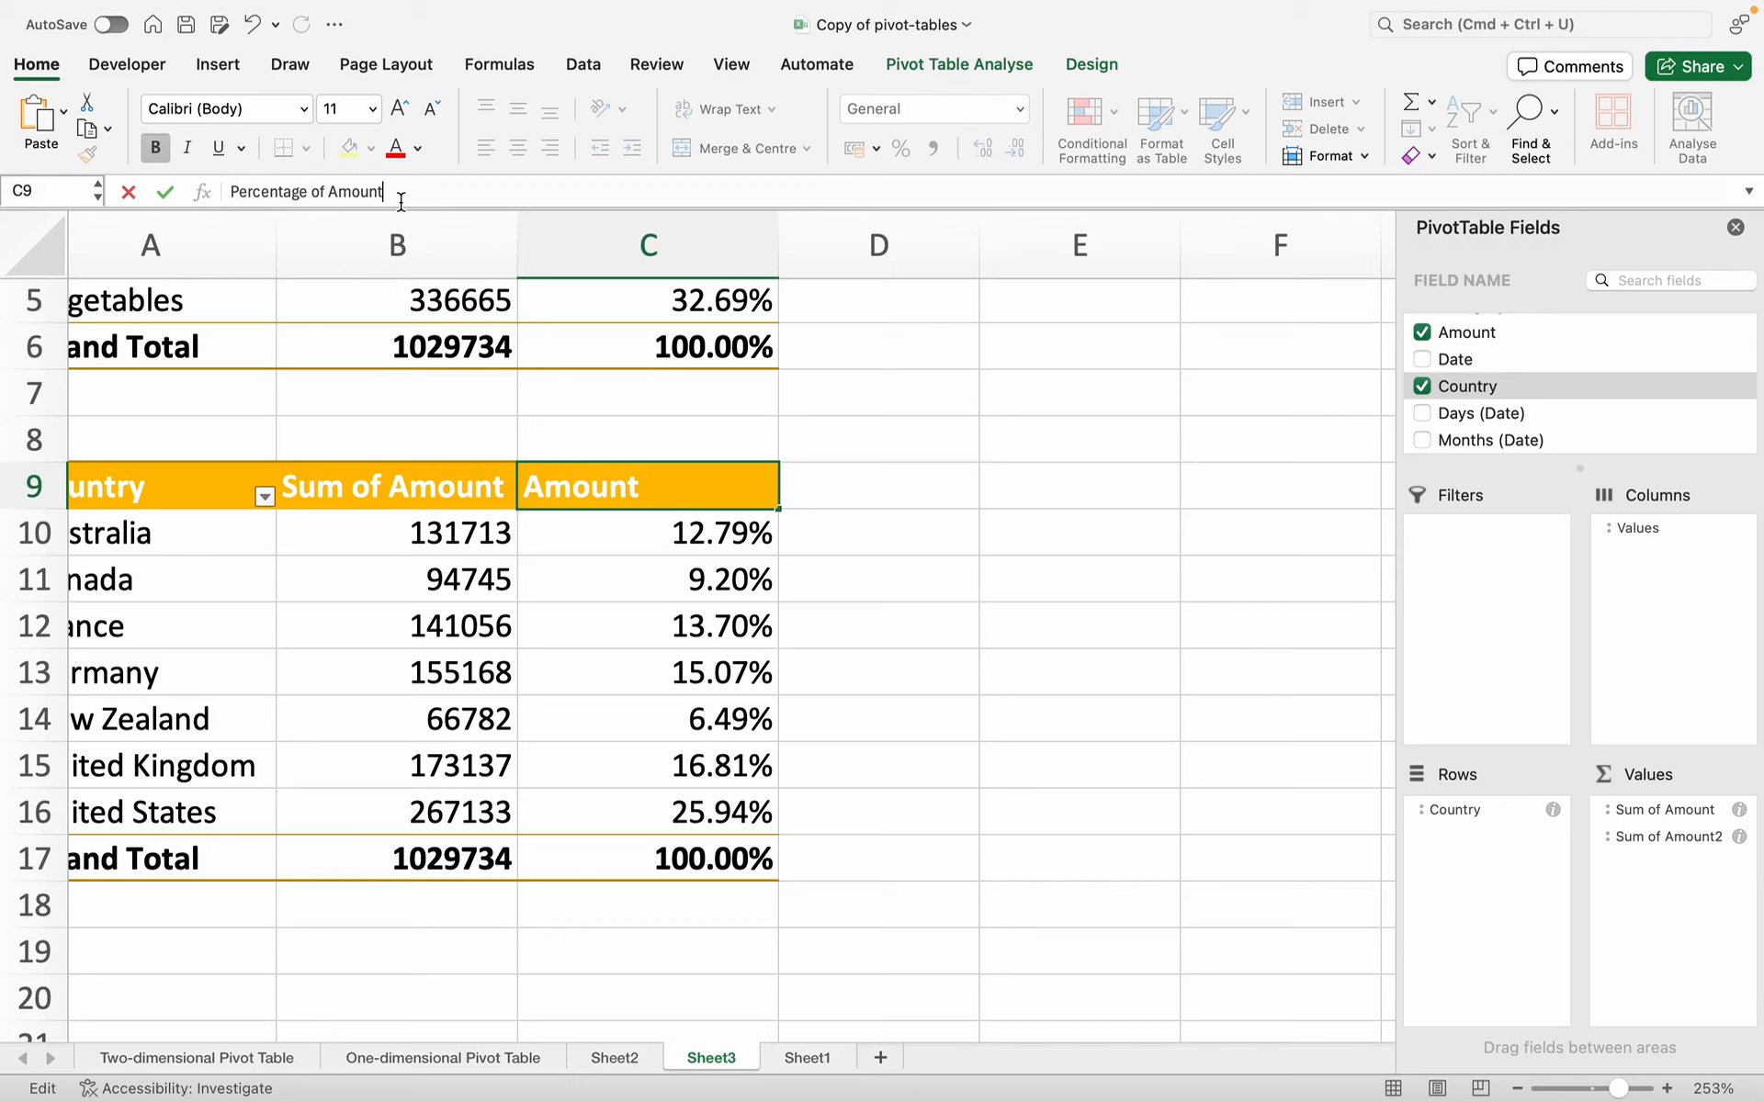
click(1023, 758)
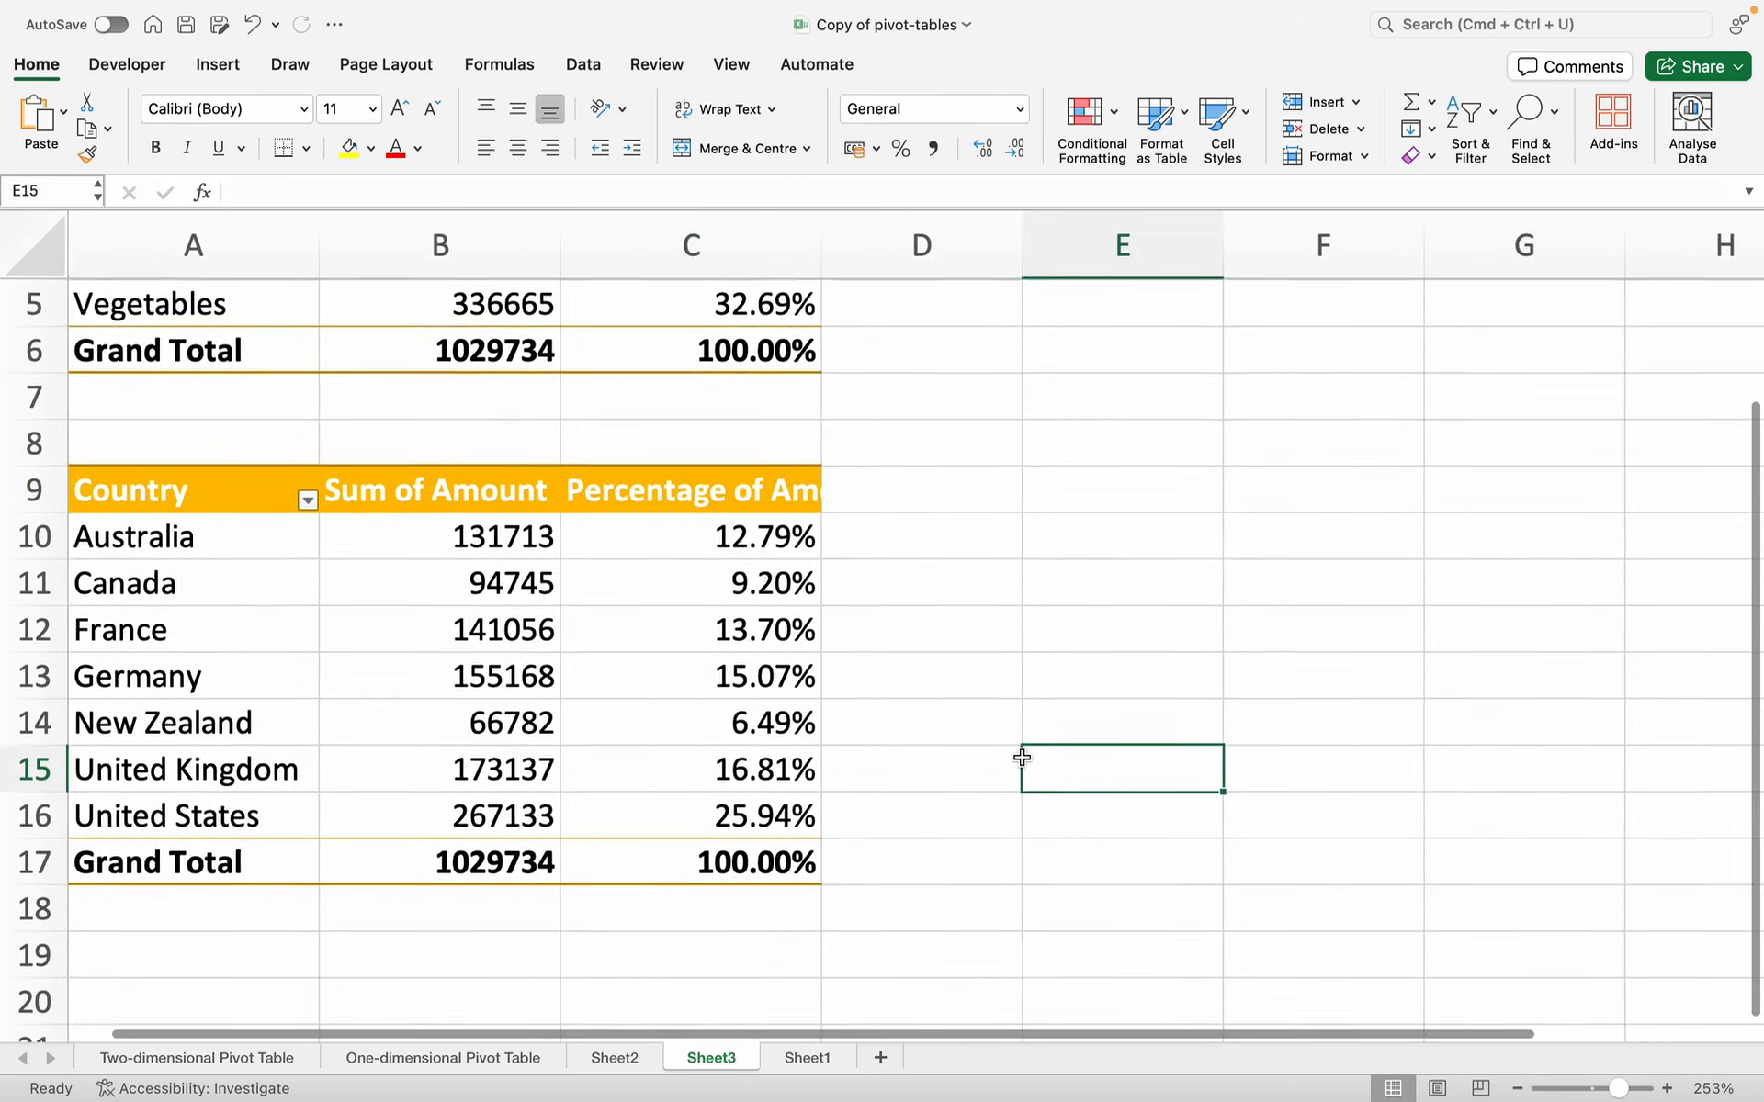
- Apply the blue Medium pivot table style to the Country pivot table
scroll(1022, 759, down, 7)
click(81, 497)
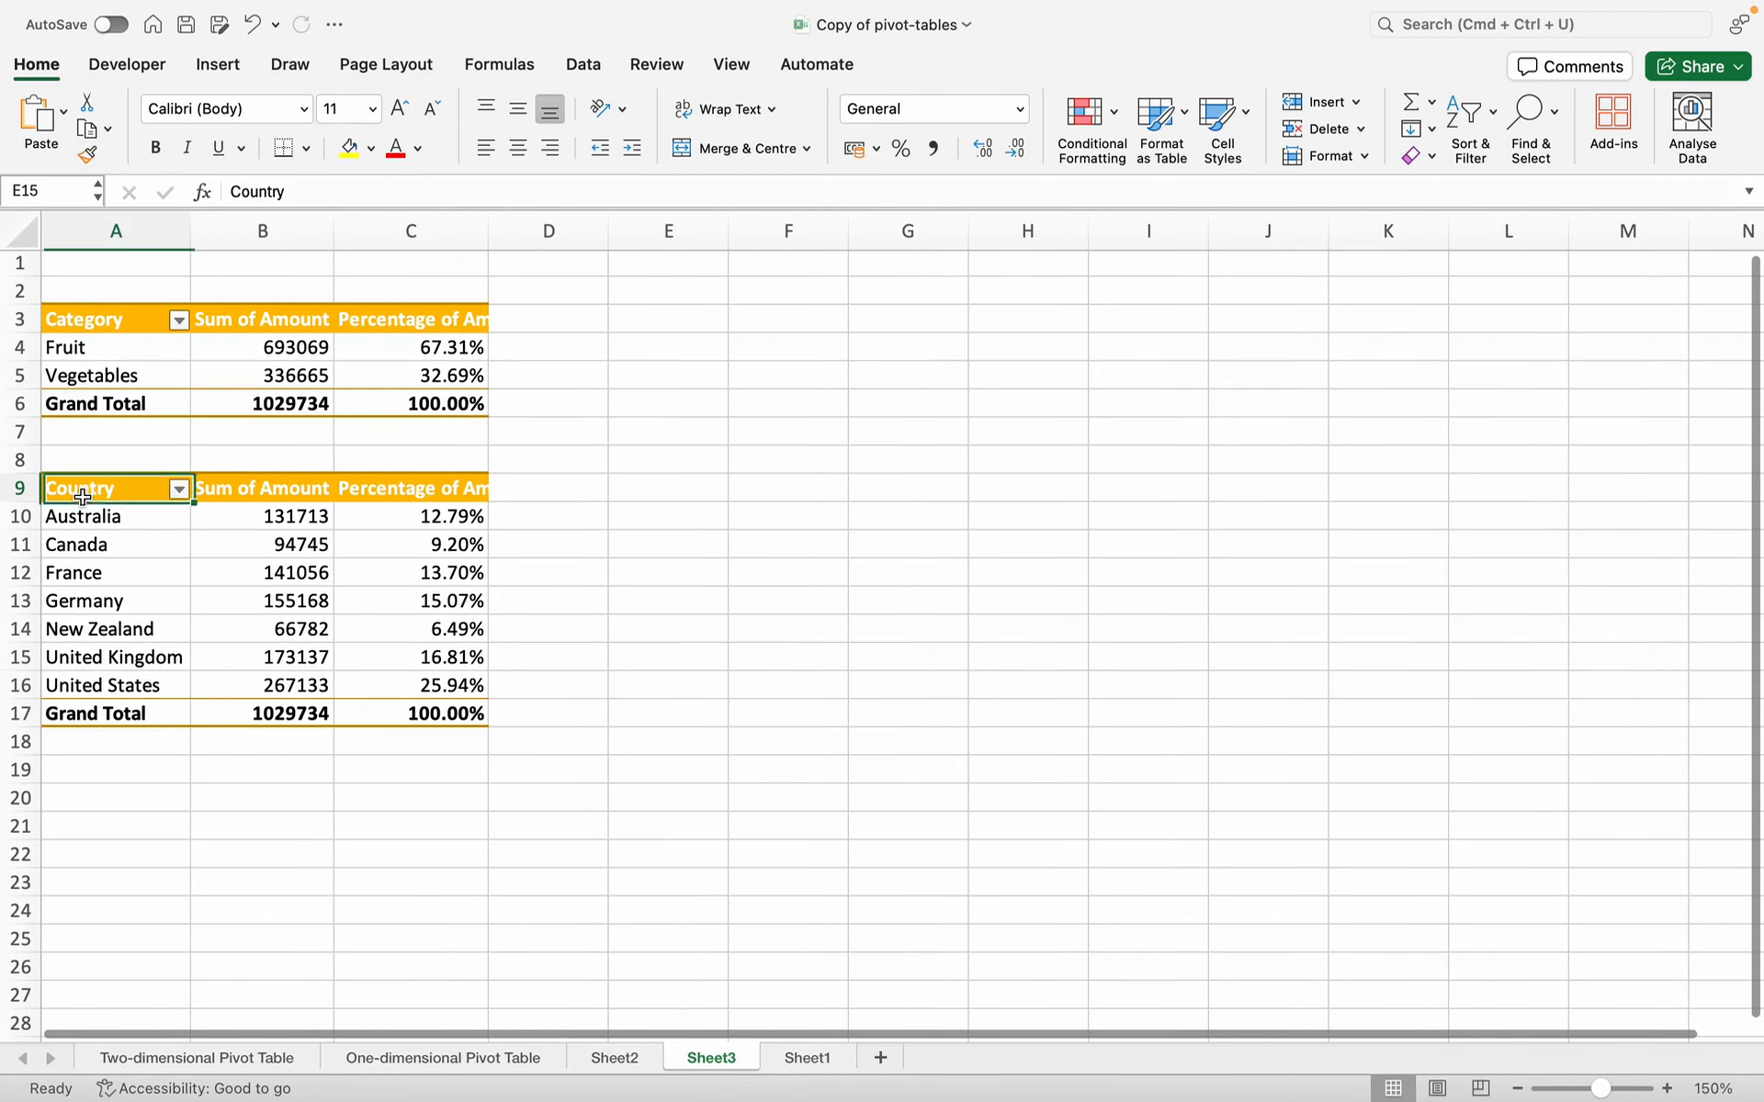
click(1082, 71)
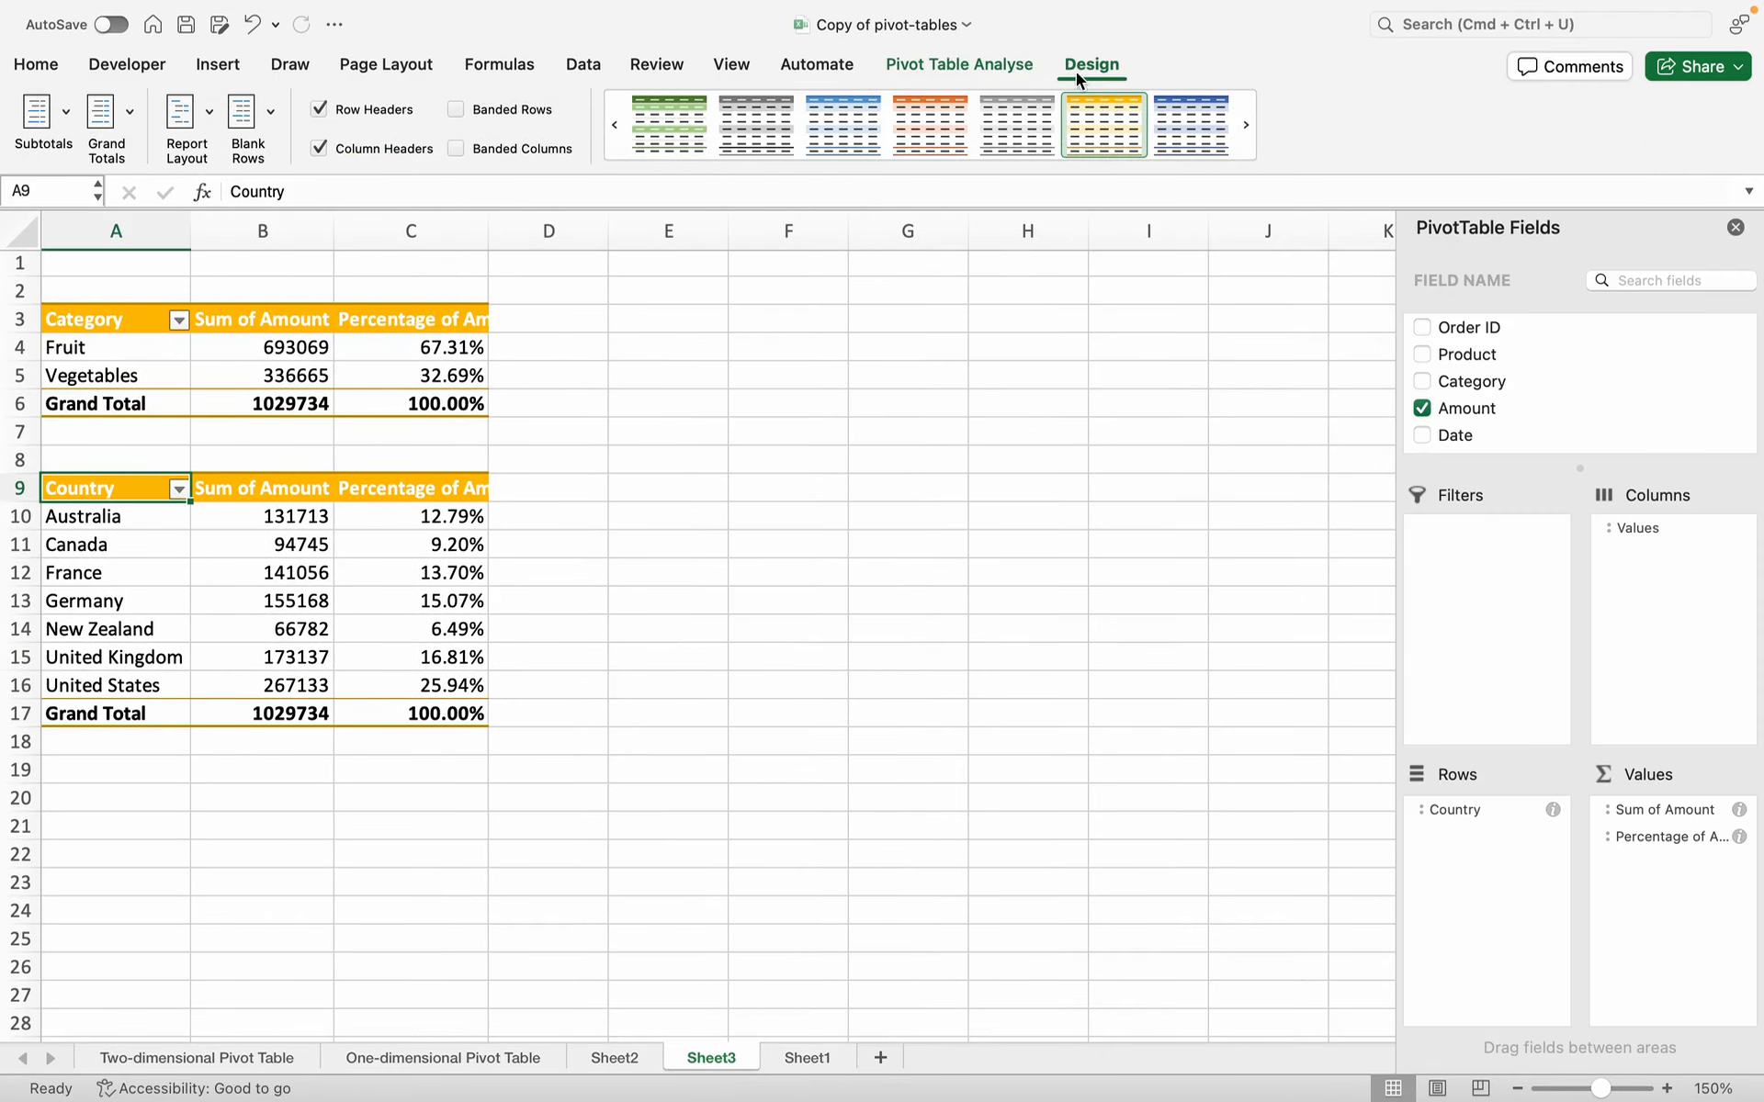
click(1191, 126)
- Copy the whole Country pivot table, A9:C17, and paste it at A22
scroll(272, 715, down, 1)
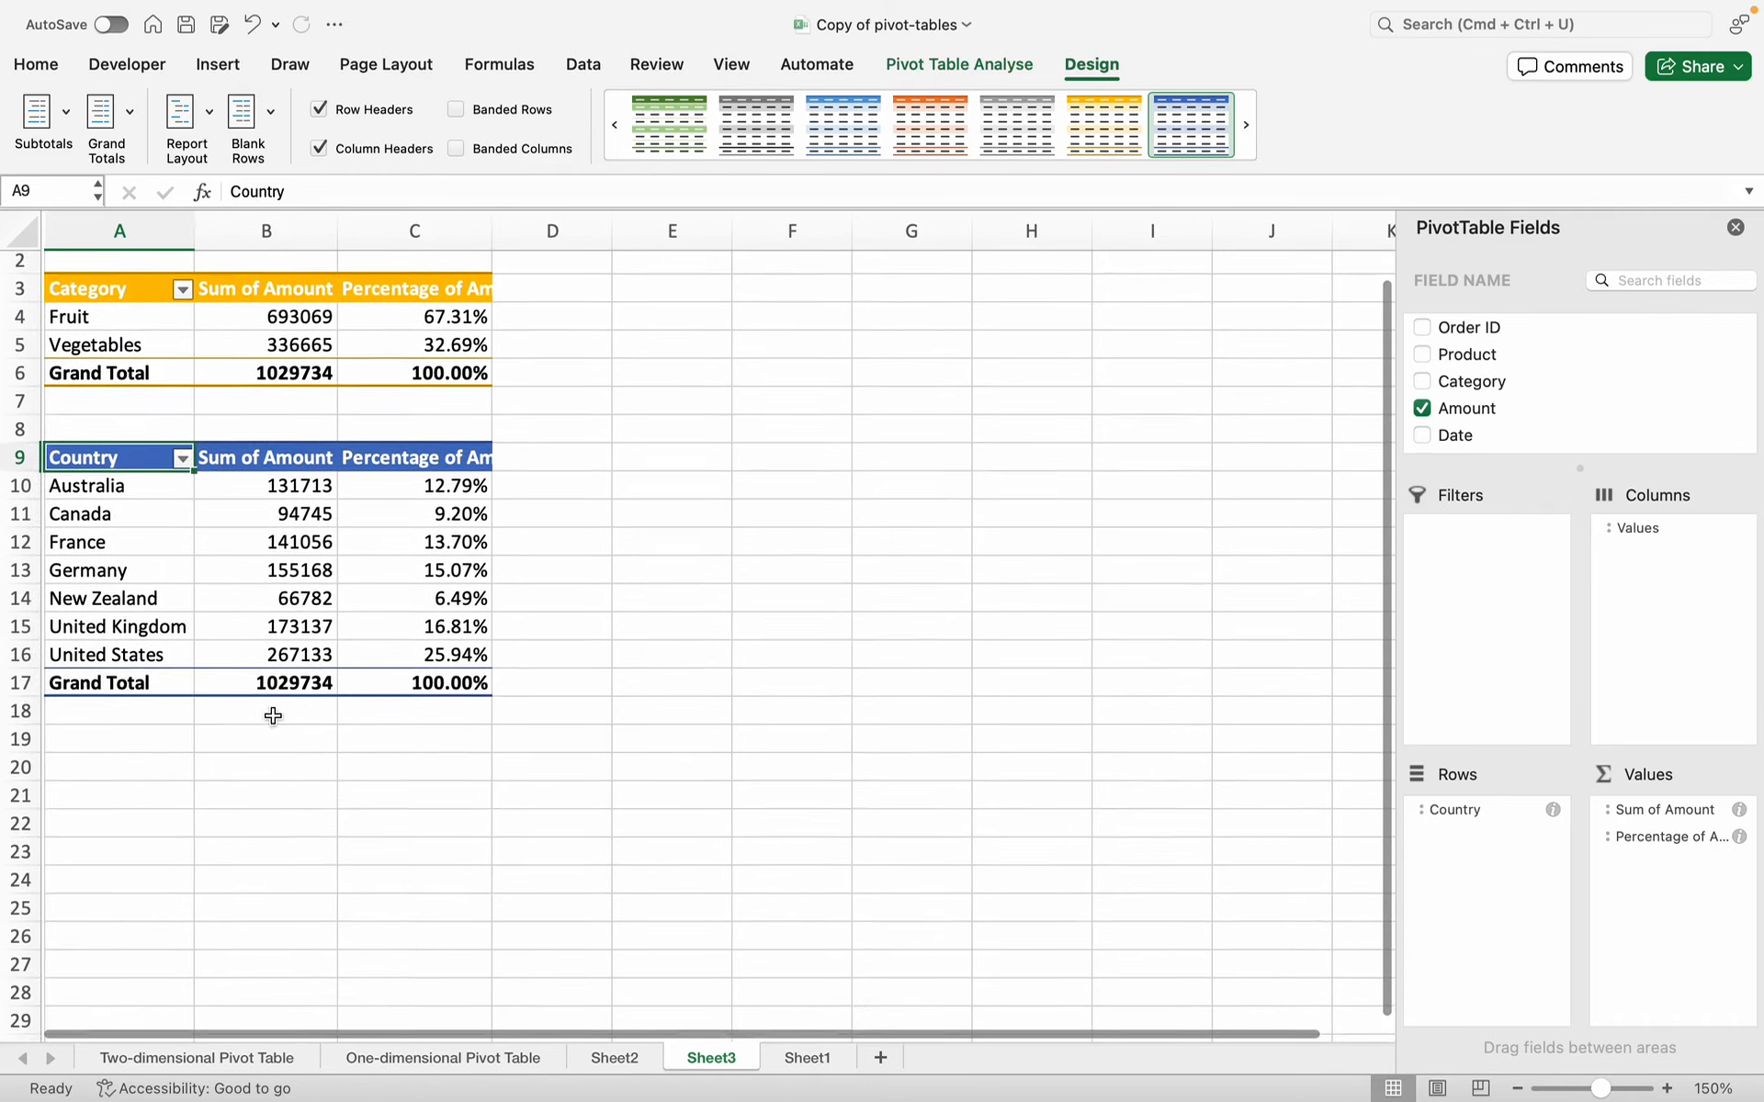
drag(96, 463, 464, 688)
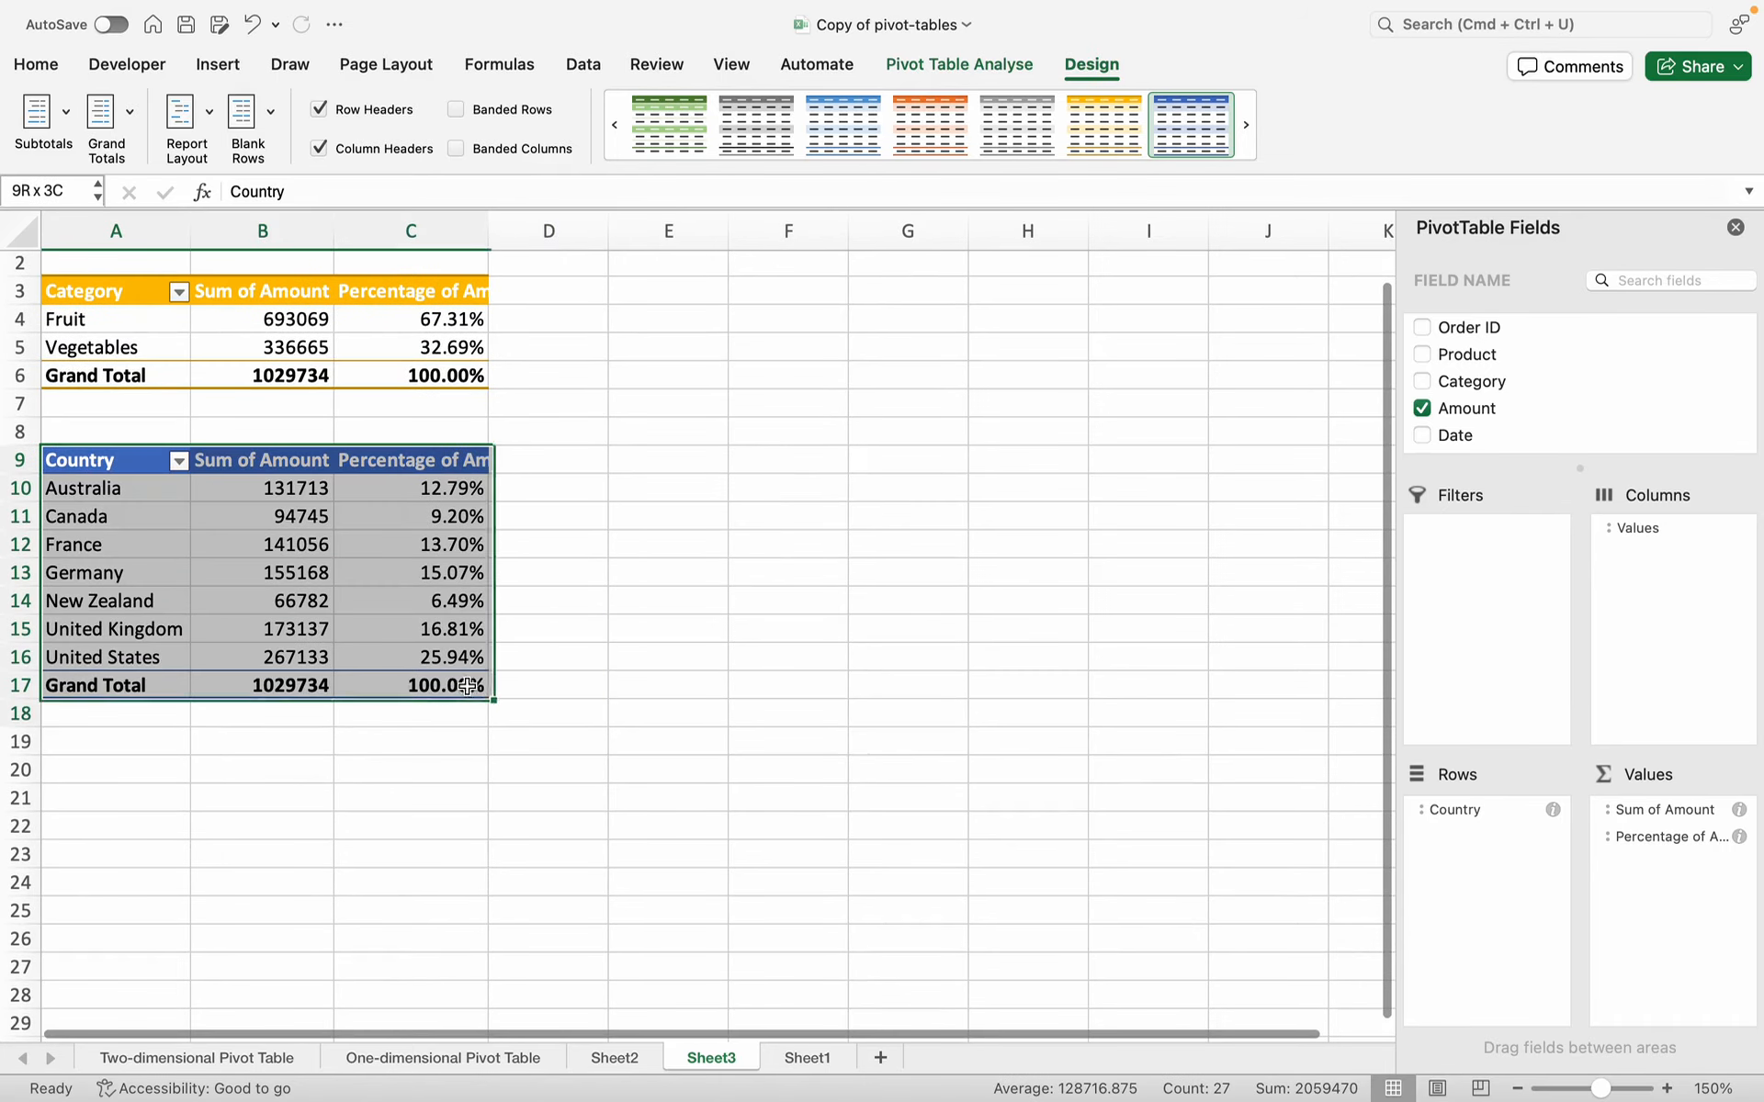
key(cmd+c)
click(183, 833)
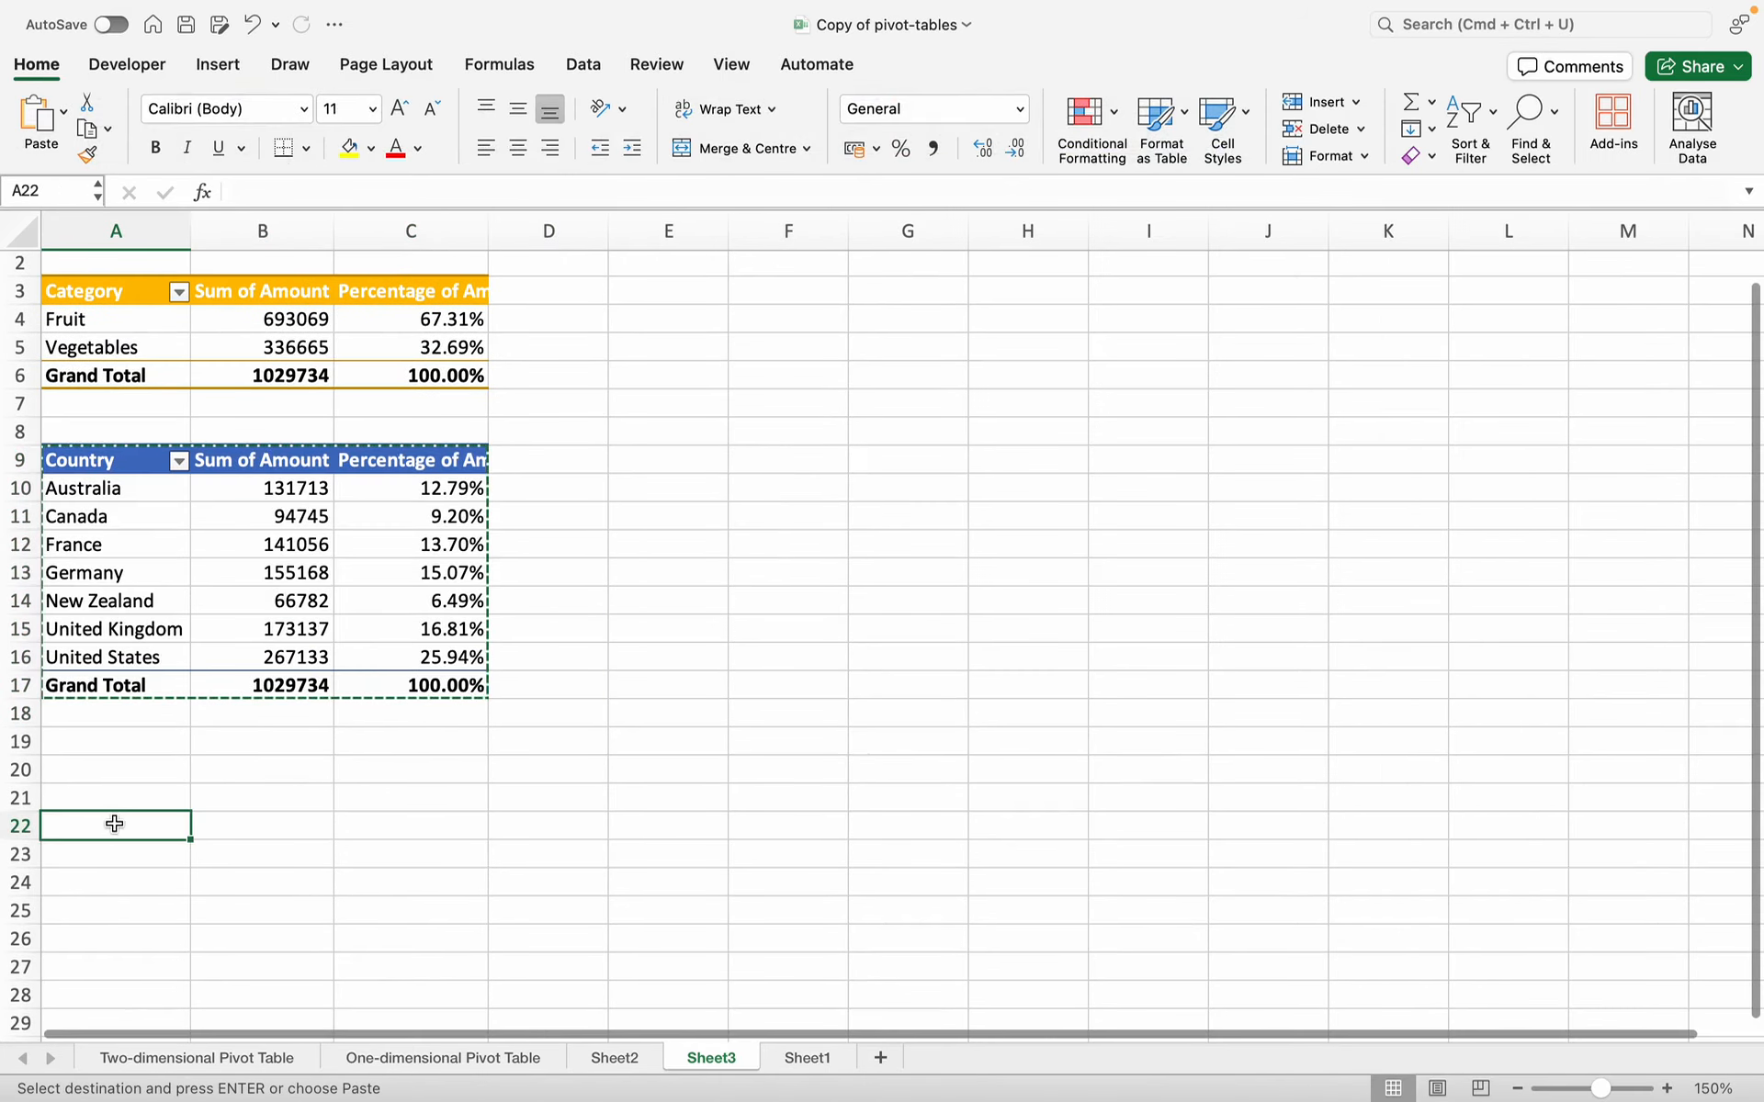
key(cmd+v)
- Add the Date field to the rows of the pivot table copy at A22
scroll(115, 832, down, 4)
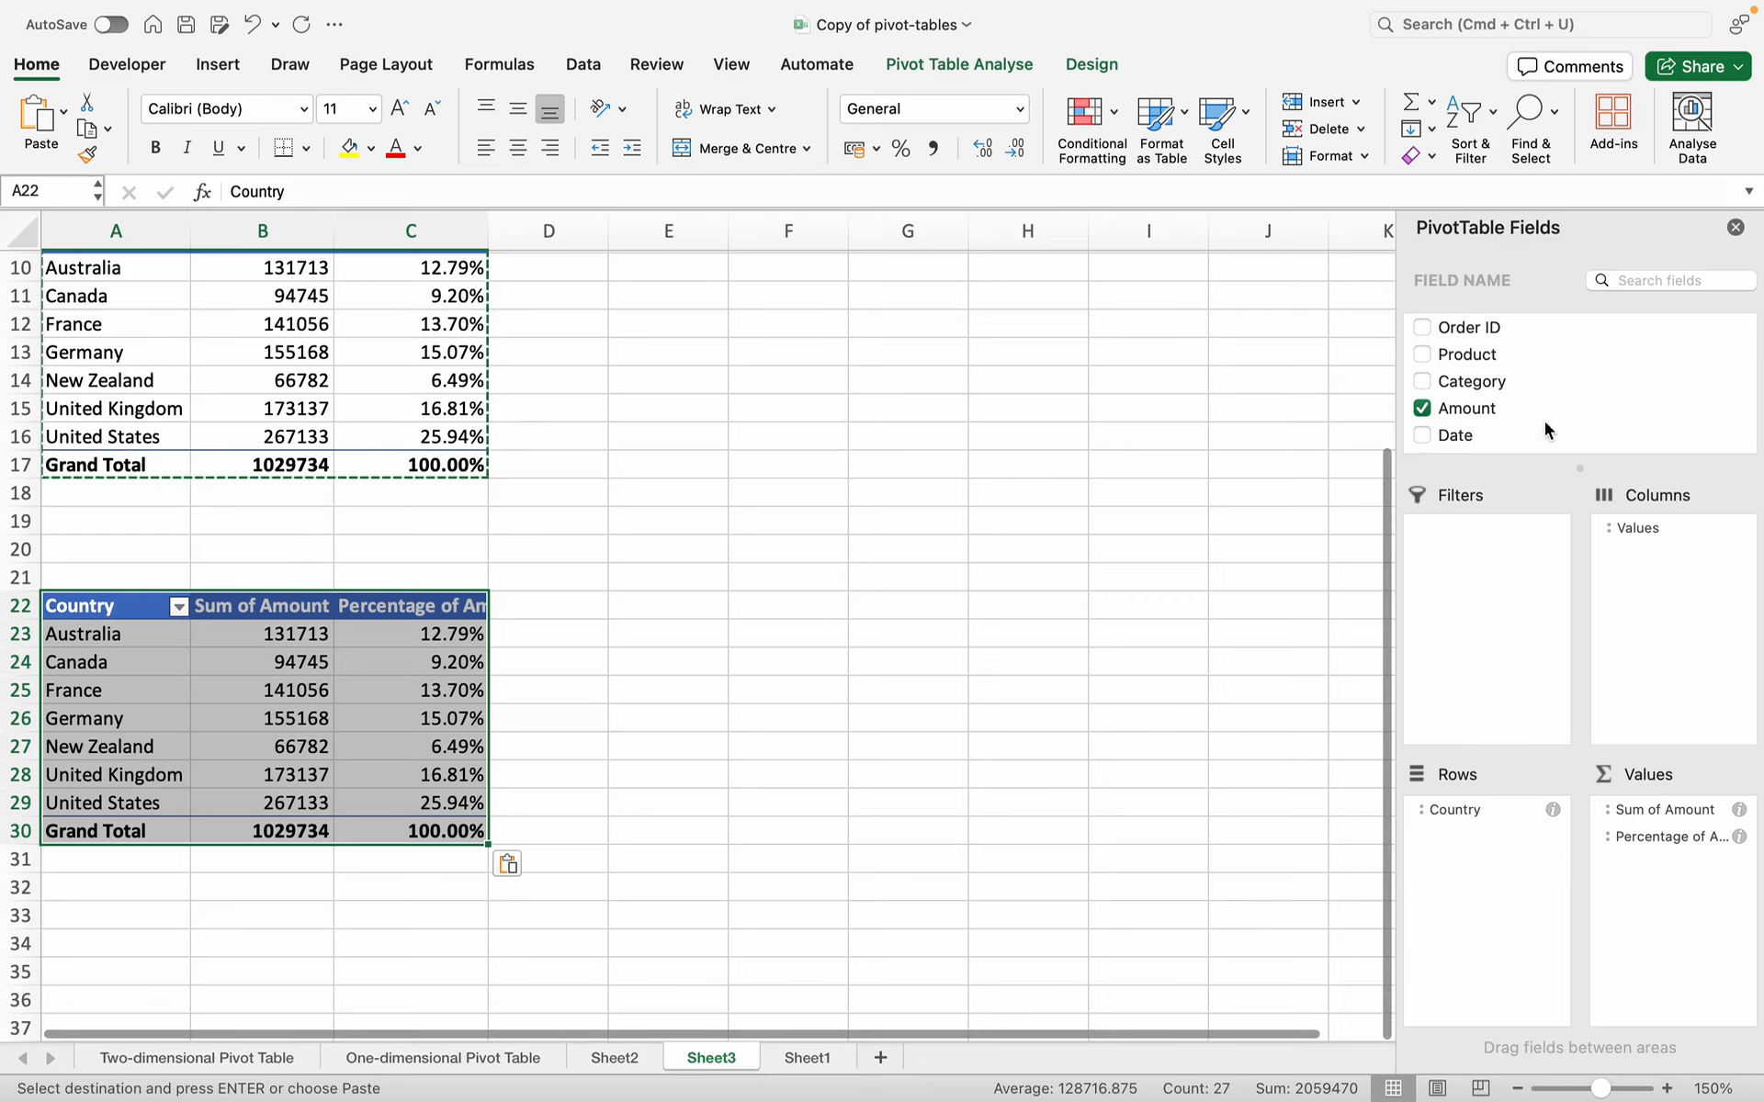
scroll(1463, 413, down, 1)
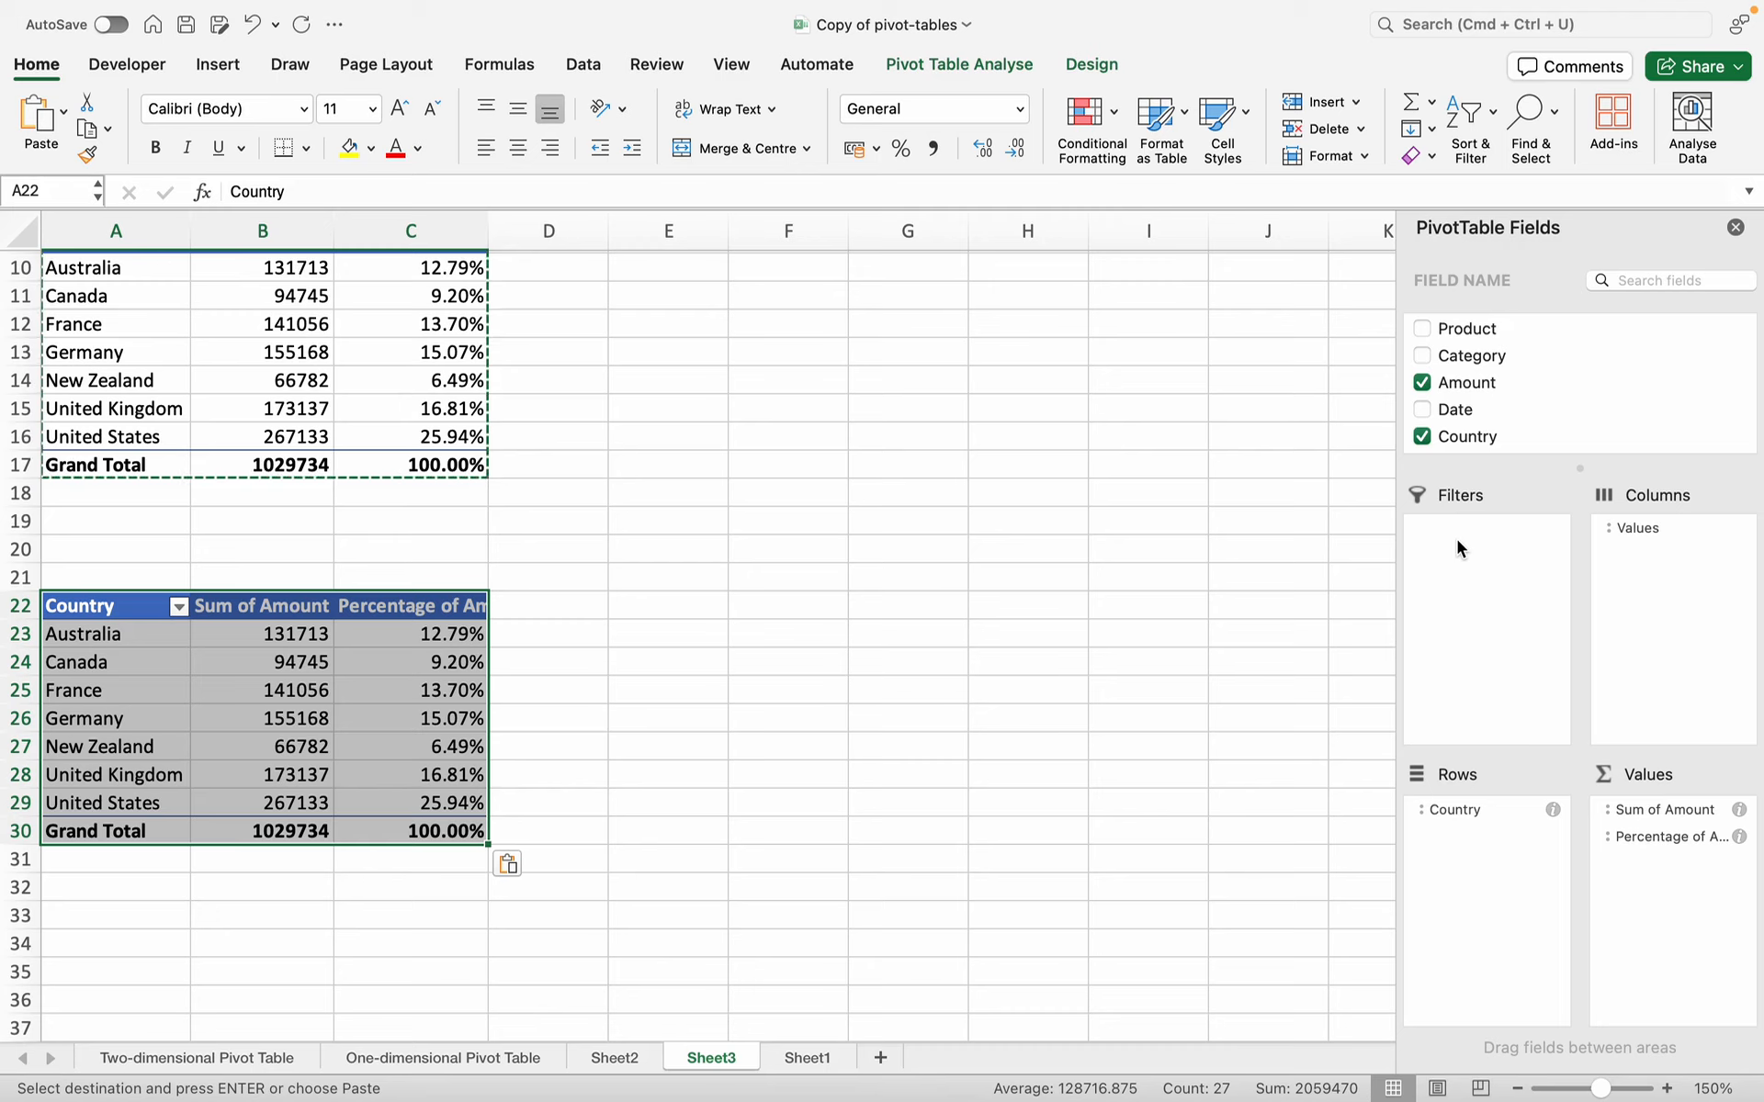
scroll(1428, 413, down, 2)
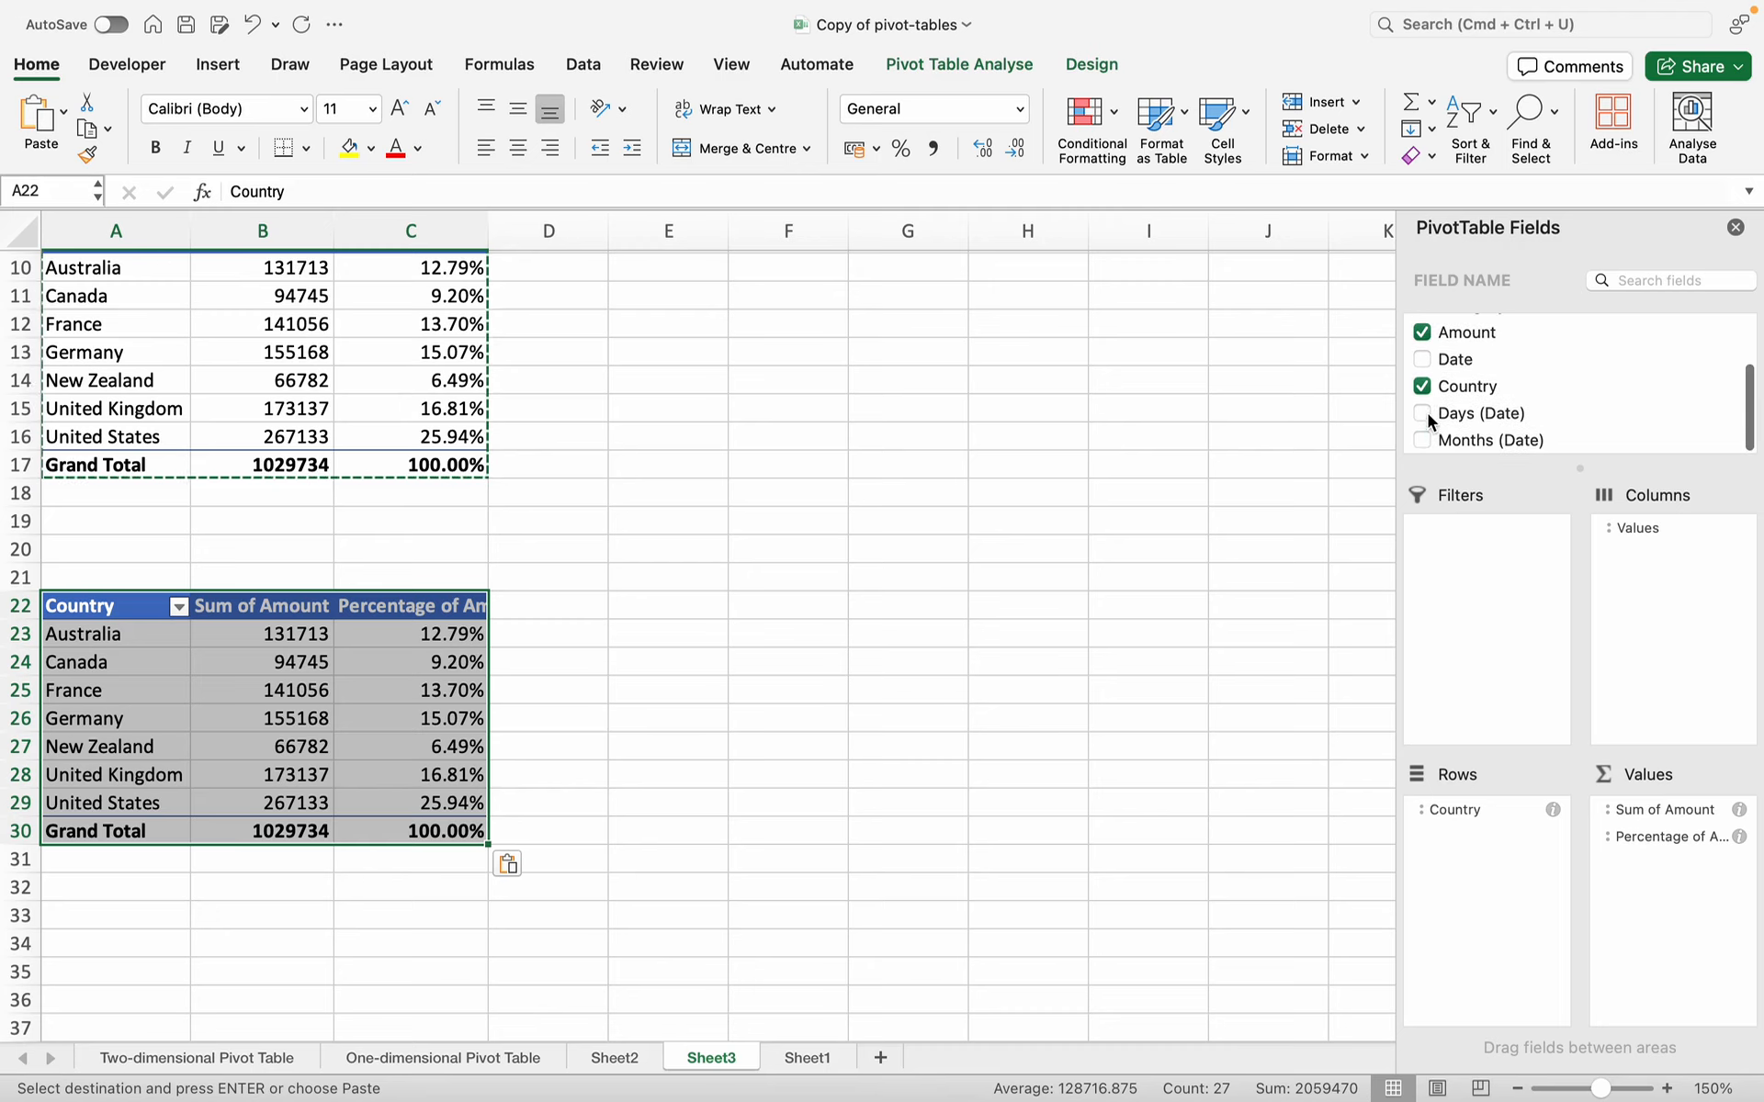
scroll(1435, 384, up, 1)
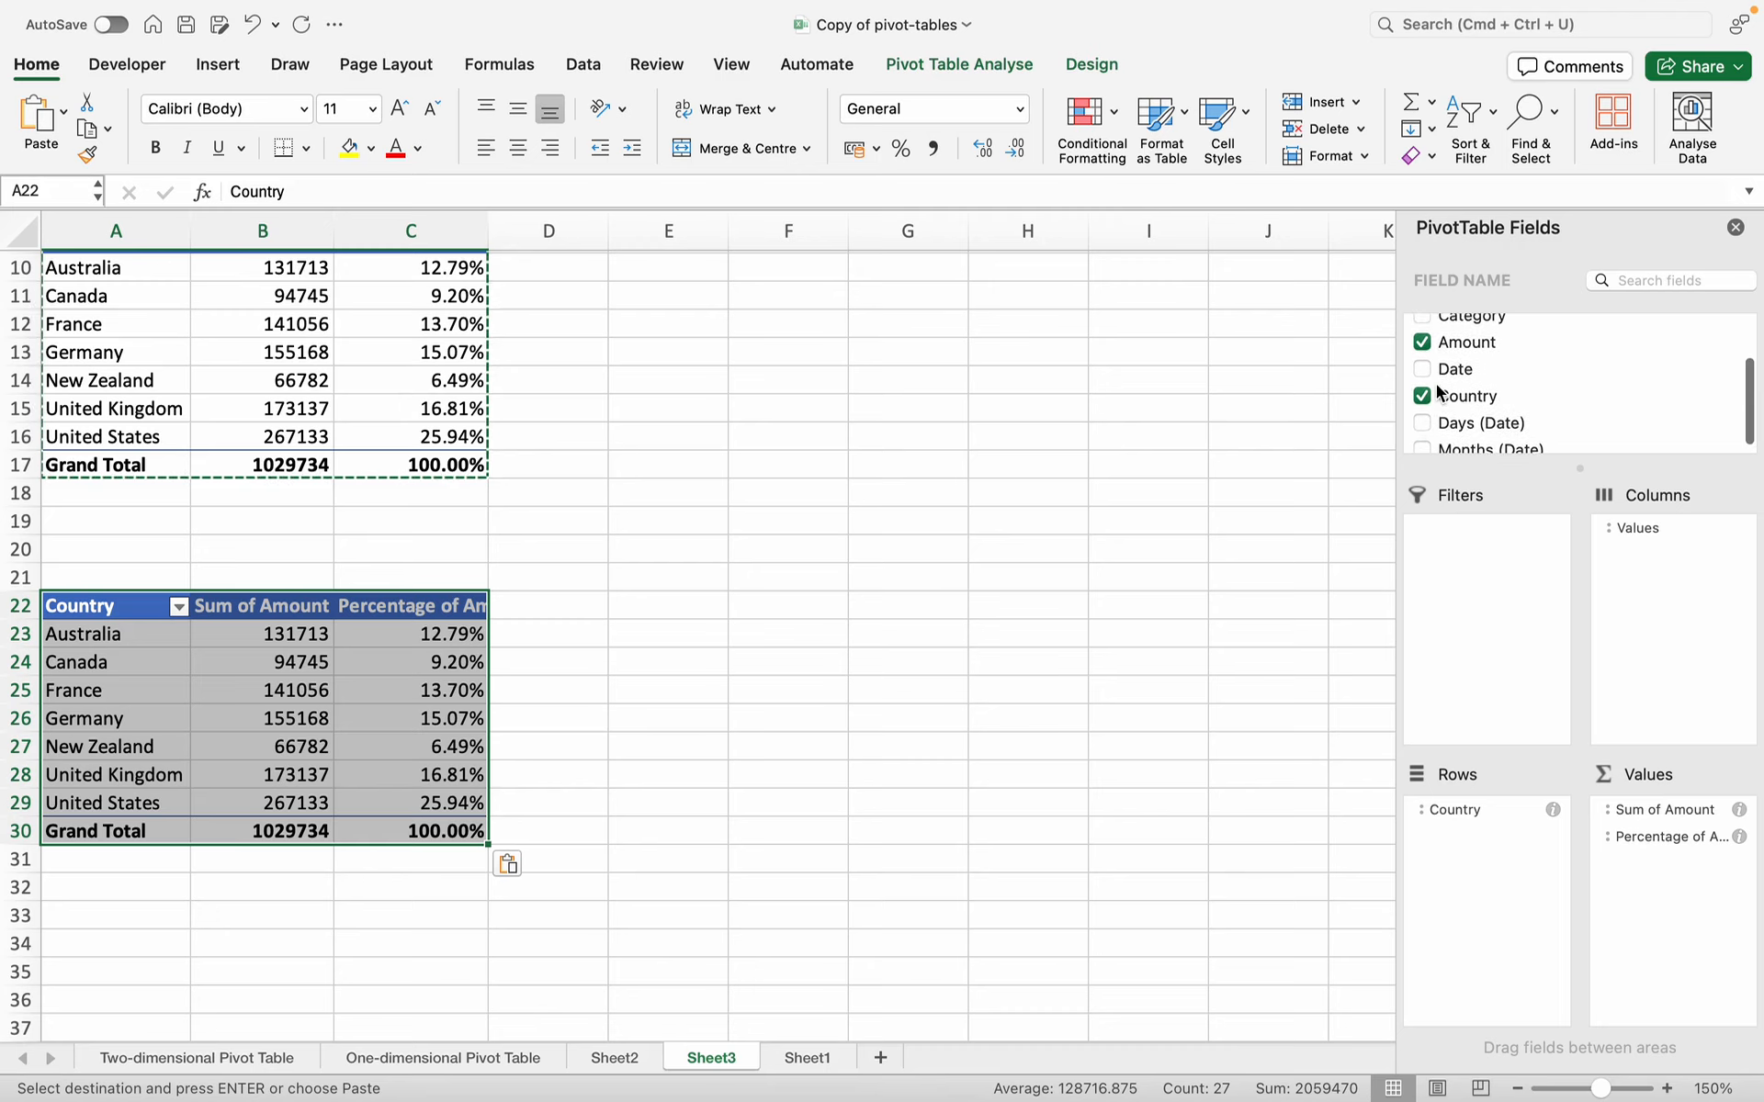
drag(1423, 367, 1503, 653)
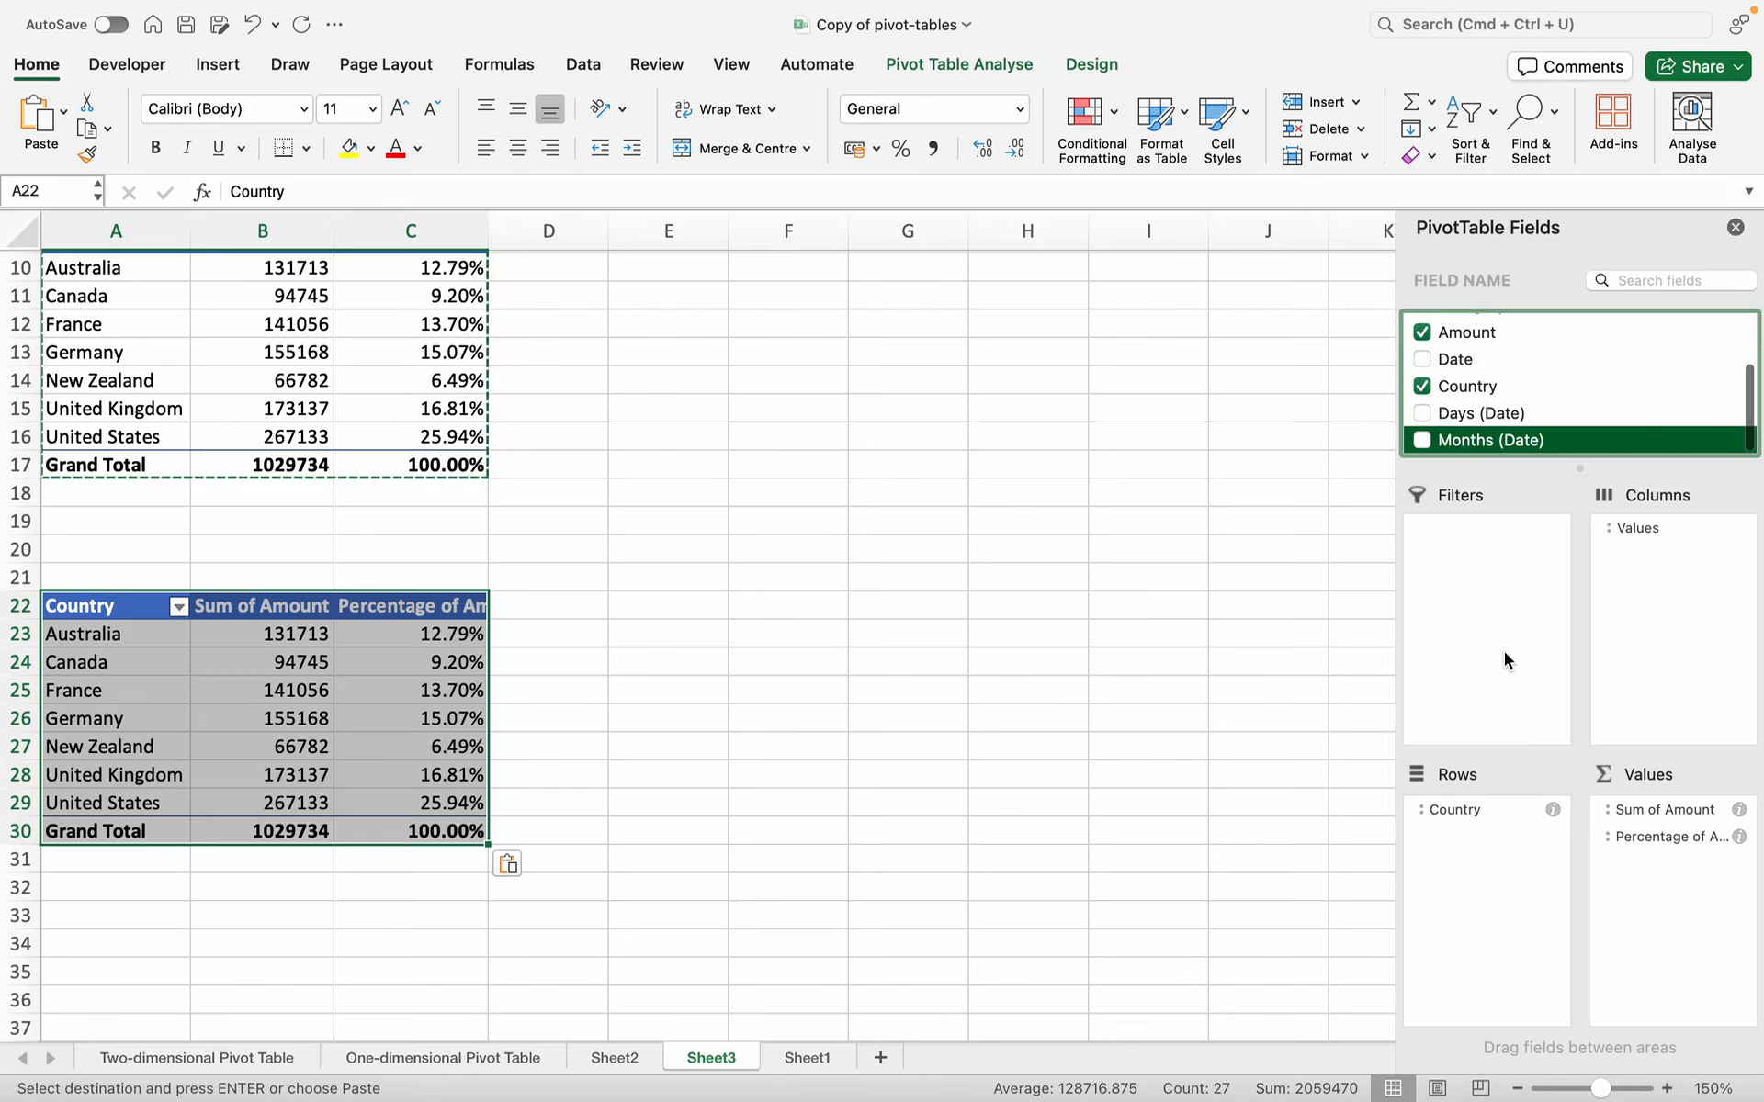
click(1421, 363)
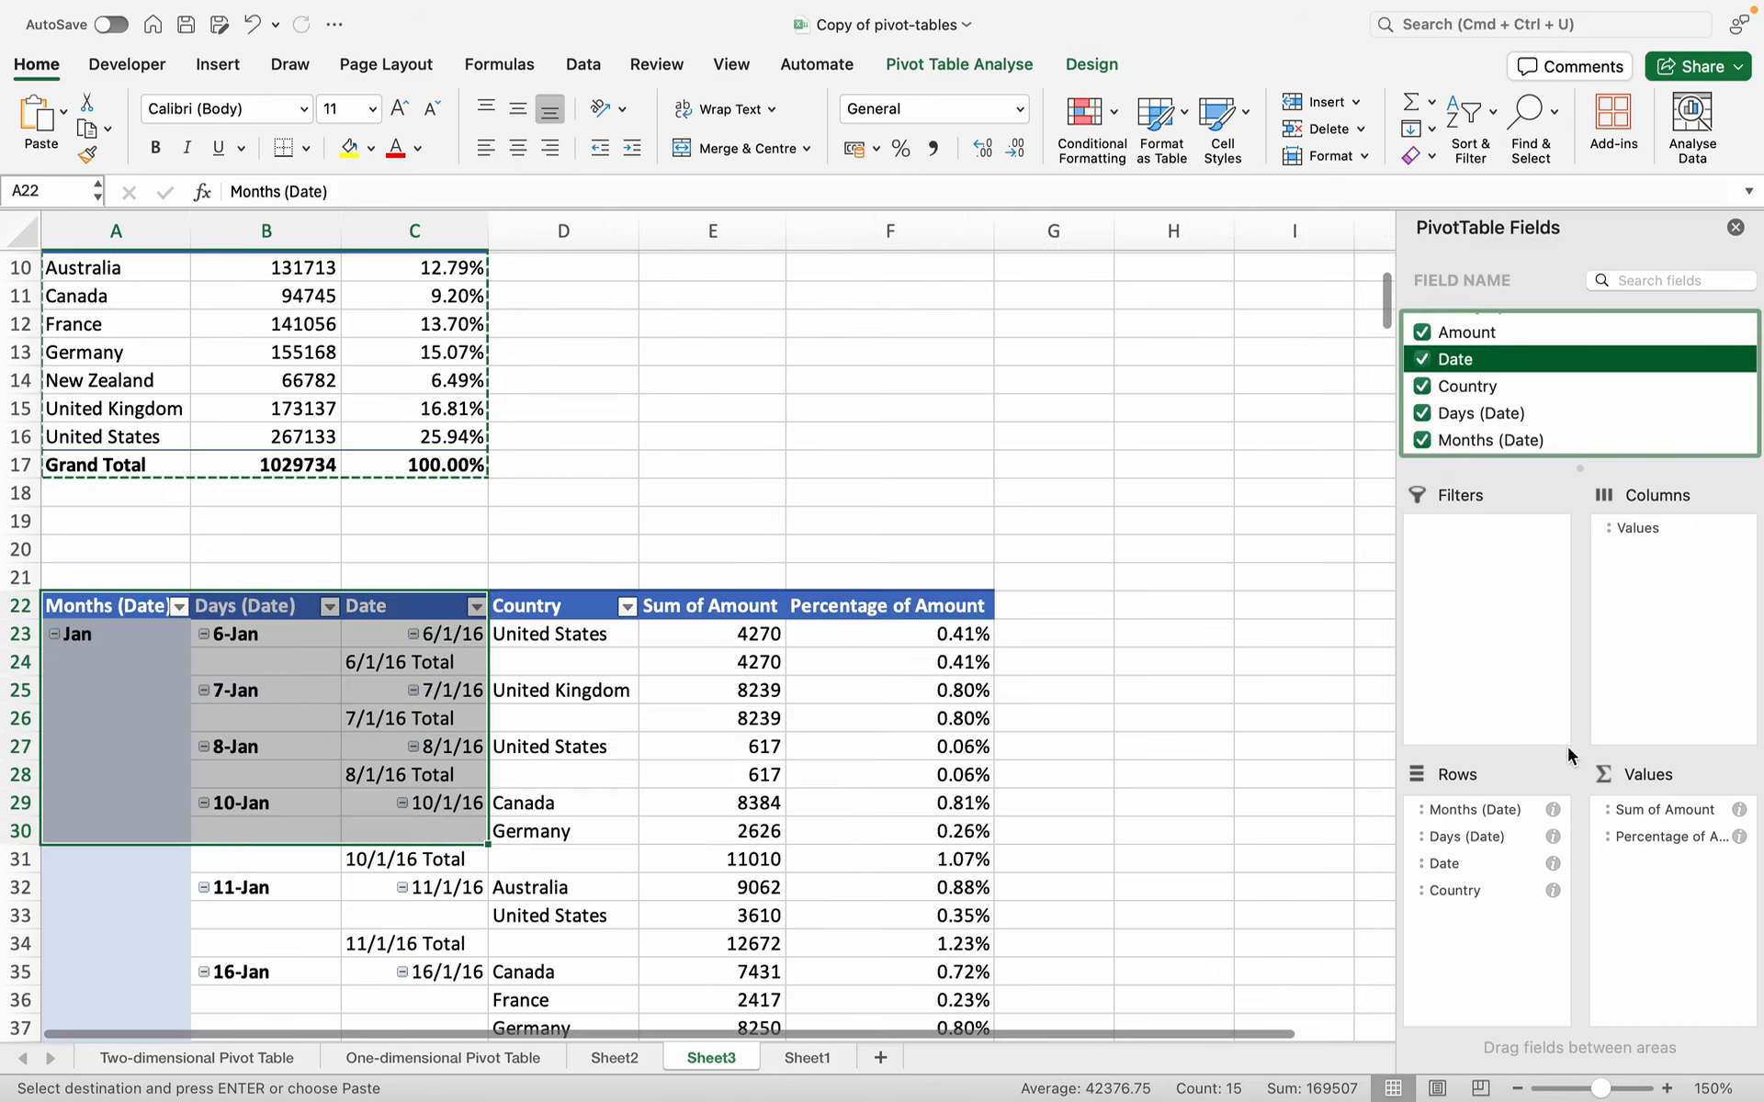
- Remove Days (Date) from the rows of the pivot table at A22 and move Date to its filters
drag(1453, 835, 1518, 413)
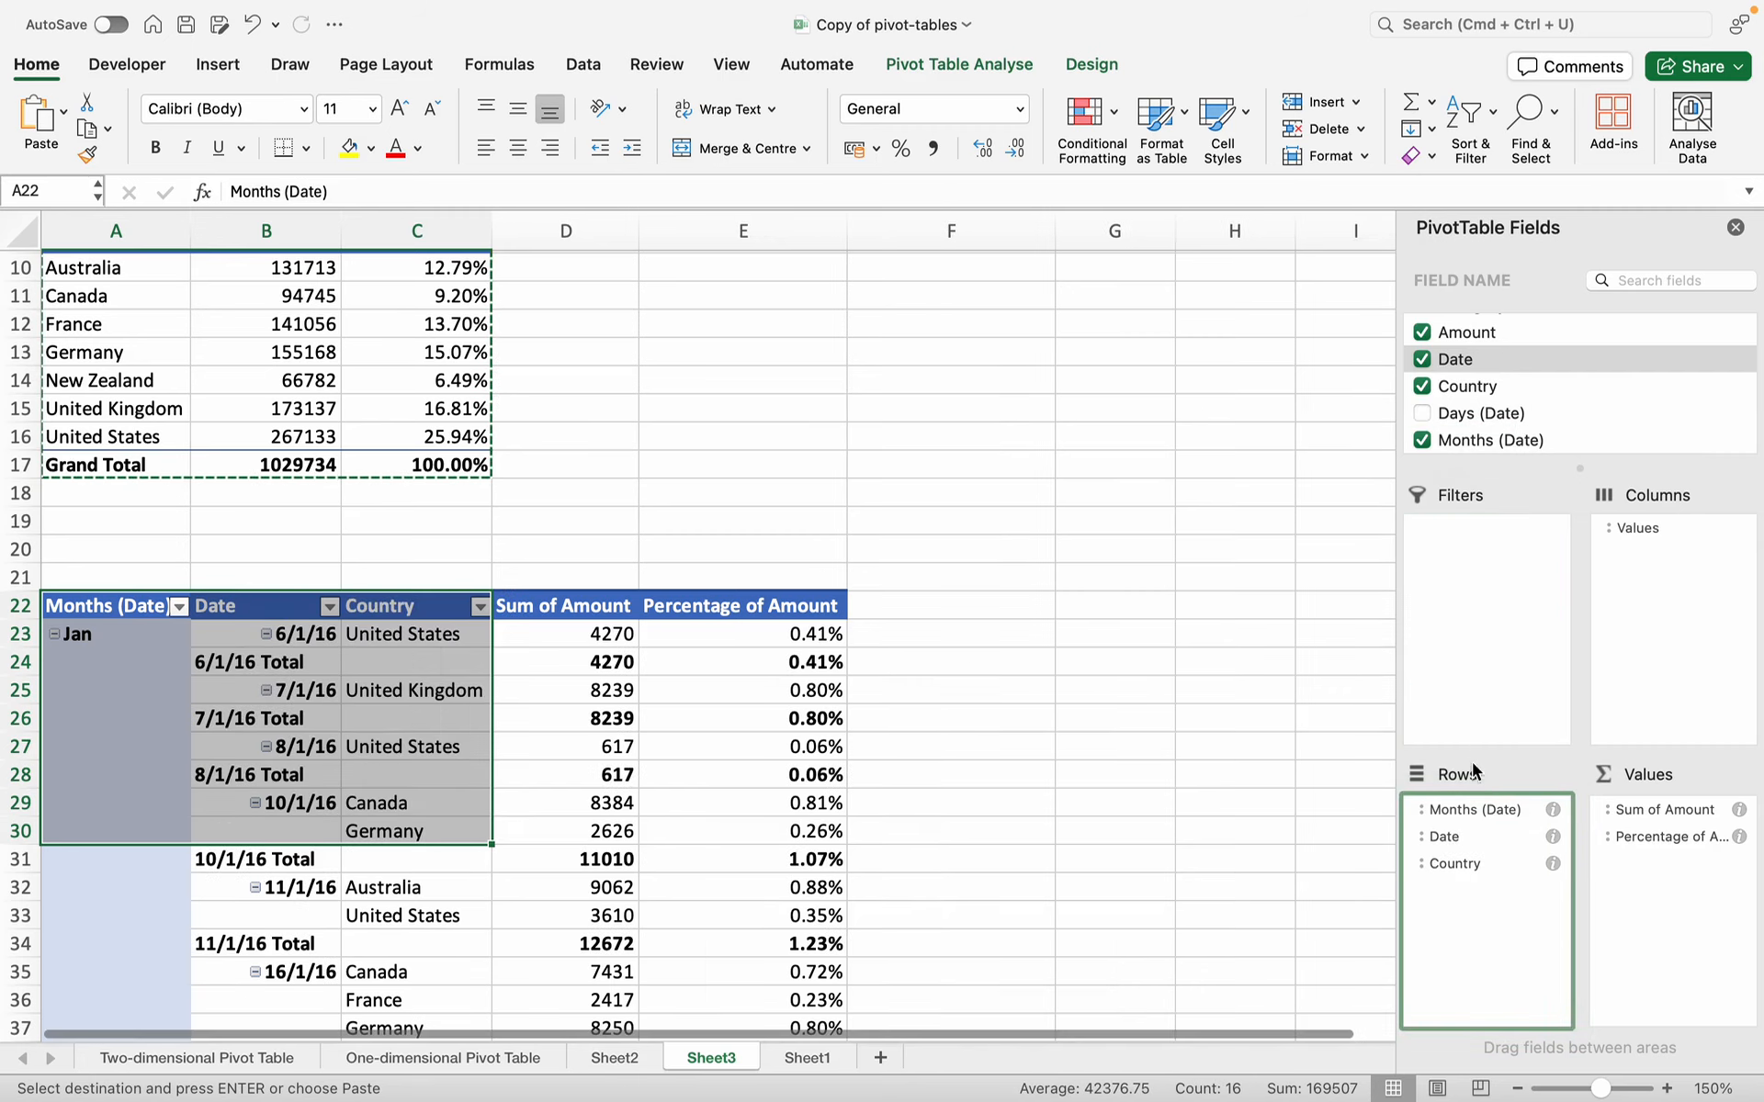
drag(1437, 840, 1463, 574)
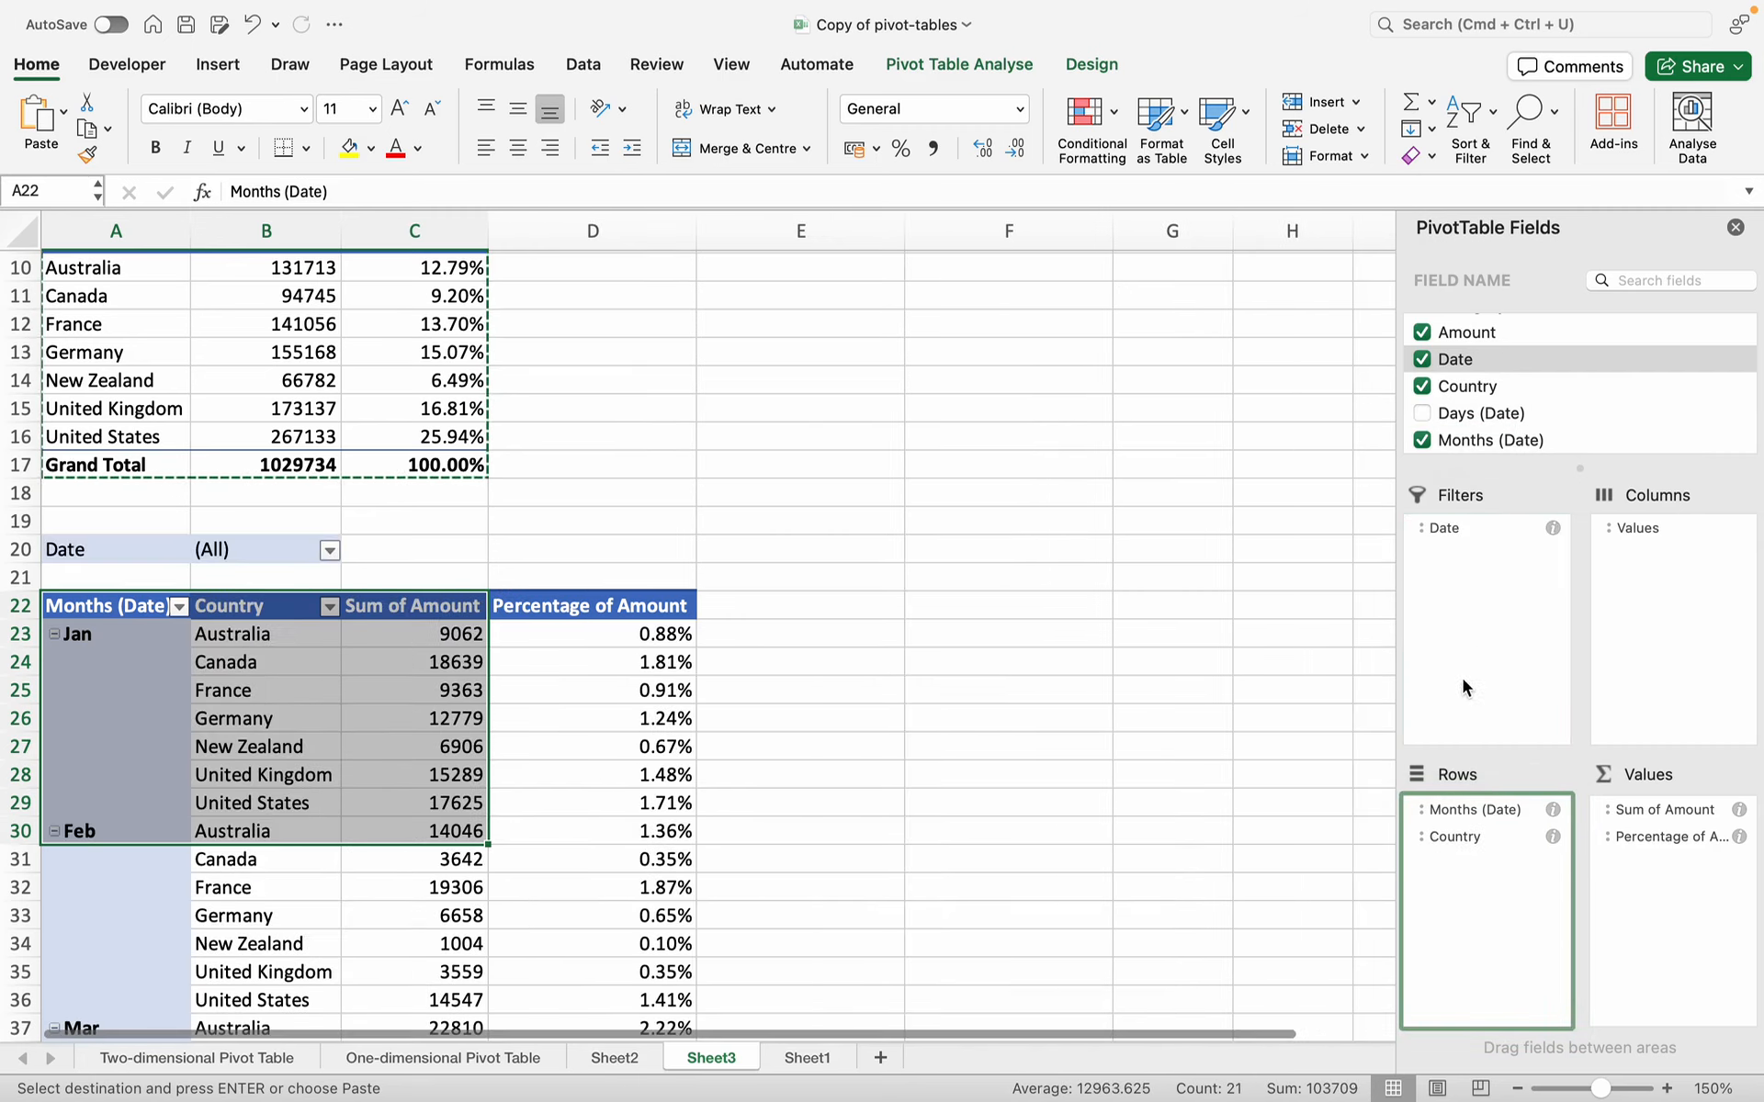
- Remove Months (Date) from the rows of the pivot table at A22 and view the choices in its Date filter
drag(1463, 807, 1546, 378)
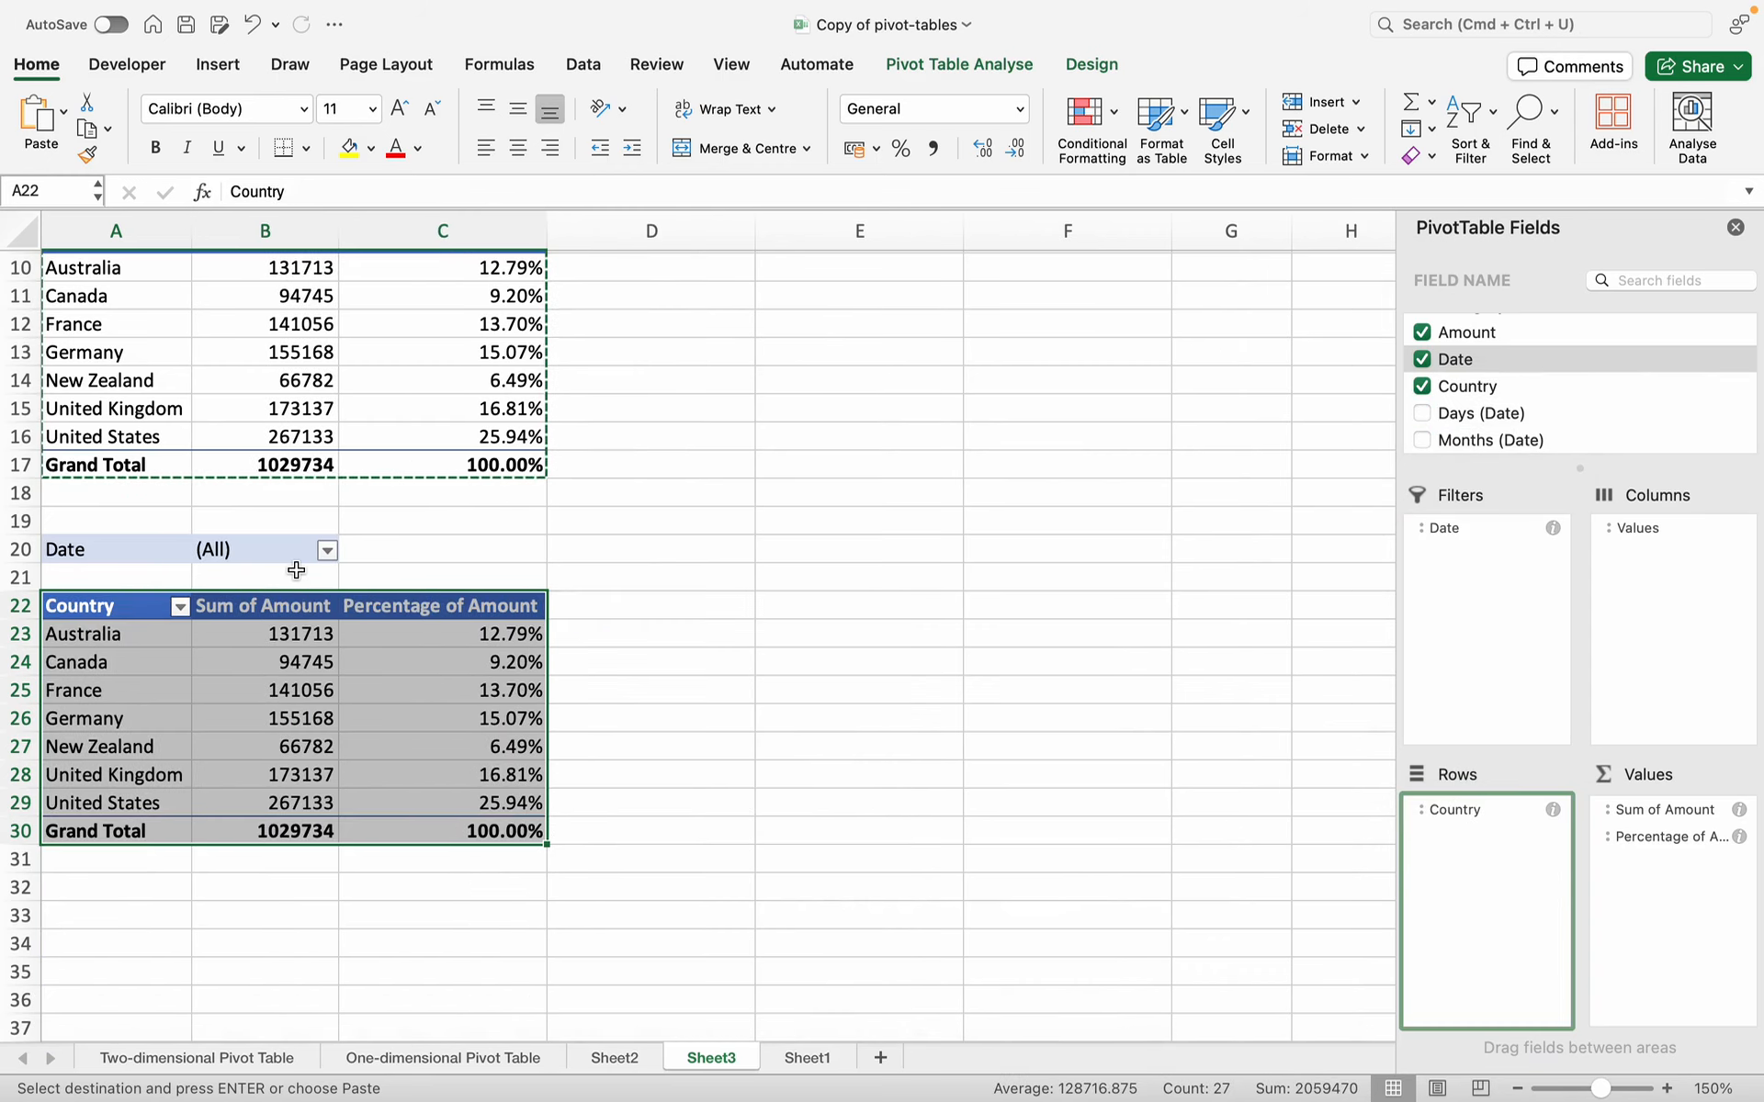
click(327, 551)
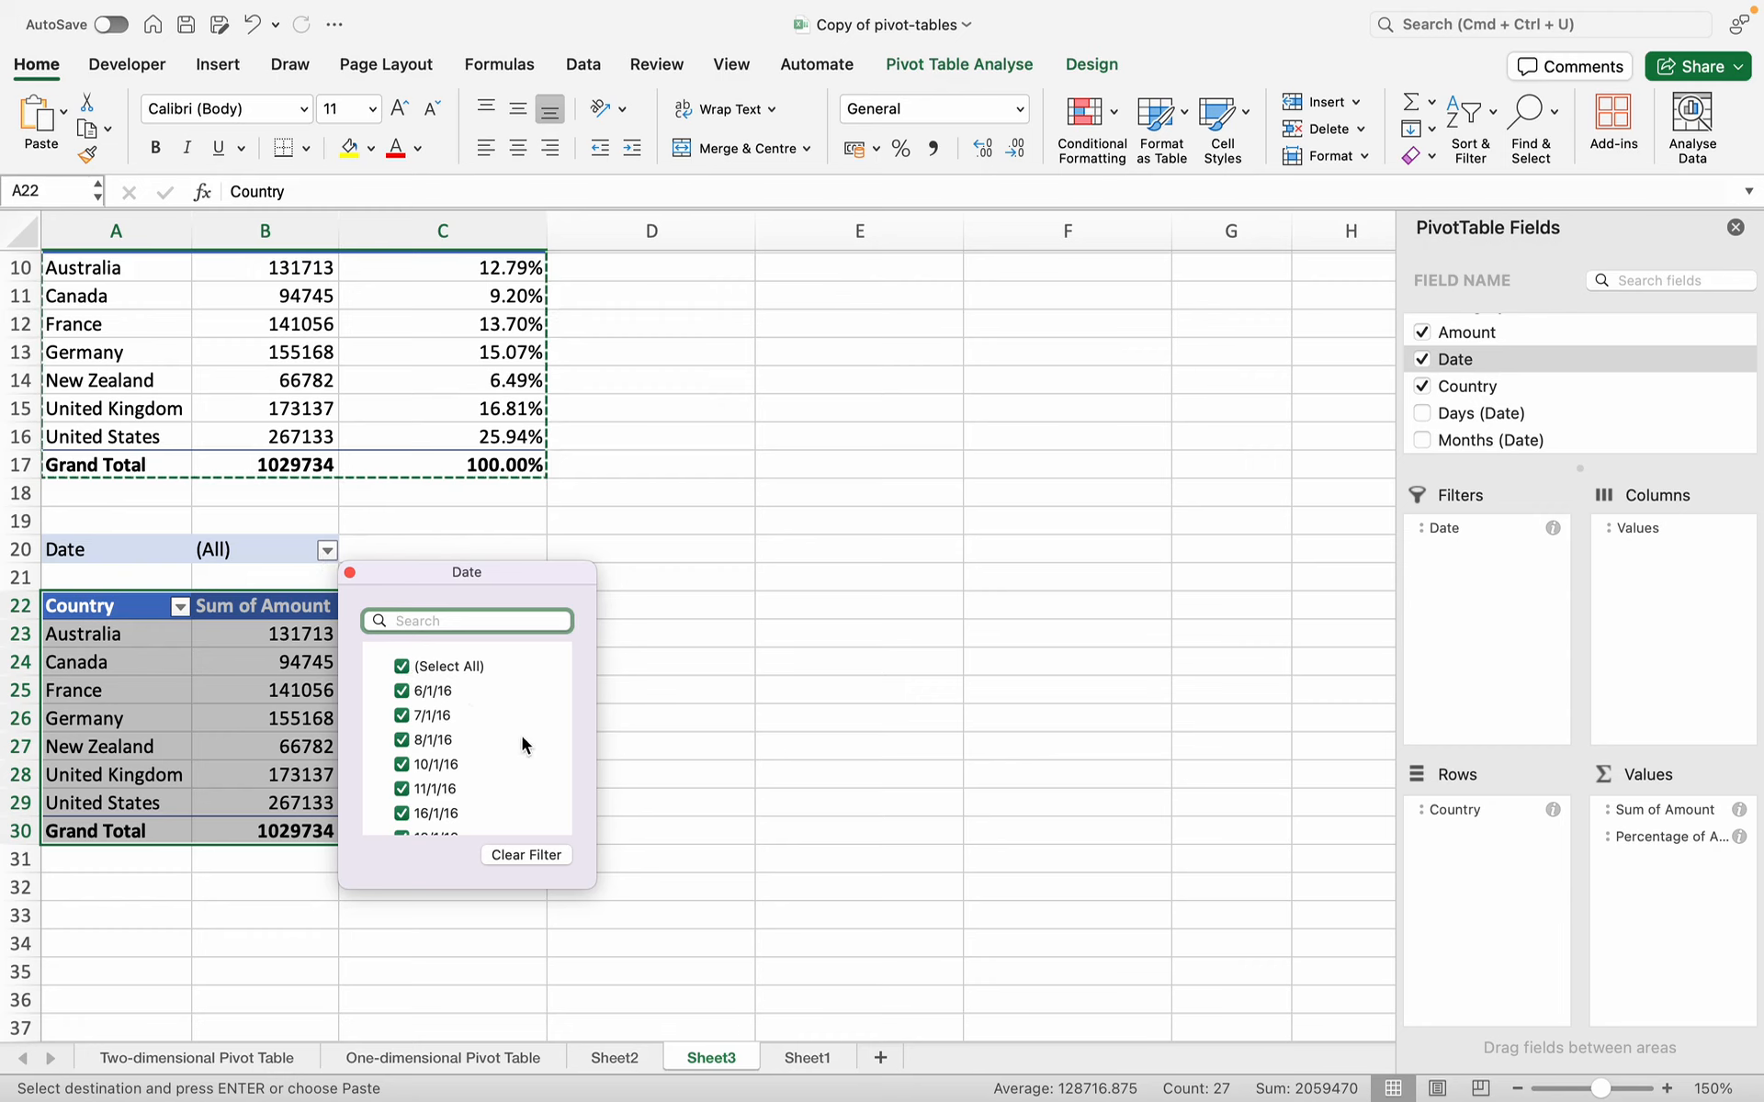
click(350, 574)
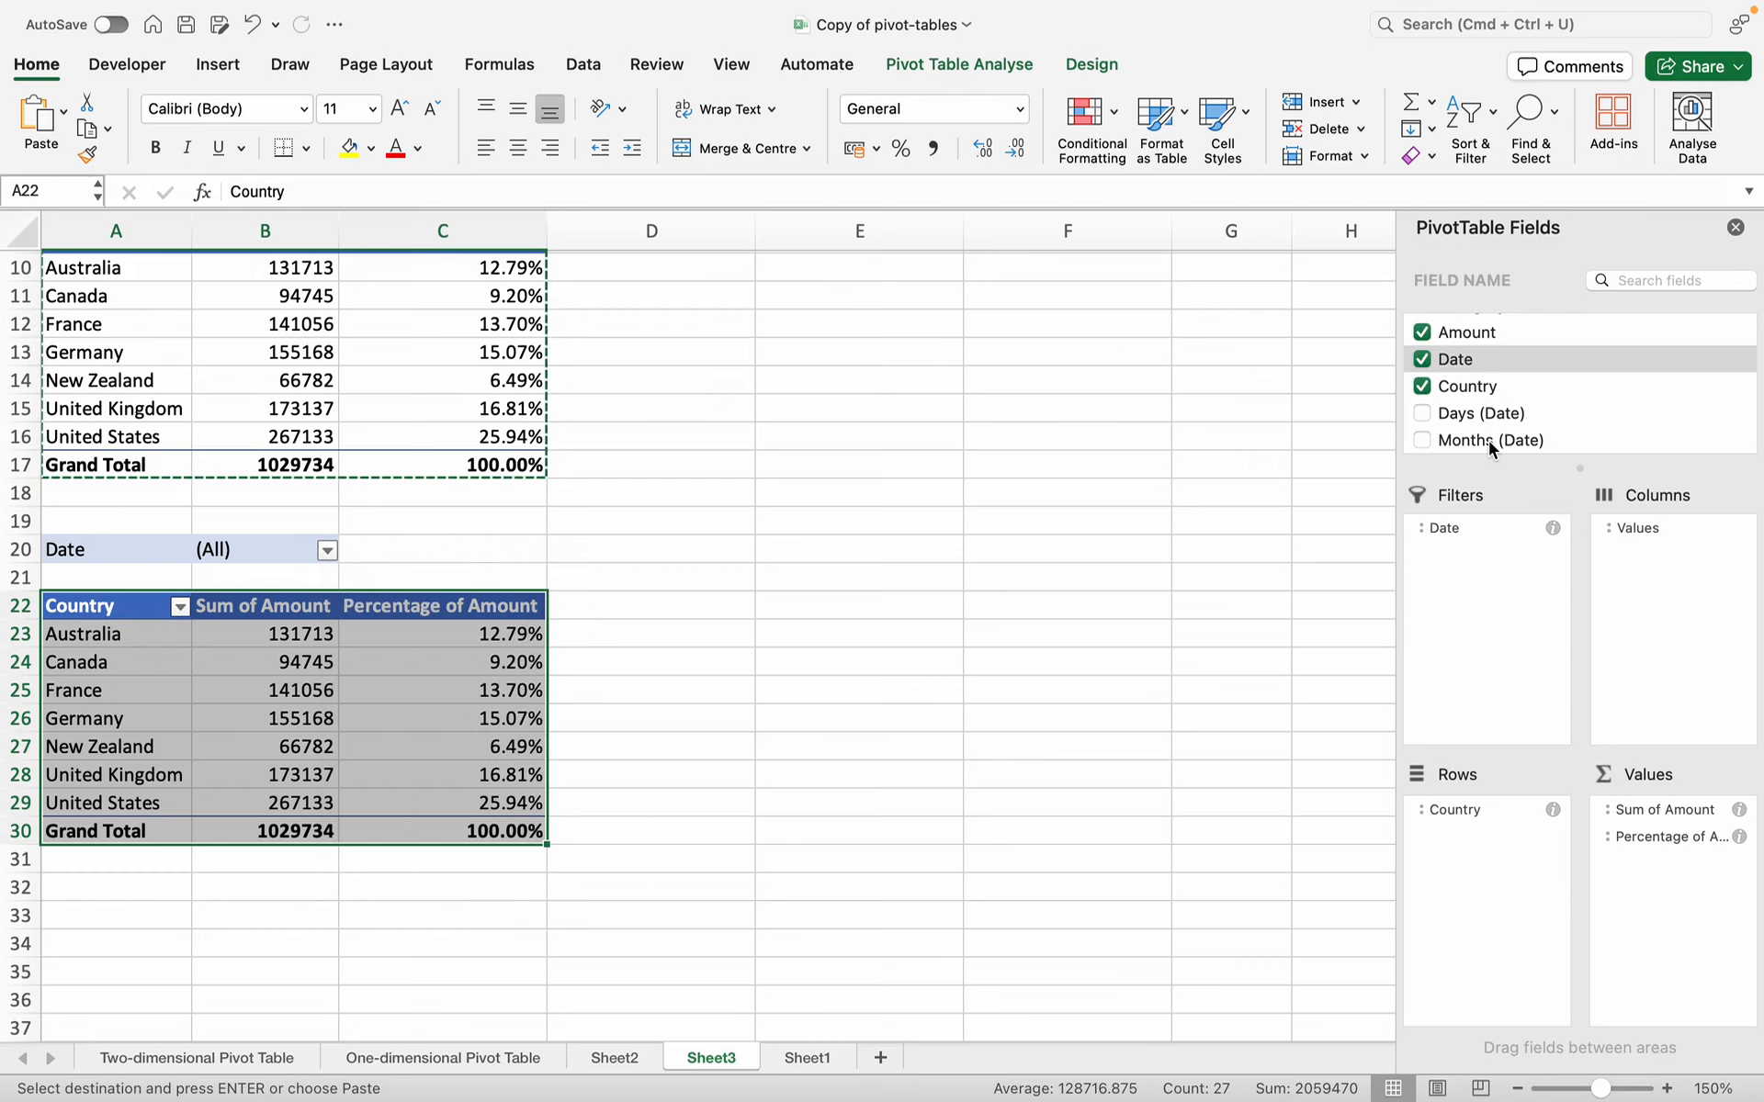
- Replace the Date filter of the pivot table at A22 with the Months (Date) field
drag(1433, 533, 1447, 377)
click(1422, 440)
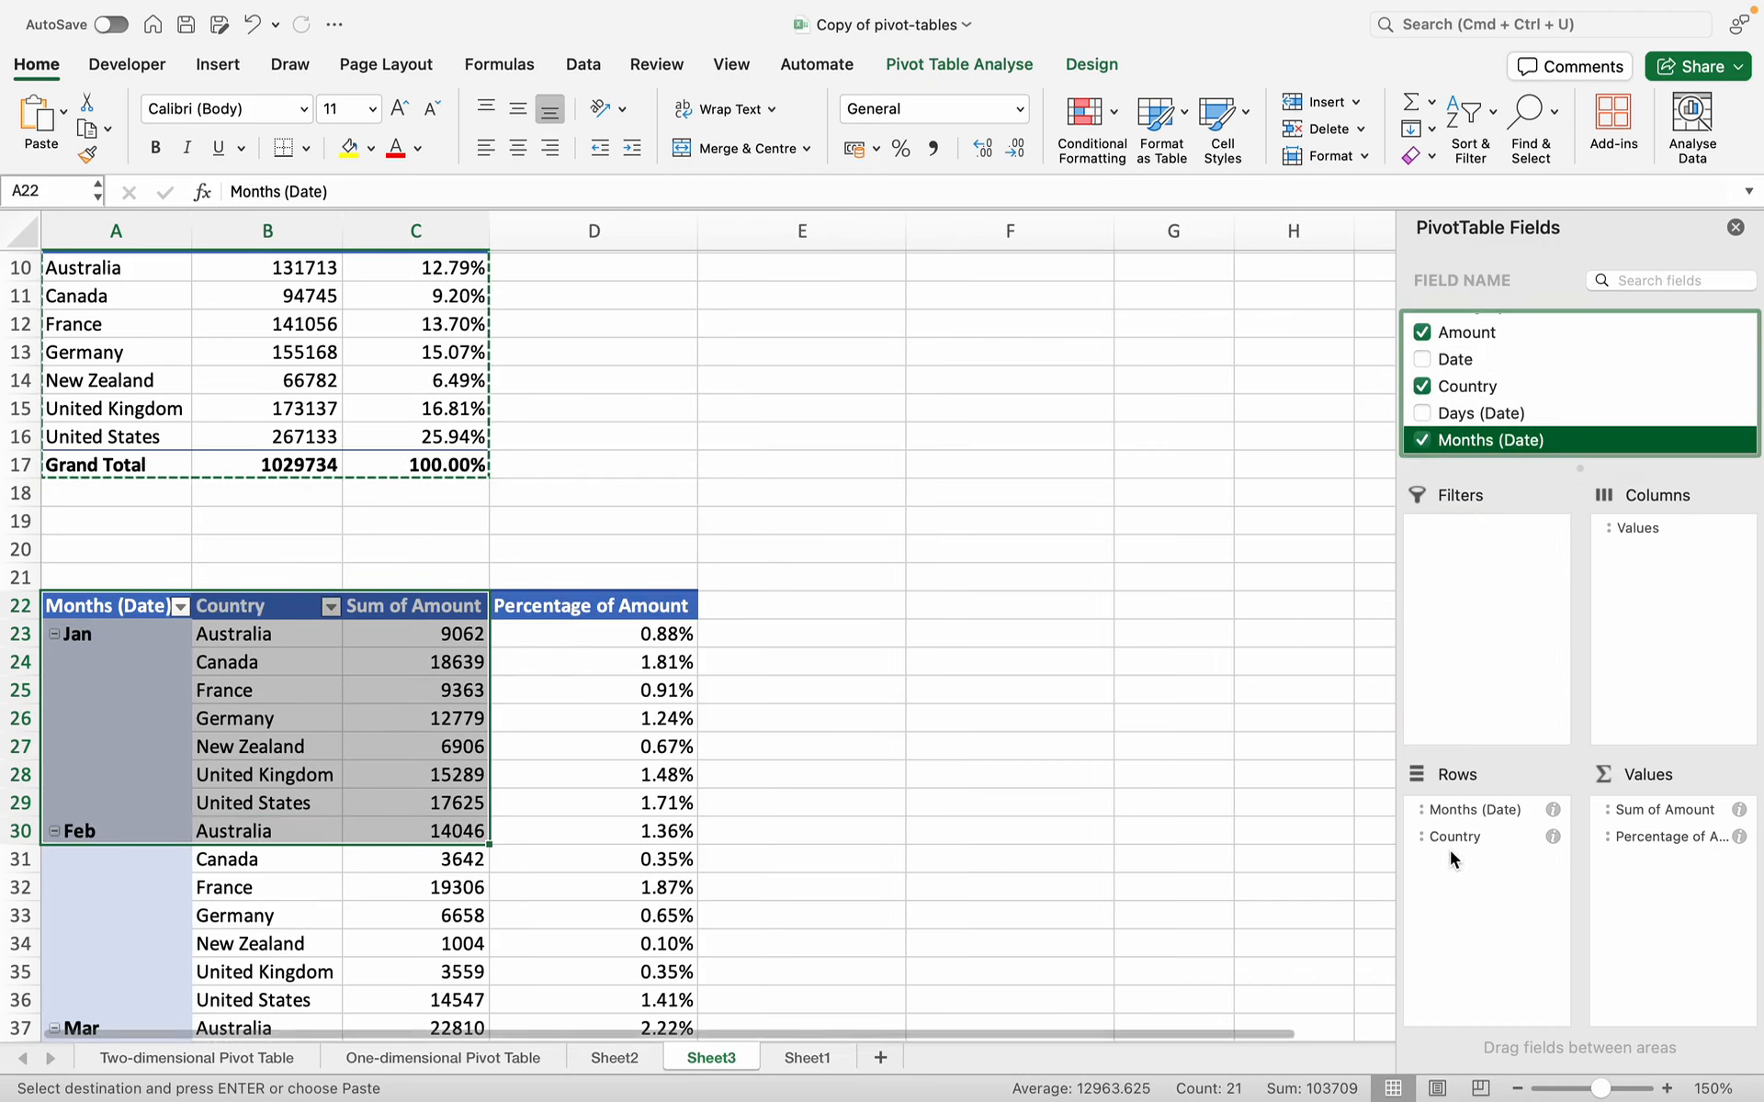
drag(1451, 809, 1468, 670)
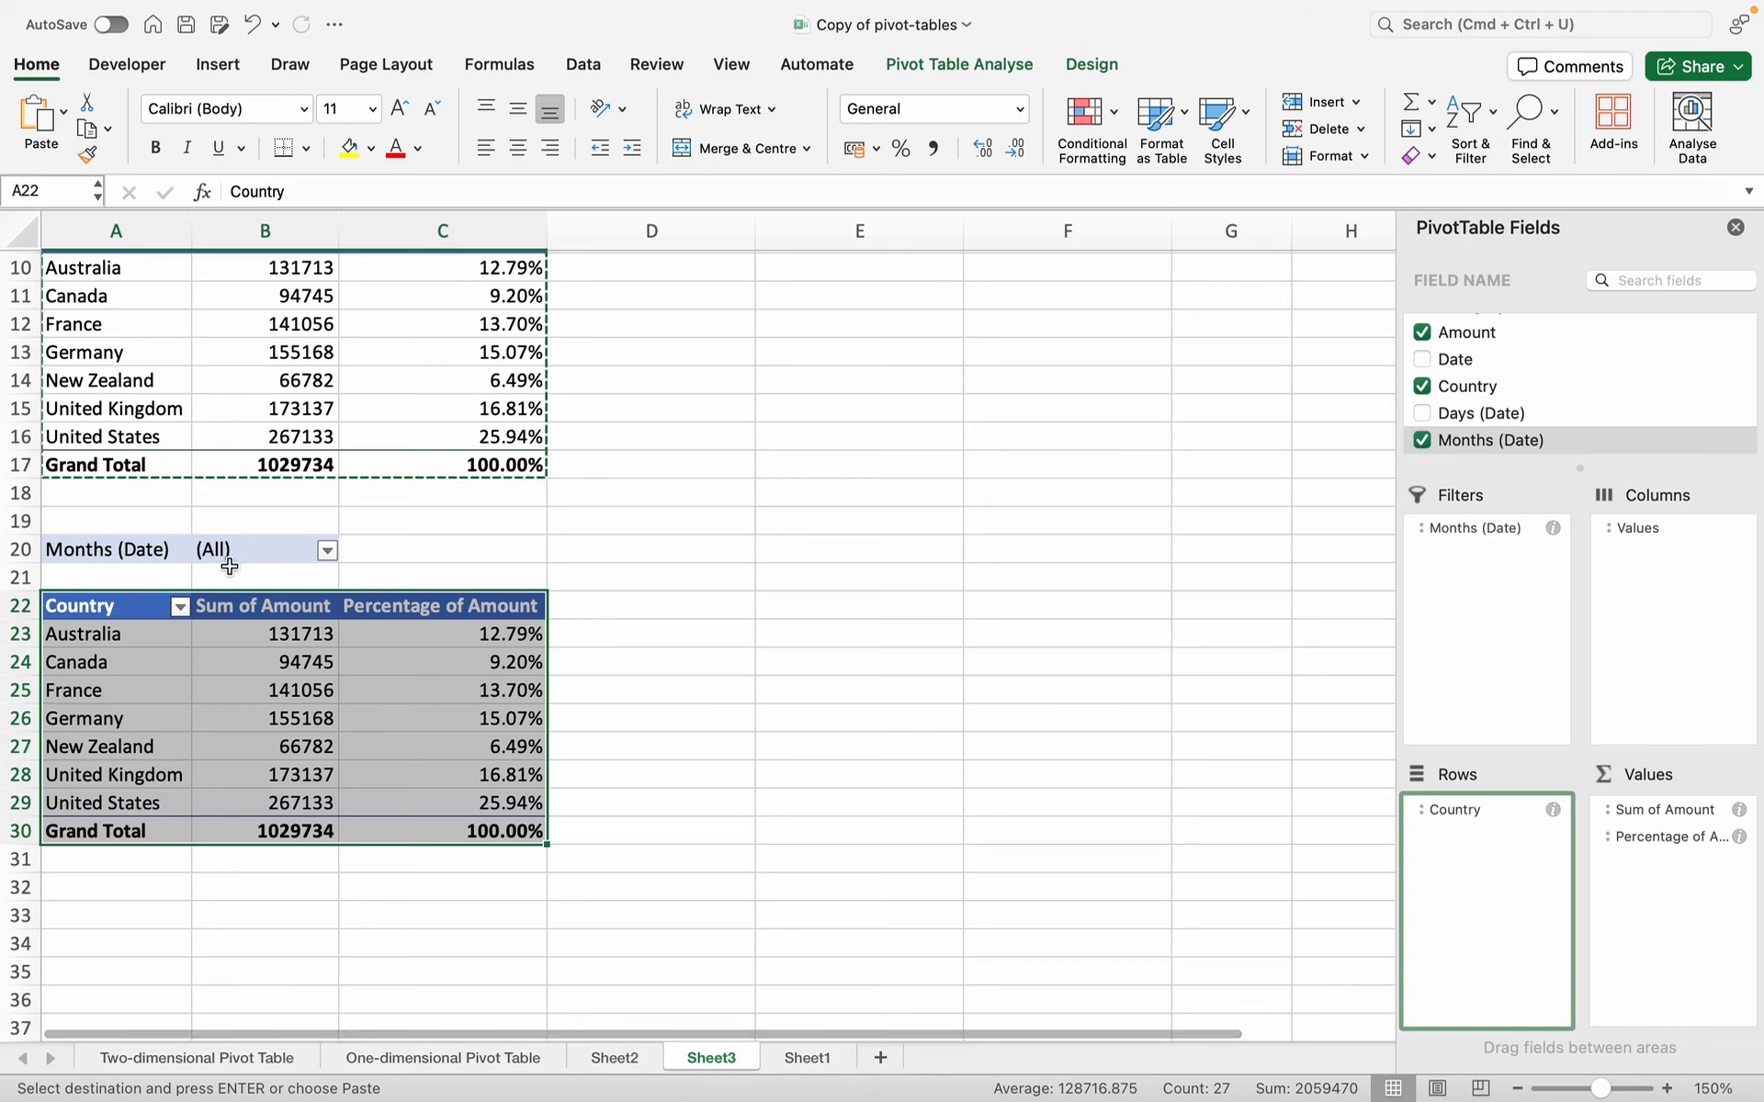
- Filter the pivot table by Months (Date) so that only Jan is selected
click(327, 551)
scroll(423, 708, down, 5)
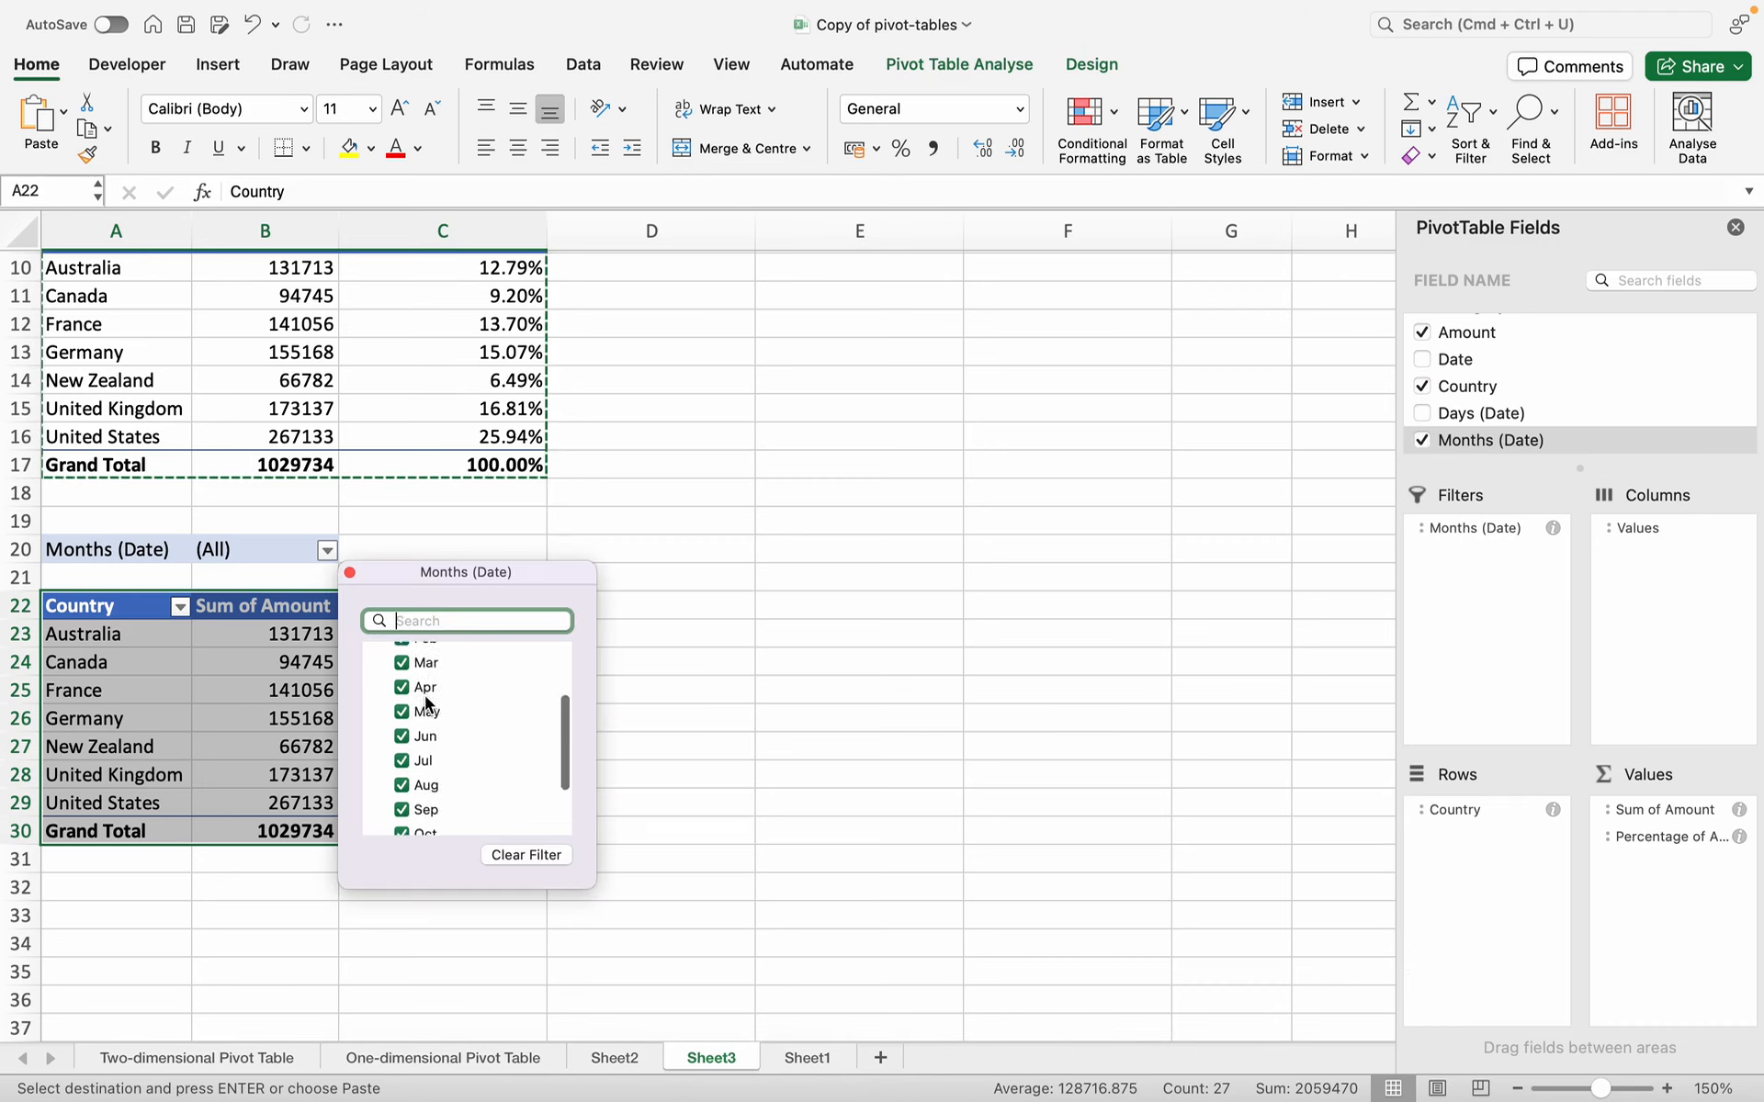
scroll(425, 705, up, 3)
scroll(427, 709, up, 2)
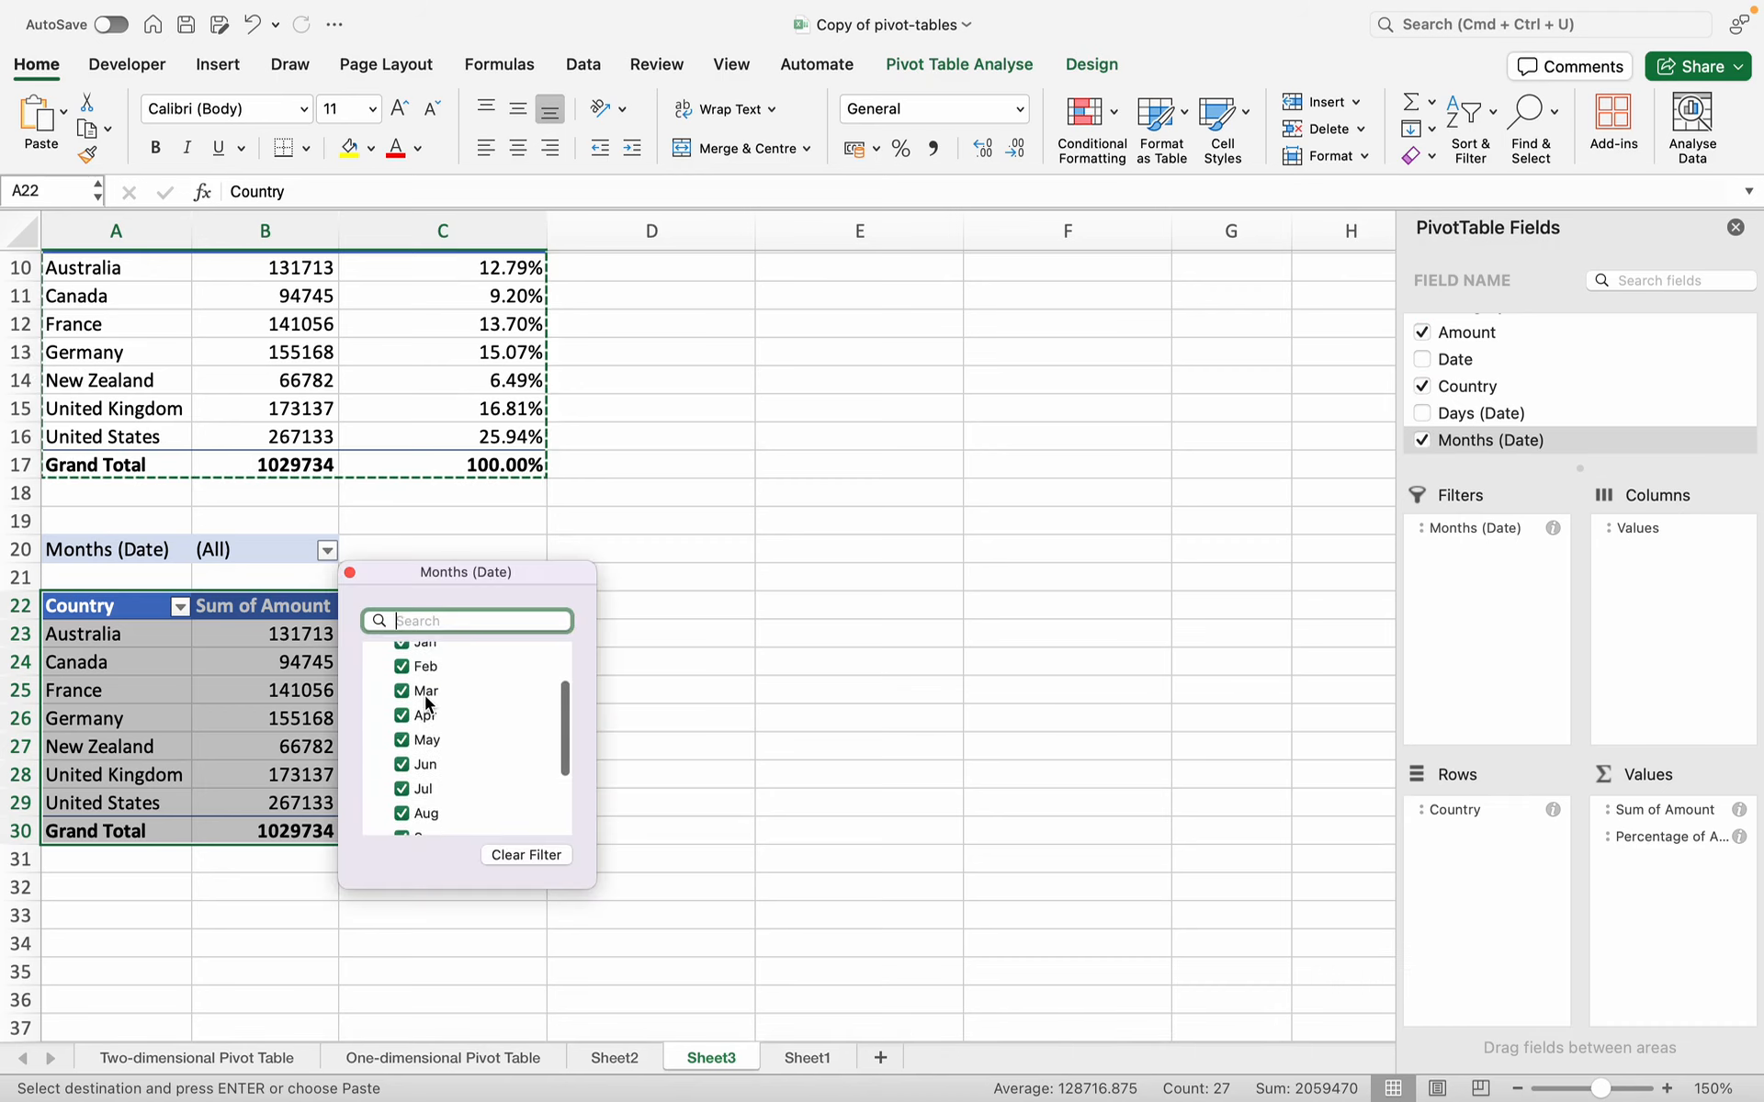
scroll(410, 690, up, 1)
click(402, 667)
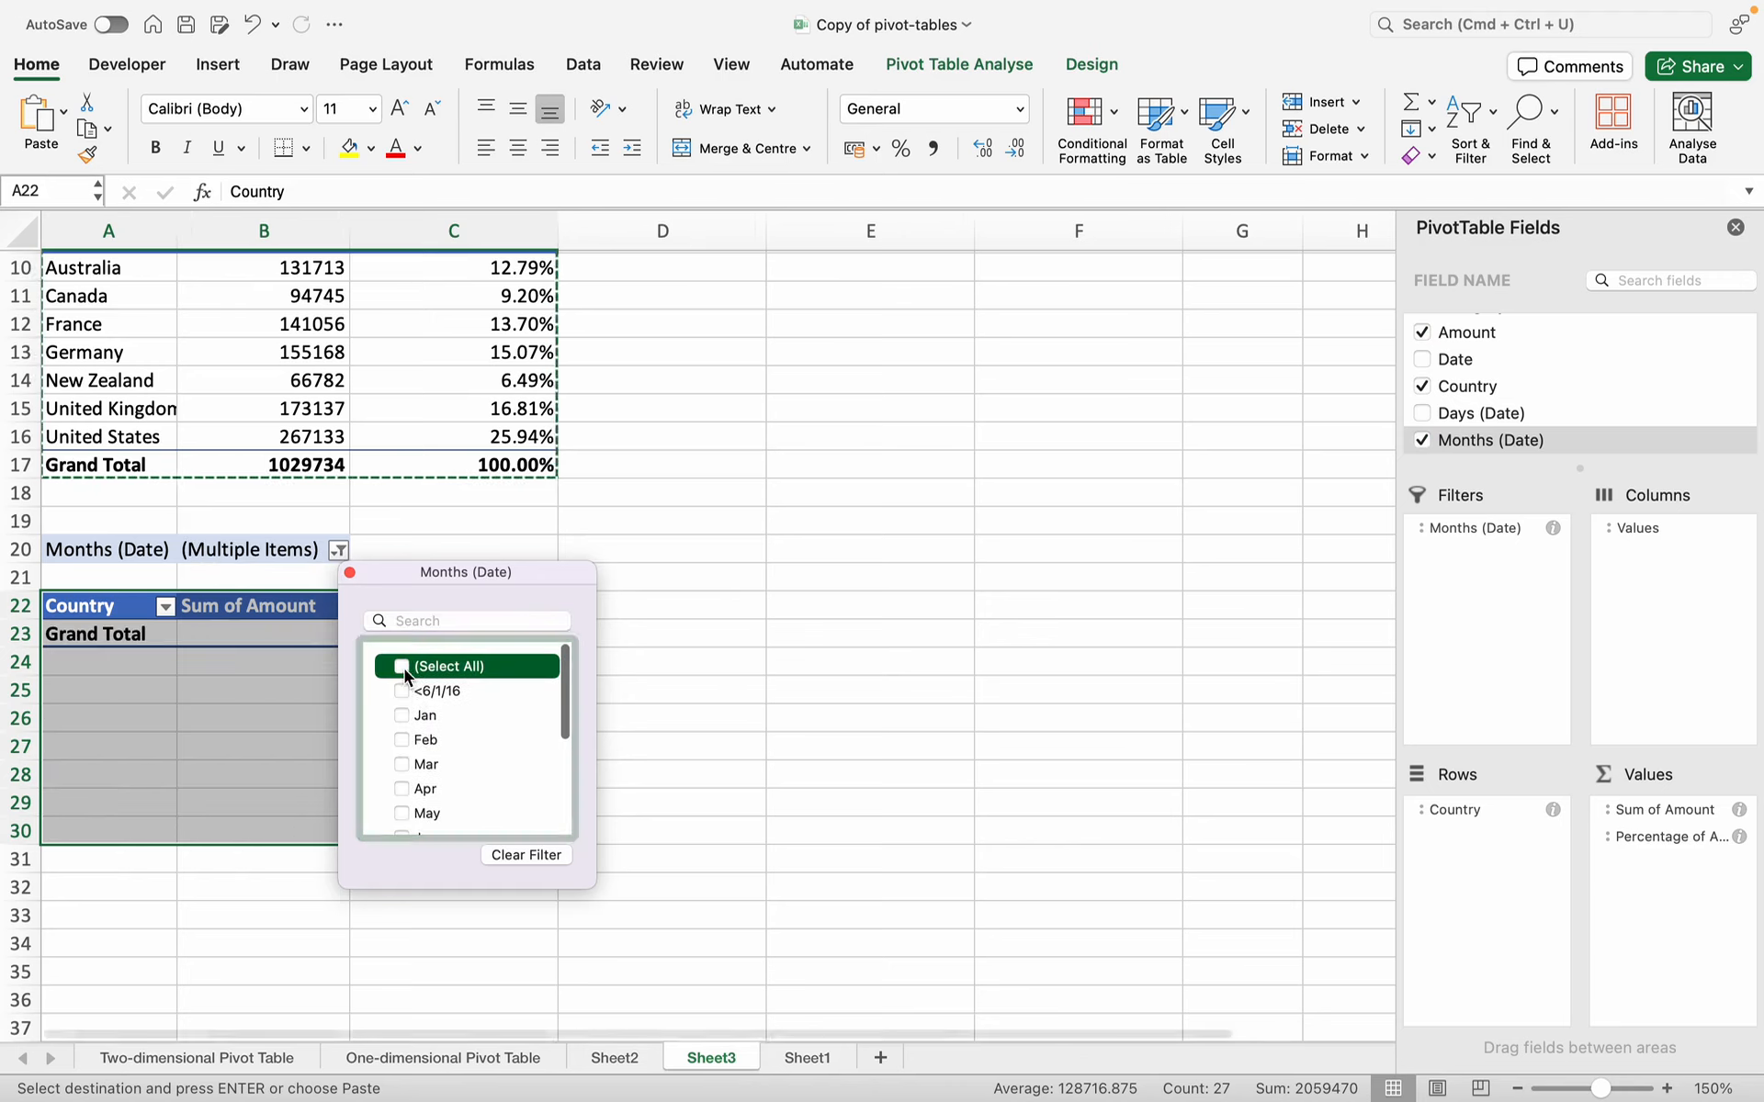
click(404, 718)
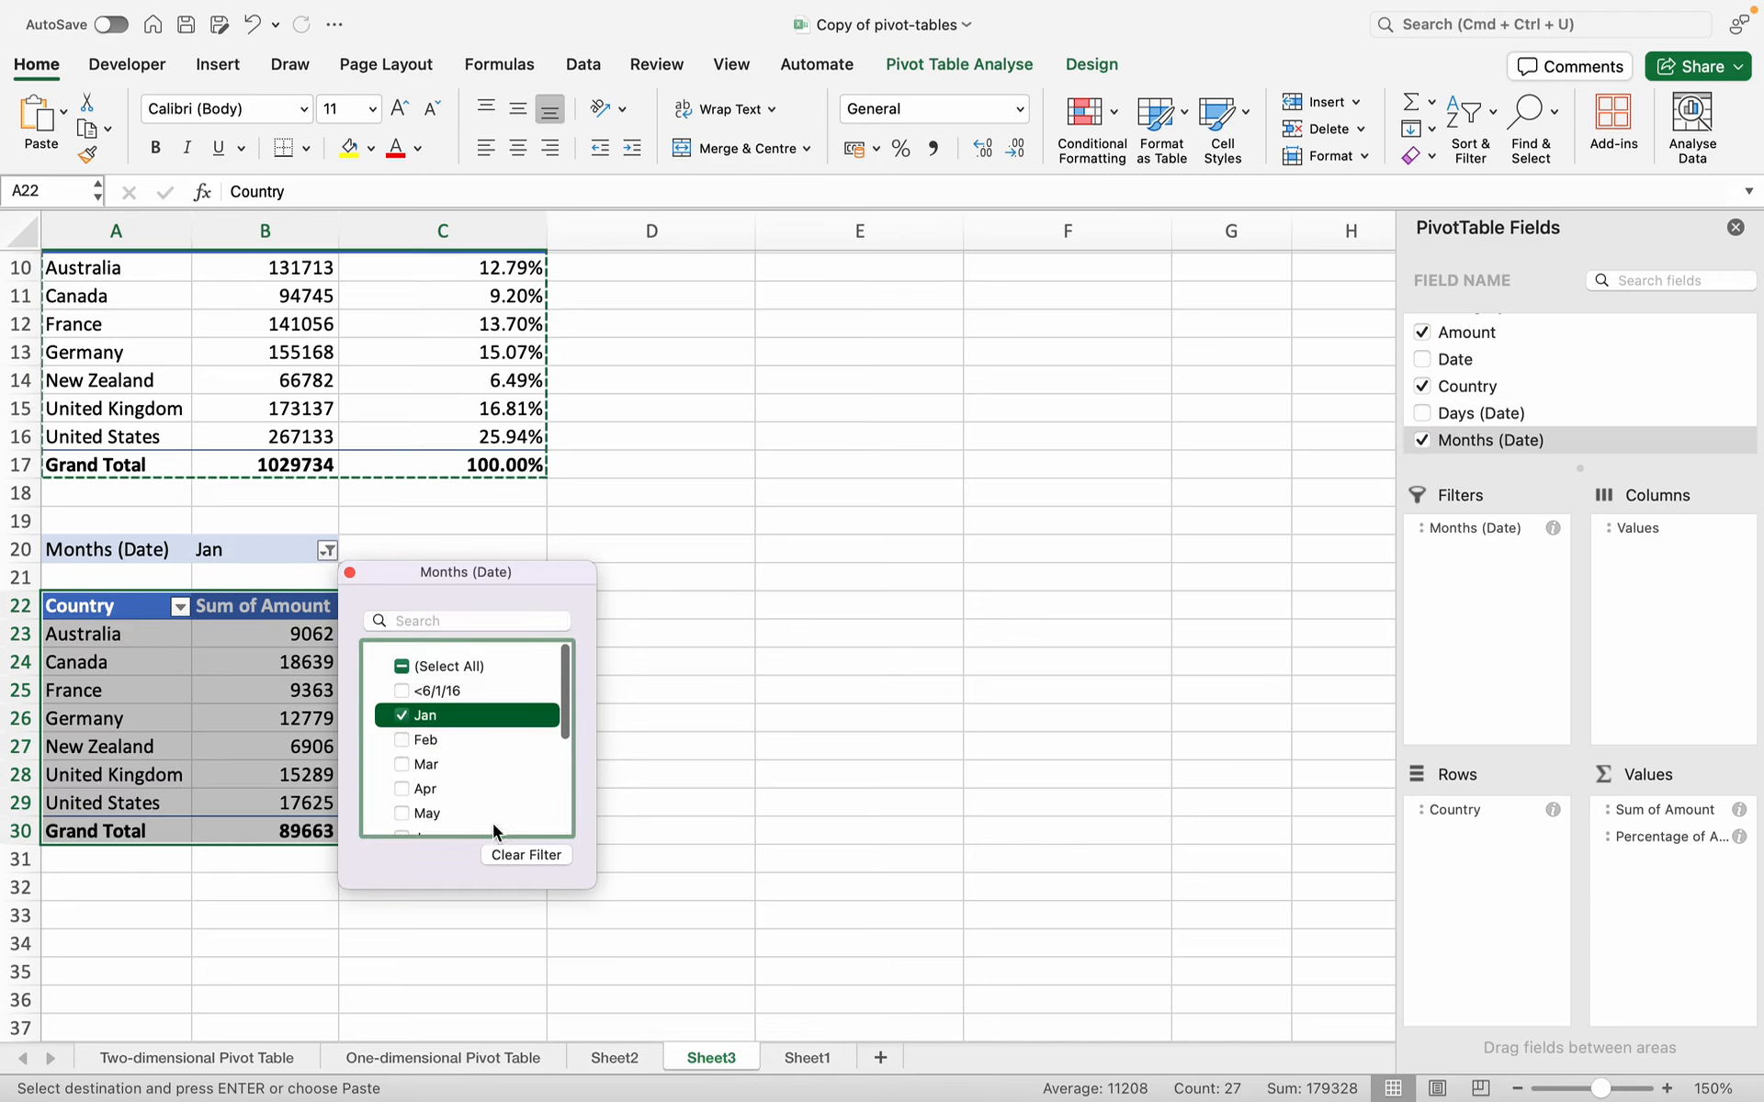
click(349, 573)
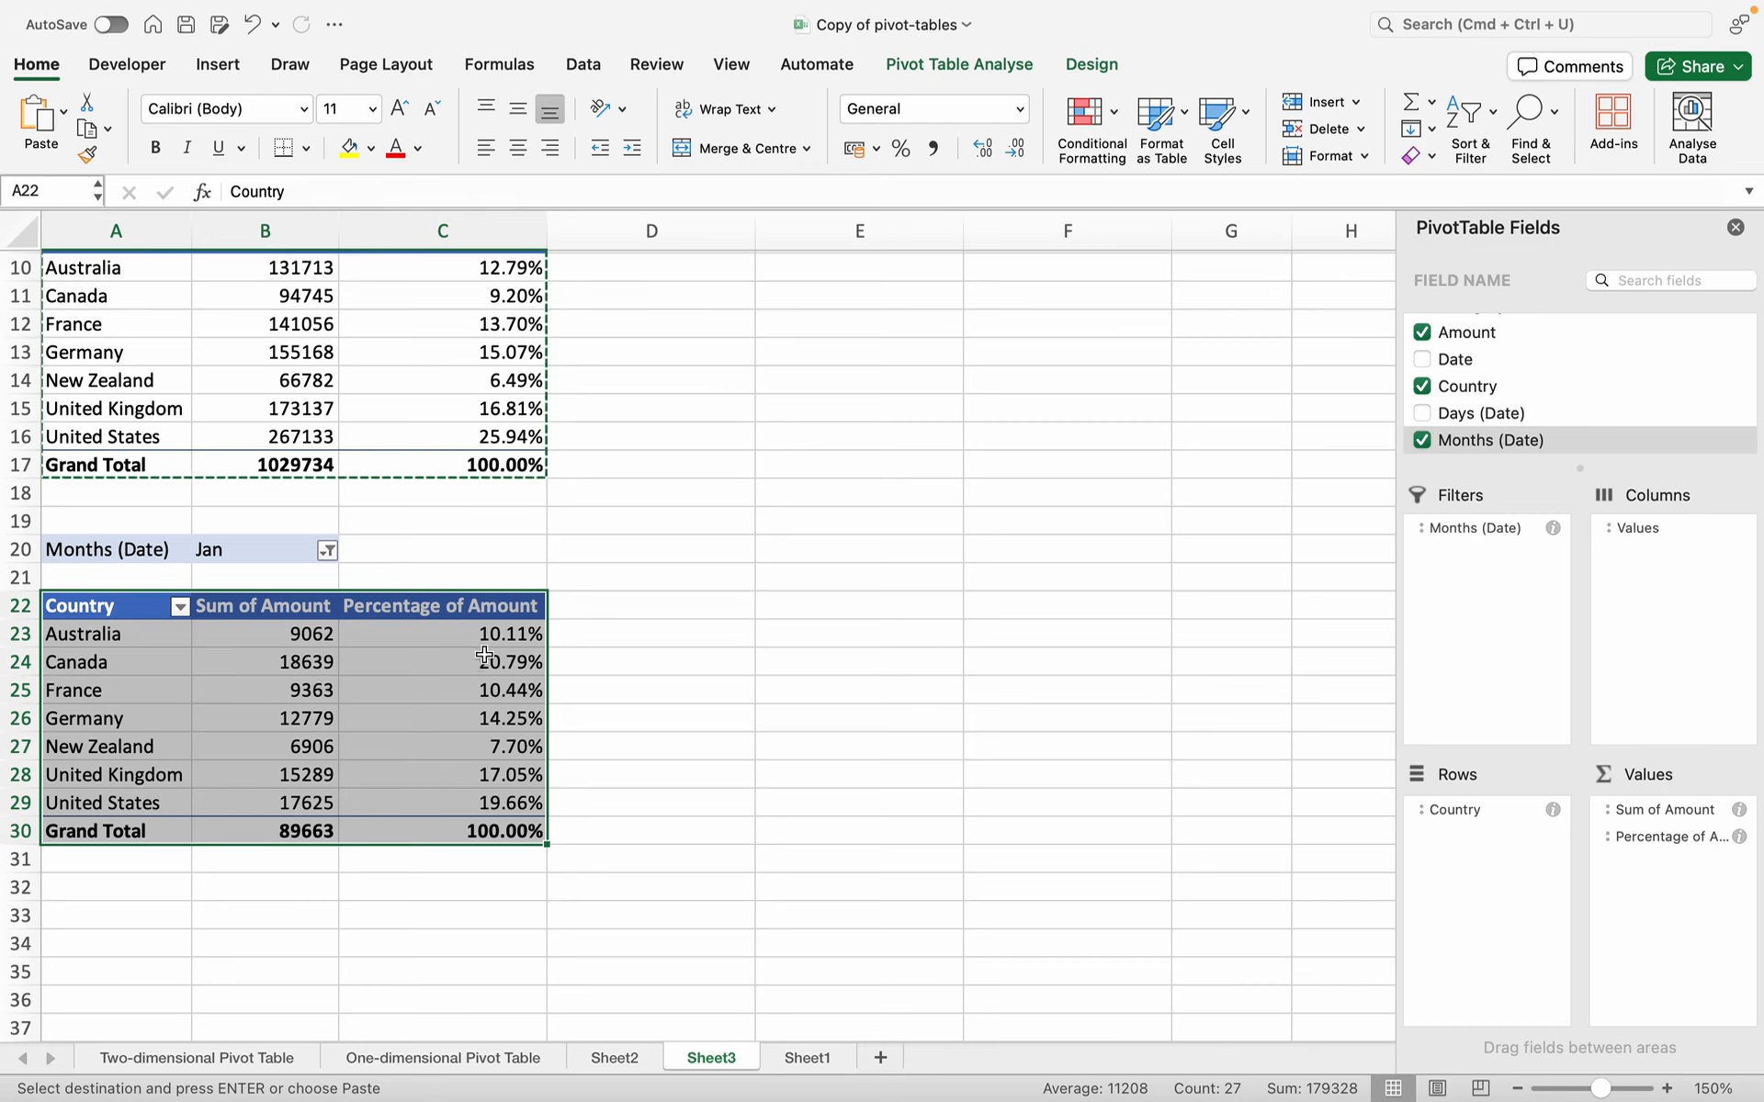
- Remove Percentage of Amount from the values of the month-filtered pivot table
click(445, 608)
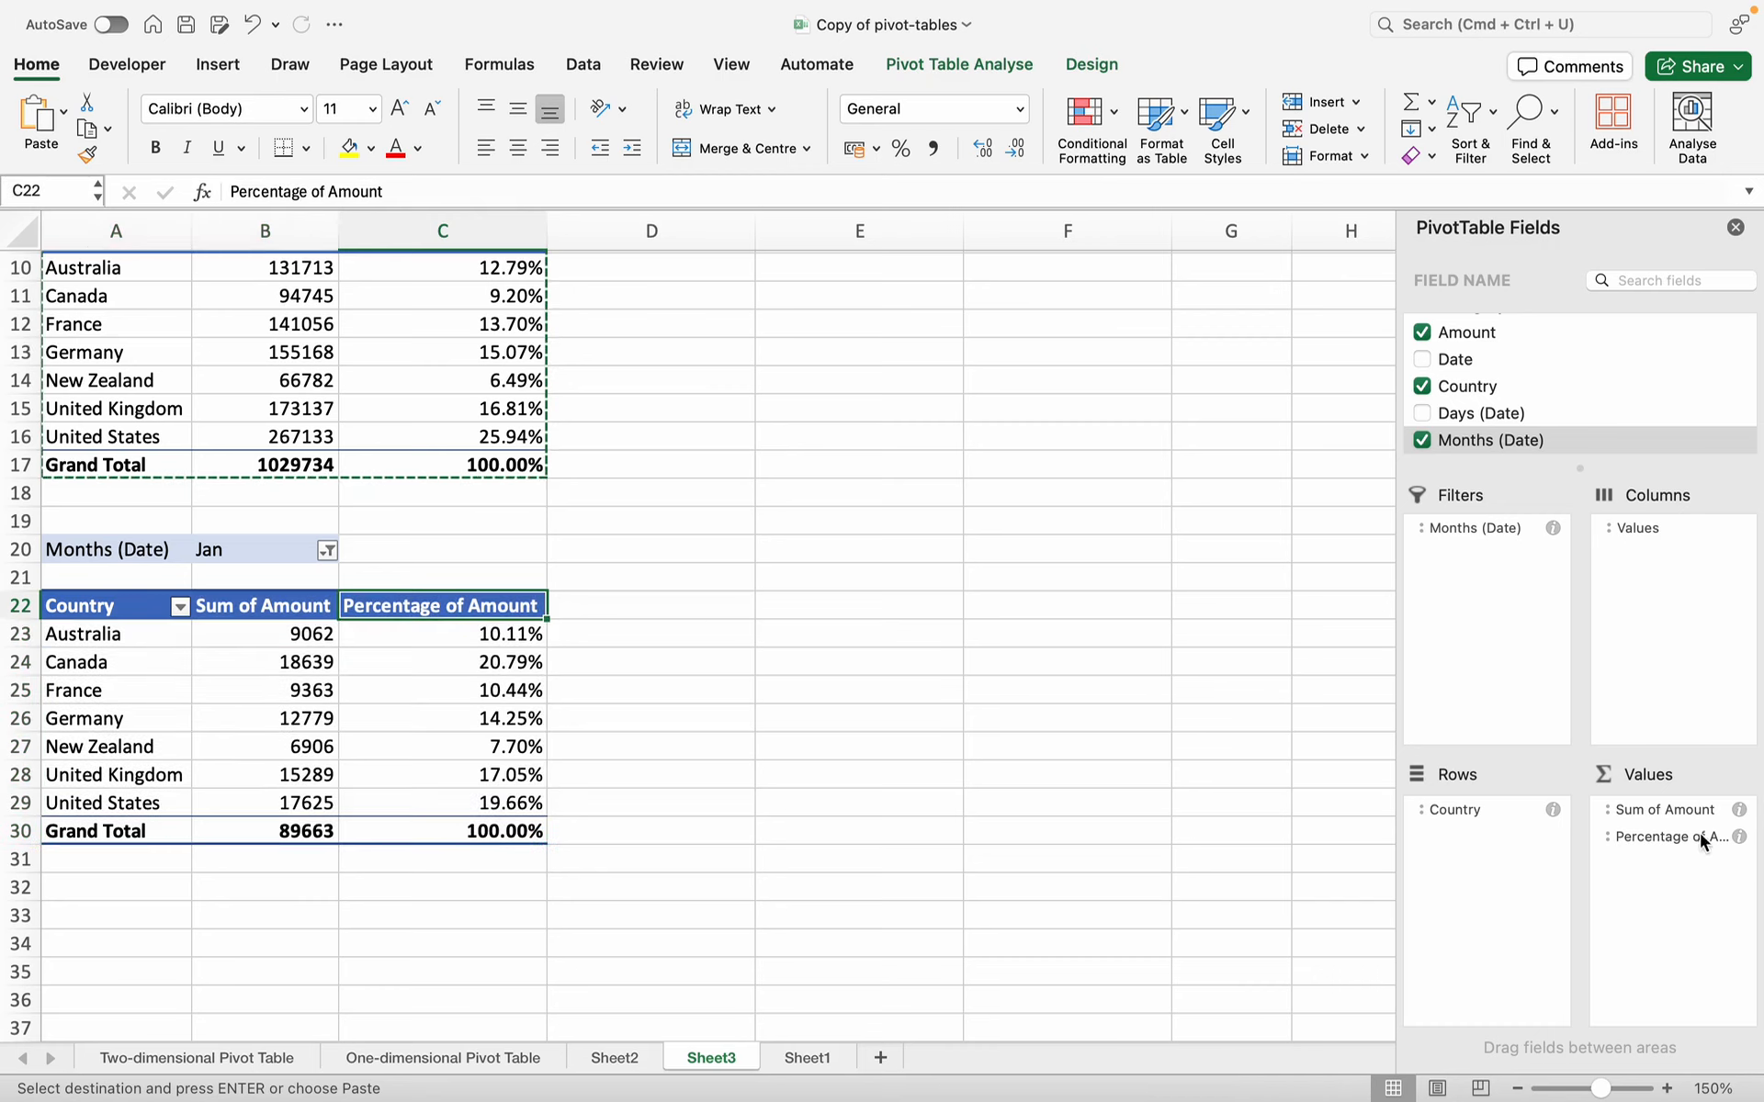
drag(1701, 836, 1479, 441)
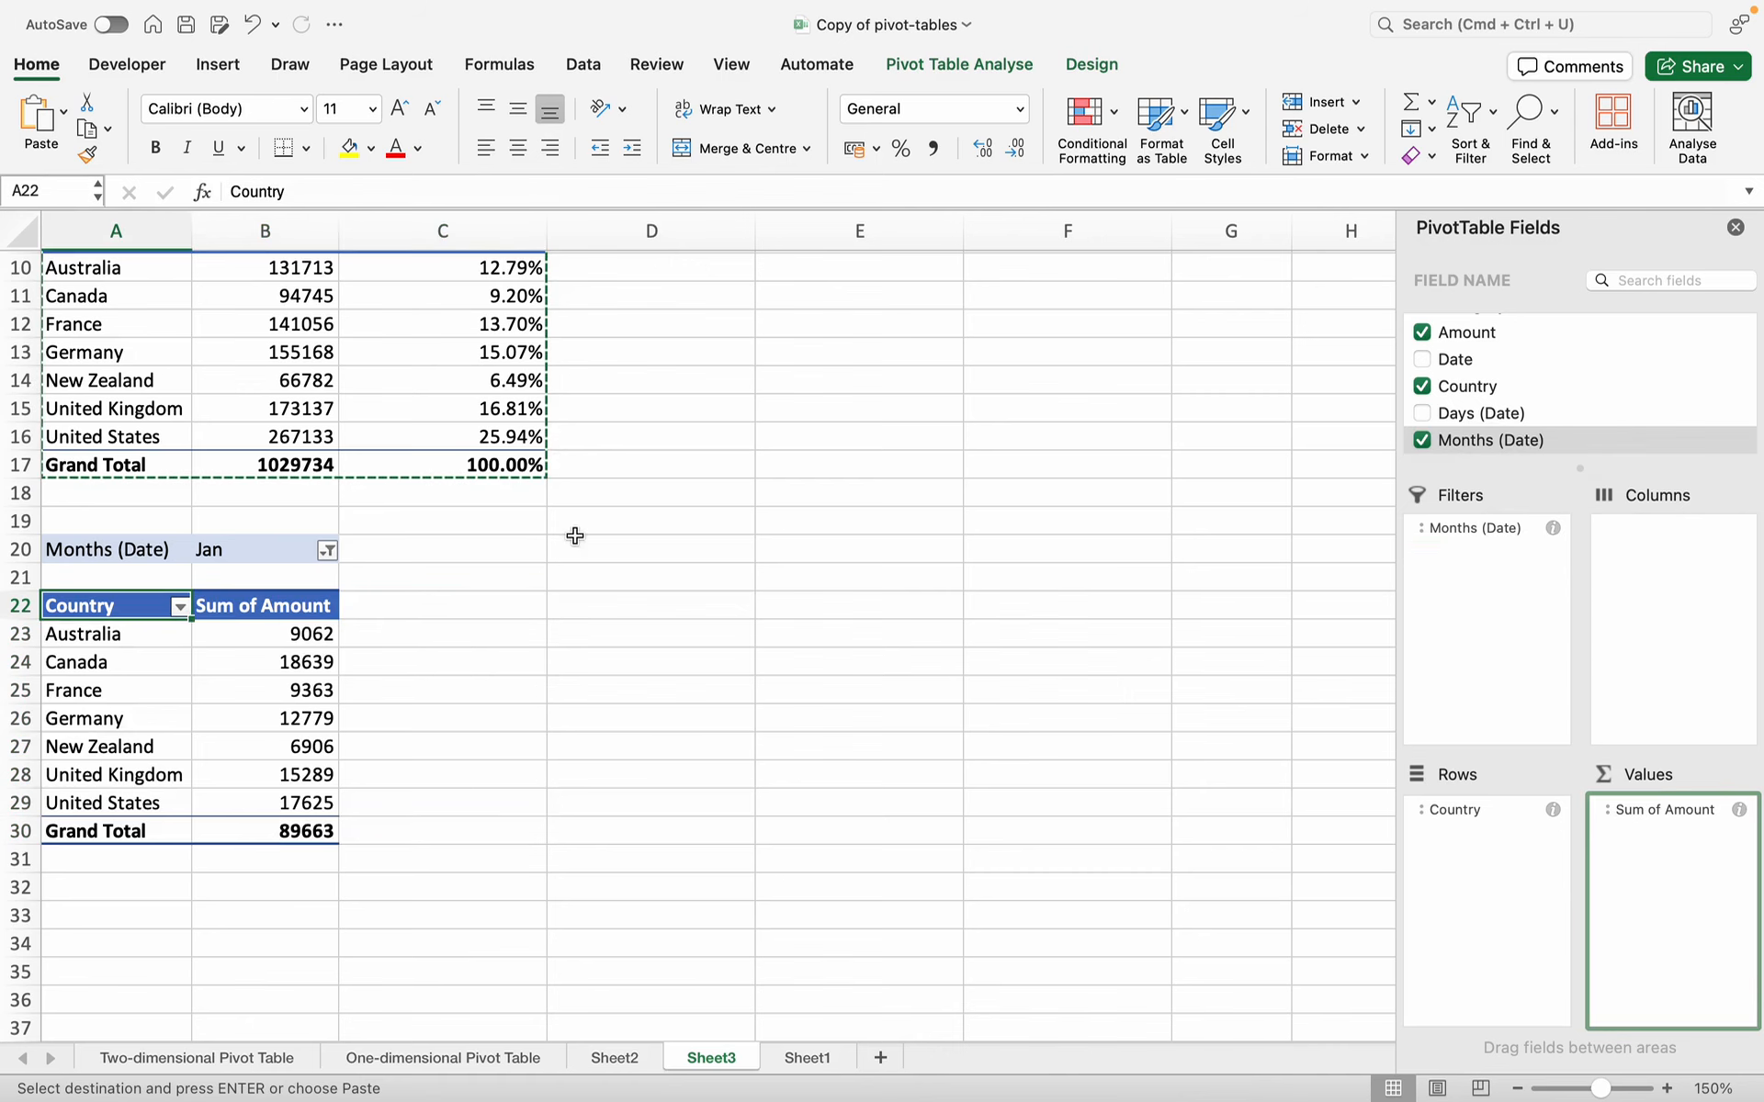
scroll(346, 688, down, 1)
click(263, 618)
scroll(256, 602, down, 3)
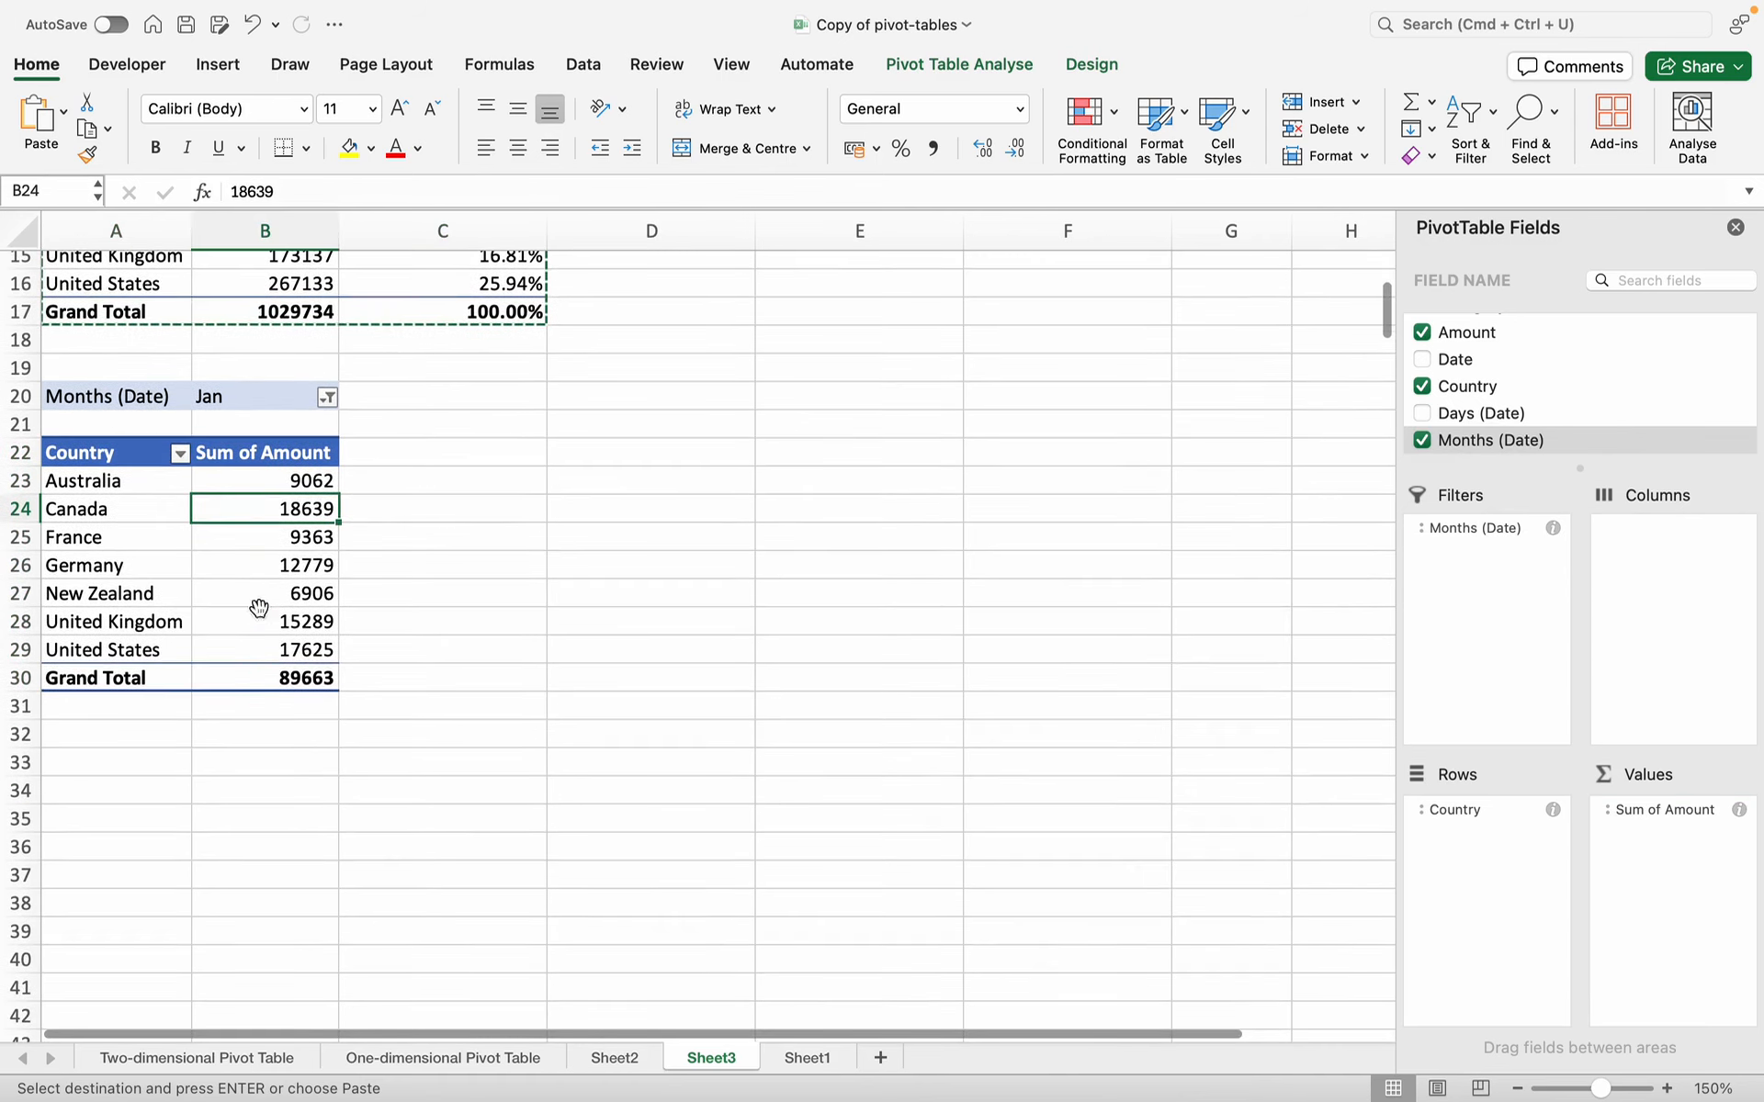
- Add Feb to the months selected in the Months (Date) filter of the pivot table
click(326, 397)
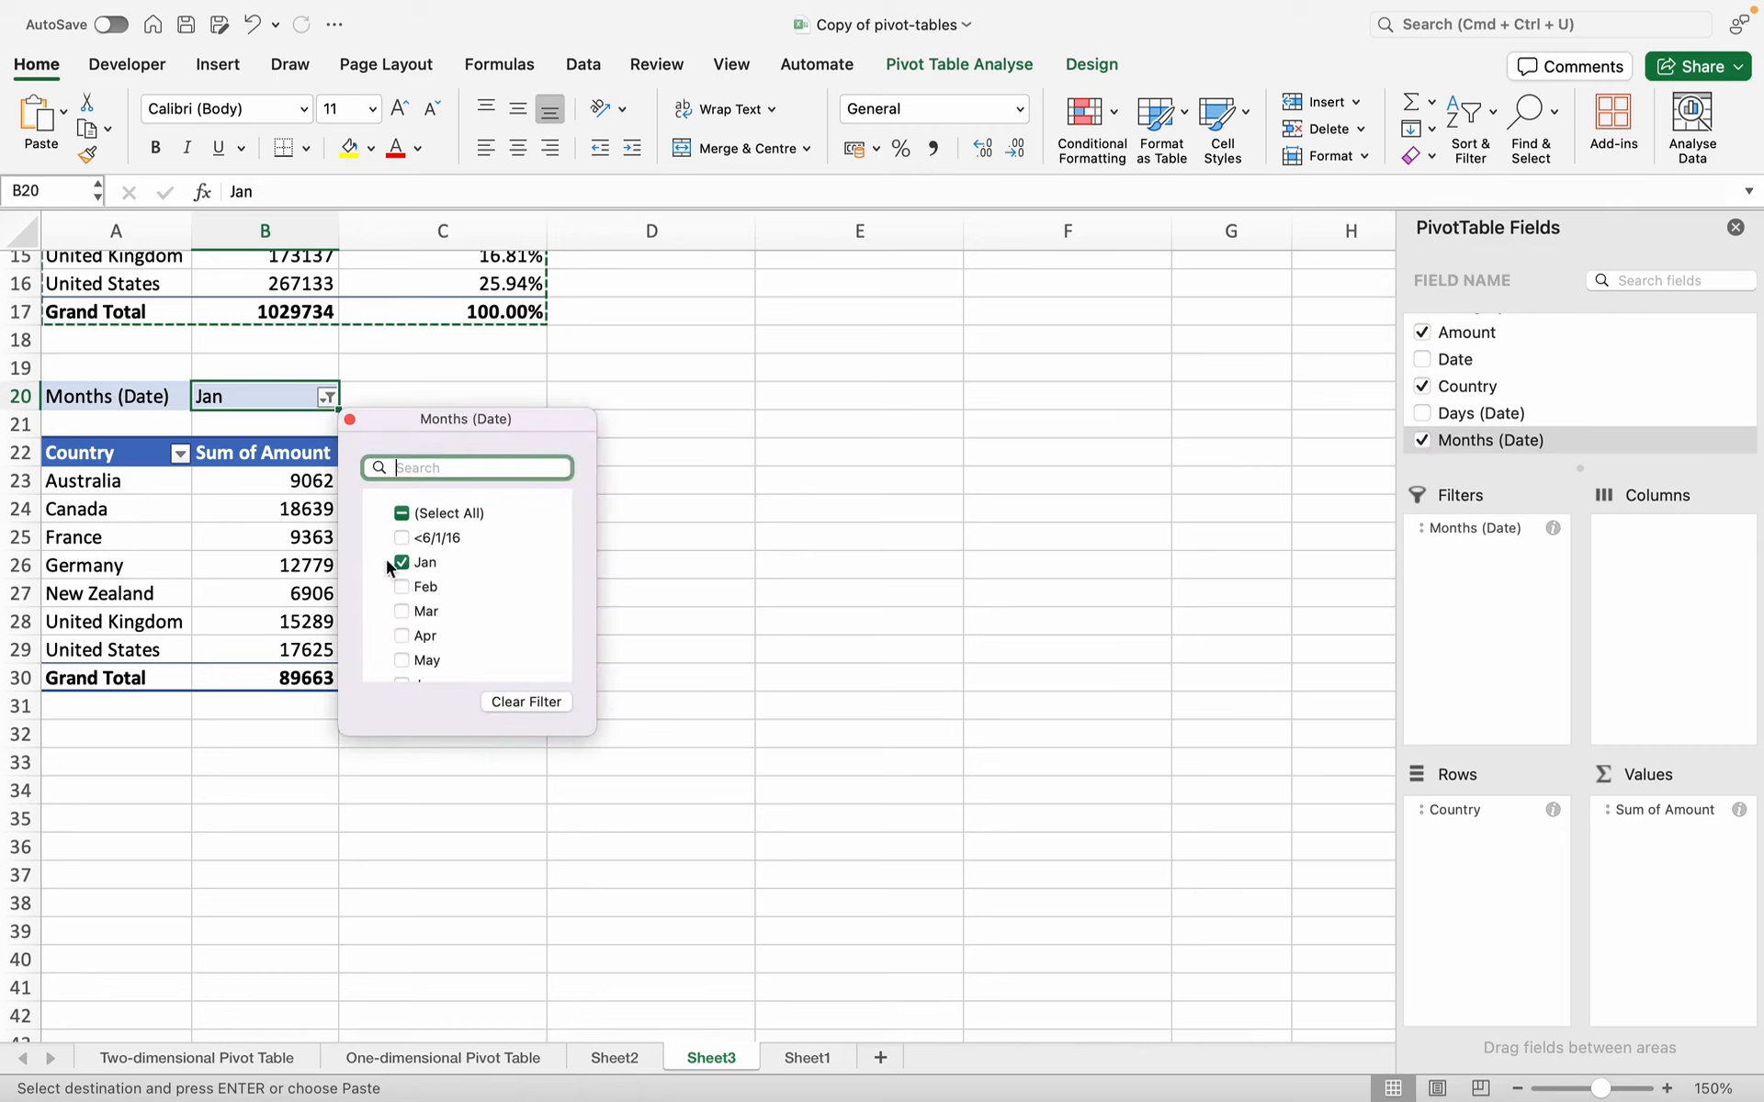
click(402, 588)
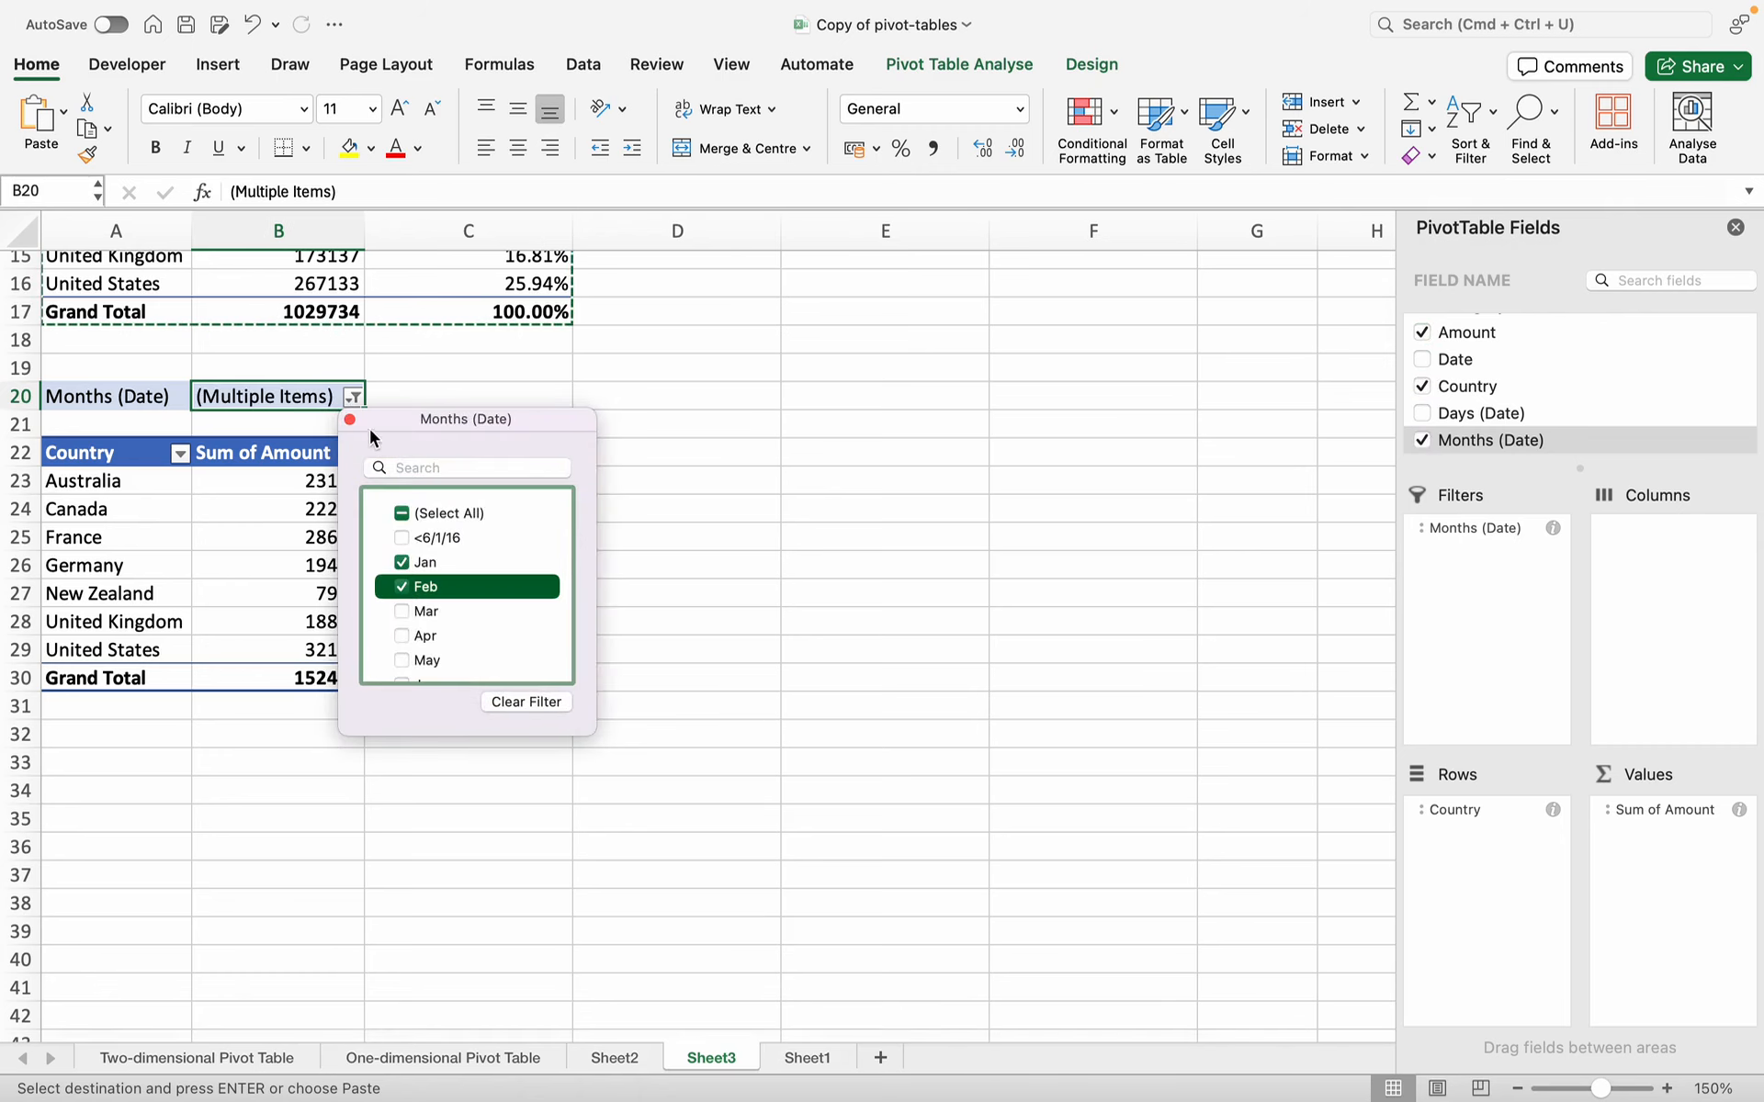
click(349, 420)
scroll(322, 819, up, 4)
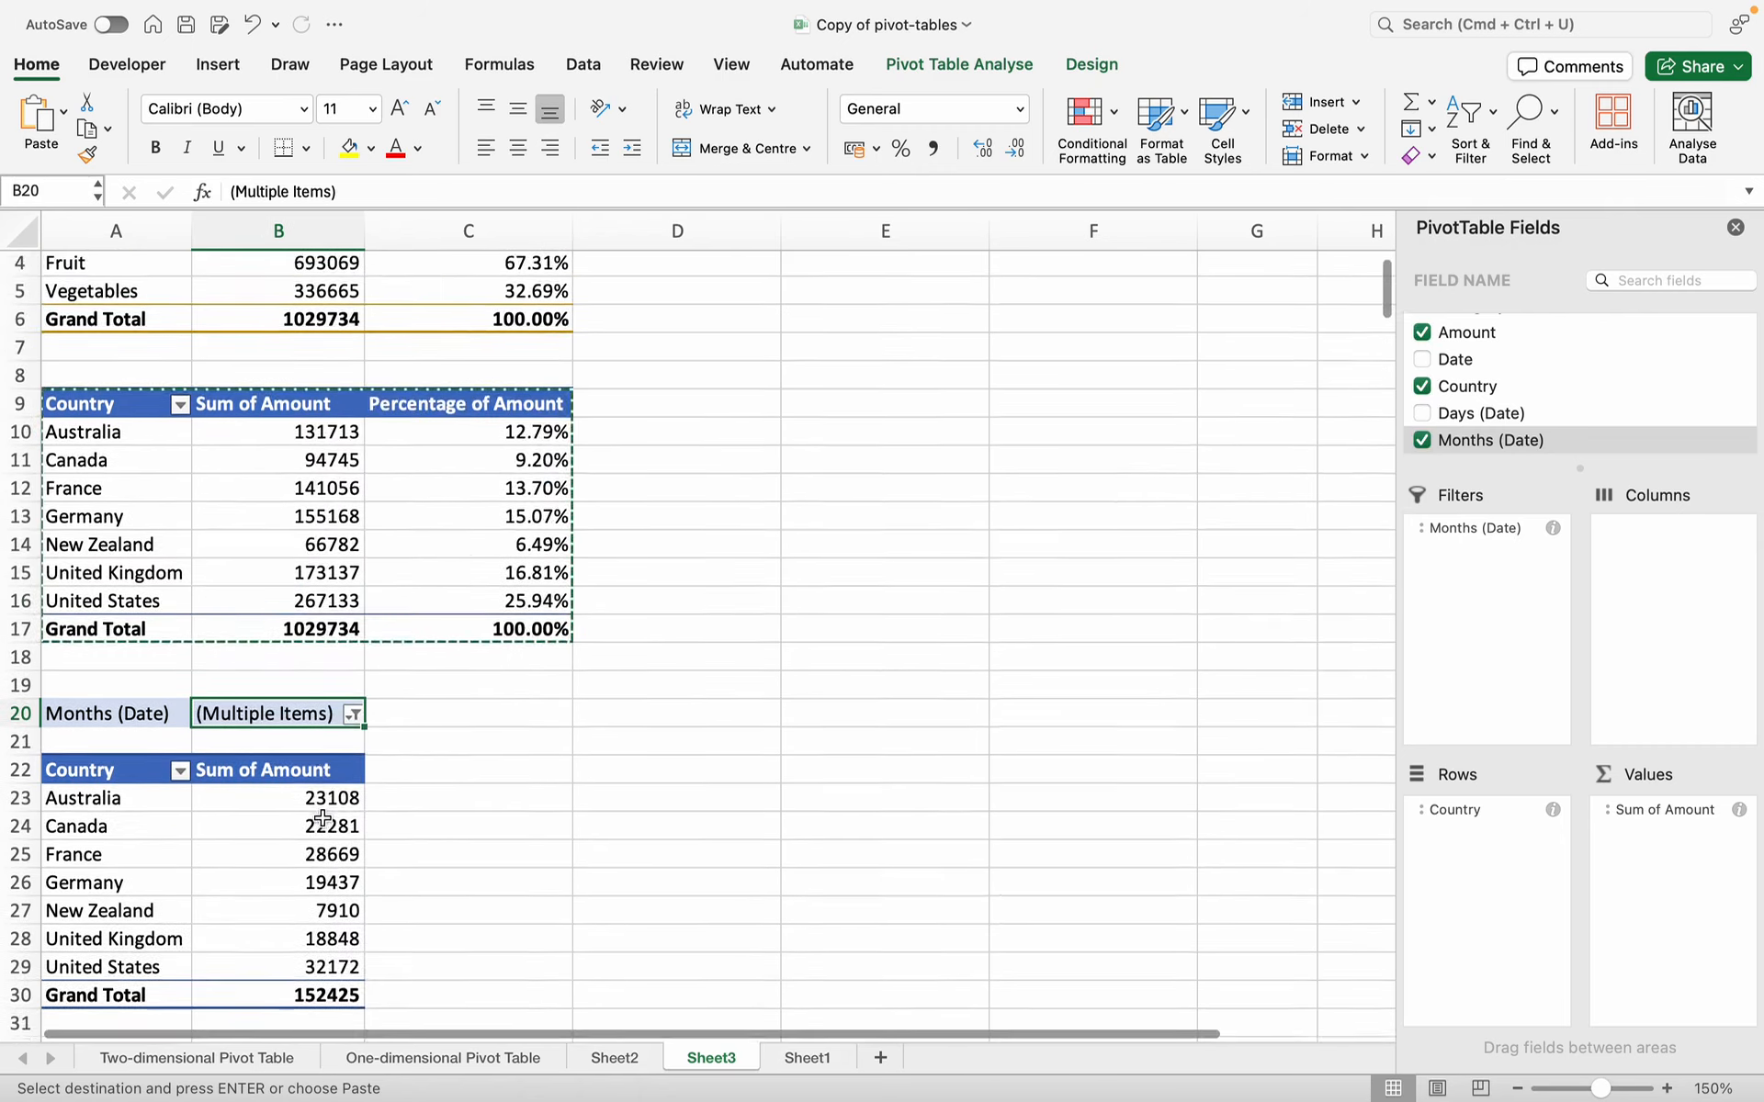
scroll(322, 818, down, 6)
scroll(323, 819, up, 3)
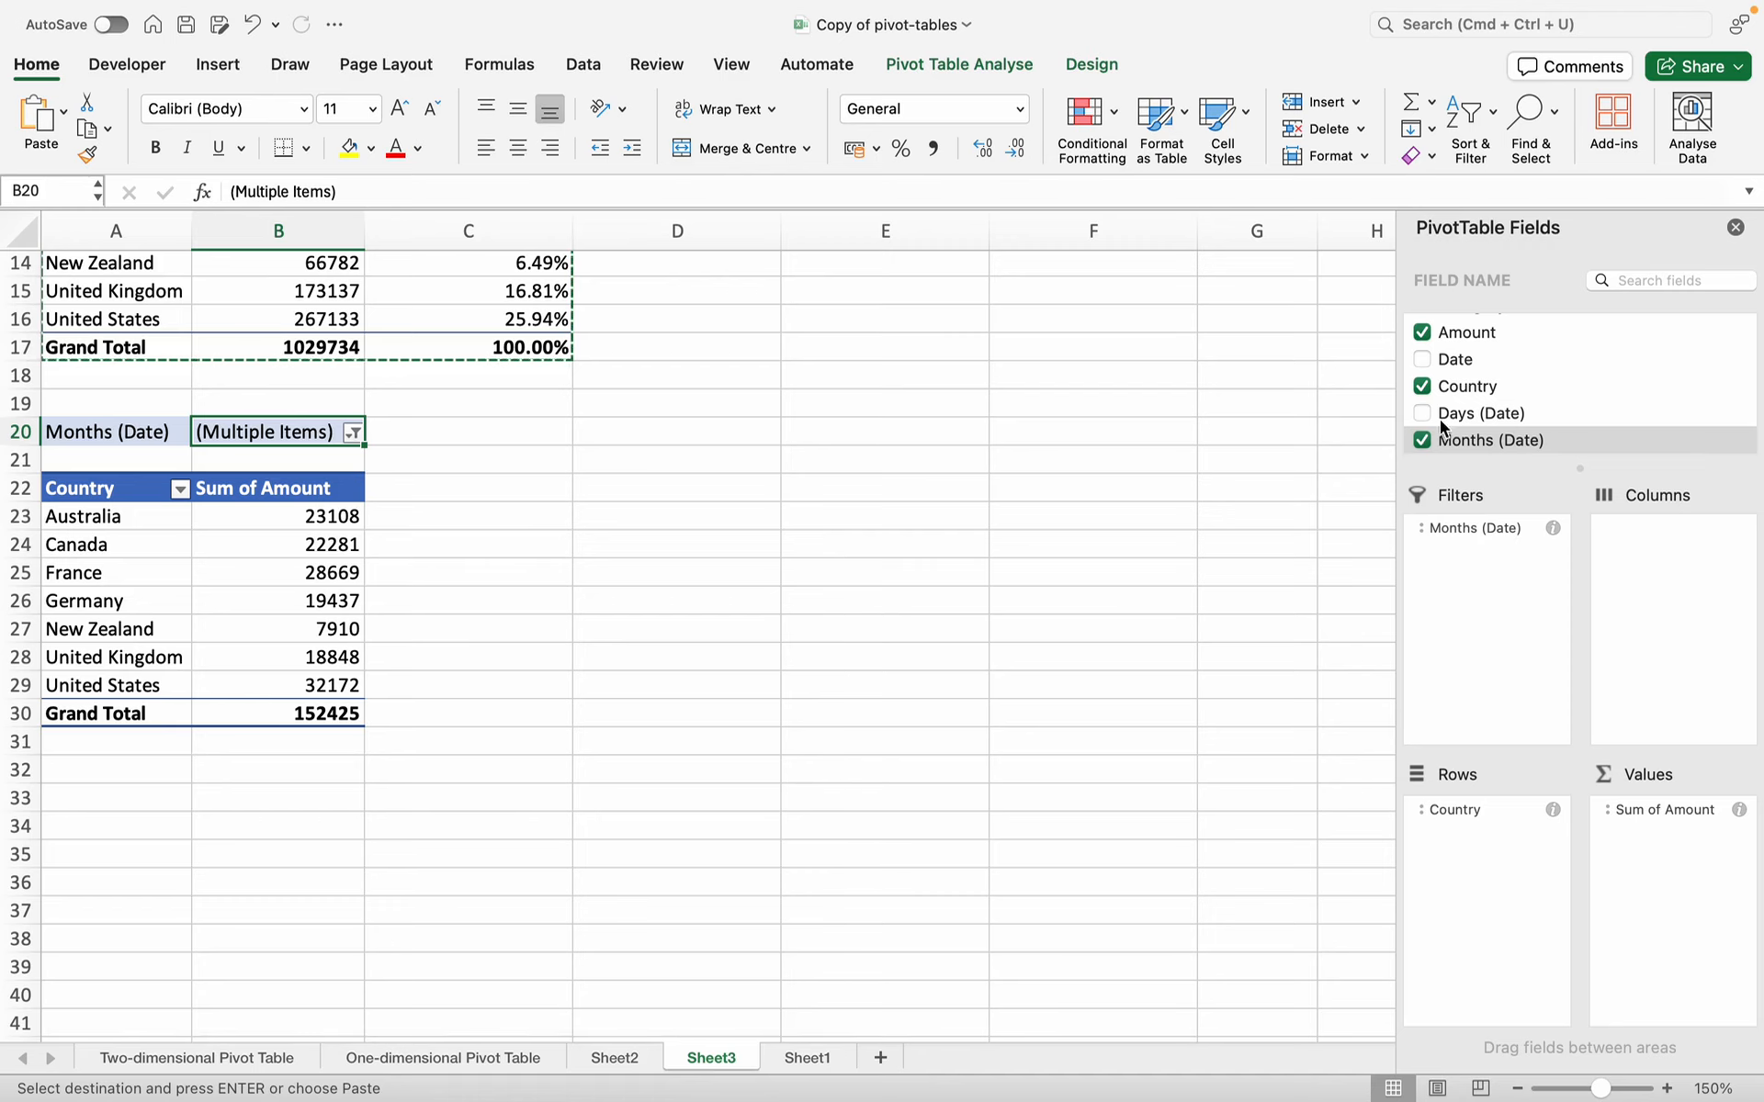
- Add the Category field to the pivot table and place it in the columns, keeping Country in the rows
scroll(1438, 411, up, 3)
click(1424, 382)
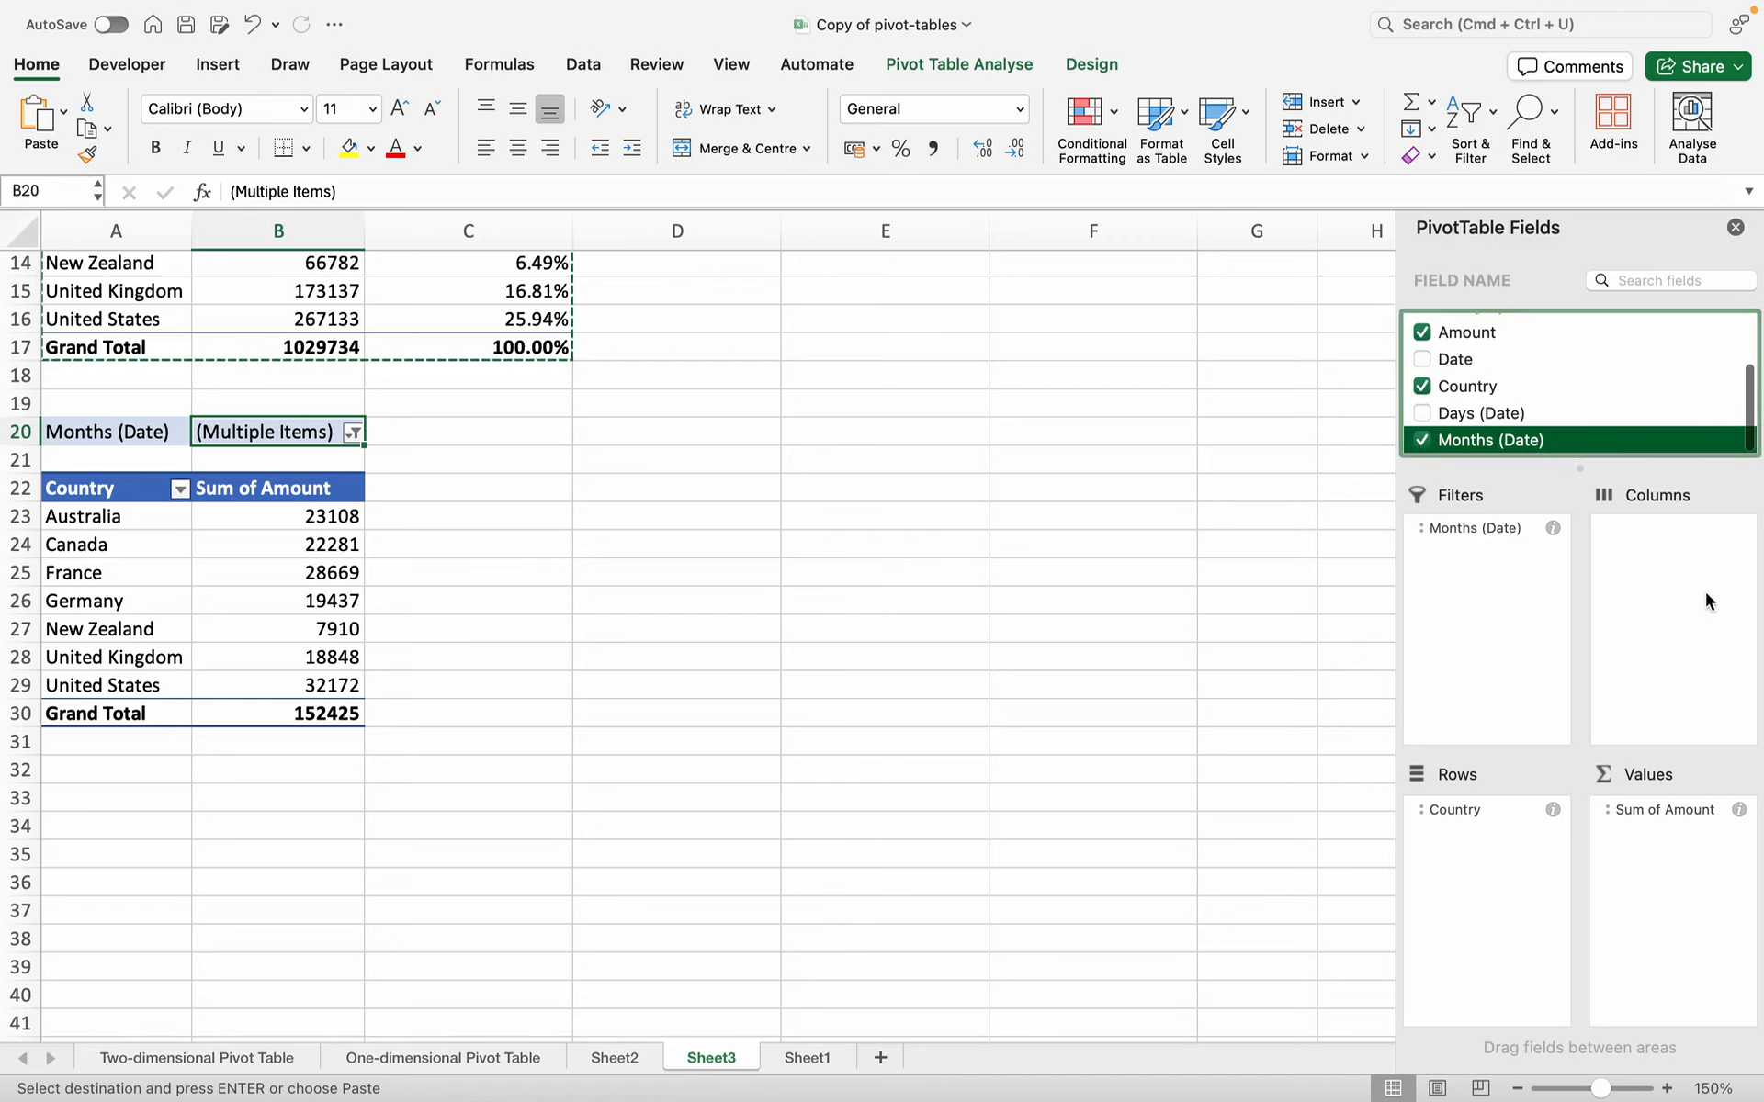
scroll(1429, 410, up, 3)
click(1421, 372)
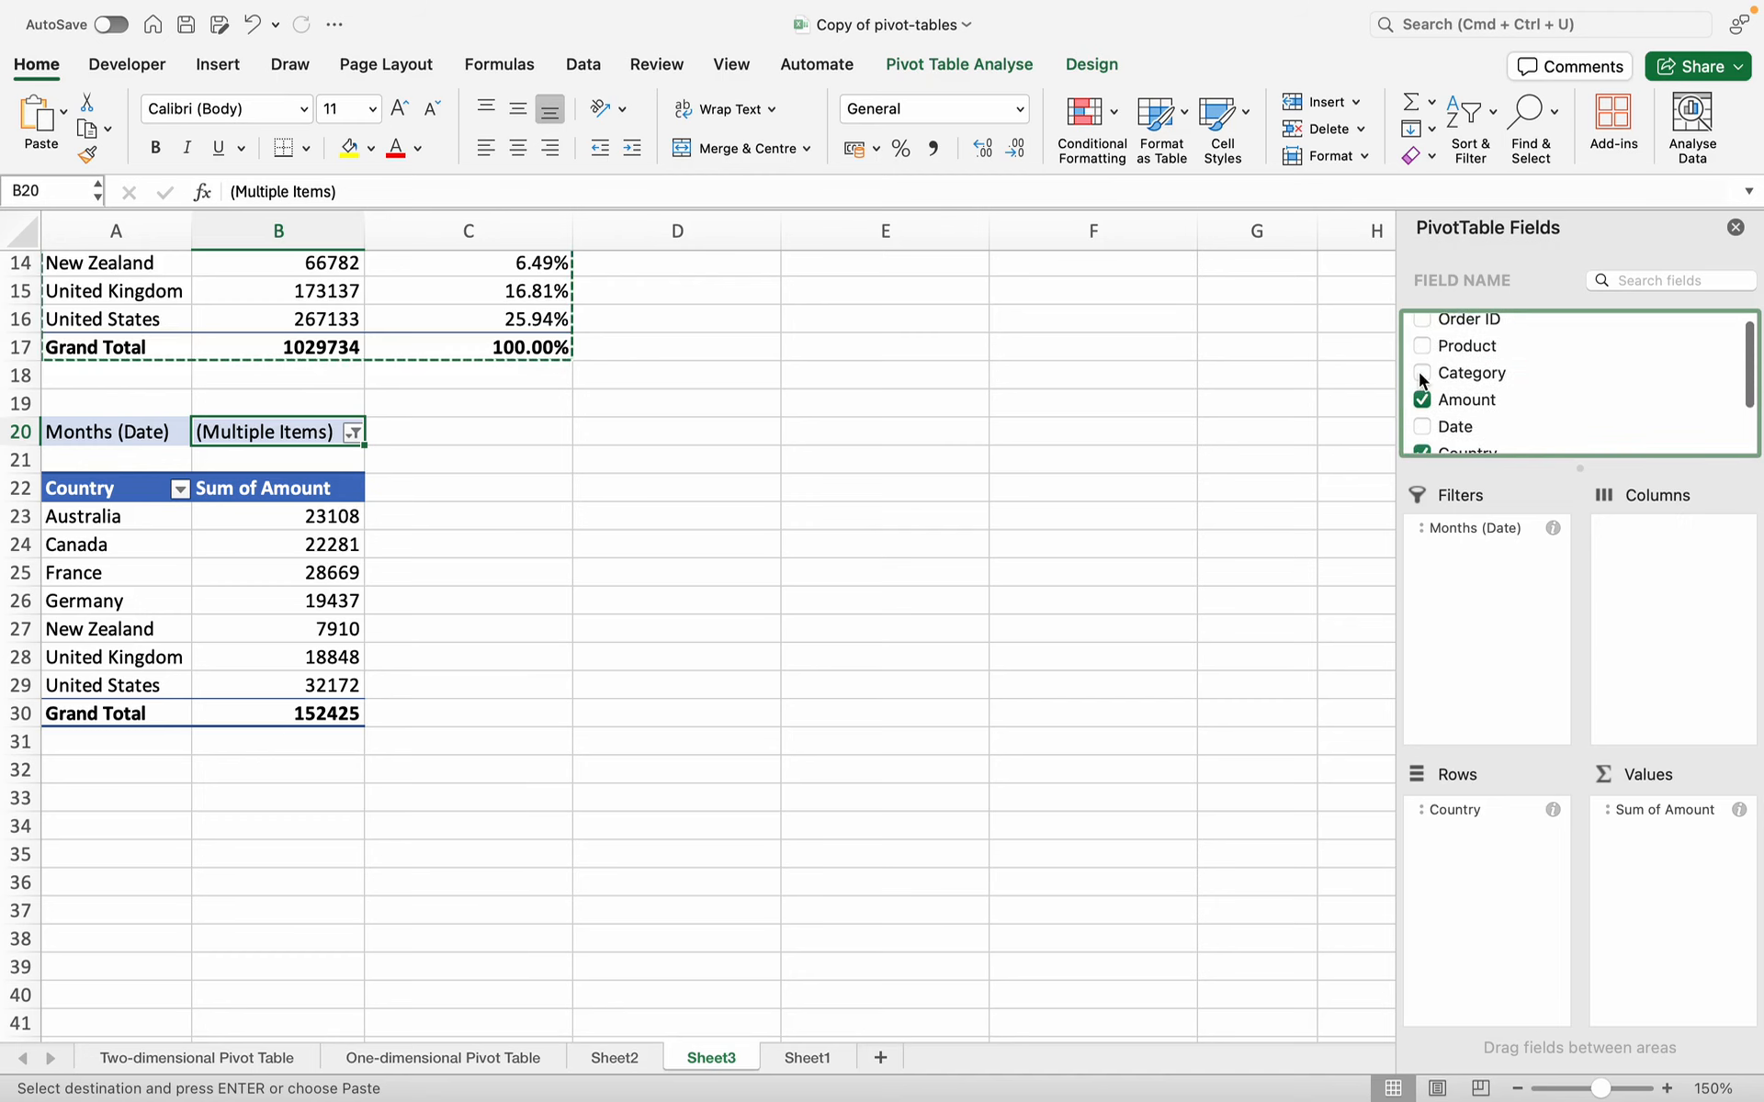
drag(1462, 812, 1694, 669)
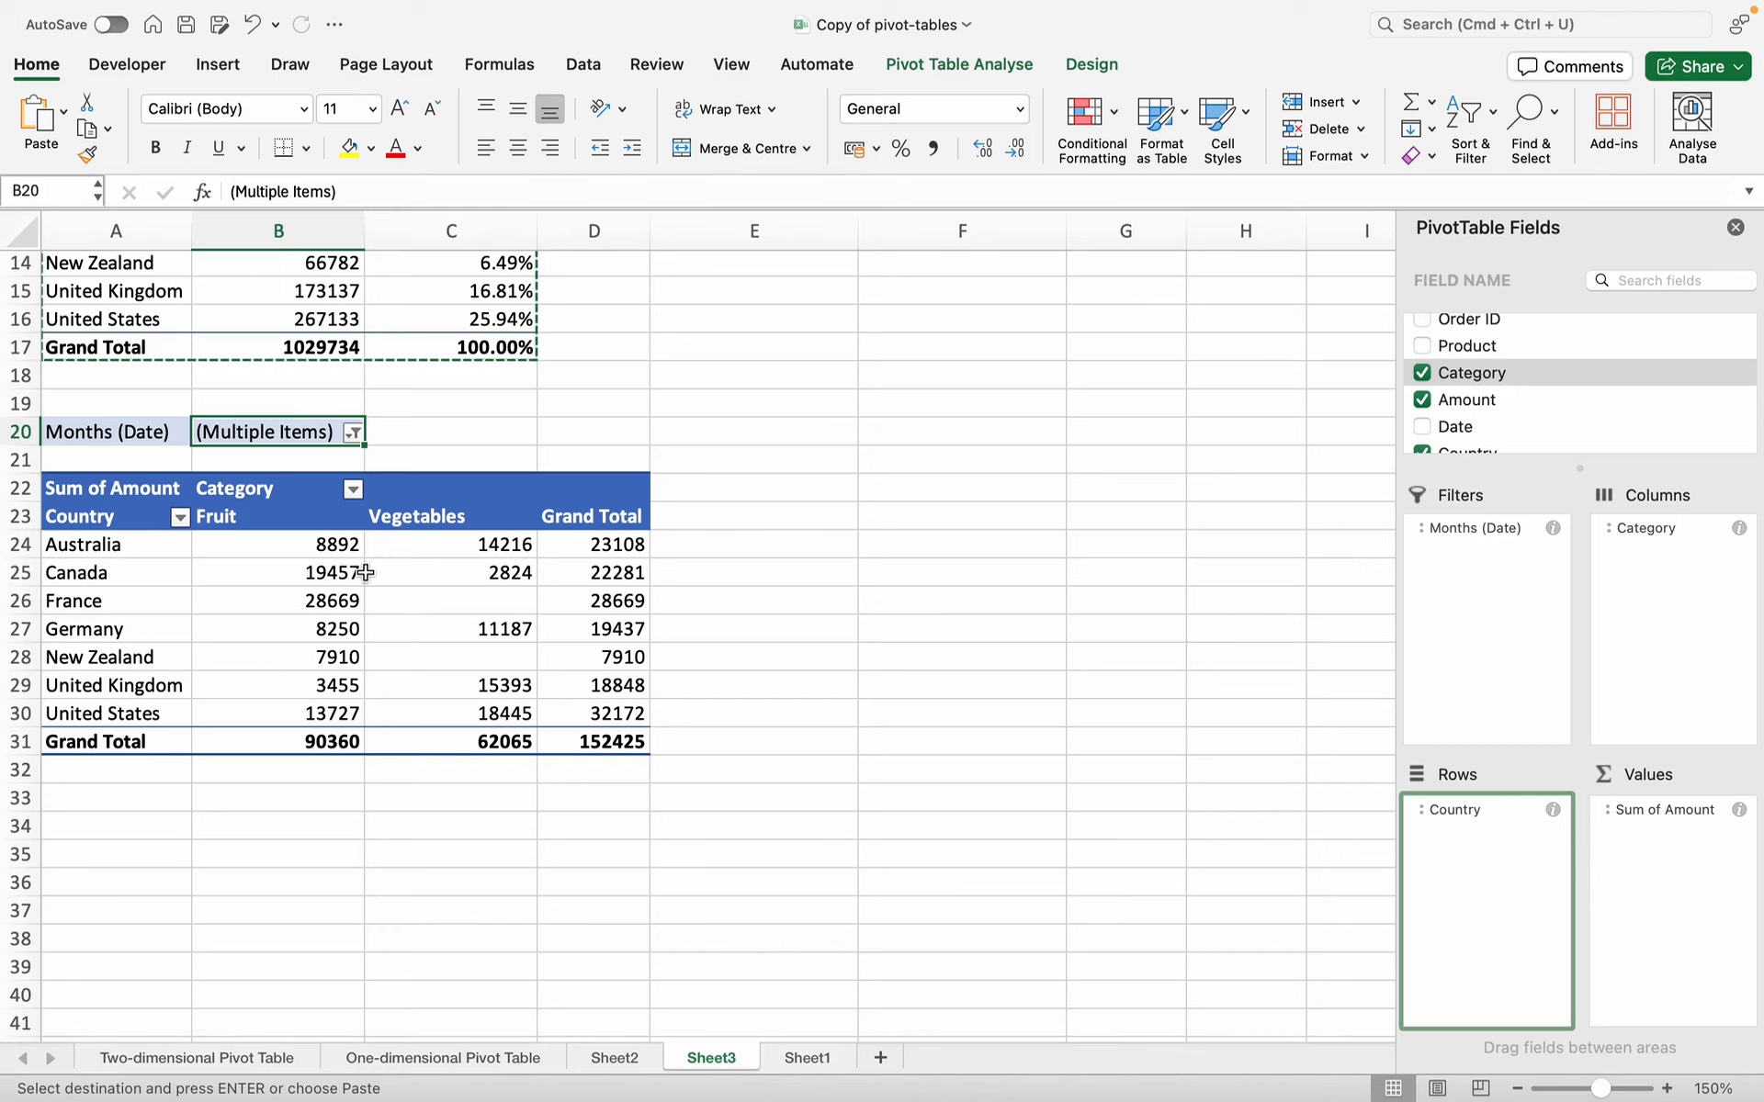
- Examine the Fruit and Vegetables columns by country in the two-dimensional pivot table and check its field list
drag(267, 507, 370, 586)
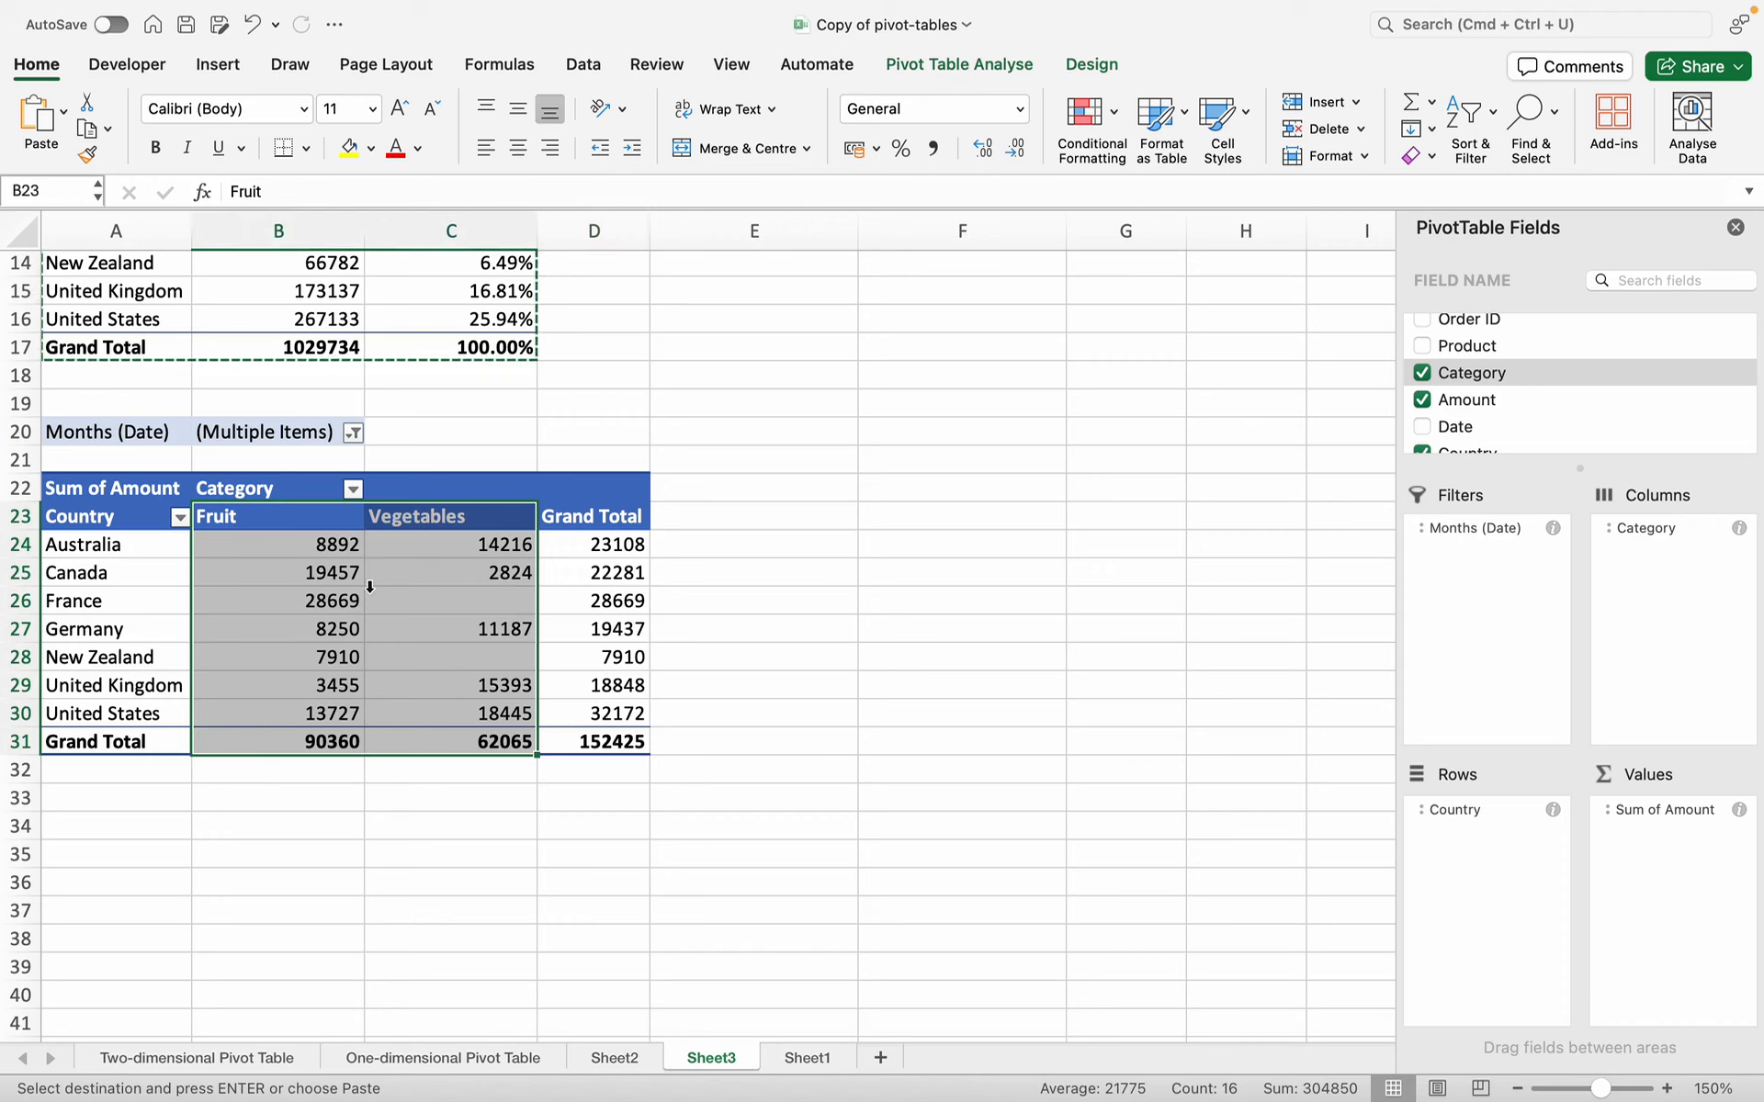
click(83, 522)
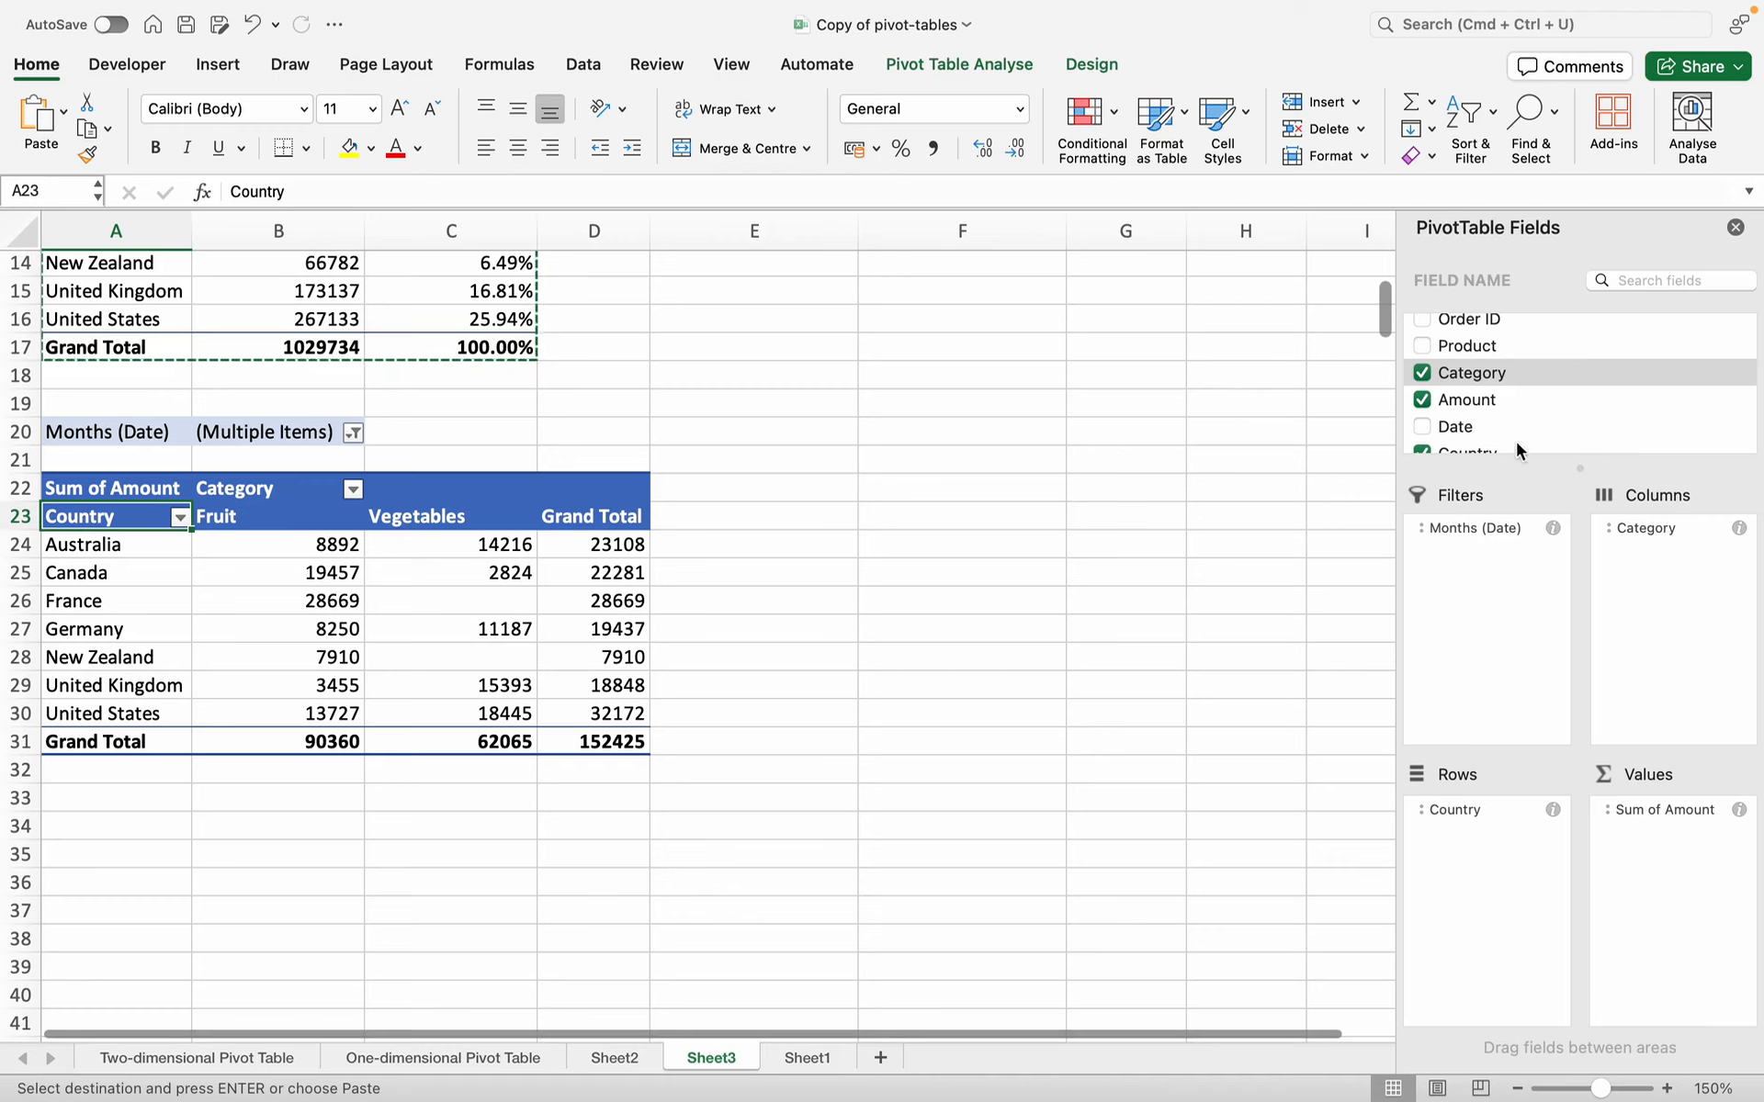
scroll(1475, 401, down, 1)
scroll(1475, 395, down, 1)
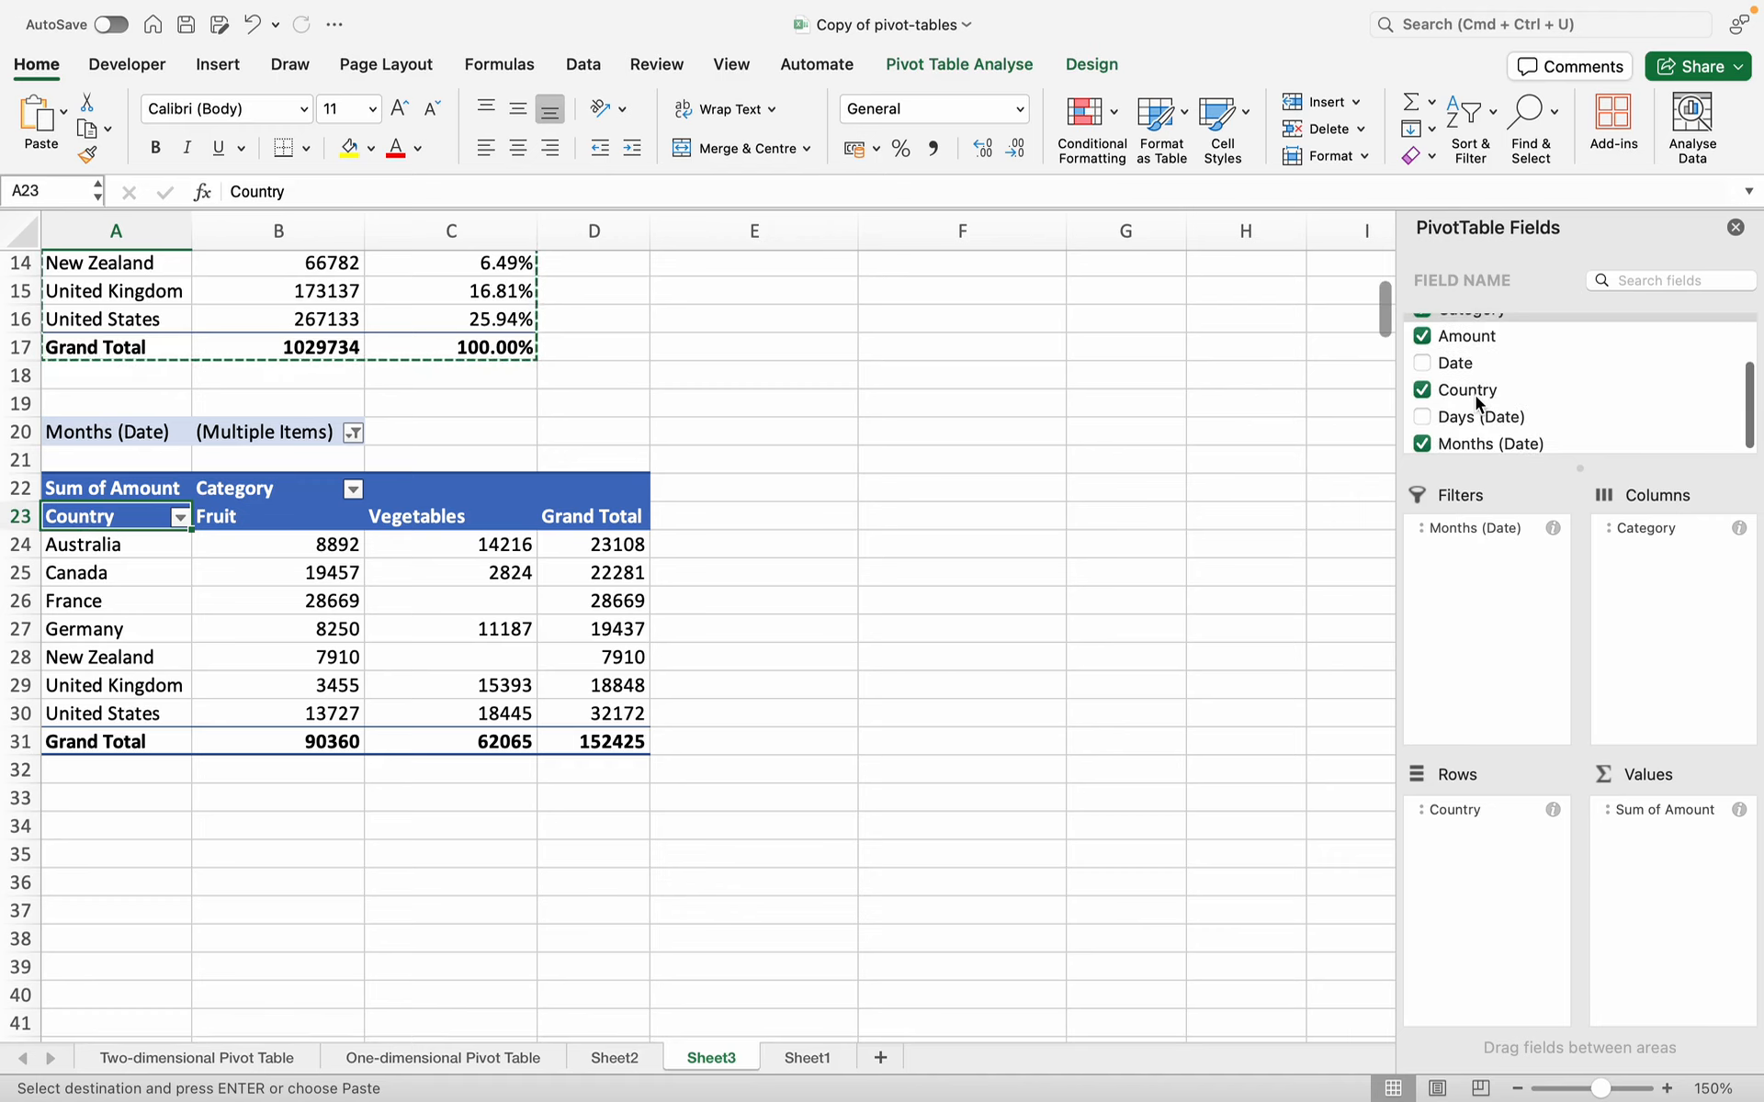
scroll(592, 612, up, 2)
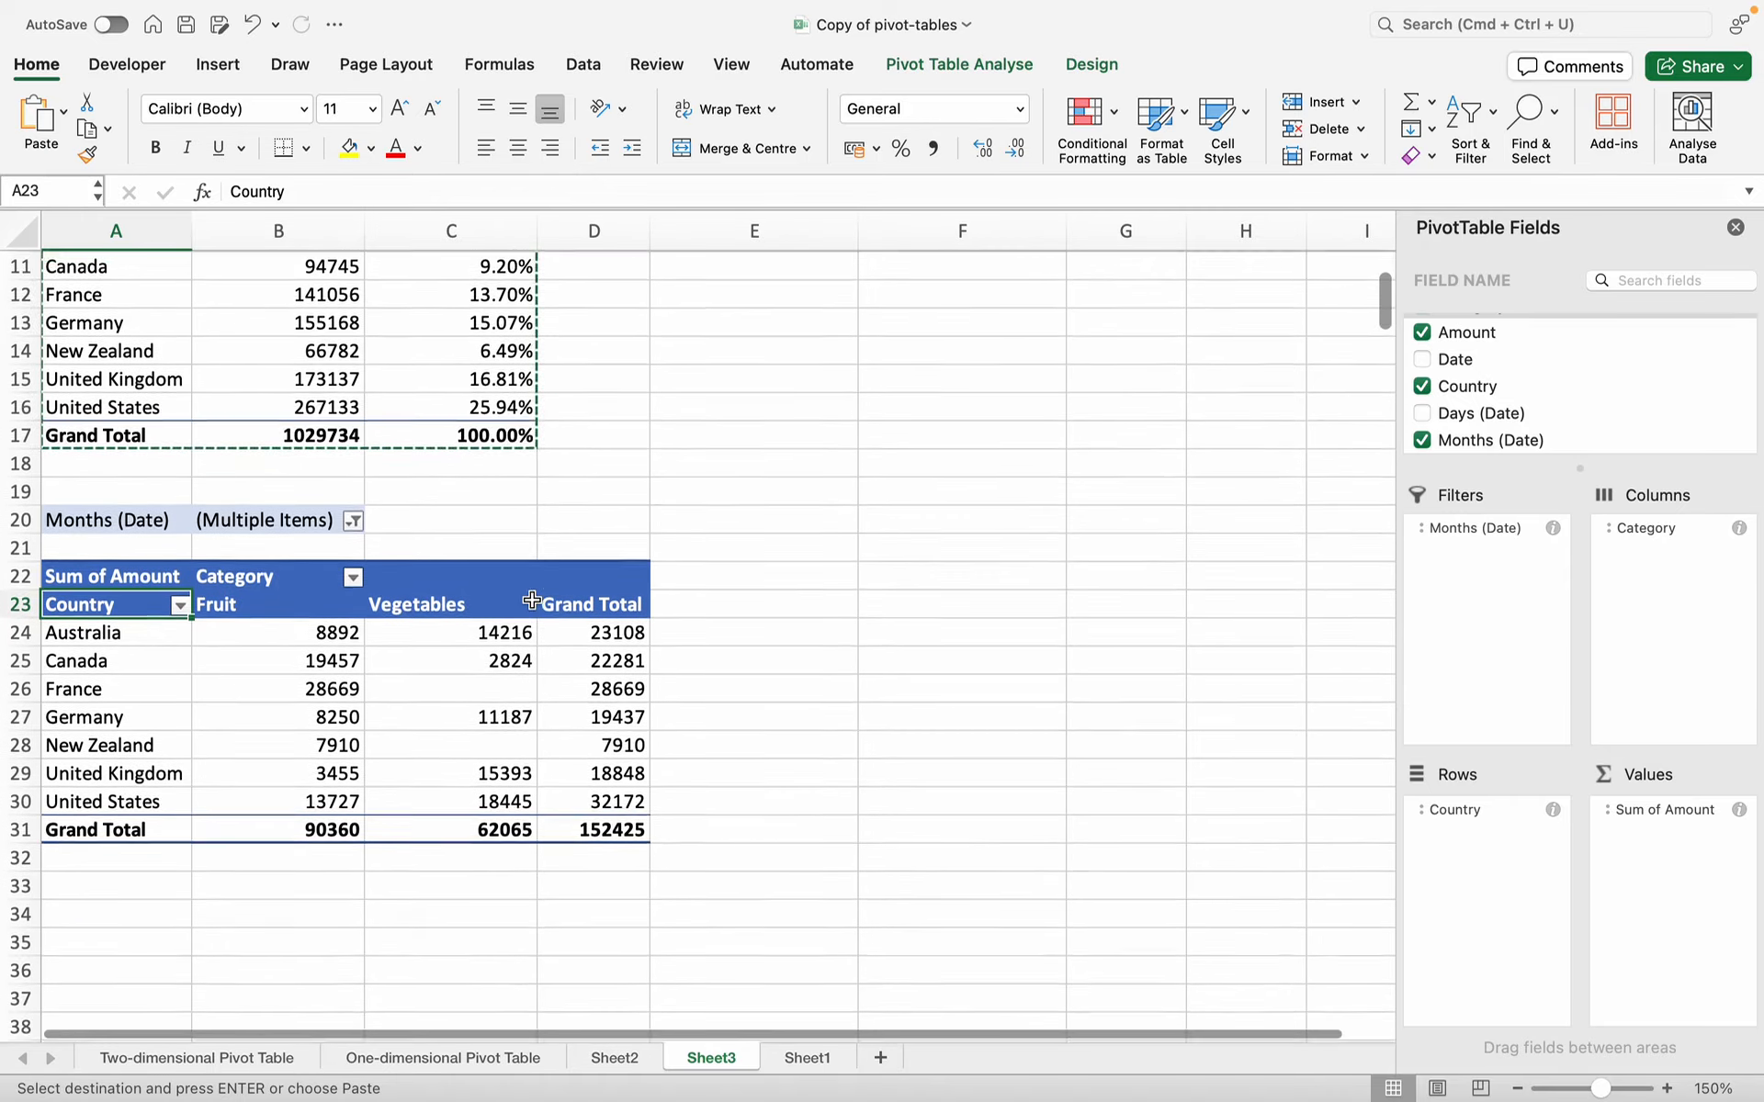
scroll(213, 644, down, 5)
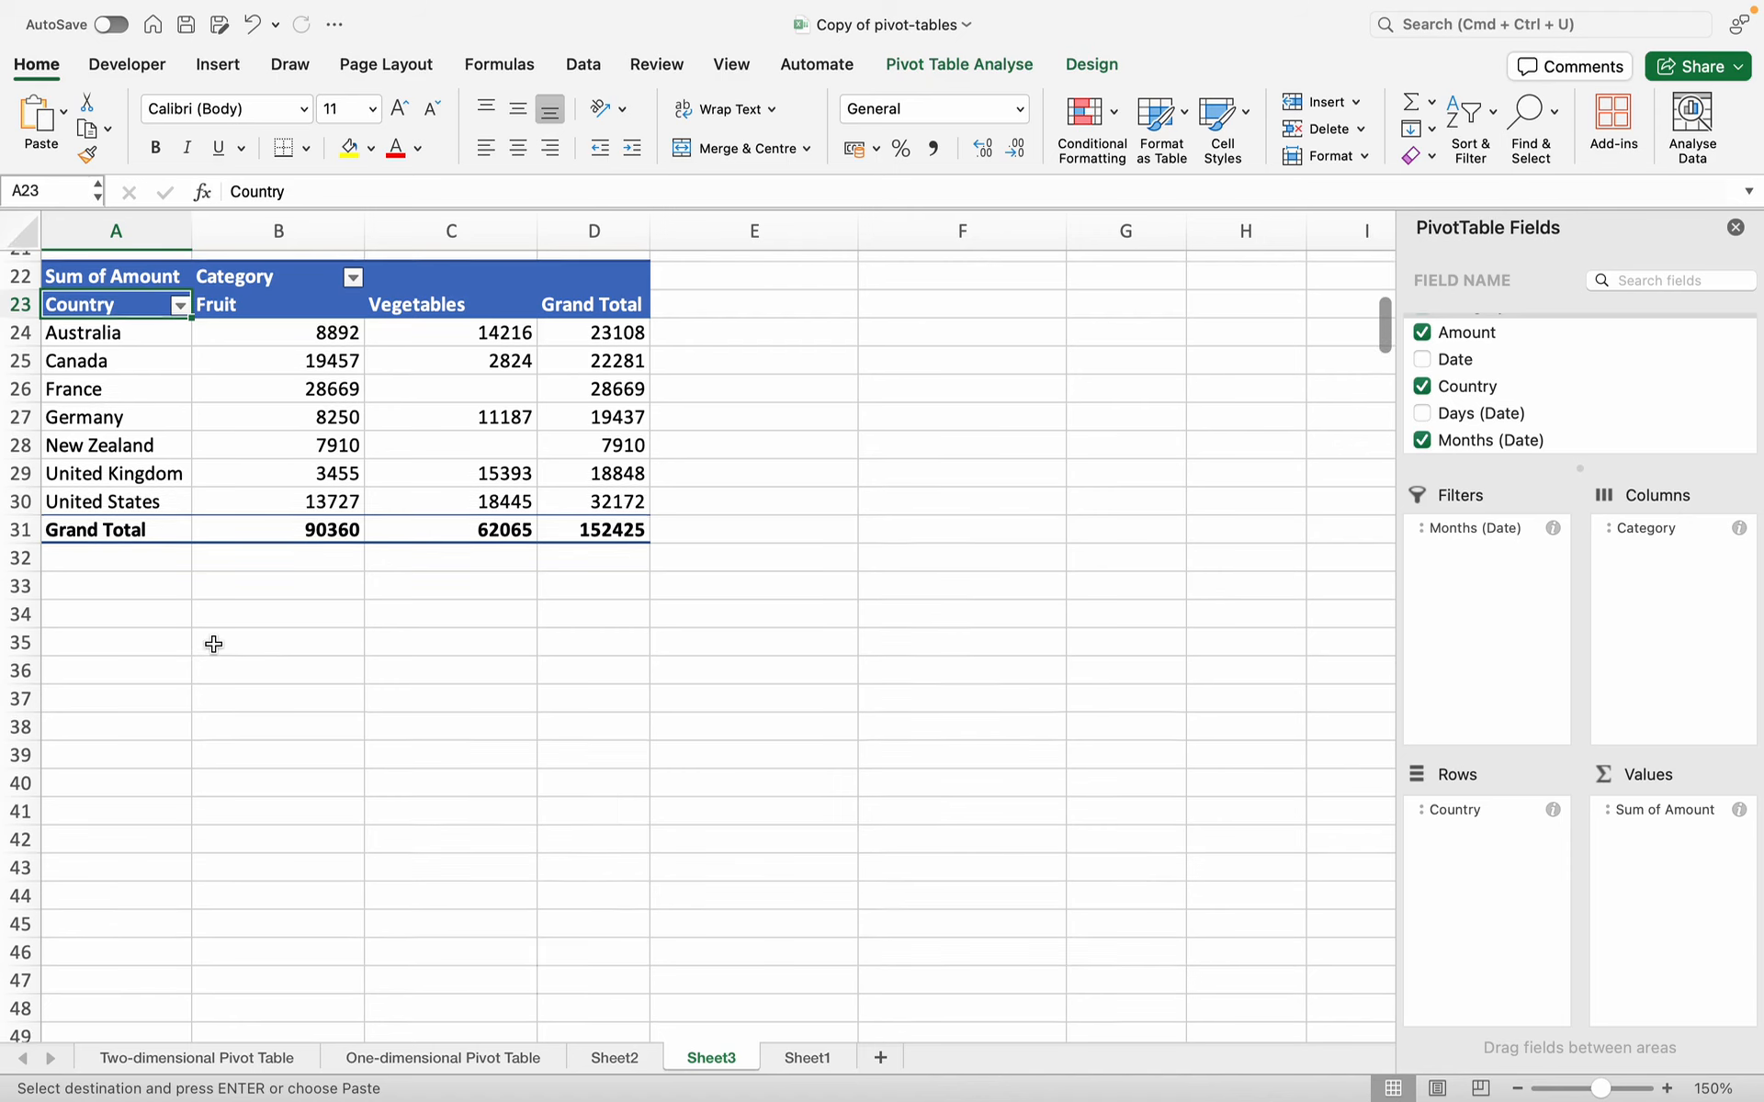
scroll(214, 644, up, 5)
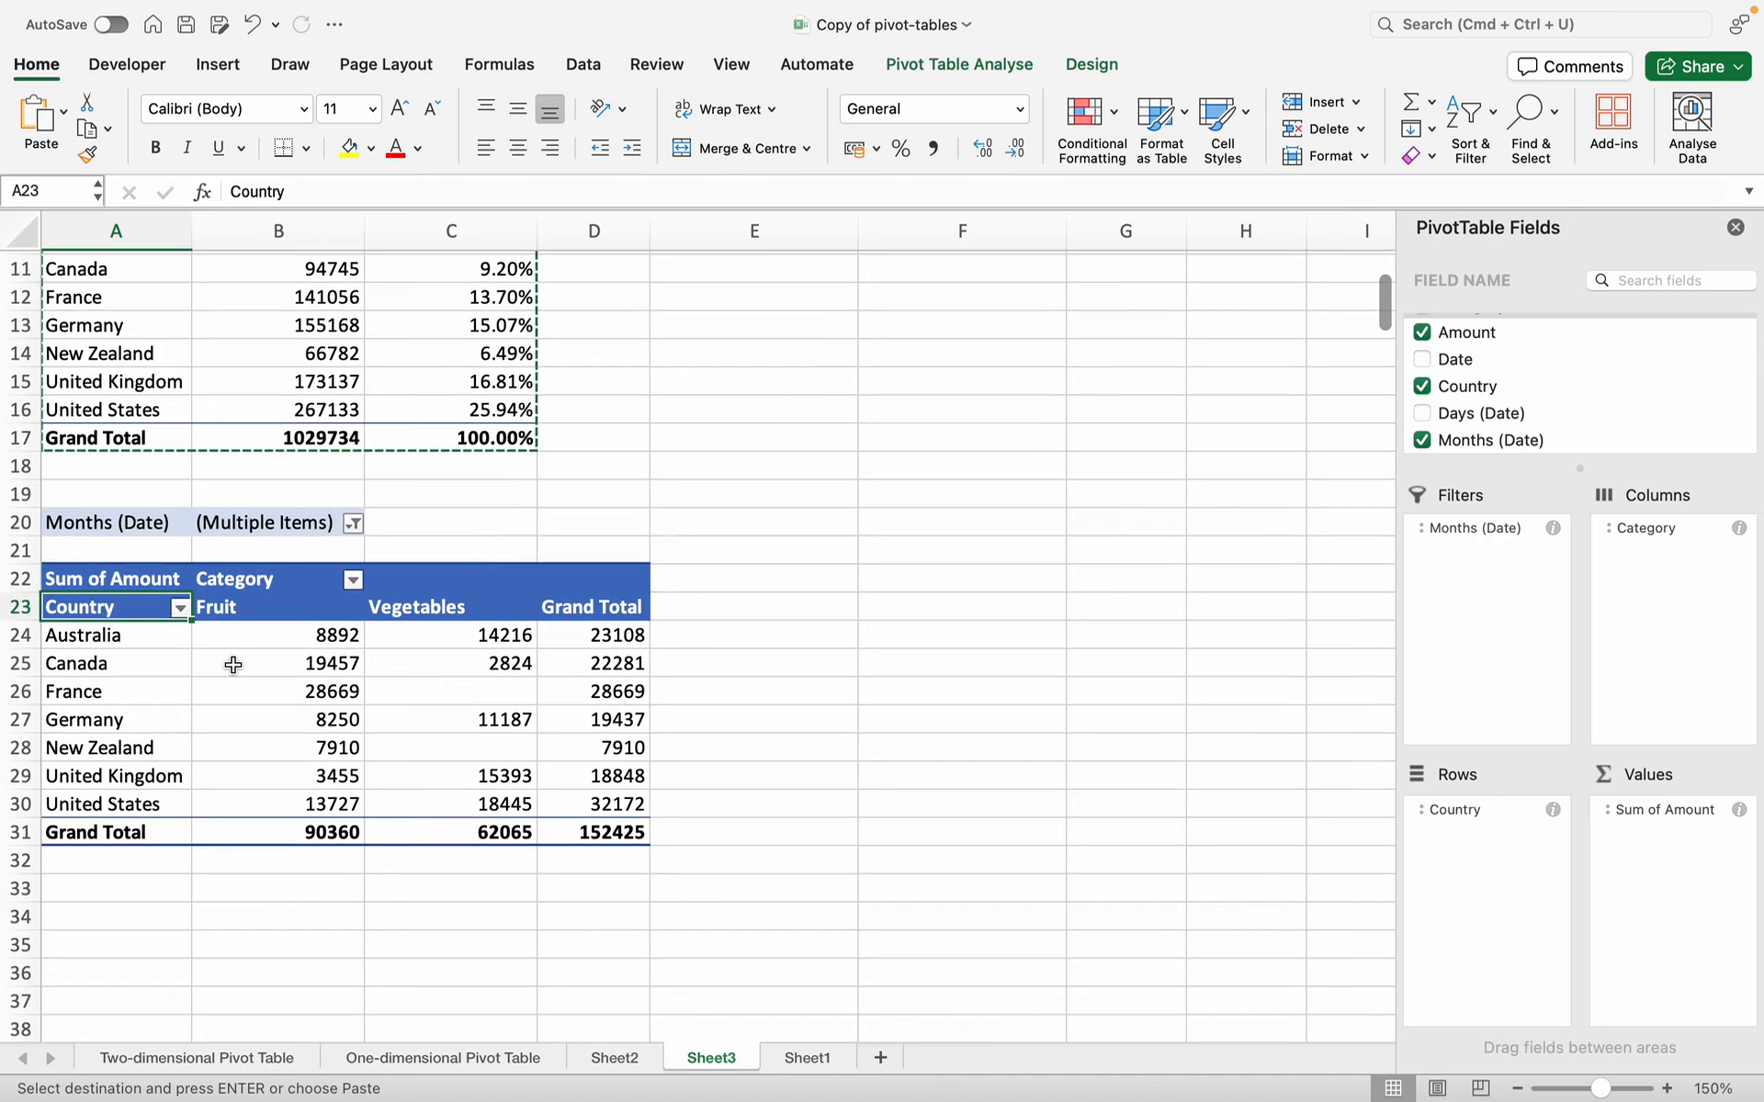
- Insert a pivot chart based on the Country by Category pivot table
click(232, 664)
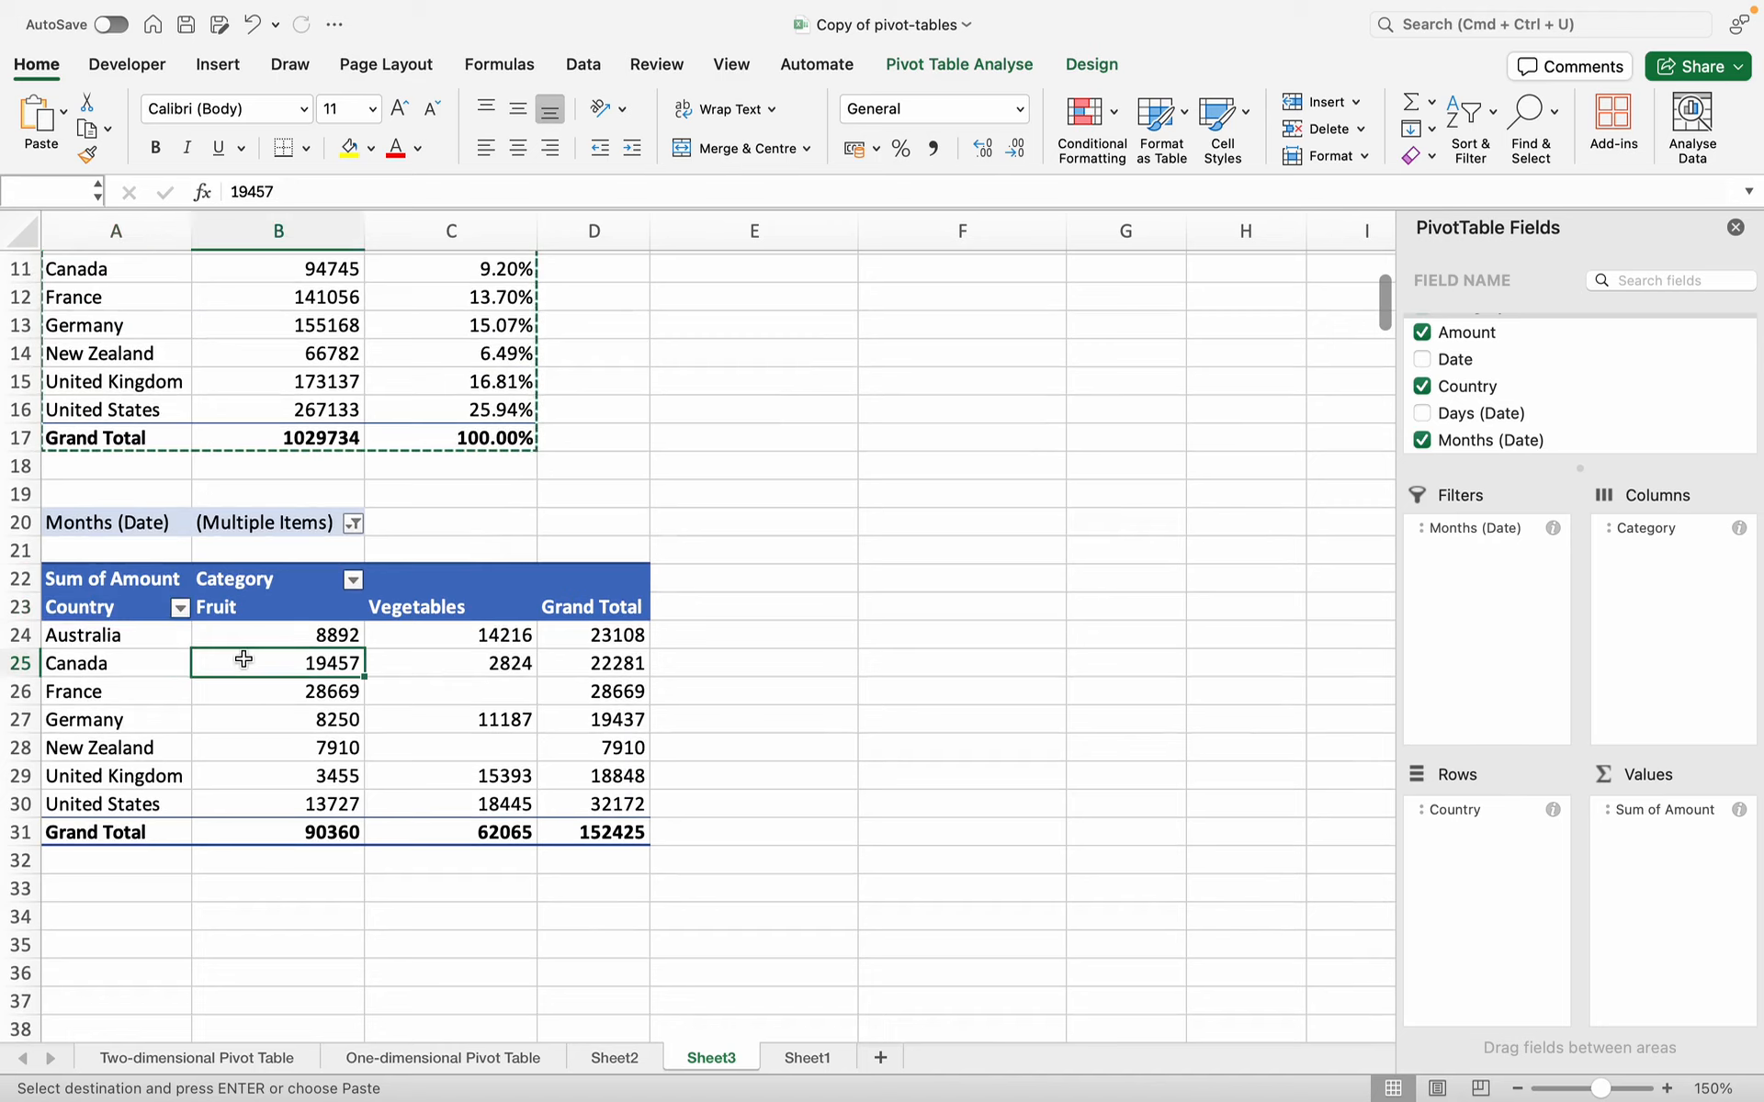
click(965, 63)
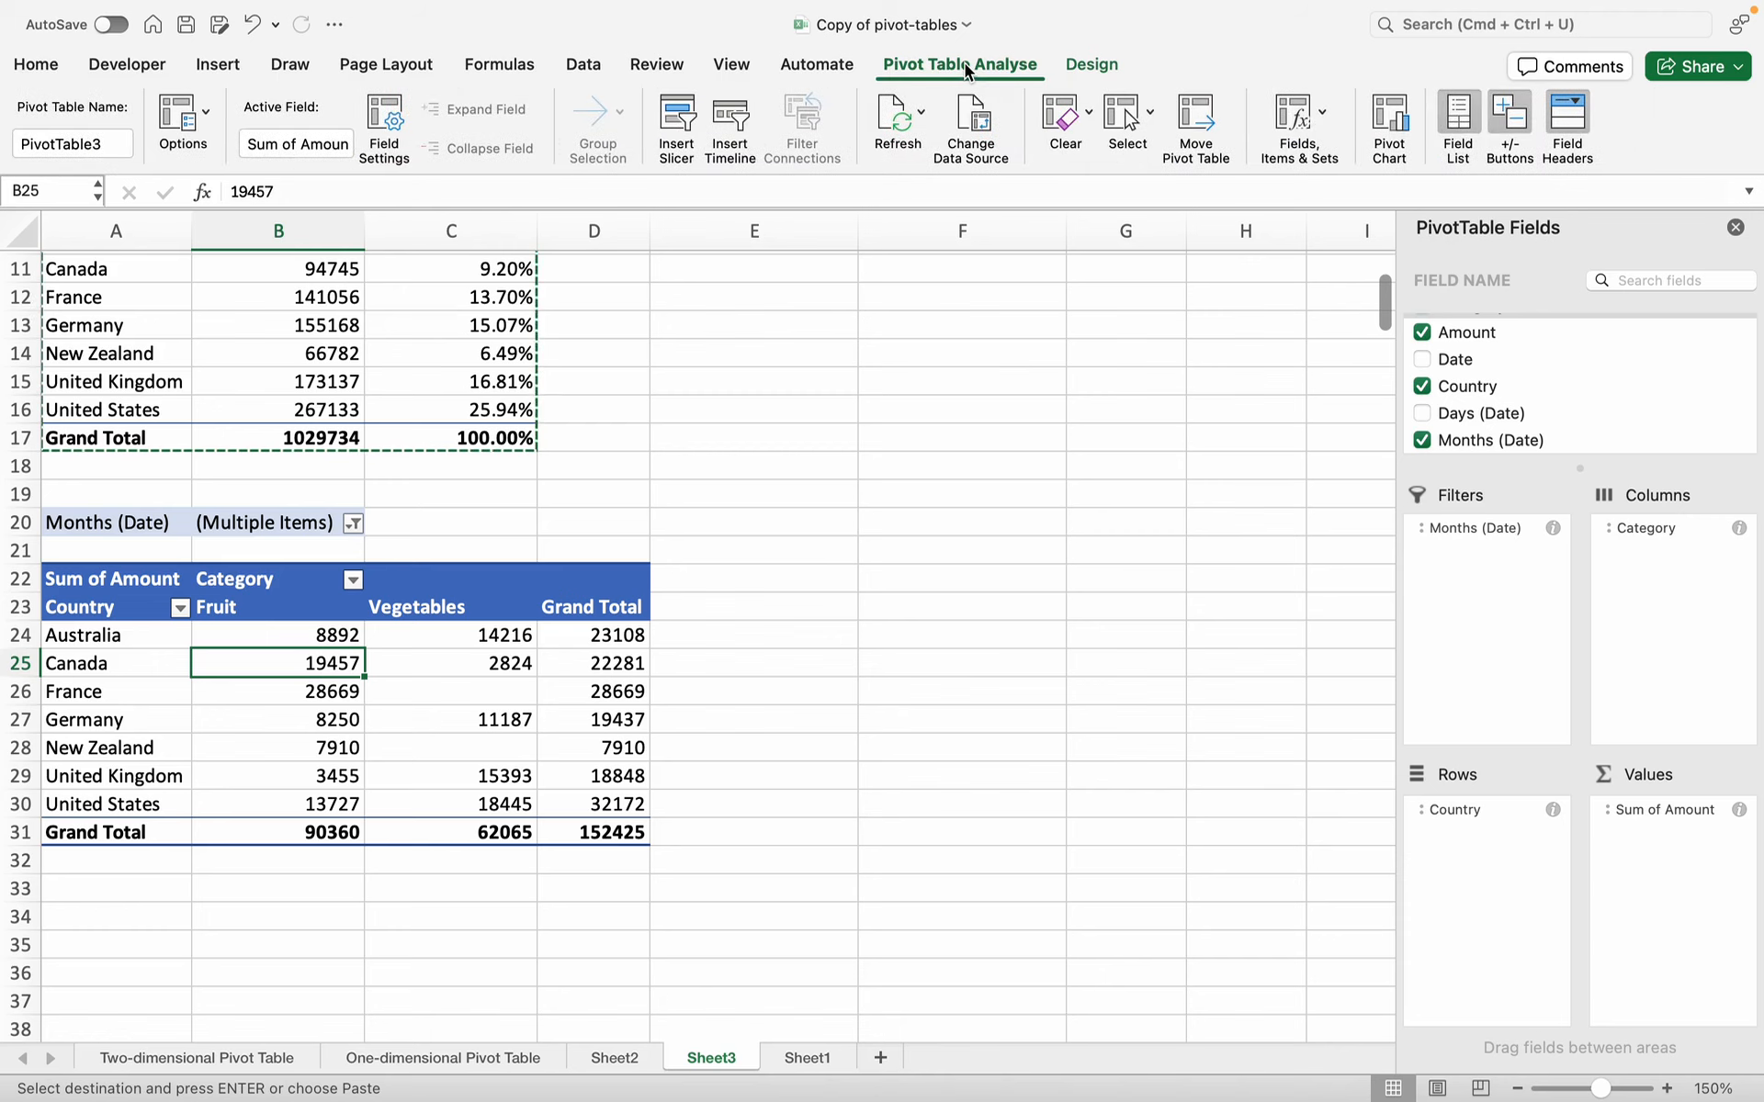
click(1389, 118)
- Move the pivot chart directly below the Country by Category pivot table so it no longer covers the data
scroll(882, 395, down, 5)
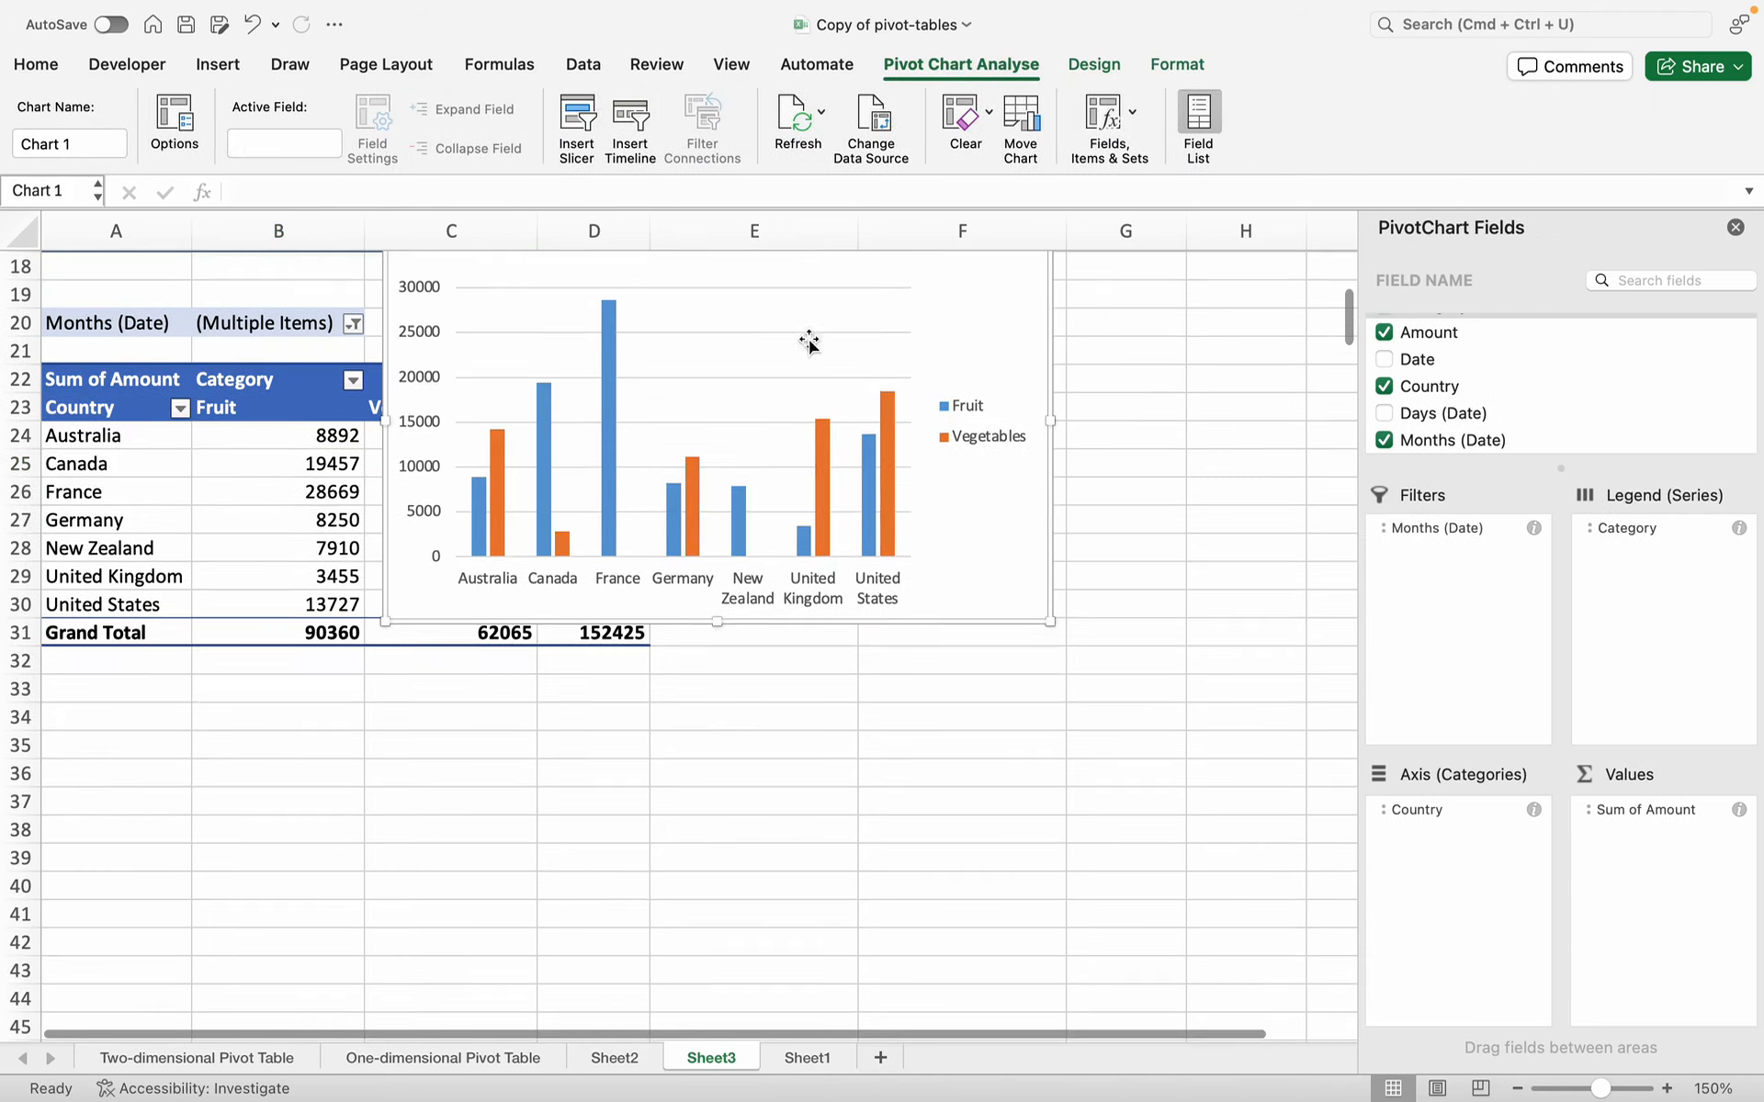
scroll(804, 358, up, 2)
scroll(805, 360, up, 2)
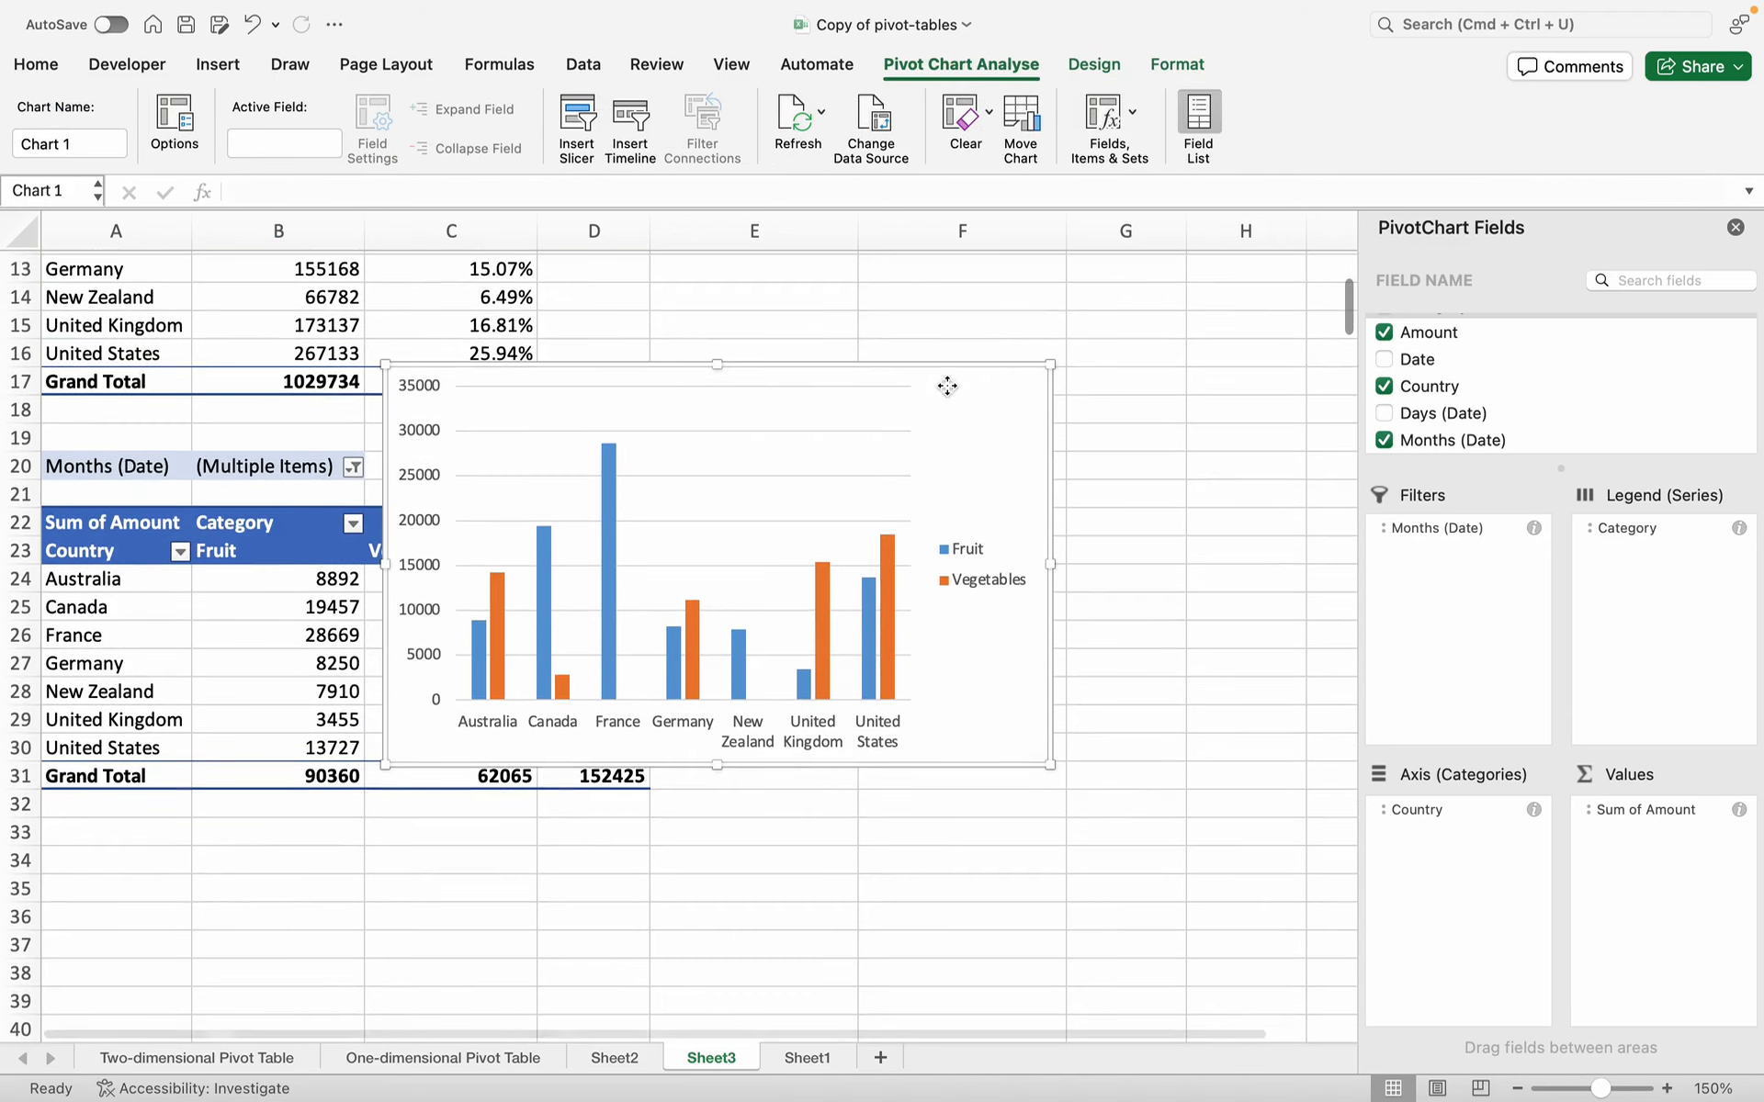
drag(947, 387, 1068, 543)
scroll(1066, 548, down, 3)
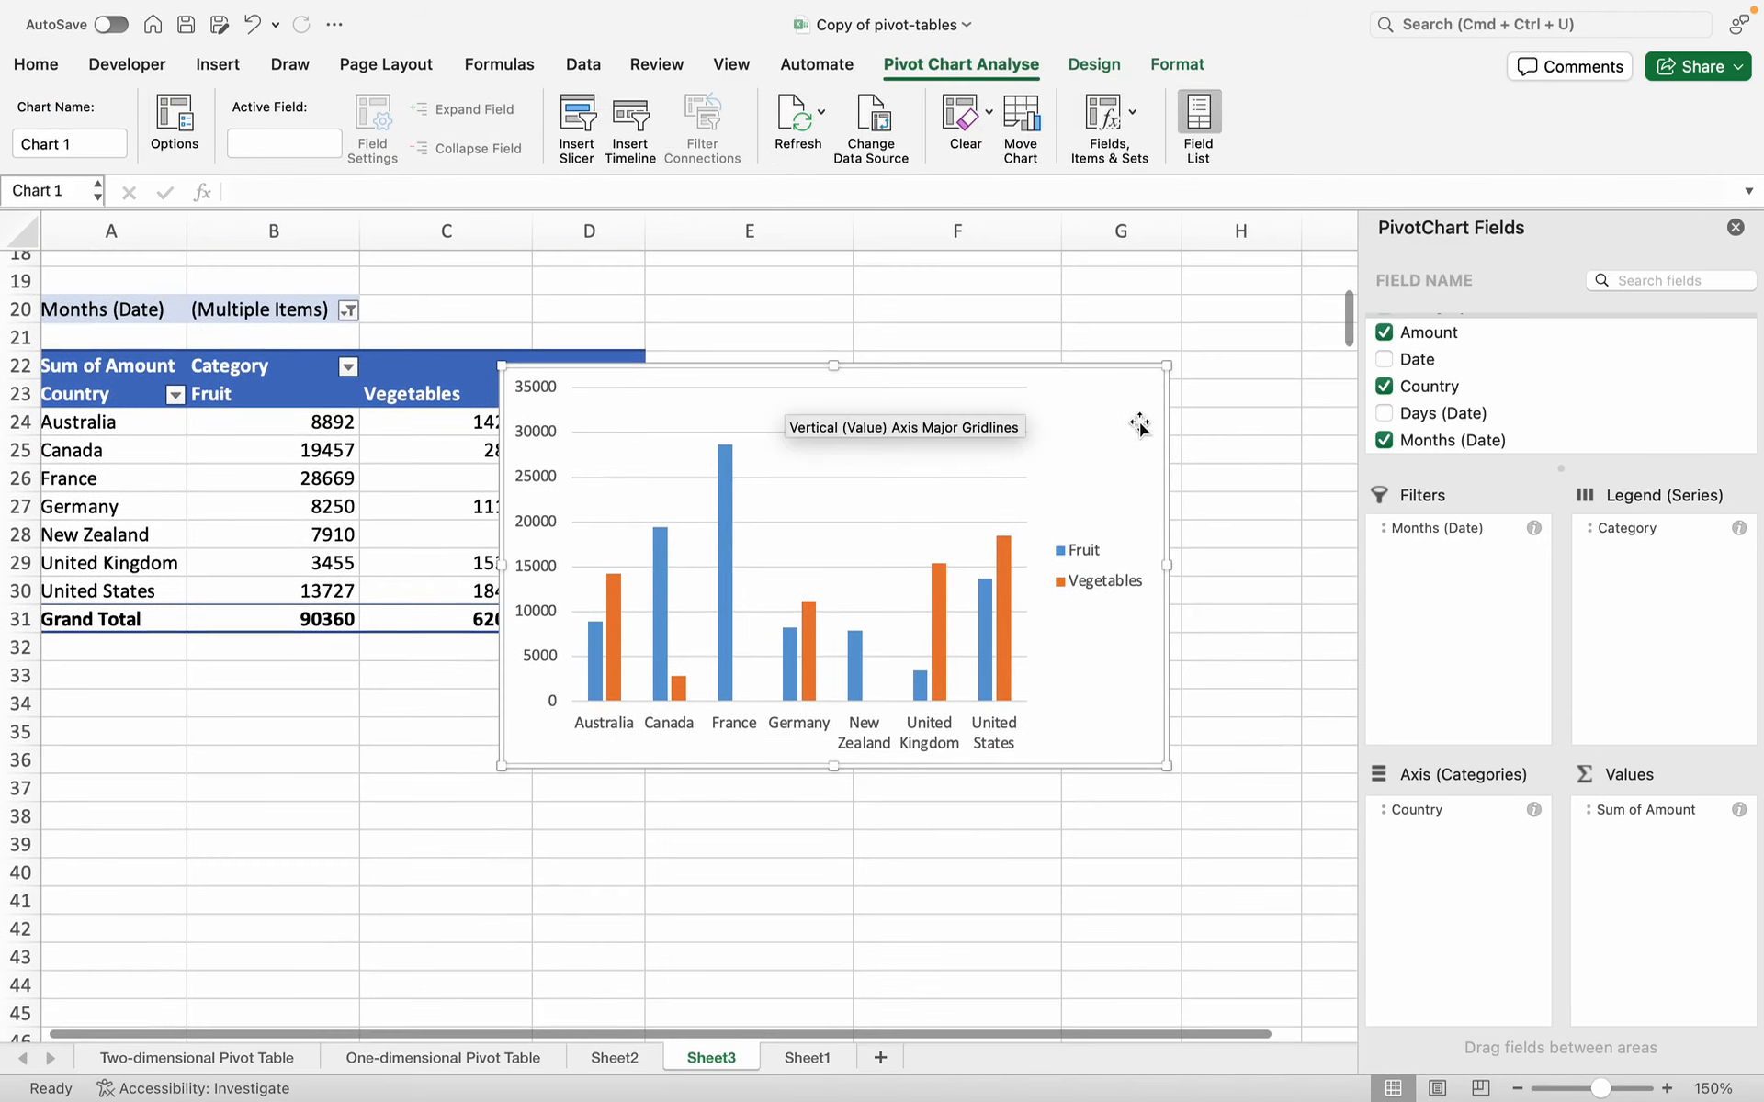
drag(1135, 420, 1067, 679)
scroll(1067, 680, down, 4)
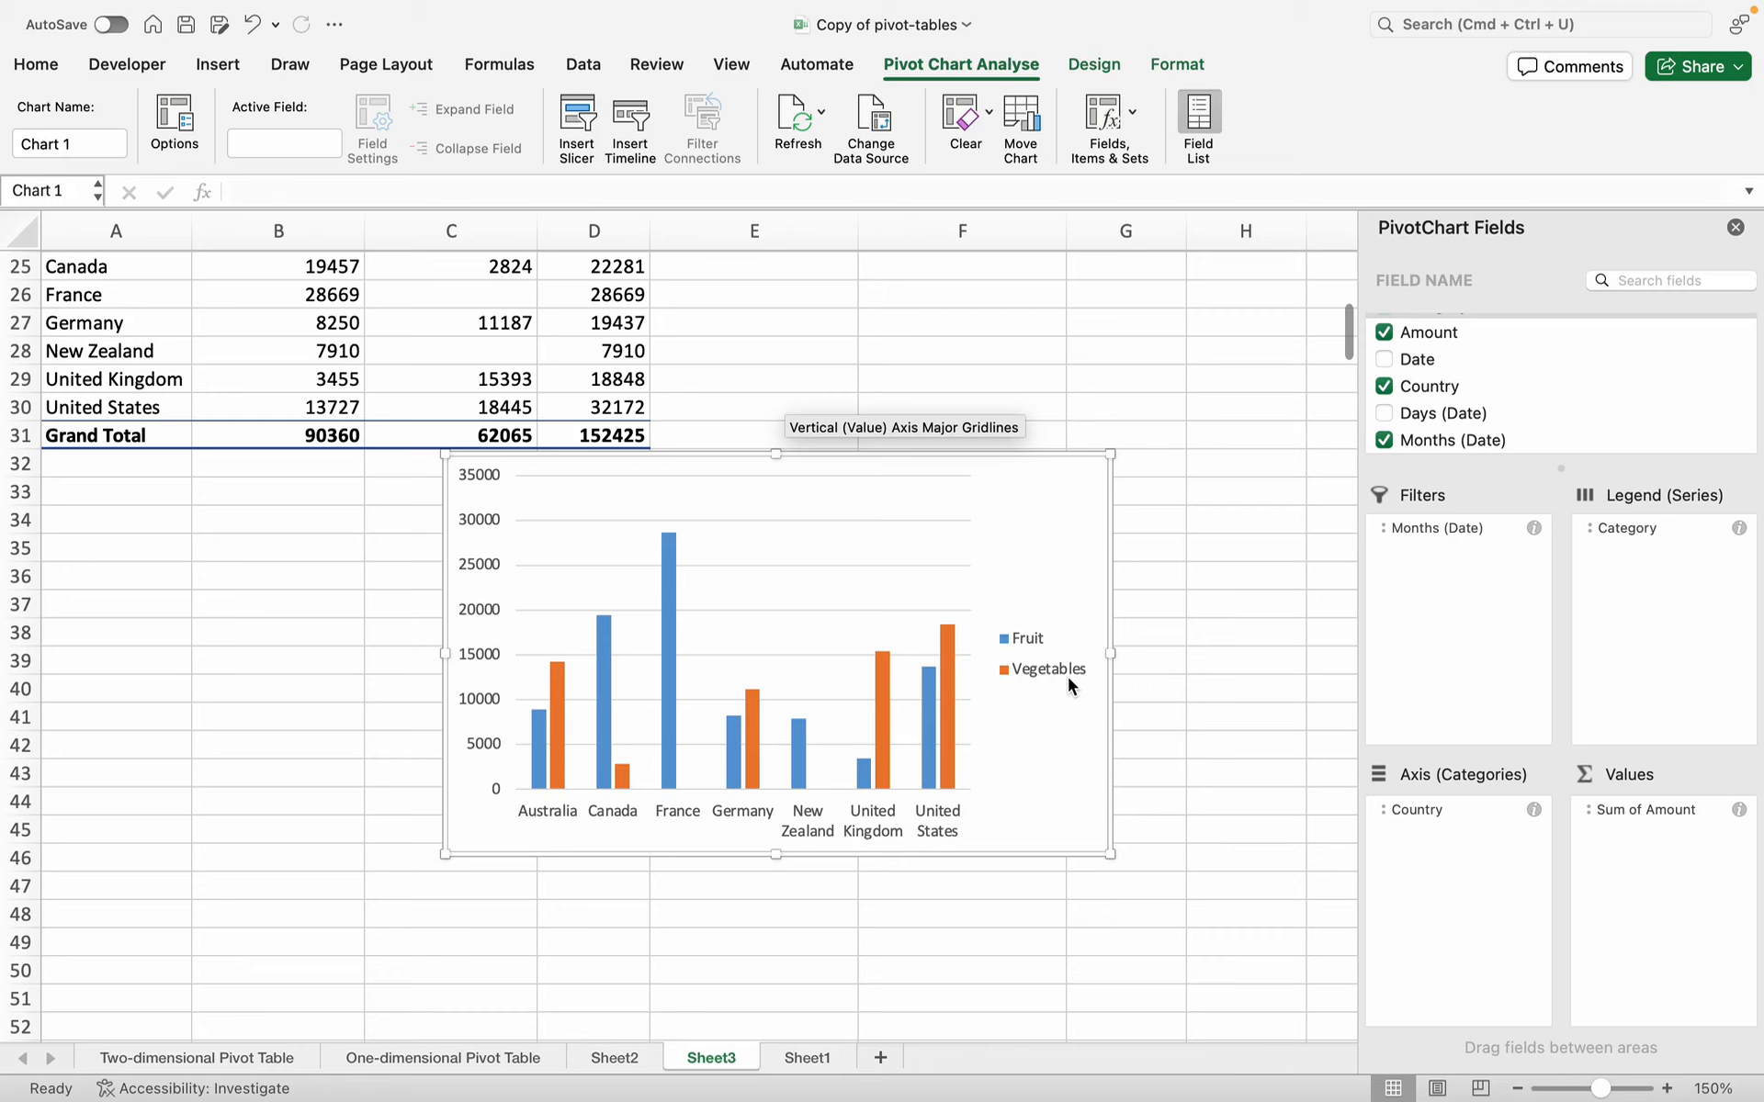
- Examine the chart types available for the pivot chart, including the column, bar, statistical and waterfall variants
right_click(1063, 581)
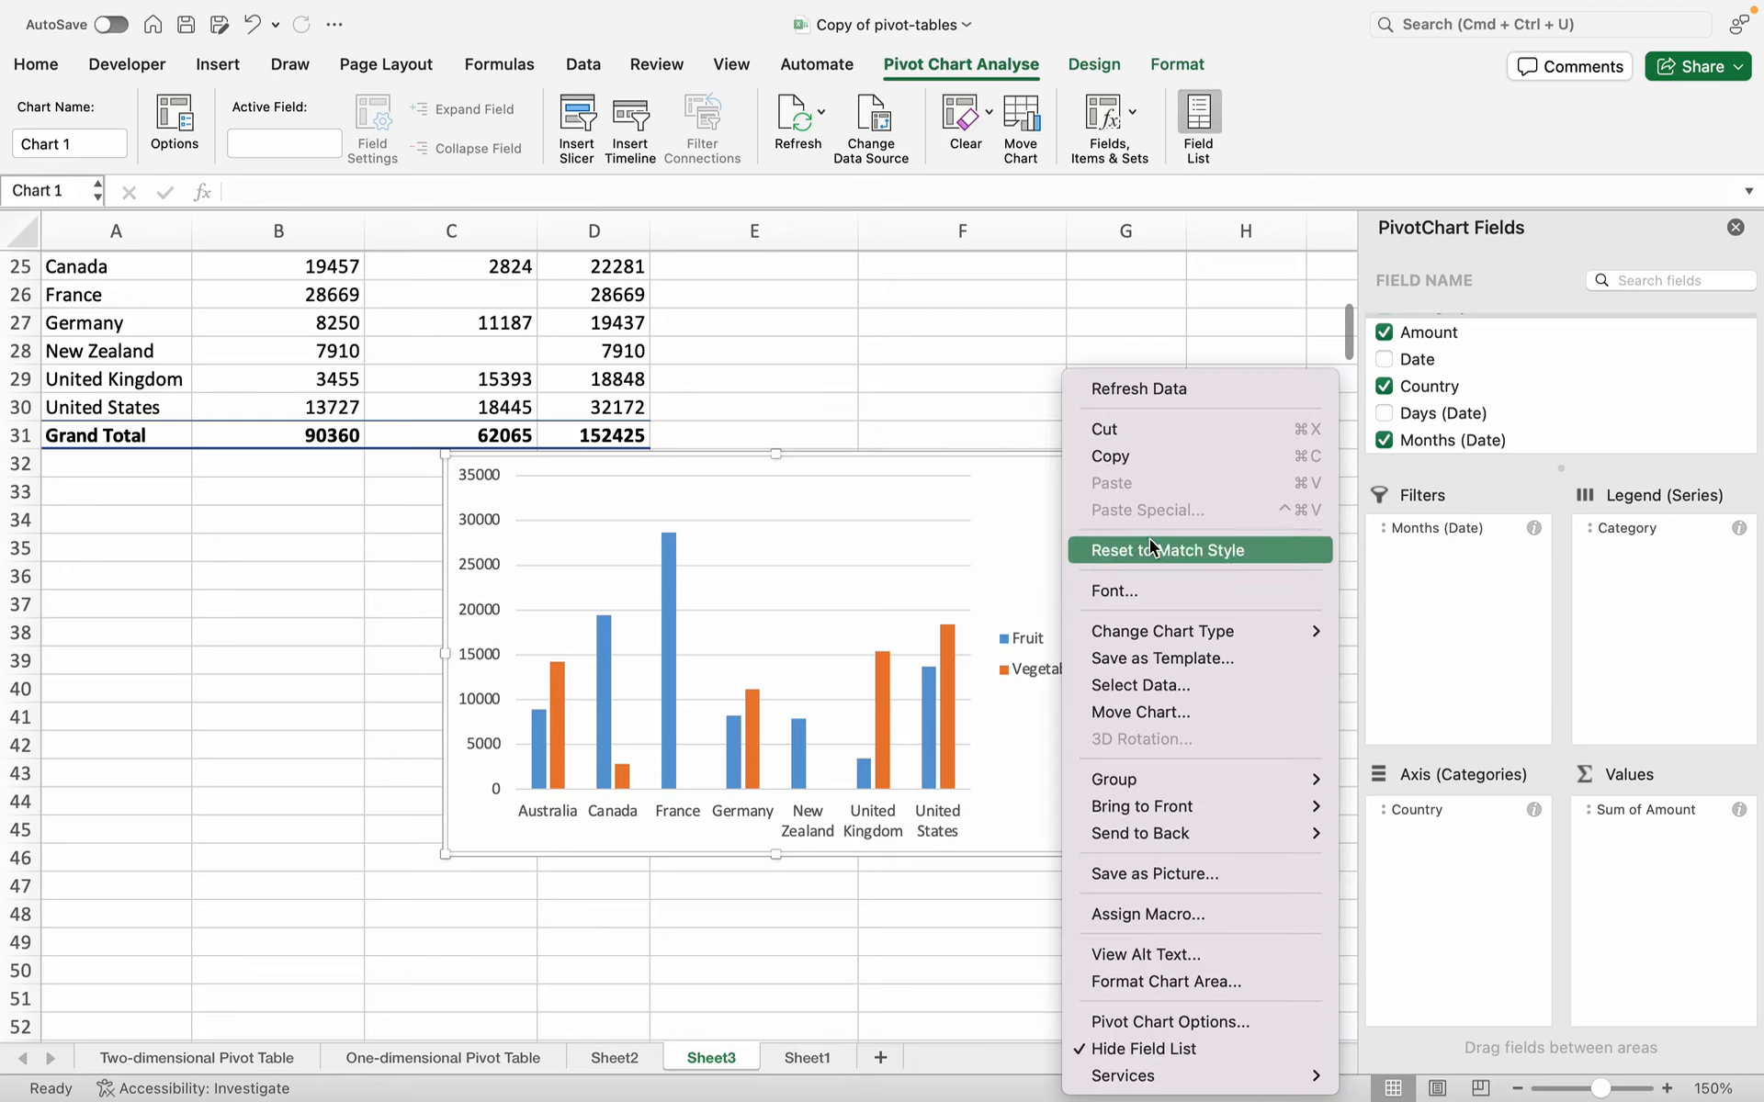
mouse_move(1228, 634)
mouse_move(1397, 634)
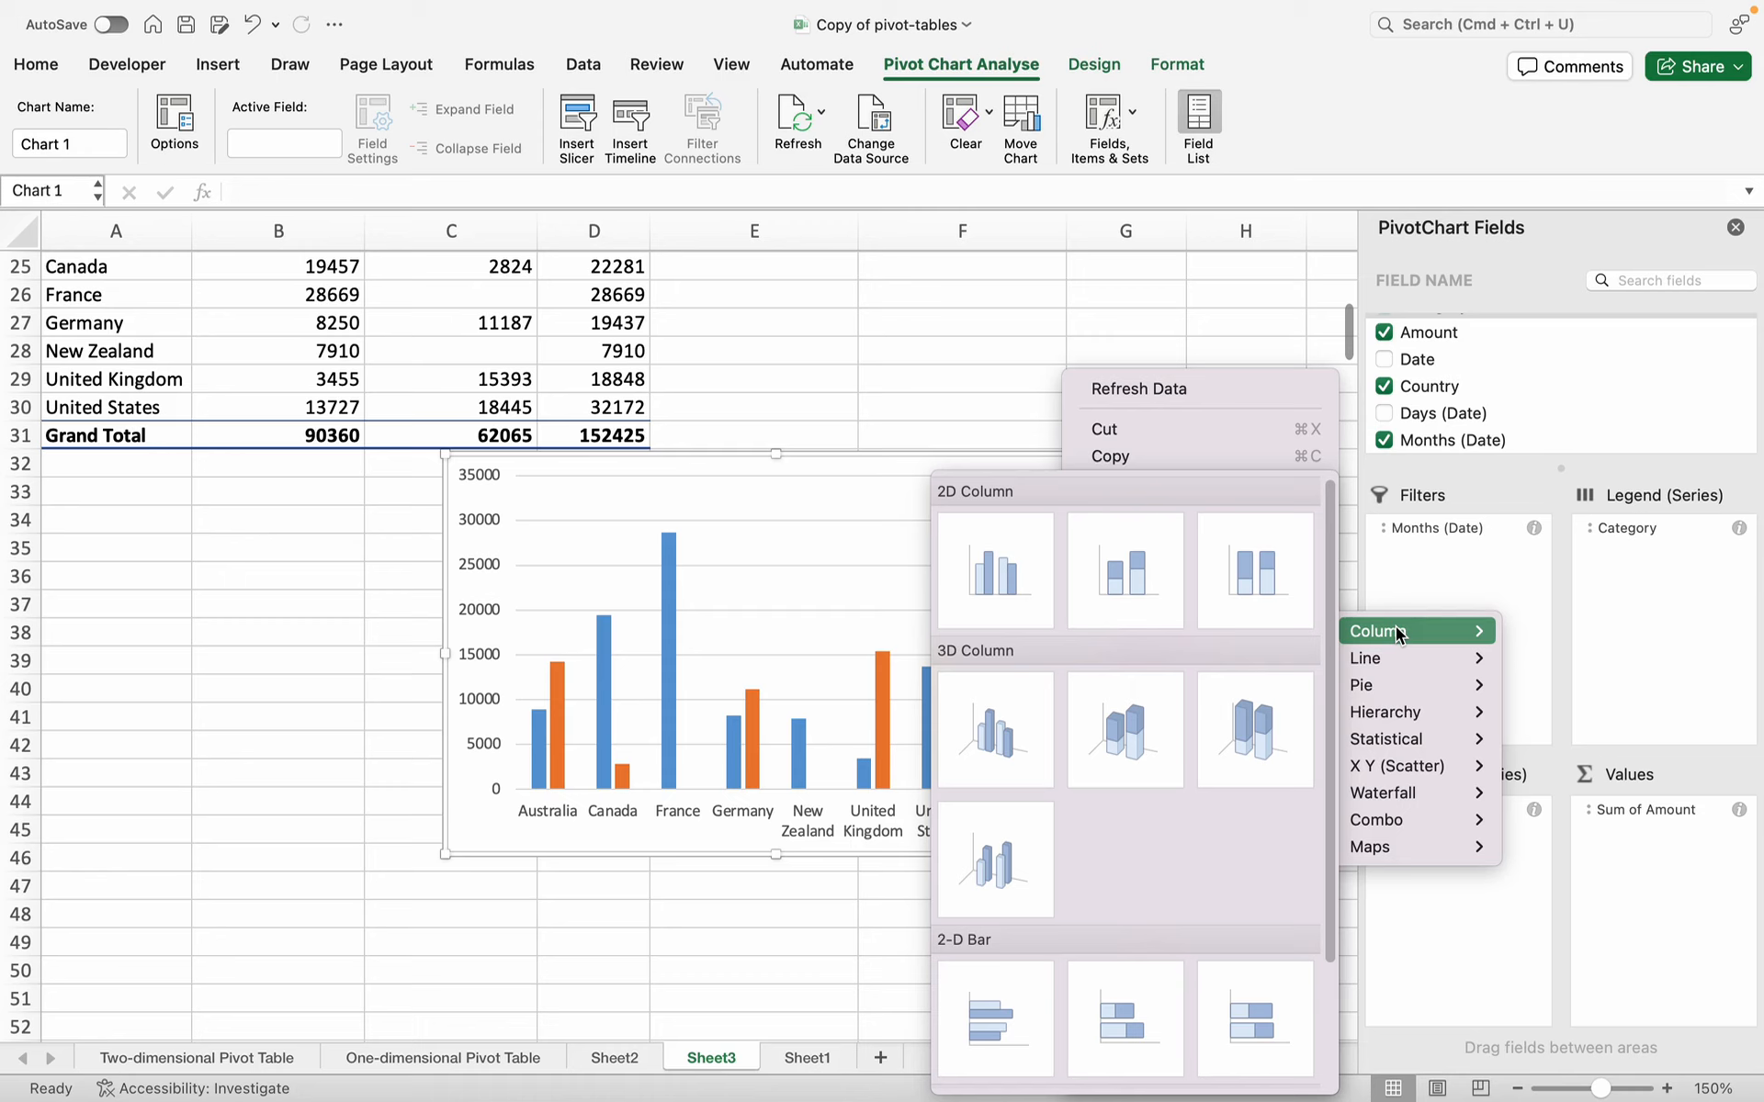
scroll(1066, 666, down, 2)
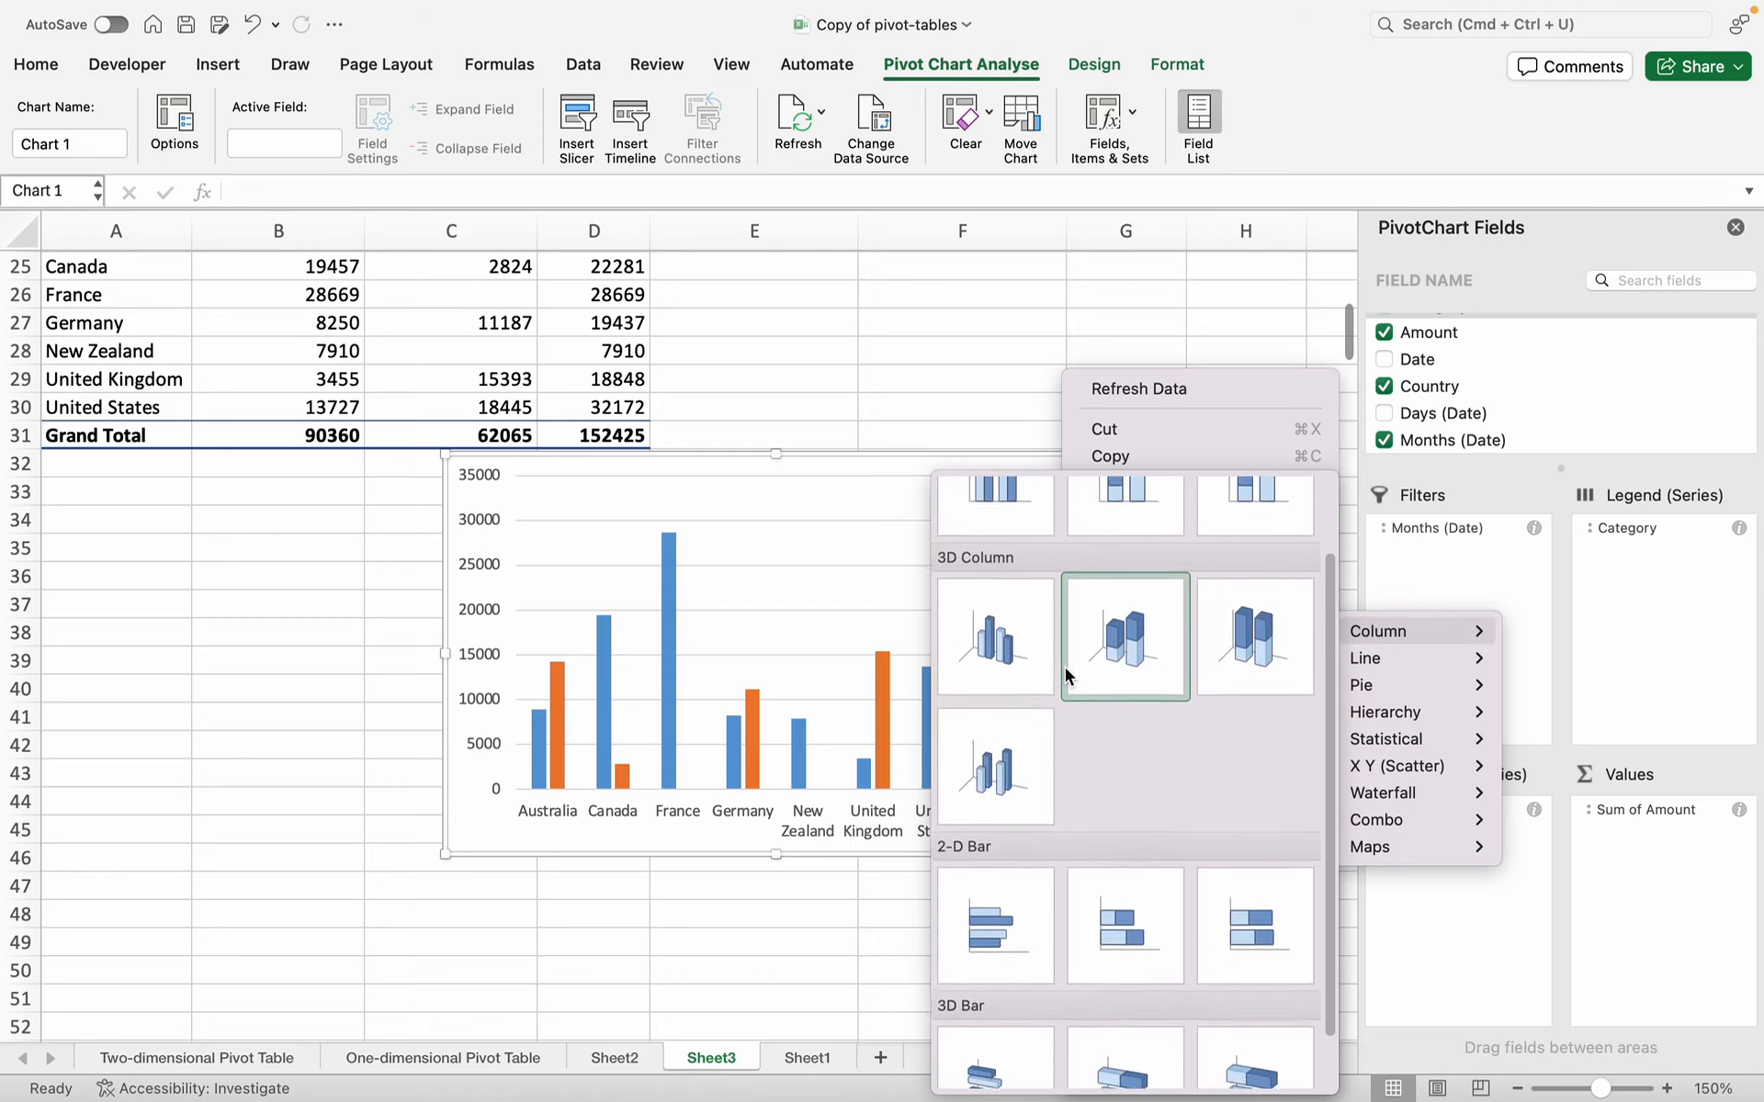
scroll(1065, 667, up, 2)
scroll(1066, 667, down, 3)
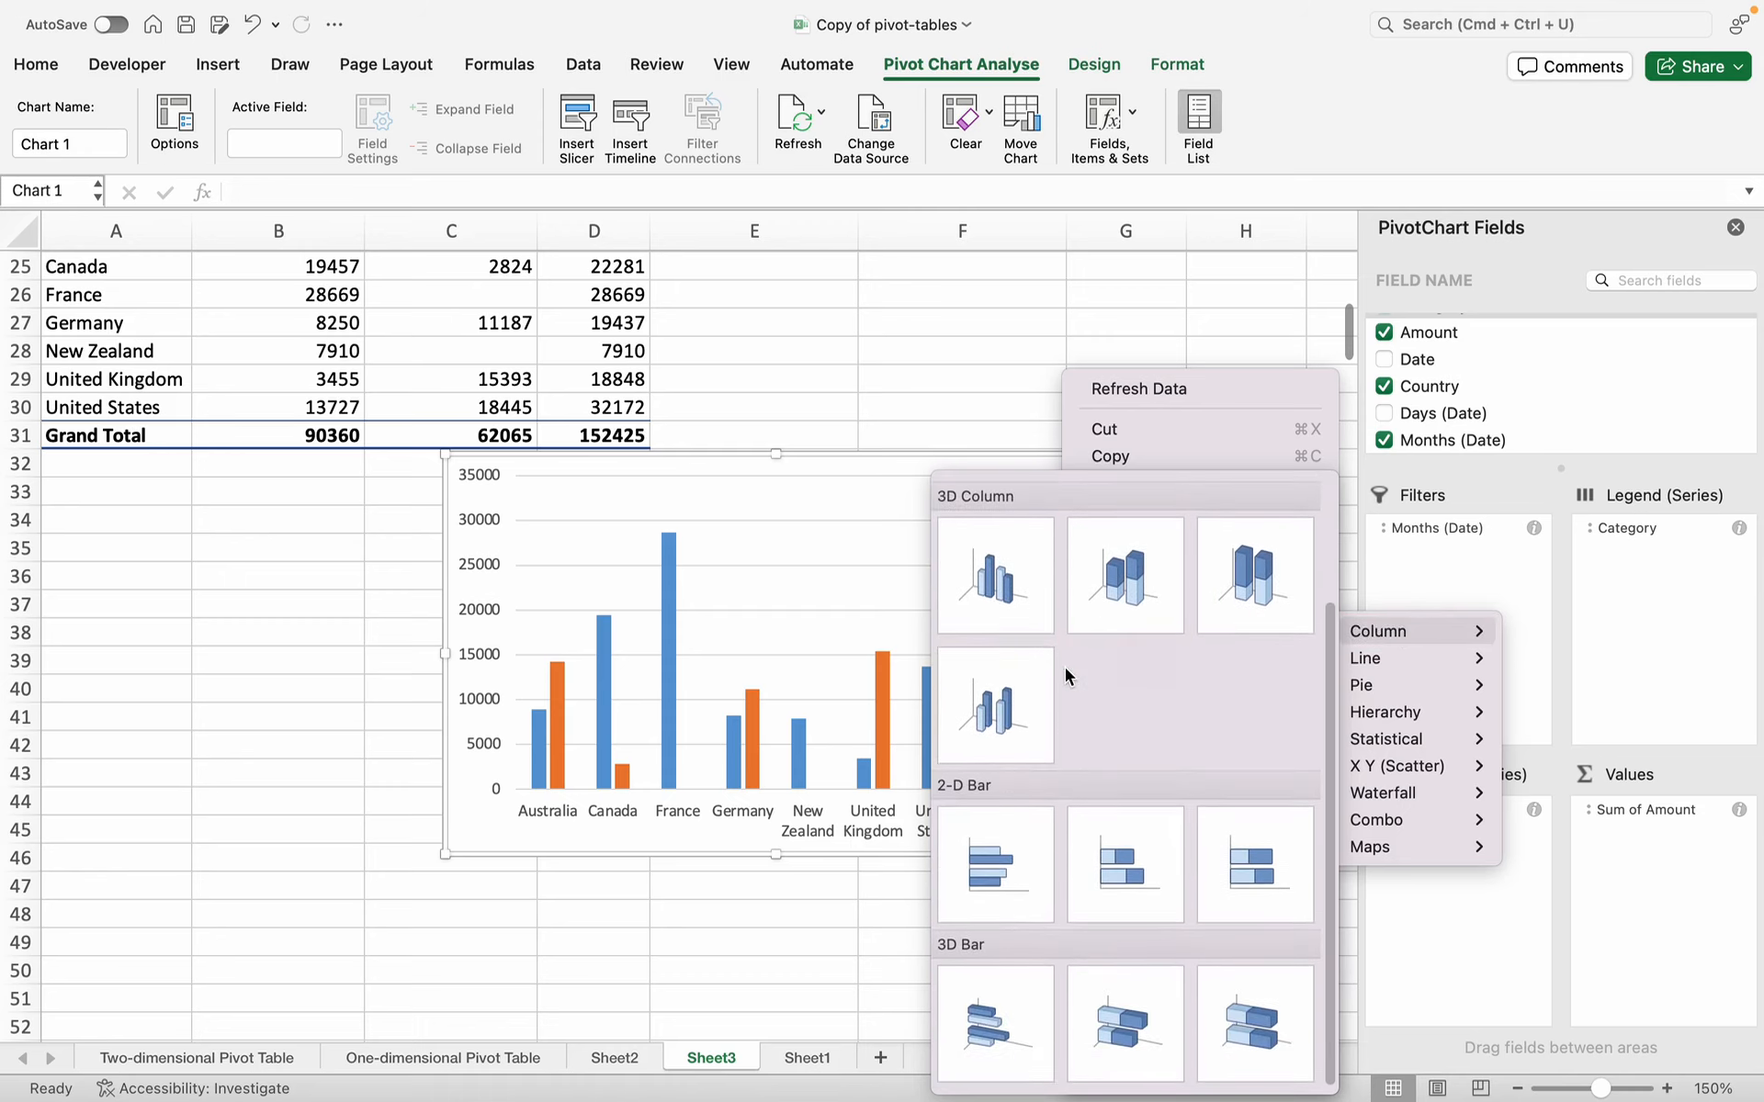
mouse_move(1360, 659)
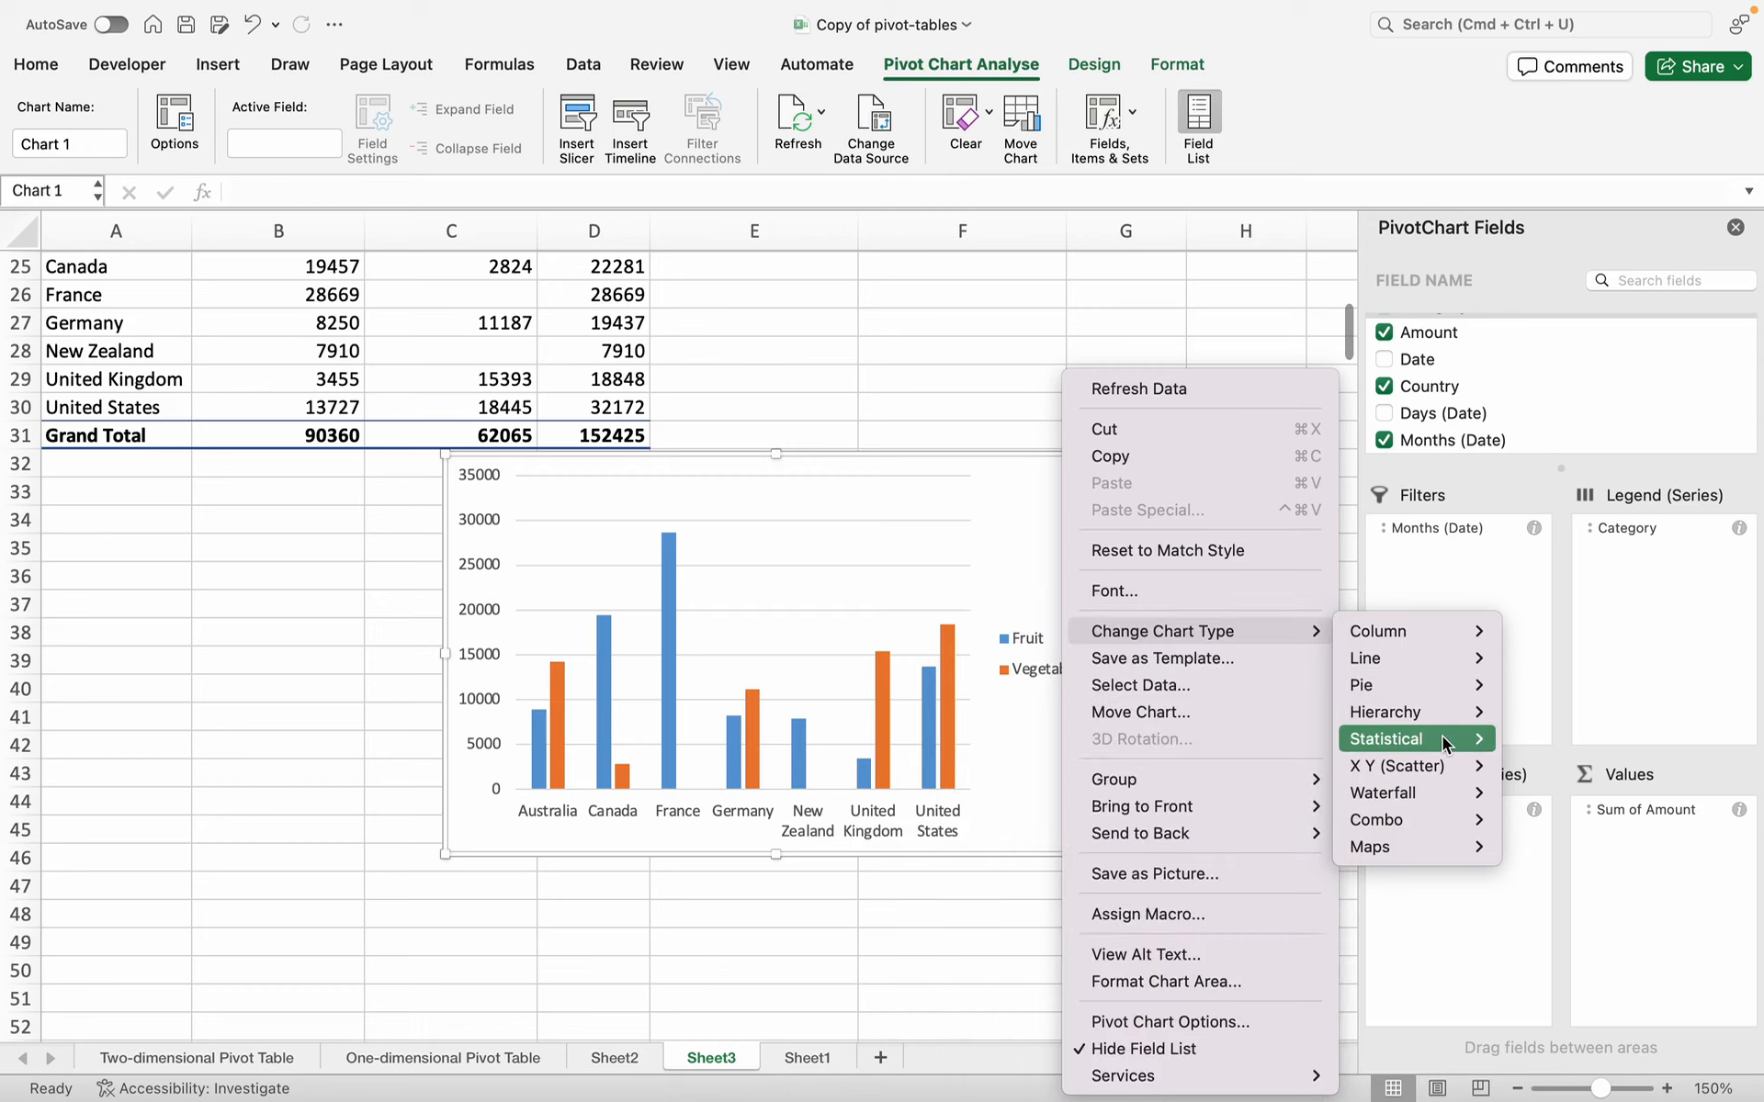
mouse_move(1460, 739)
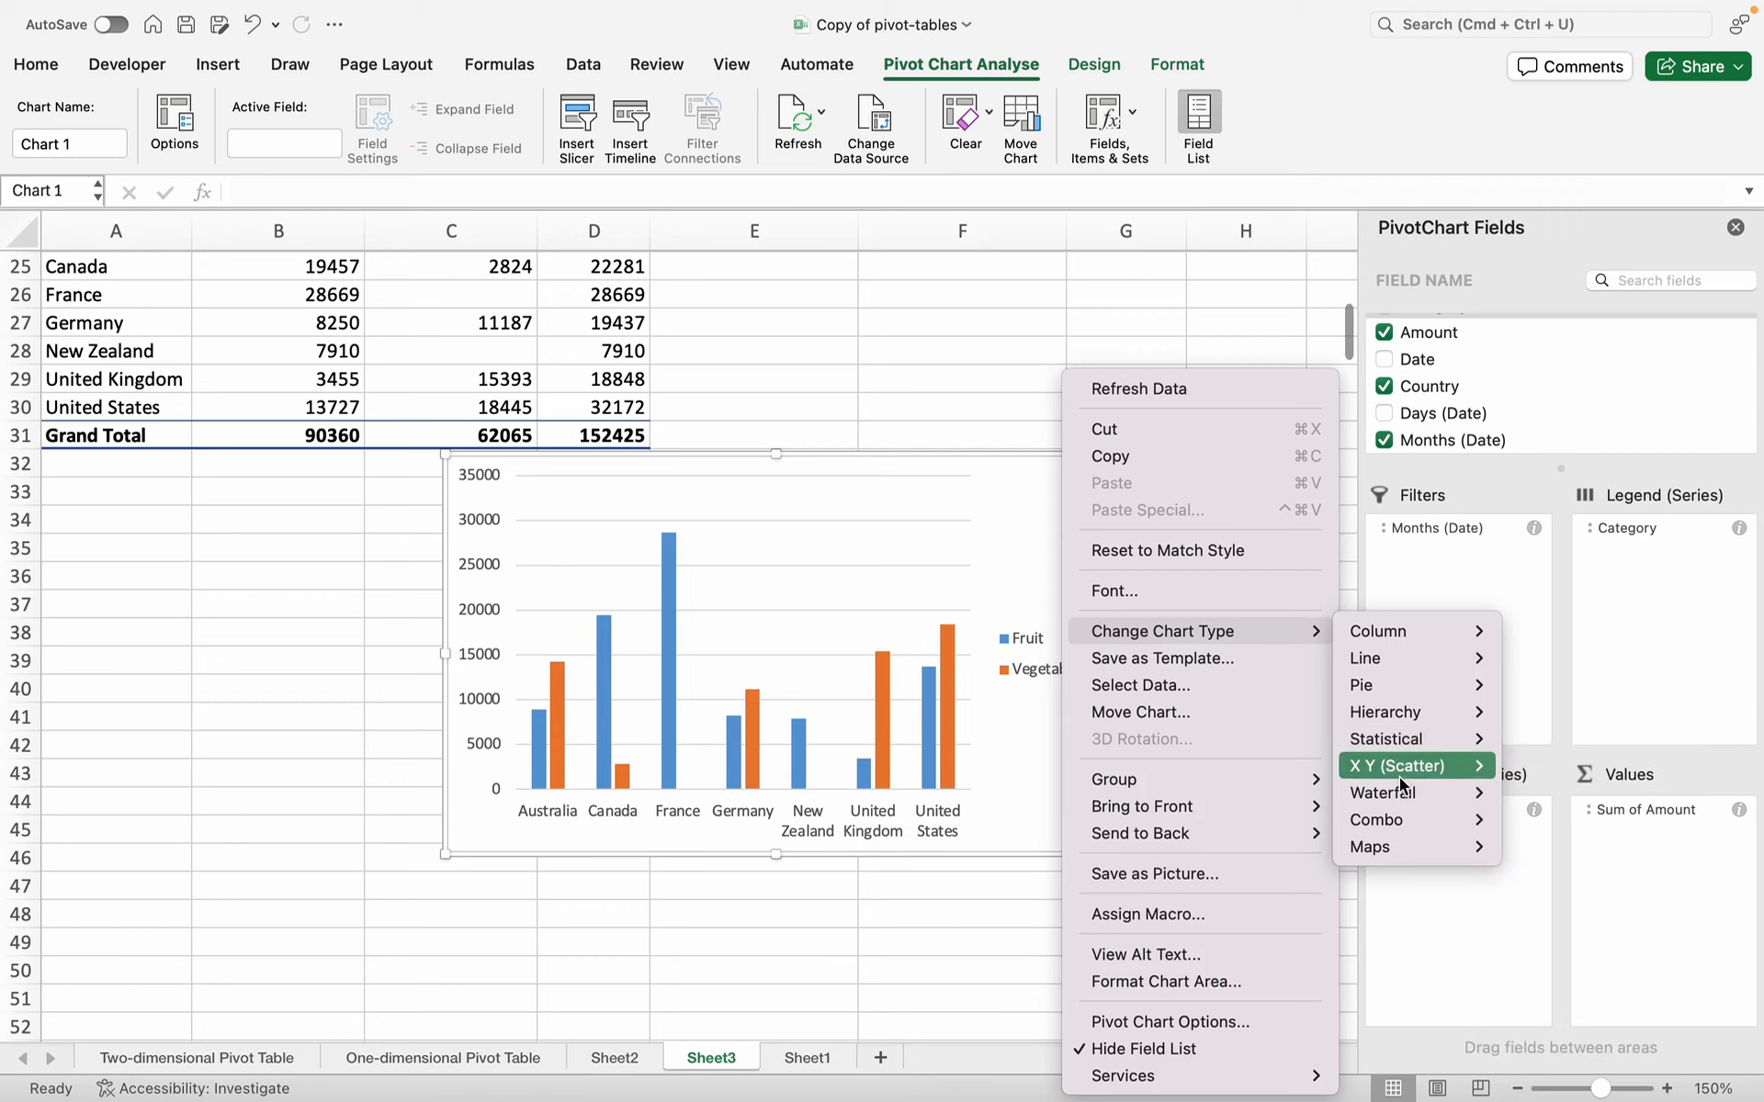
mouse_move(1398, 769)
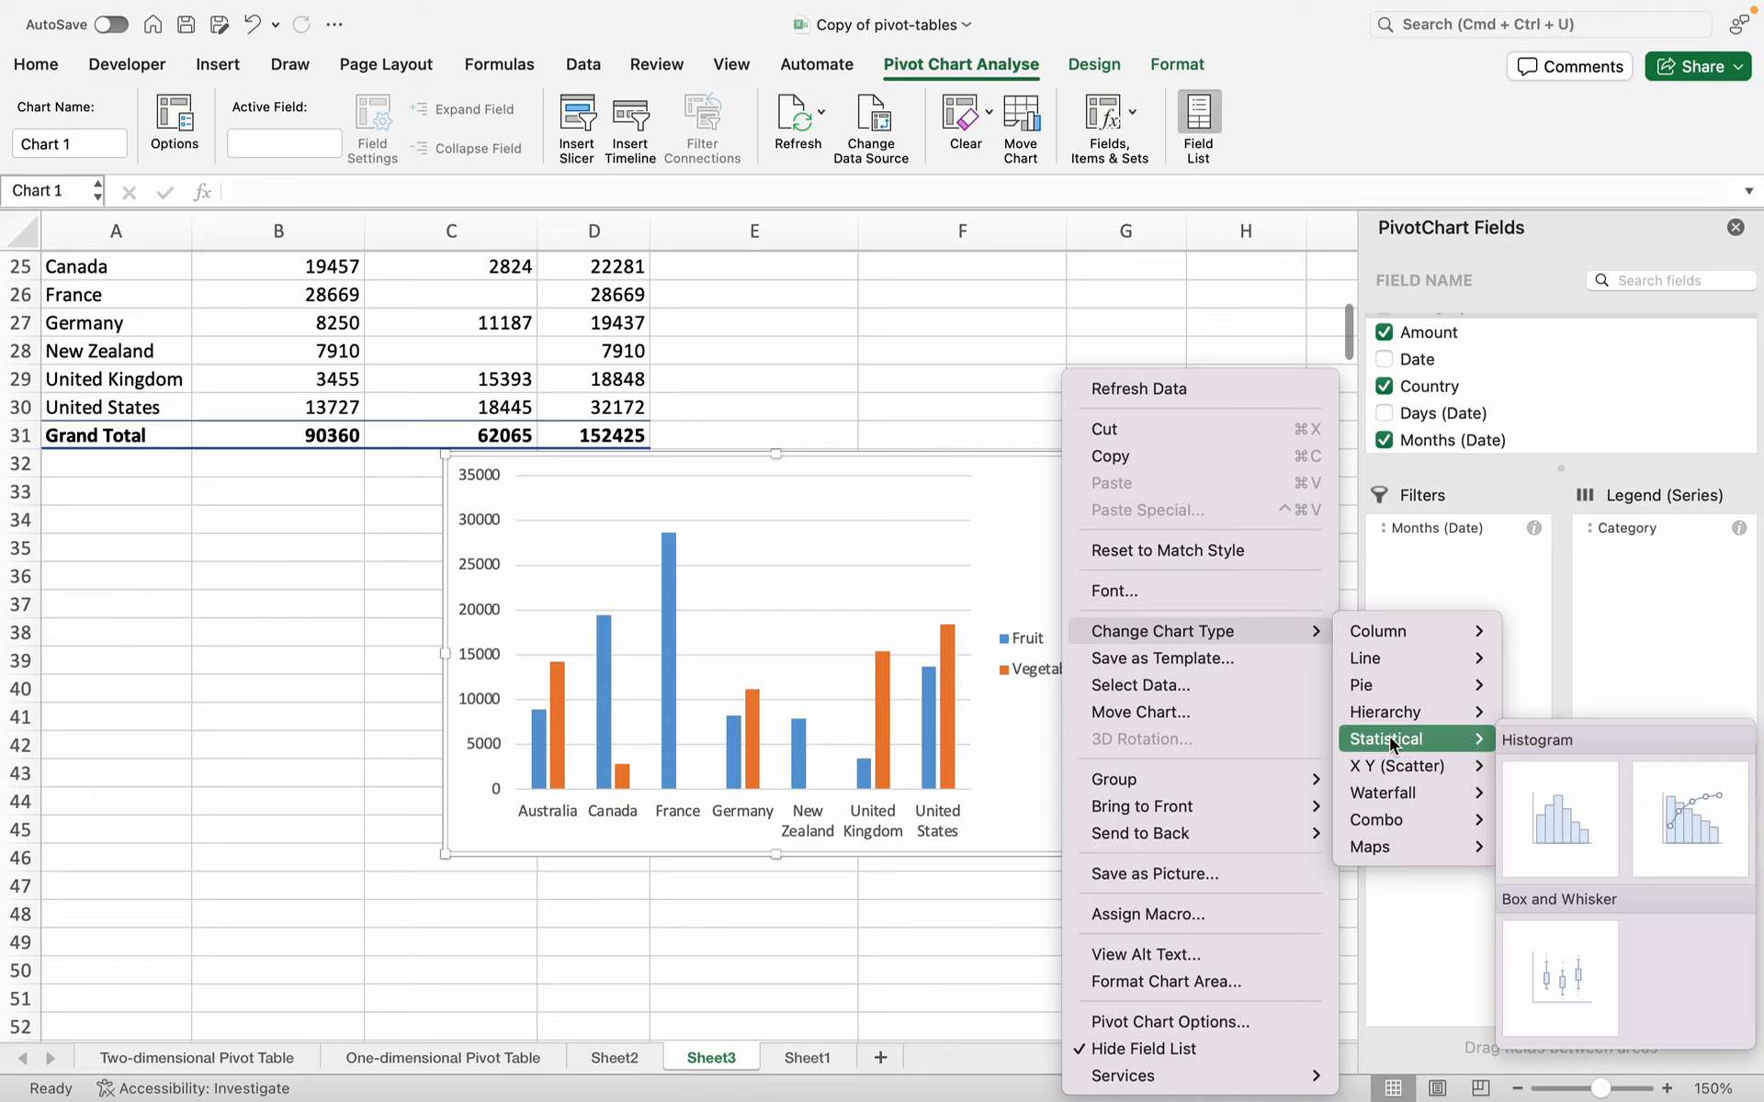
mouse_move(1412, 795)
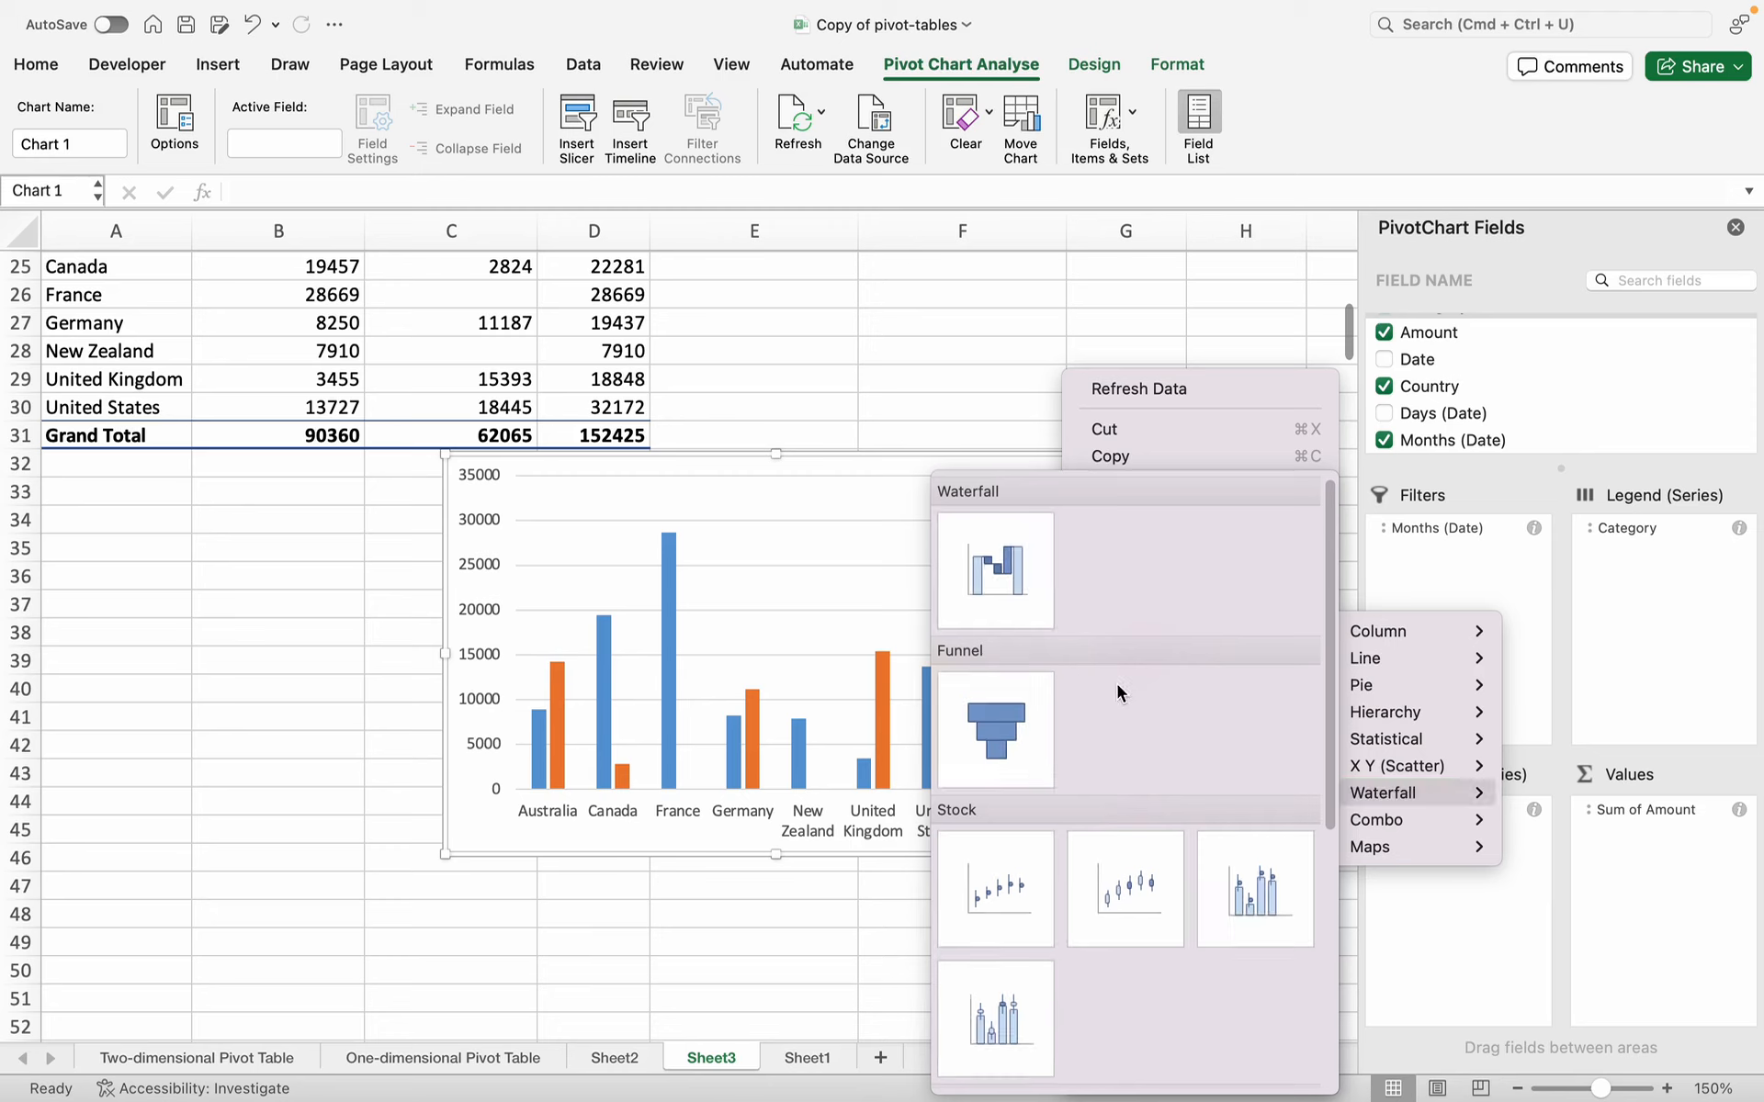
scroll(1029, 698, down, 3)
scroll(1013, 851, down, 5)
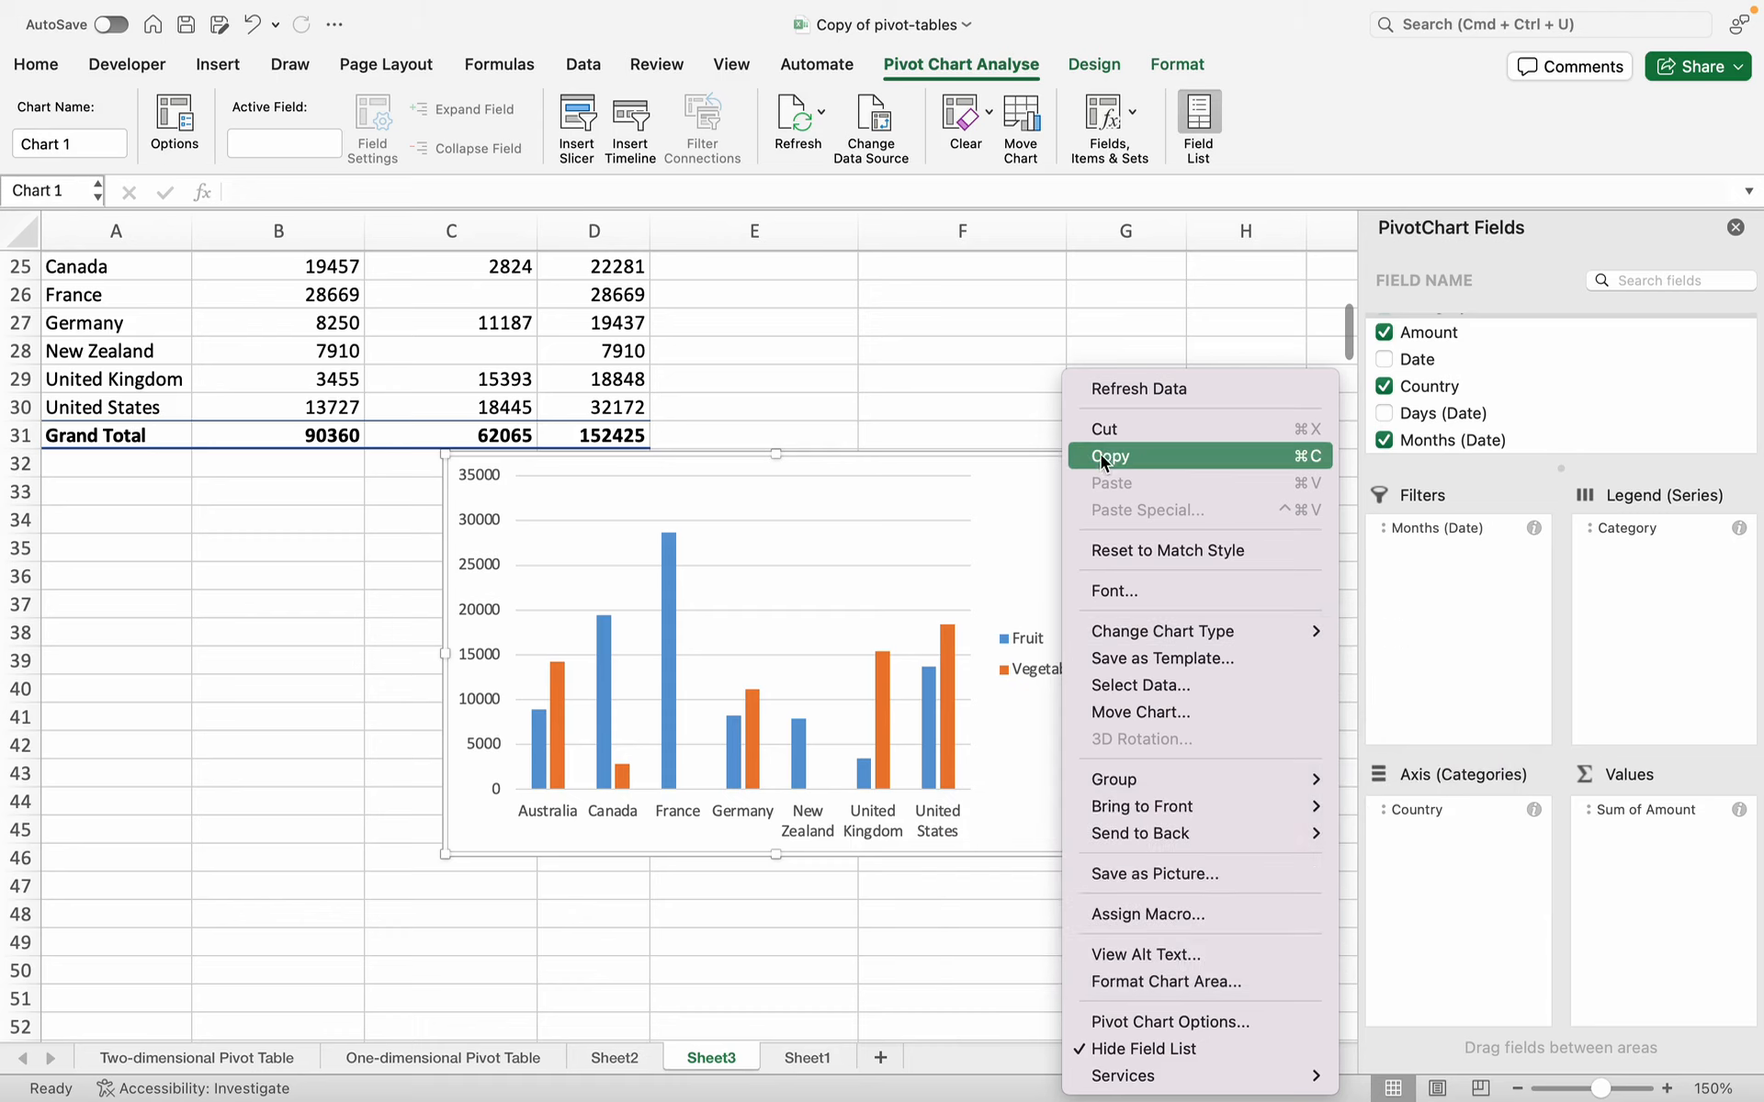
click(1005, 493)
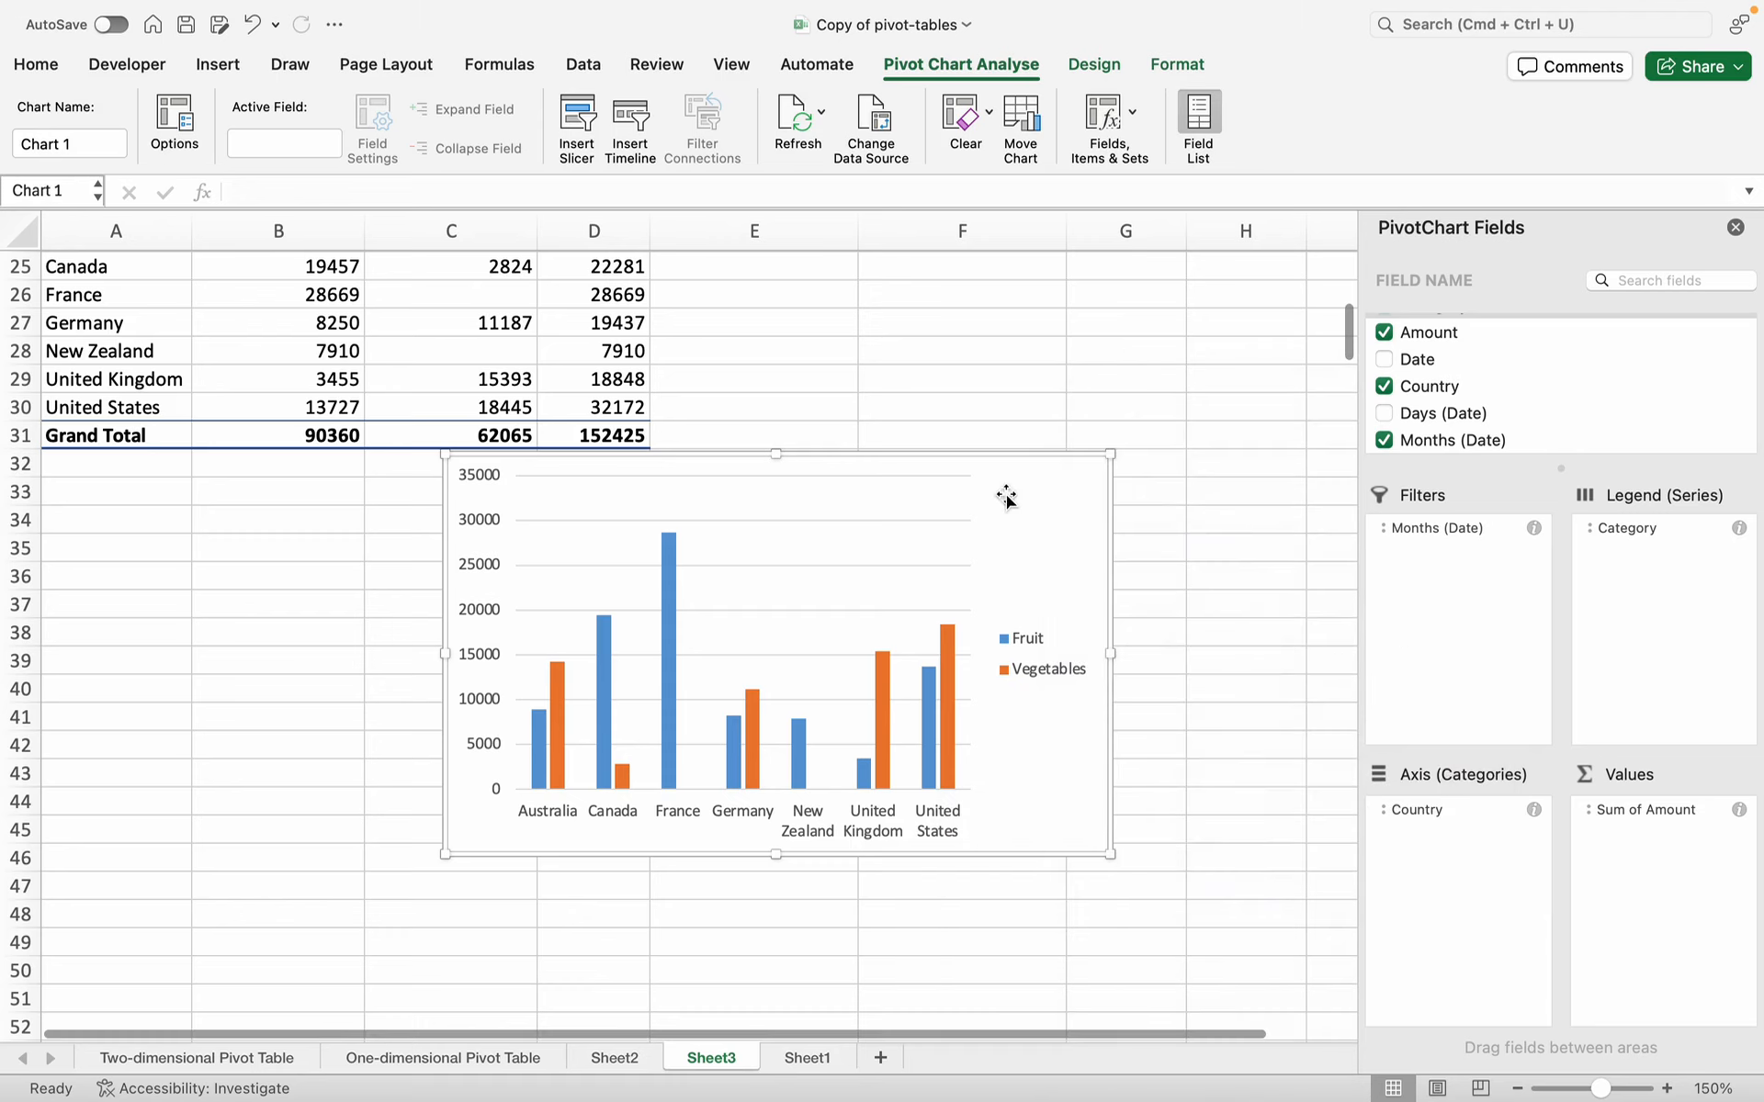
- Change the pivot chart to a 2-D clustered bar chart and move it down to start around row 35
right_click(1057, 474)
mouse_move(1205, 630)
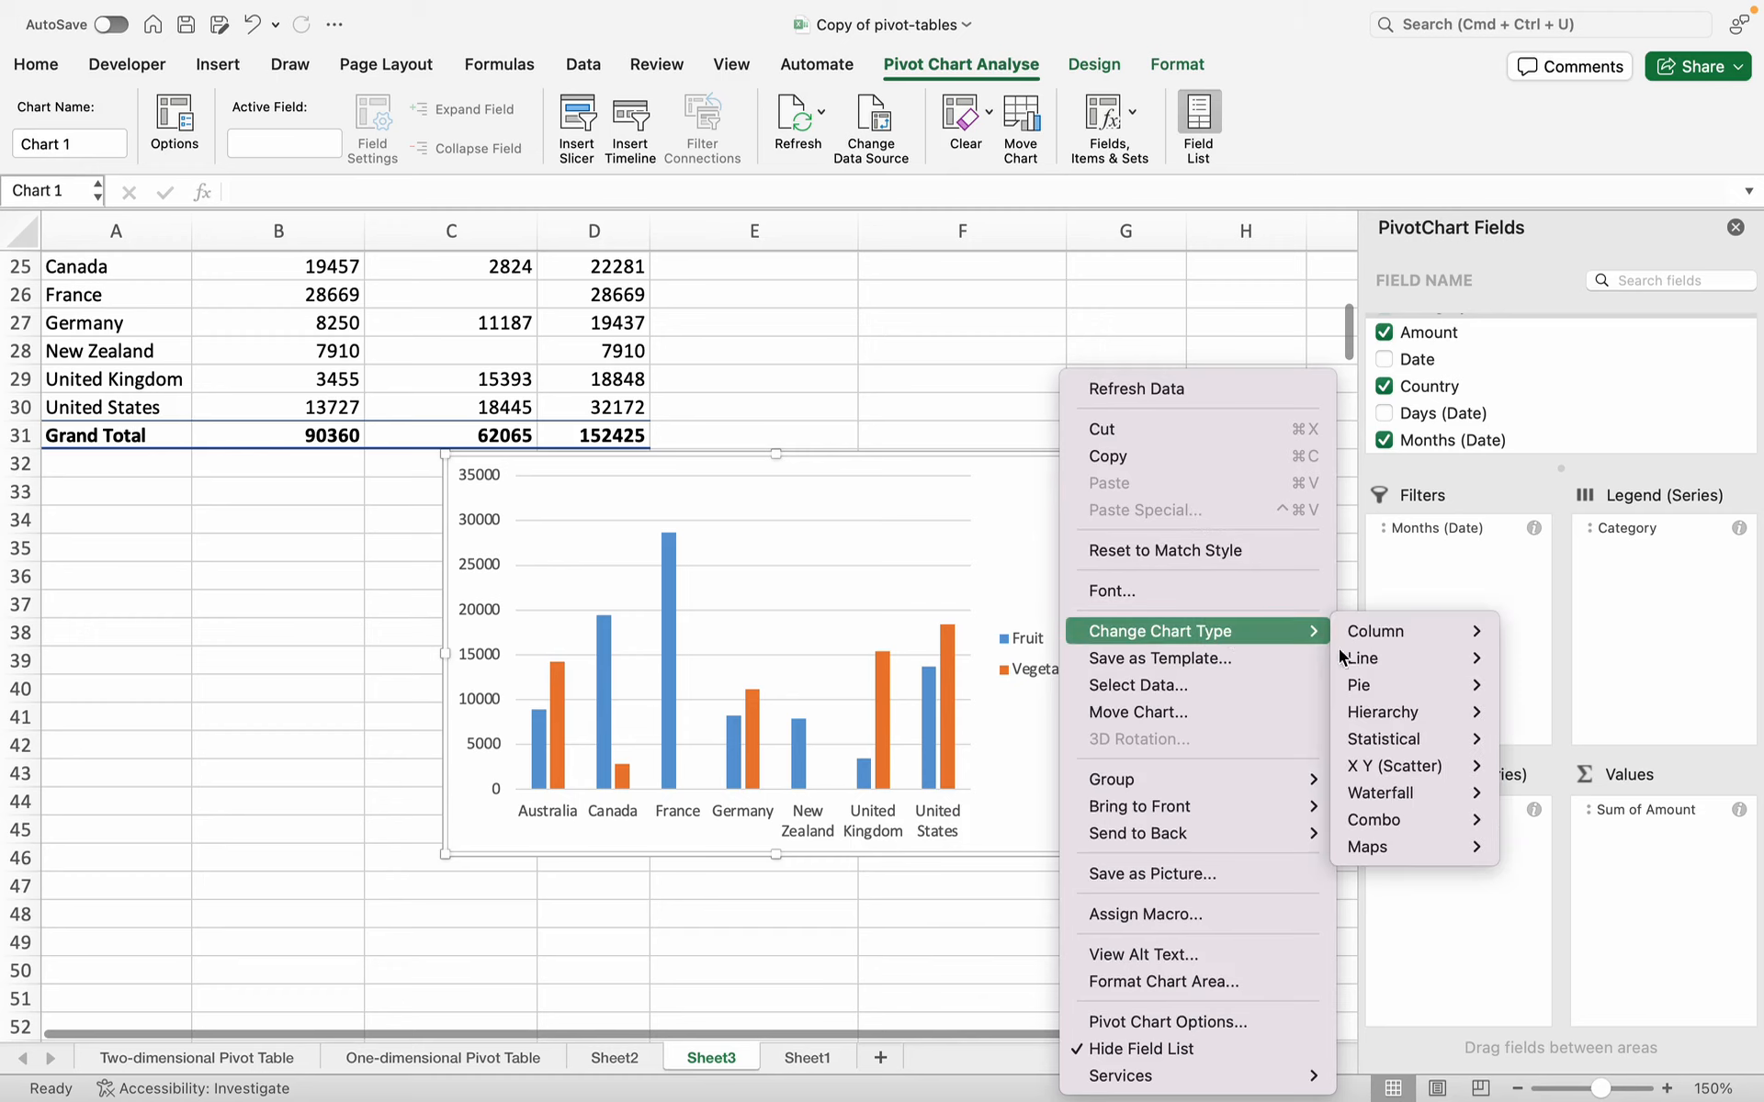
mouse_move(1385, 632)
scroll(1011, 835, down, 3)
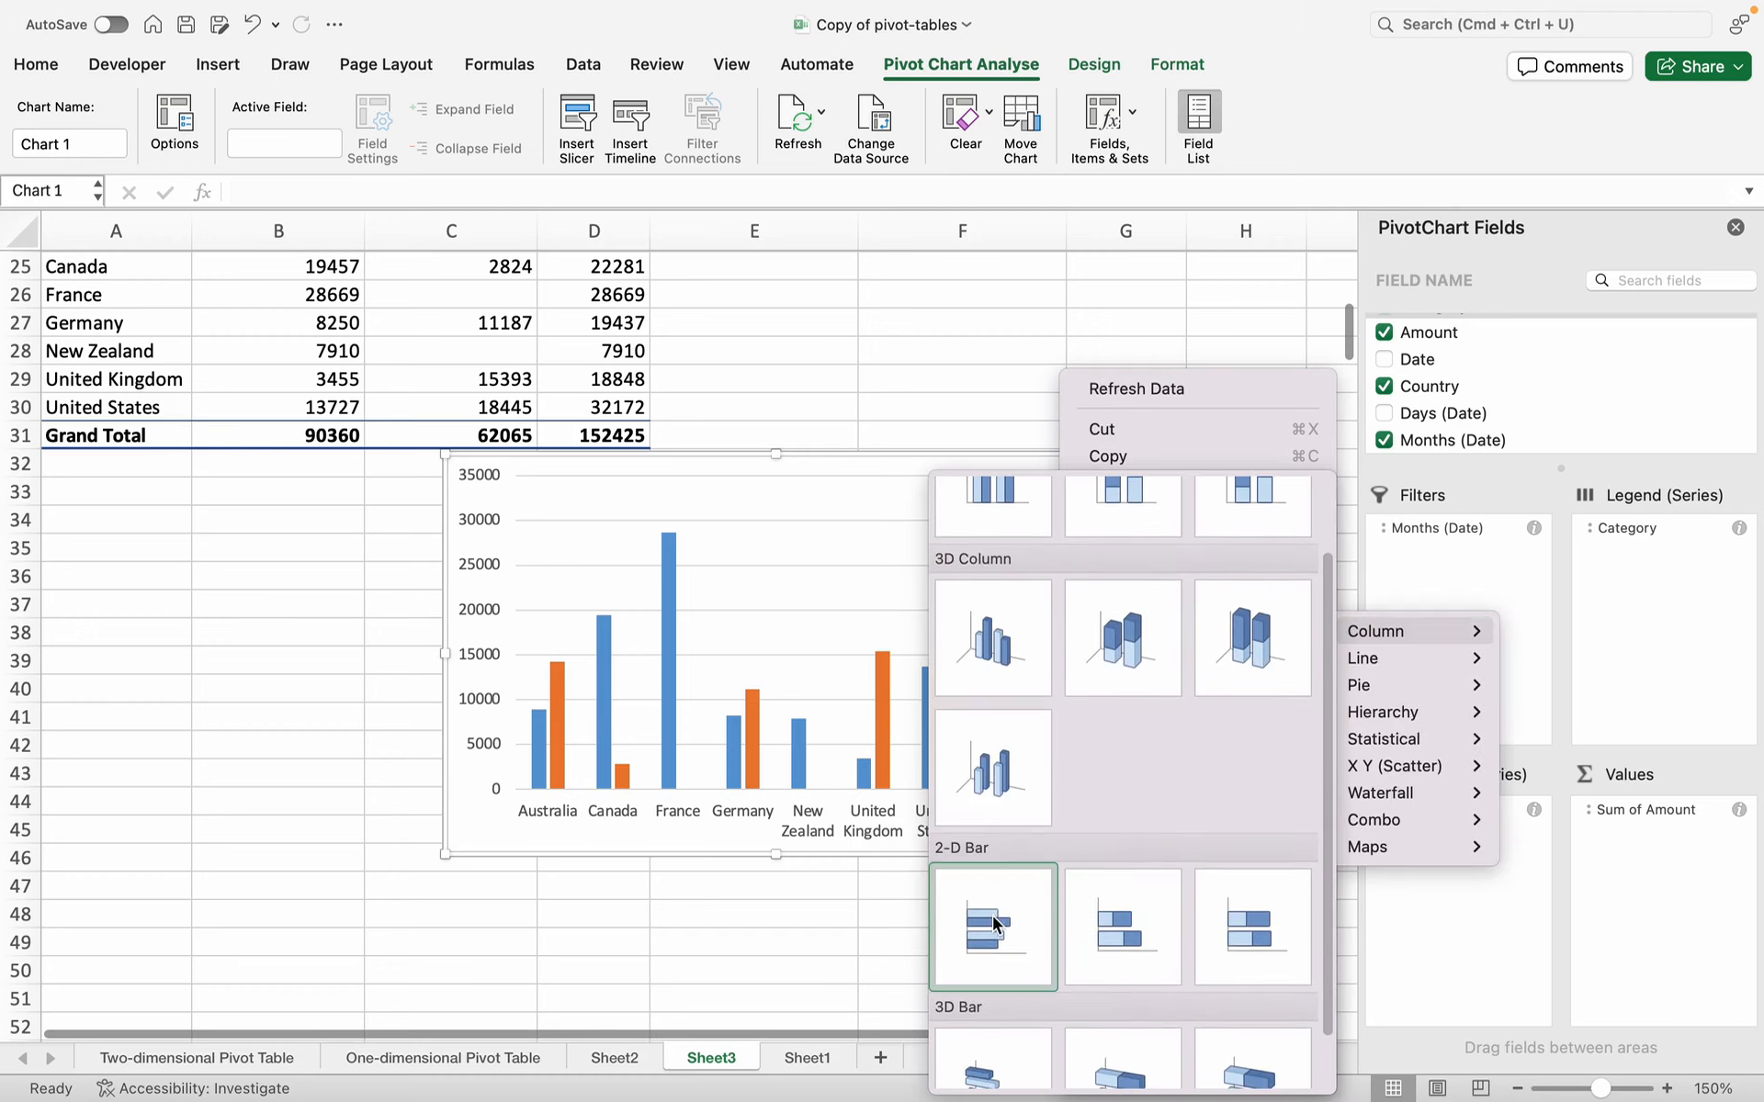
click(992, 883)
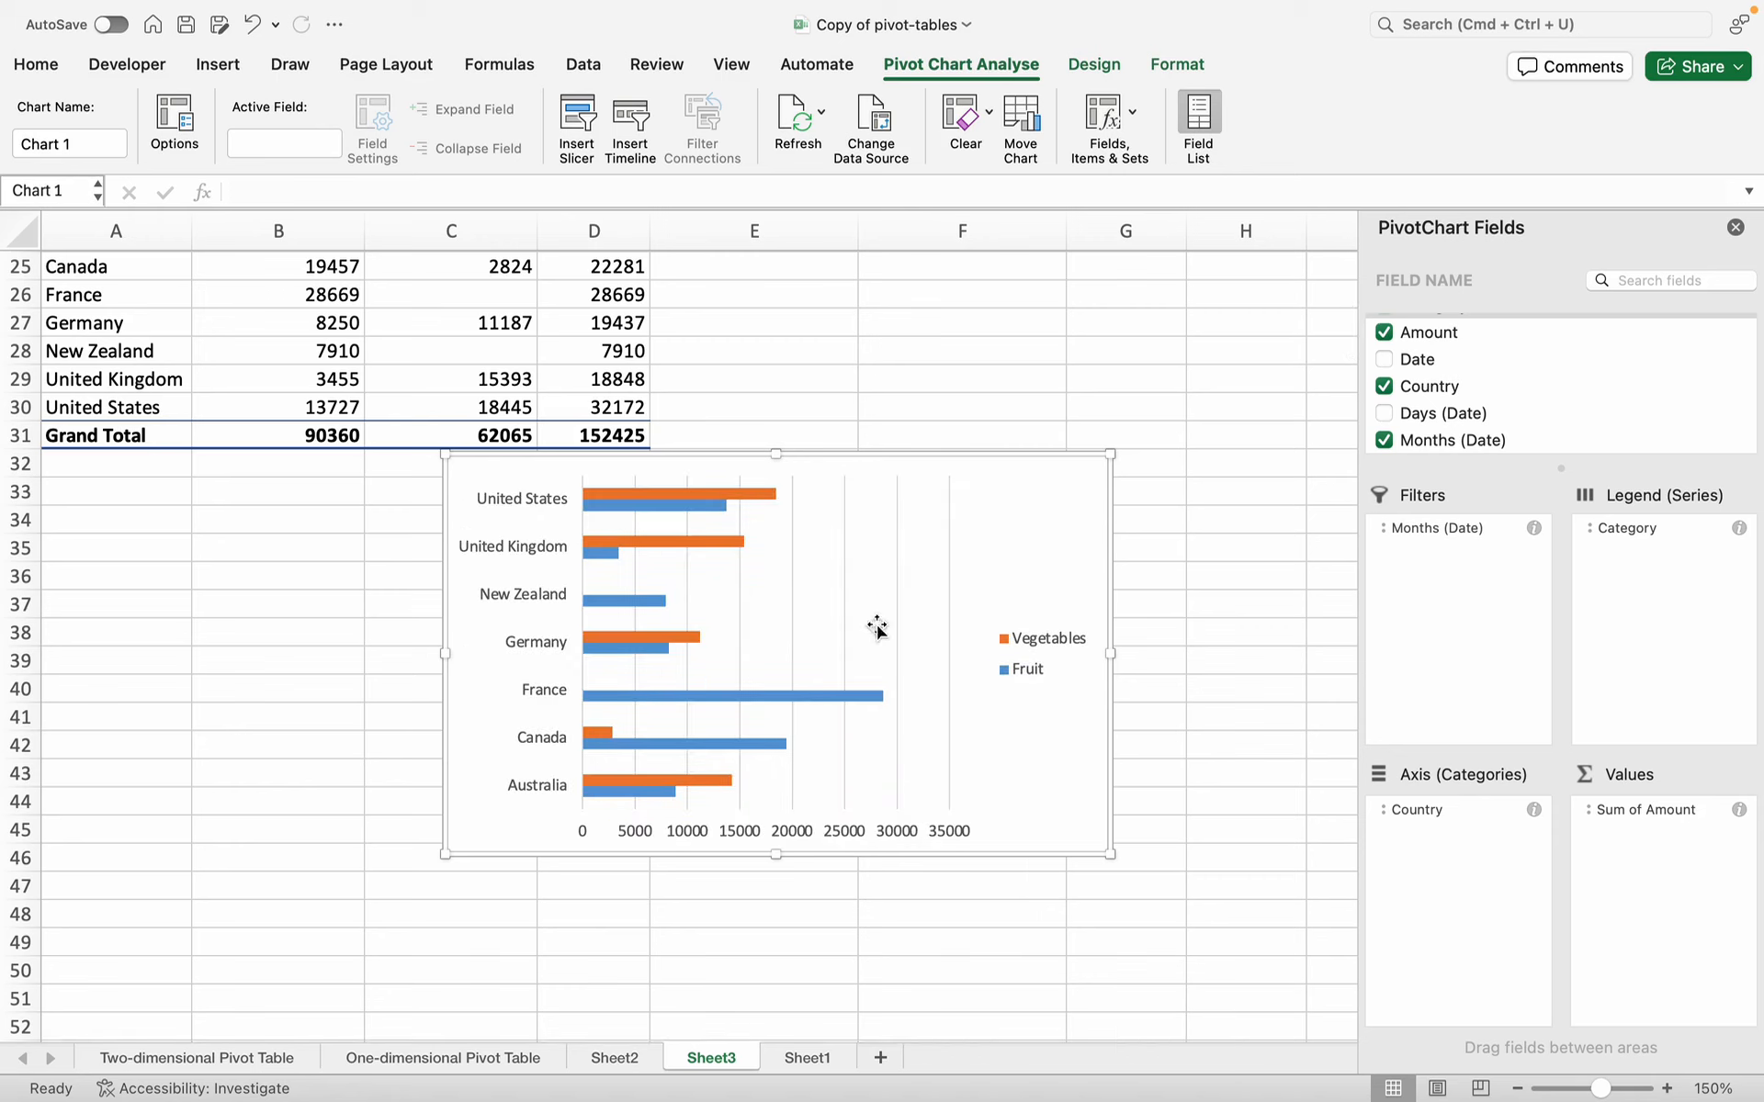
drag(1044, 472, 1000, 559)
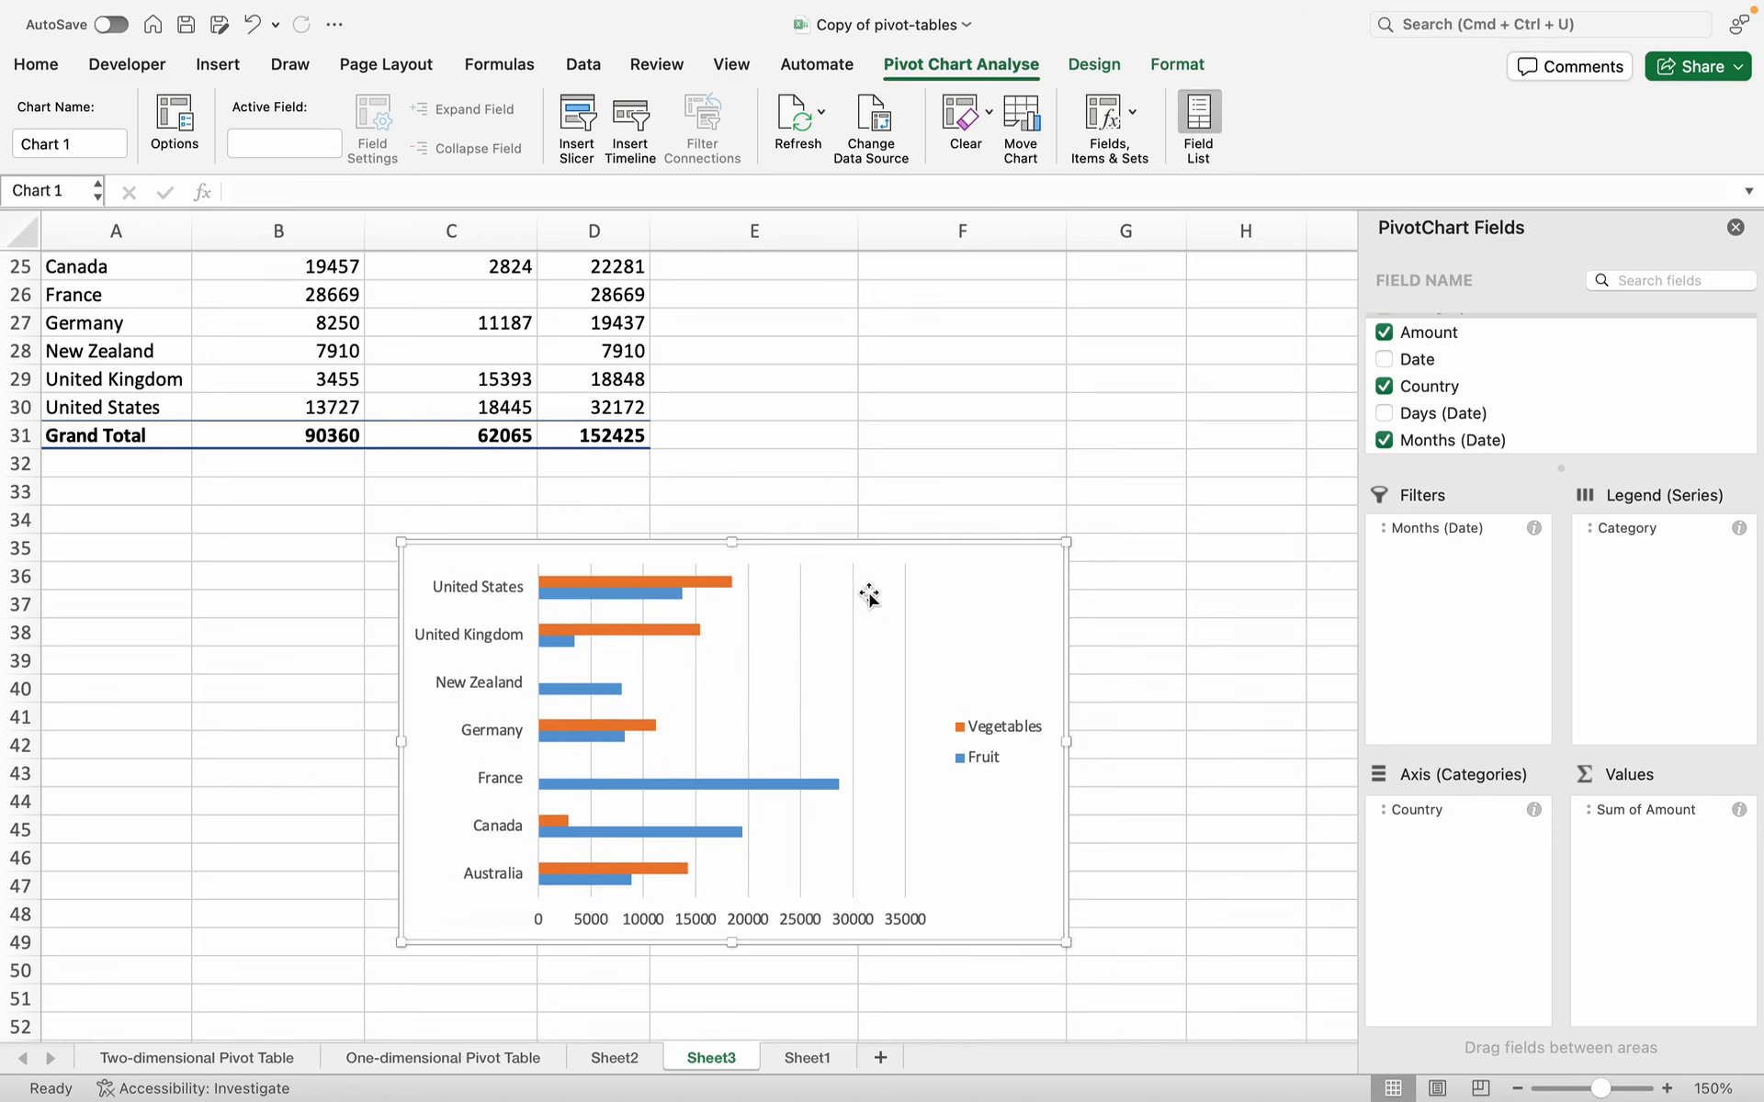
right_click(954, 587)
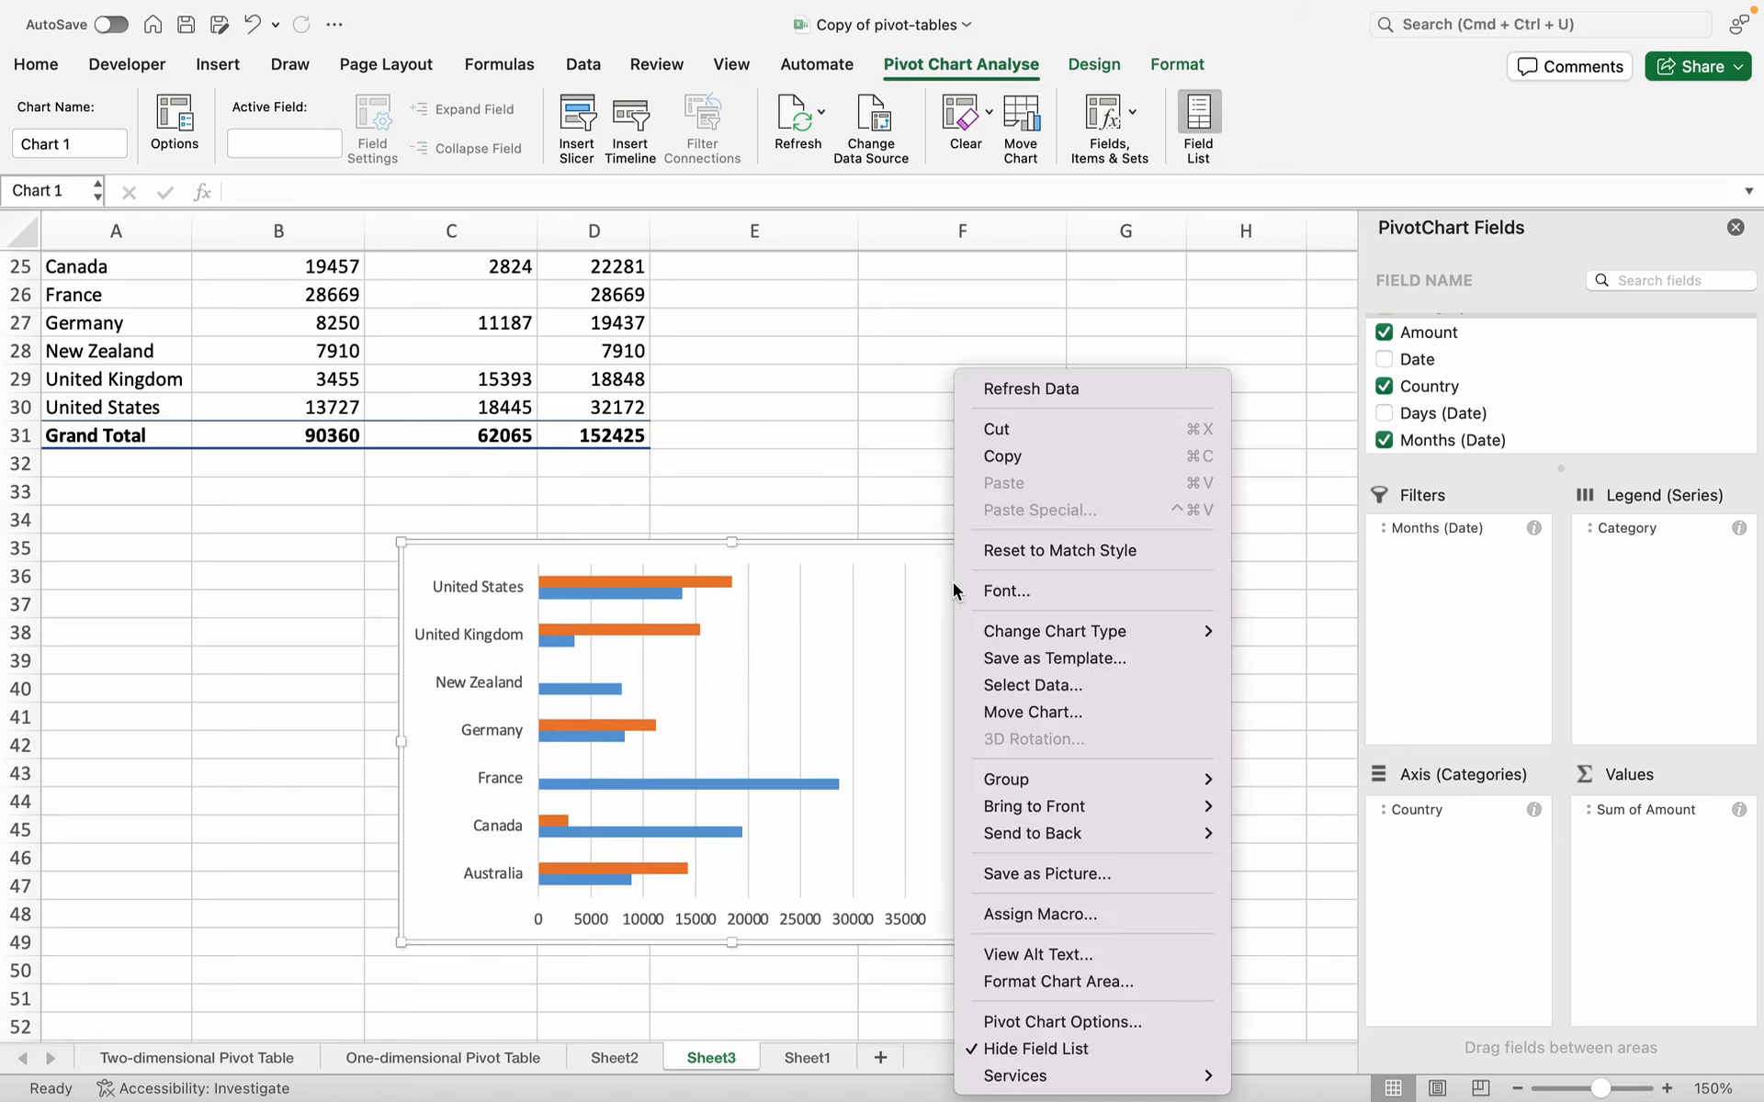
click(936, 571)
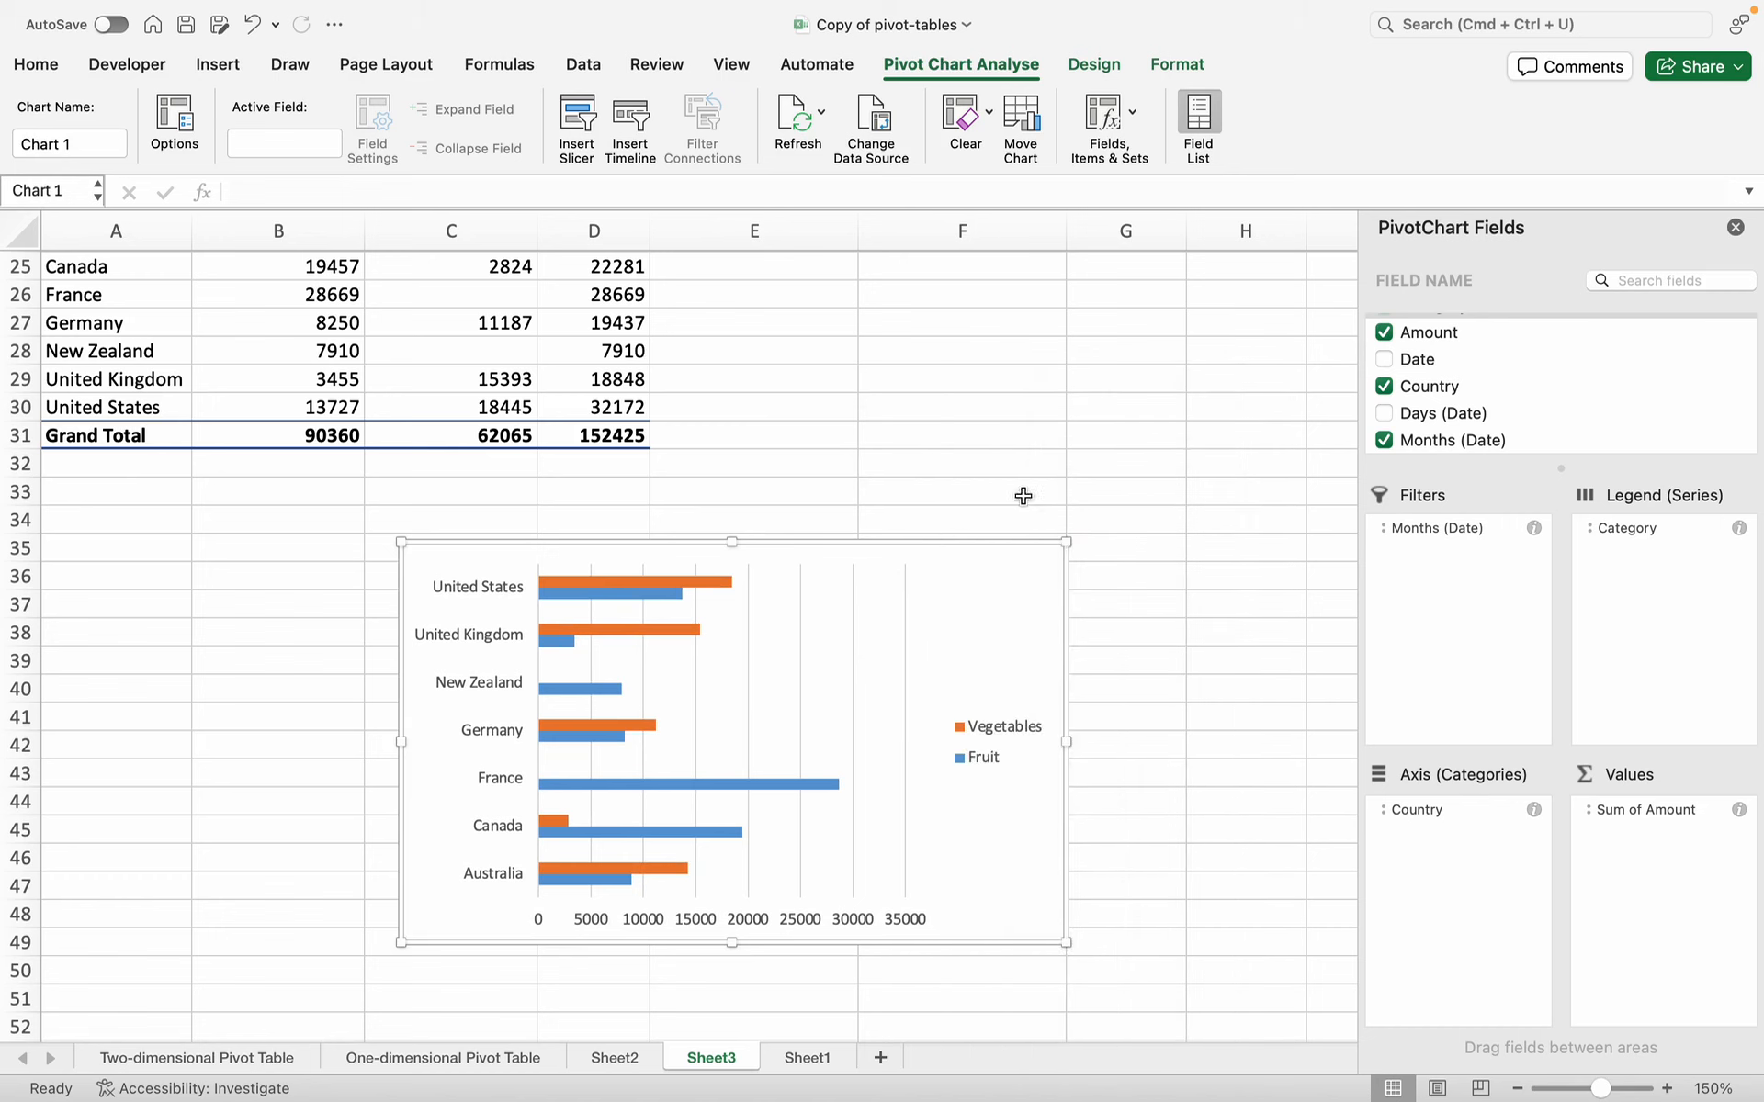
- Fill the Vegetables series bars in the pivot chart with a light gold theme colour
click(1175, 66)
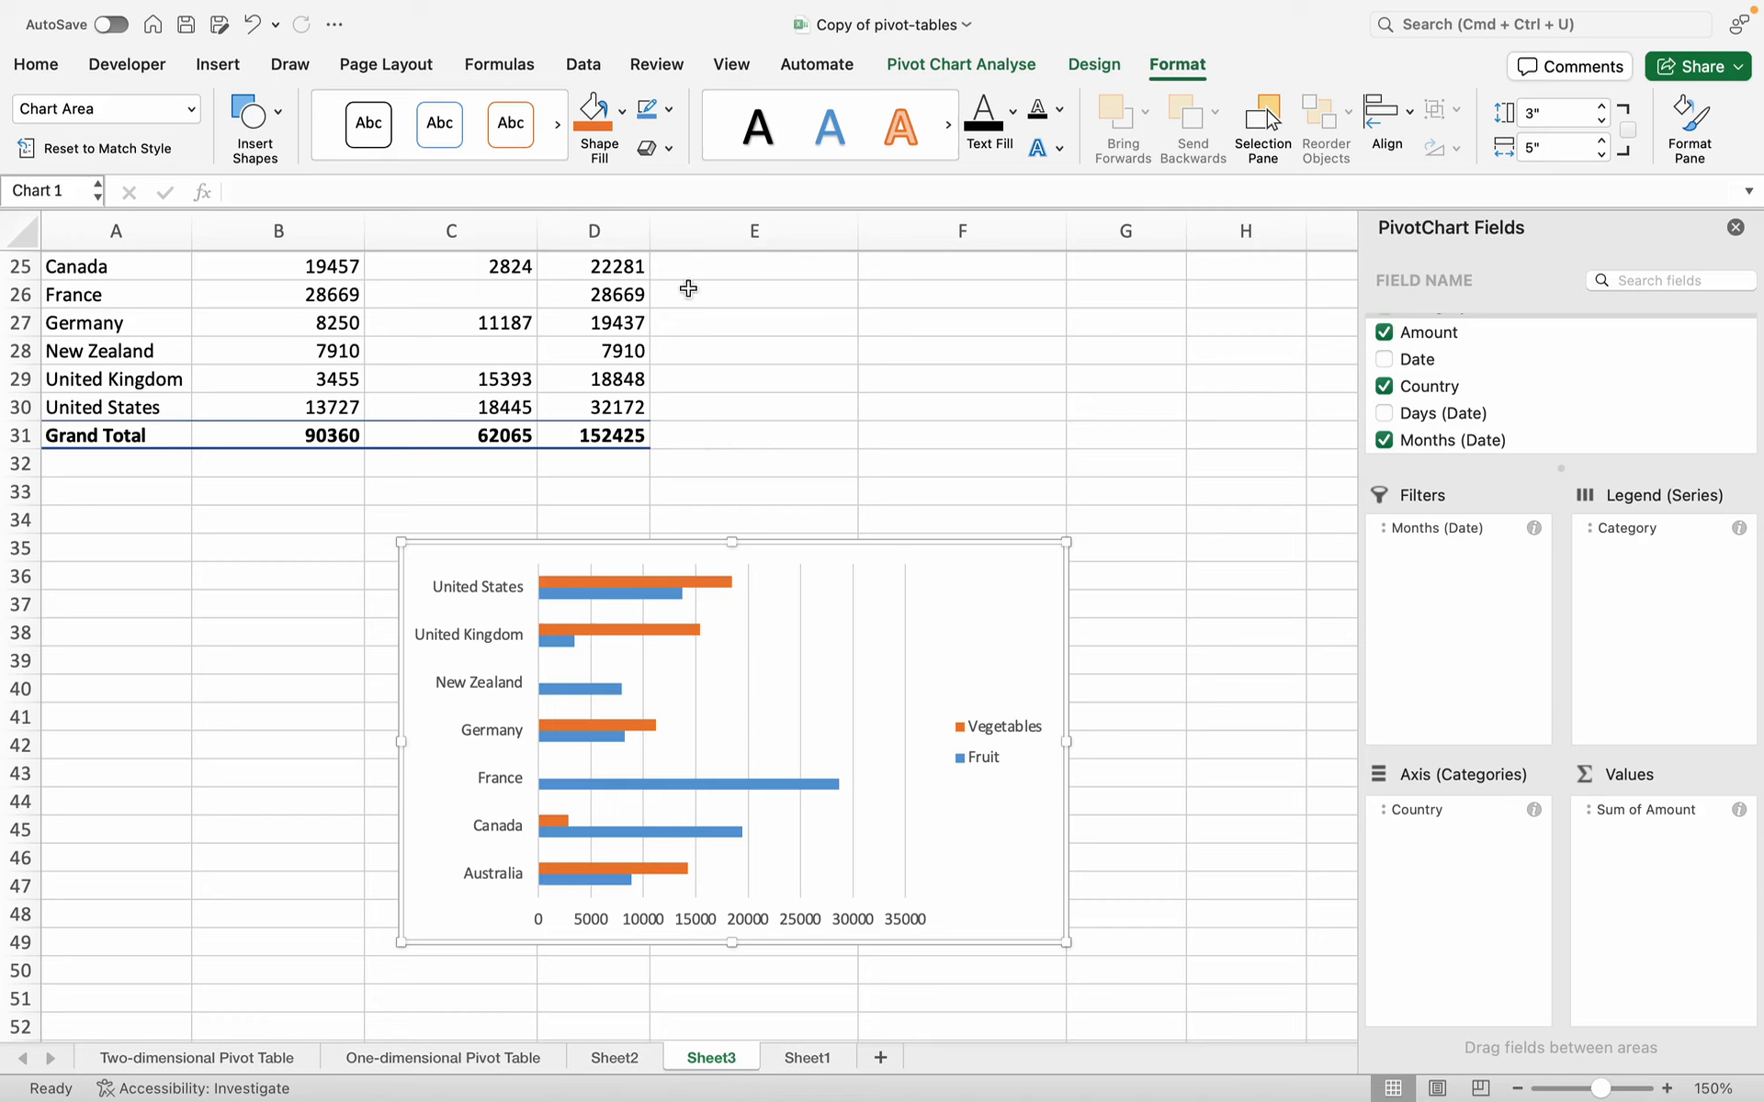
click(677, 583)
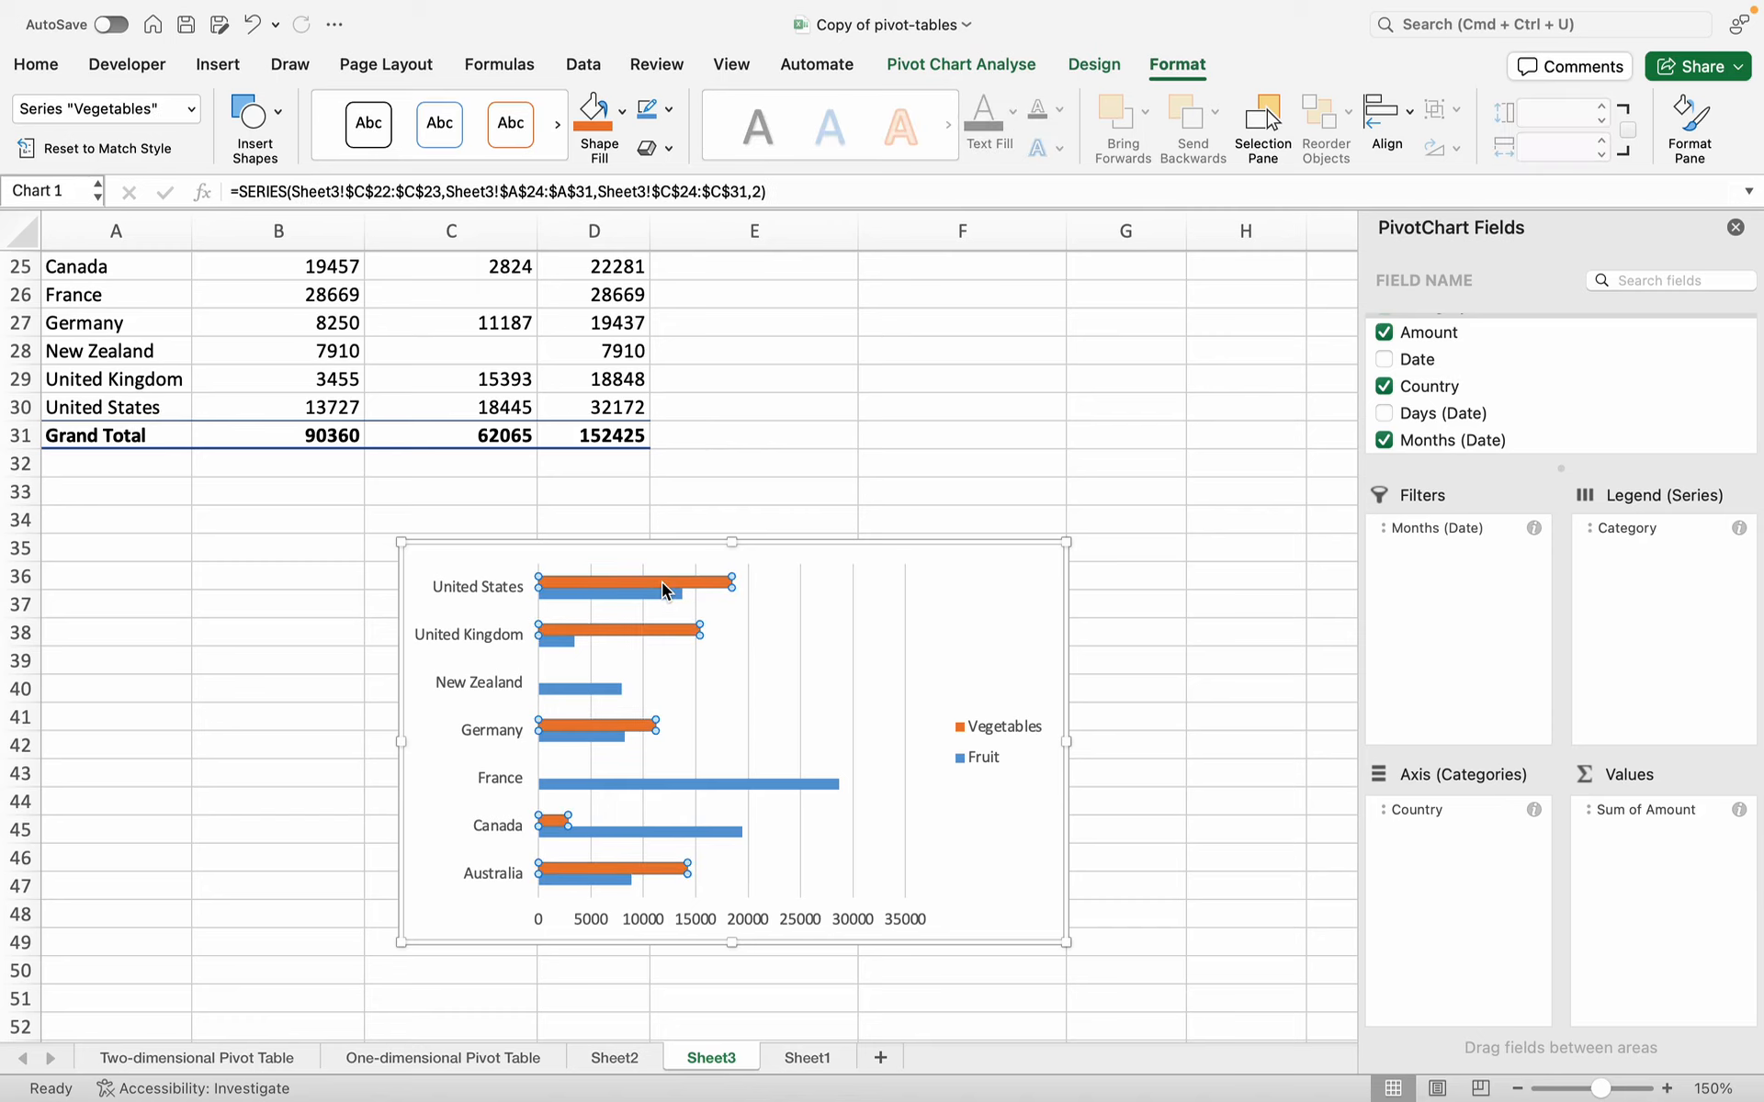
click(622, 111)
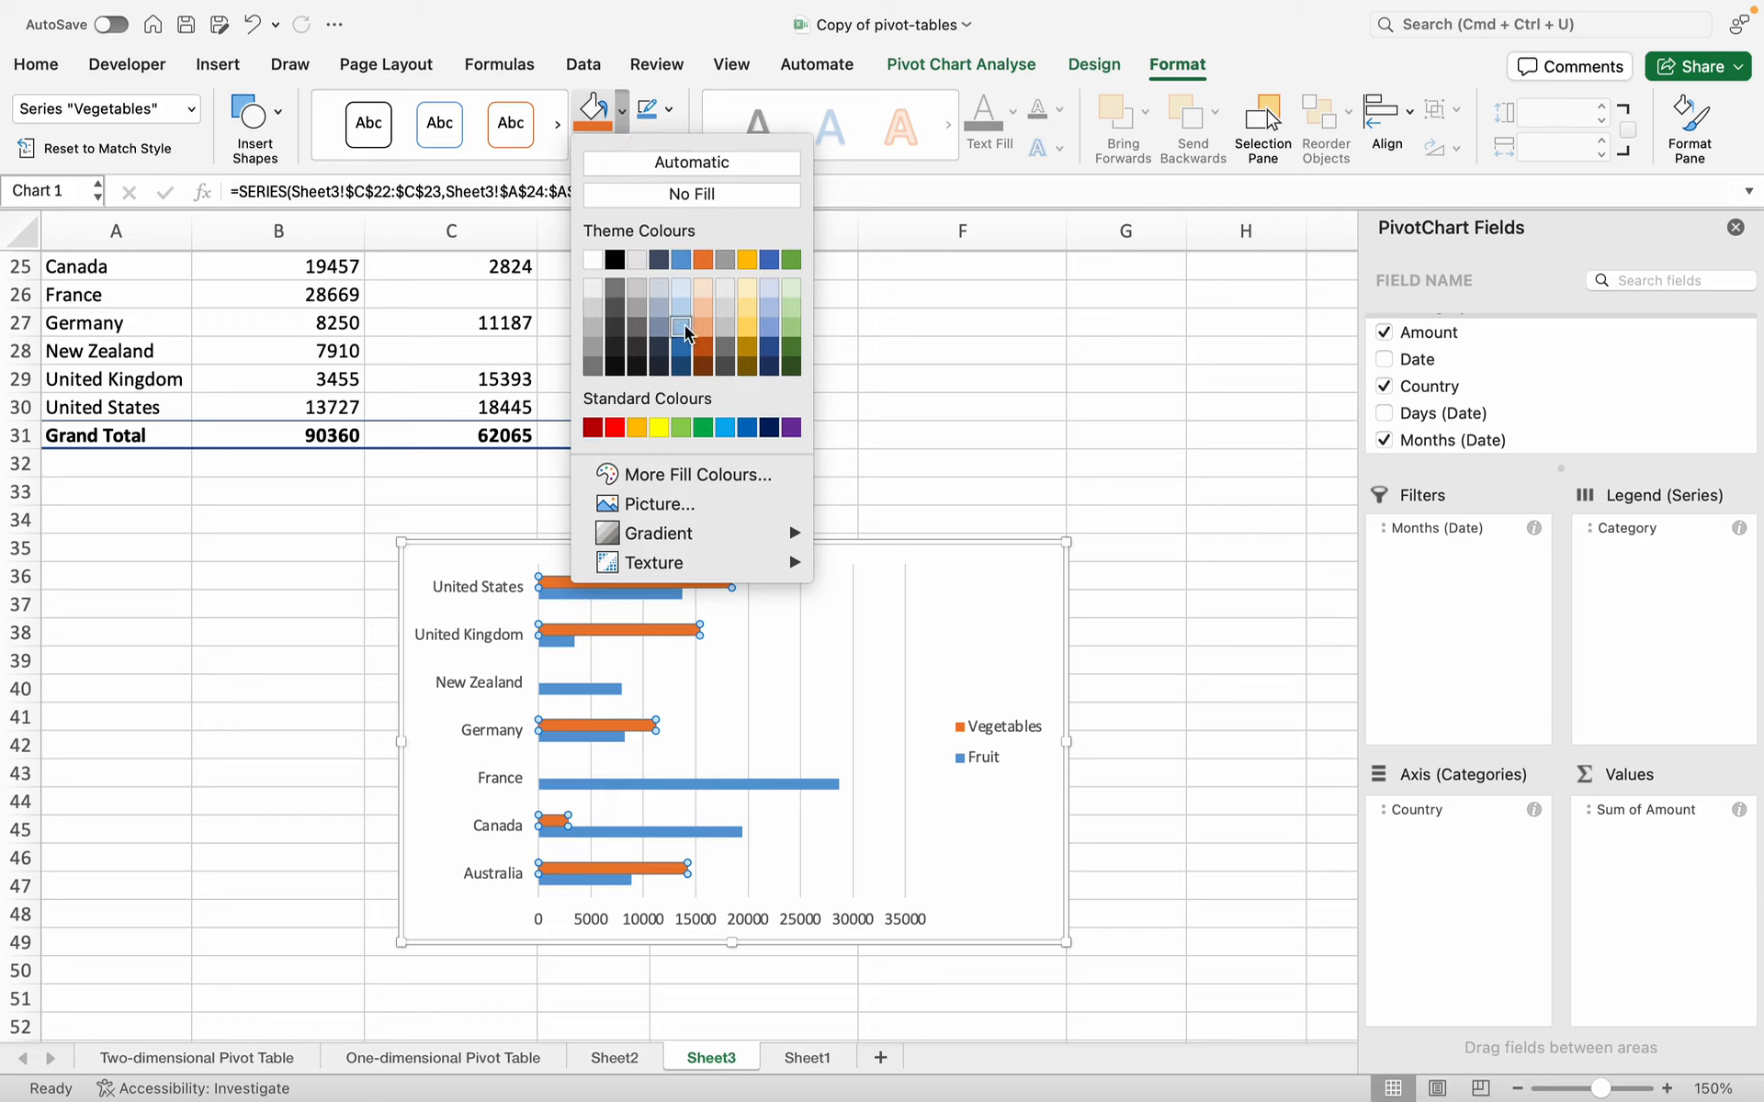
click(742, 335)
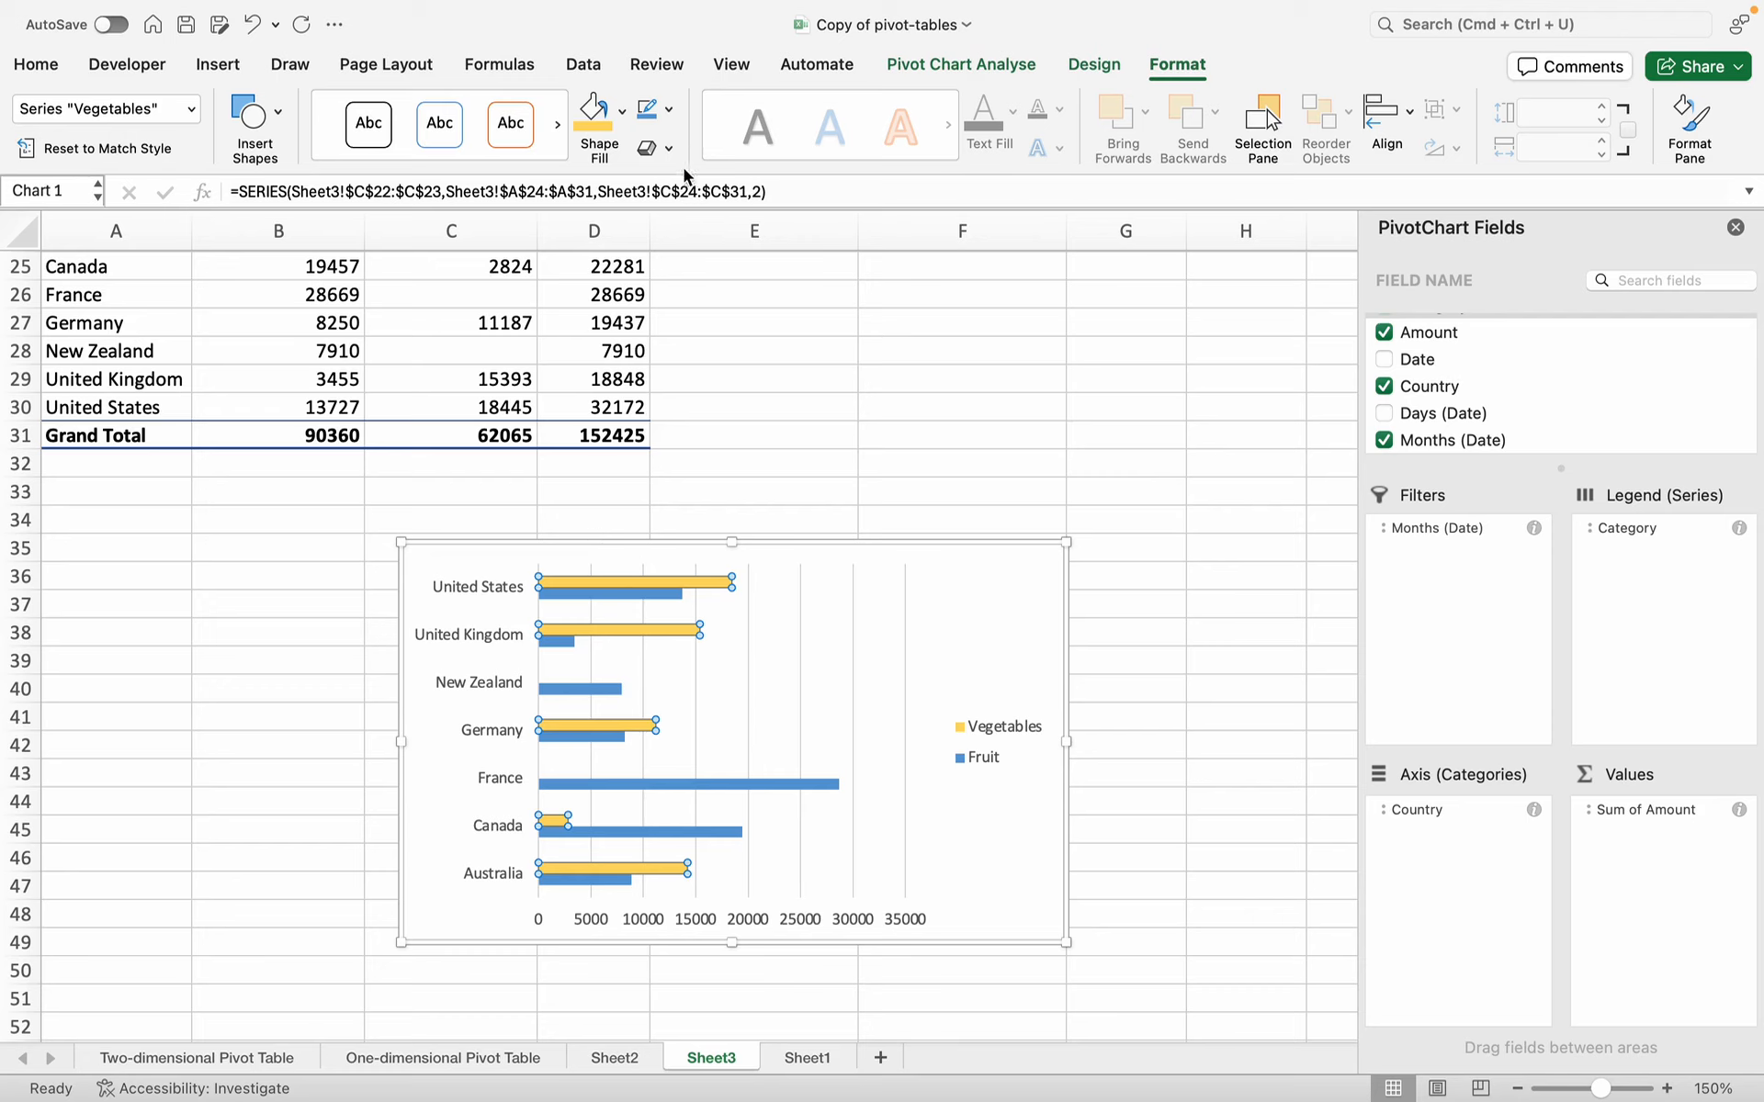
- Delete the vertical major gridlines from the pivot chart, keeping the legend
click(851, 652)
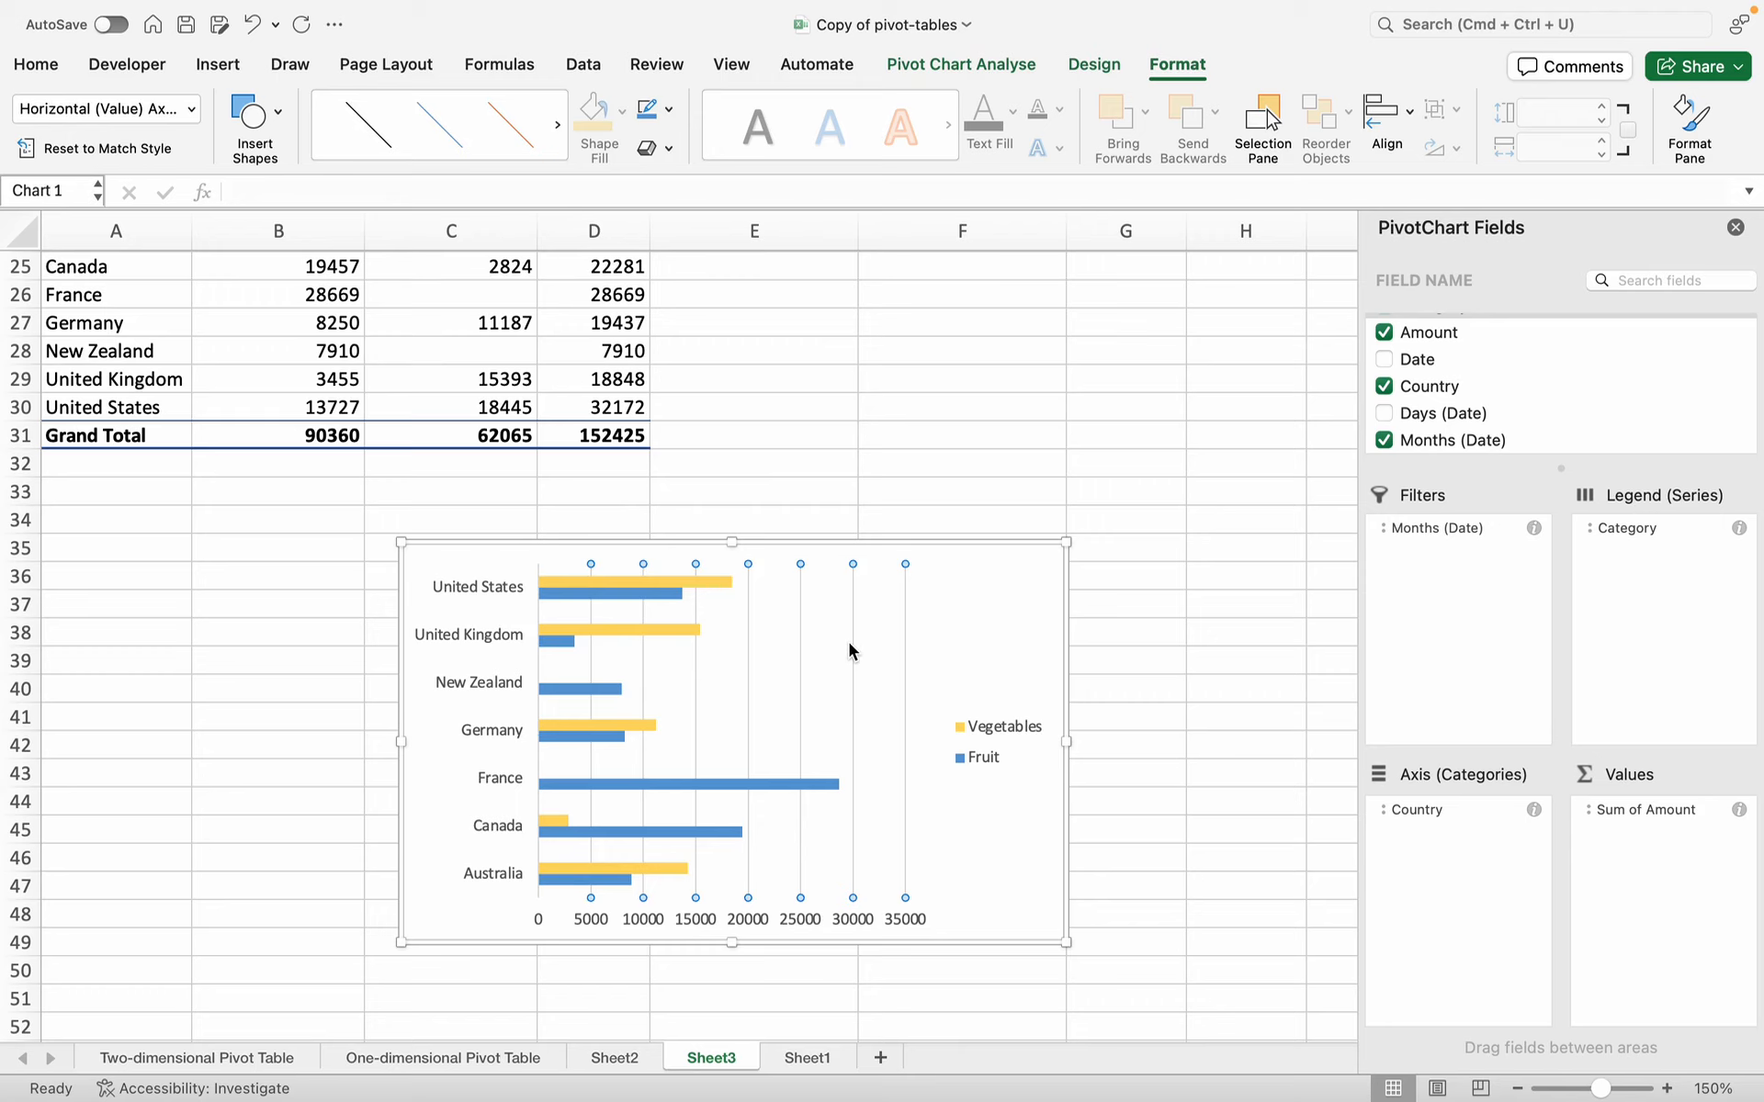
click(848, 651)
click(1011, 724)
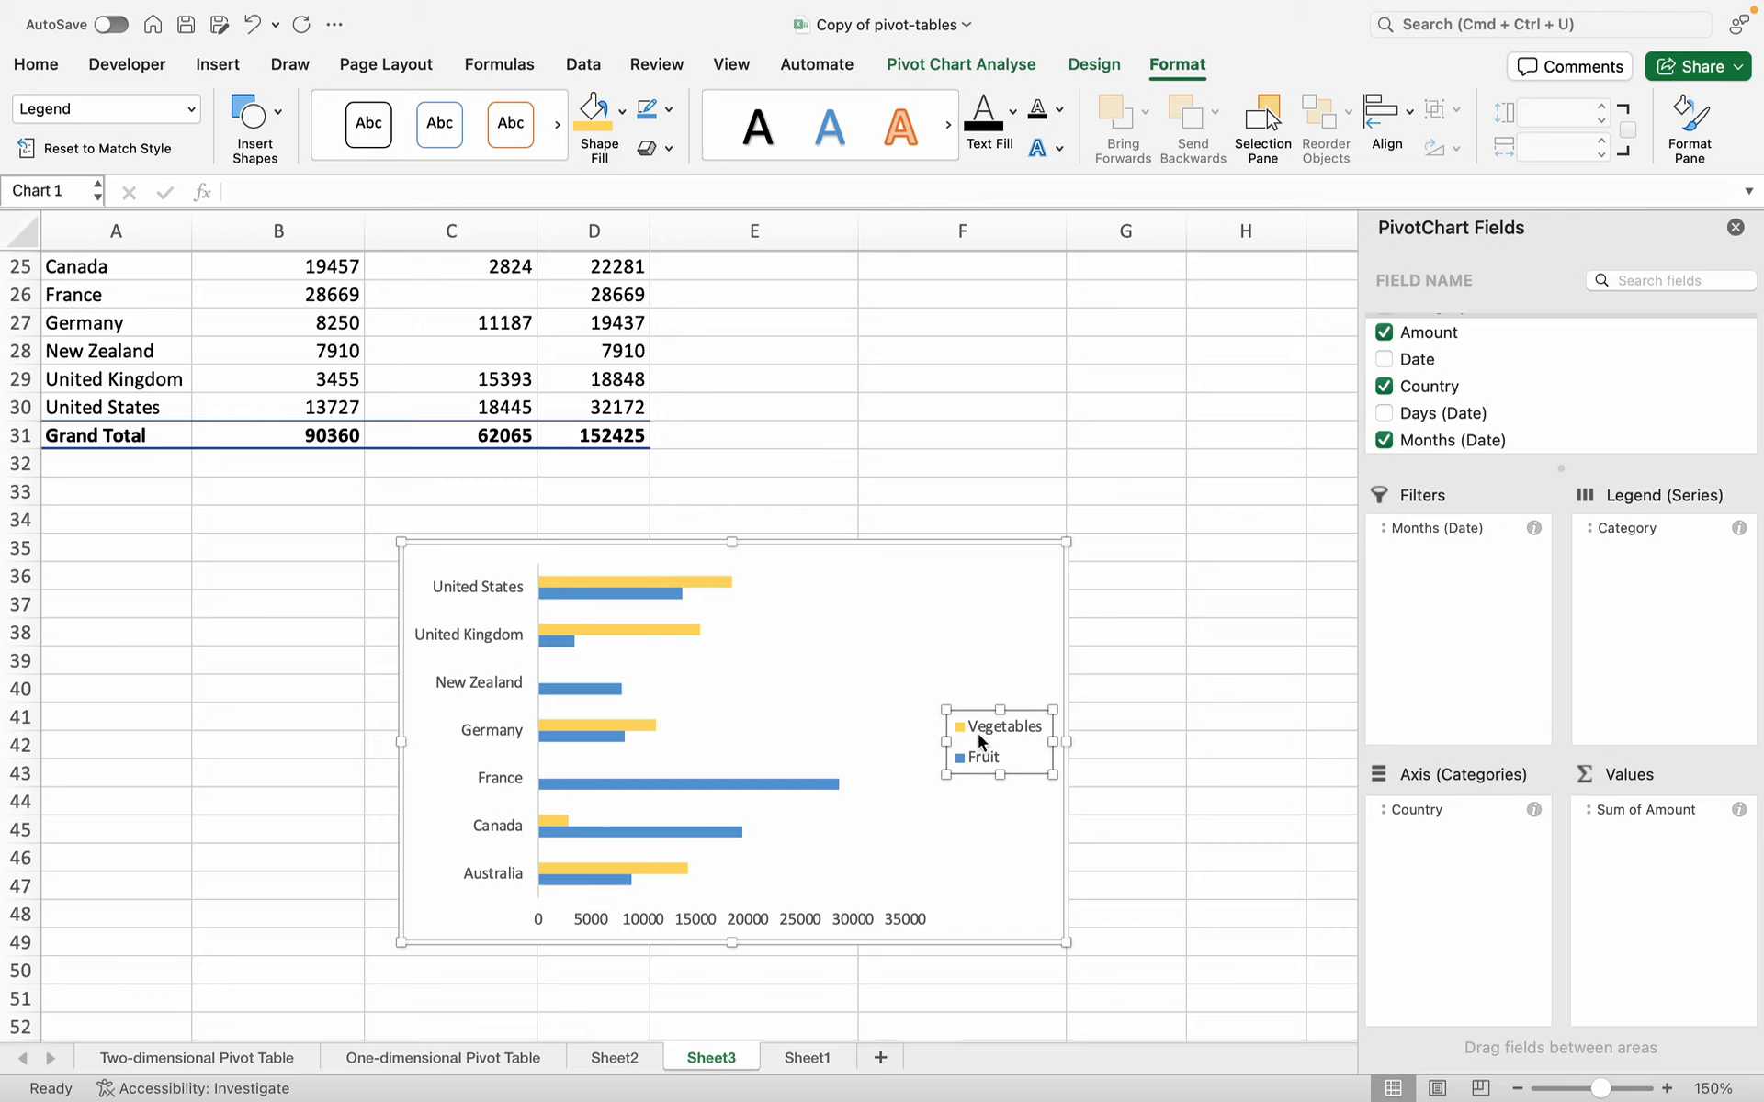
click(999, 606)
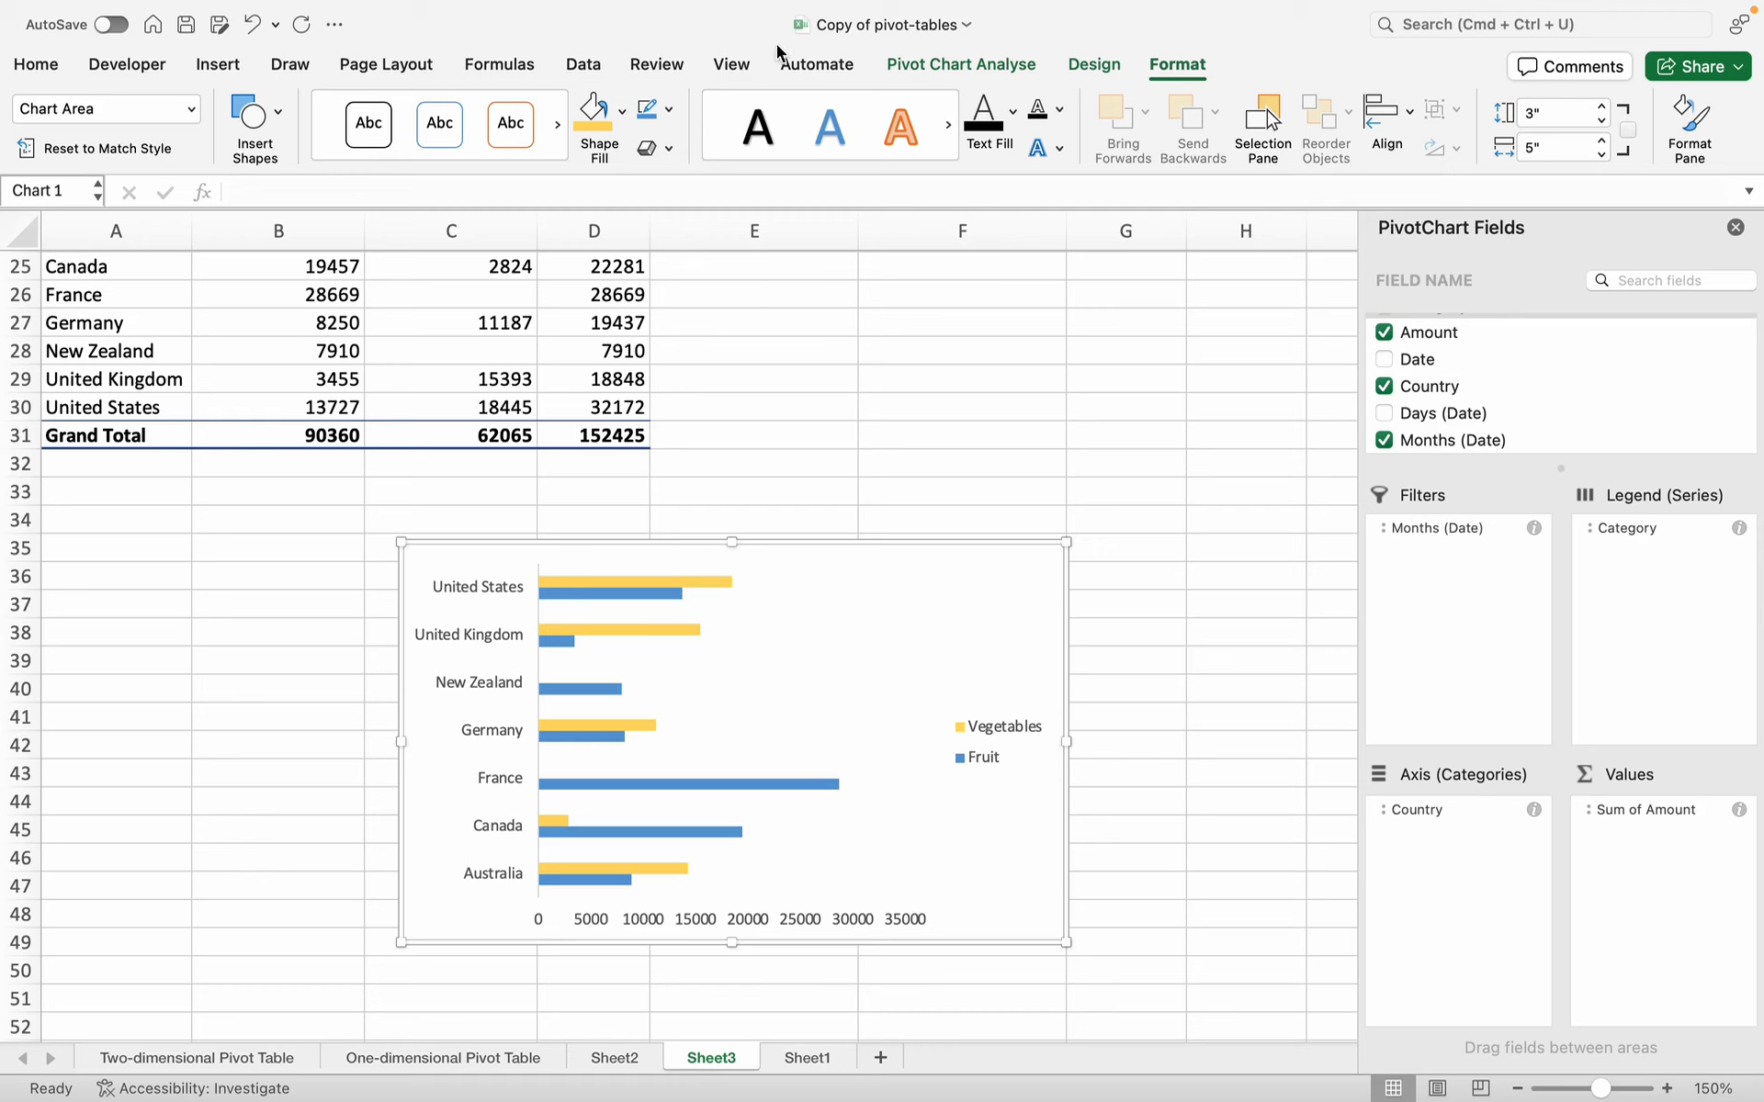
- Add a chart title to the pivot chart using the Above Chart placement
click(1093, 65)
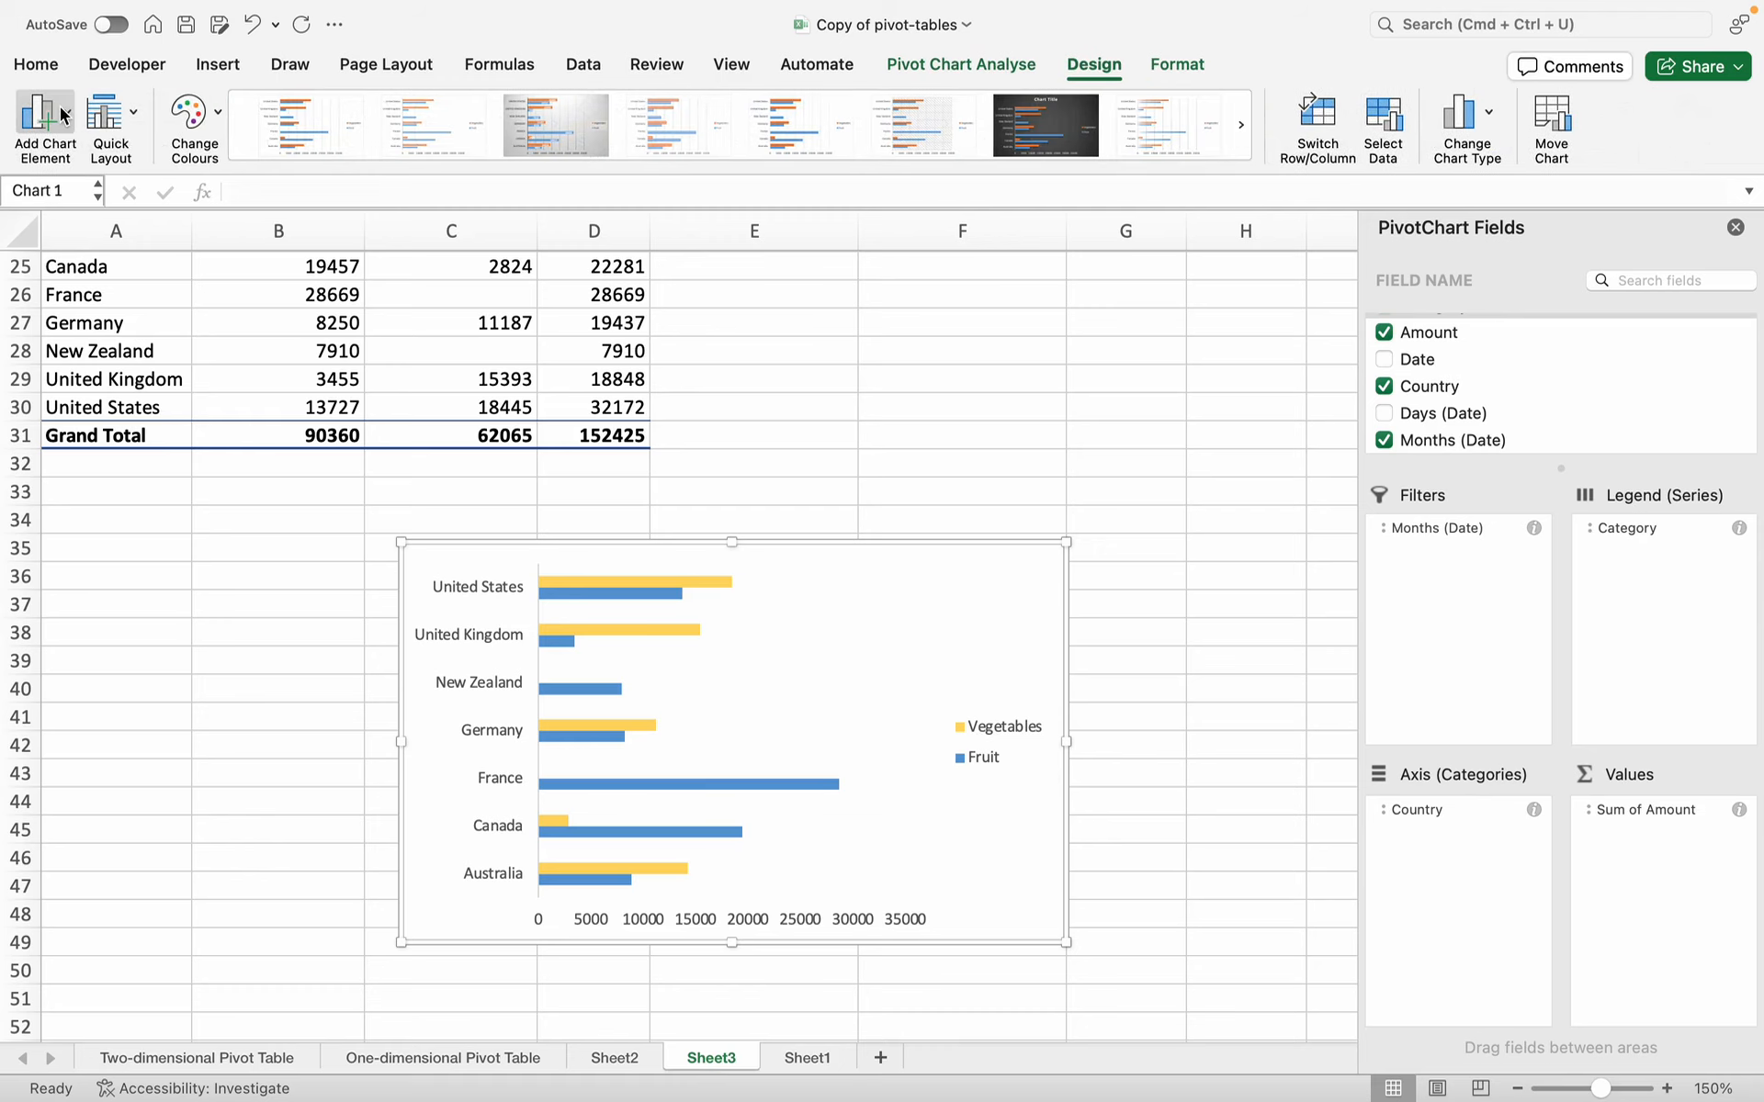
click(62, 114)
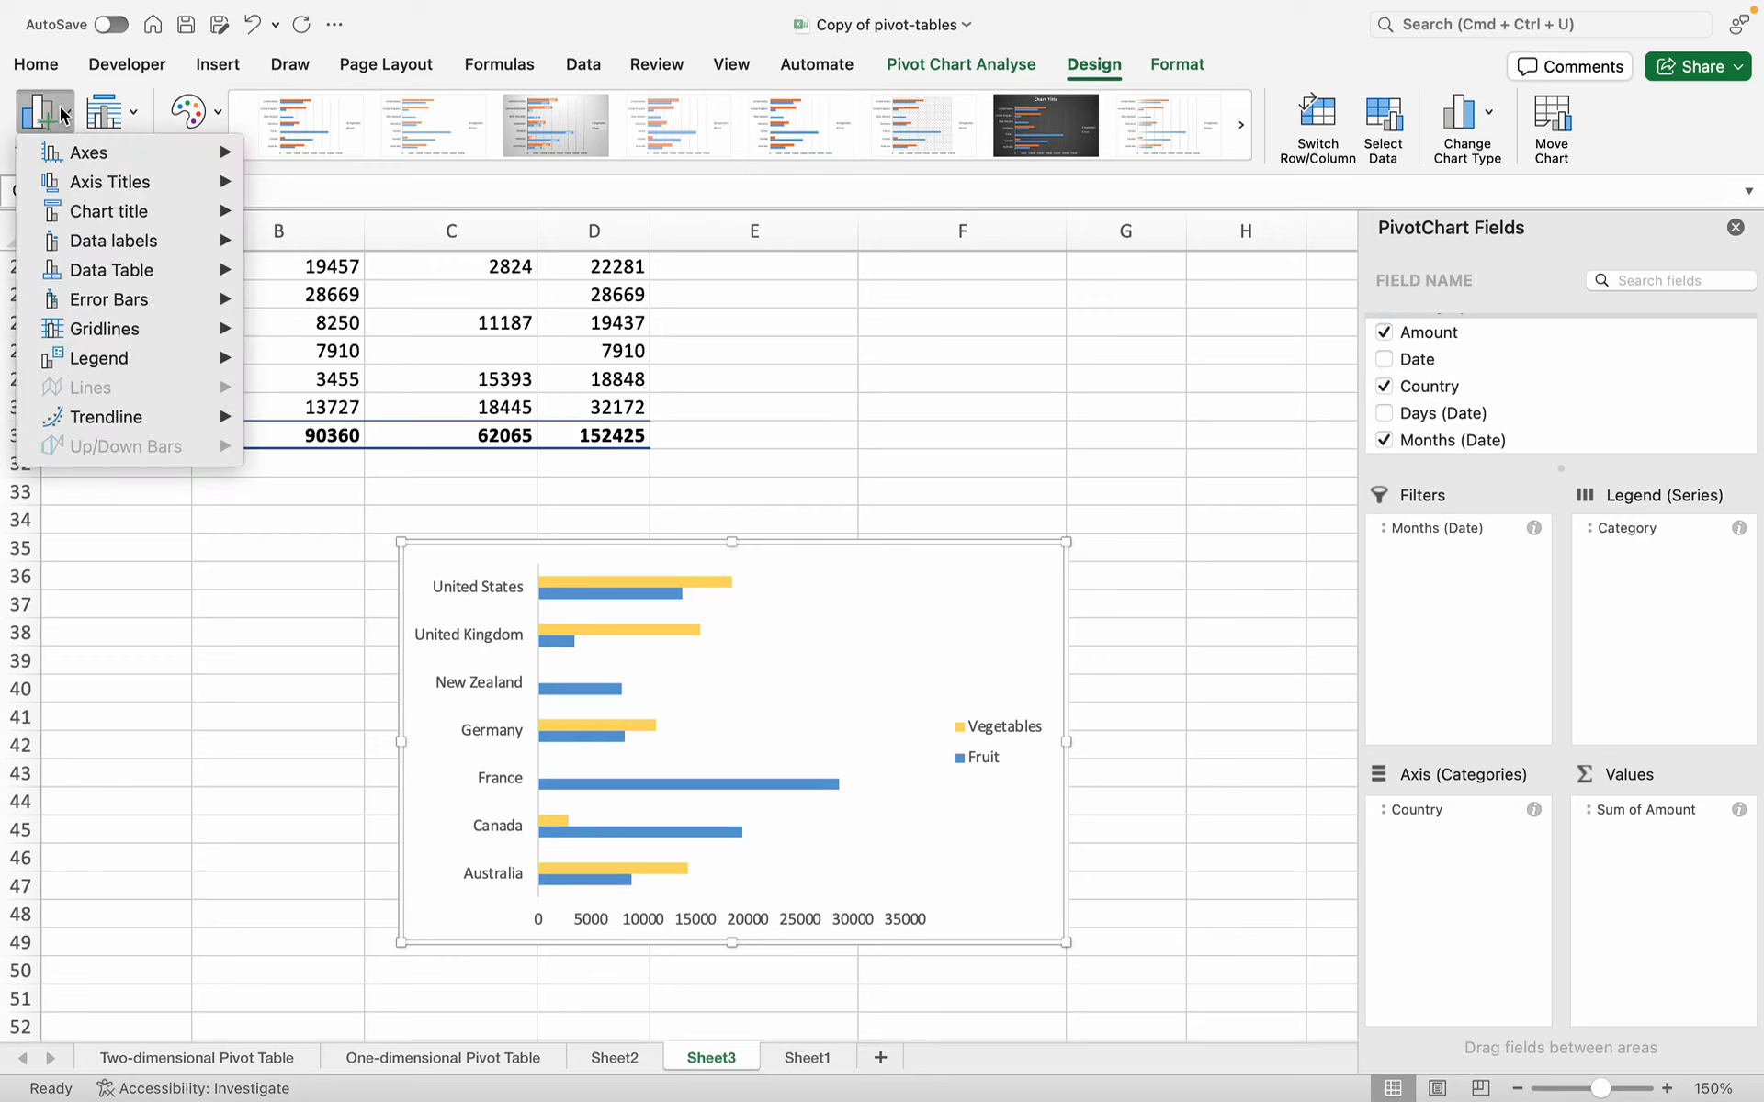
mouse_move(95, 164)
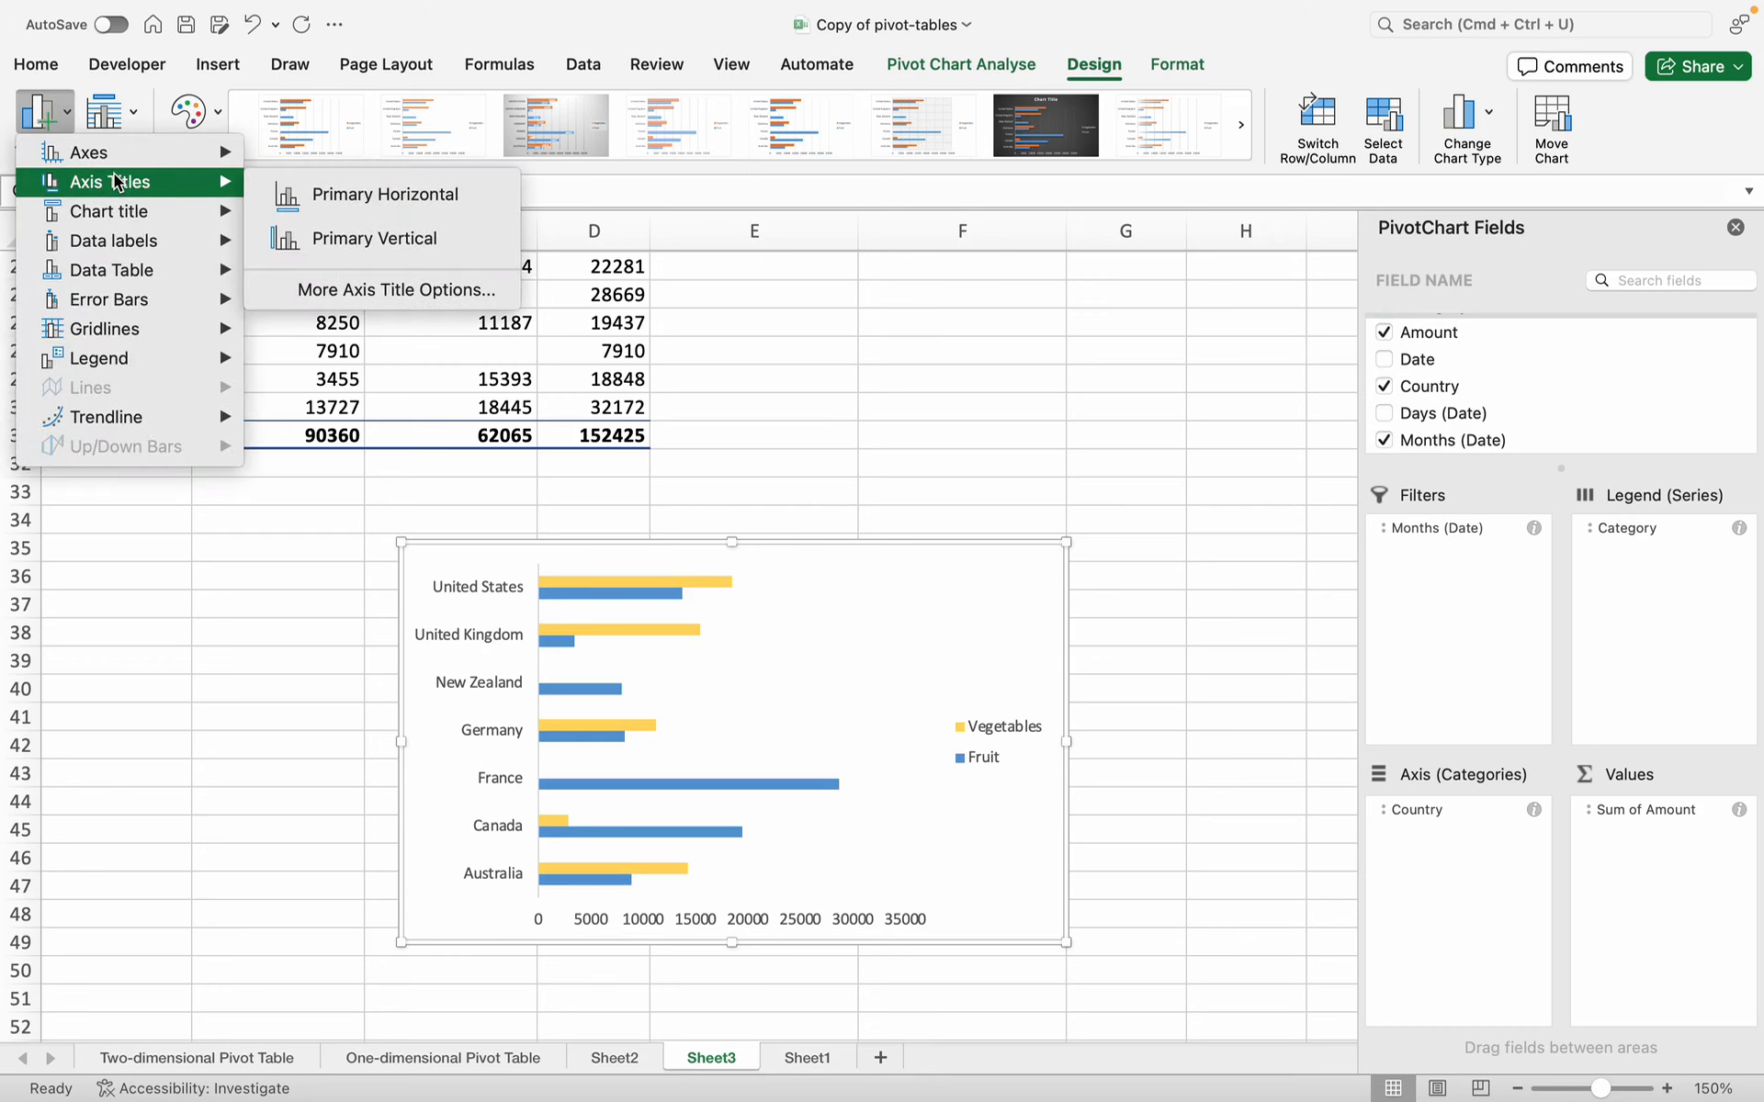
mouse_move(114, 213)
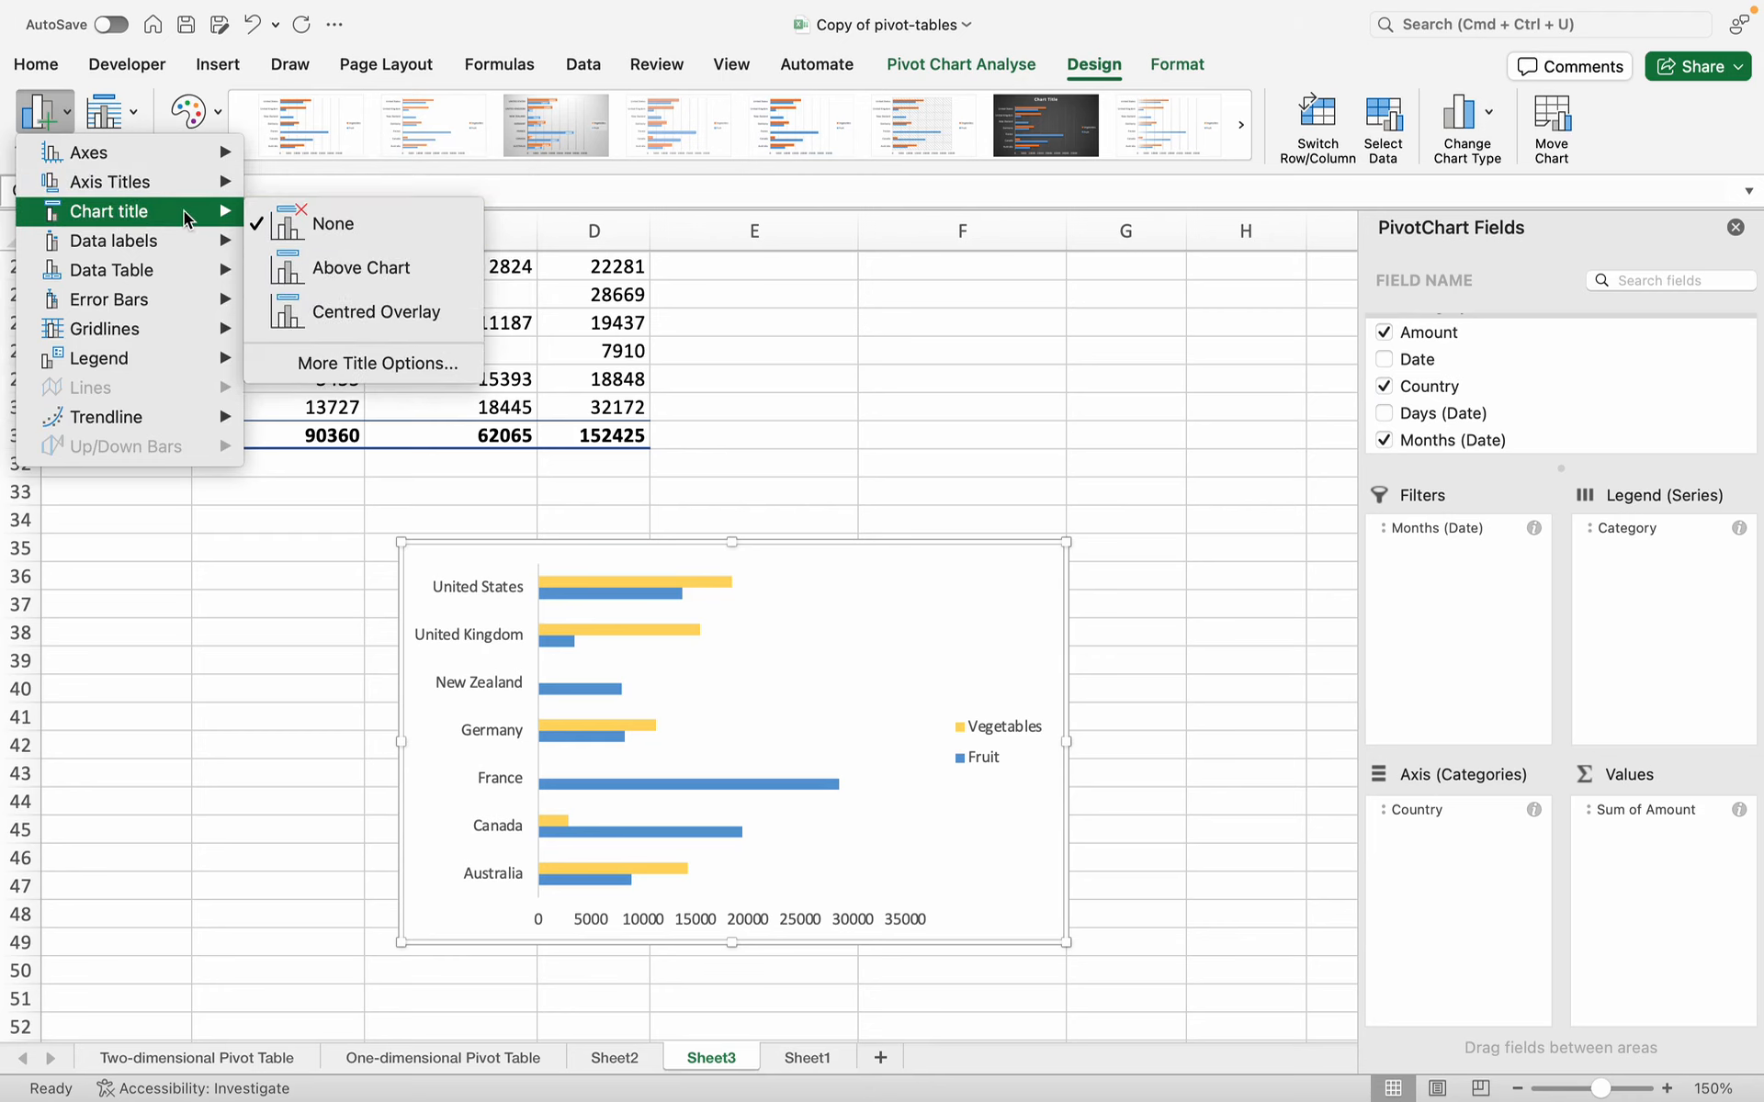
click(340, 276)
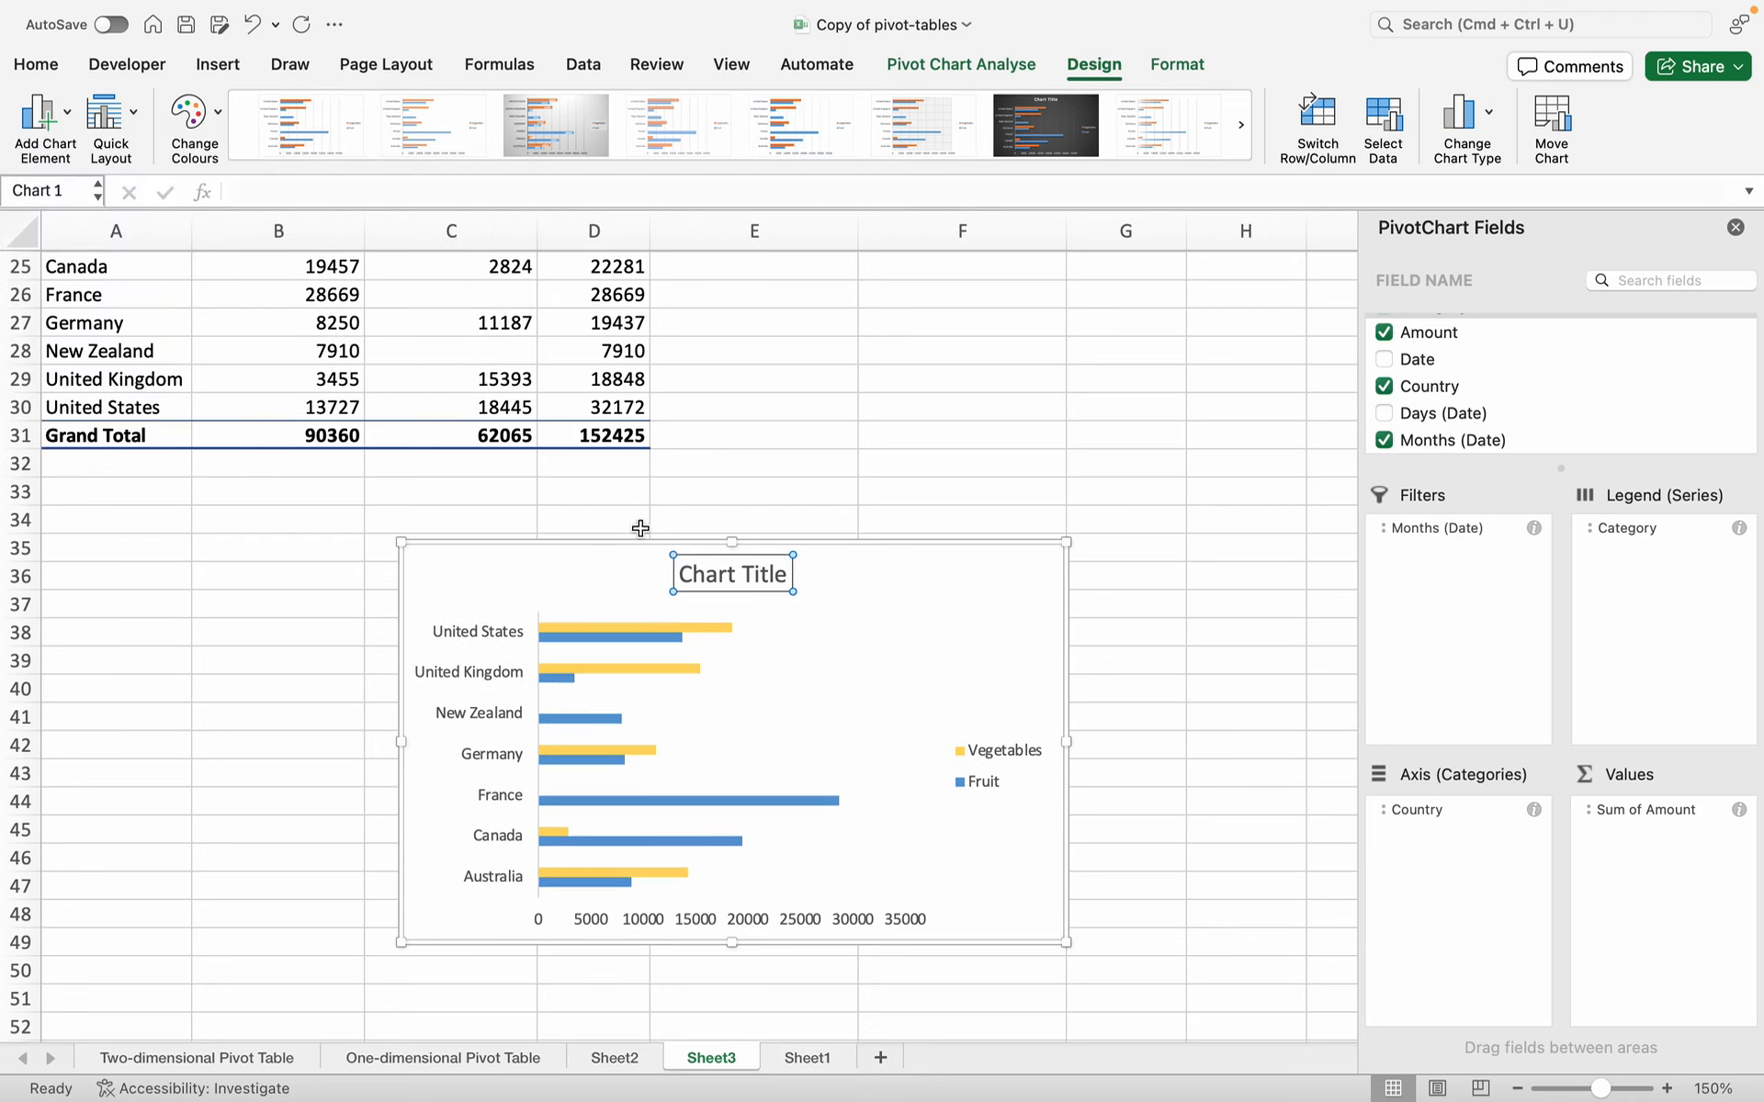
- Replace the placeholder chart title with "Country Wise Sales" and return to the Country by Category pivot table
double_click(739, 572)
triple_click(740, 574)
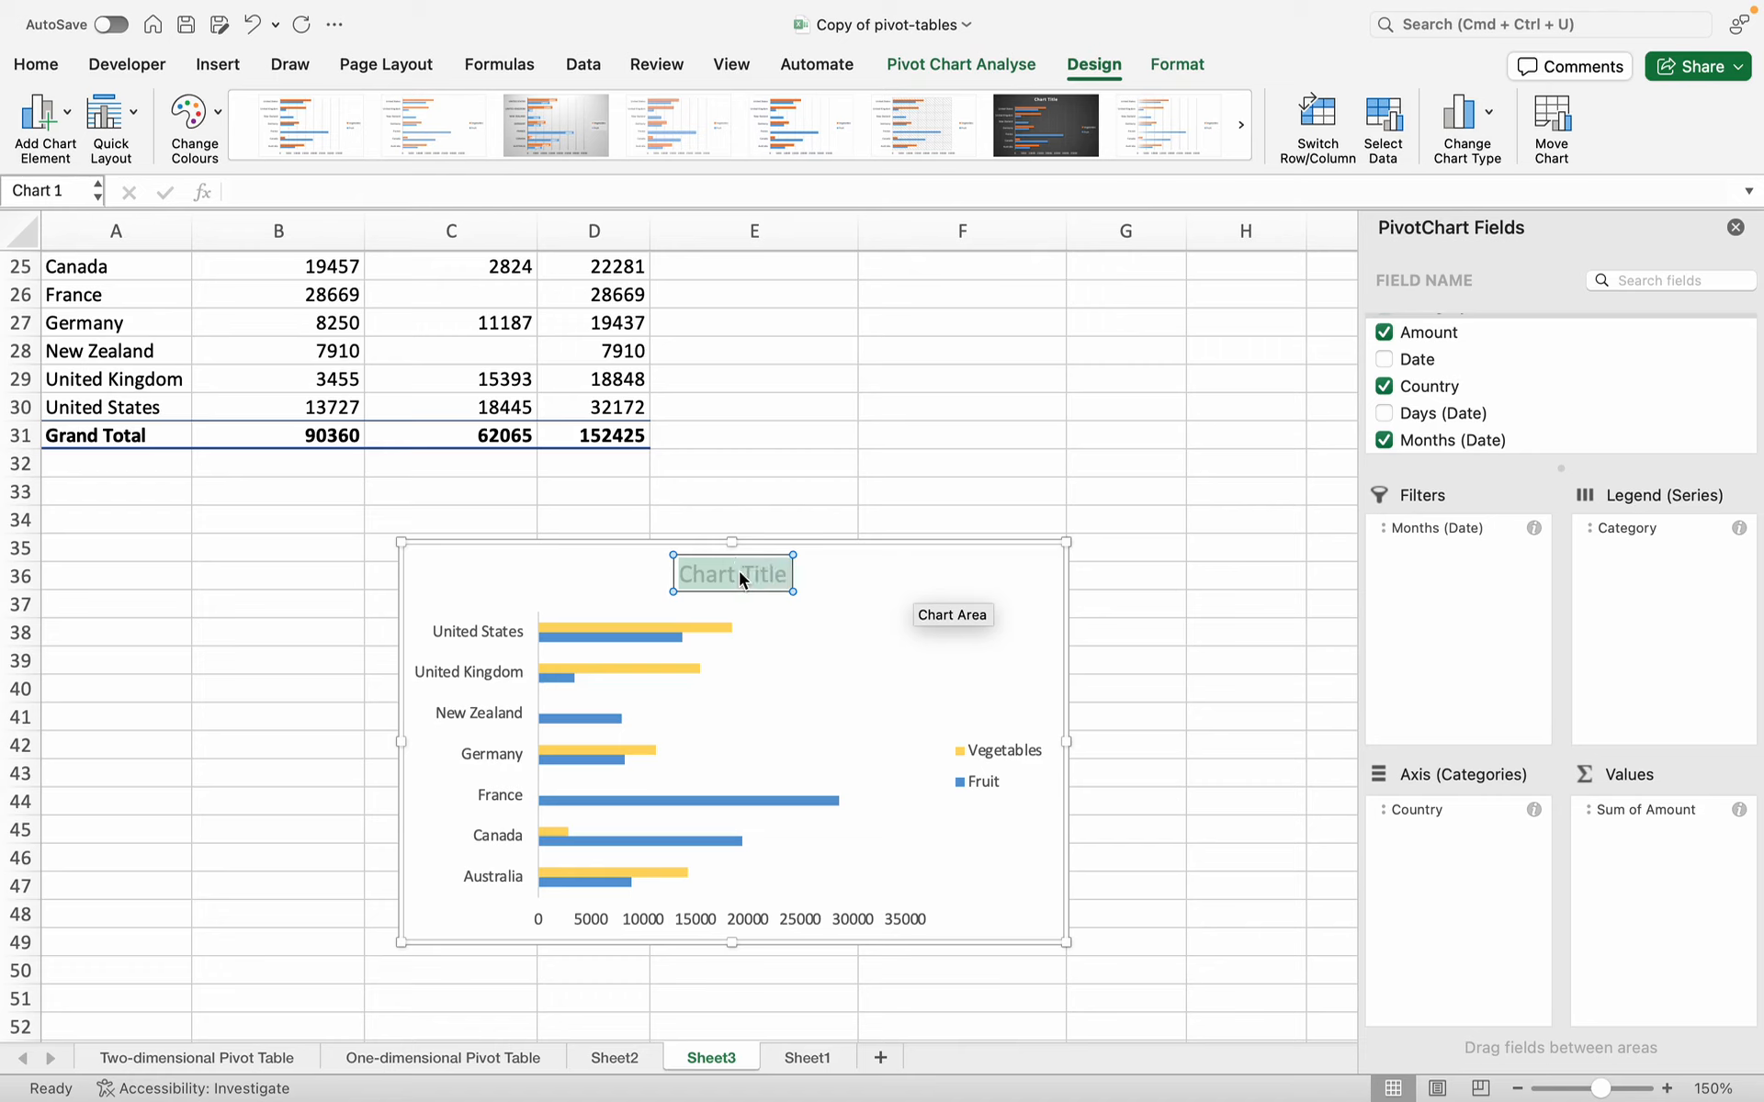
text(Cou)
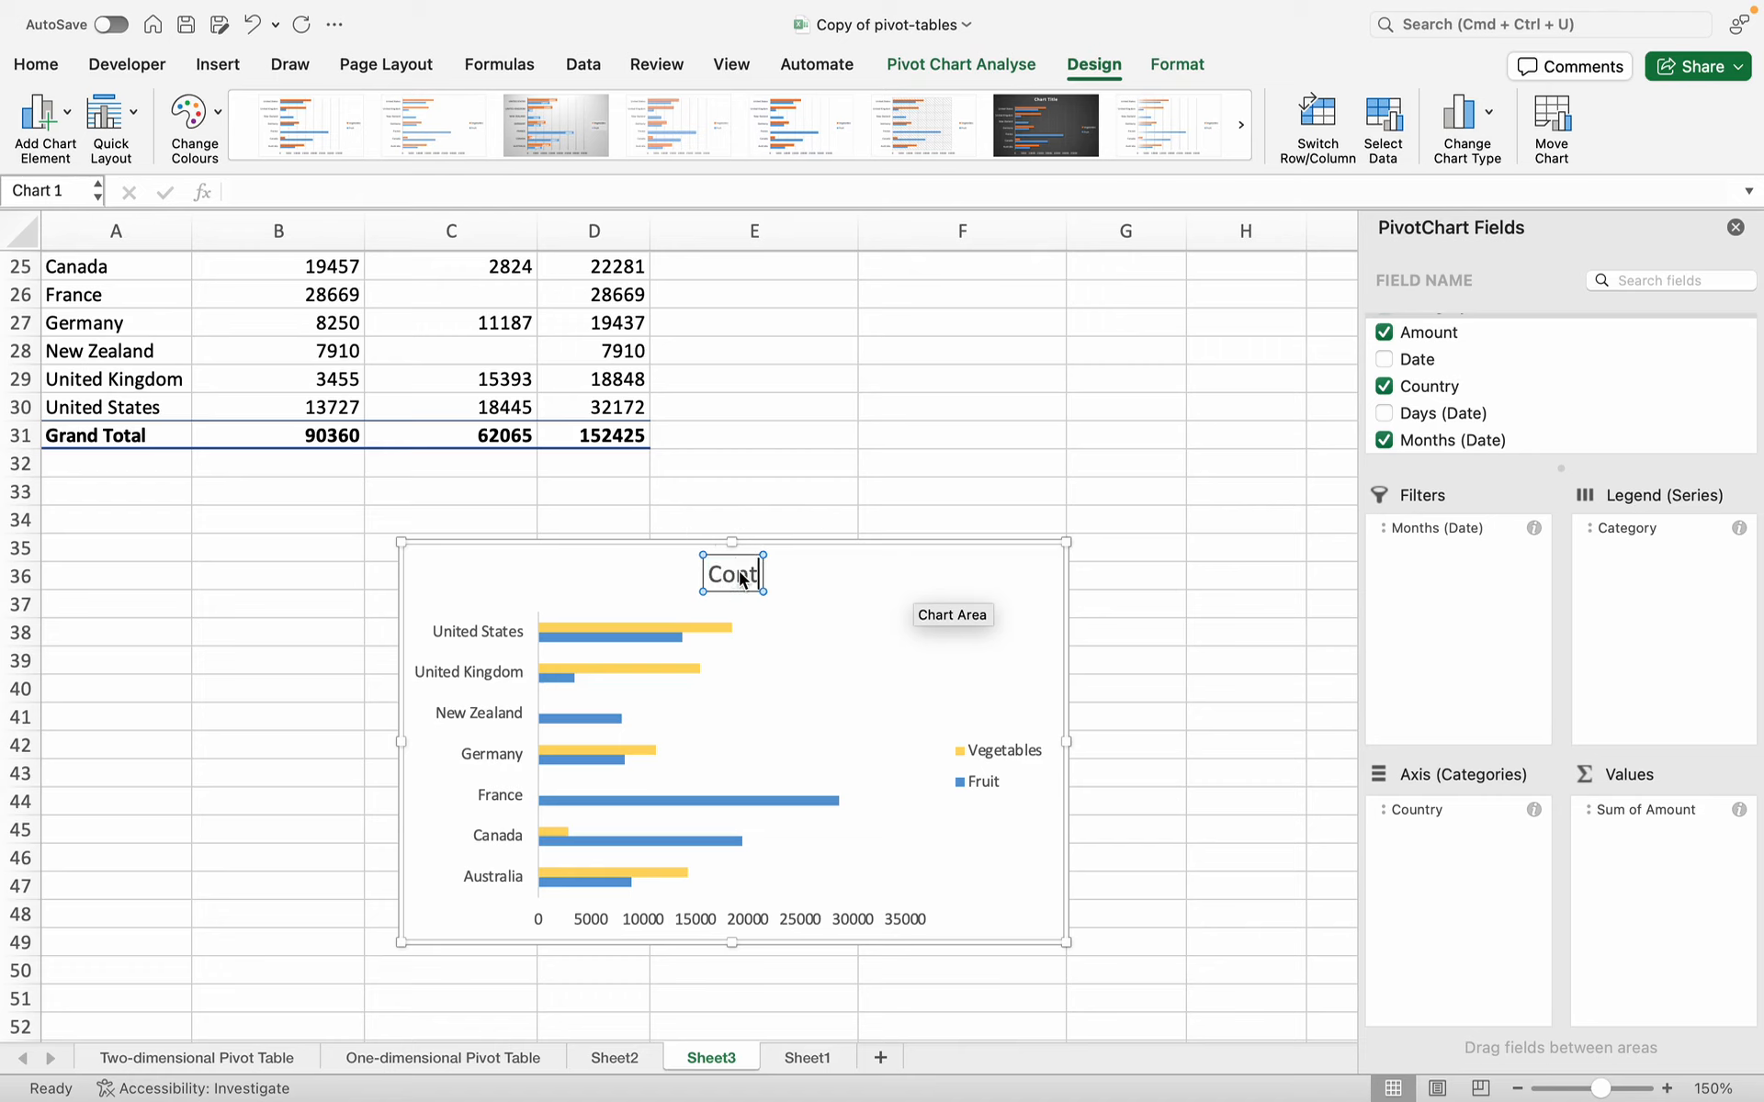
text(ntry)
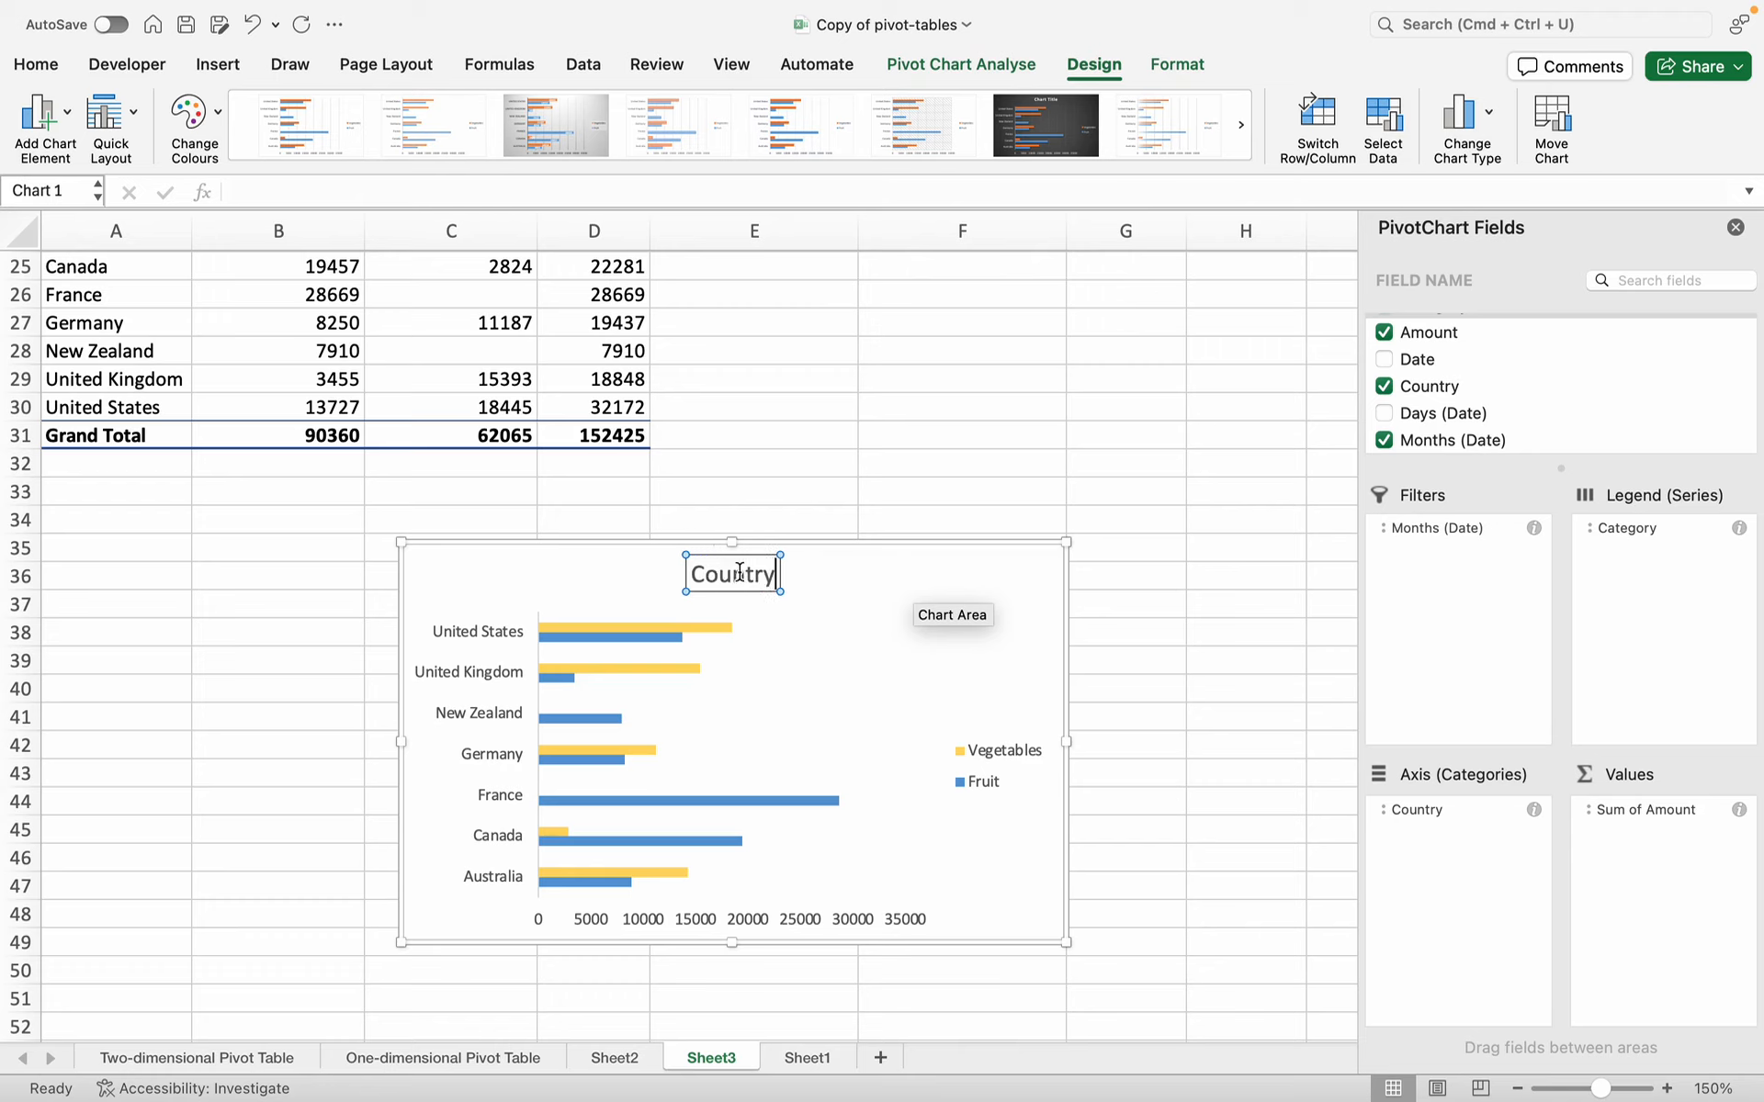
text( Wise)
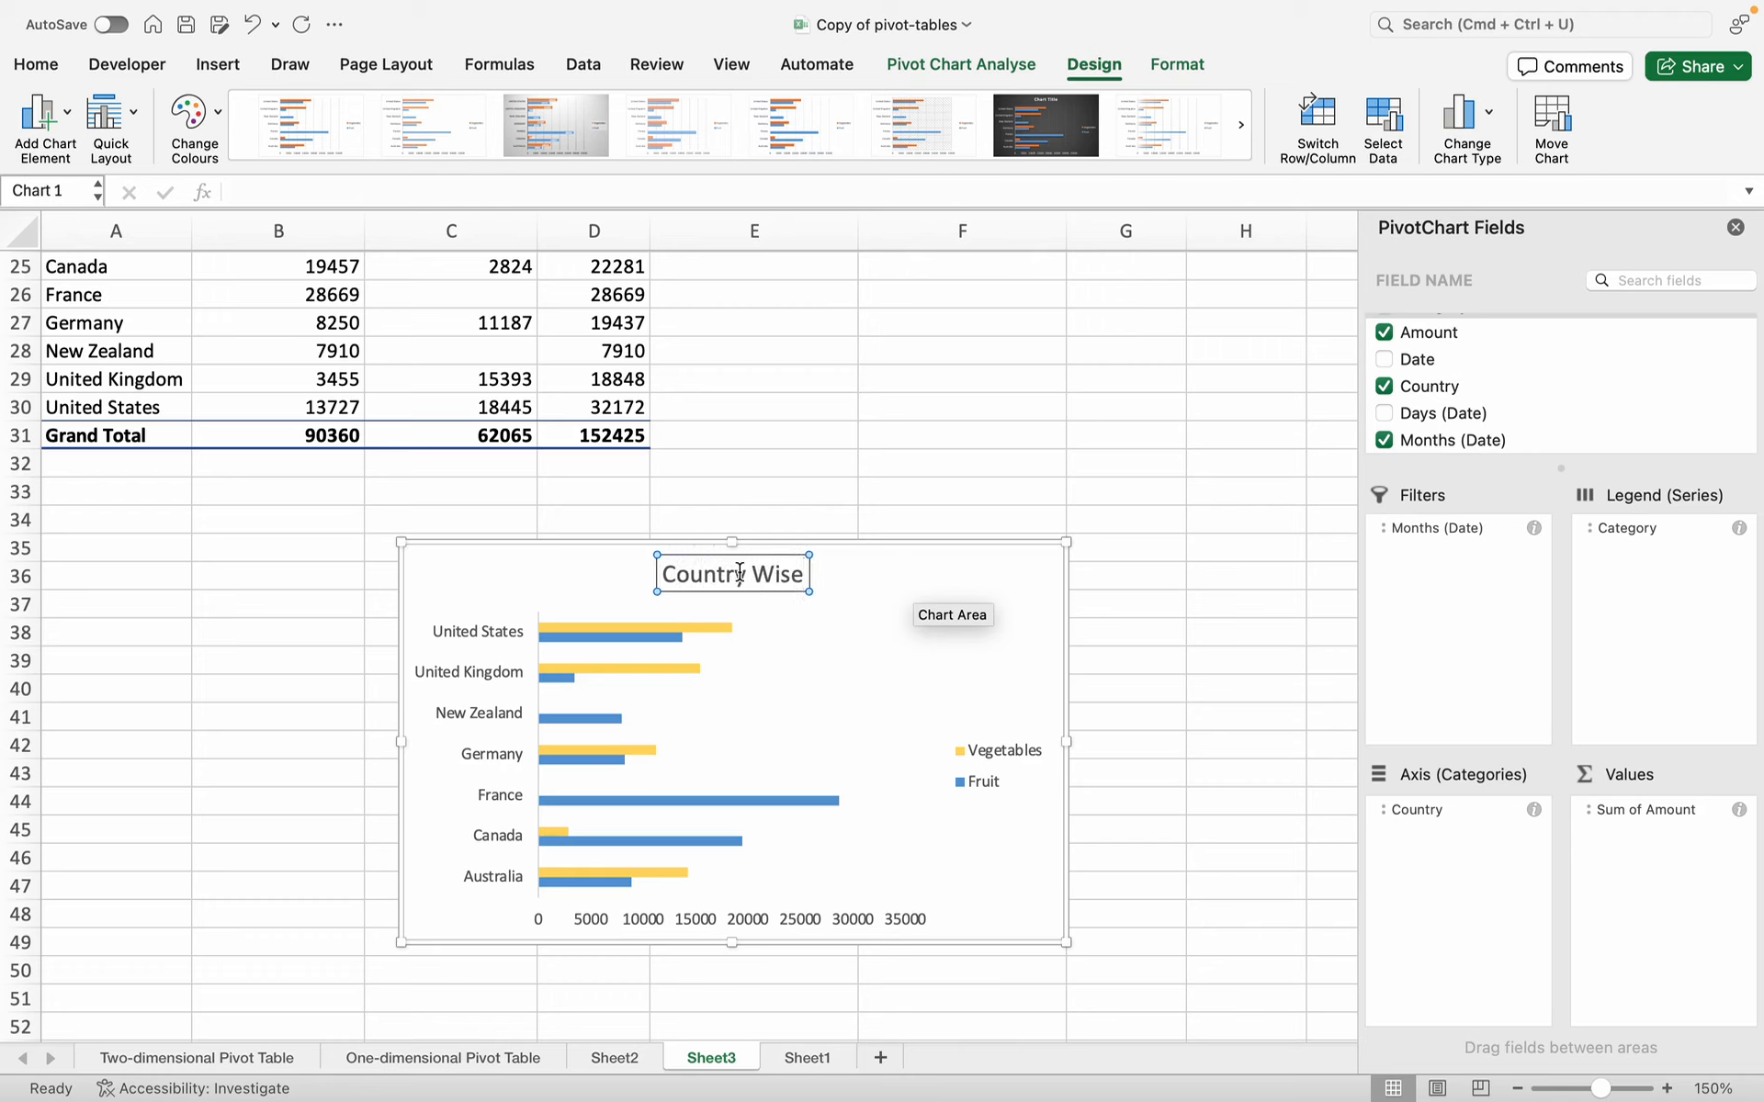
text( Sales)
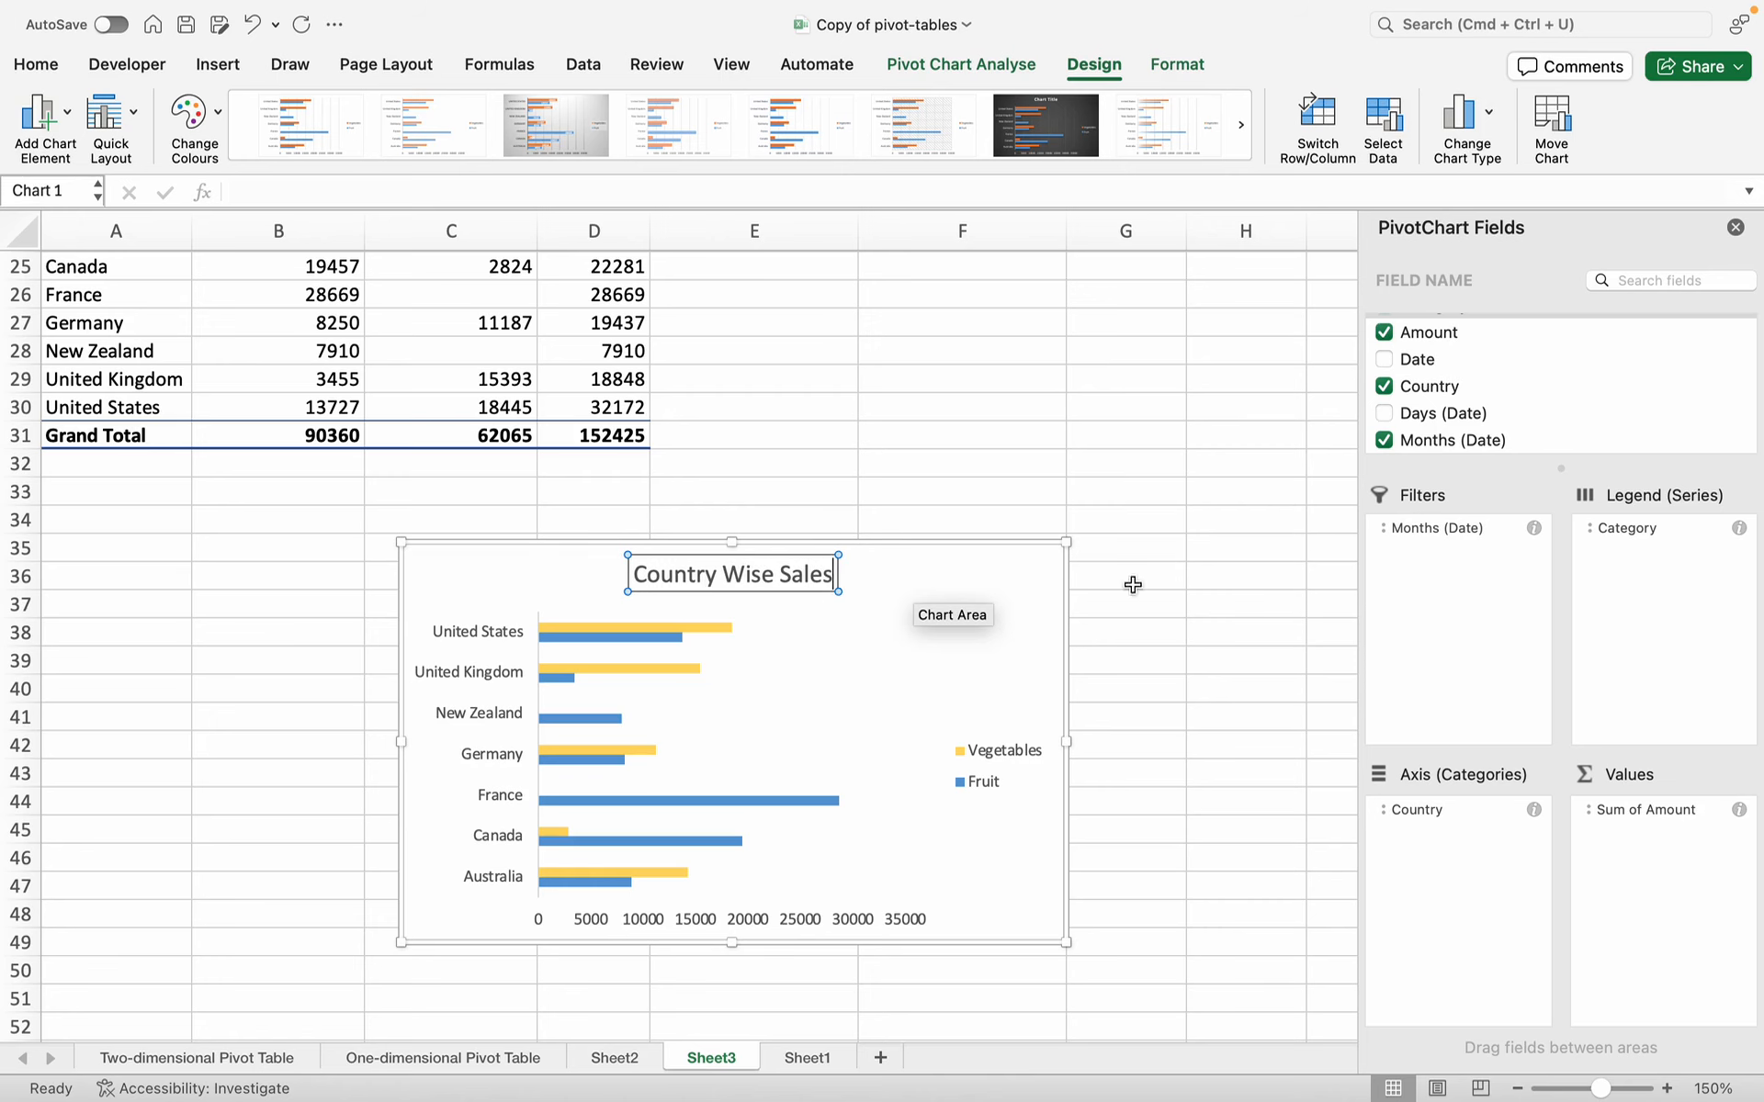
click(450, 351)
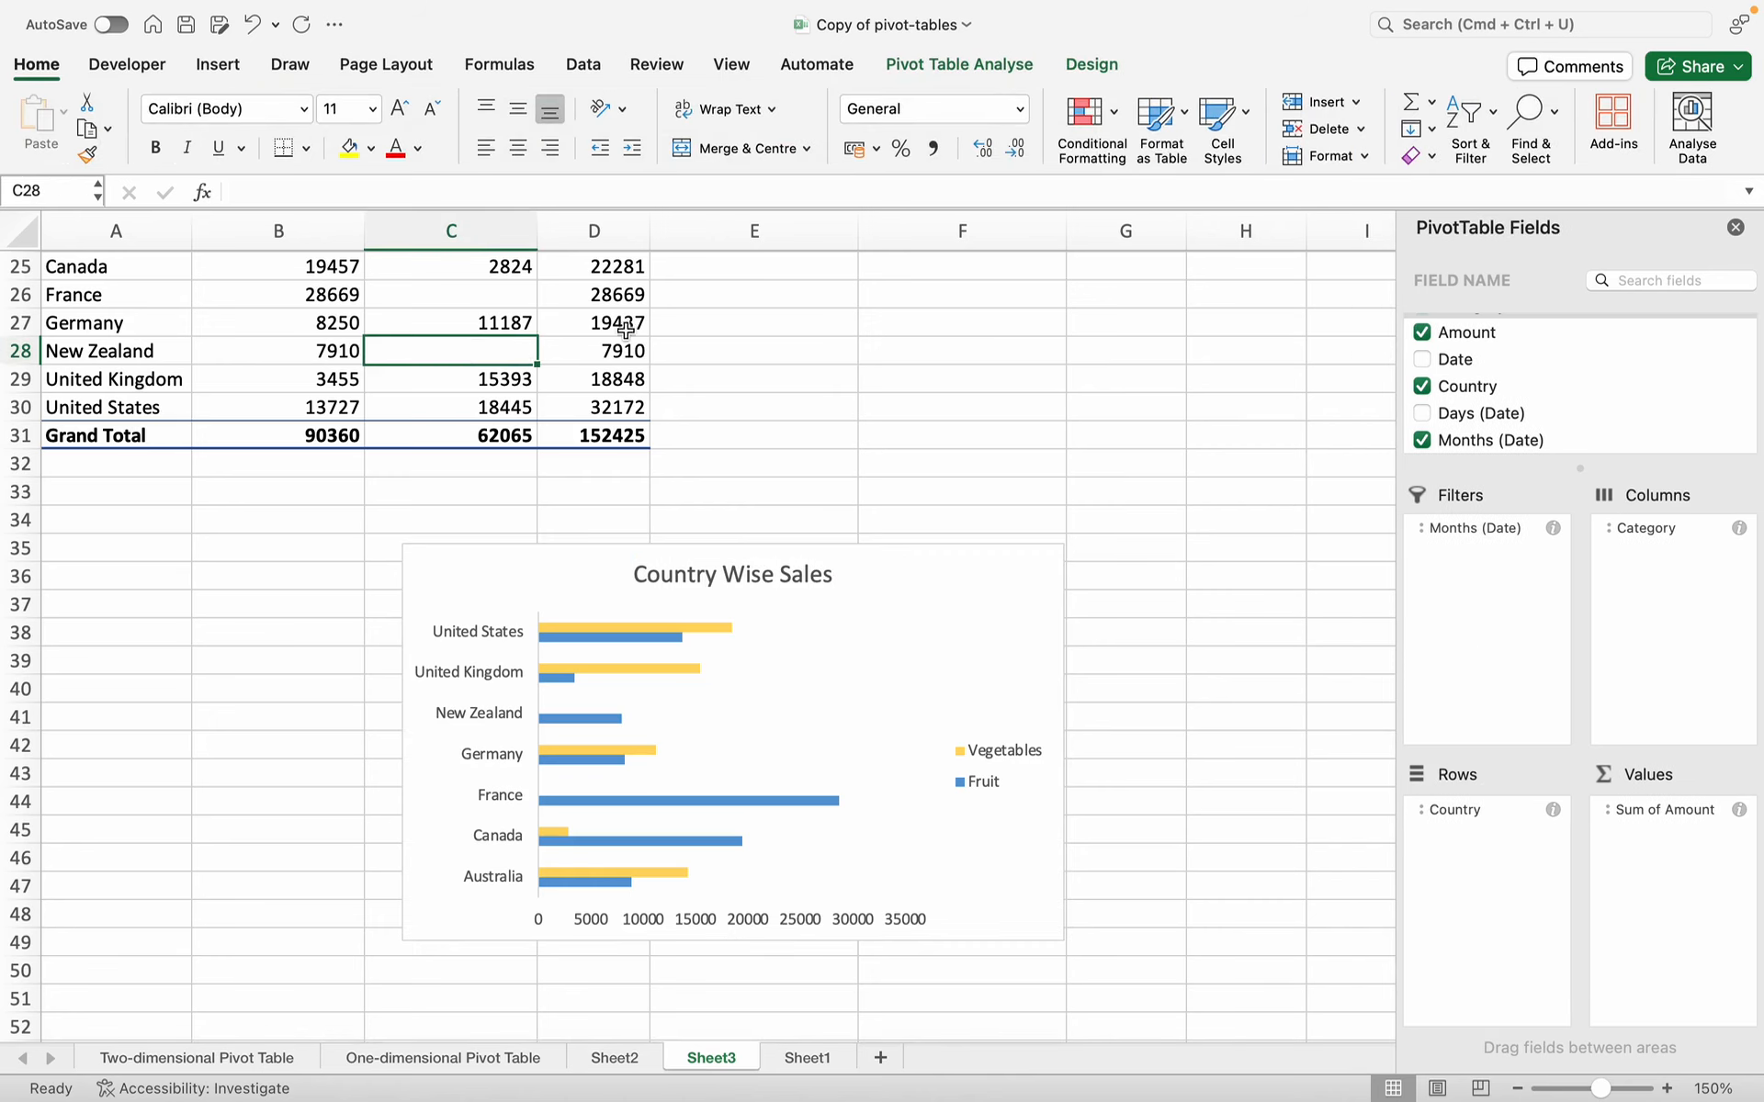
scroll(441, 362, up, 5)
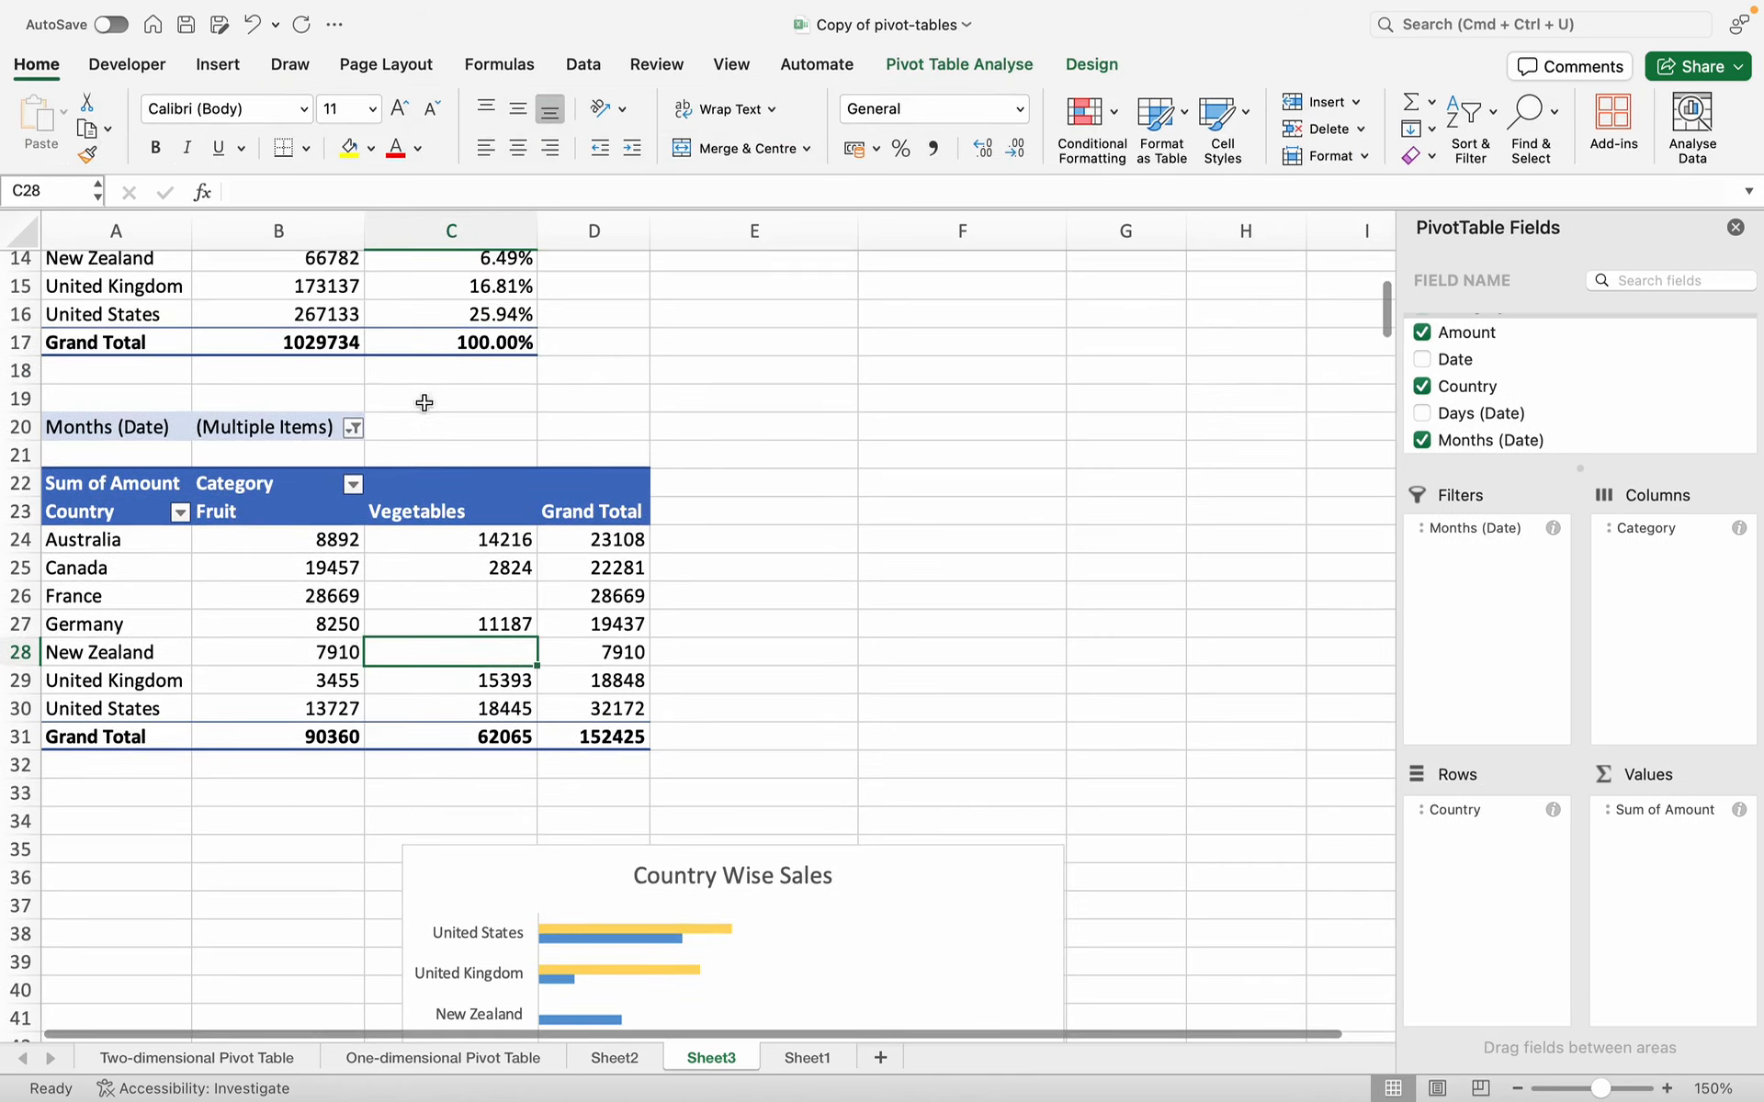
- Remove the Category field from the legend series of the Country Wise Sales pivot chart
click(356, 534)
scroll(356, 534, down, 4)
click(809, 544)
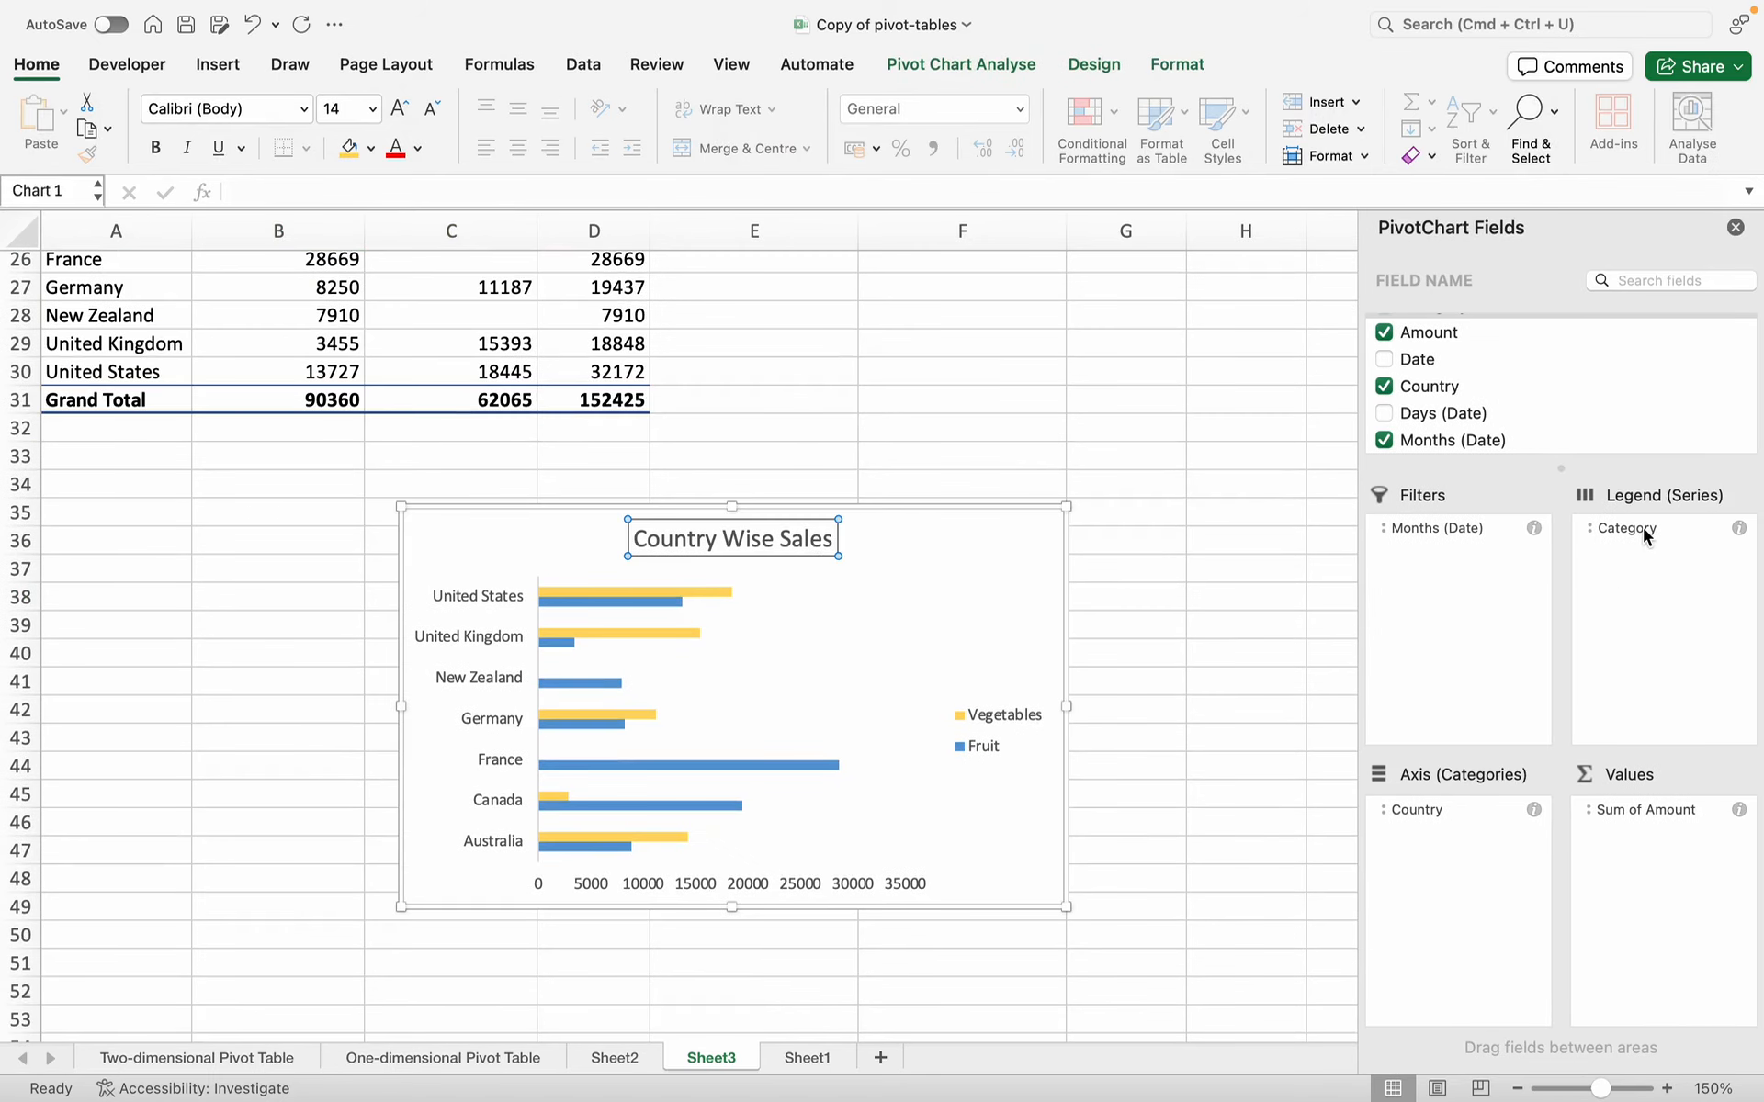
drag(1642, 527, 1585, 410)
scroll(794, 575, down, 1)
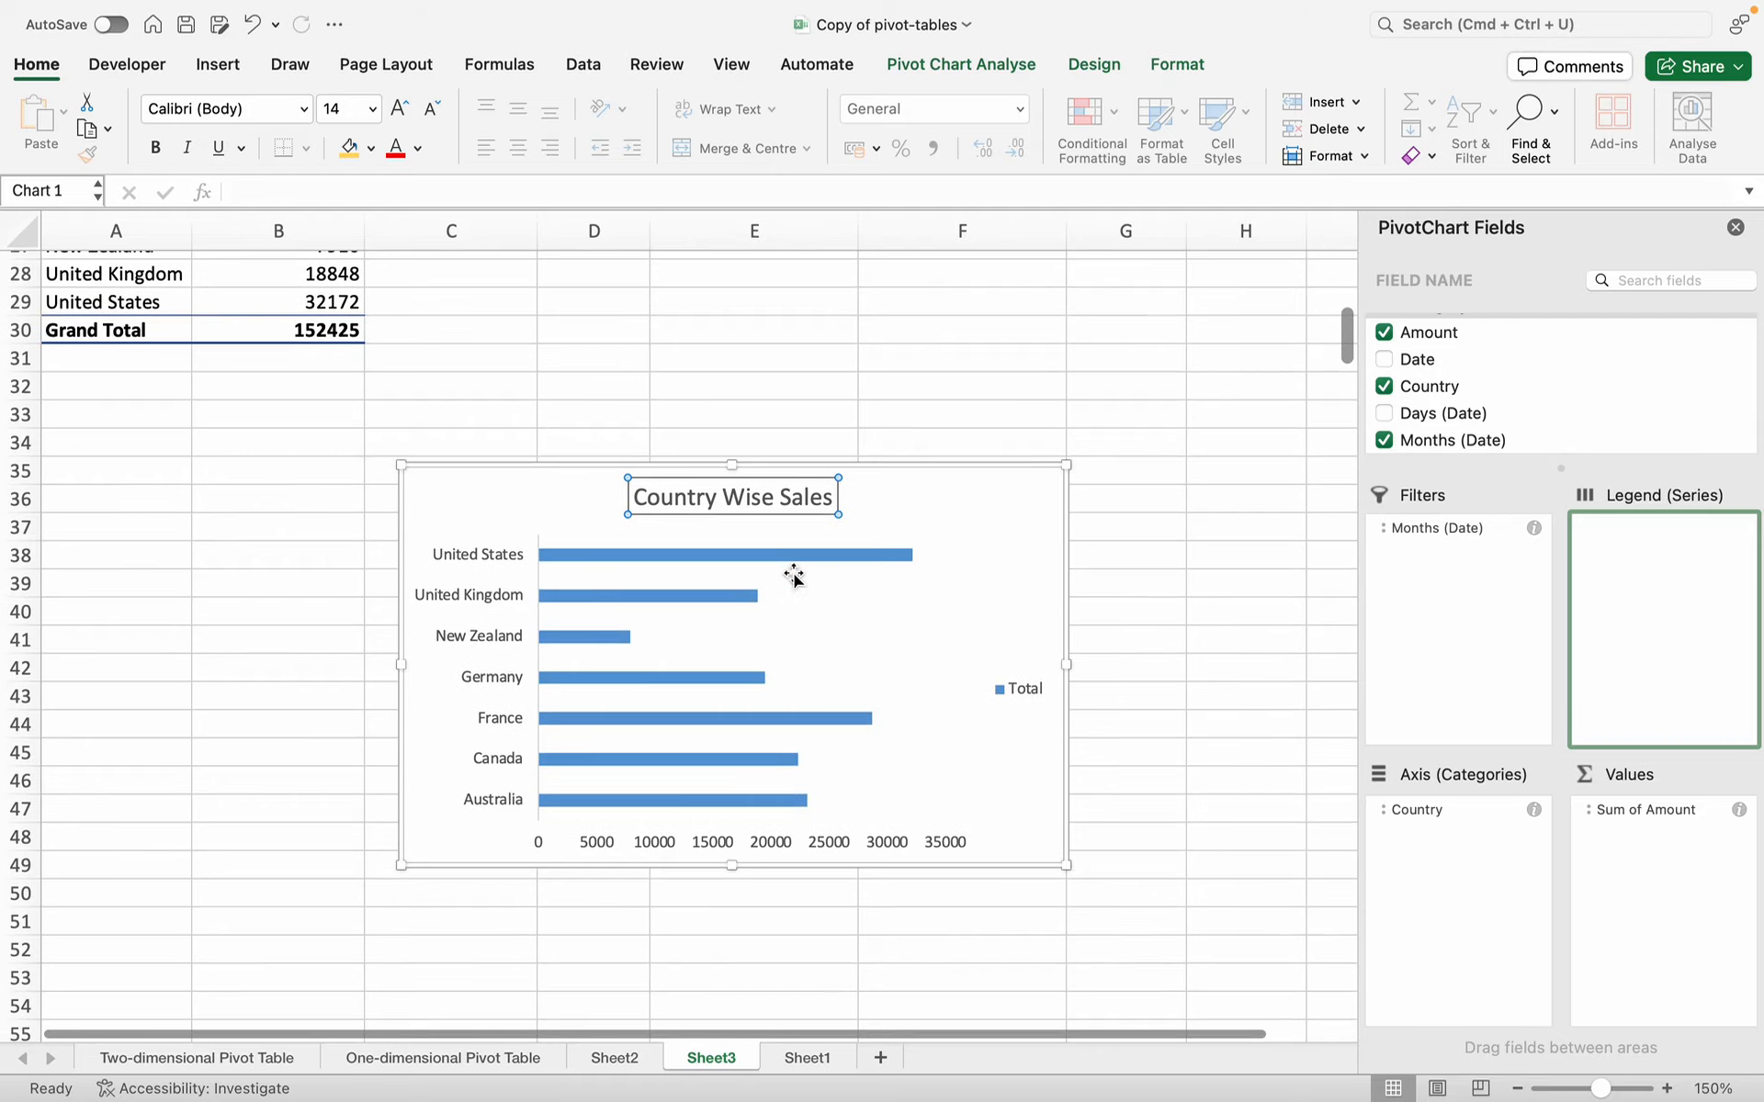
- Delete the Total legend from the pivot chart
click(776, 555)
scroll(753, 634, up, 2)
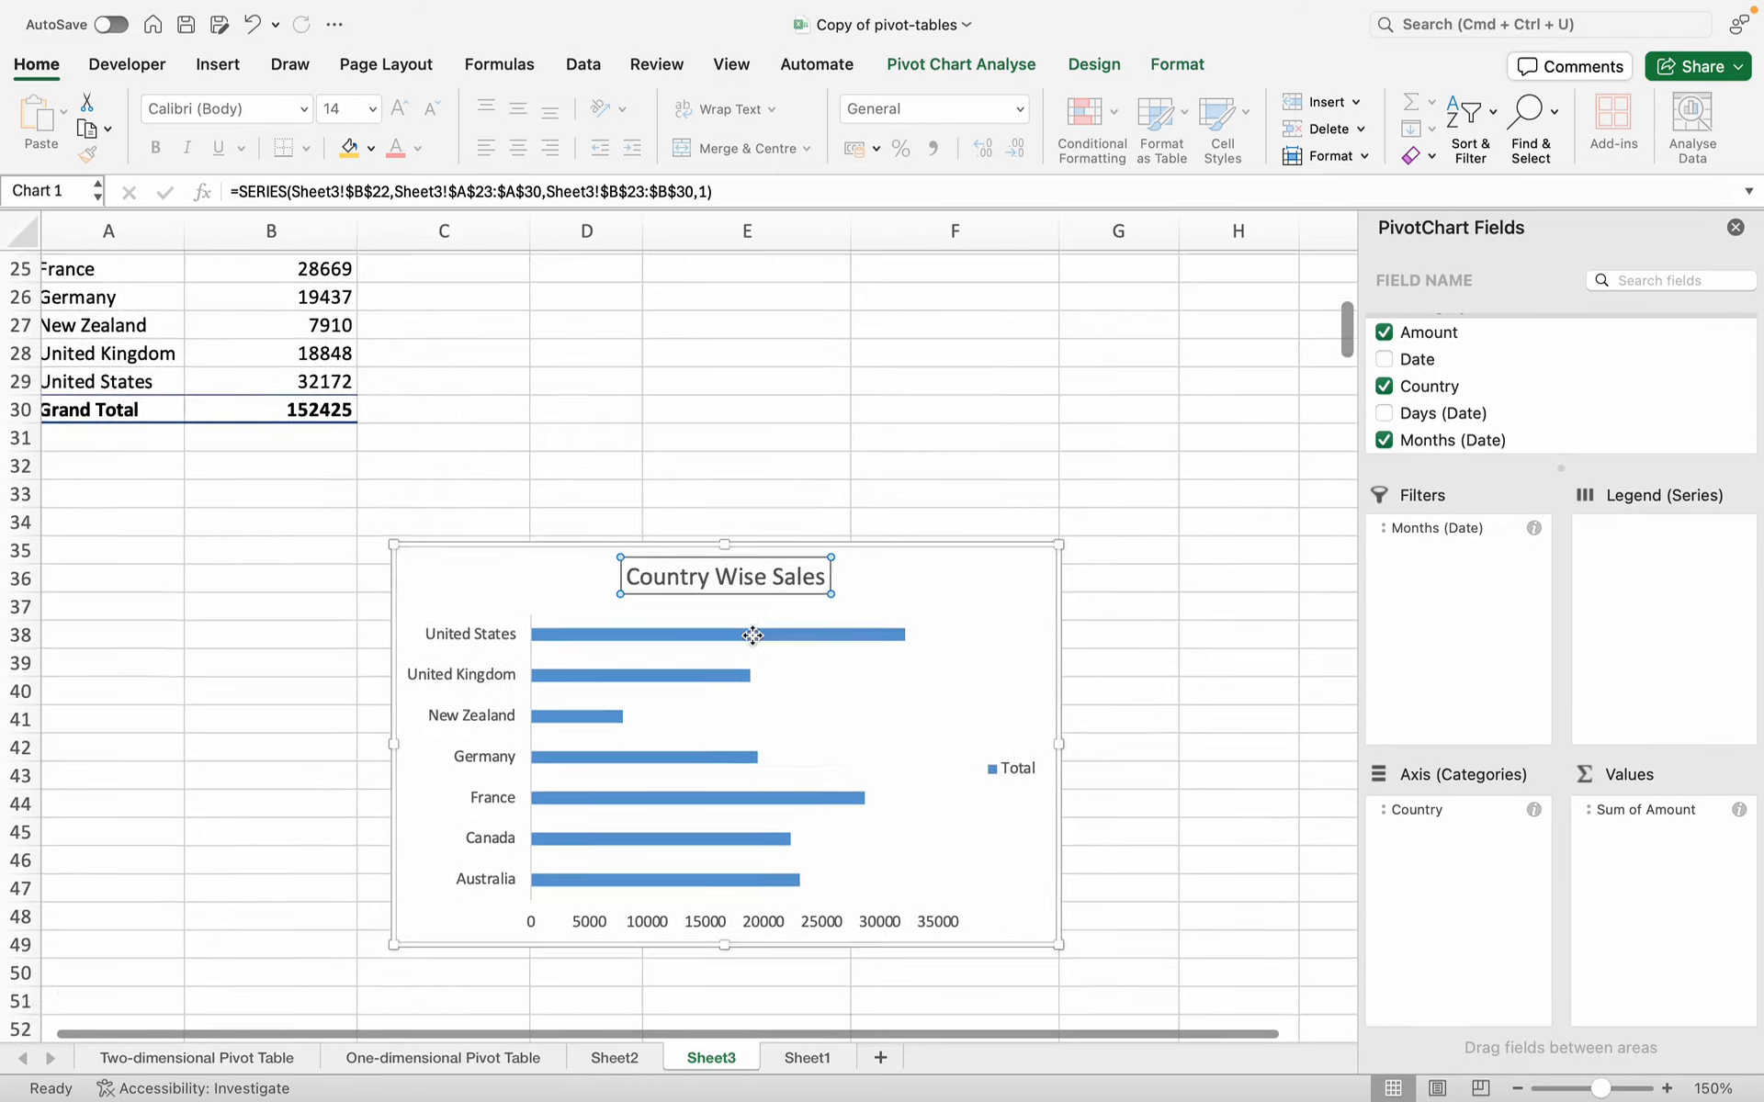
scroll(753, 635, down, 4)
click(1019, 573)
key(Delete)
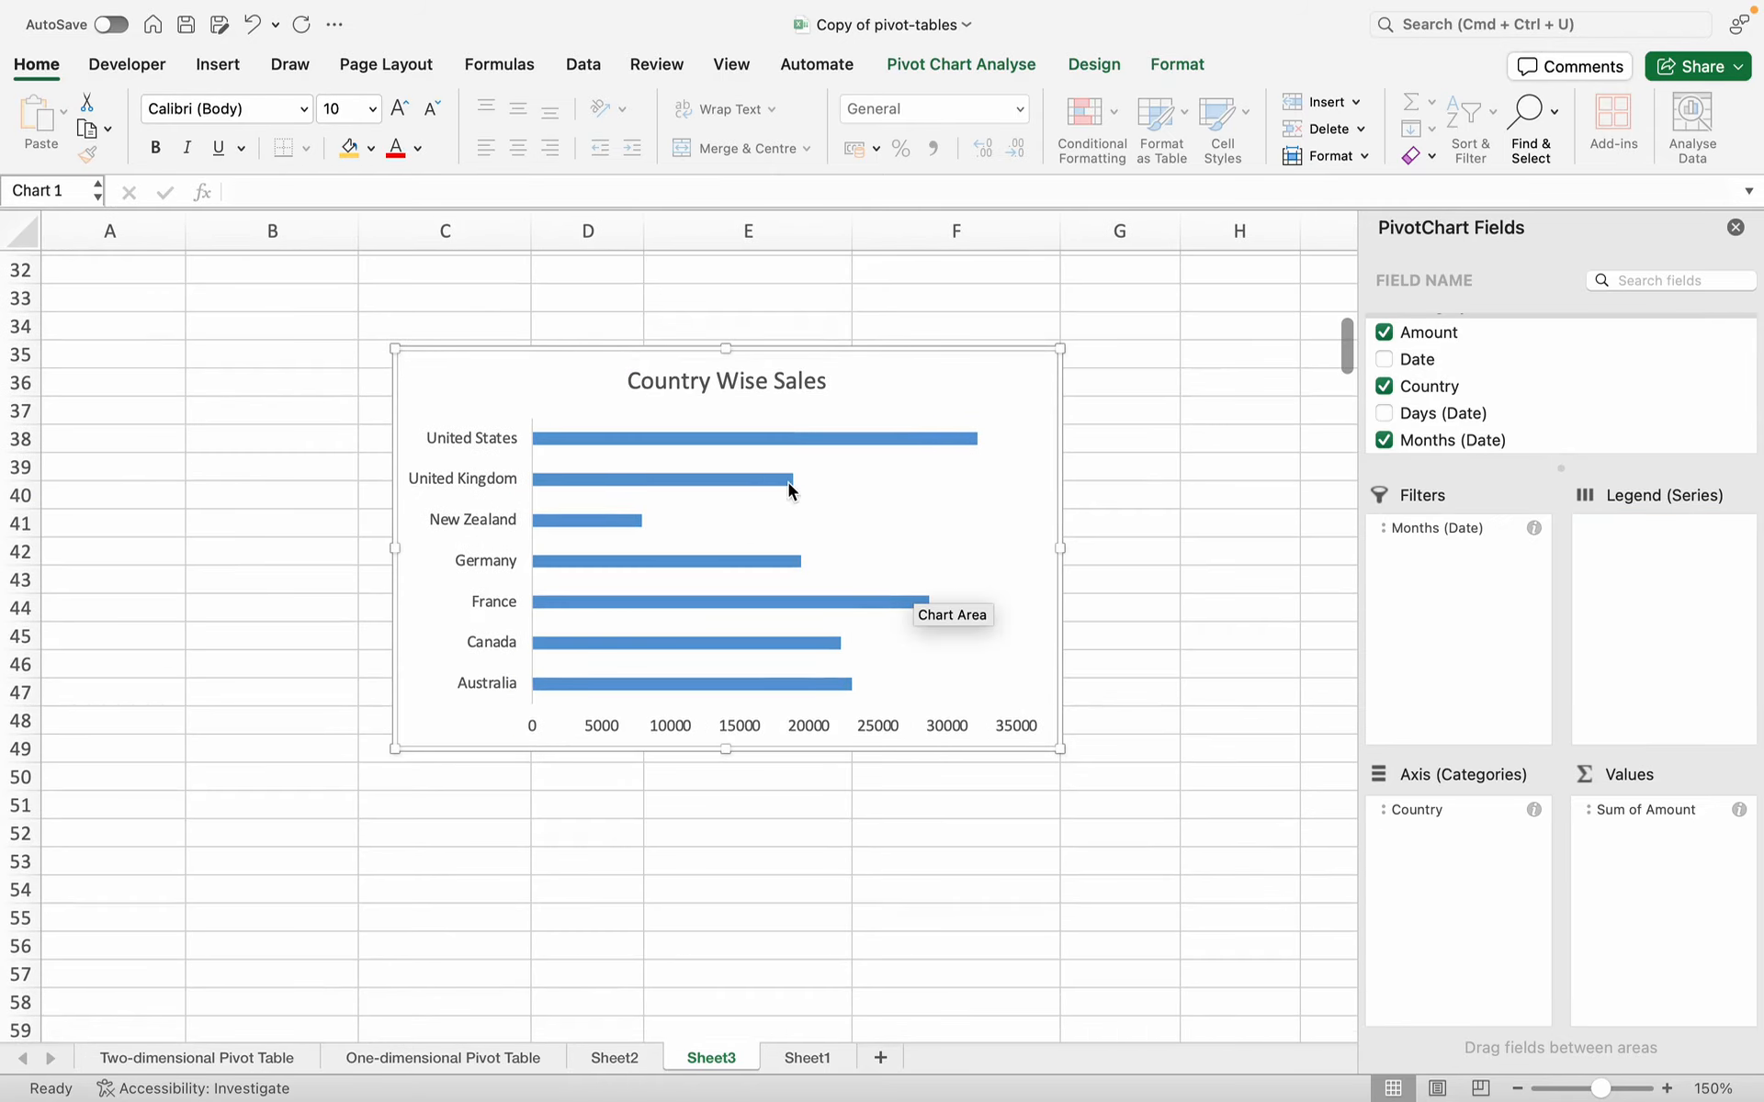
- Fill the Total series bars in the pivot chart with a light orange theme colour
click(759, 440)
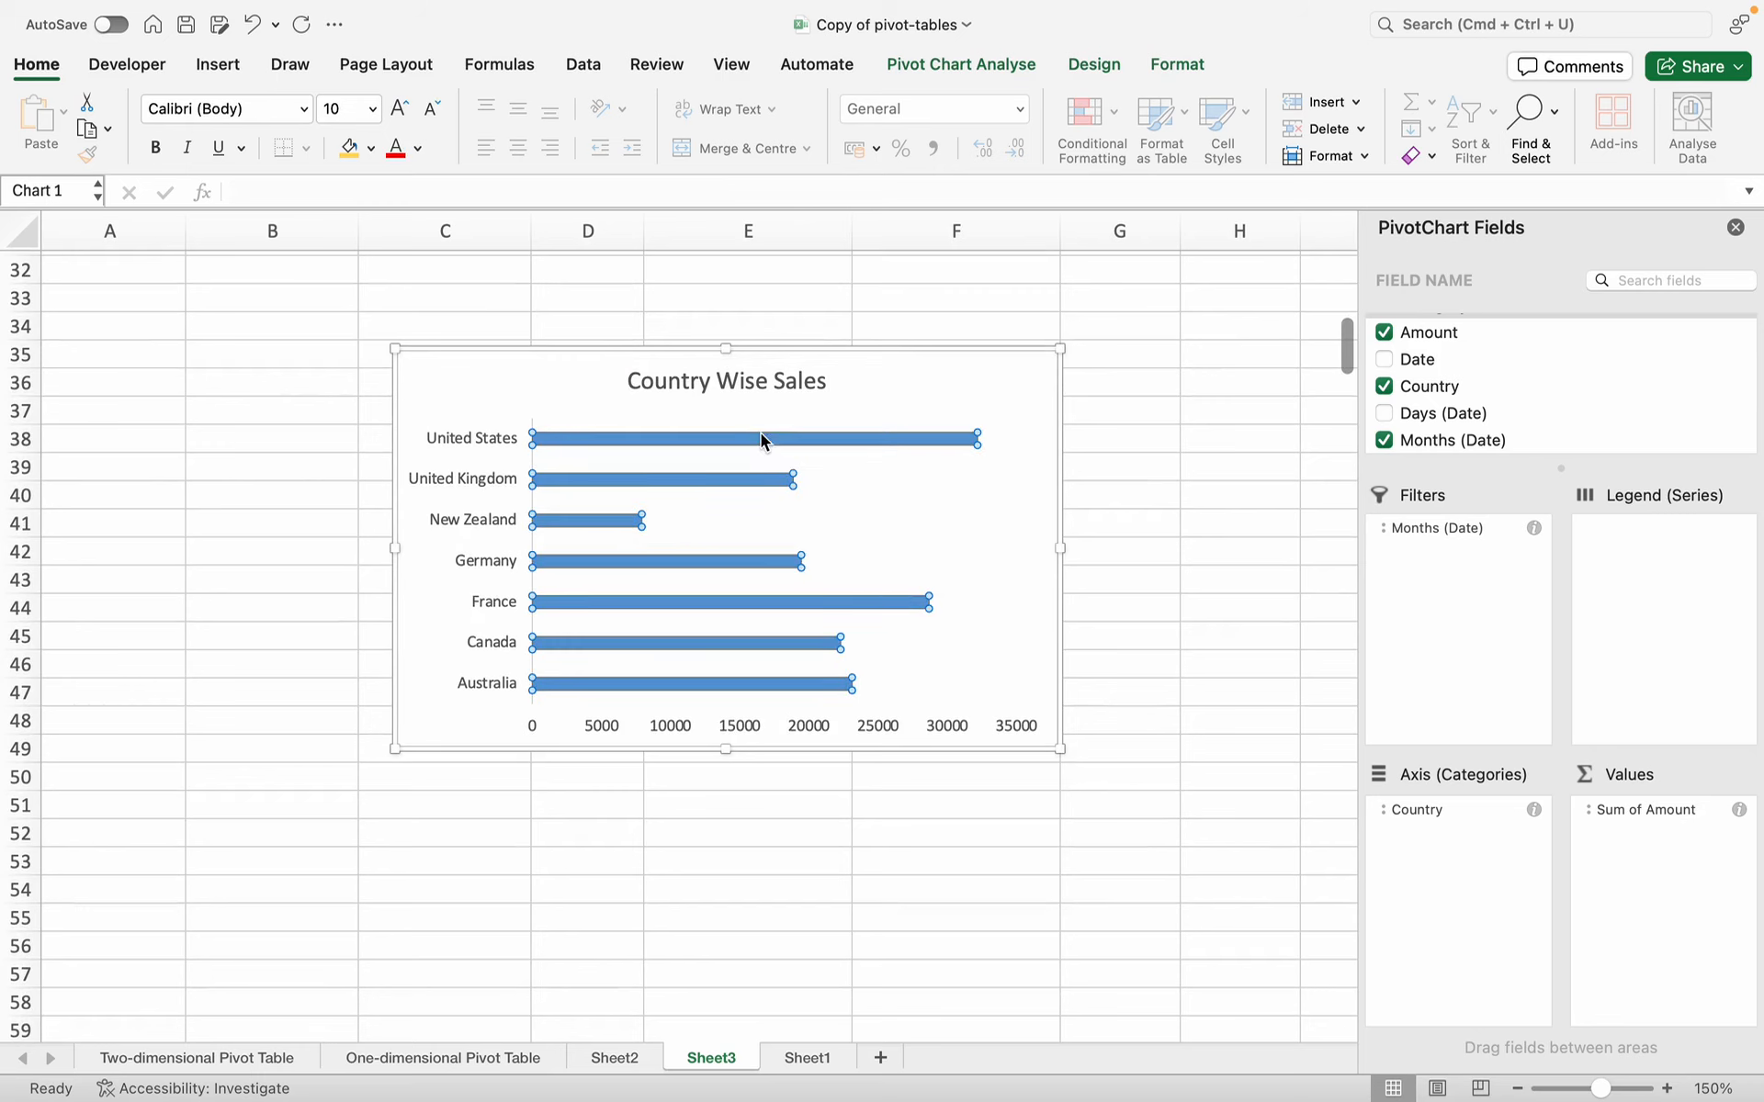
click(1166, 66)
click(596, 115)
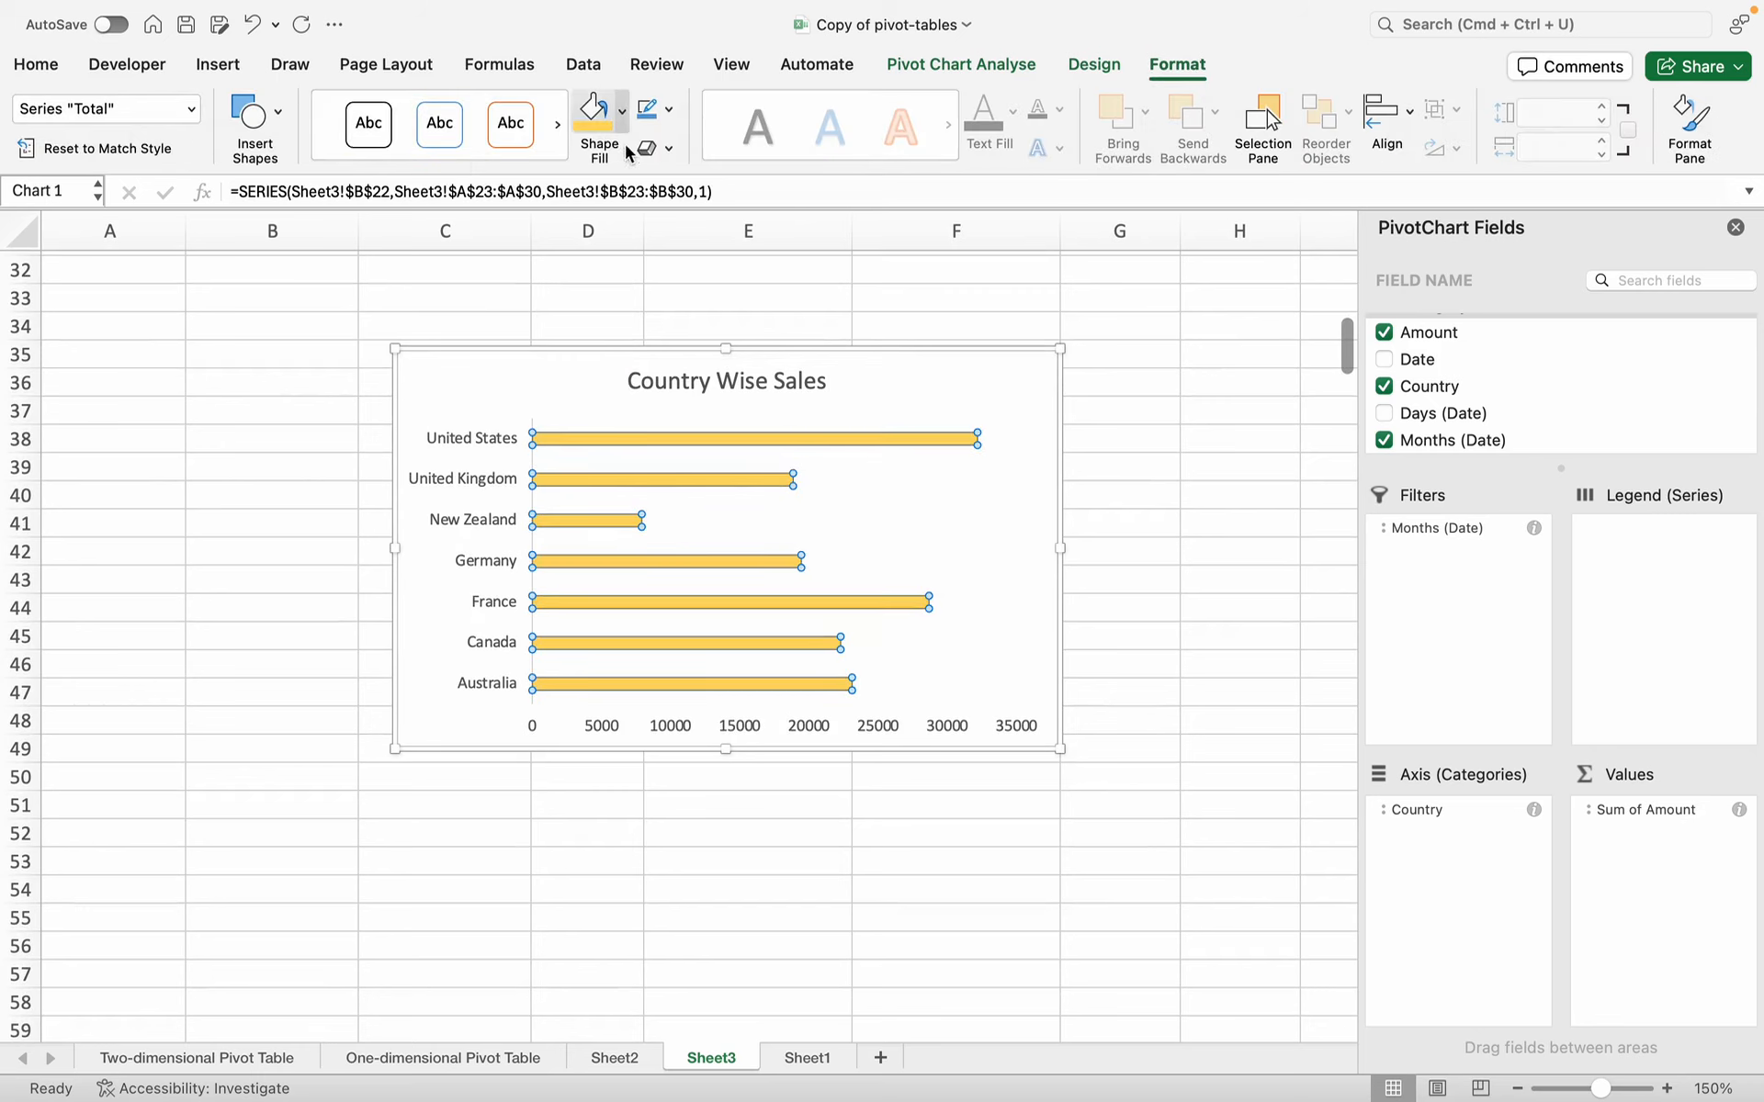
click(621, 110)
click(701, 326)
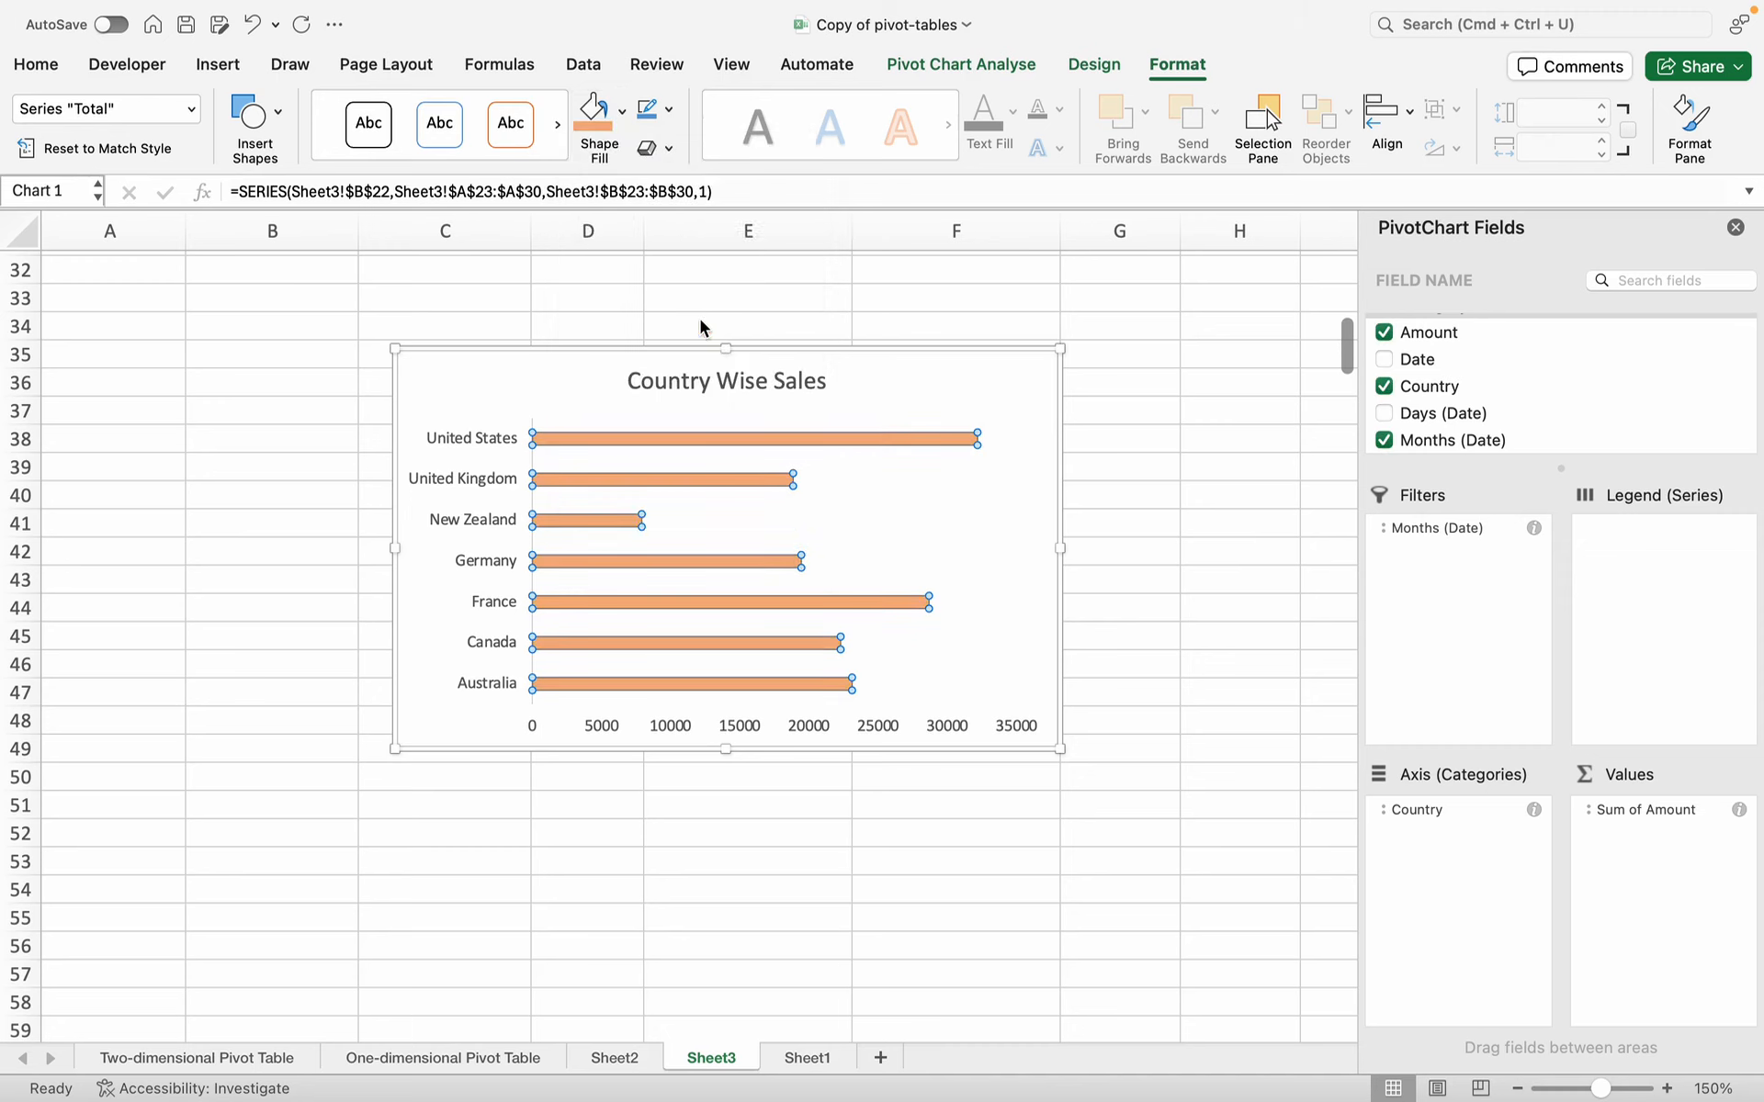
- Preview the dark and gradient-bar chart styles, finishing with the white style that has solid shadowed bars and a bold title
click(1094, 65)
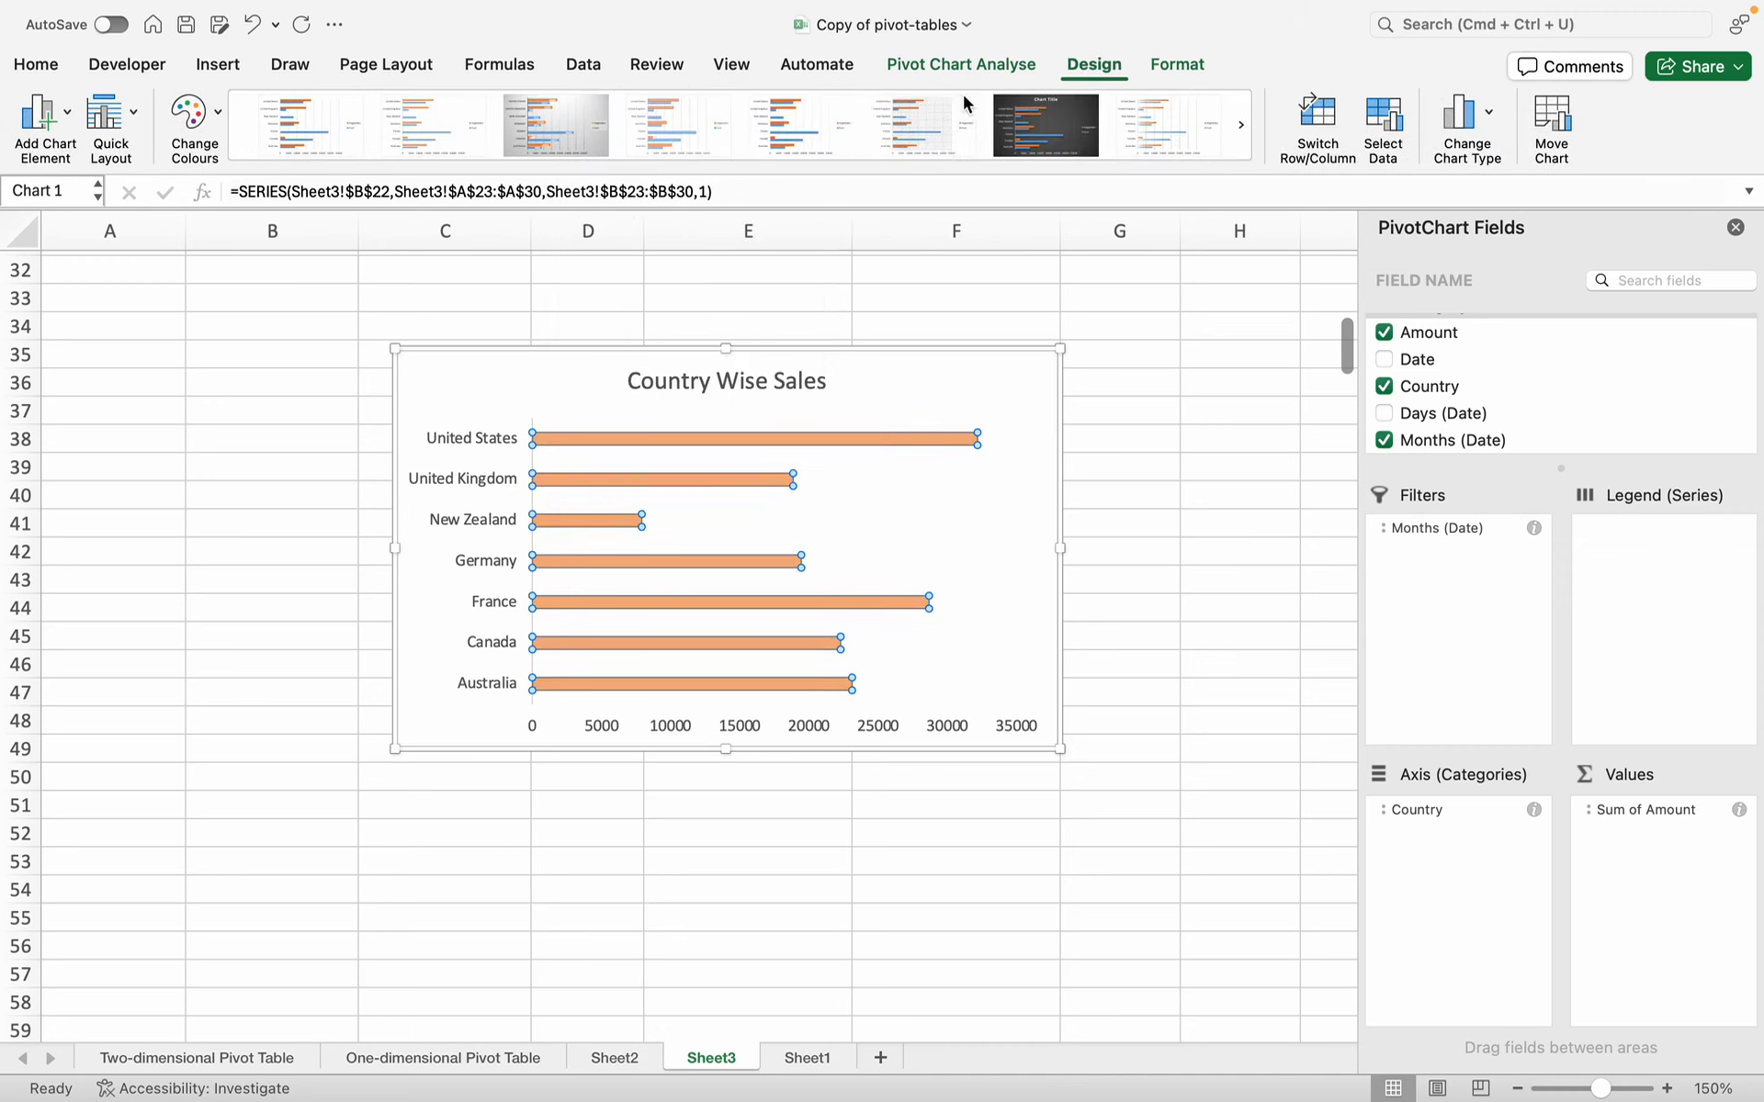
click(1091, 140)
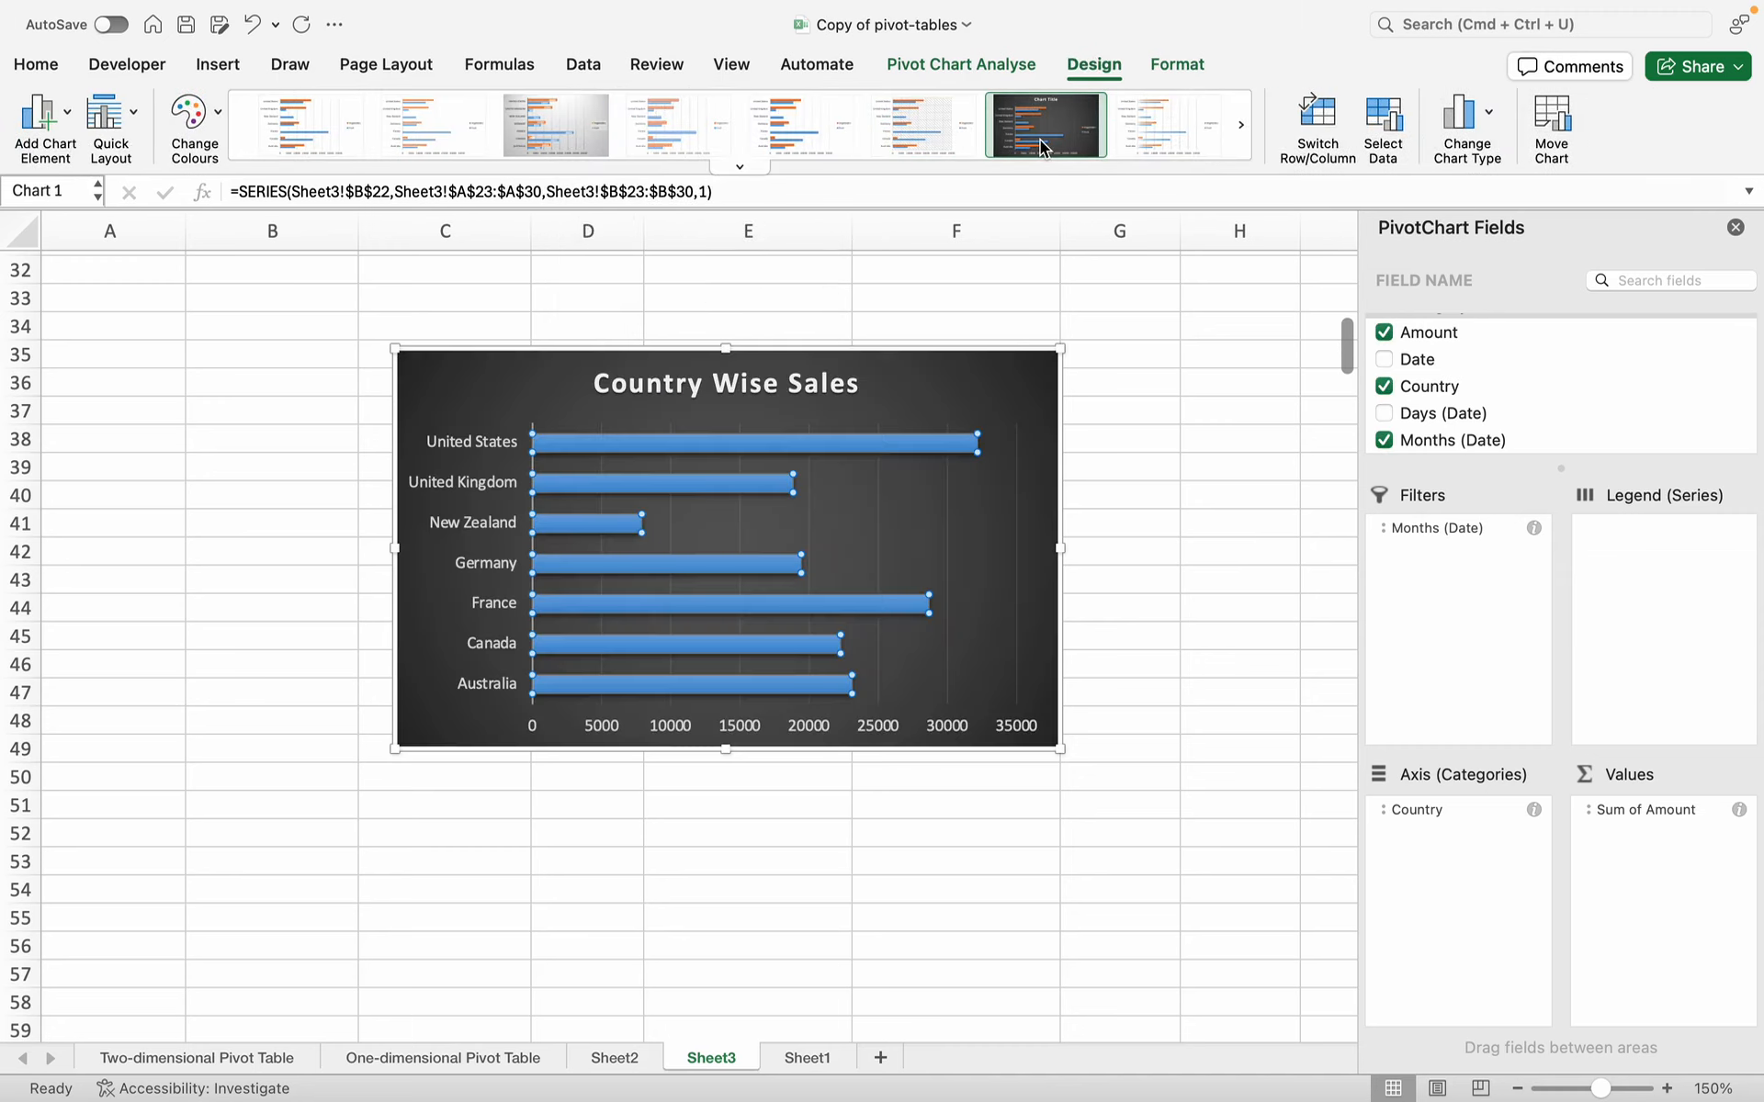
click(1162, 136)
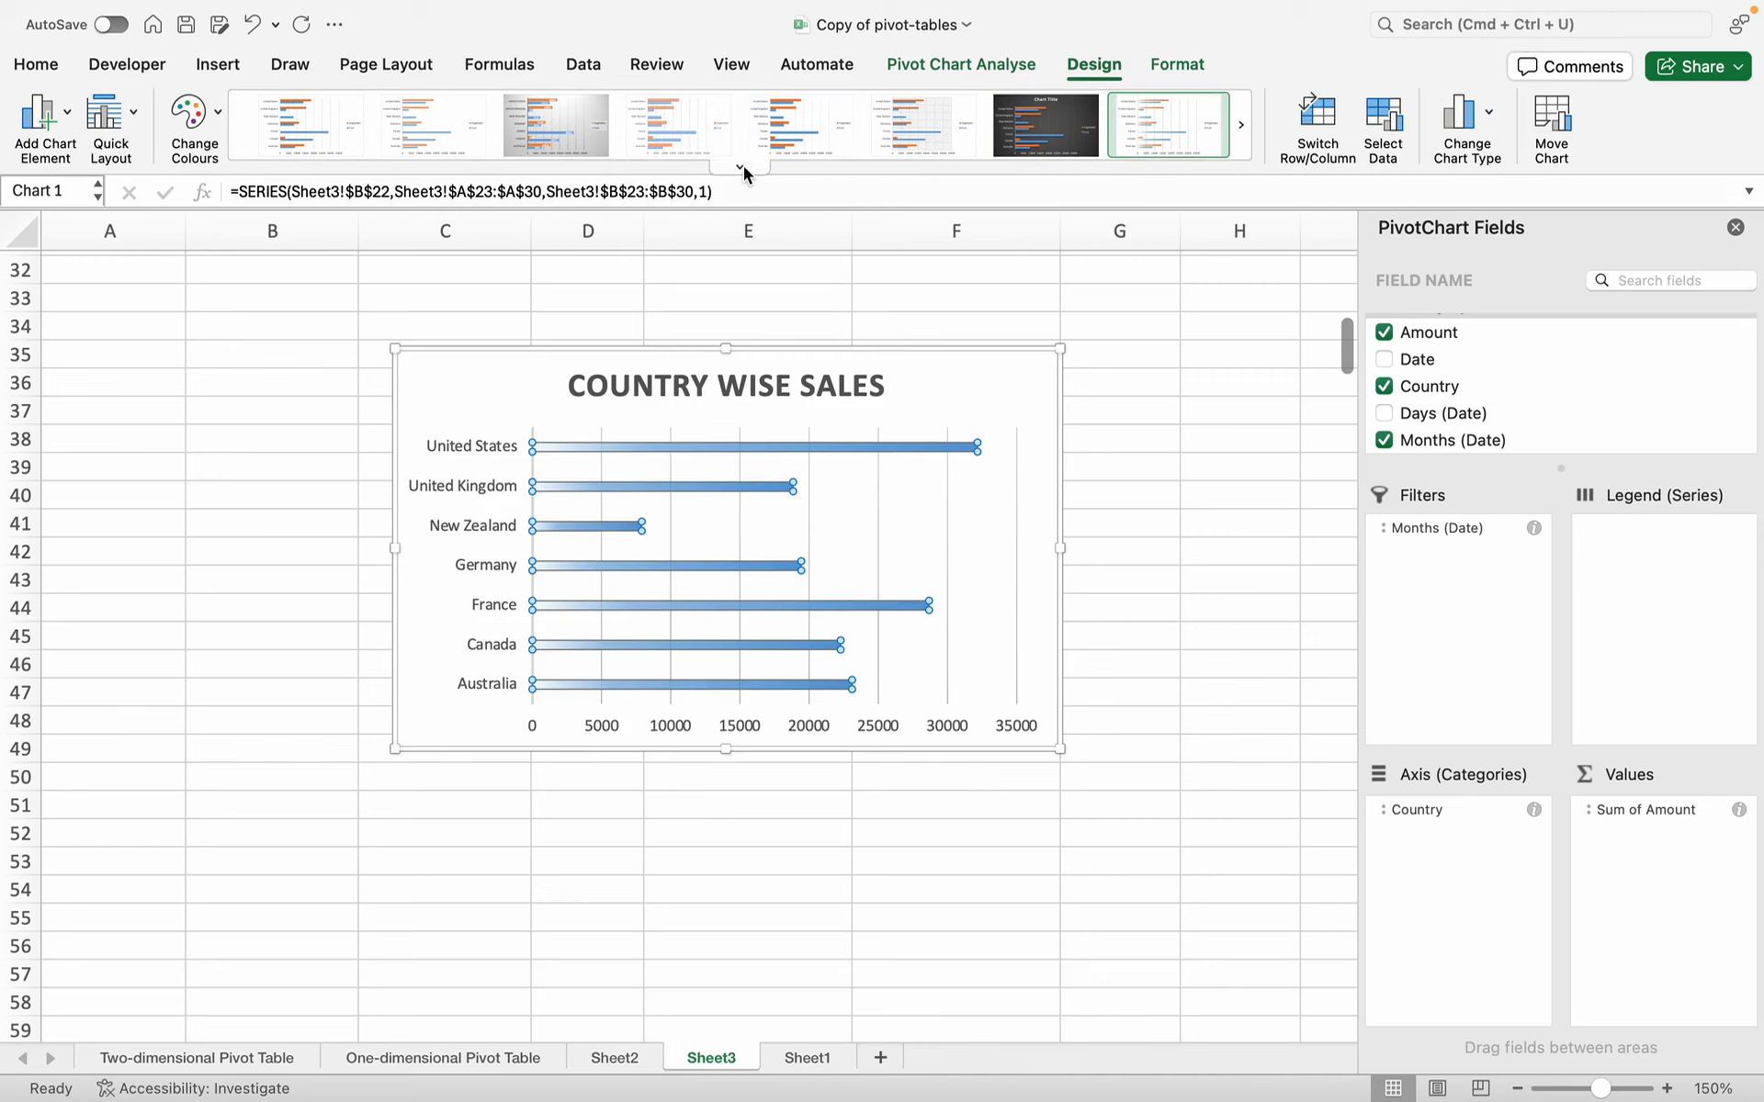
click(740, 166)
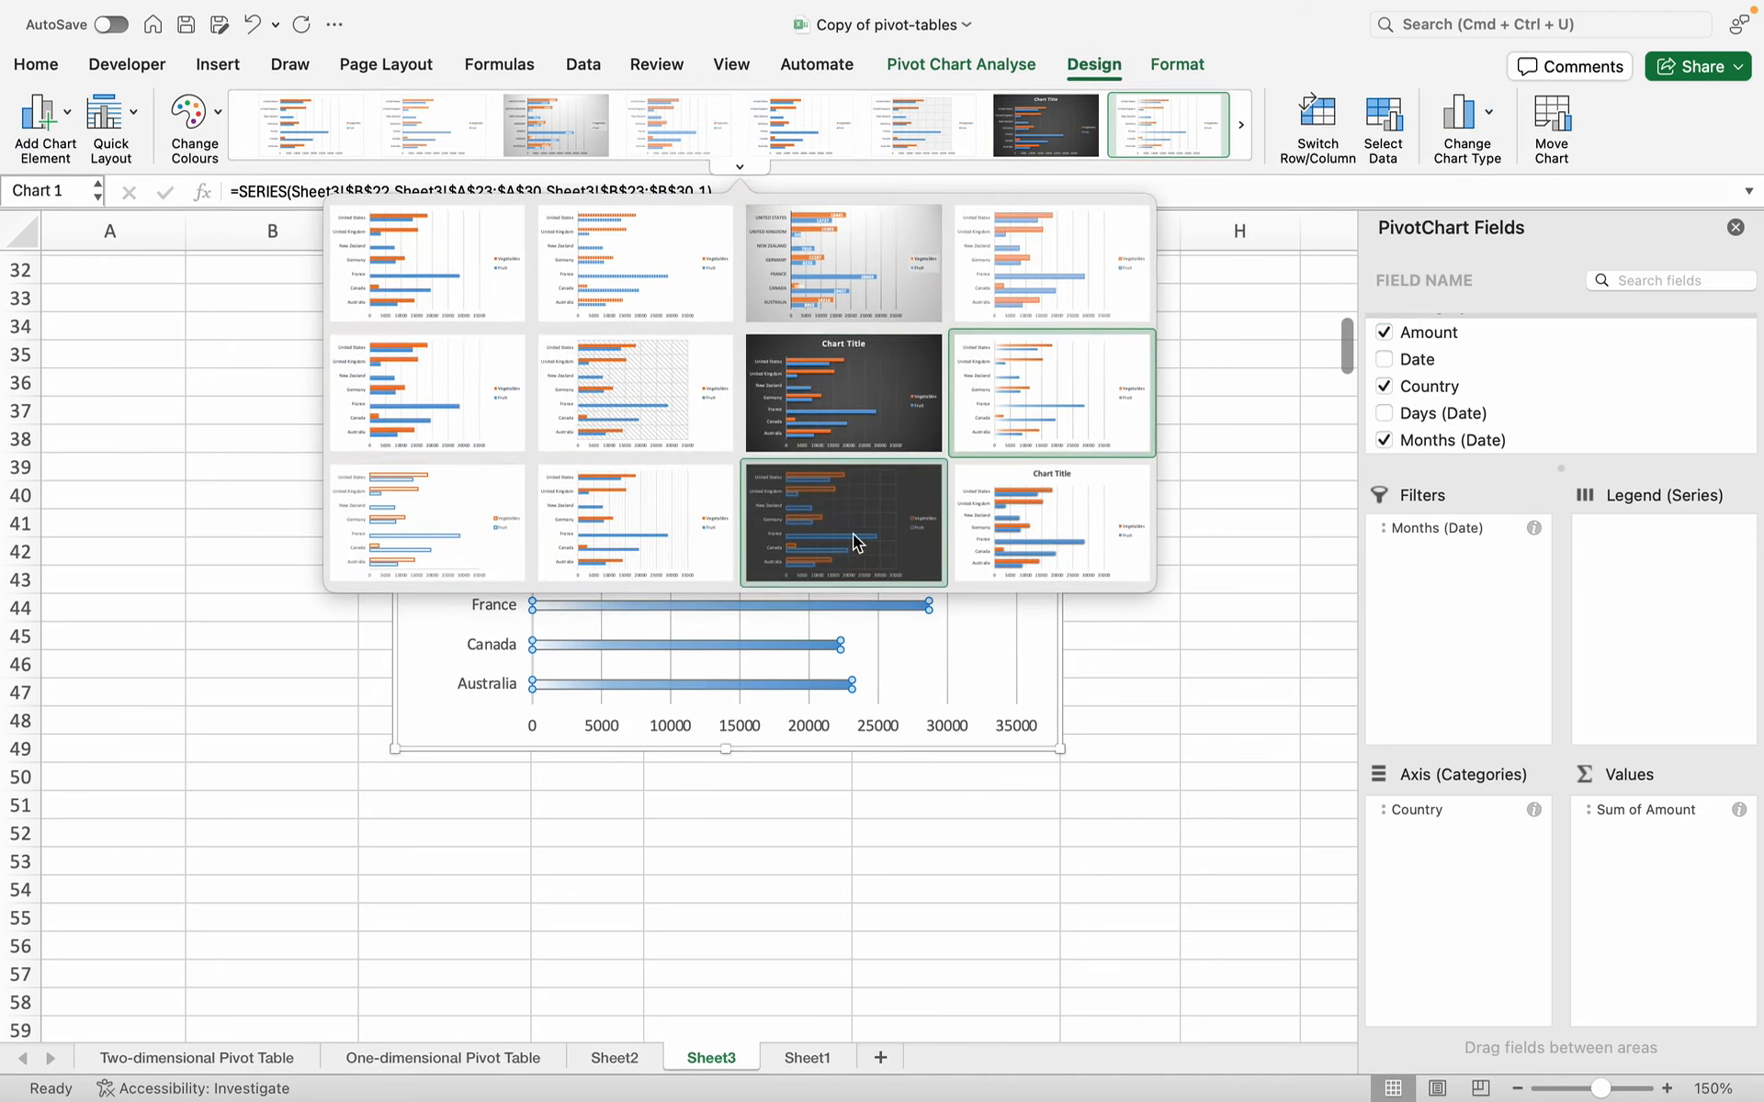
click(1038, 520)
- Delete the vertical gridlines from the restyled pivot chart
click(742, 386)
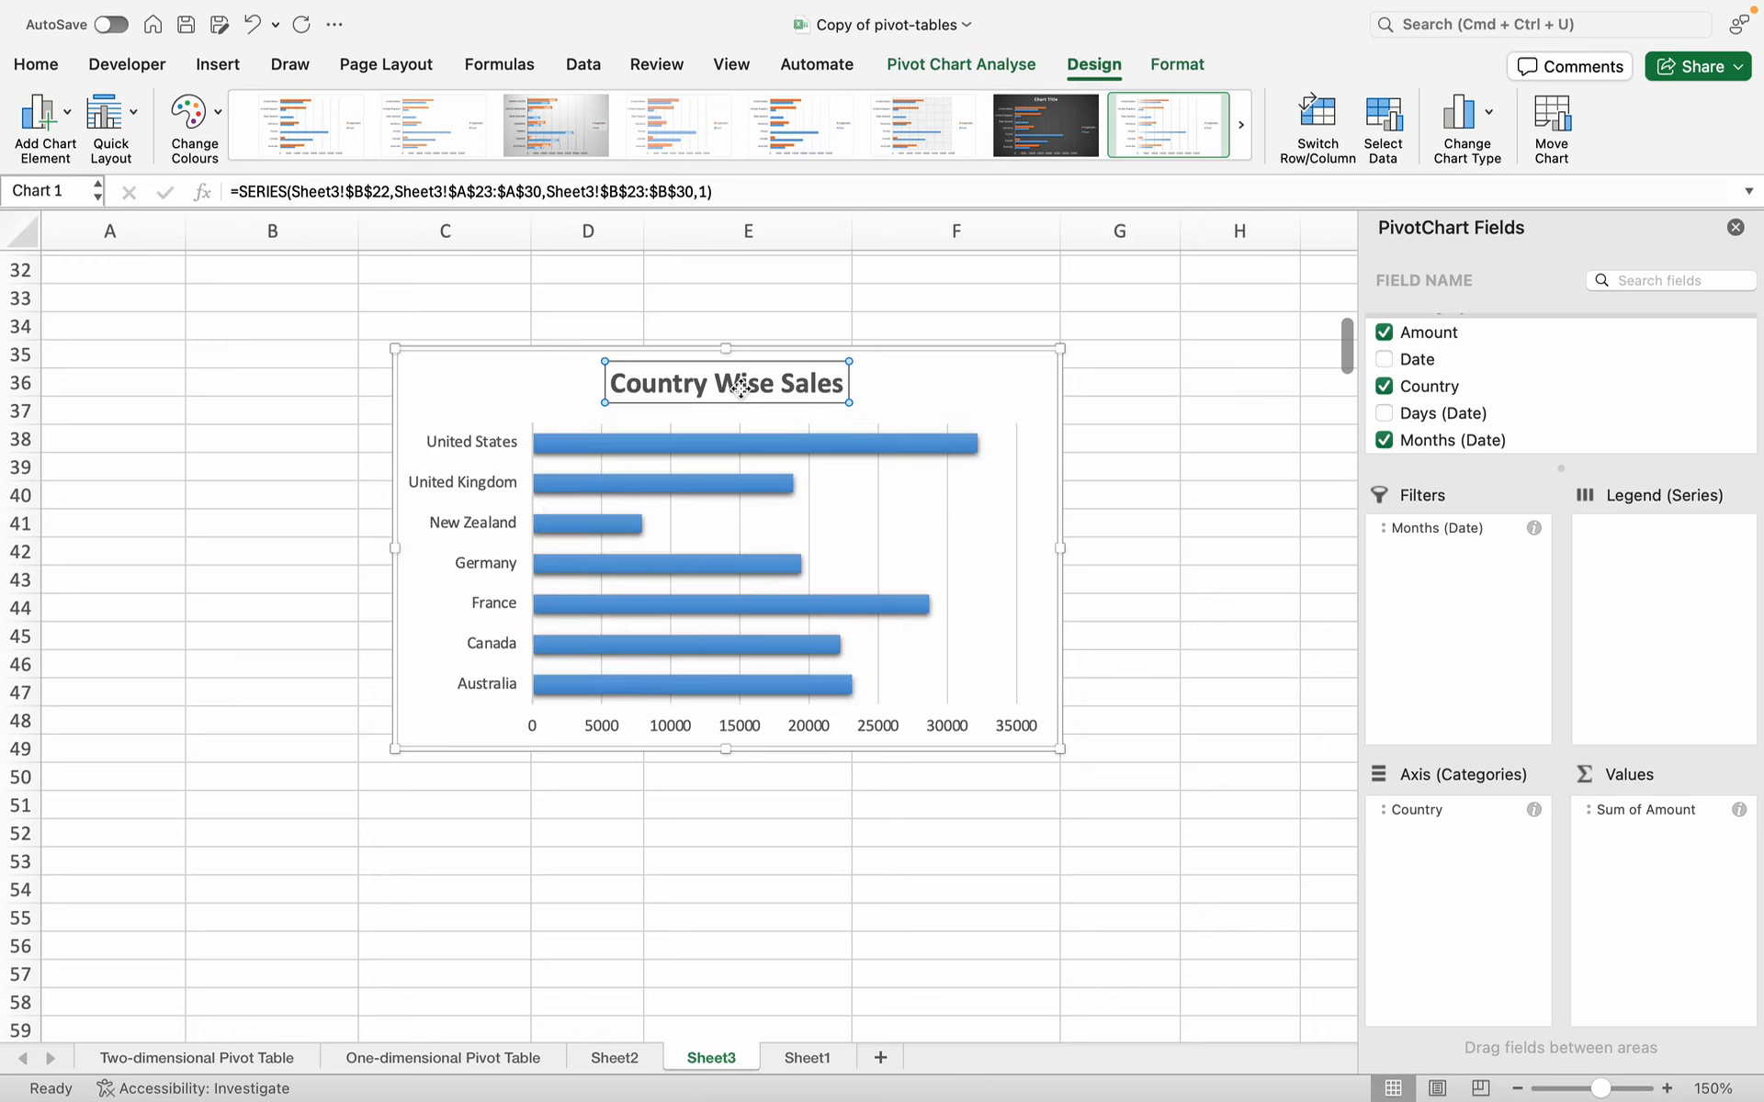
click(873, 448)
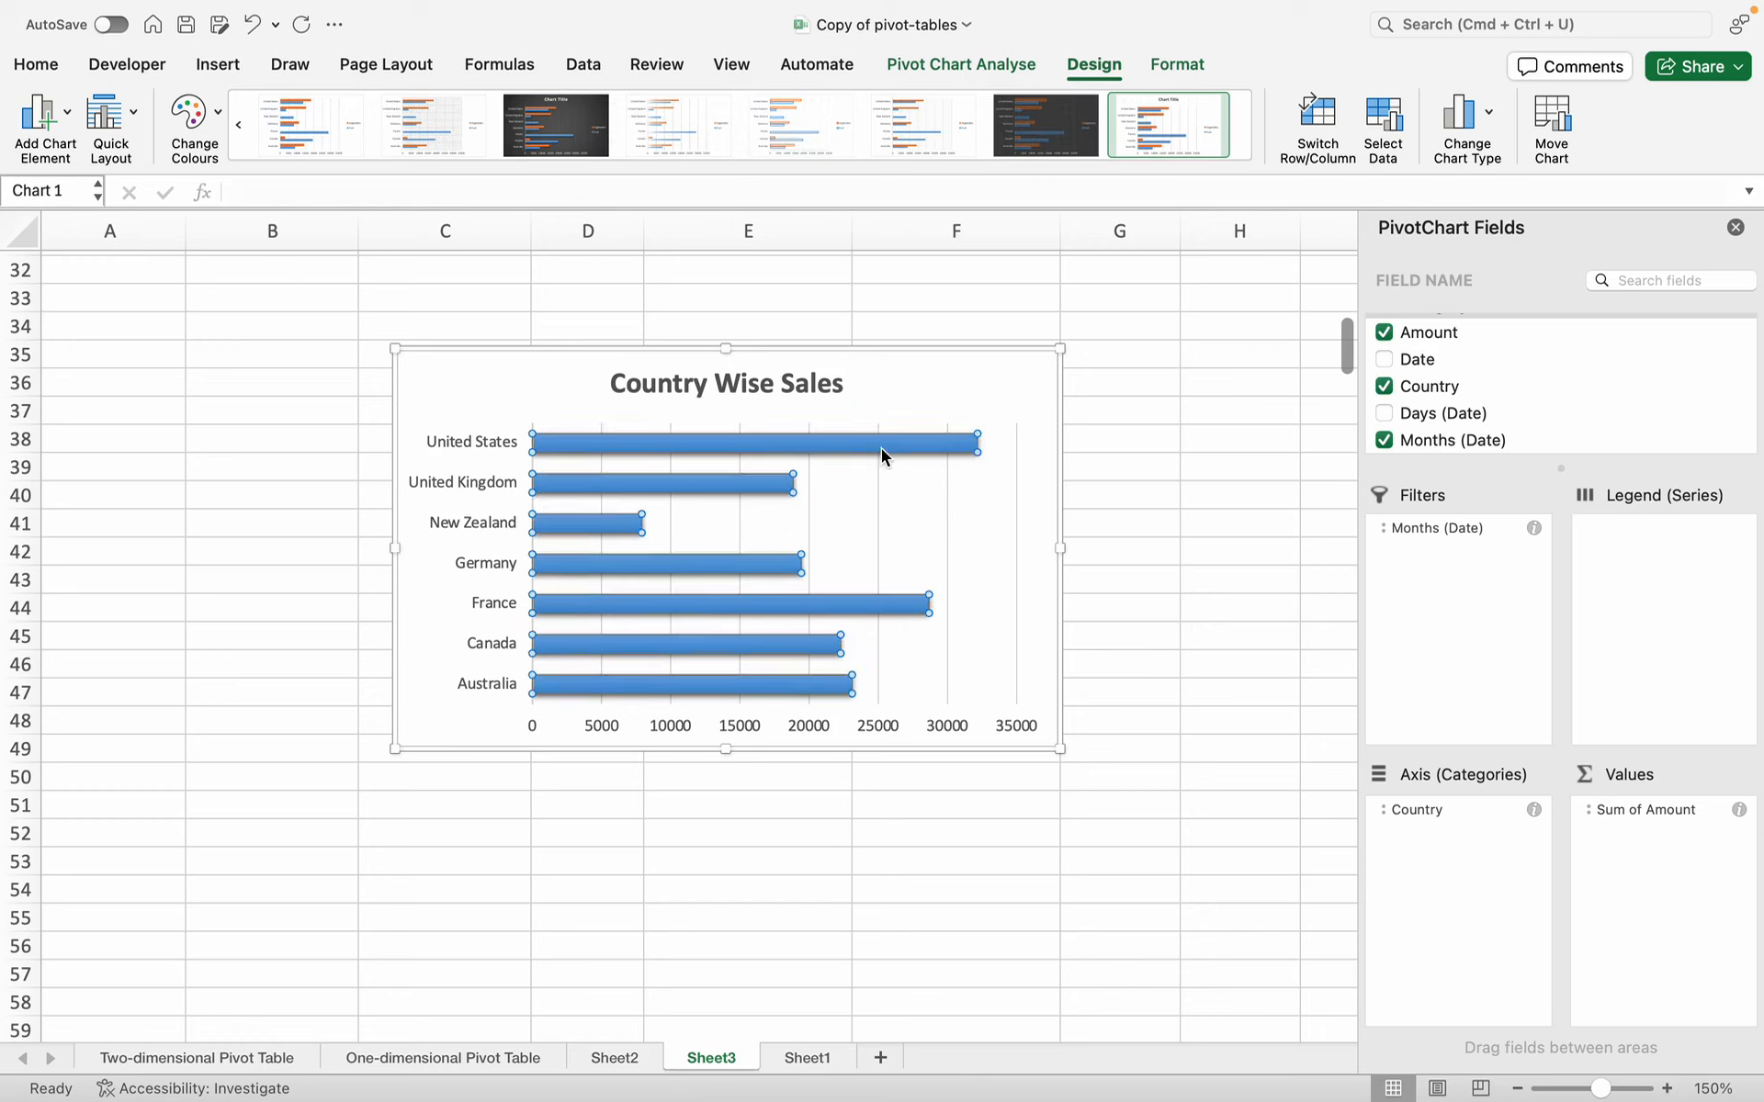
click(946, 486)
key(Delete)
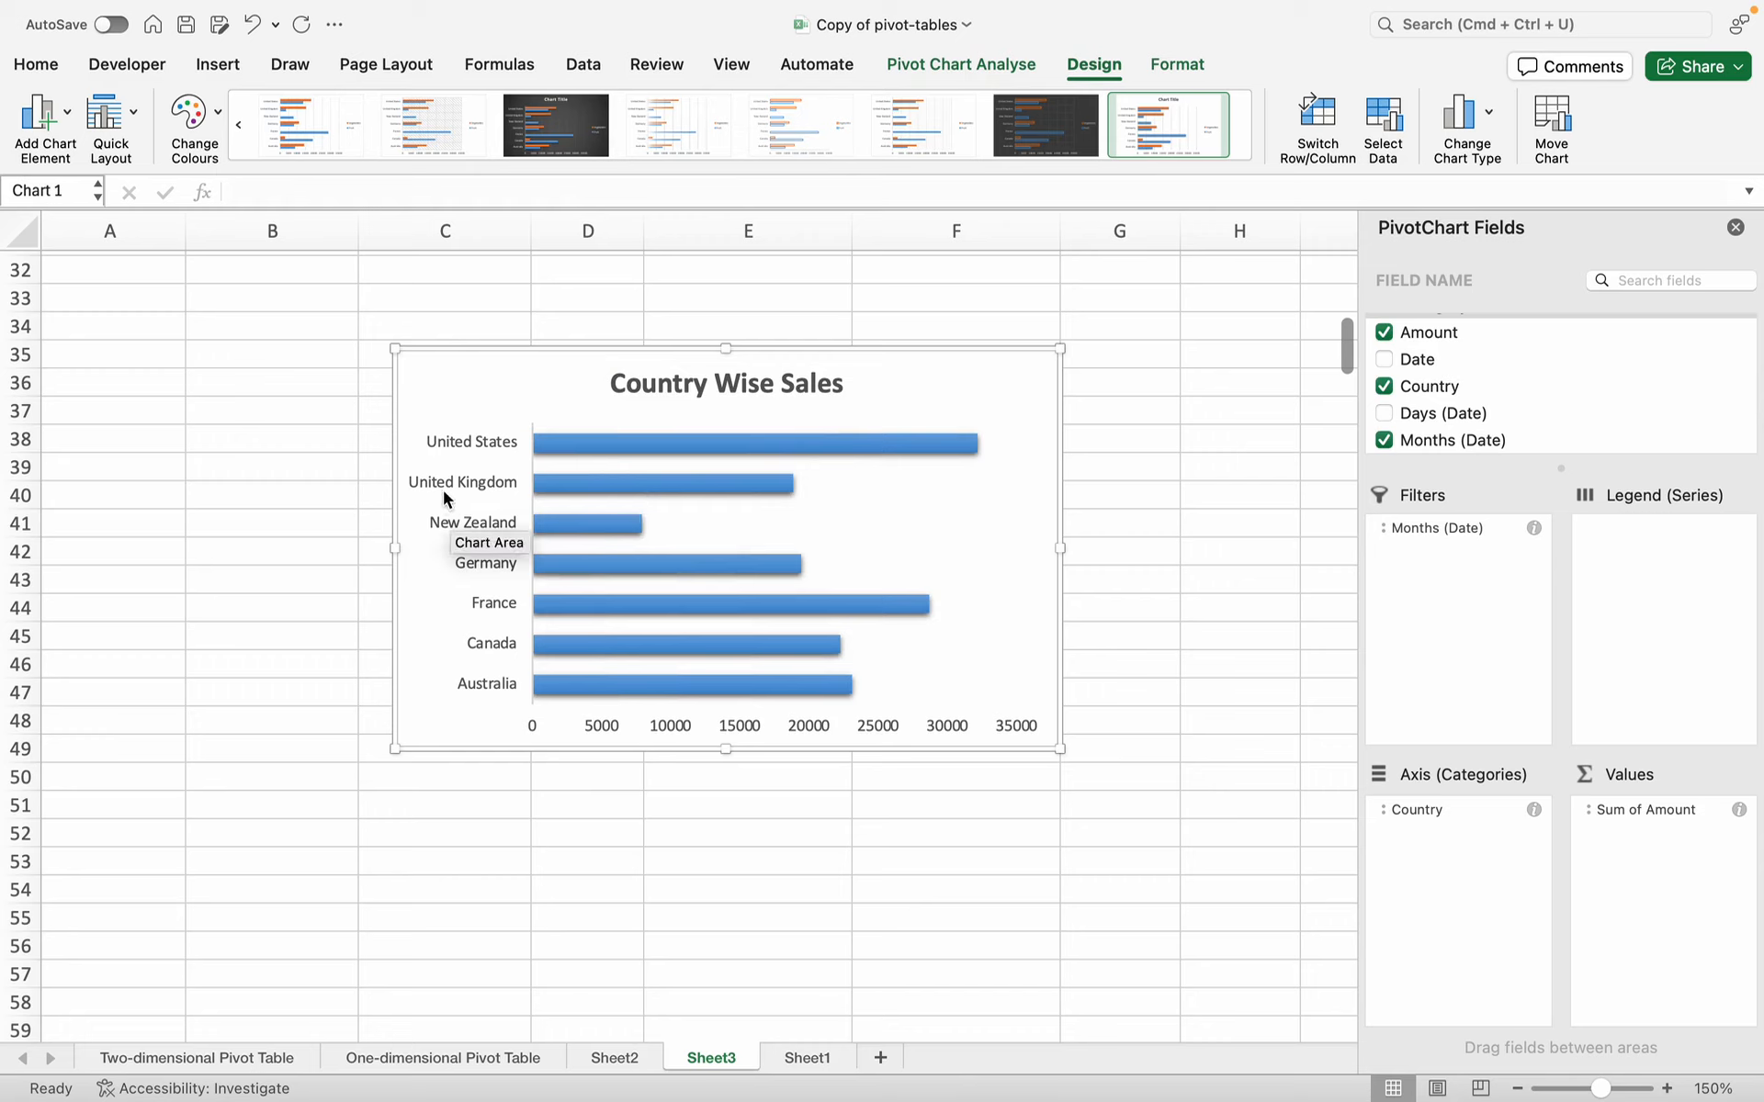
- Add a primary vertical axis title to the pivot chart reading "Country Name"
click(58, 116)
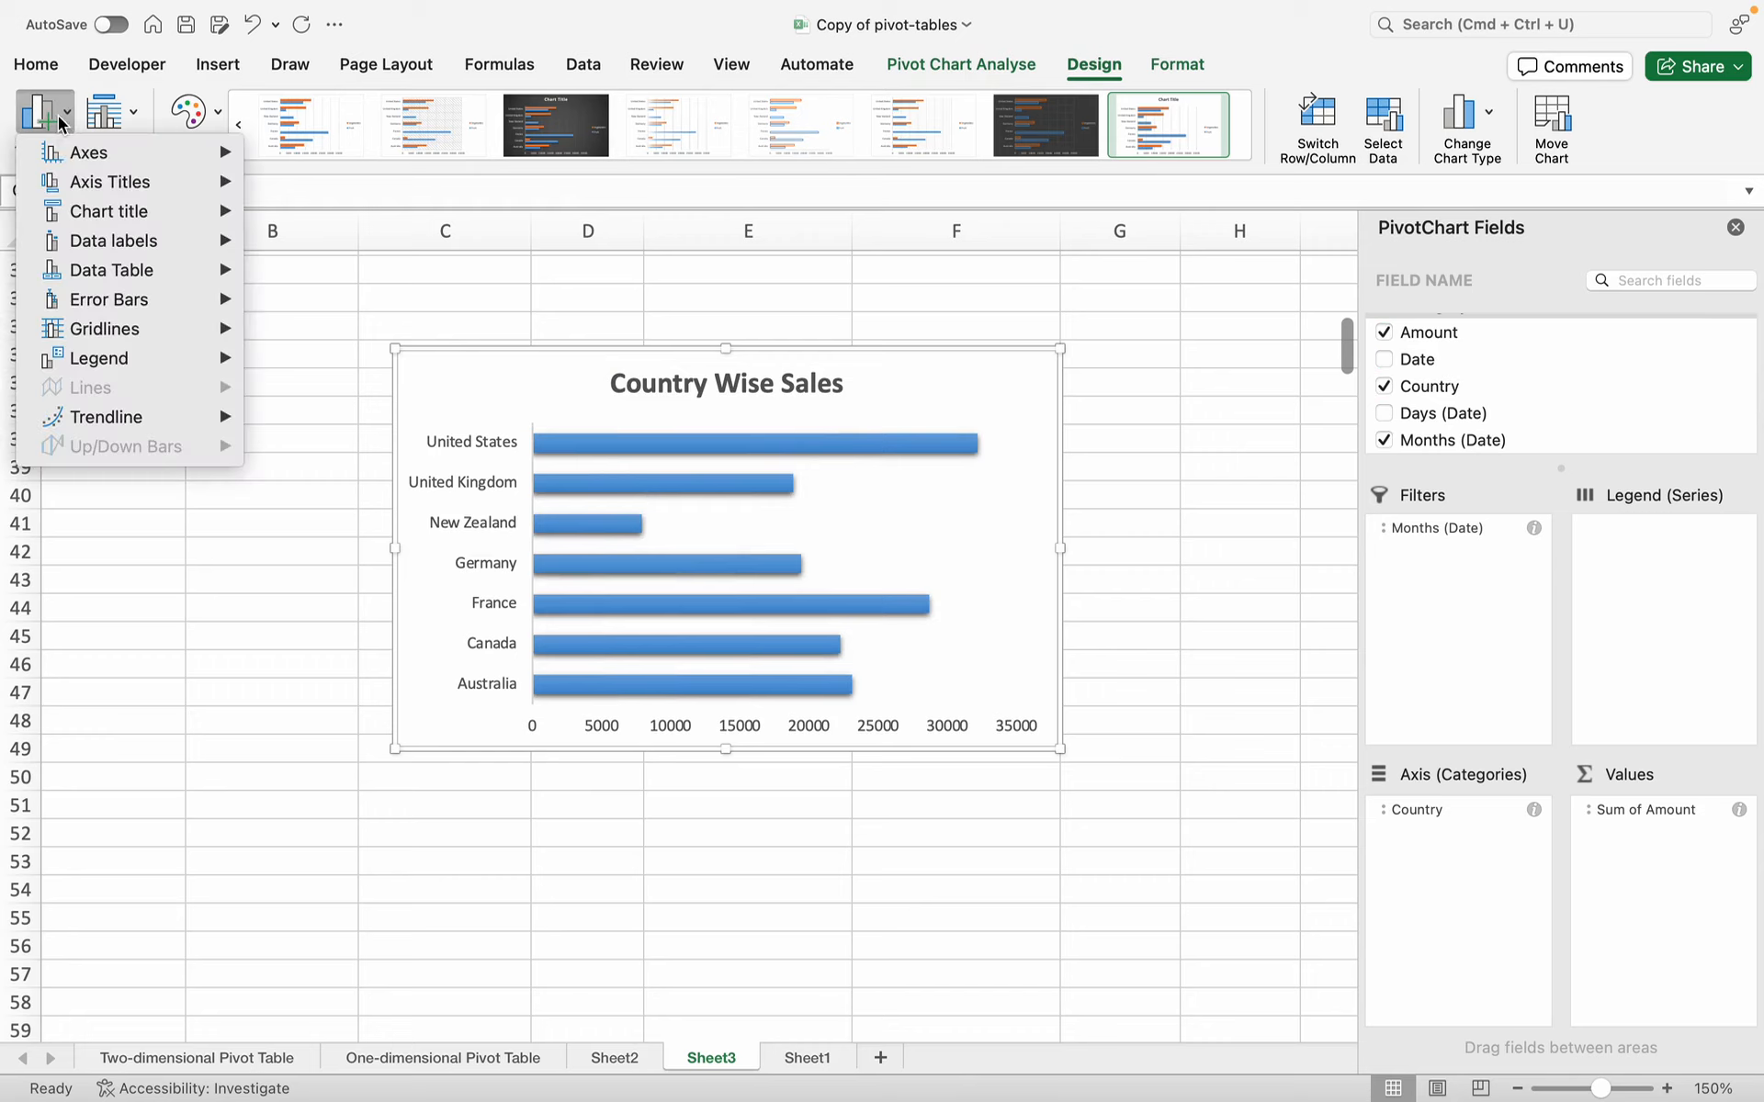
mouse_move(91, 188)
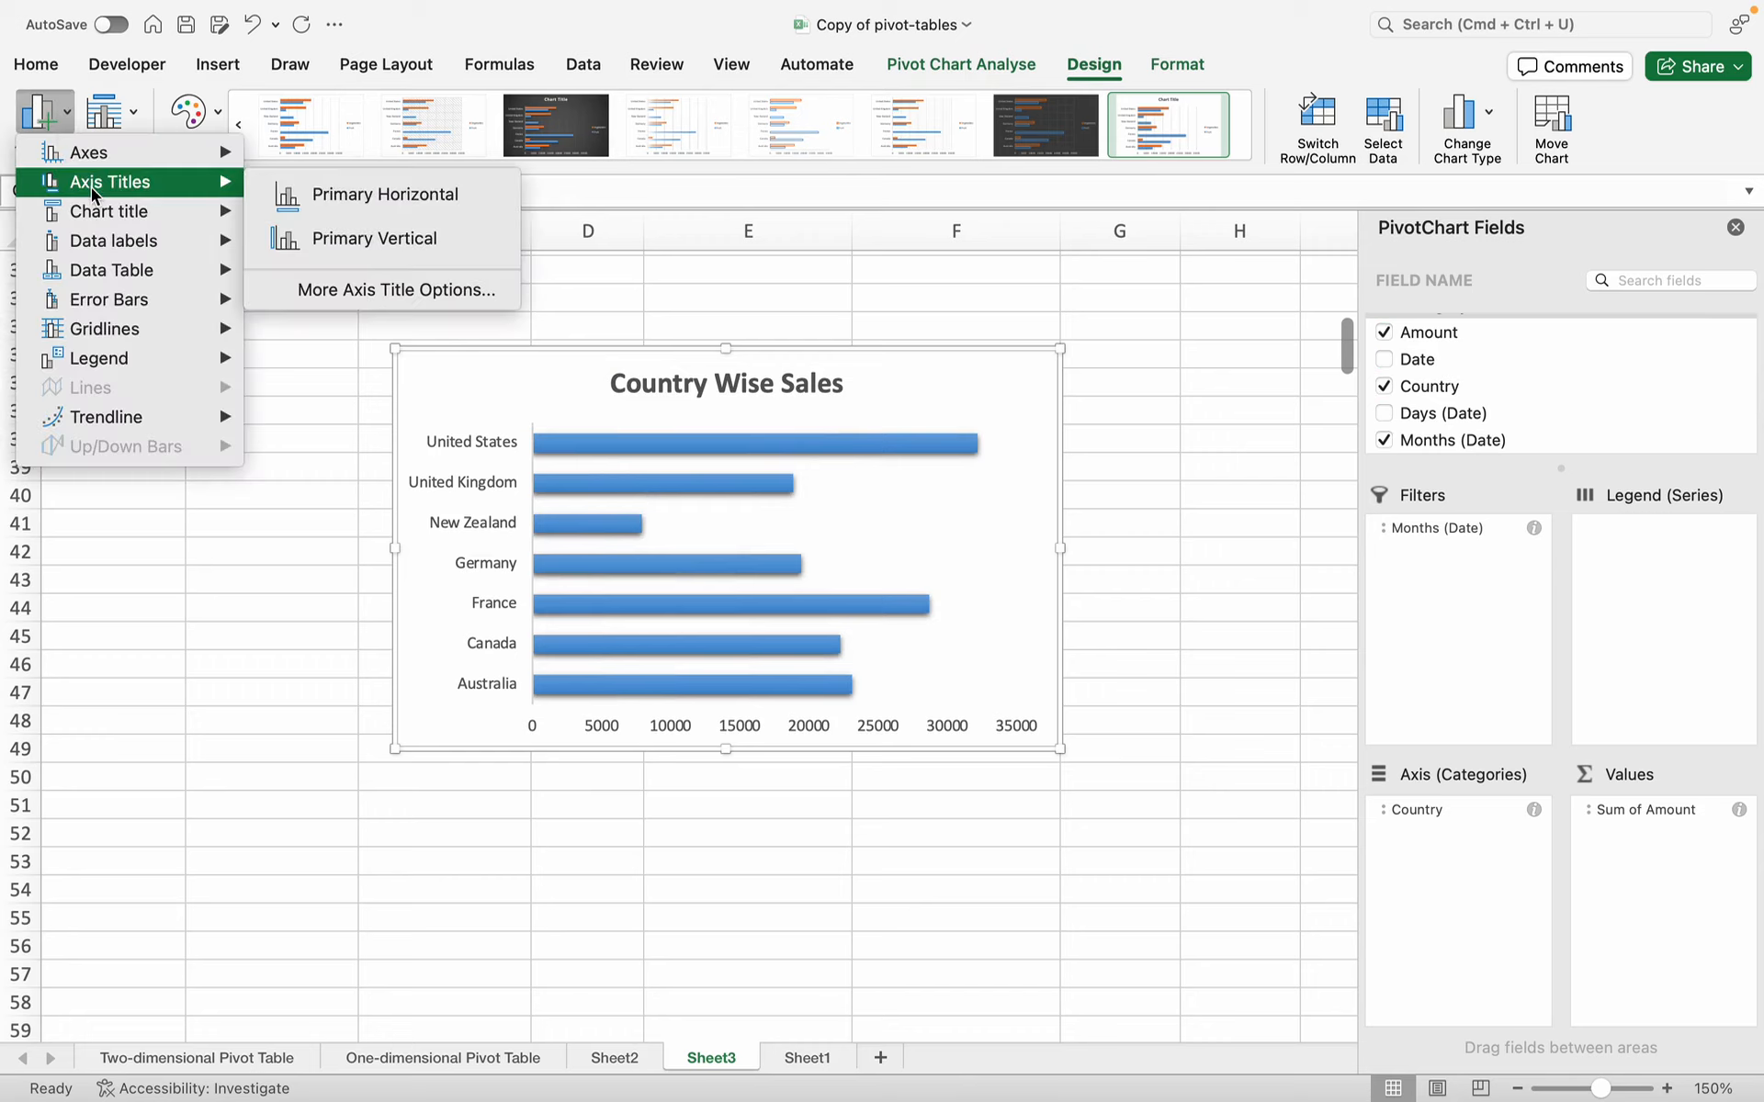
click(317, 236)
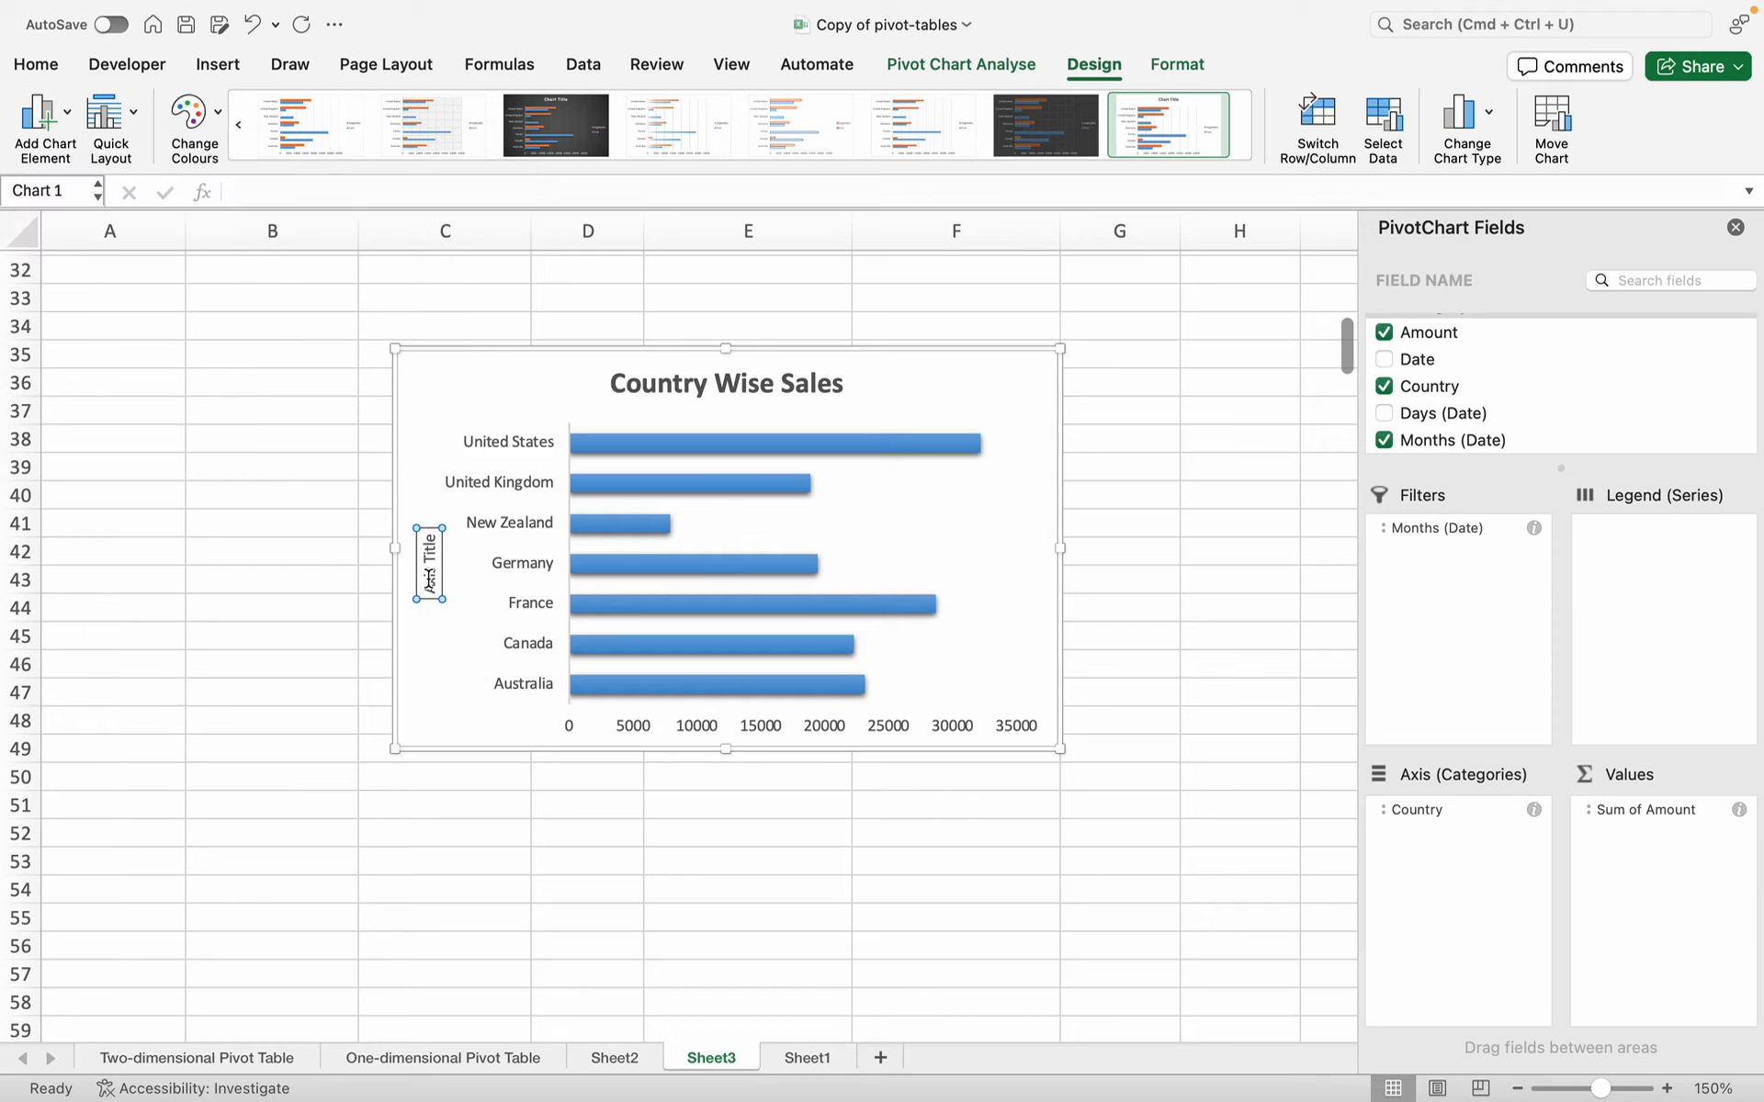
triple_click(429, 579)
text(Country Name)
click(611, 725)
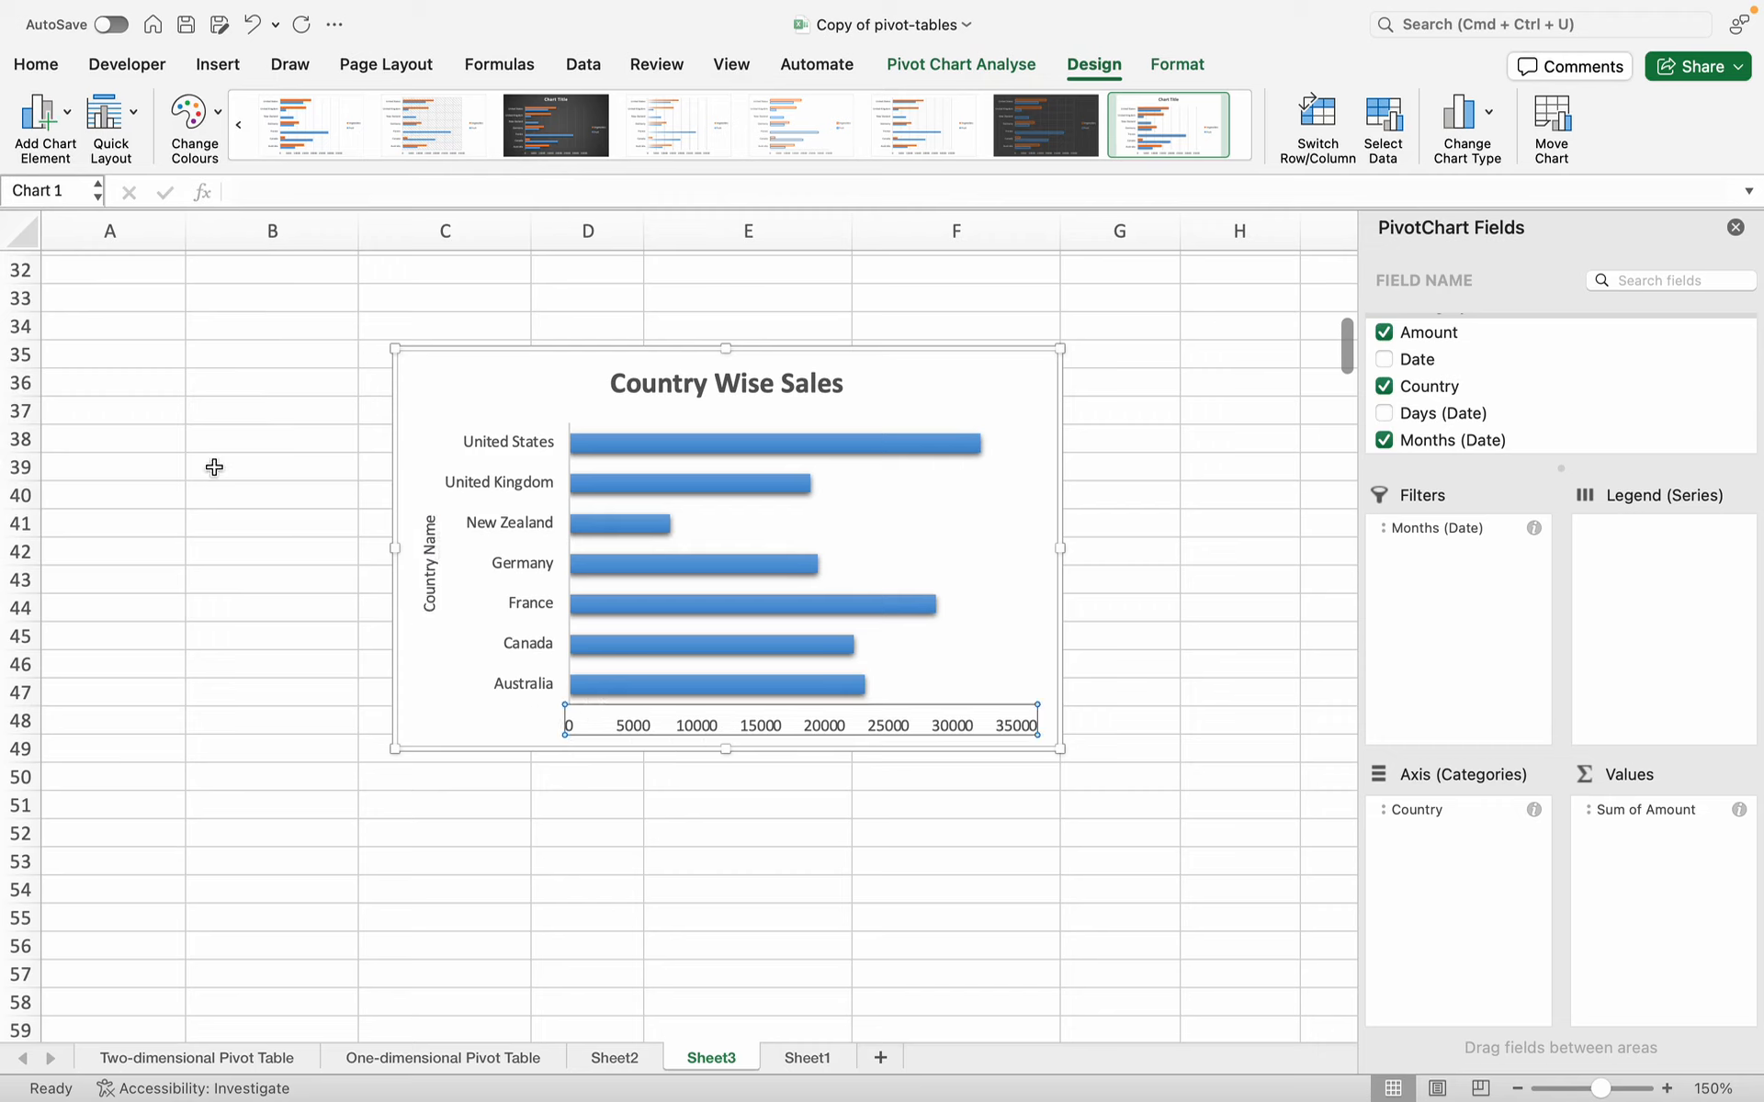
- Add a primary horizontal axis title to the pivot chart reading "Amount"
click(39, 115)
mouse_move(211, 358)
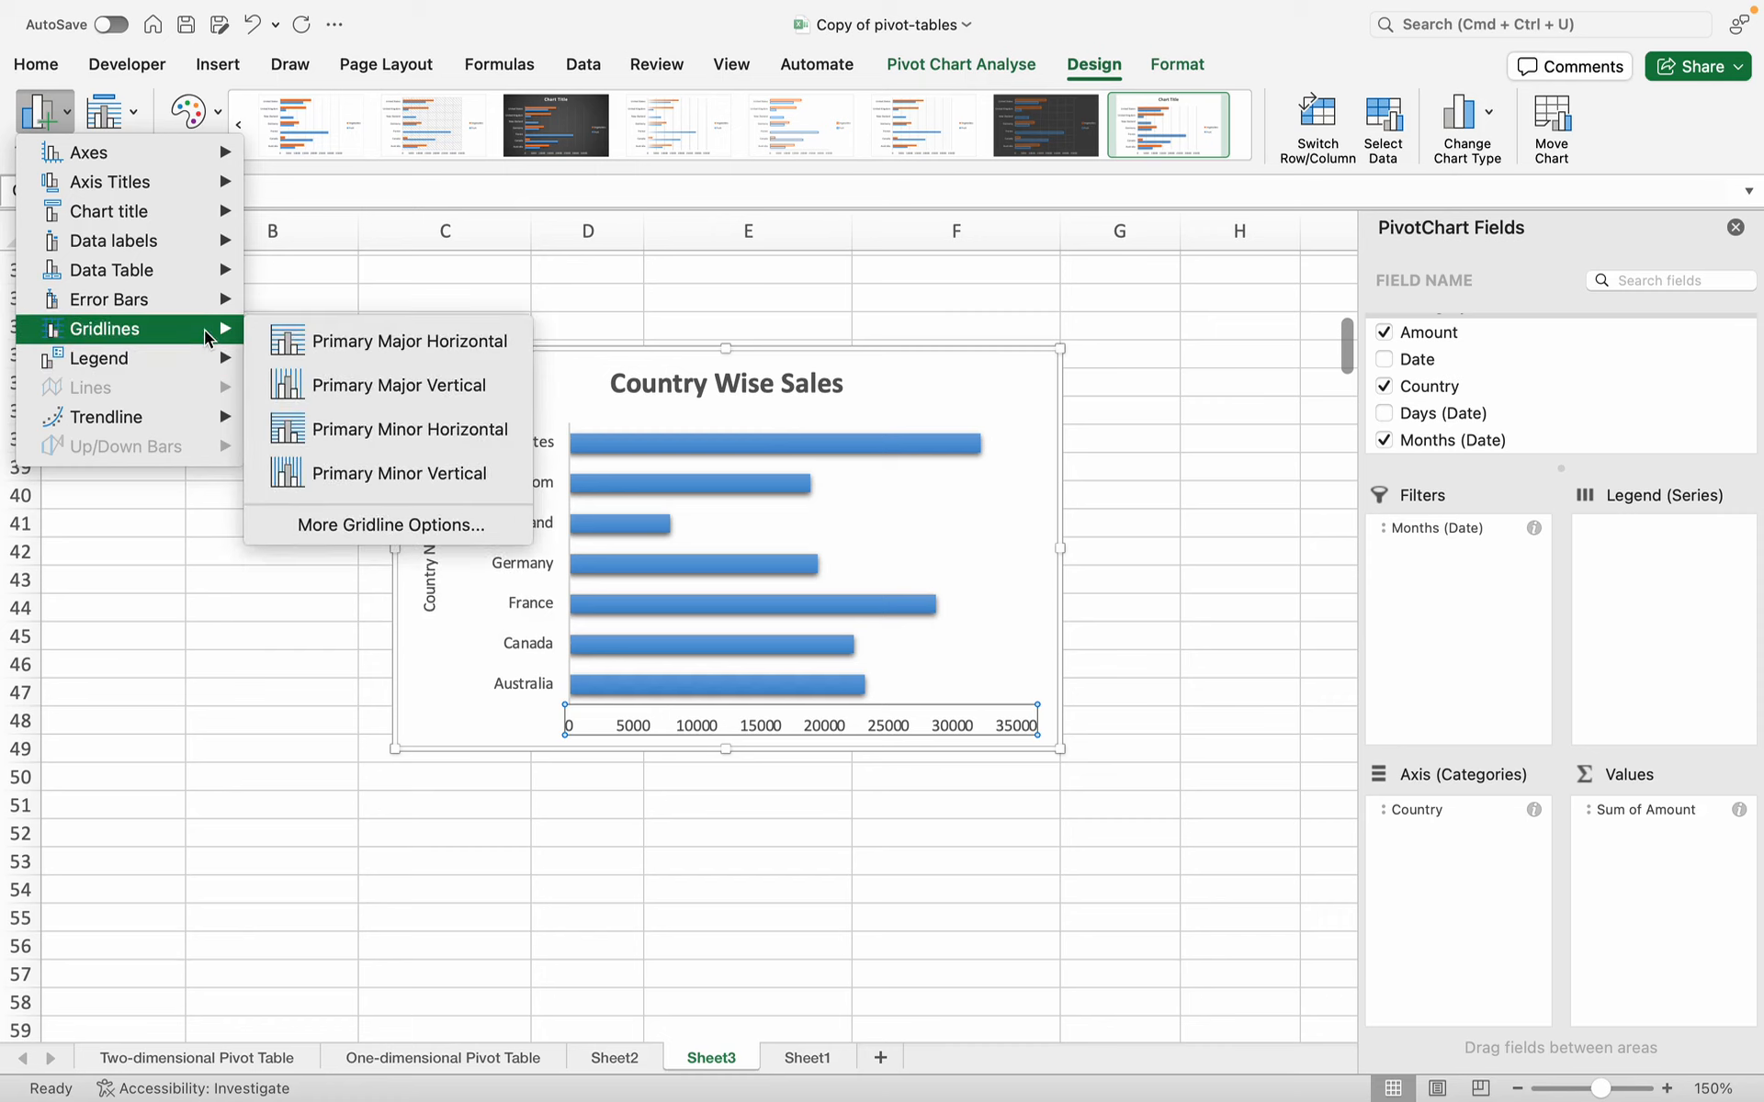
mouse_move(186, 307)
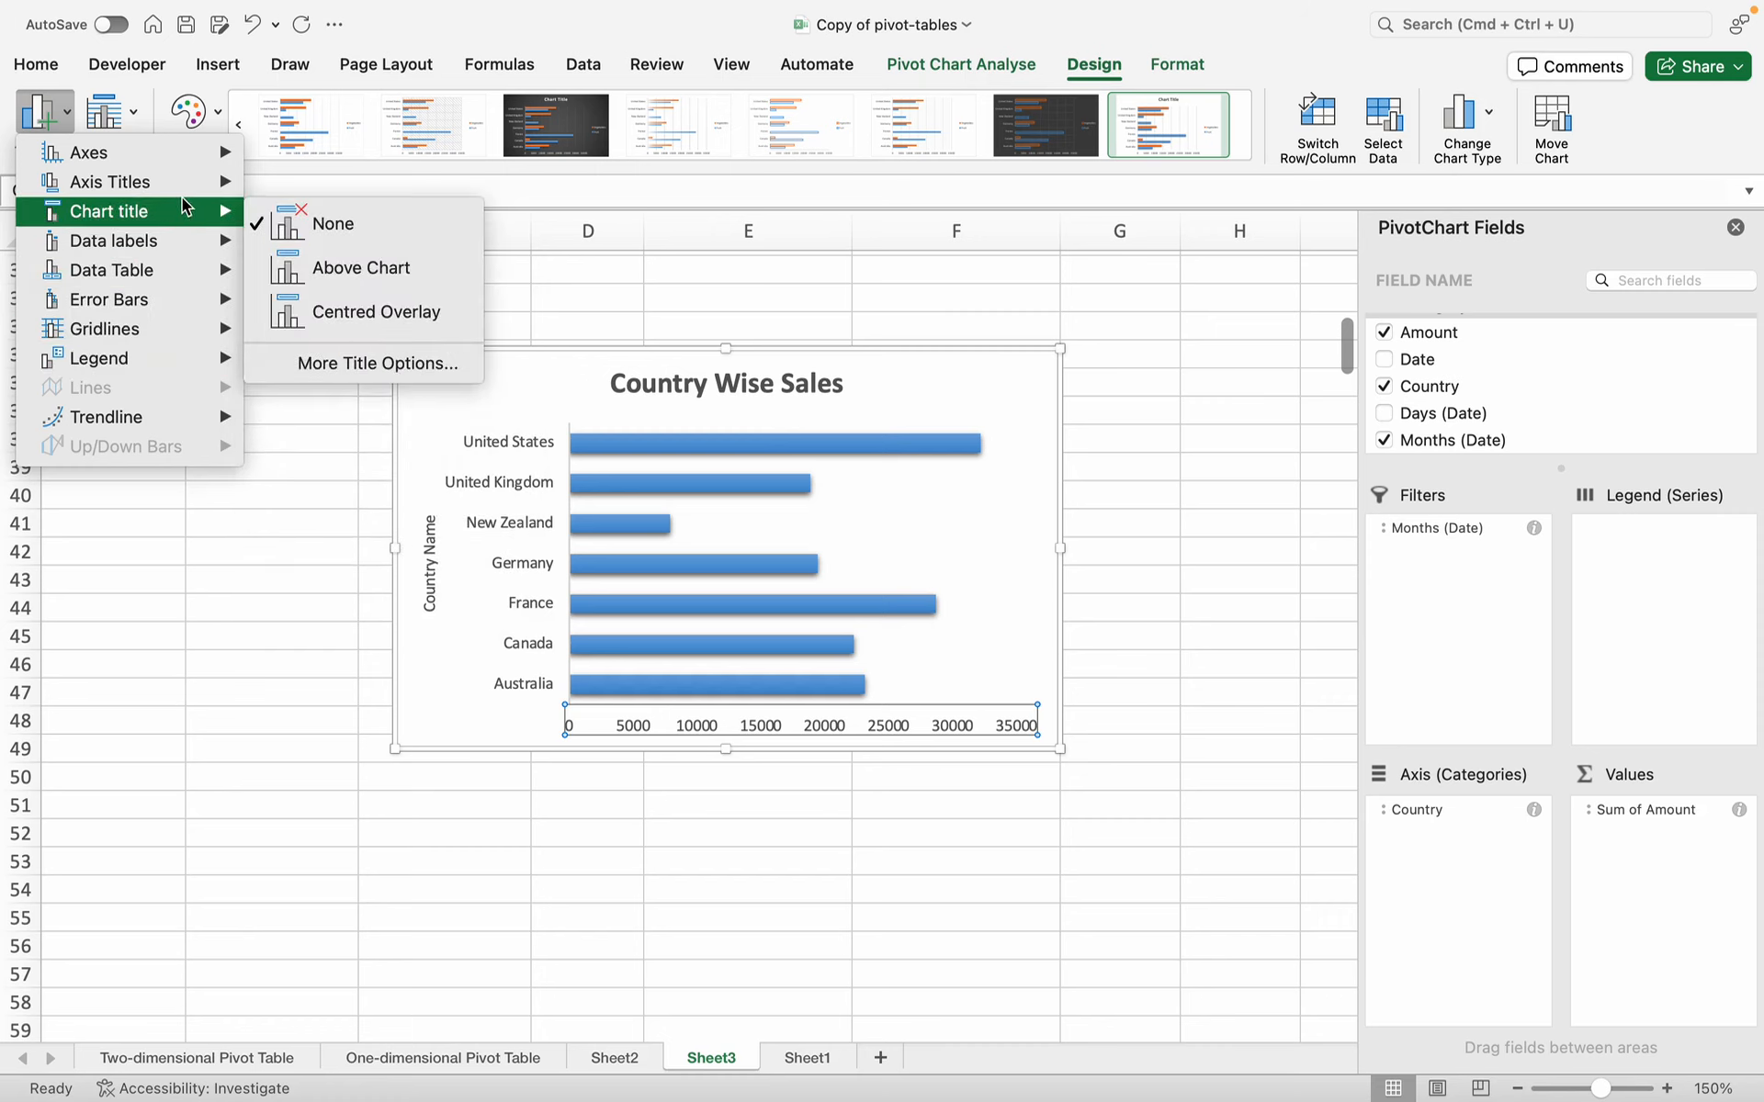
mouse_move(195, 184)
click(340, 191)
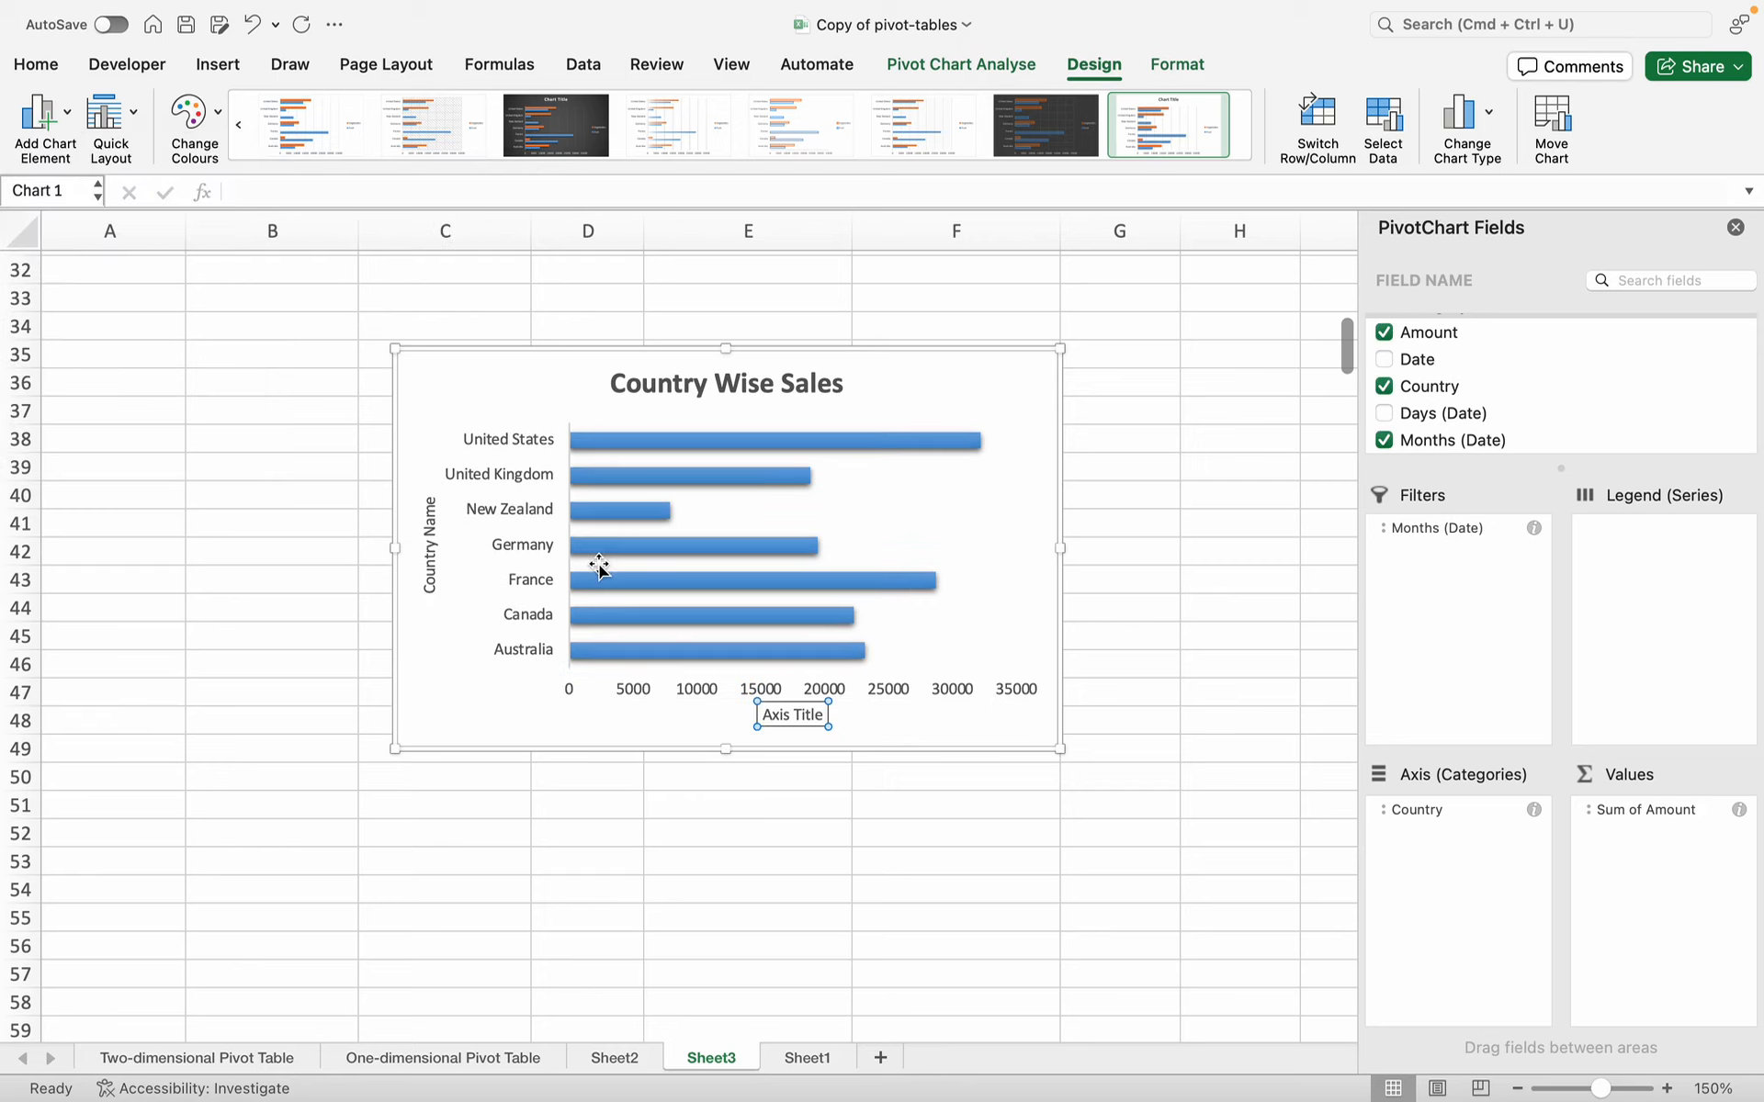
double_click(778, 716)
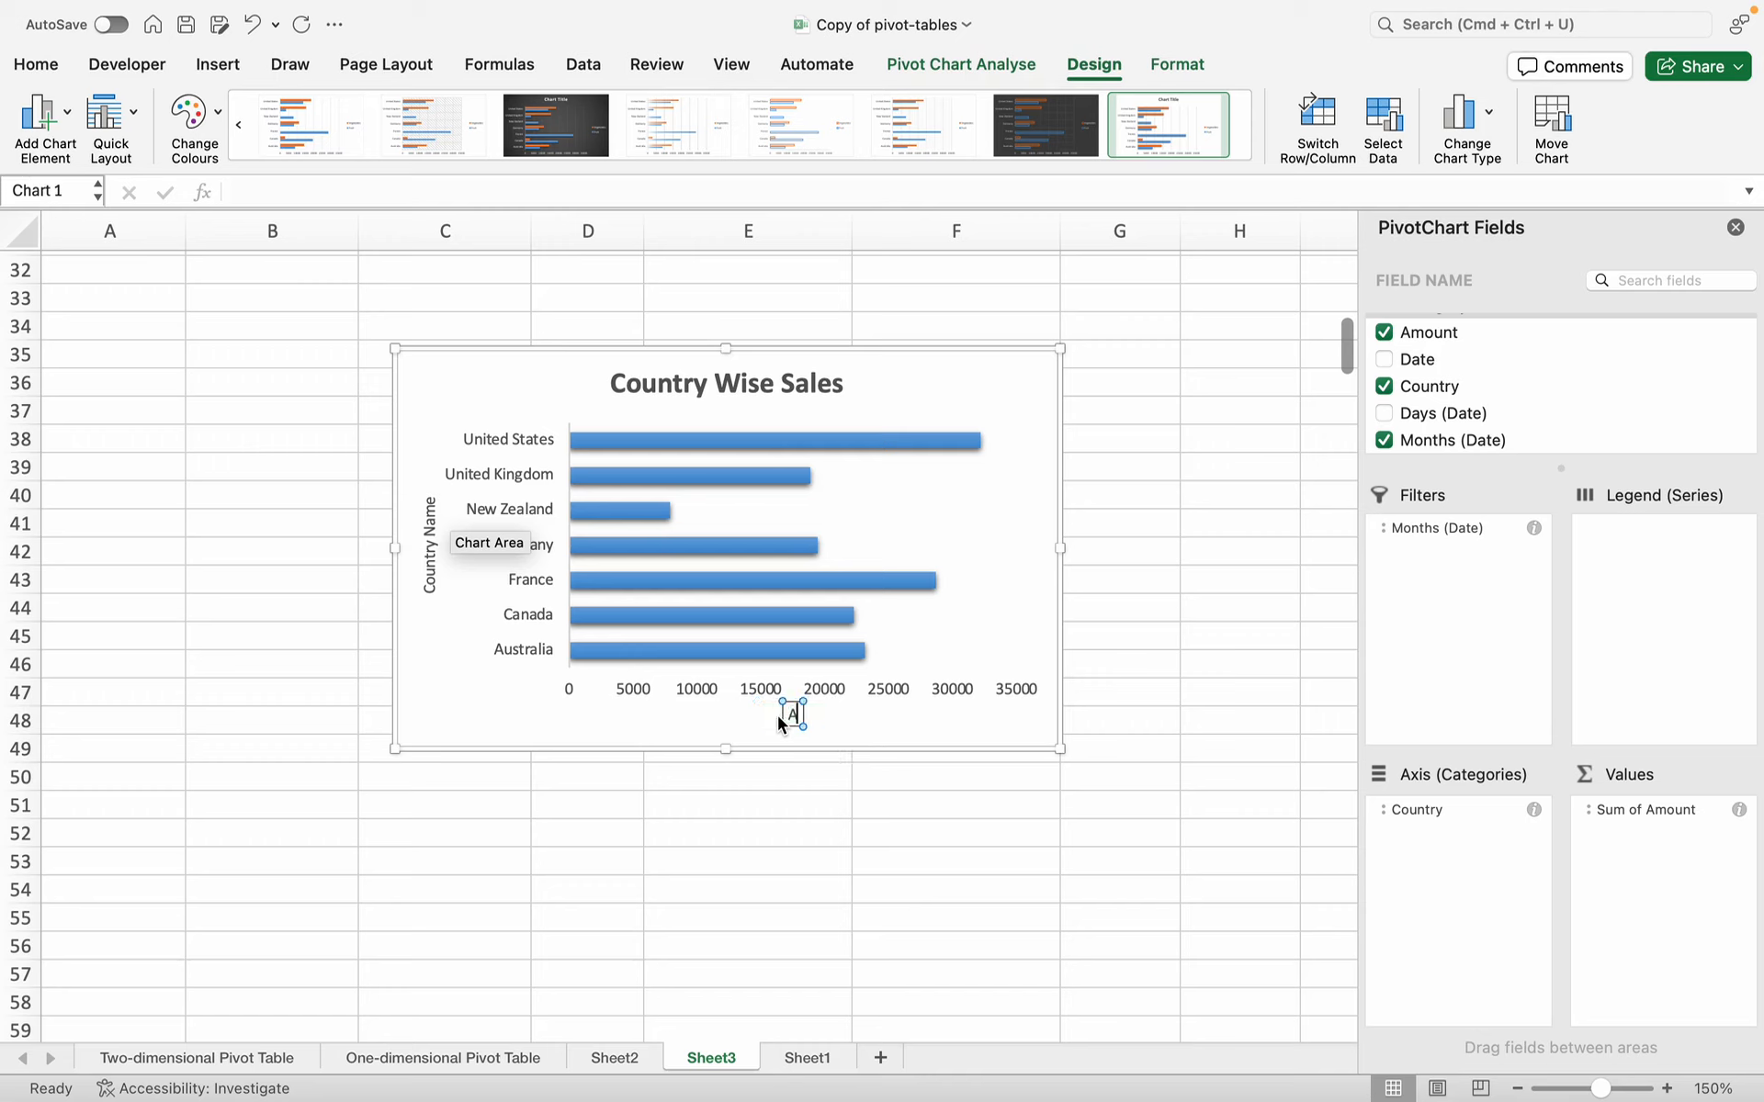
text(Amount)
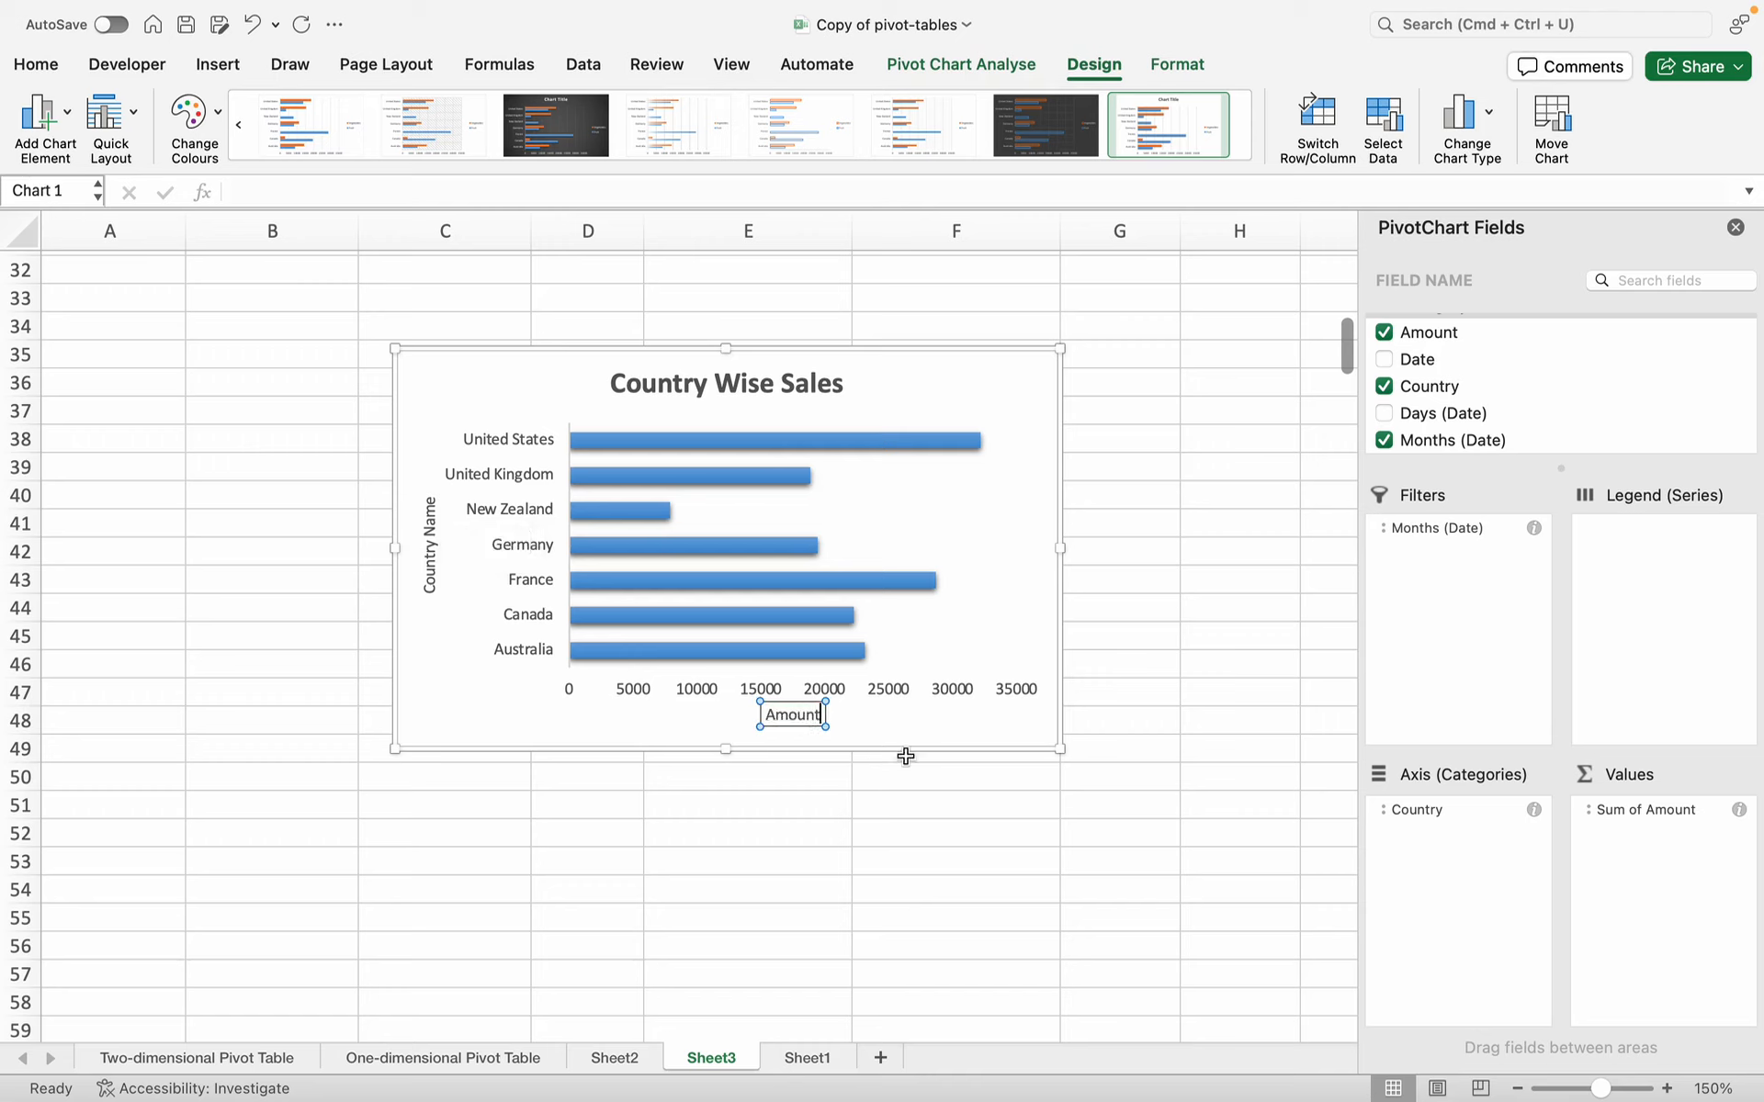
click(842, 527)
- Add data labels to the Total series bars in the pivot chart
click(788, 548)
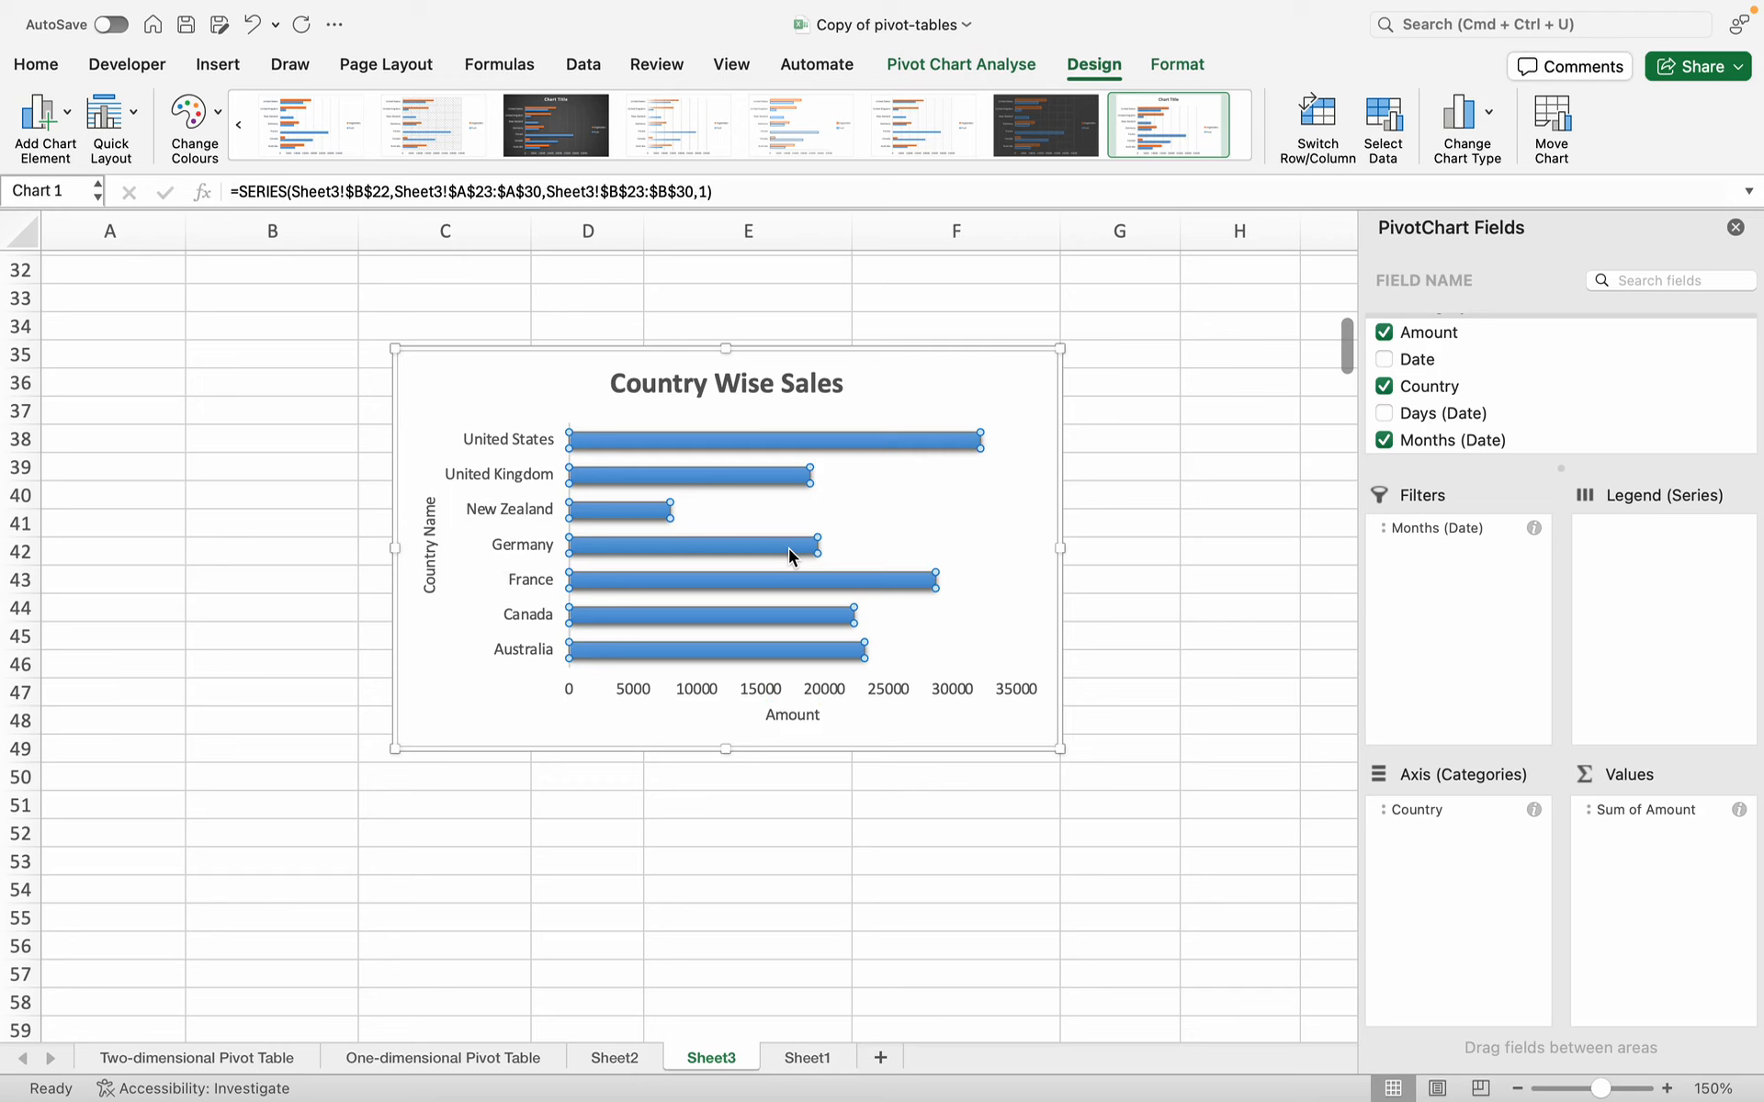
scroll(789, 548, down, 1)
scroll(789, 549, right, 1)
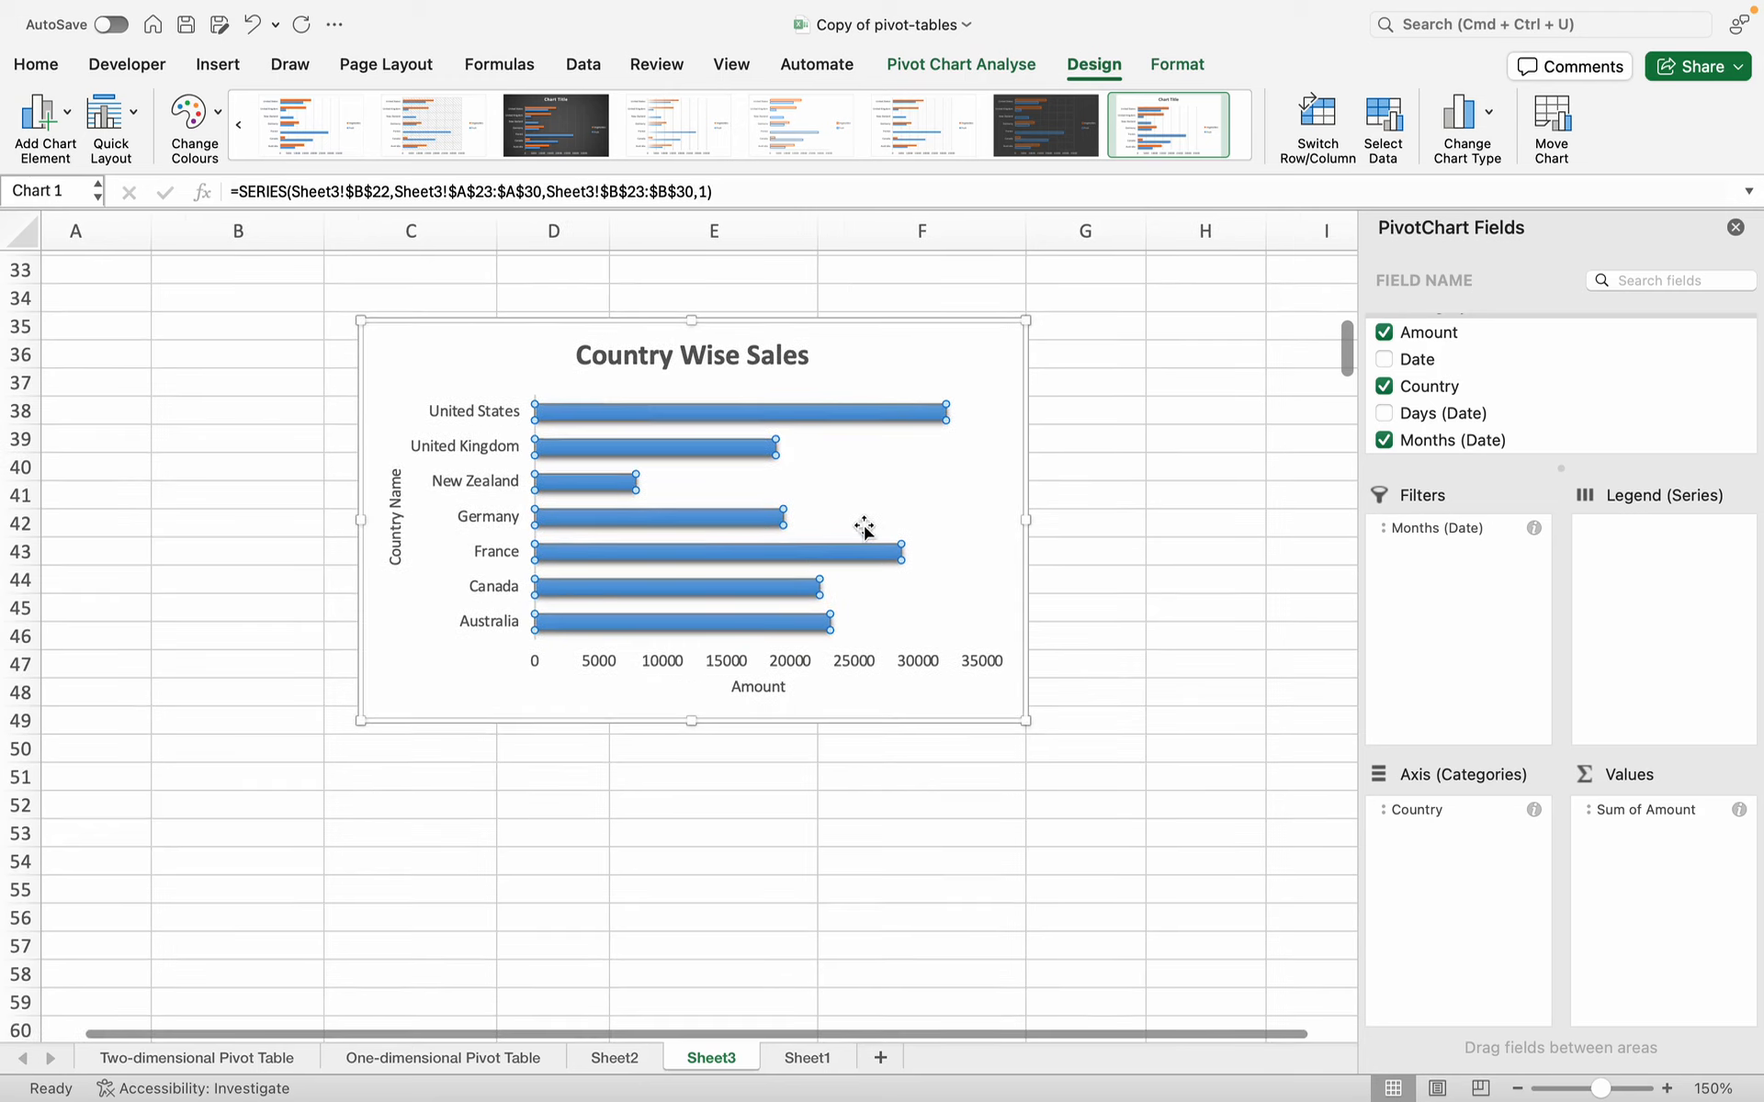
right_click(871, 549)
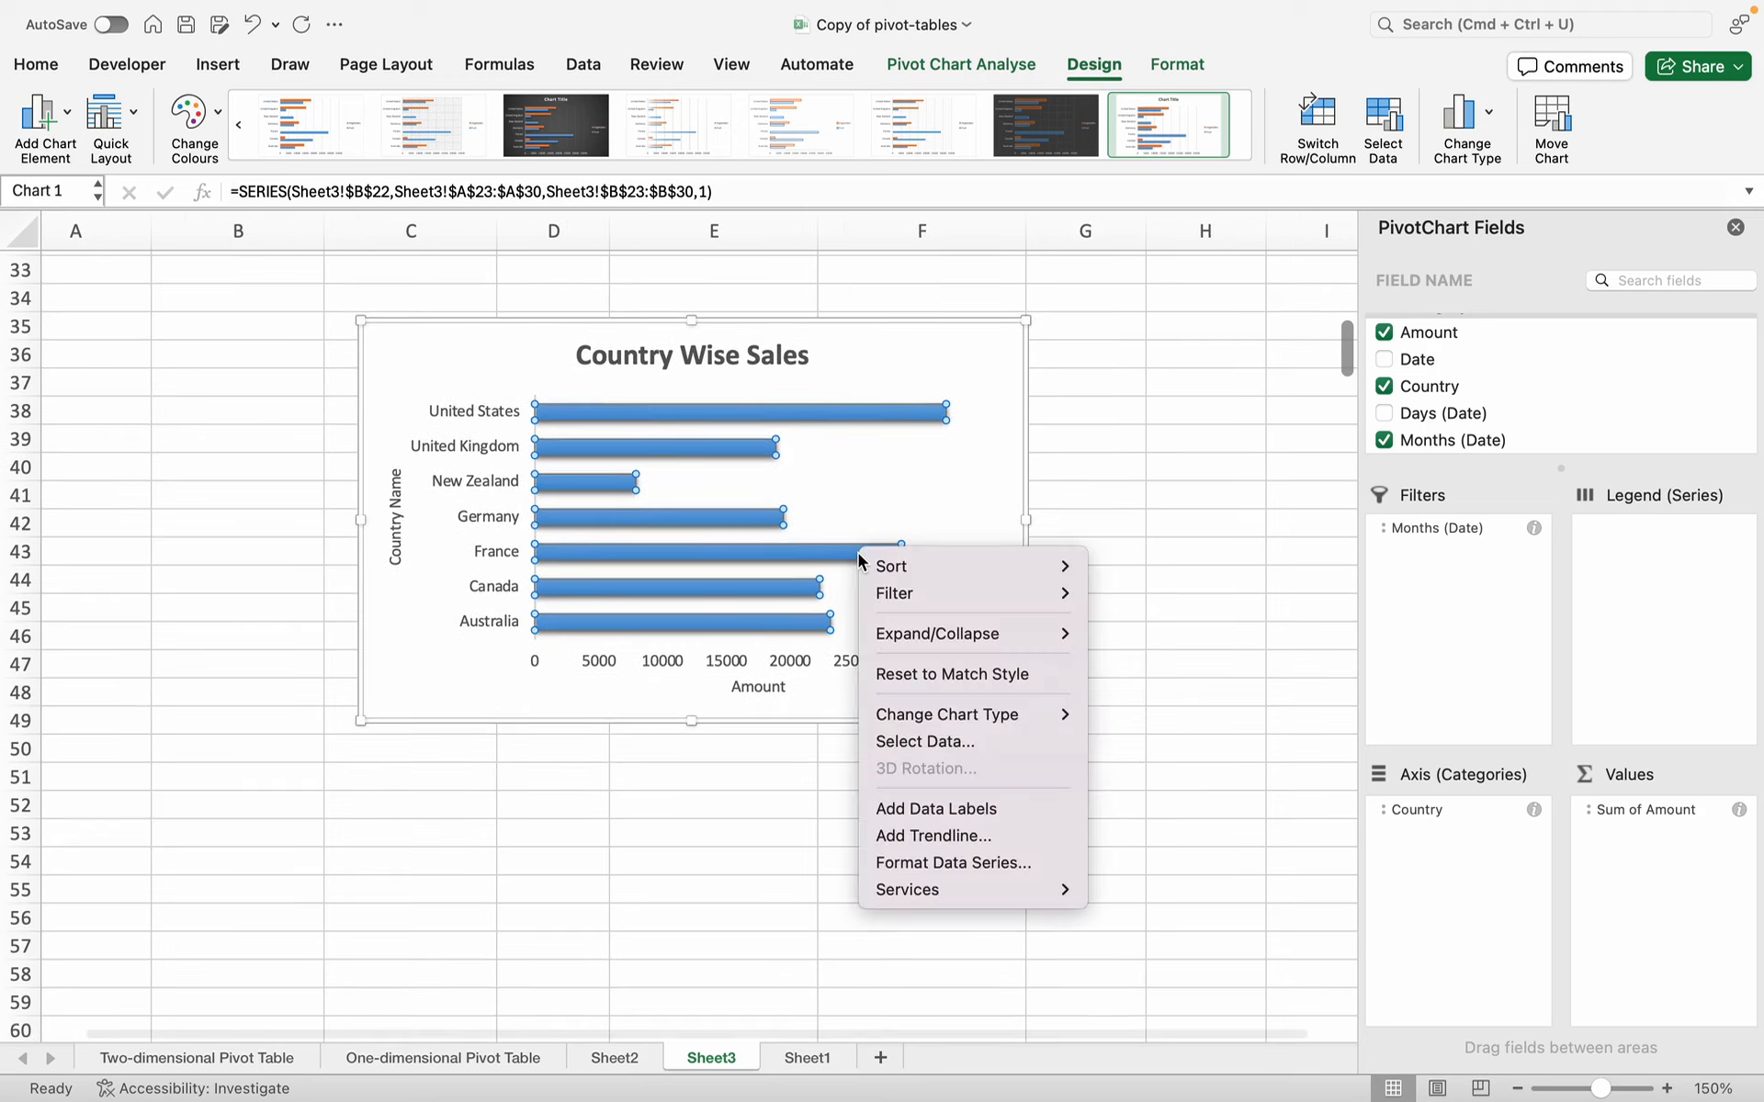
click(986, 810)
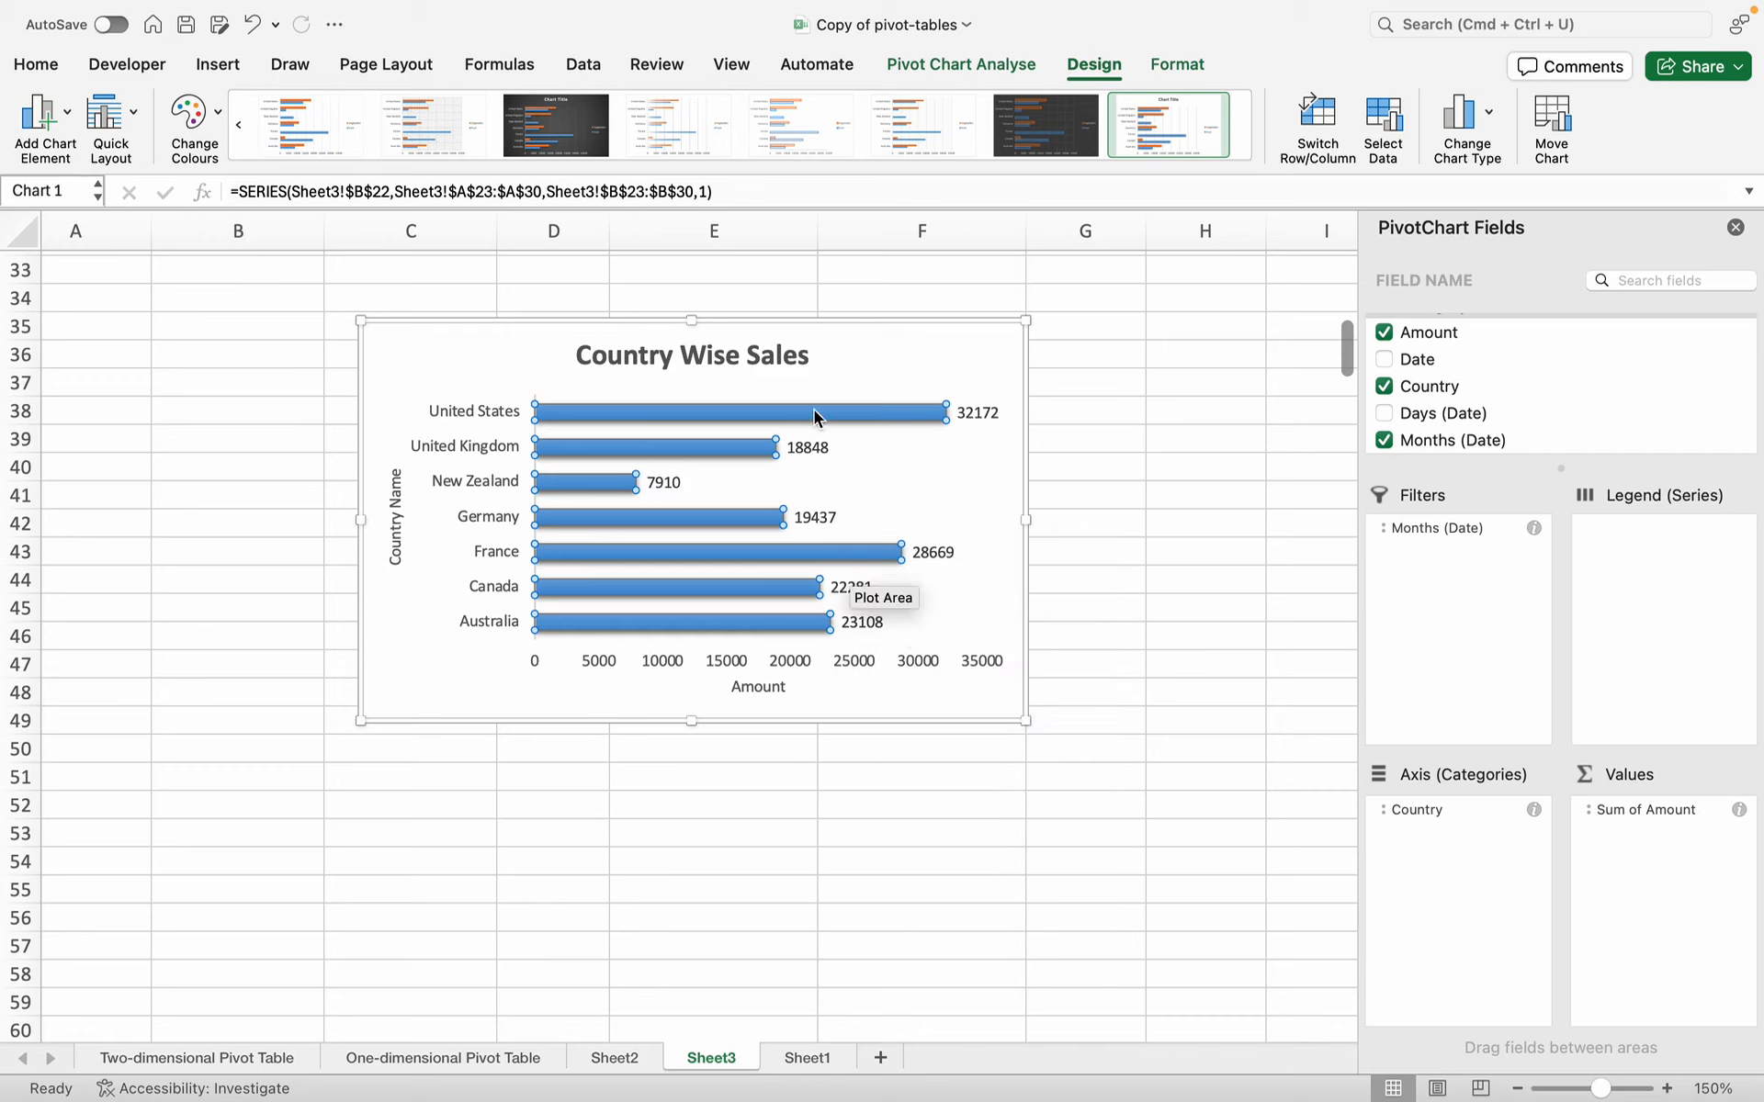
- Move the pivot chart up beside the filtered Country pivot table, starting in column C near row 20
scroll(783, 410, up, 7)
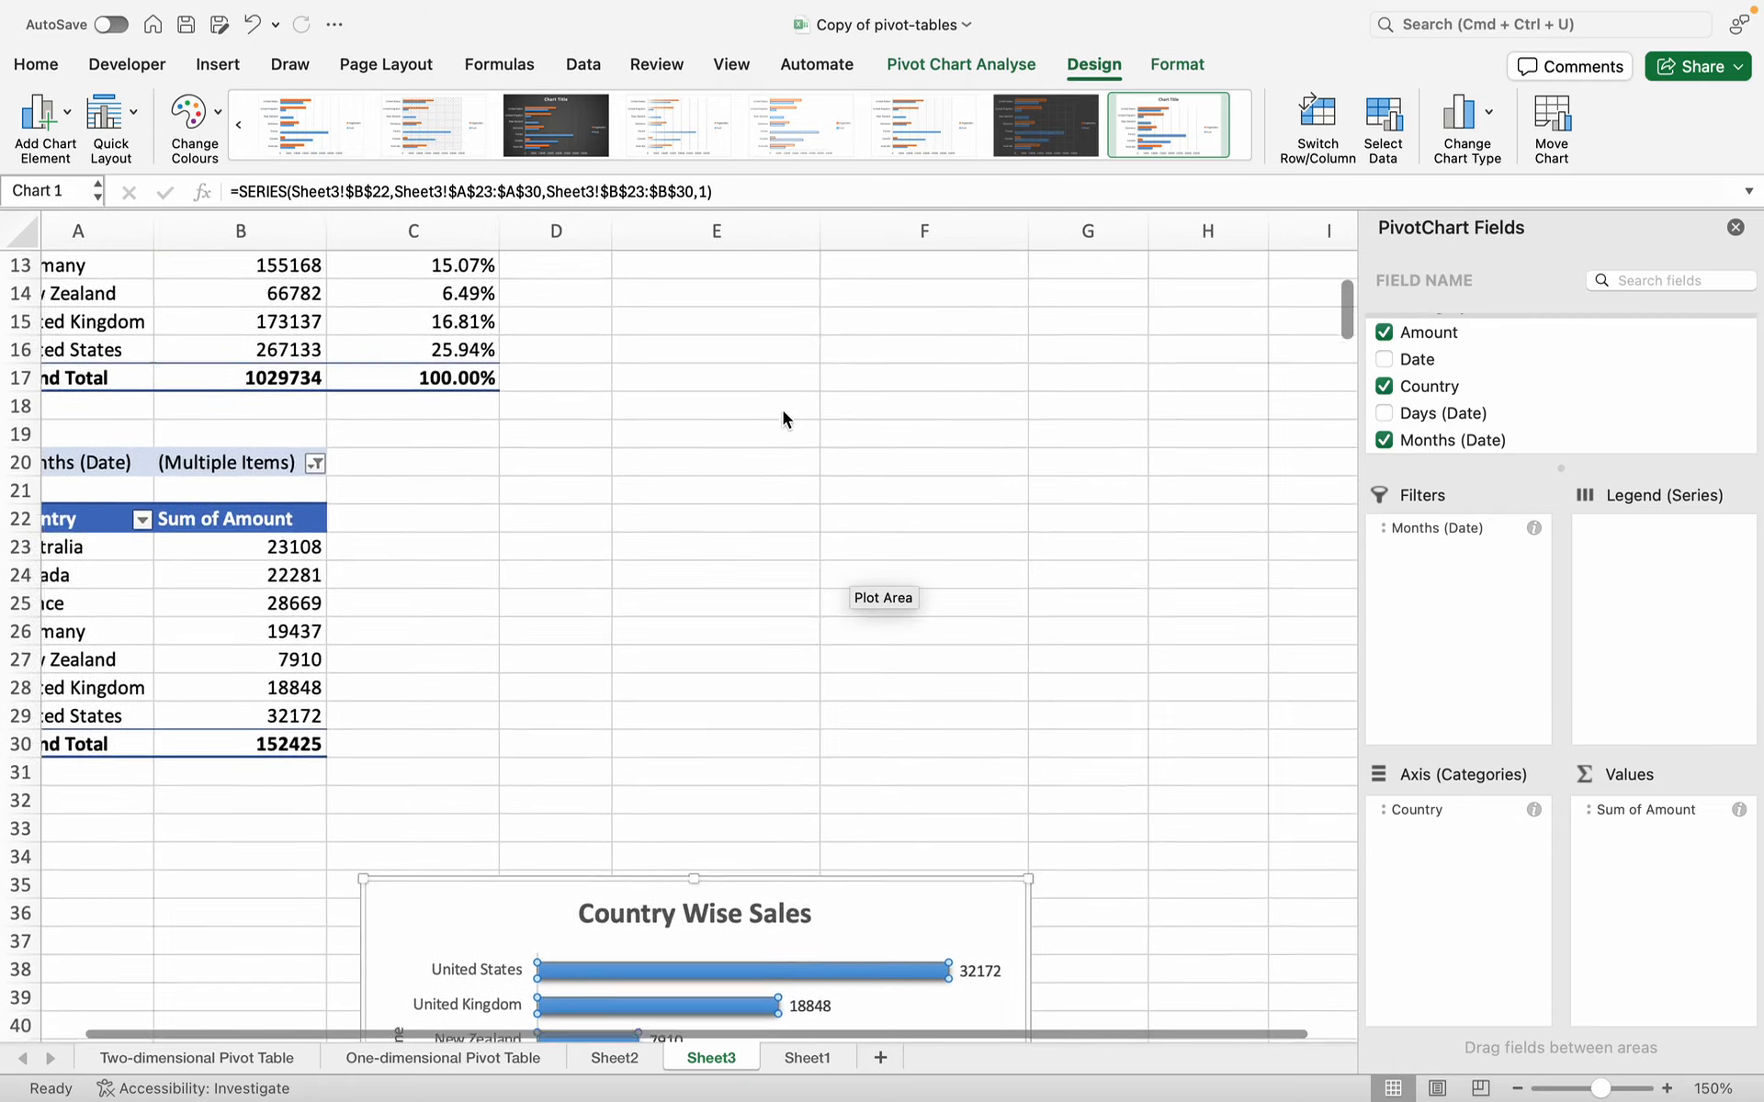
scroll(783, 410, down, 3)
scroll(782, 410, down, 4)
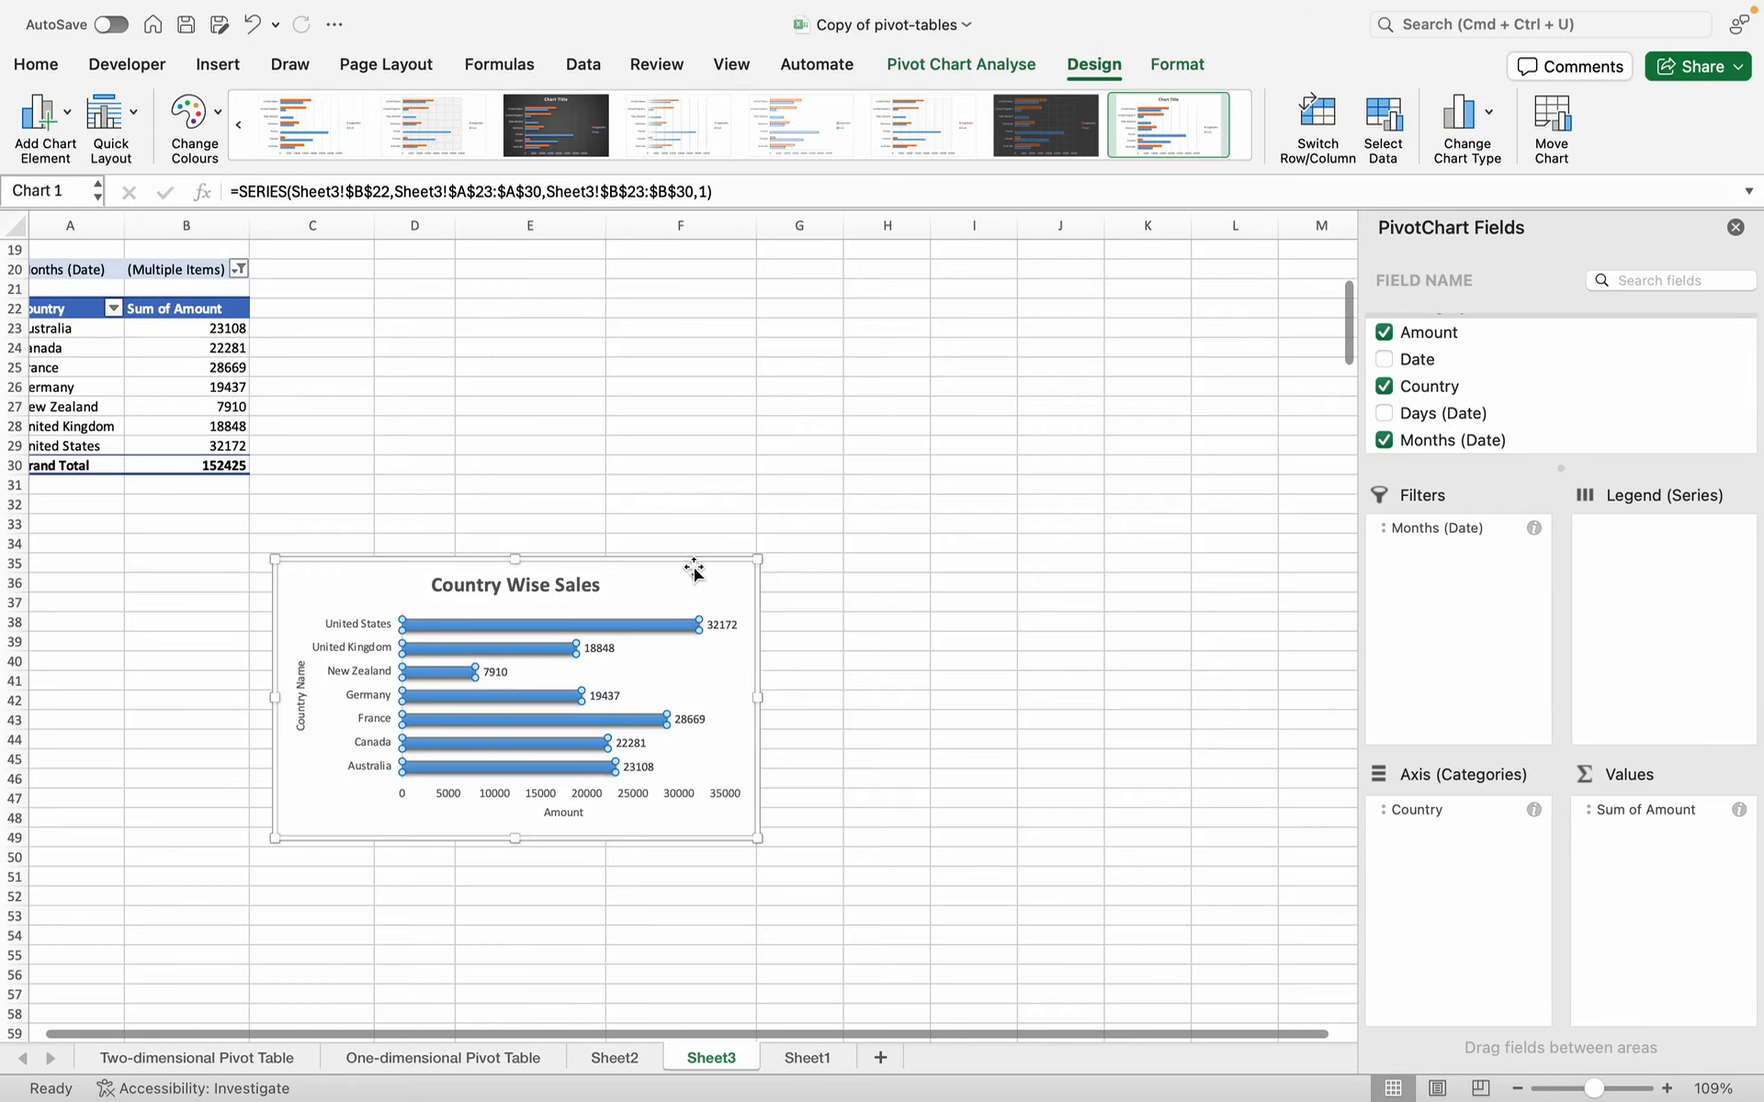
drag(696, 571, 732, 275)
click(723, 307)
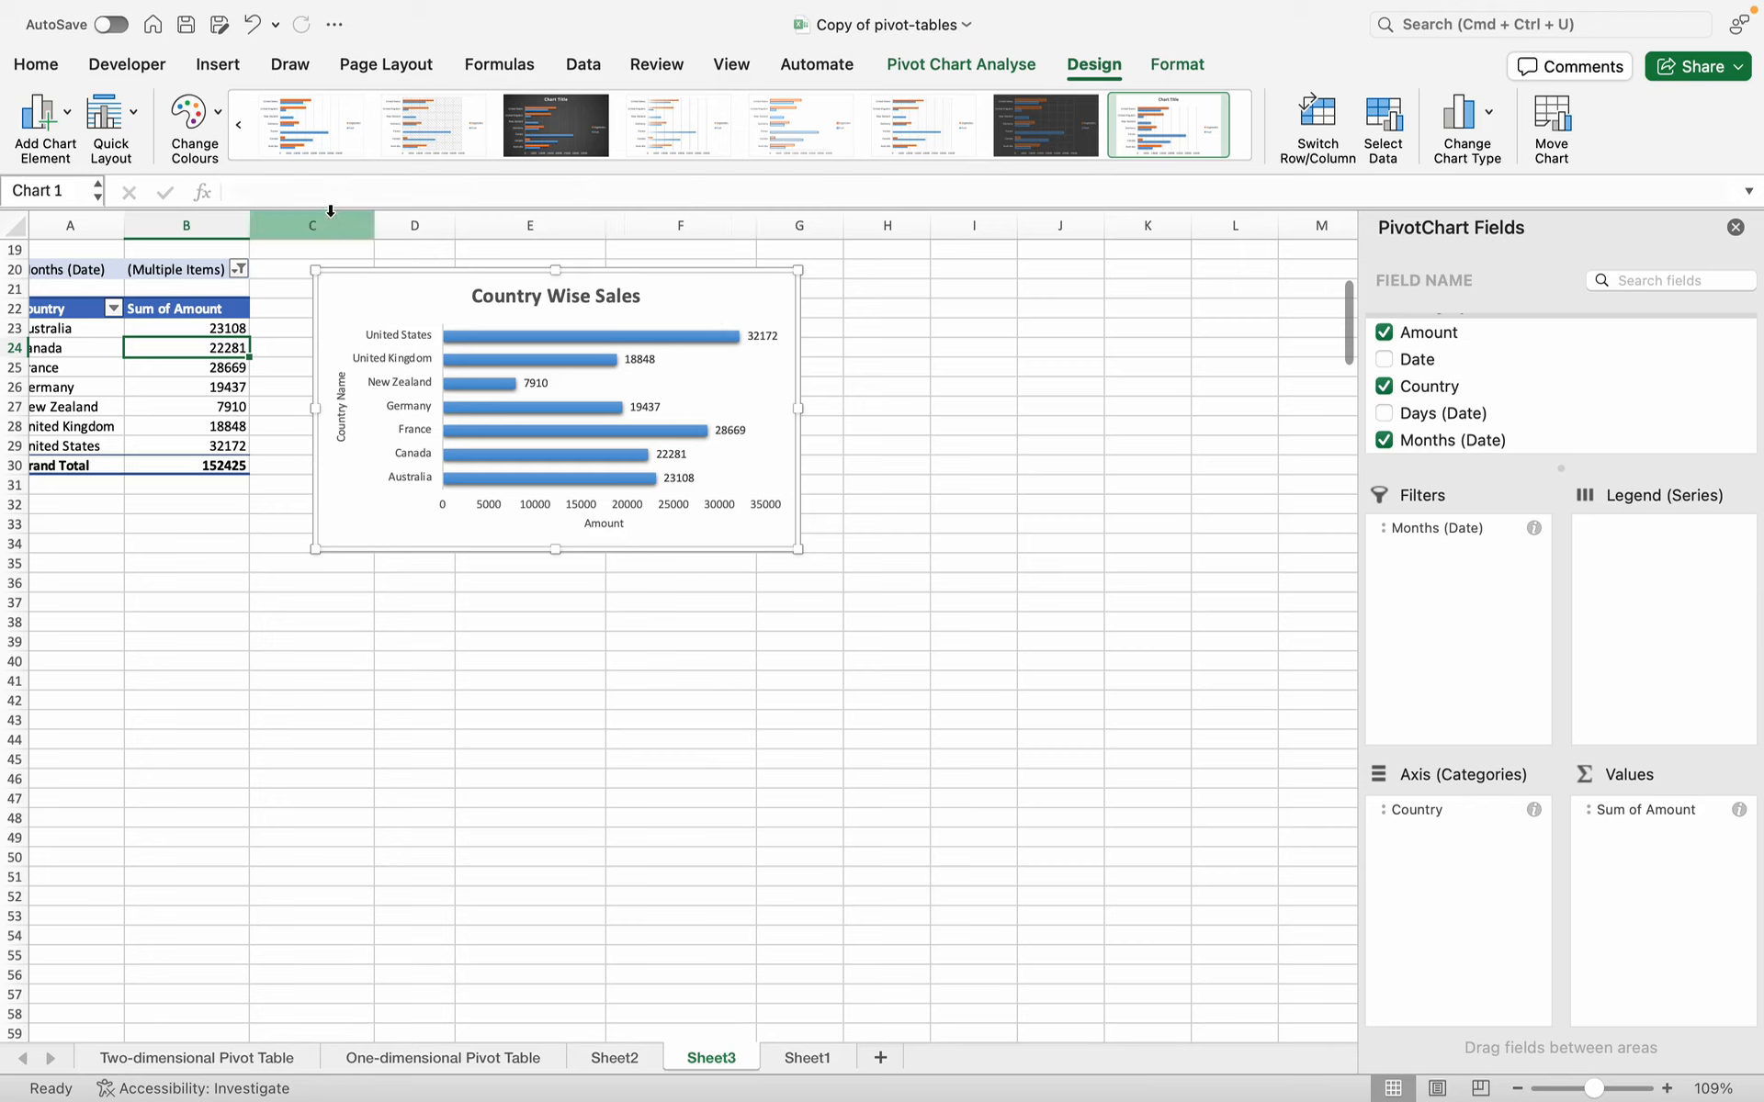
- Change the pivot chart's colours to the orange palette and apply the quick layout with a legend below the title
click(191, 118)
click(245, 278)
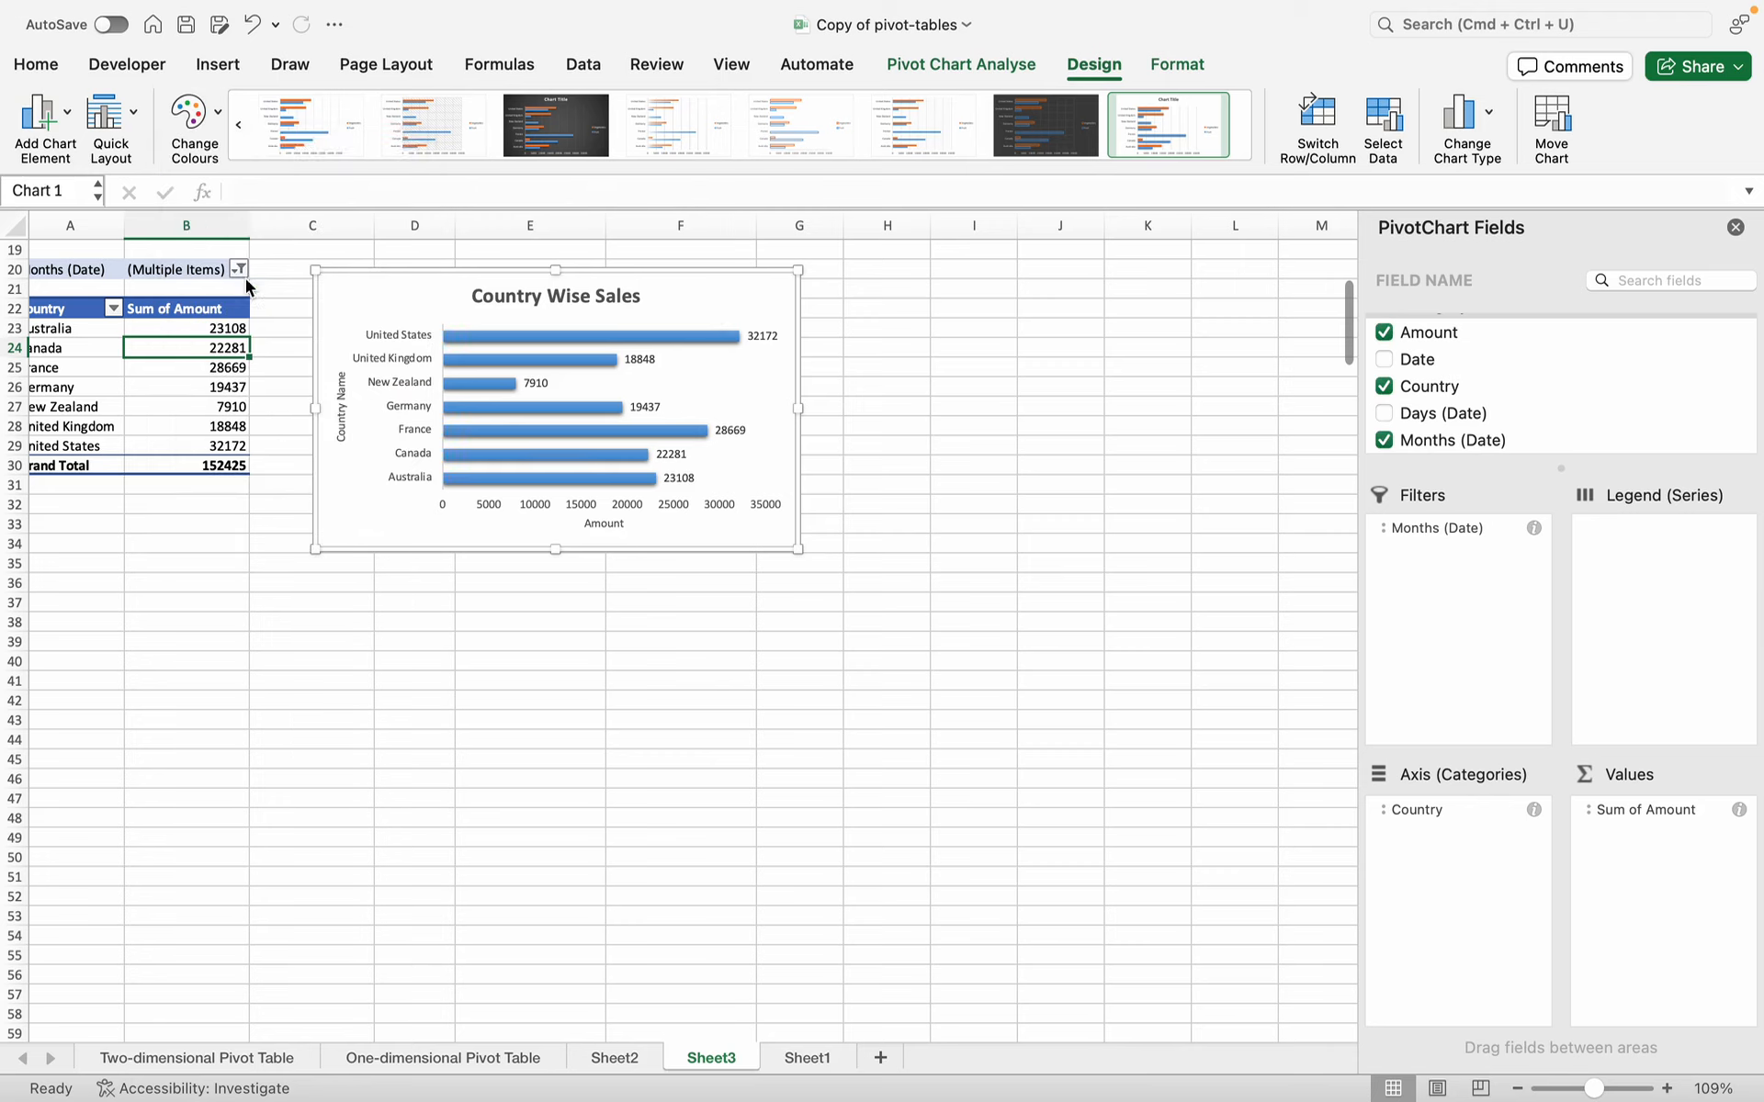
click(96, 121)
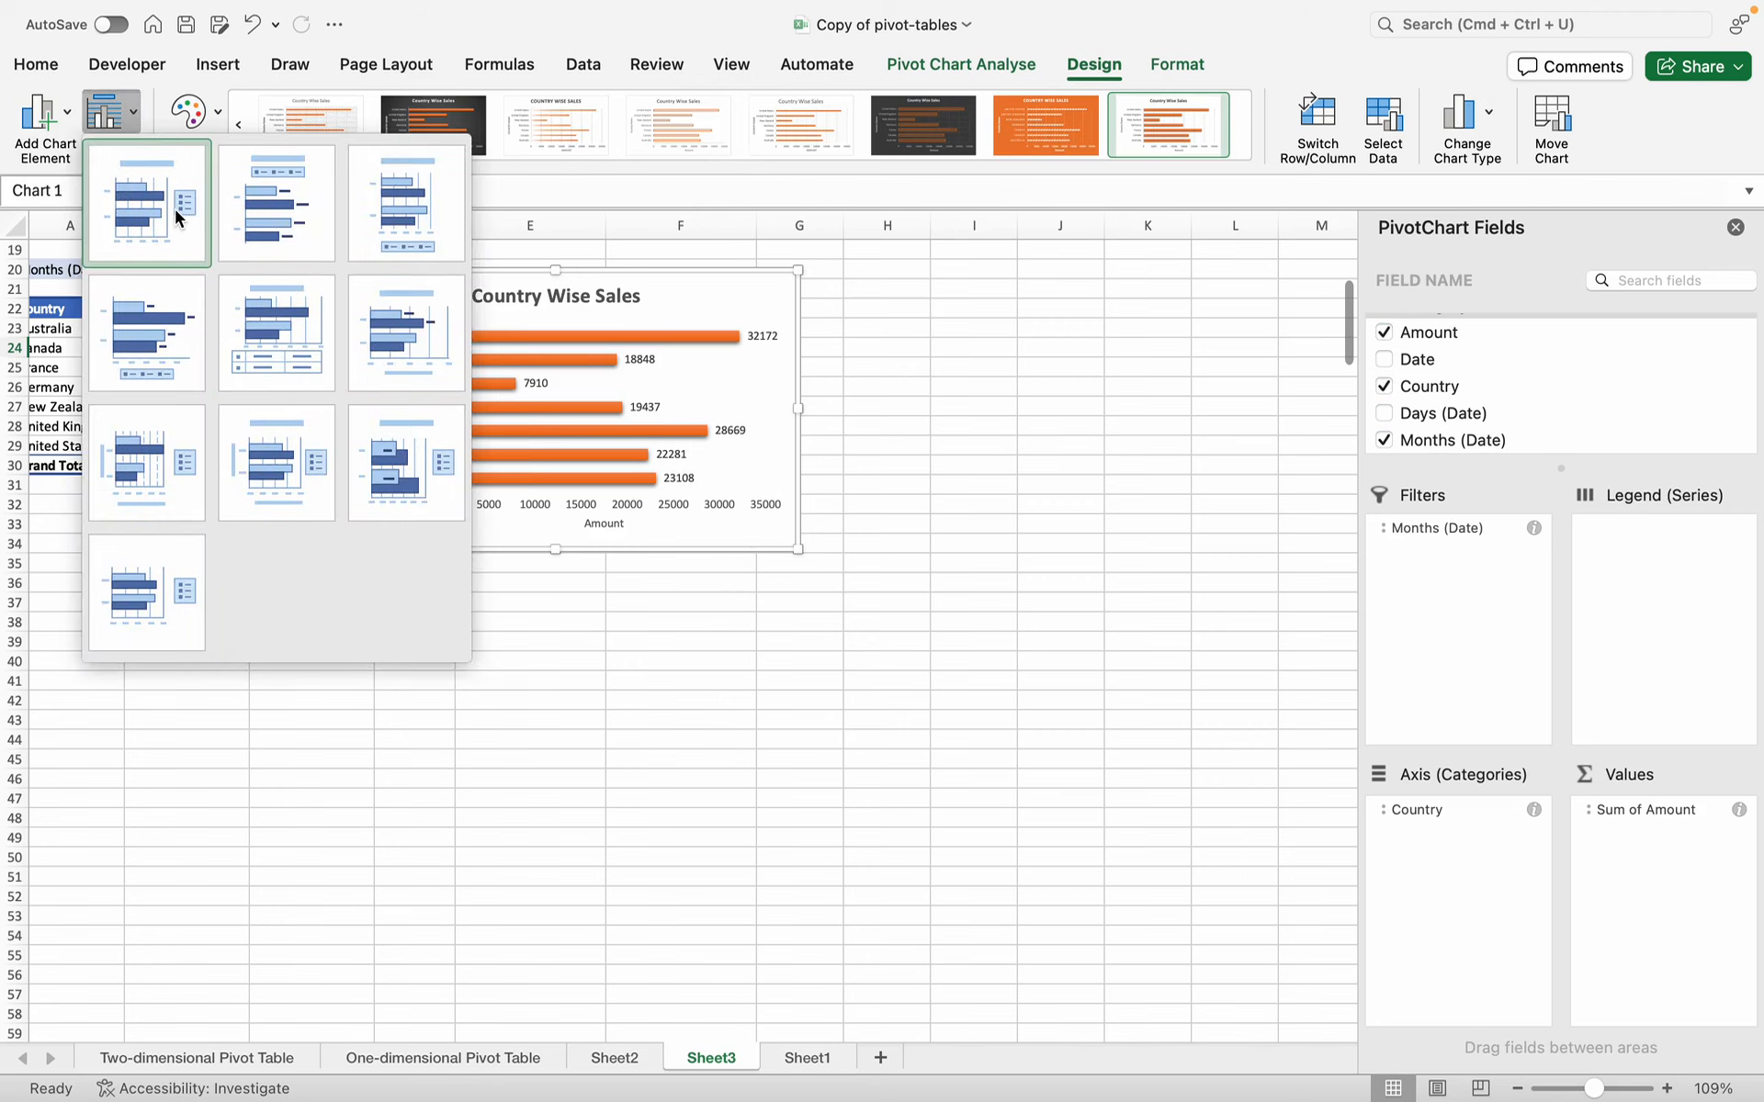
click(301, 187)
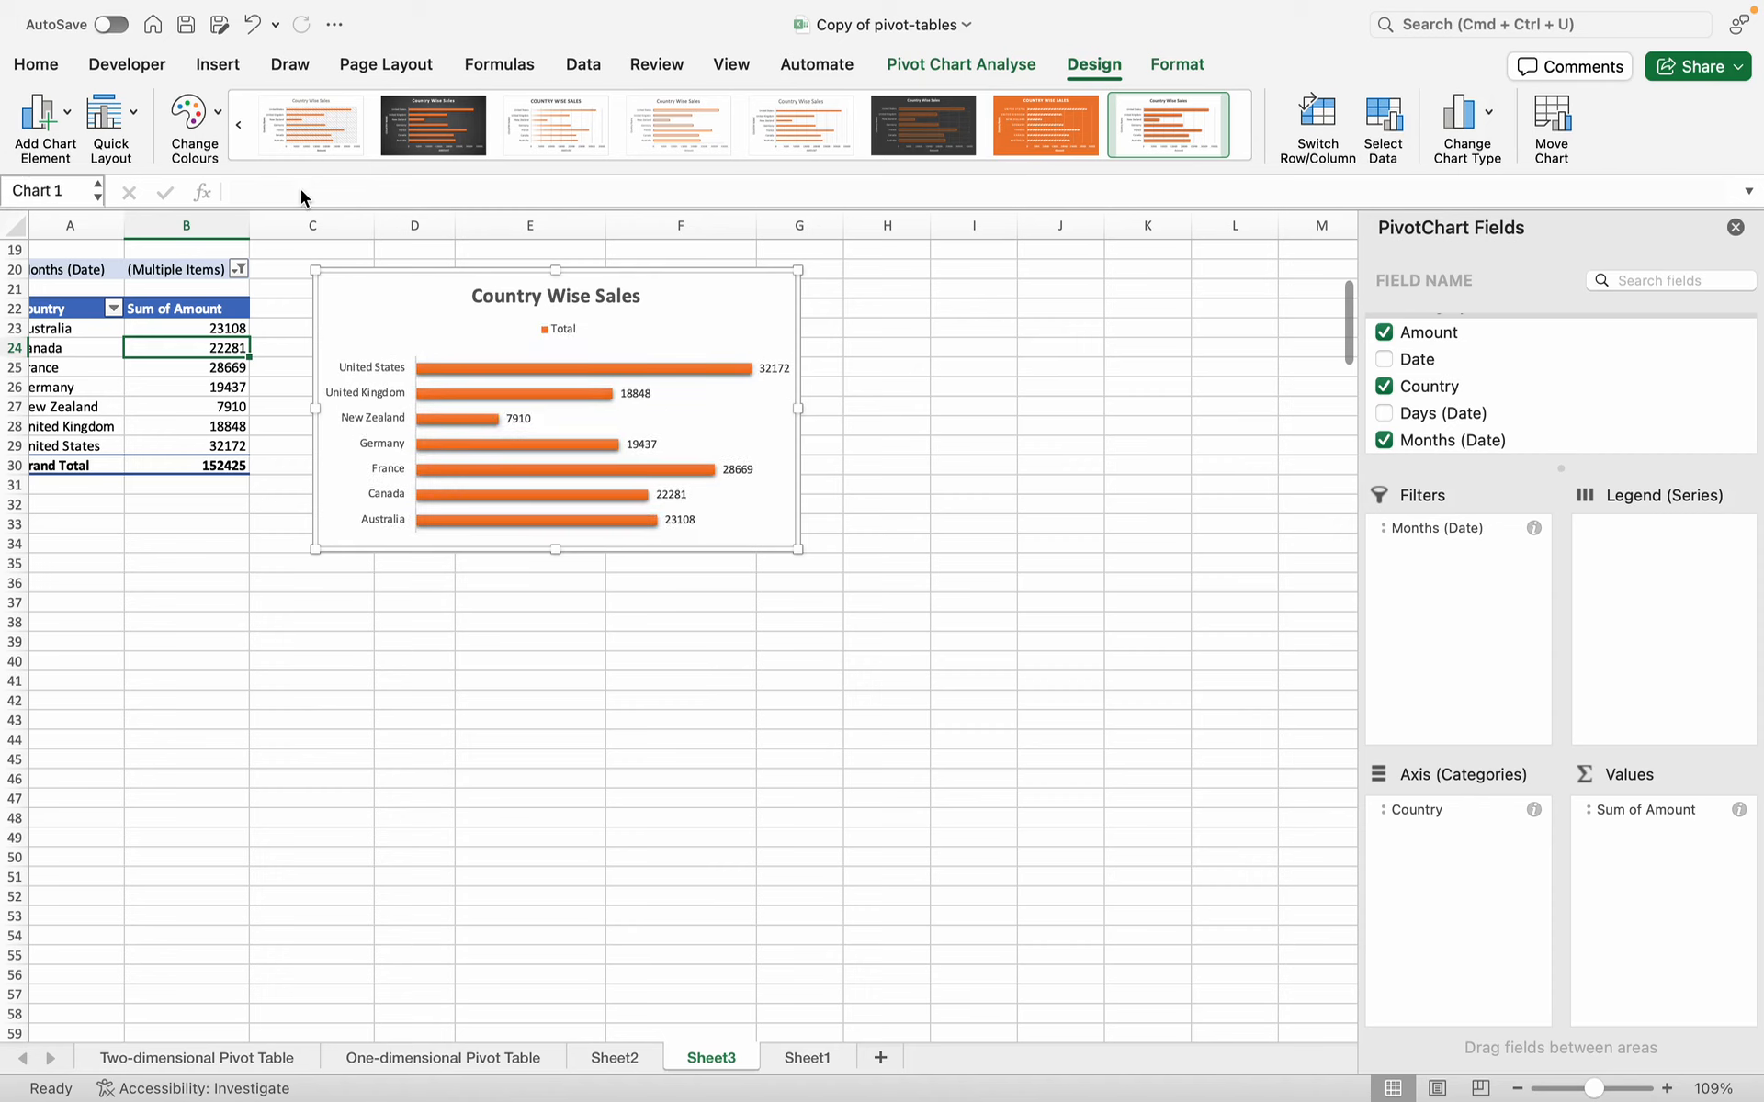
- Delete the Total legend beneath the title of the orange pivot chart
click(543, 328)
key(BackSpace)
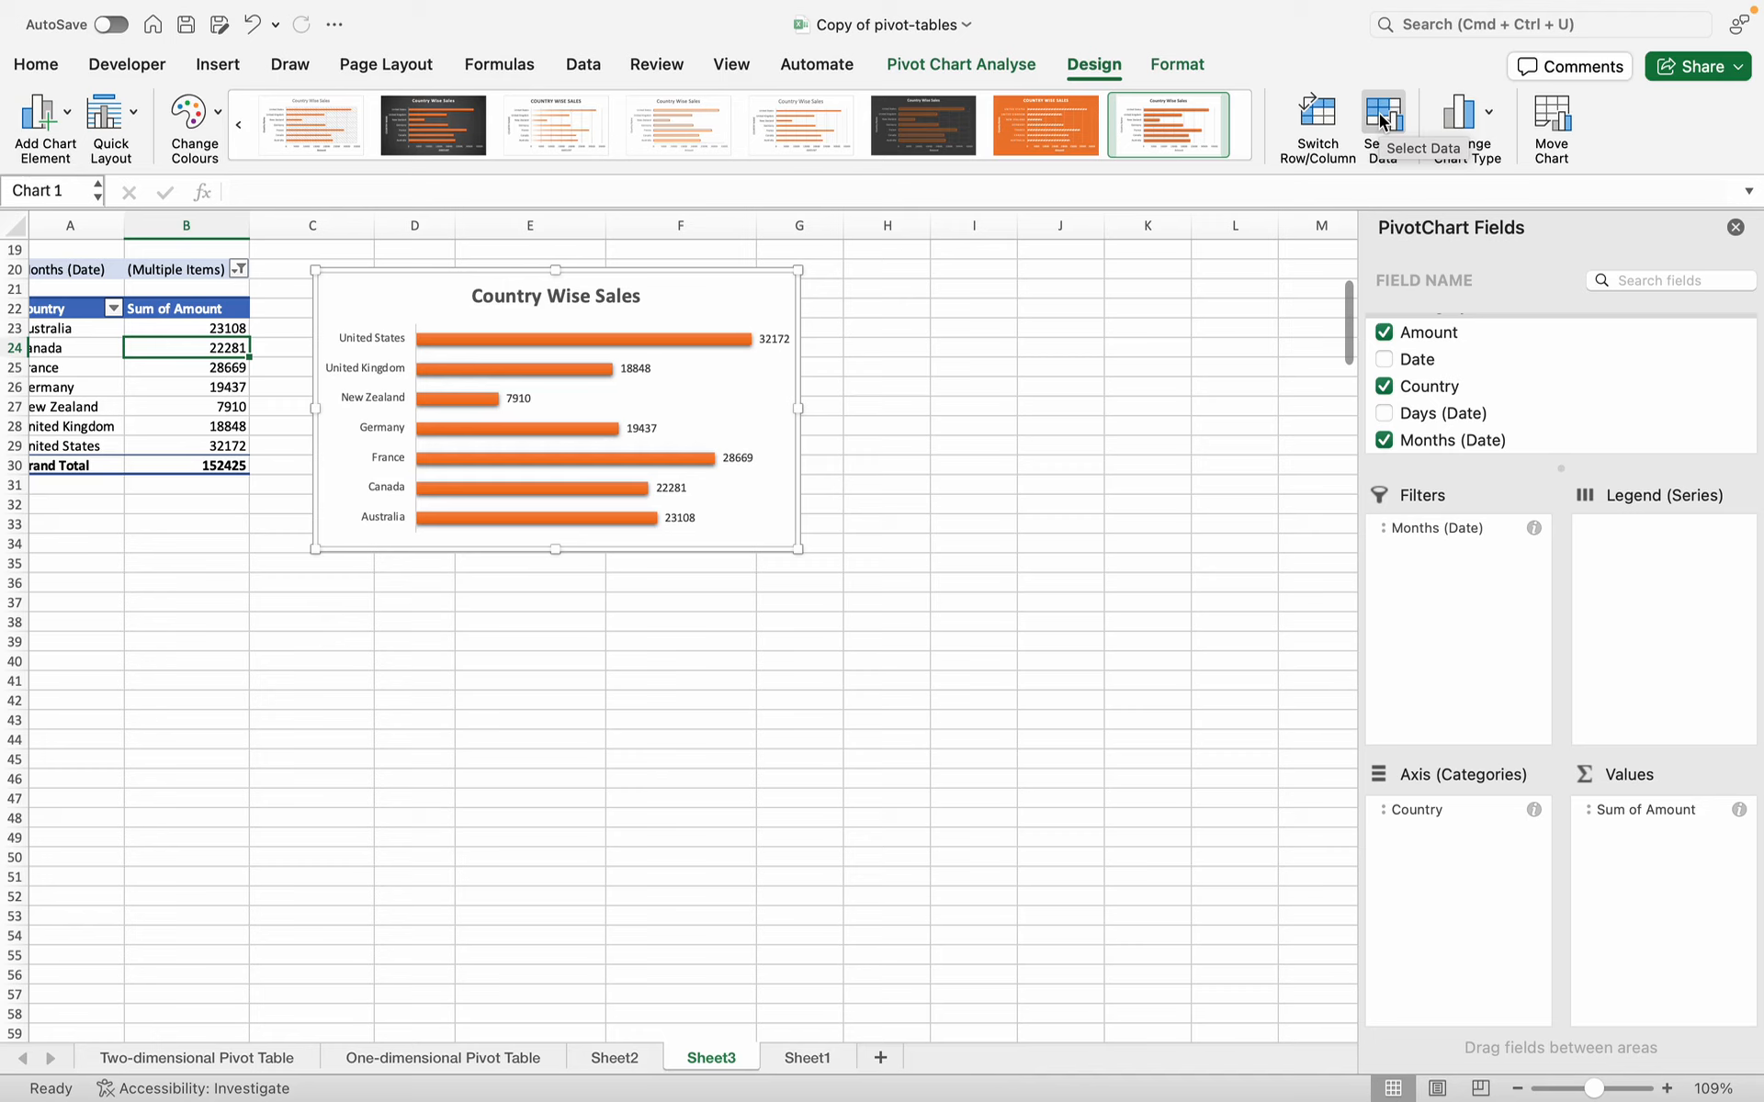
click(1169, 62)
click(1110, 64)
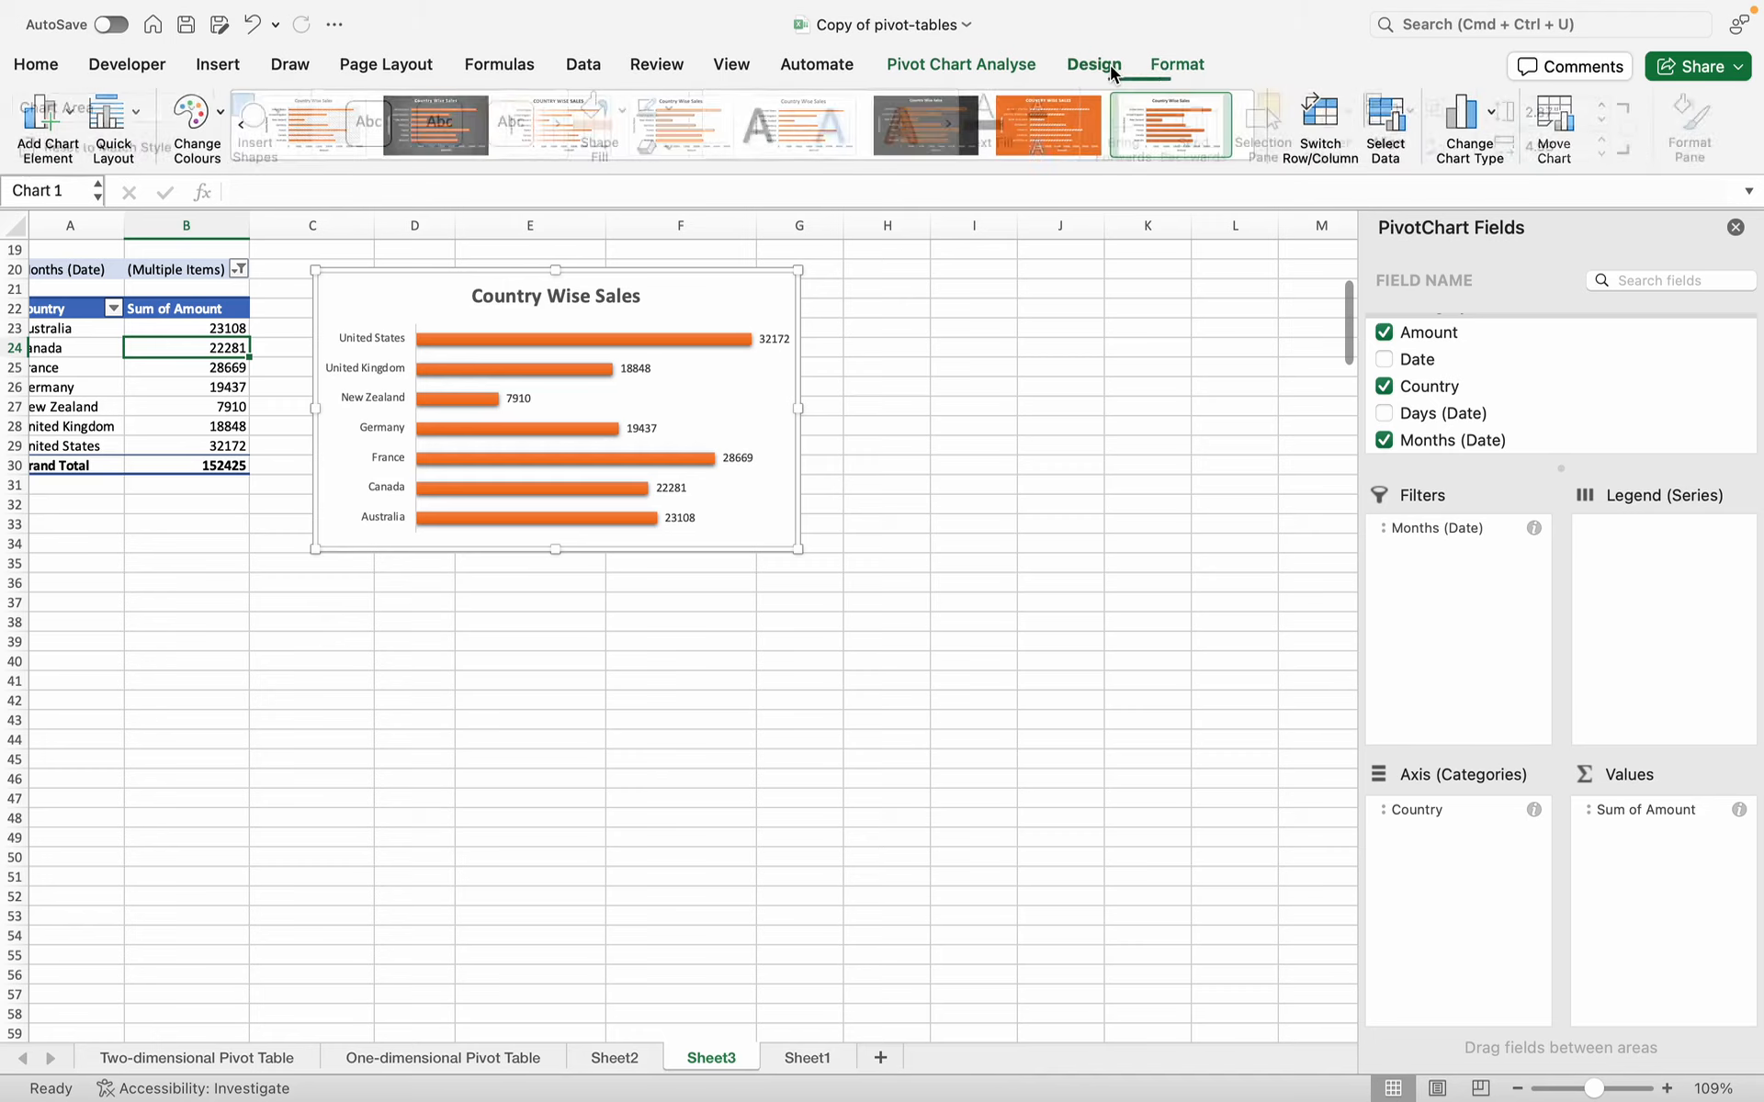
click(1165, 64)
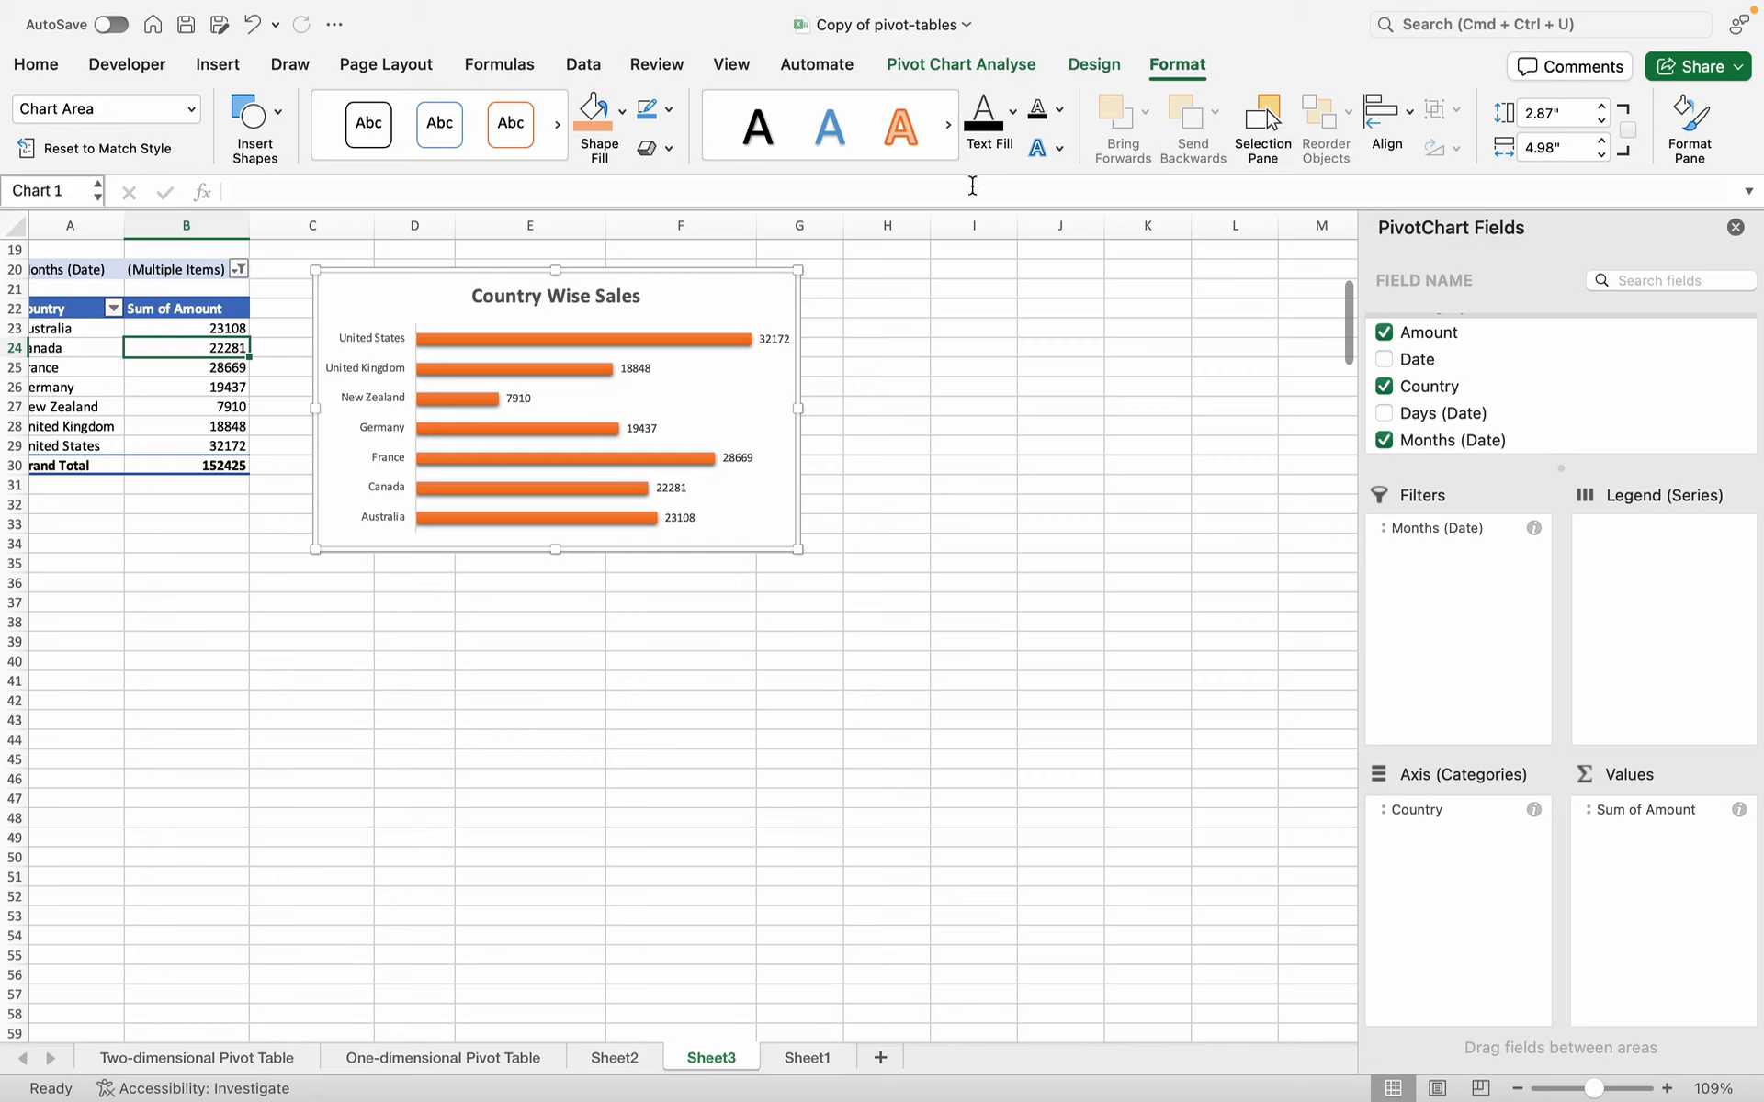
click(1097, 64)
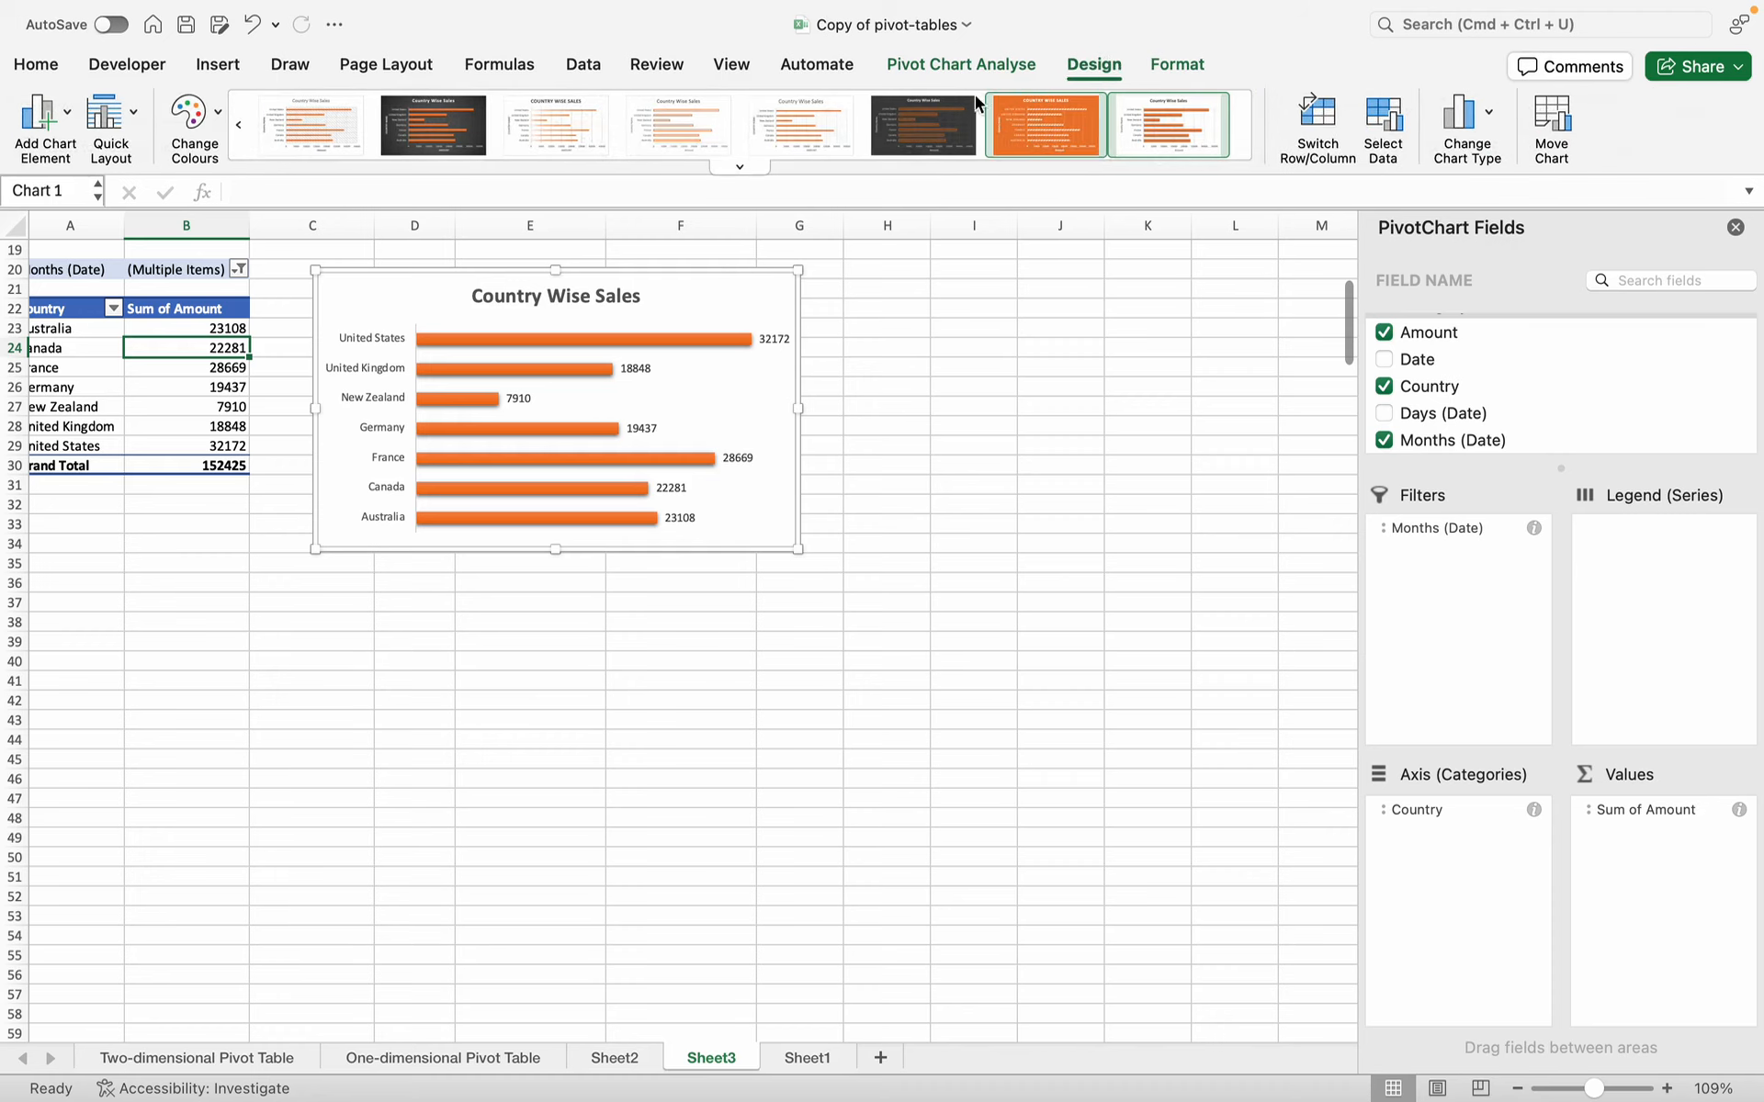
click(944, 67)
scroll(503, 361, up, 3)
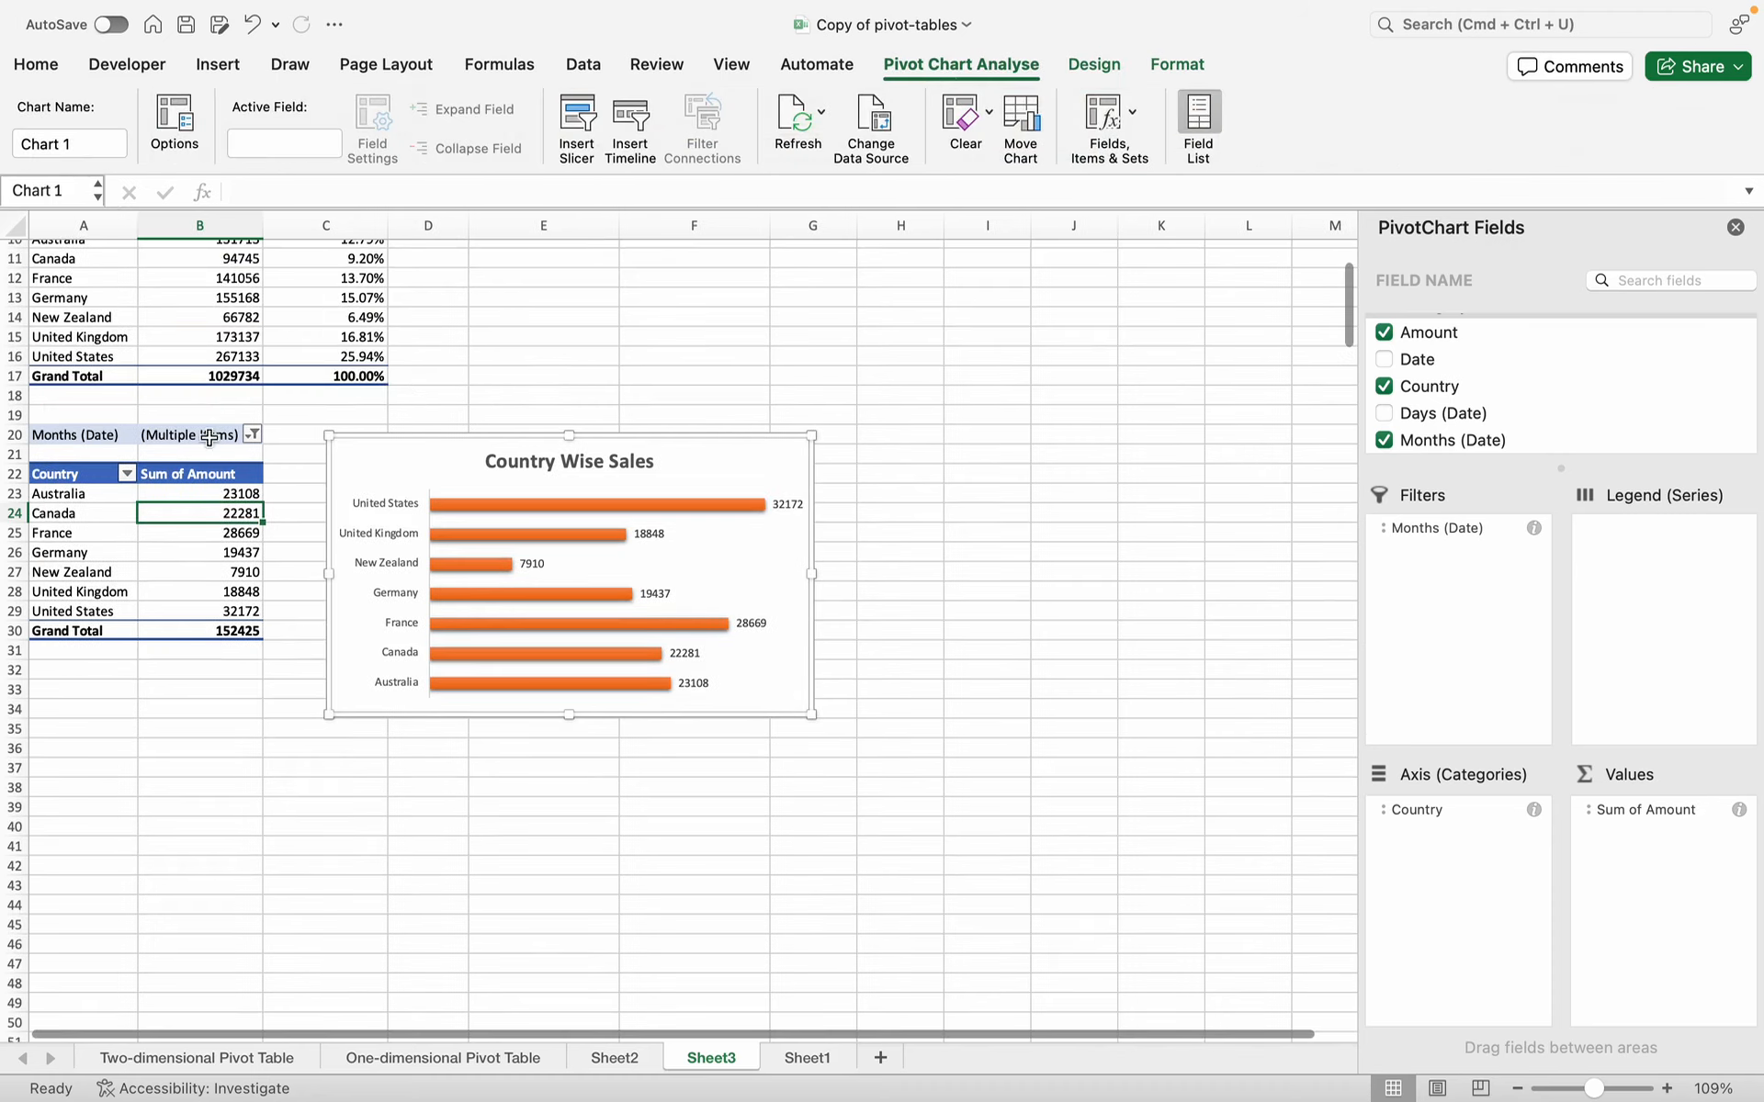
- Apply the Red-Yellow-Green colour scale to all cells showing "Sum of Amount" values for "Country" in the month-filtered pivot table
click(202, 564)
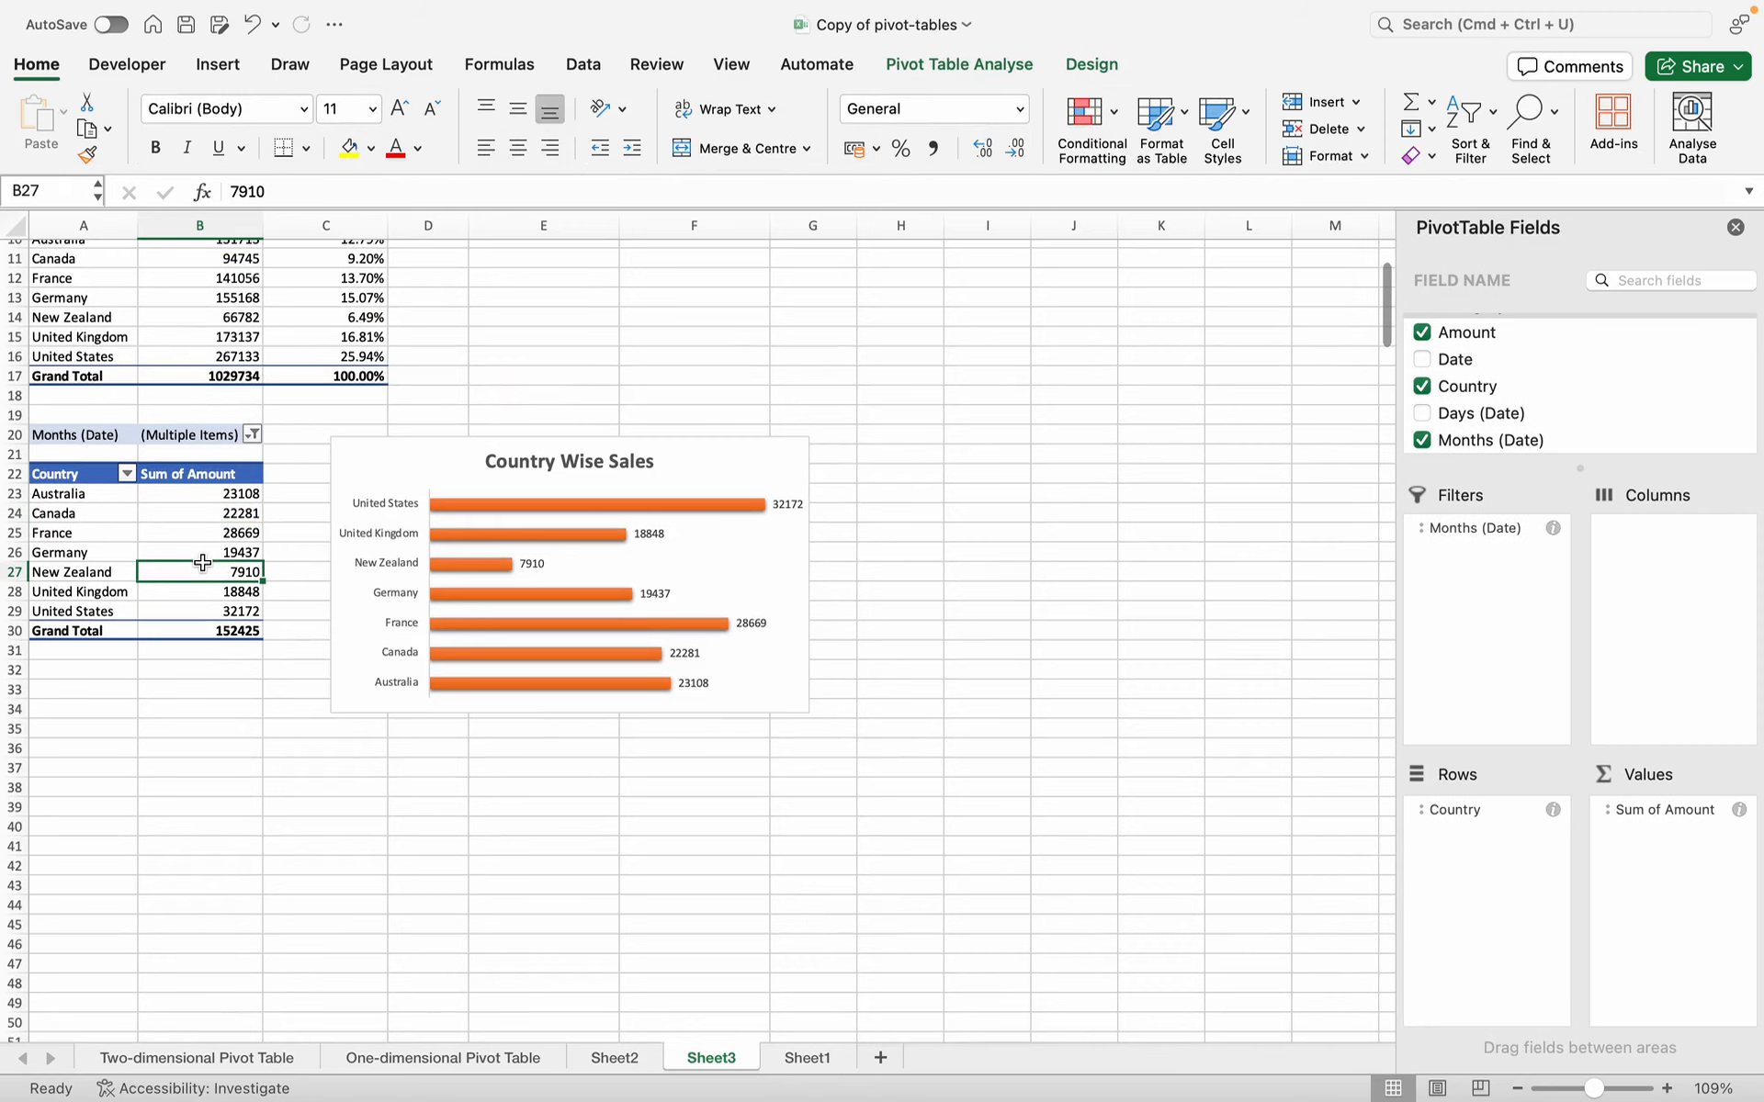
drag(92, 475, 232, 611)
click(188, 548)
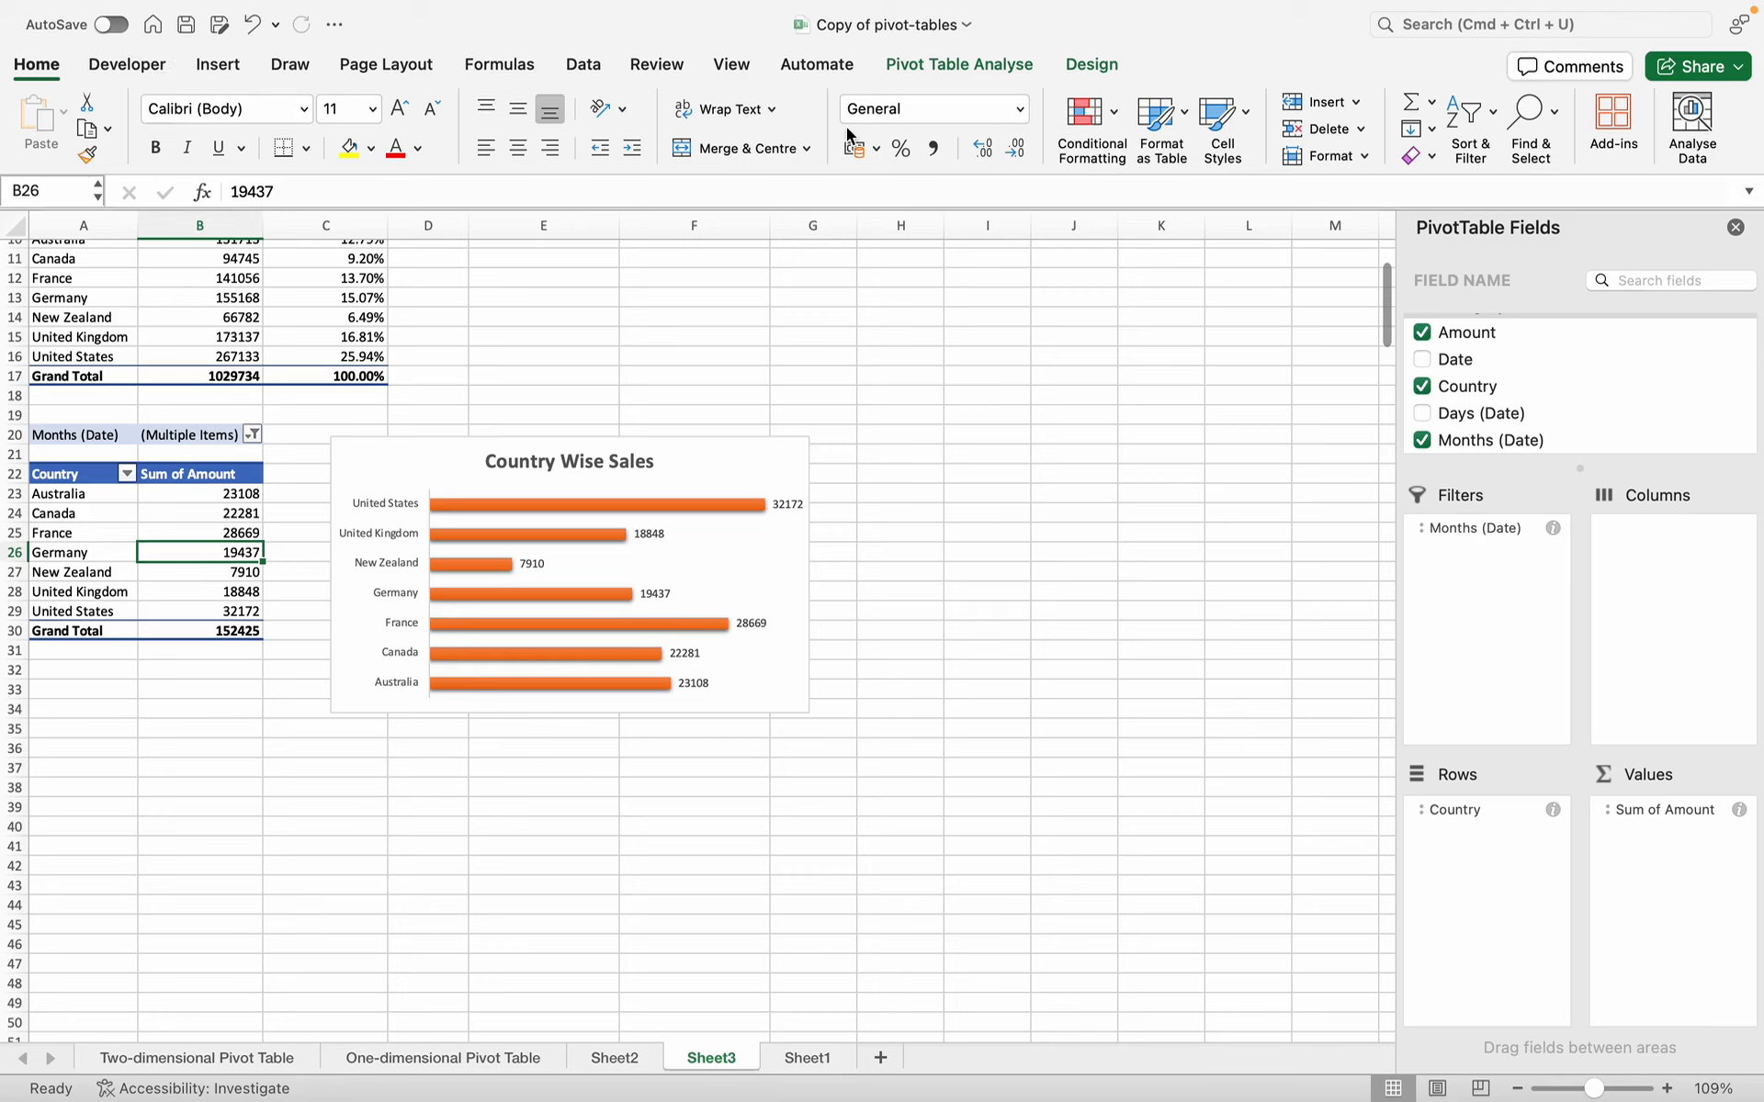
click(1095, 132)
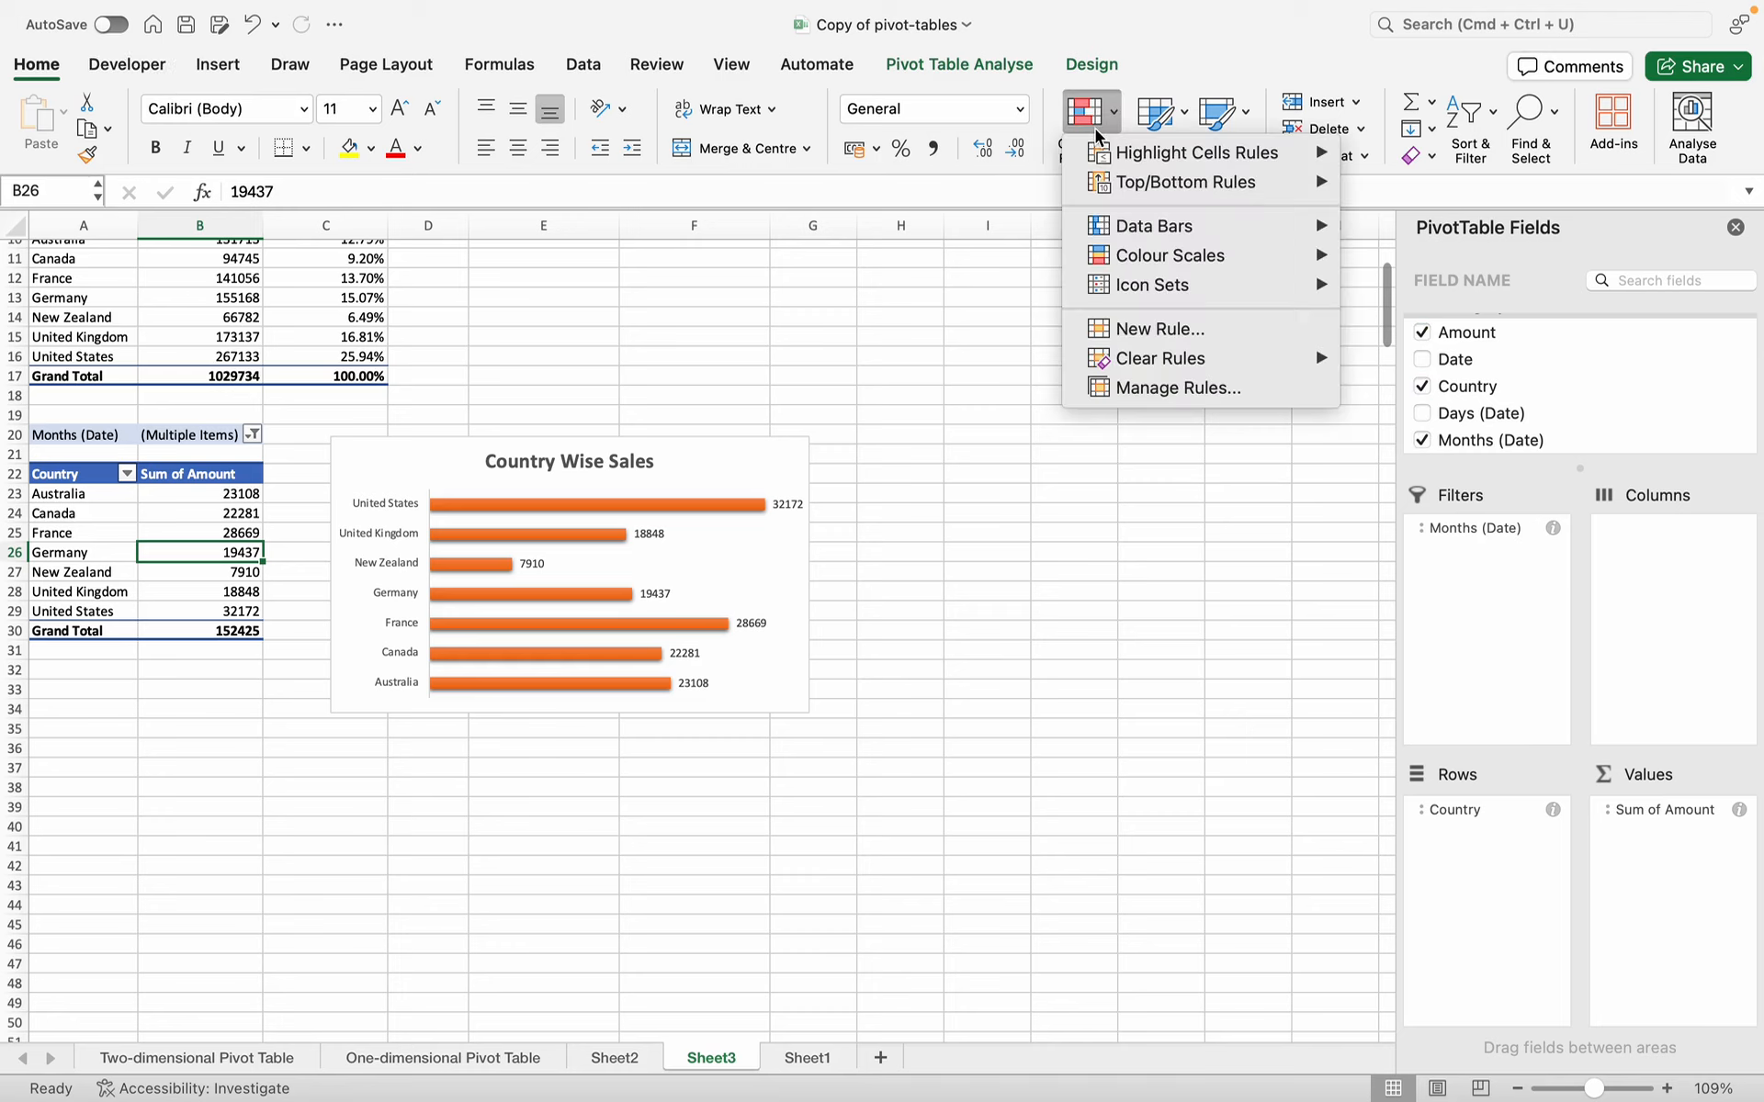
mouse_move(1133, 266)
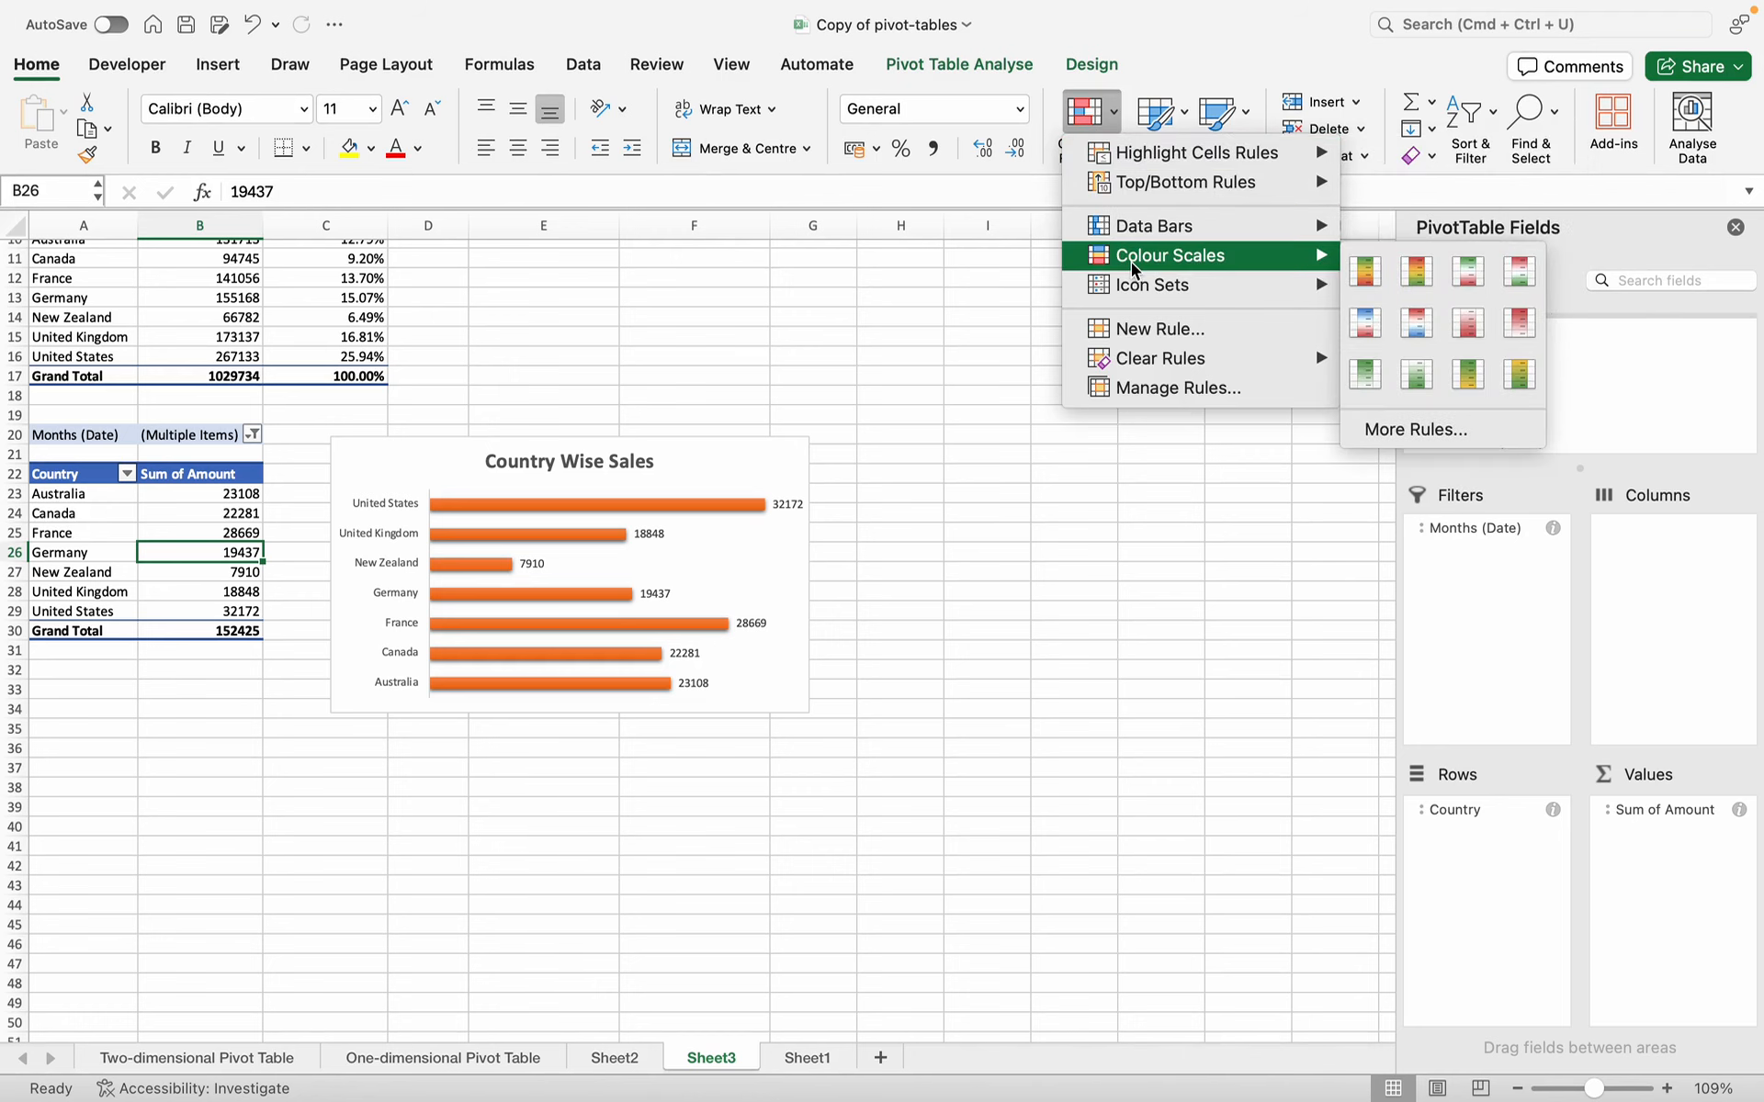
click(1416, 275)
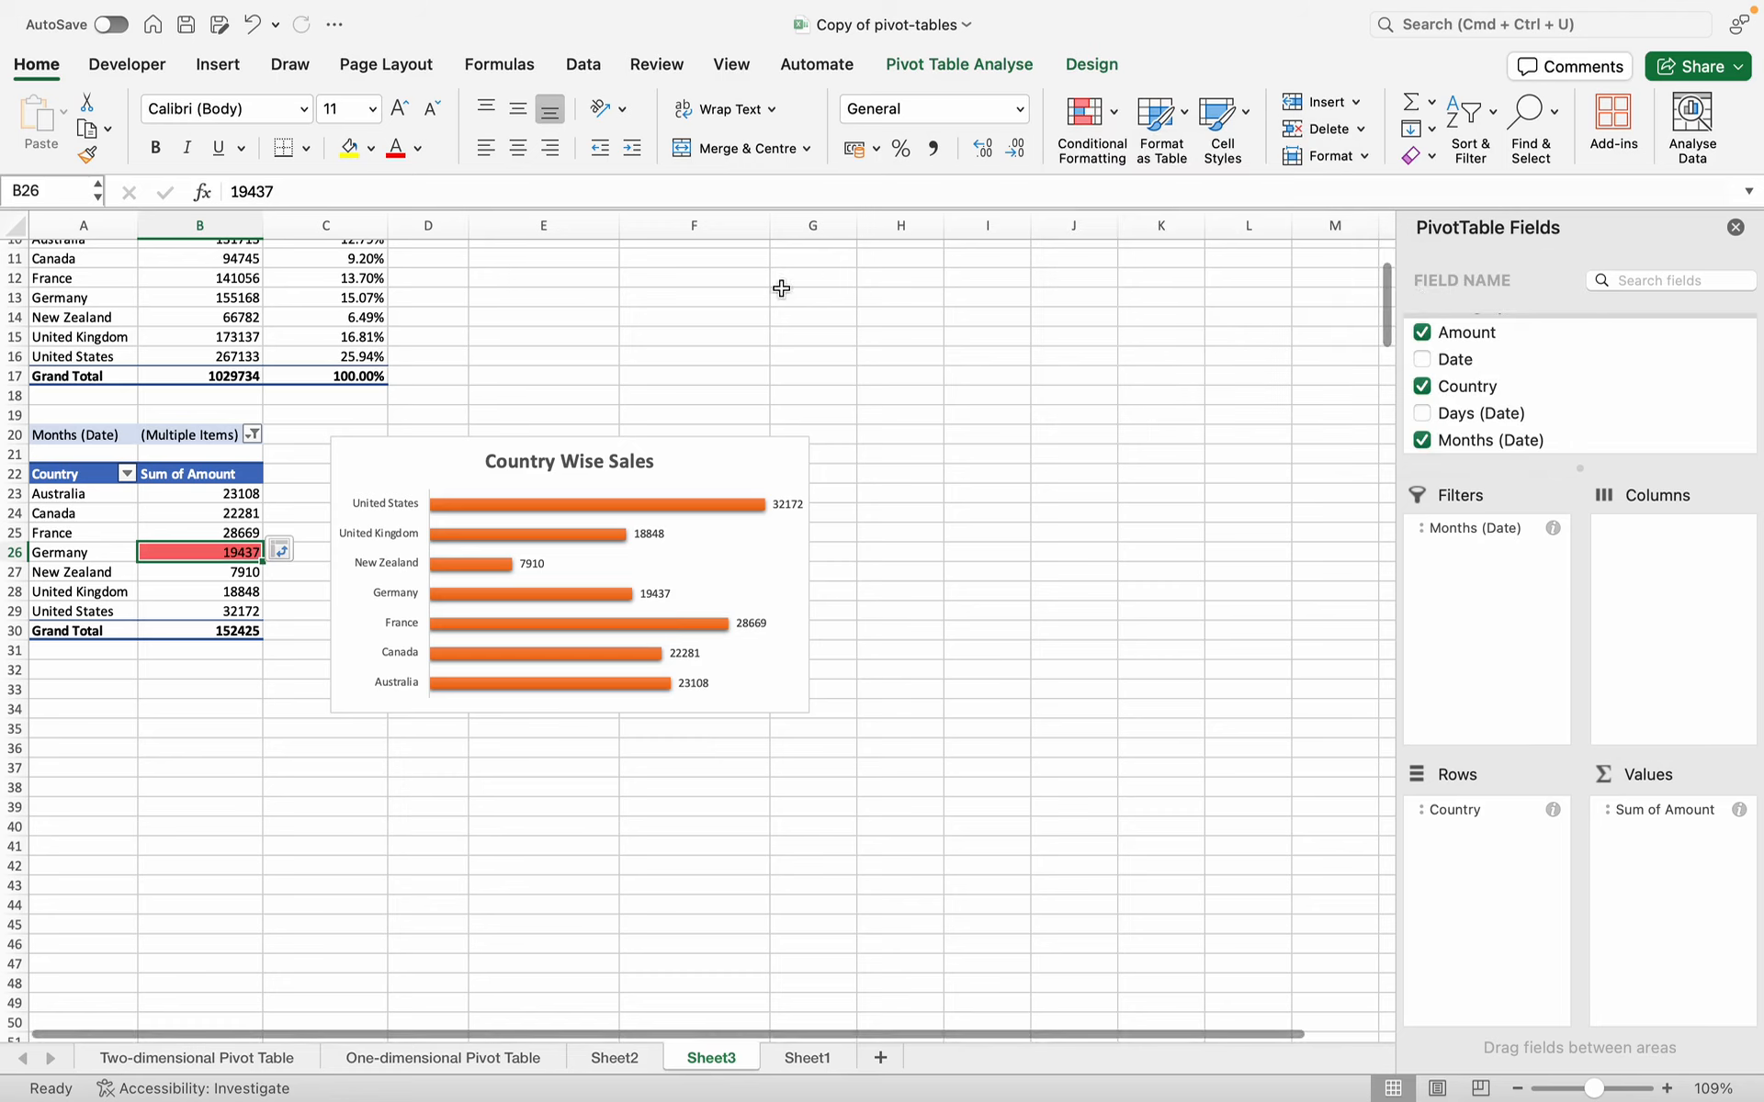
click(283, 551)
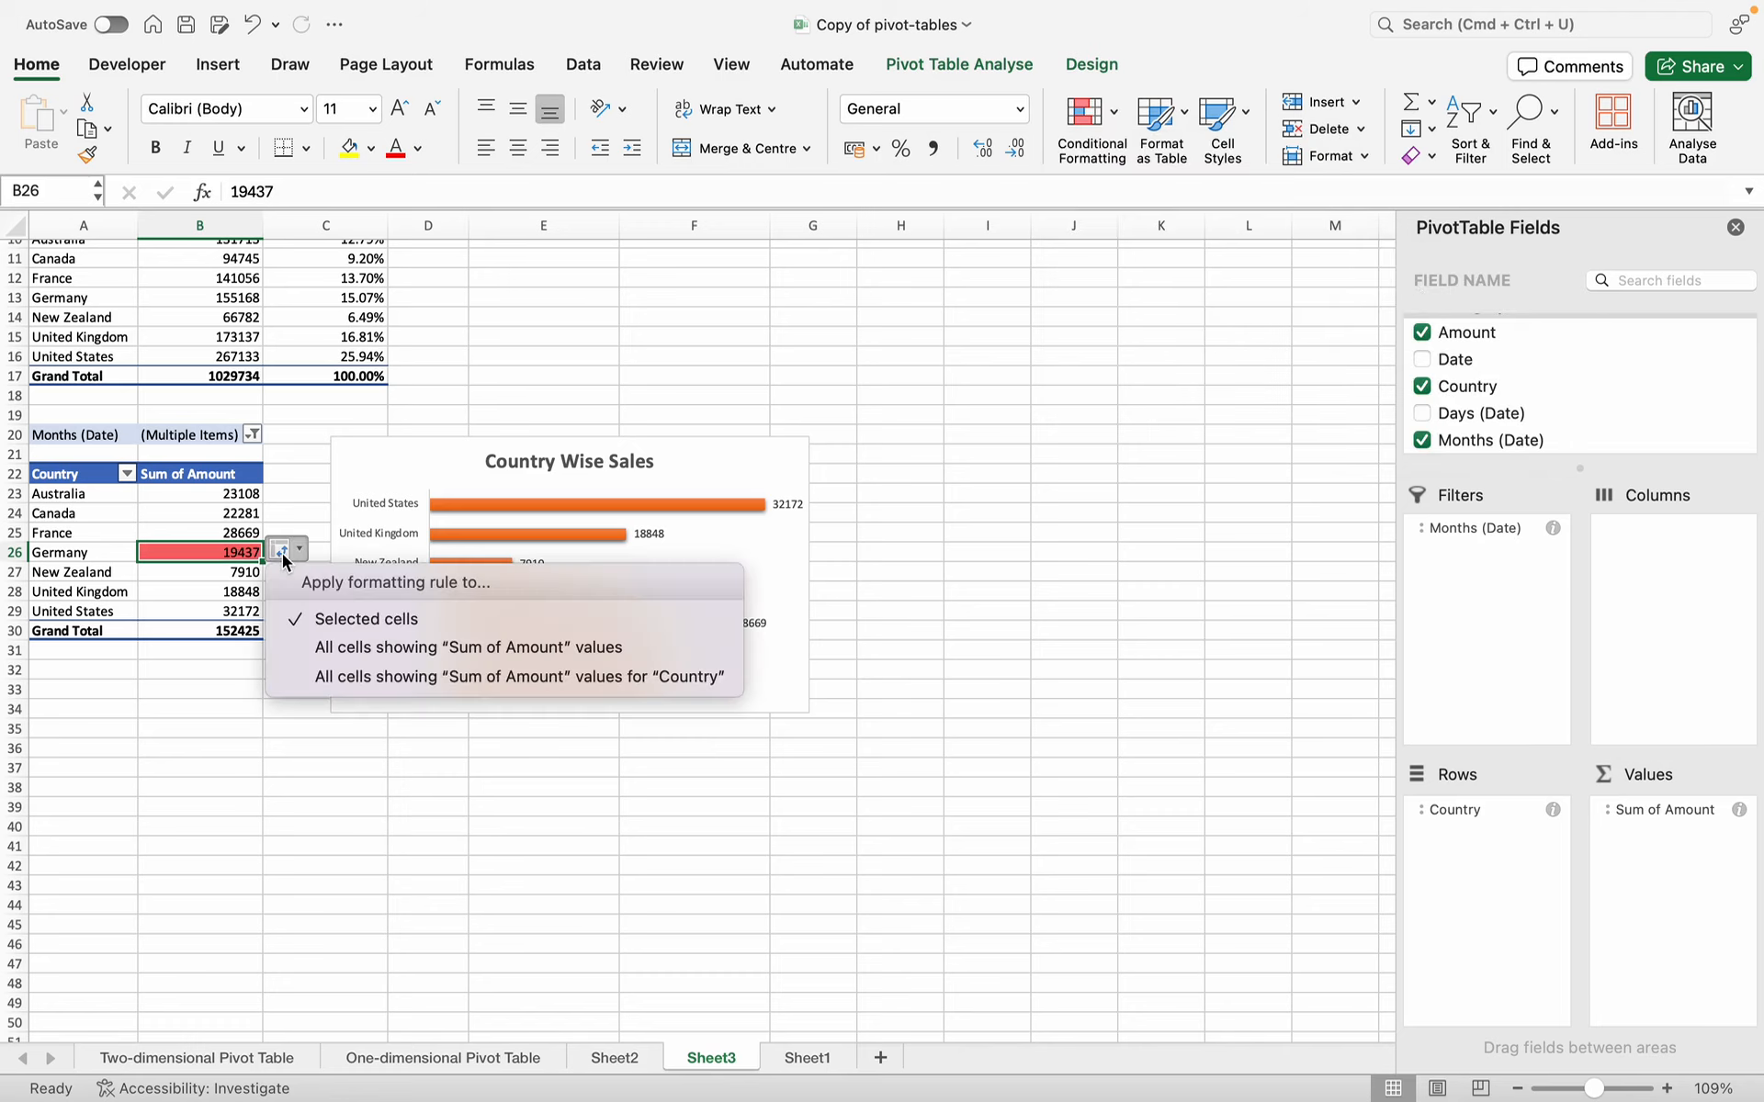
click(316, 677)
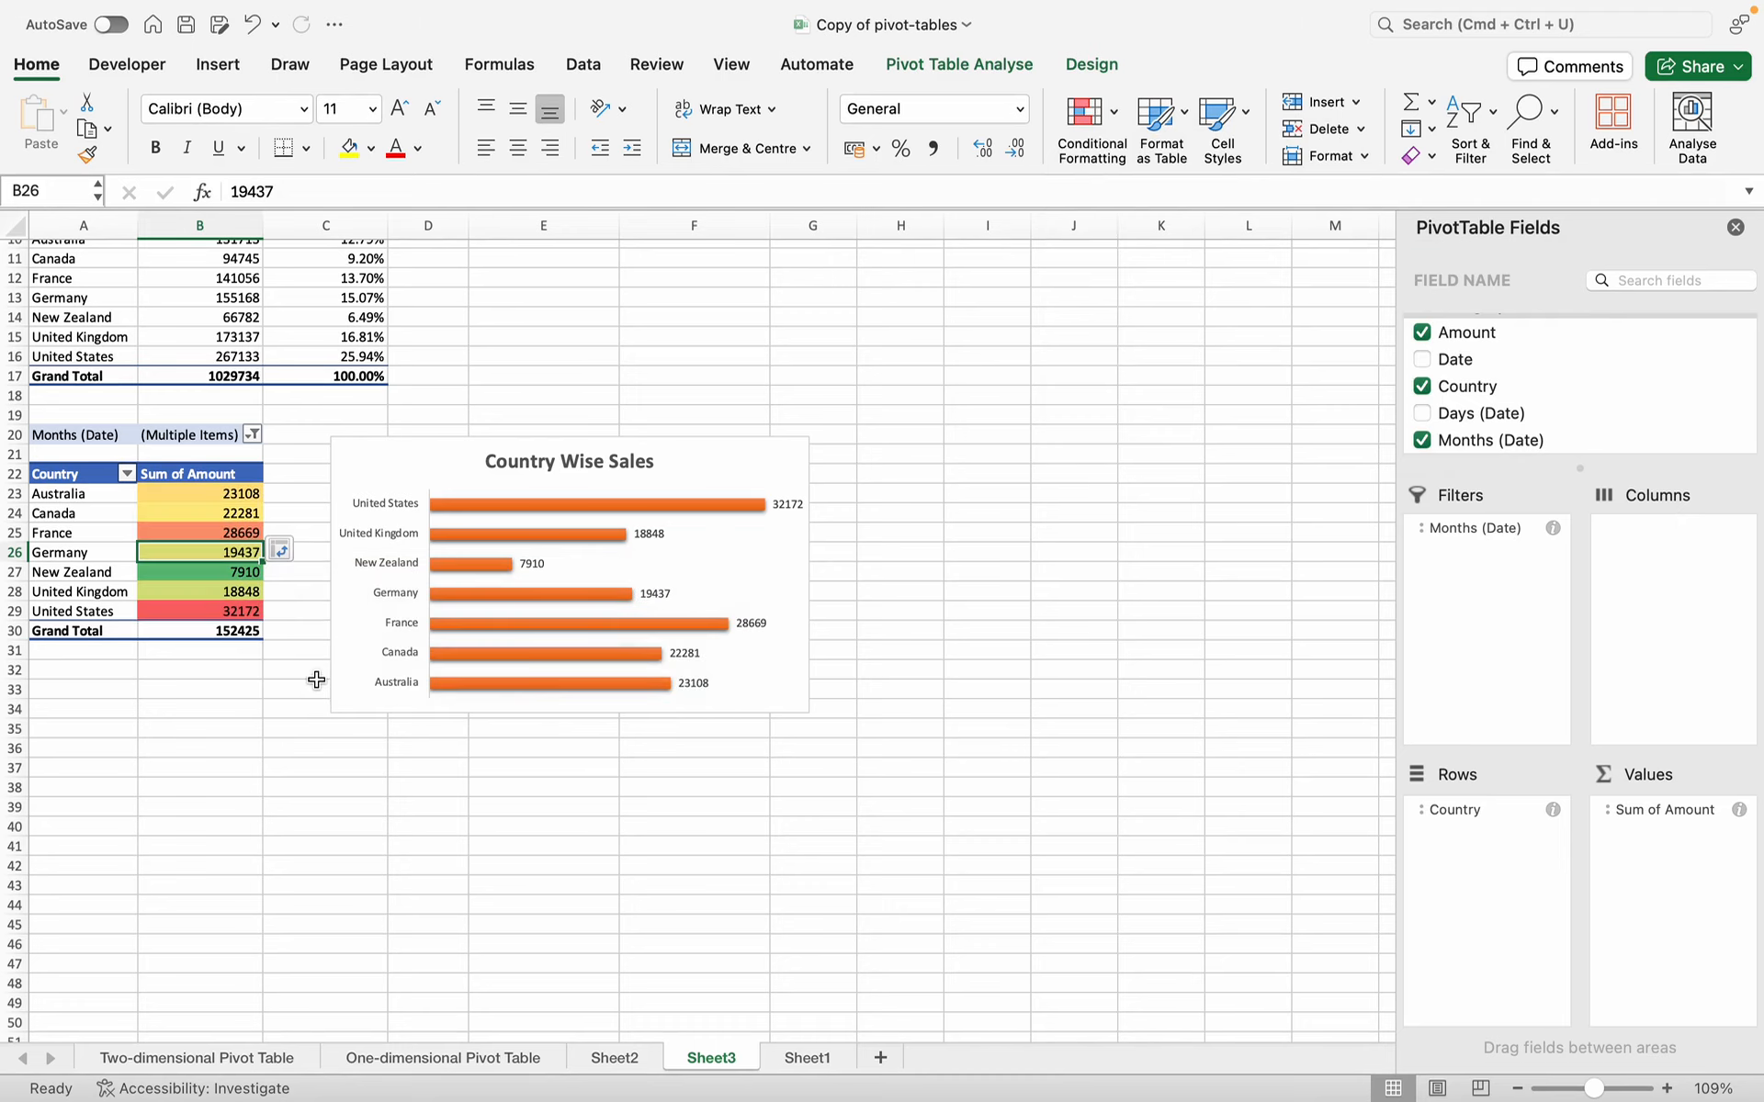
- Examine the colour-scaled country pivot table from row 22 to row 30 together with the Country Wise Sales chart
scroll(188, 497, up, 4)
scroll(188, 497, up, 5)
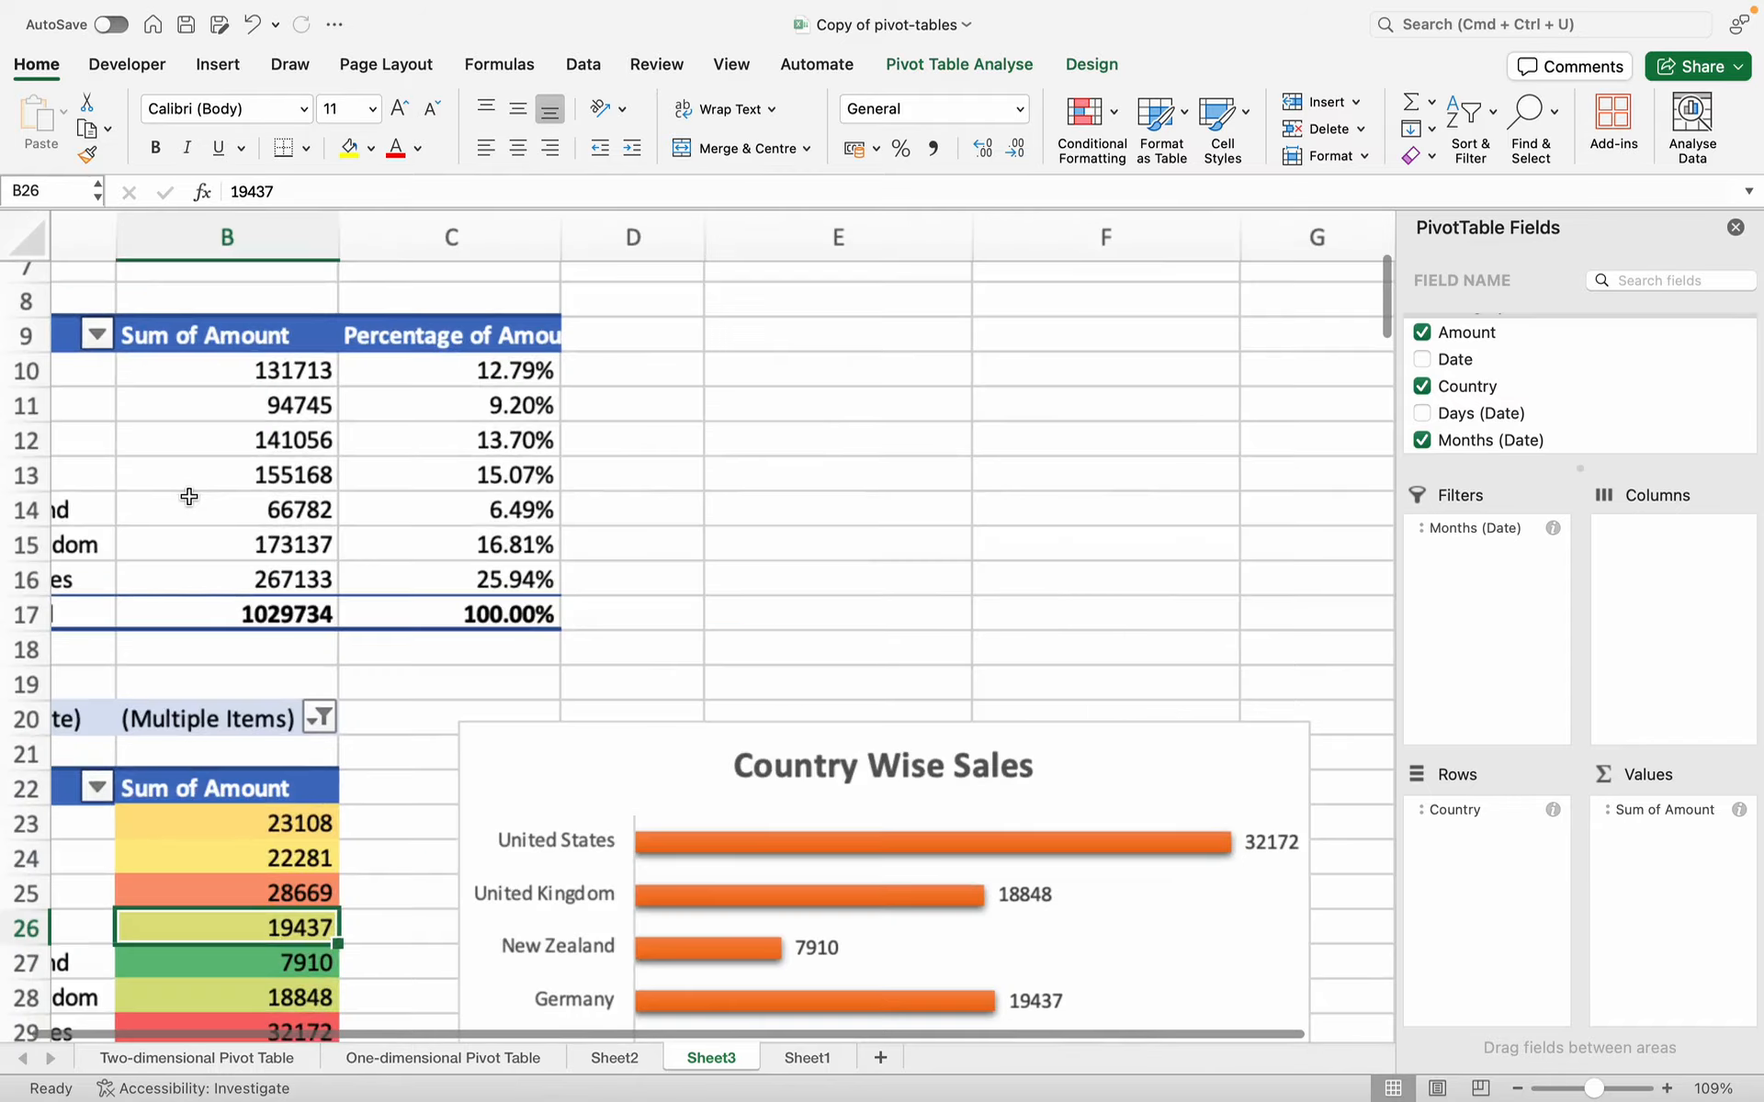
scroll(188, 497, down, 5)
scroll(188, 497, left, 2)
drag(114, 368, 390, 646)
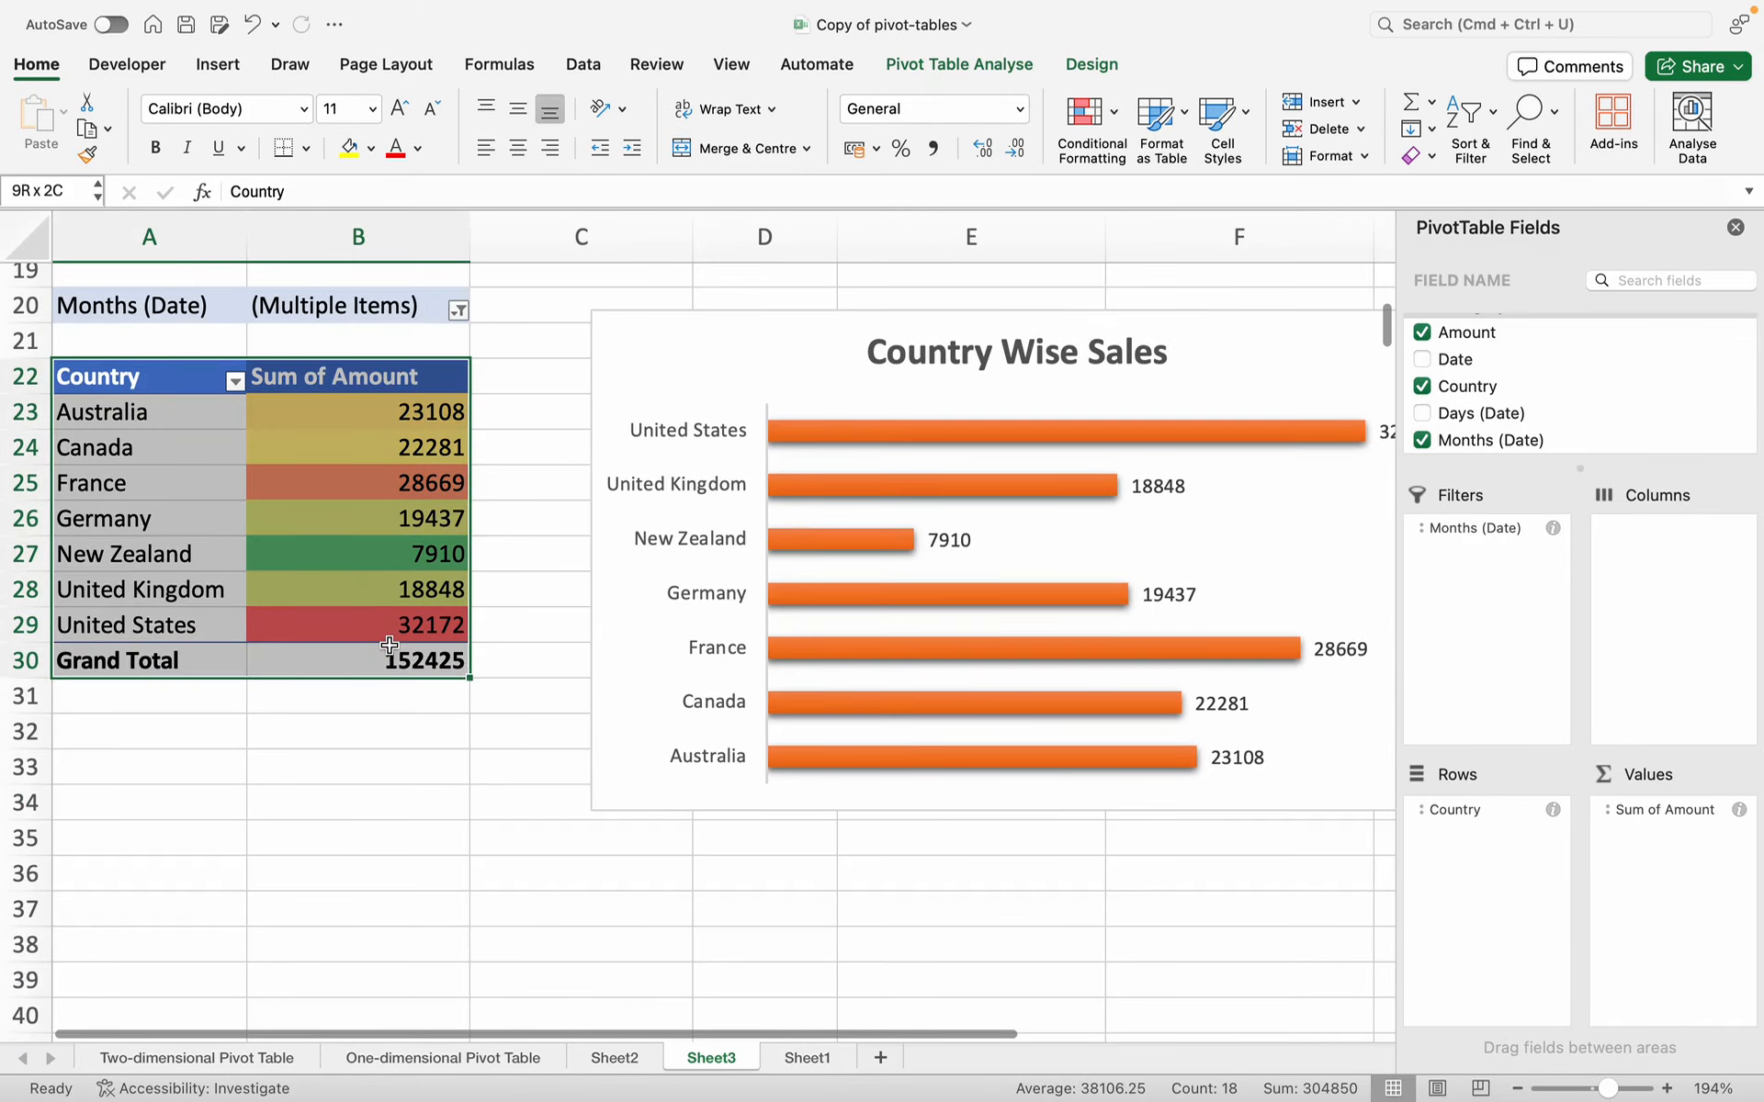
scroll(390, 645, down, 5)
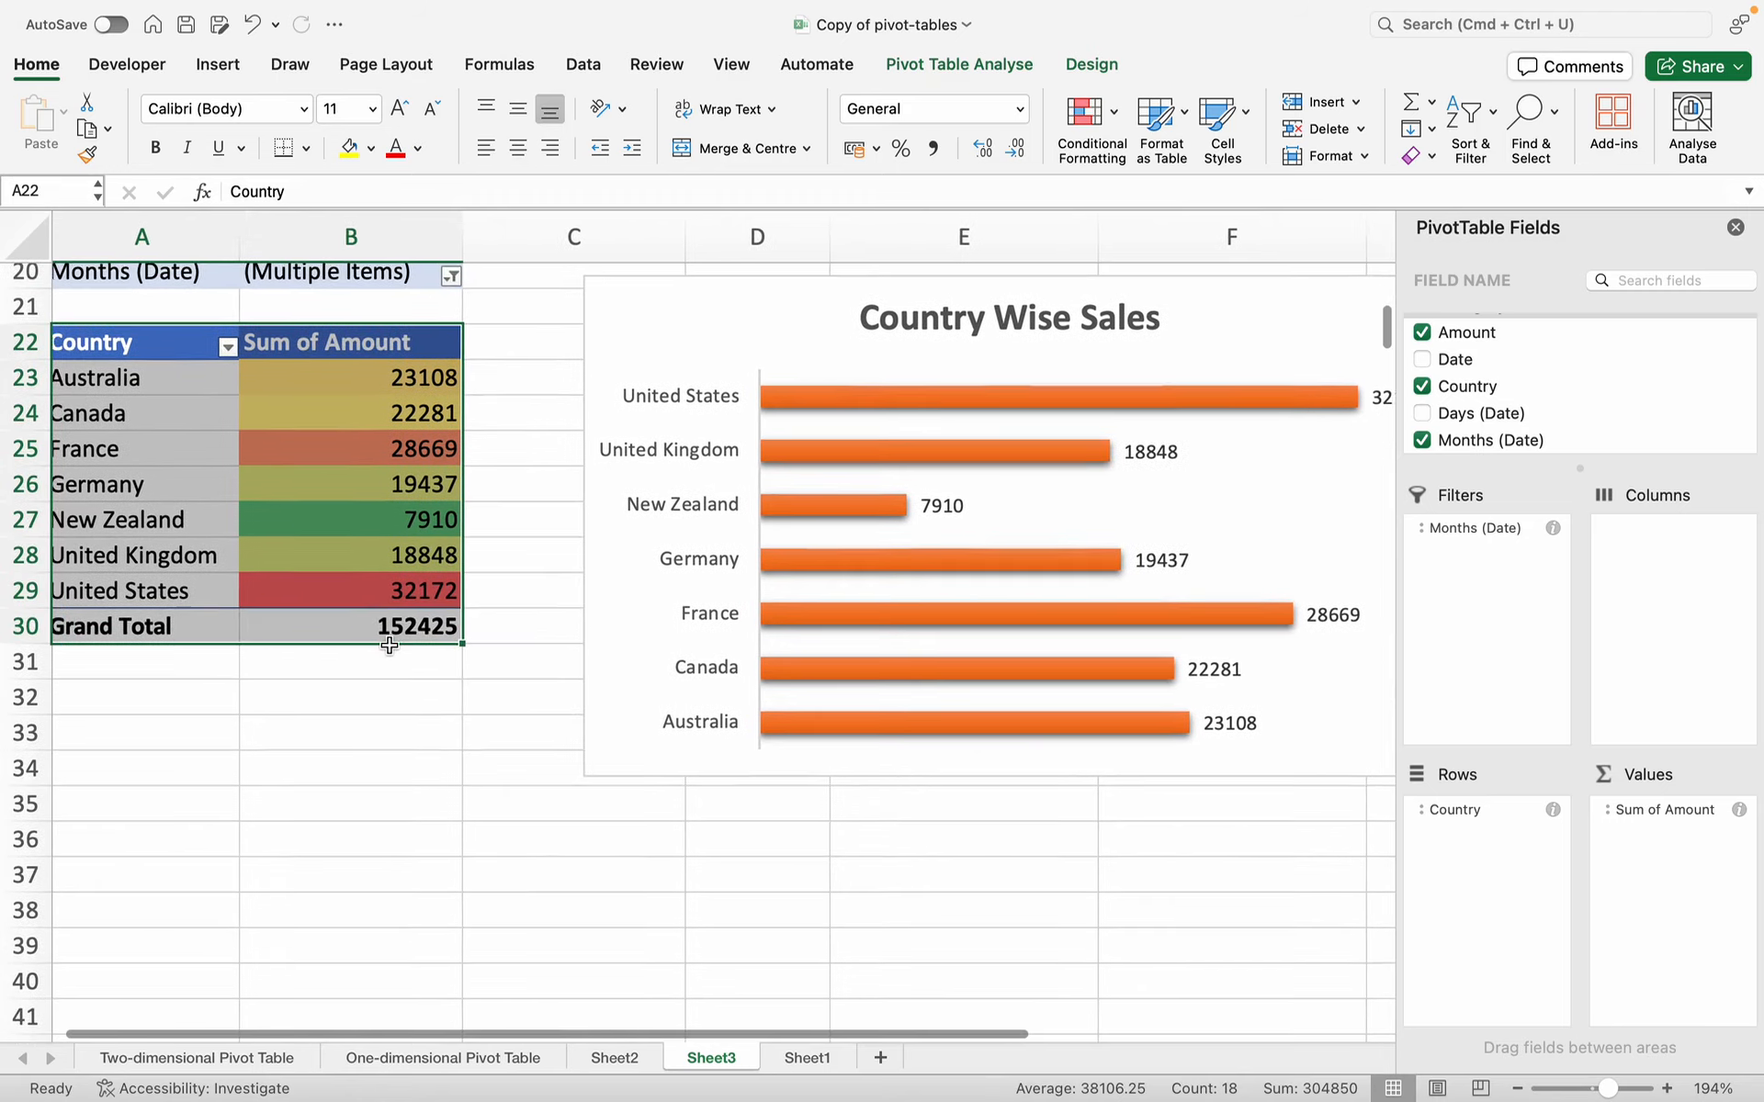
scroll(390, 645, down, 2)
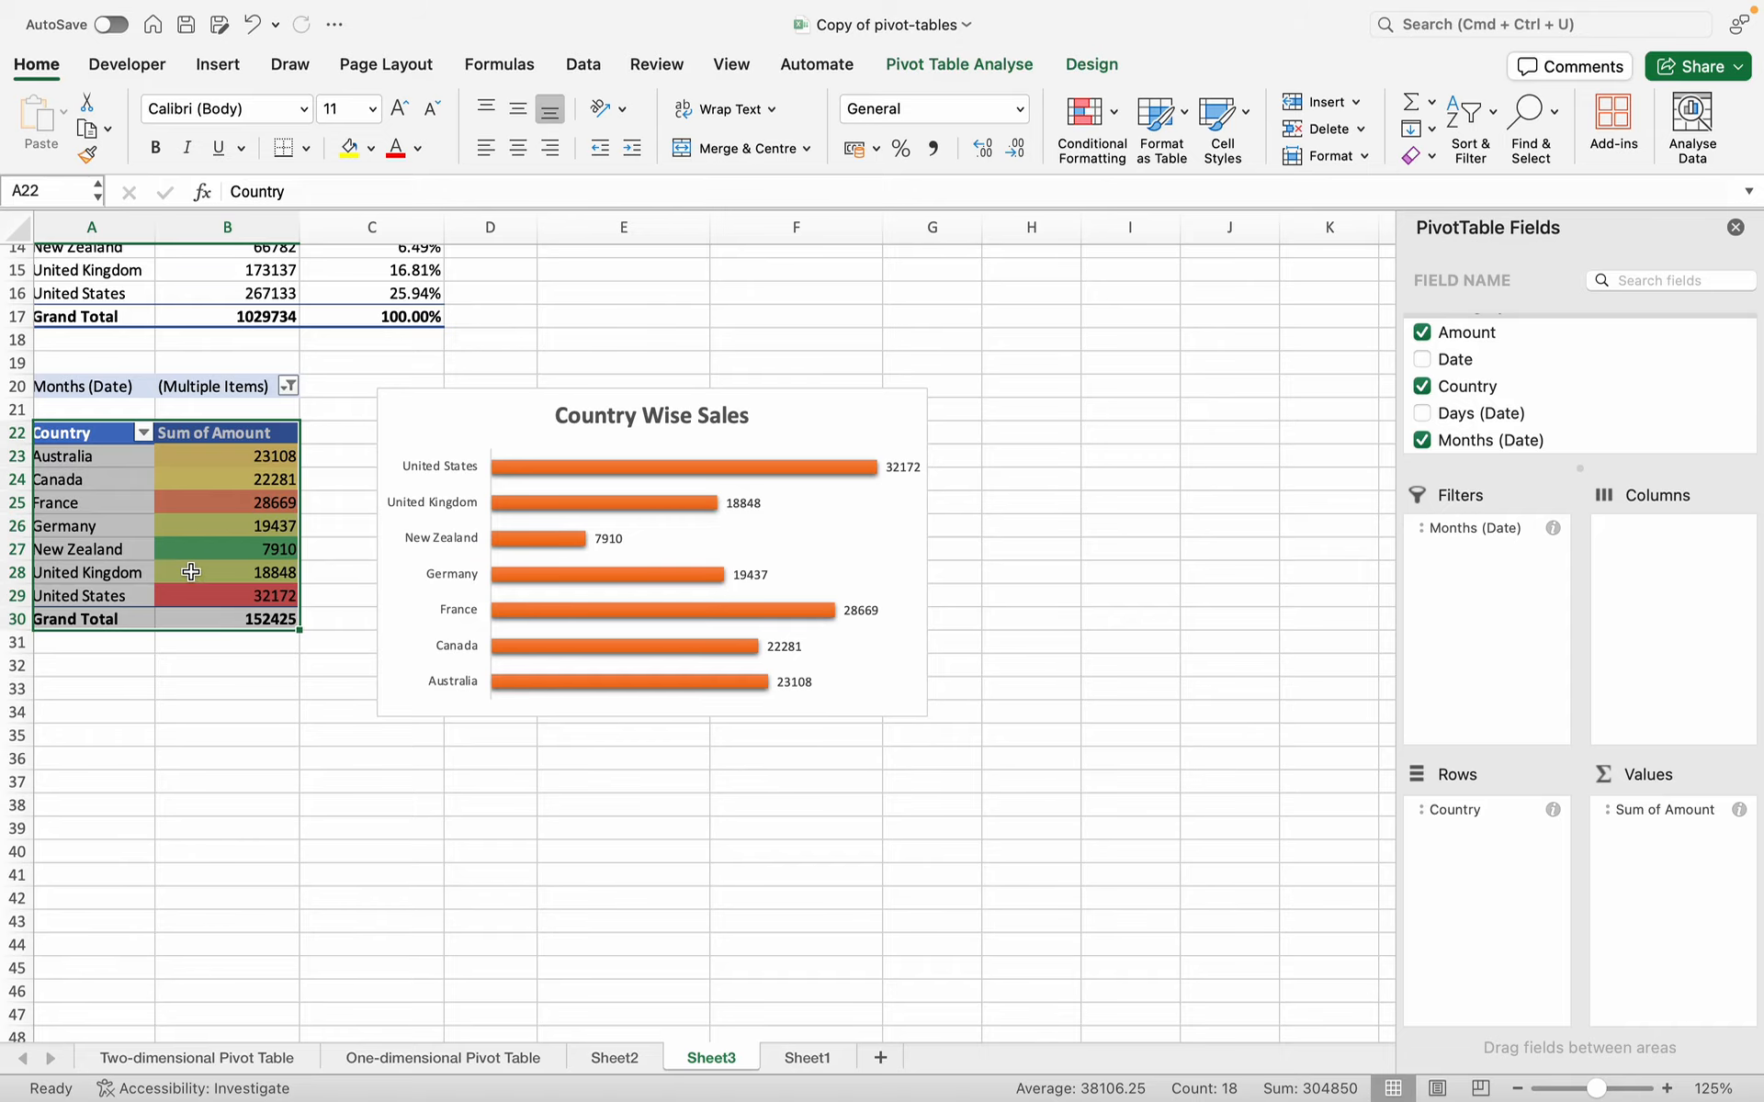
scroll(191, 573, up, 5)
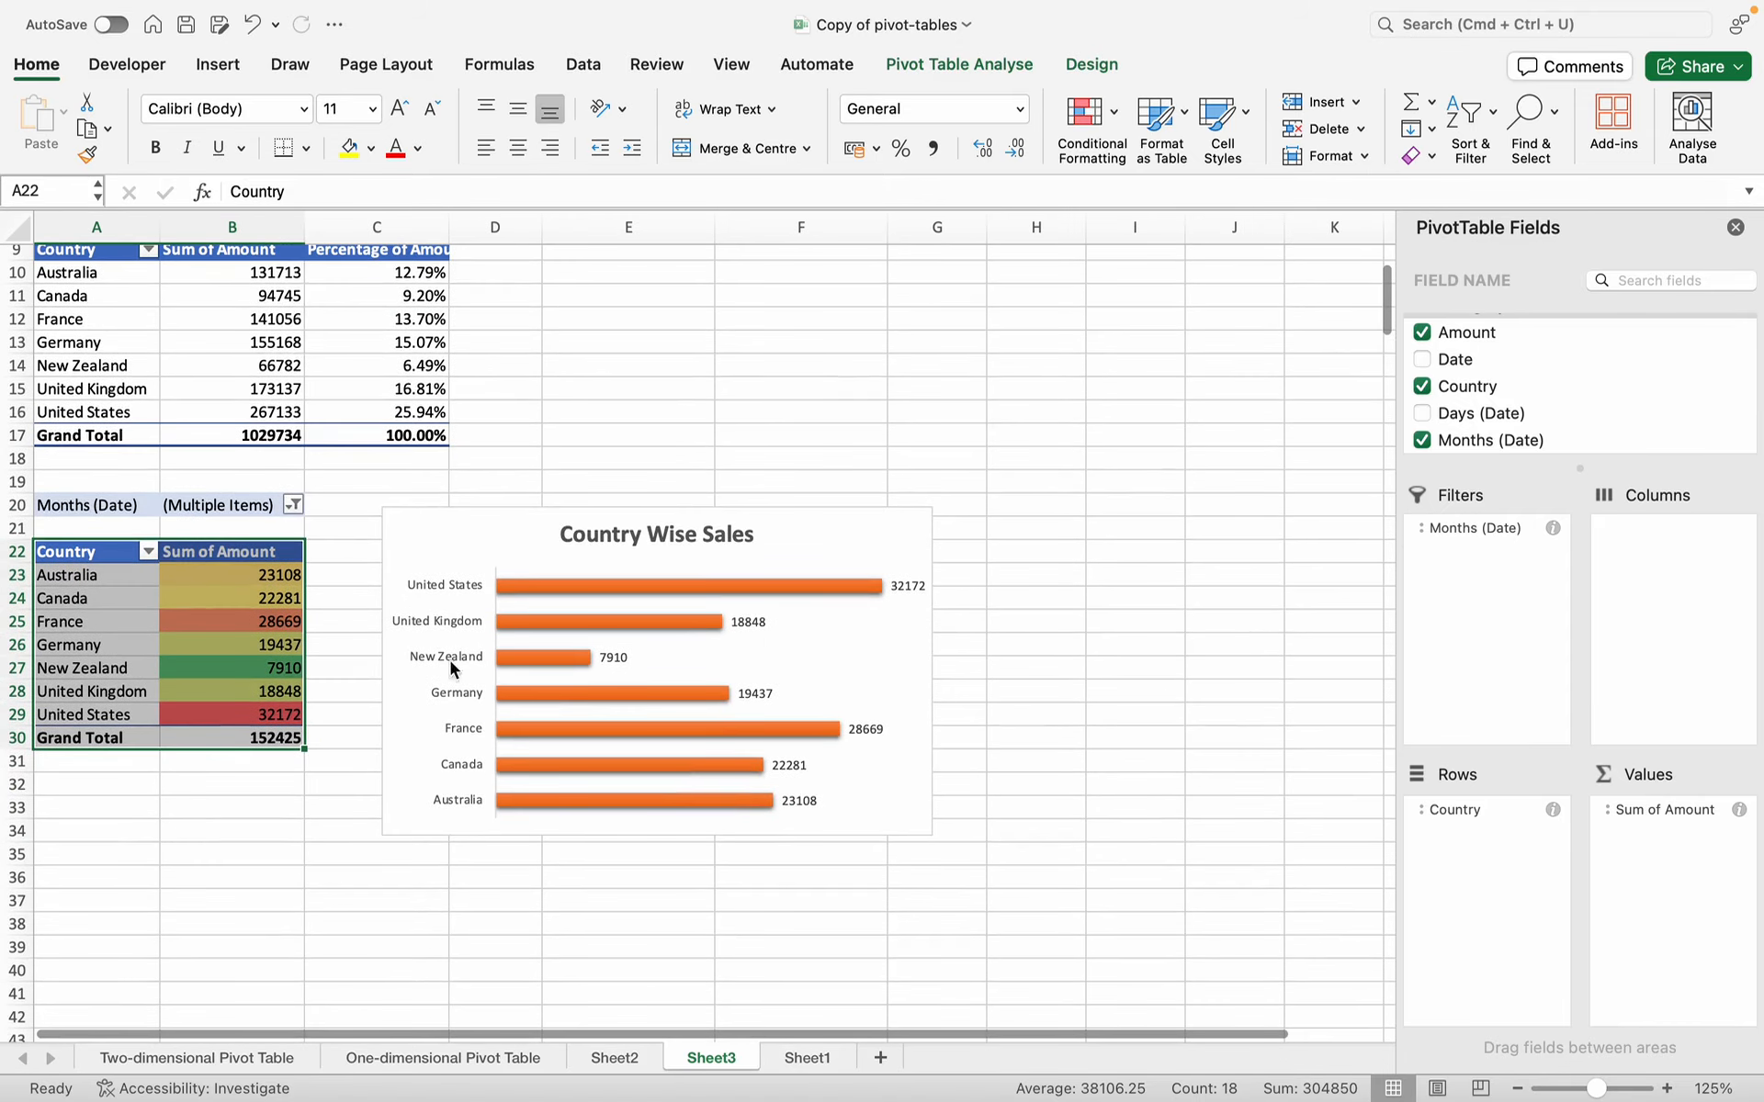
- Move the Country Wise Sales chart slightly up and to the right so its upper edge sits near row 19
drag(879, 542, 893, 512)
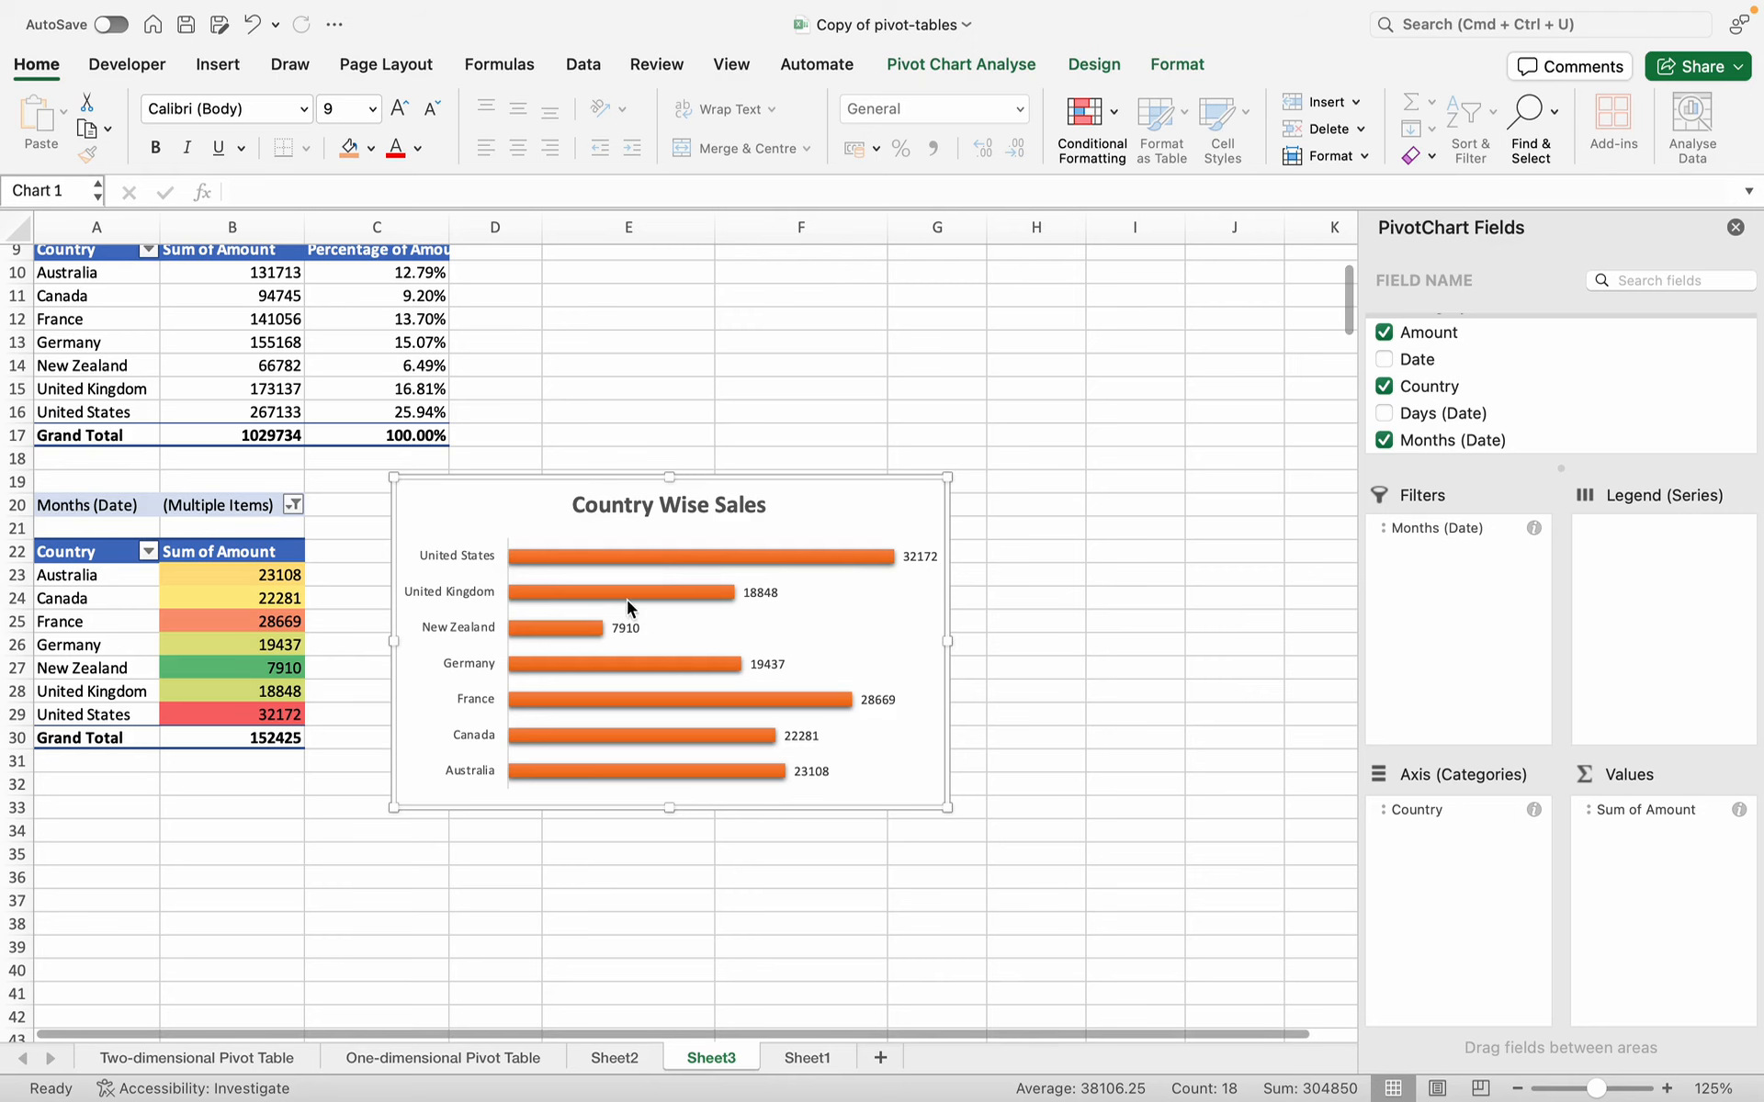
click(229, 858)
scroll(229, 858, down, 3)
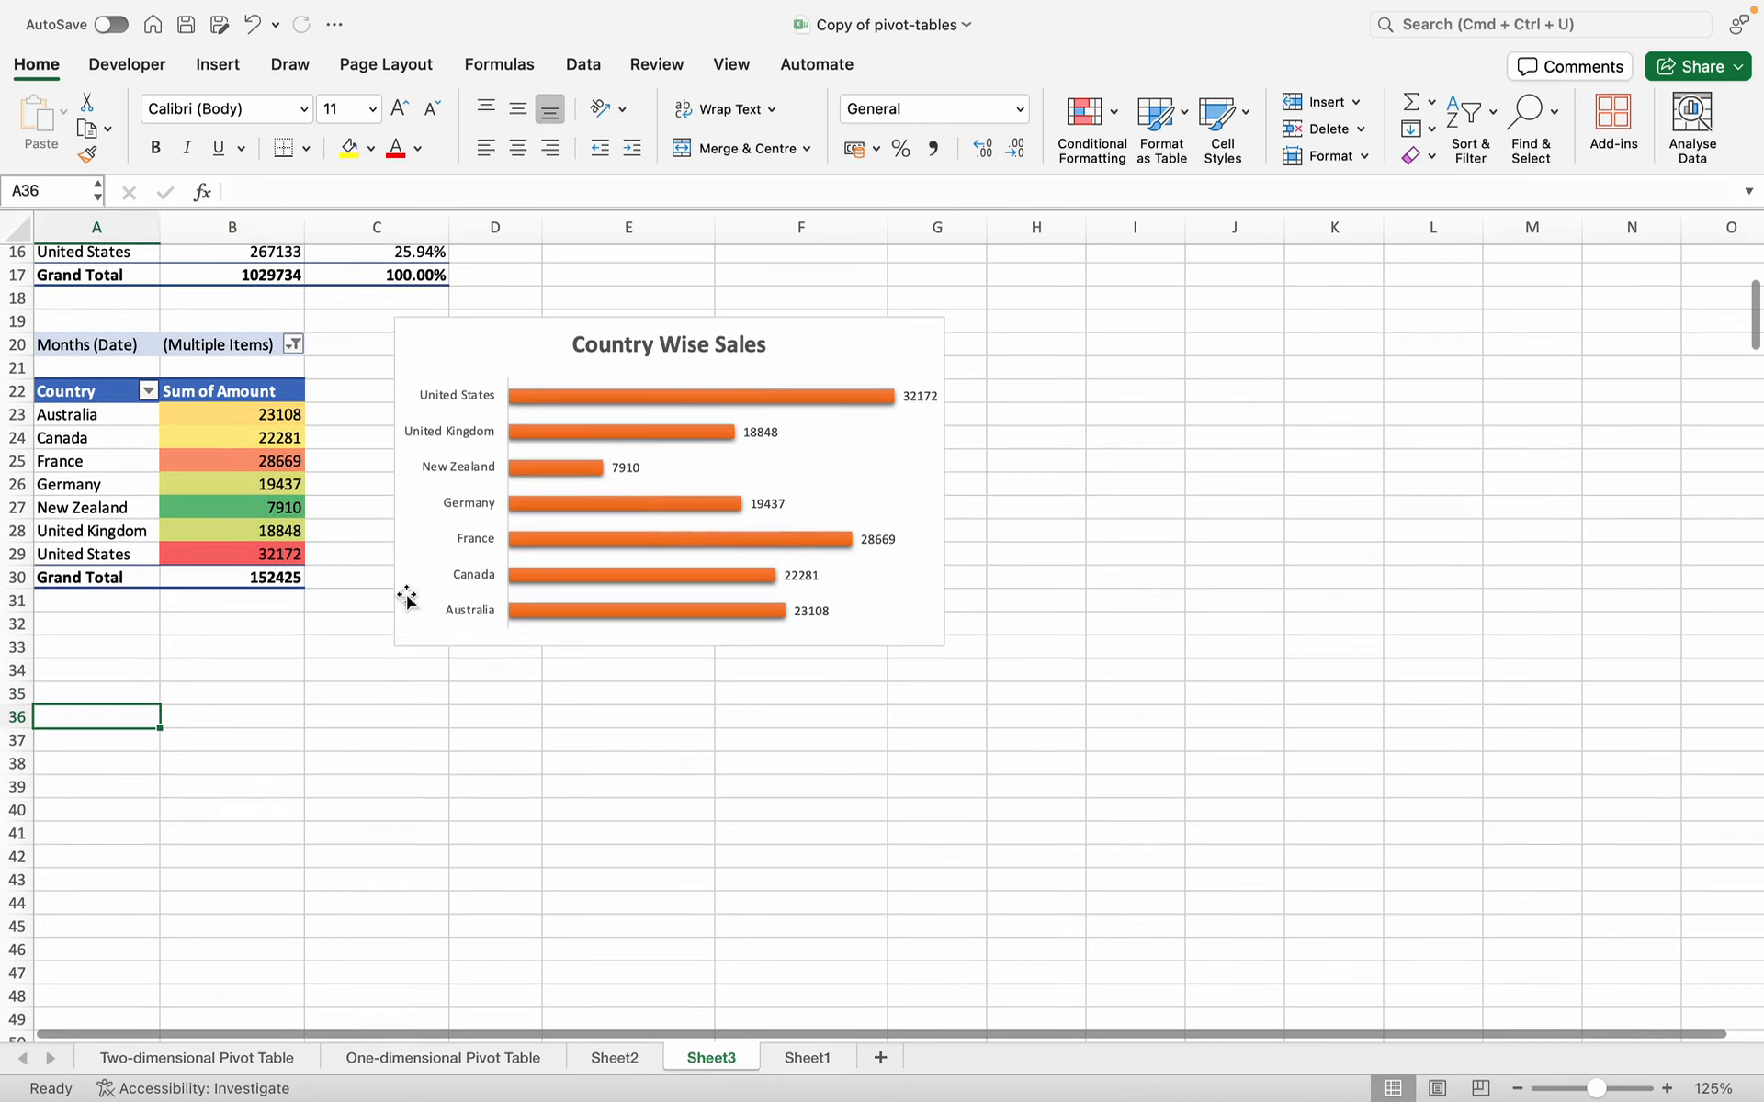
- Copy the country pivot table with the percentage column, A9:C17, and paste it at A37 below the filtered table
scroll(91, 377, up, 4)
drag(89, 367, 409, 538)
key(super+c)
scroll(409, 537, down, 4)
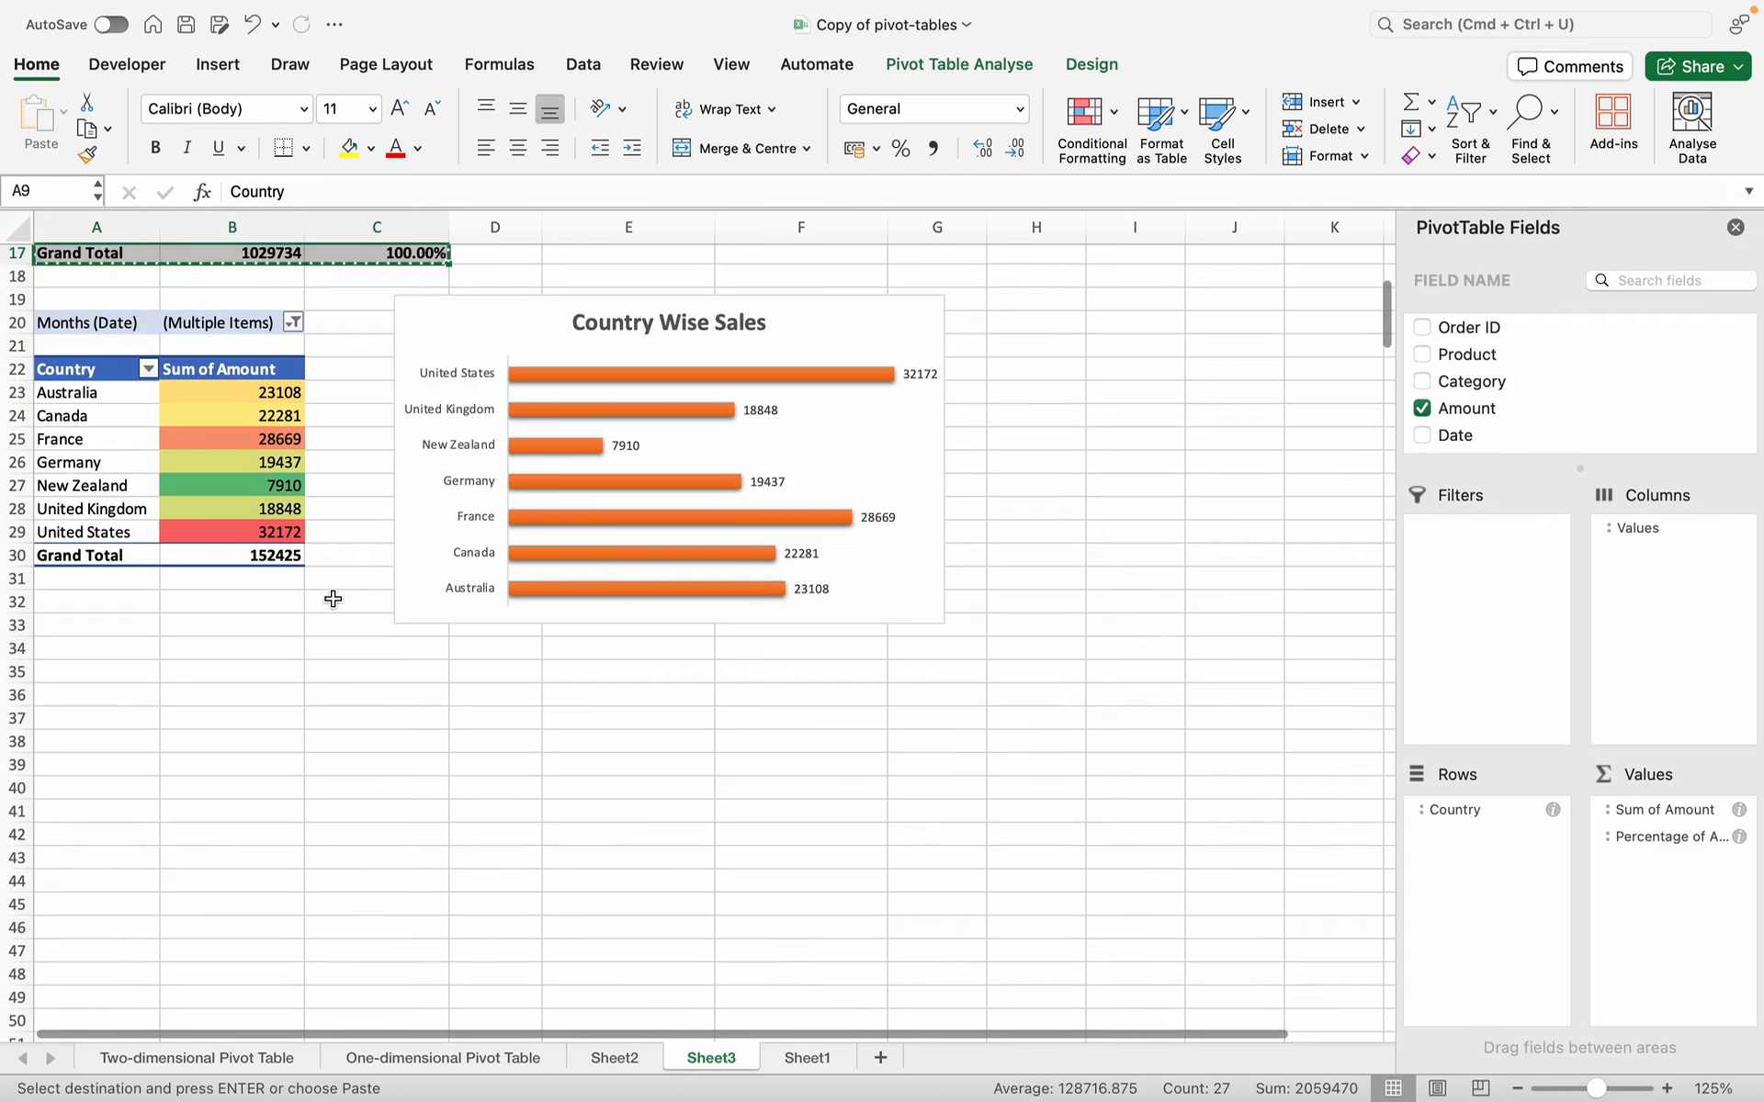
click(126, 717)
key(super+v)
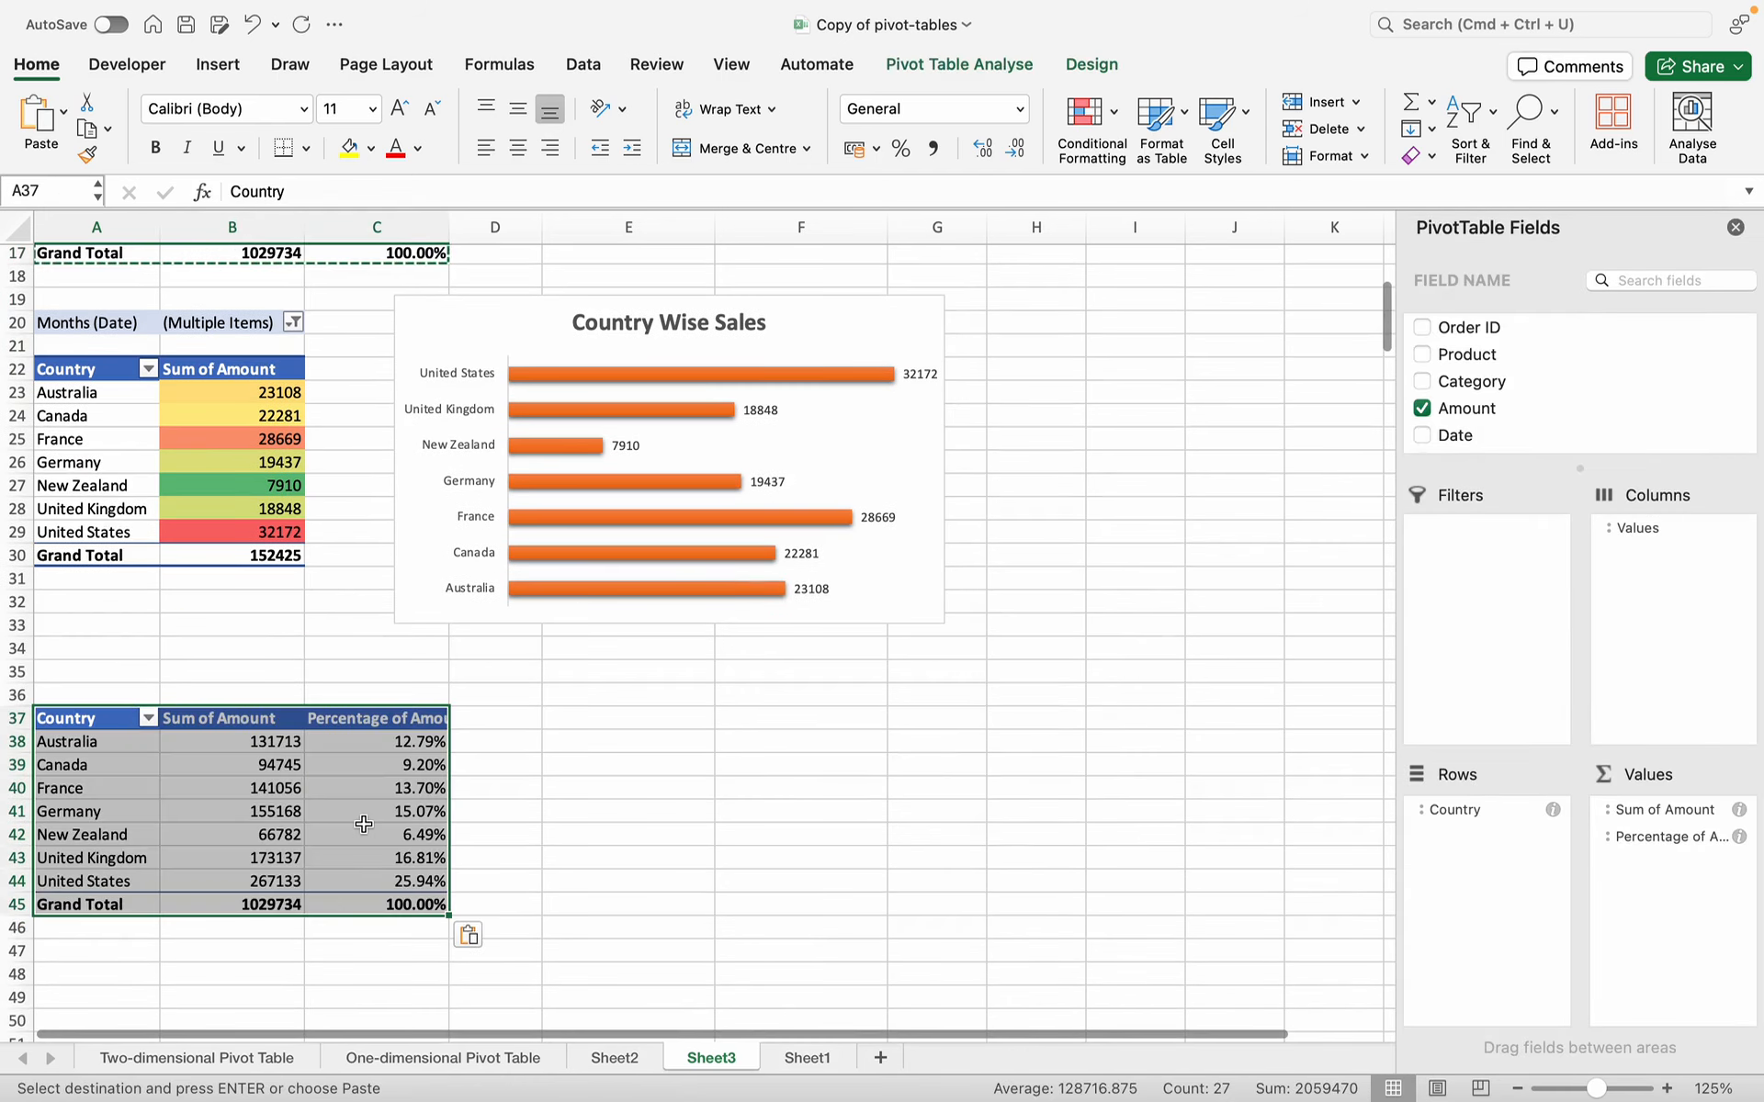
- Remove the percentage field from the copied pivot table's values and replace Country with Months (Date) as its row field
drag(322, 721, 390, 910)
drag(1633, 840, 1454, 421)
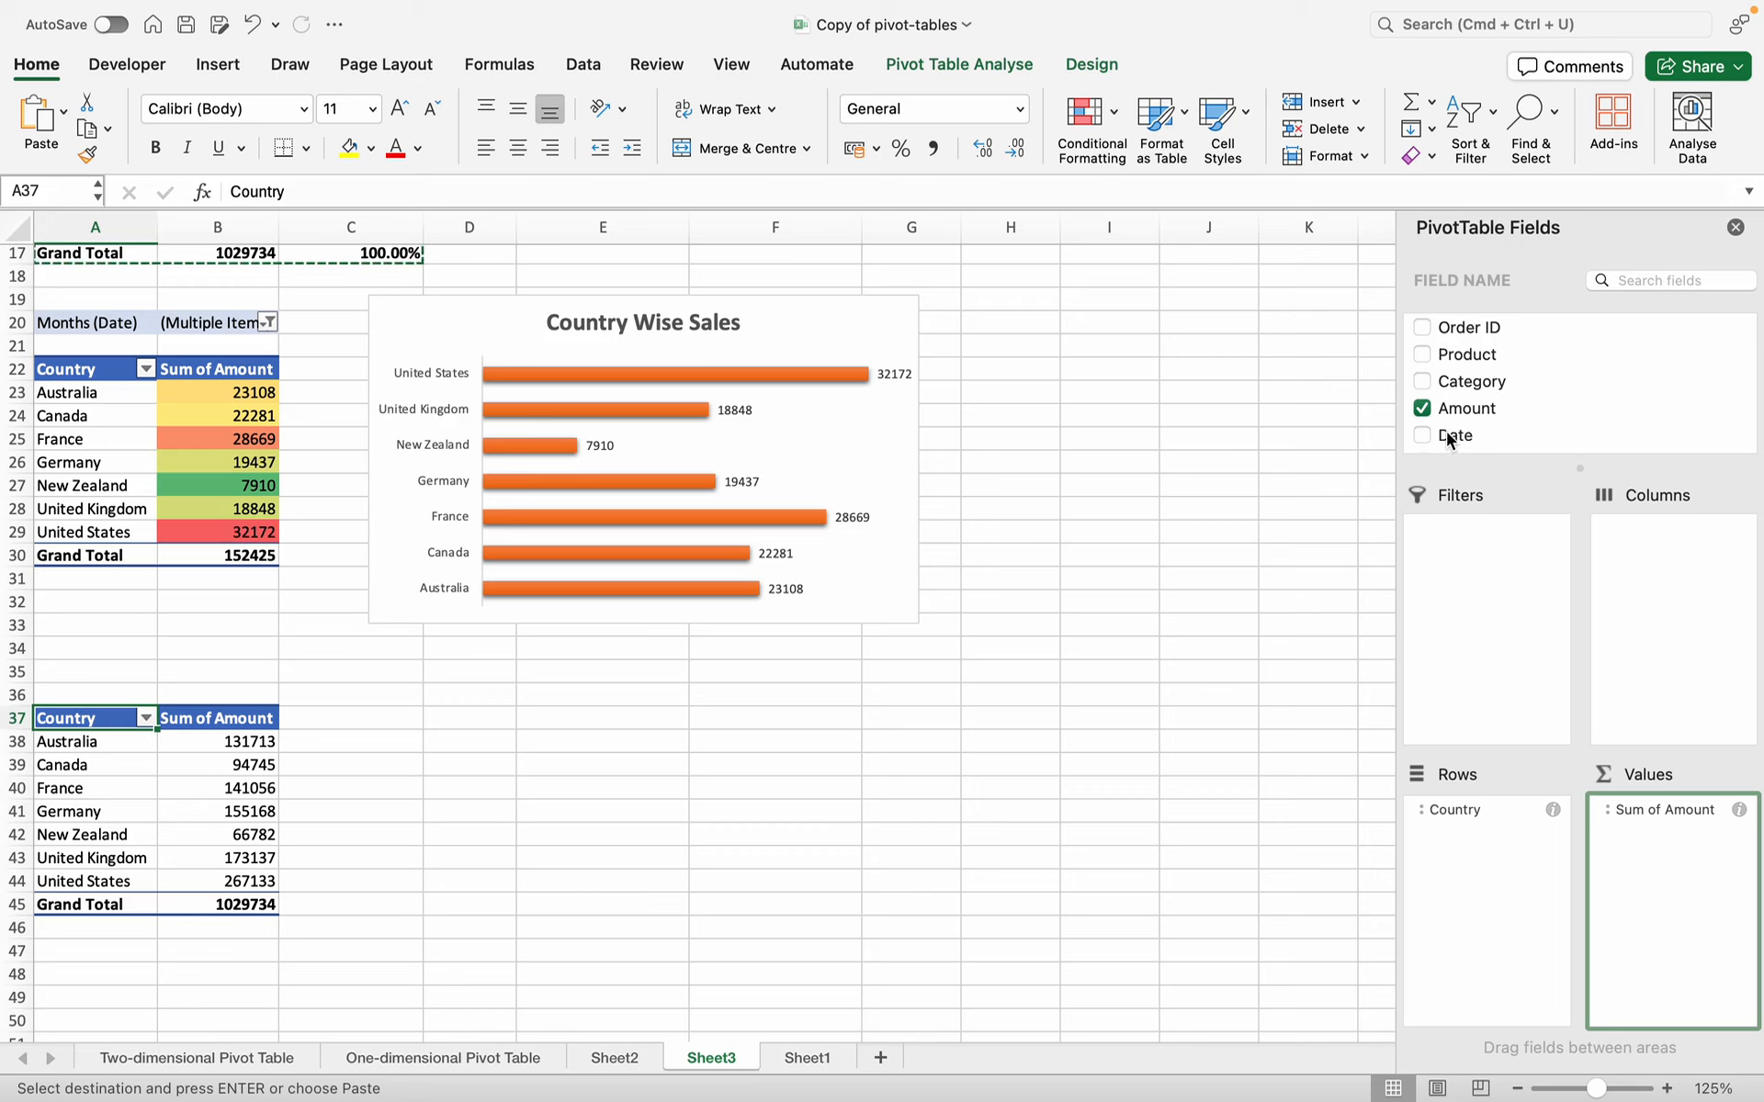
scroll(1445, 432, down, 3)
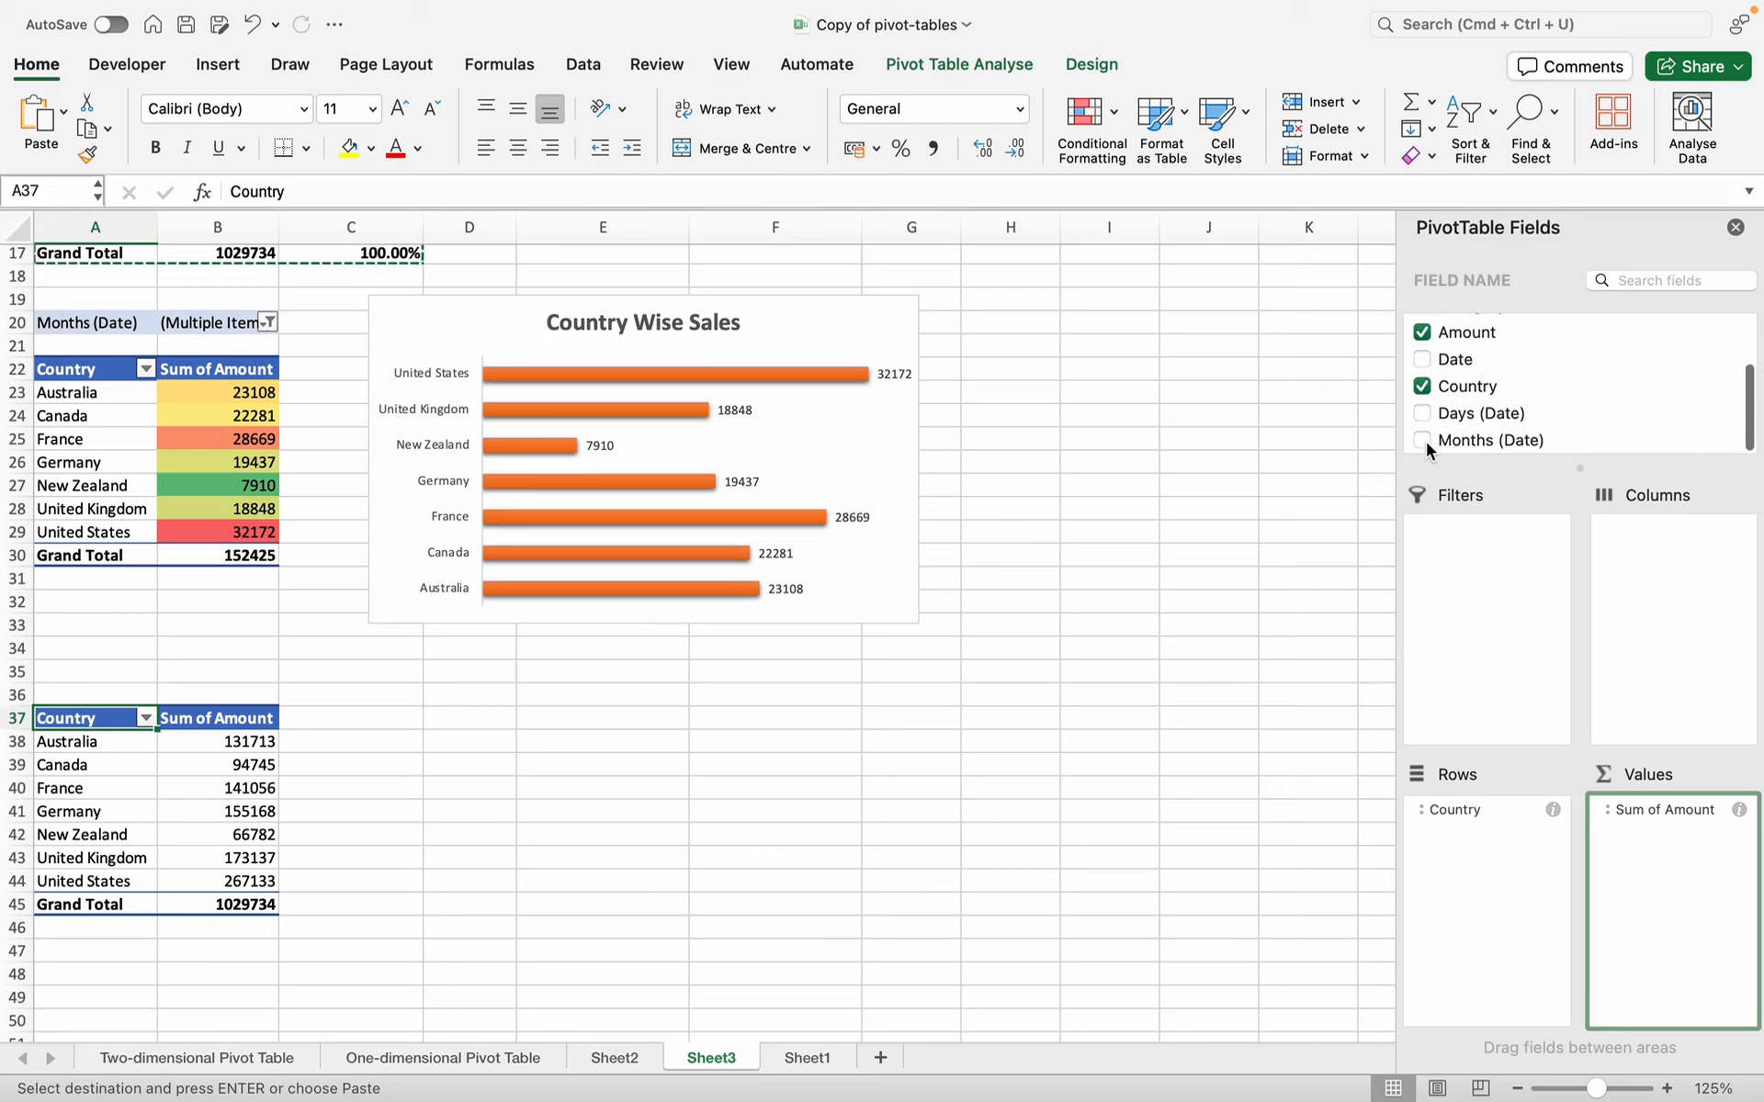
mouse_move(1452, 805)
mouse_down()
mouse_move(1575, 380)
mouse_move(1441, 419)
mouse_move(1464, 781)
mouse_up()
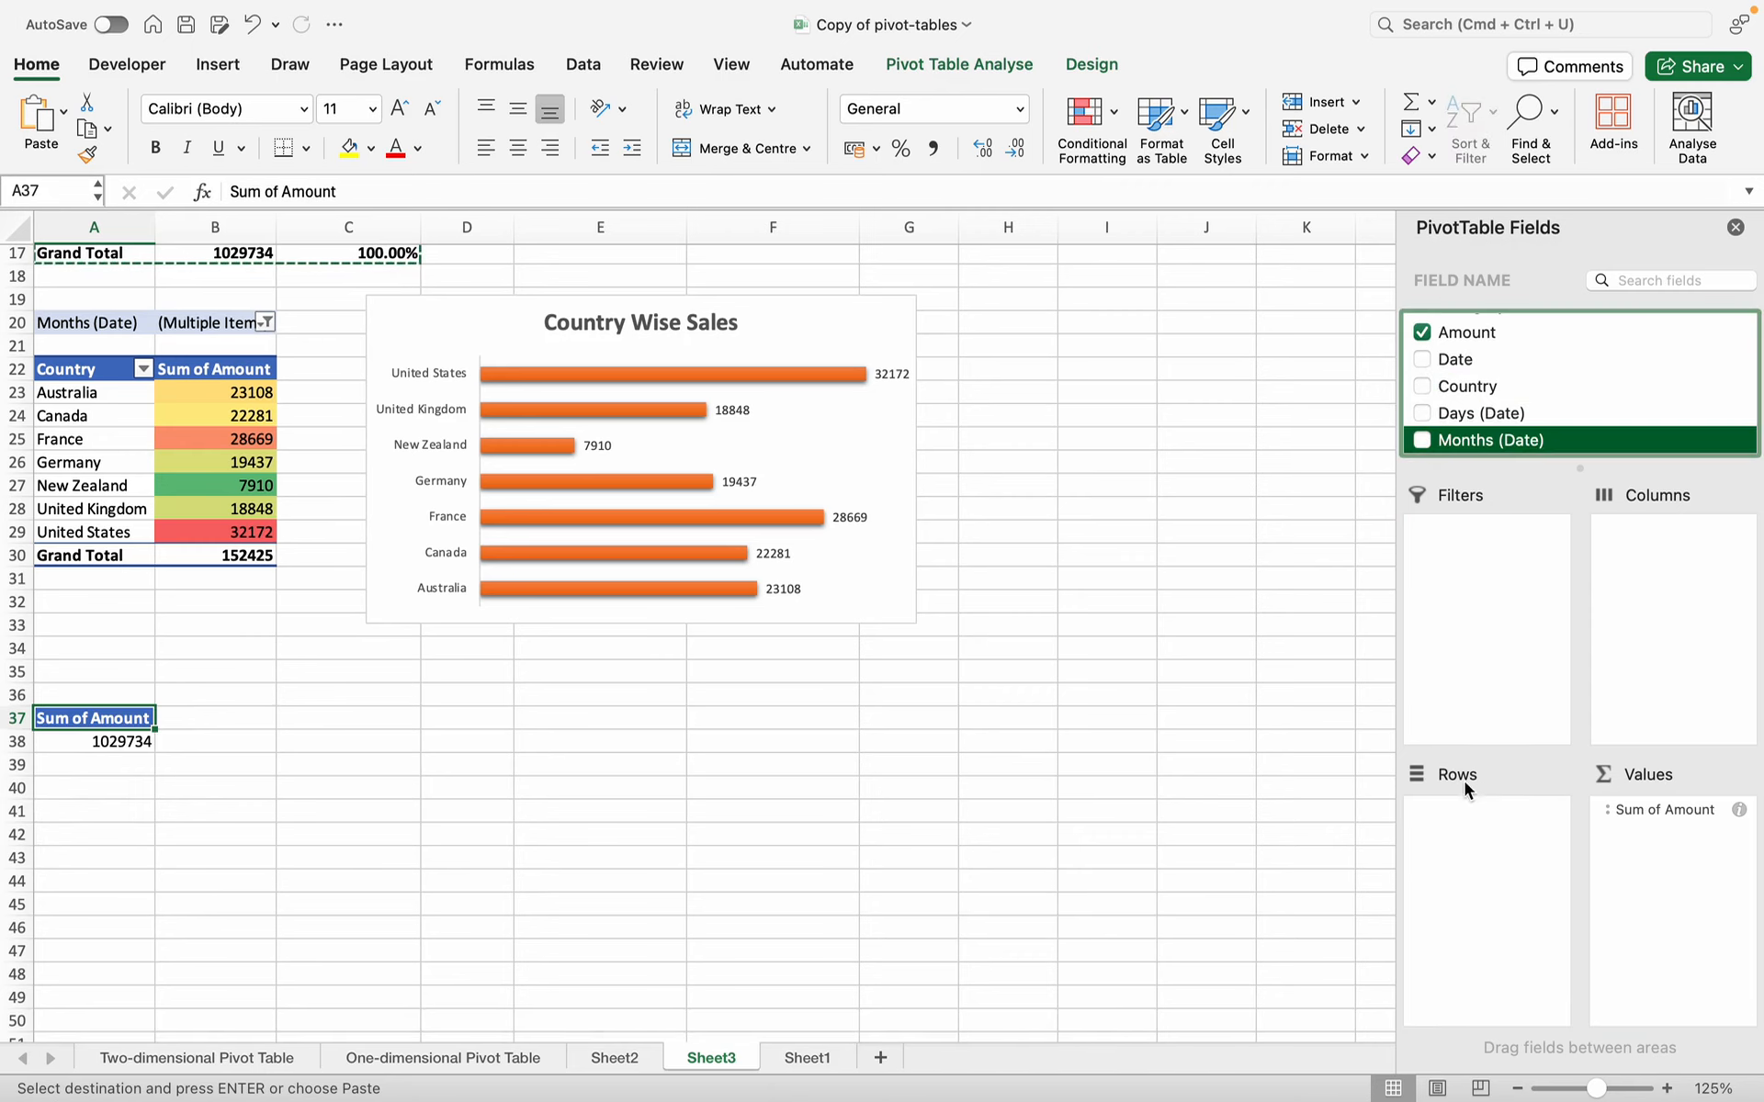
drag(1490, 450, 1529, 860)
scroll(742, 759, down, 1)
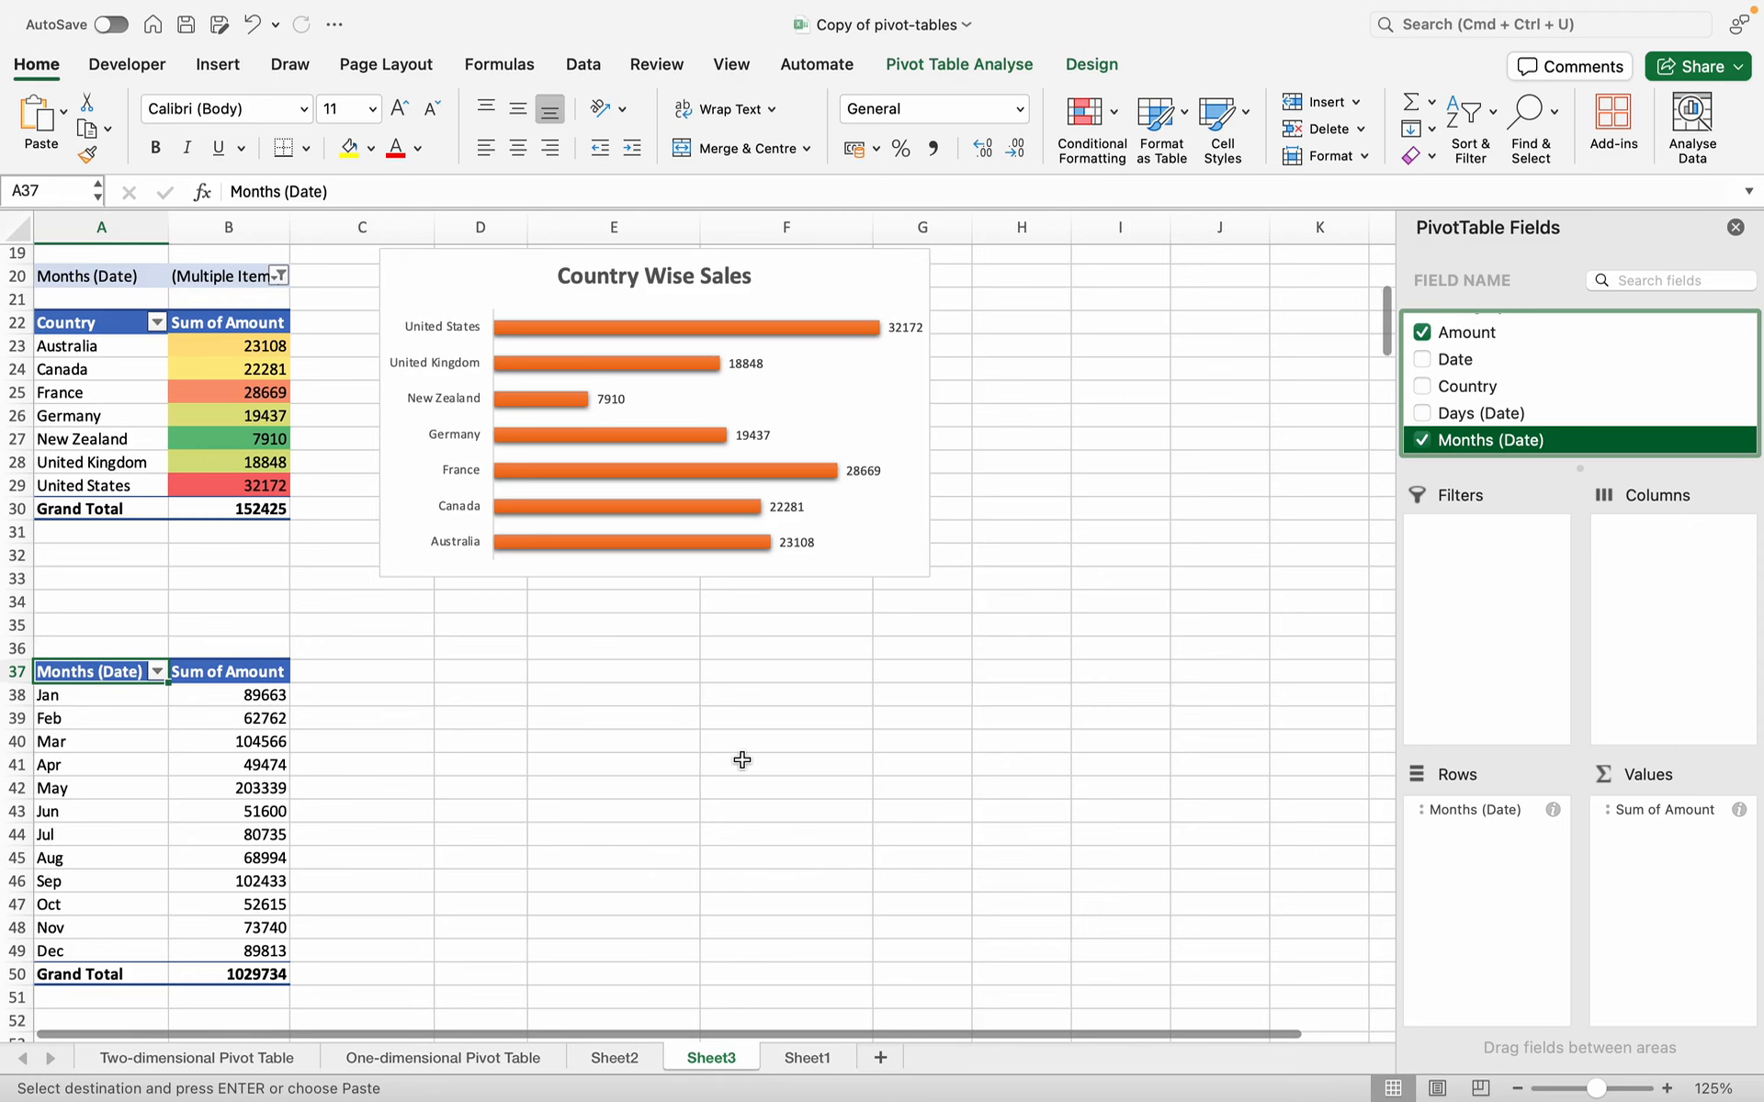
scroll(147, 762, down, 5)
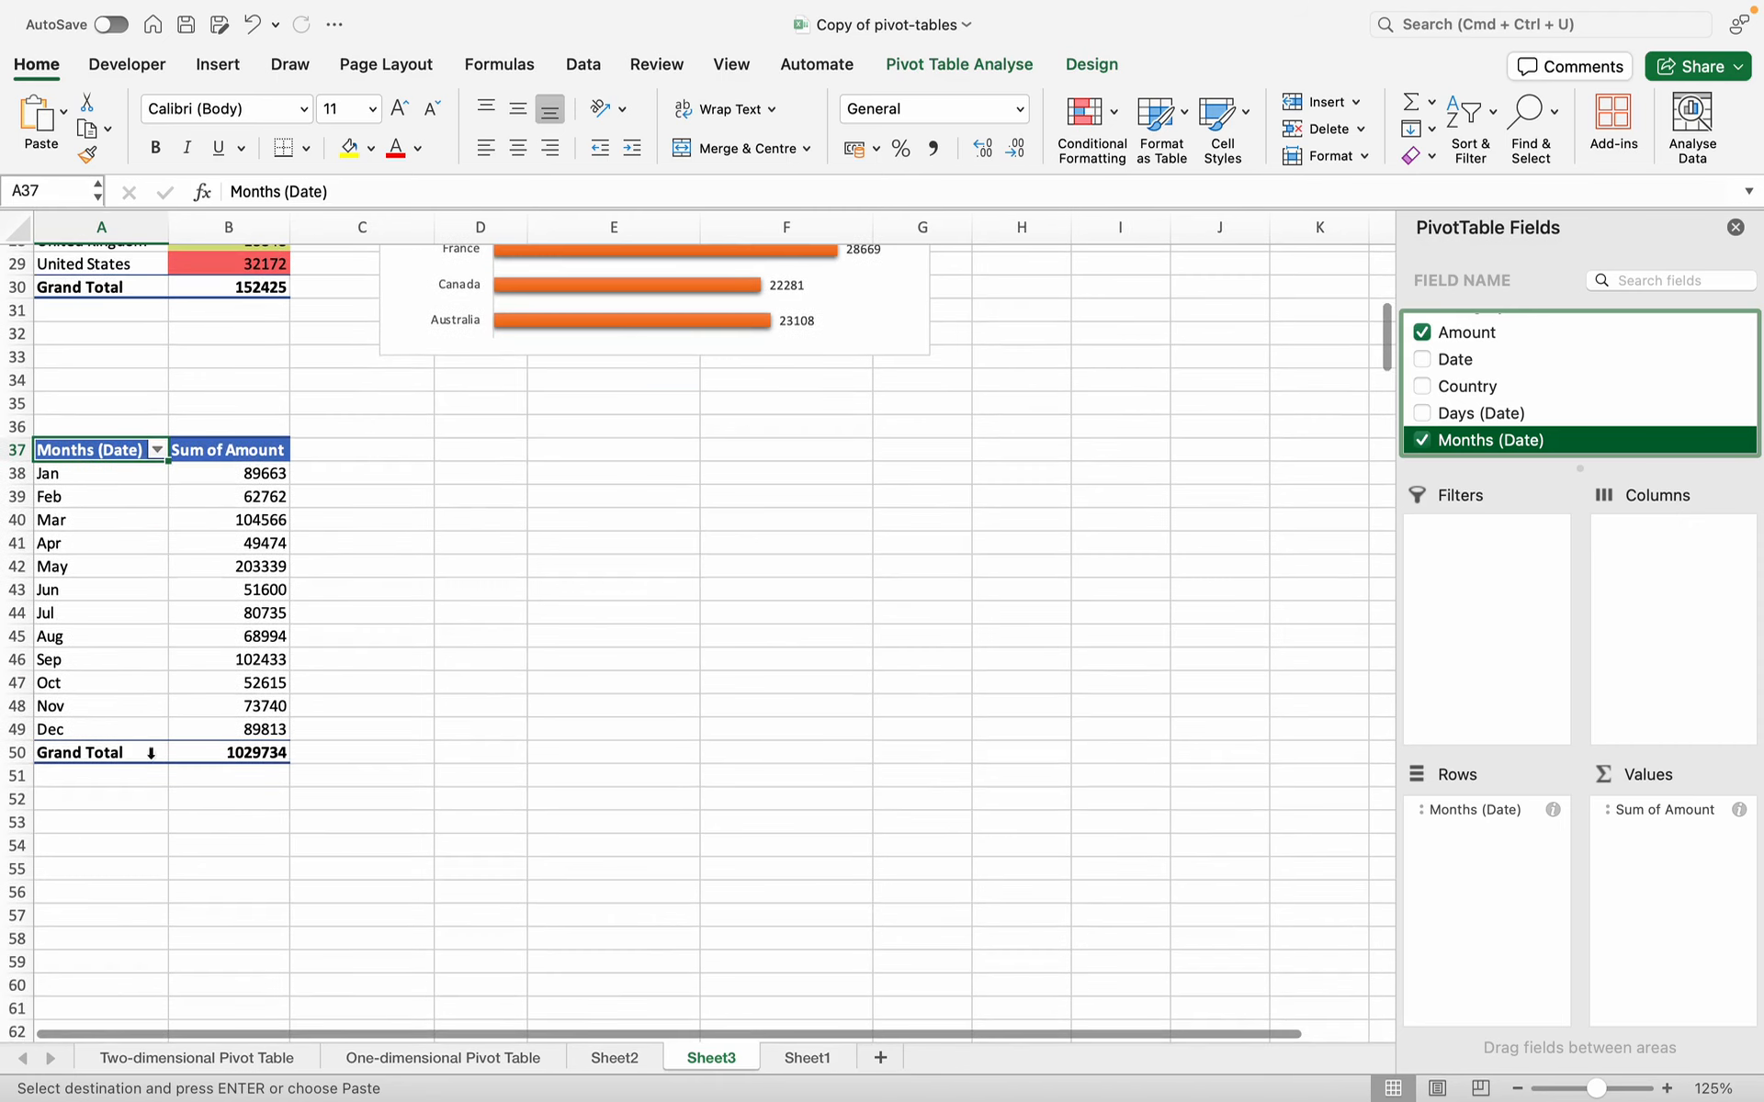
- Apply the Red-White-Blue colour scale to all cells showing "Sum of Amount" values for "Months (Date)"
click(213, 476)
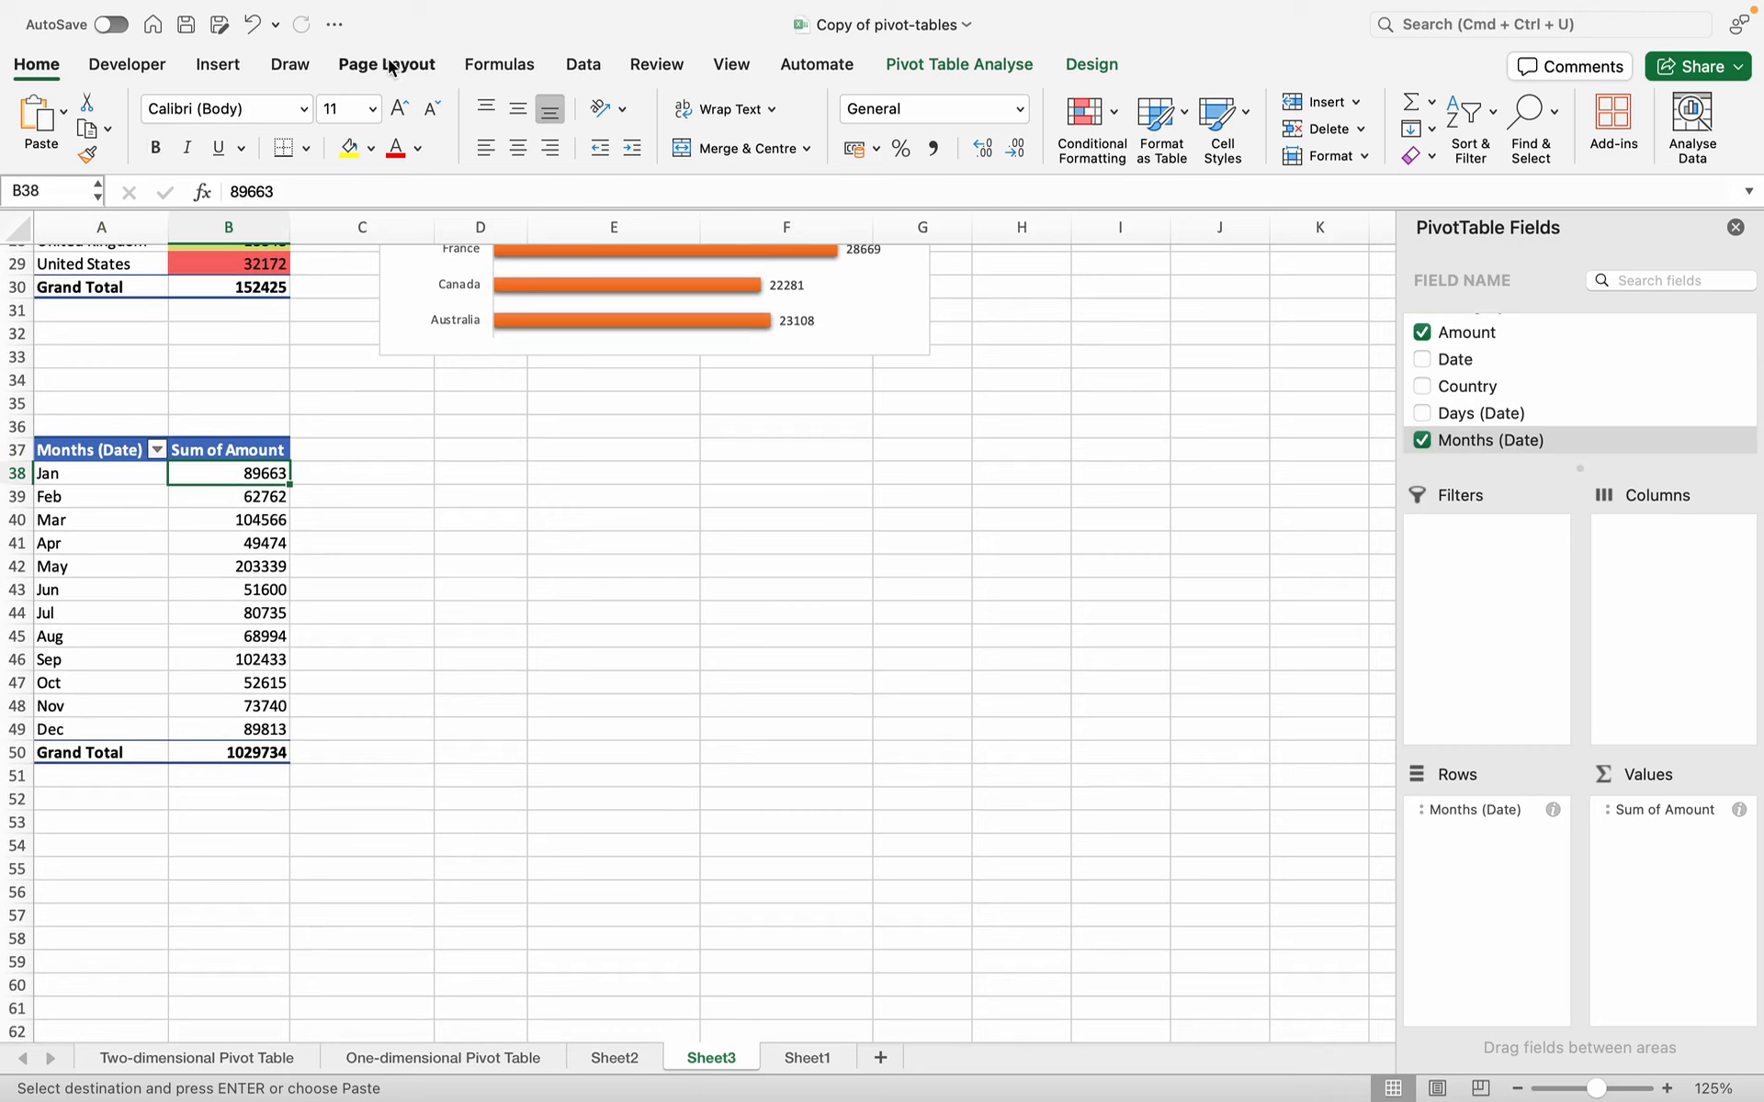
click(1088, 120)
mouse_move(1220, 281)
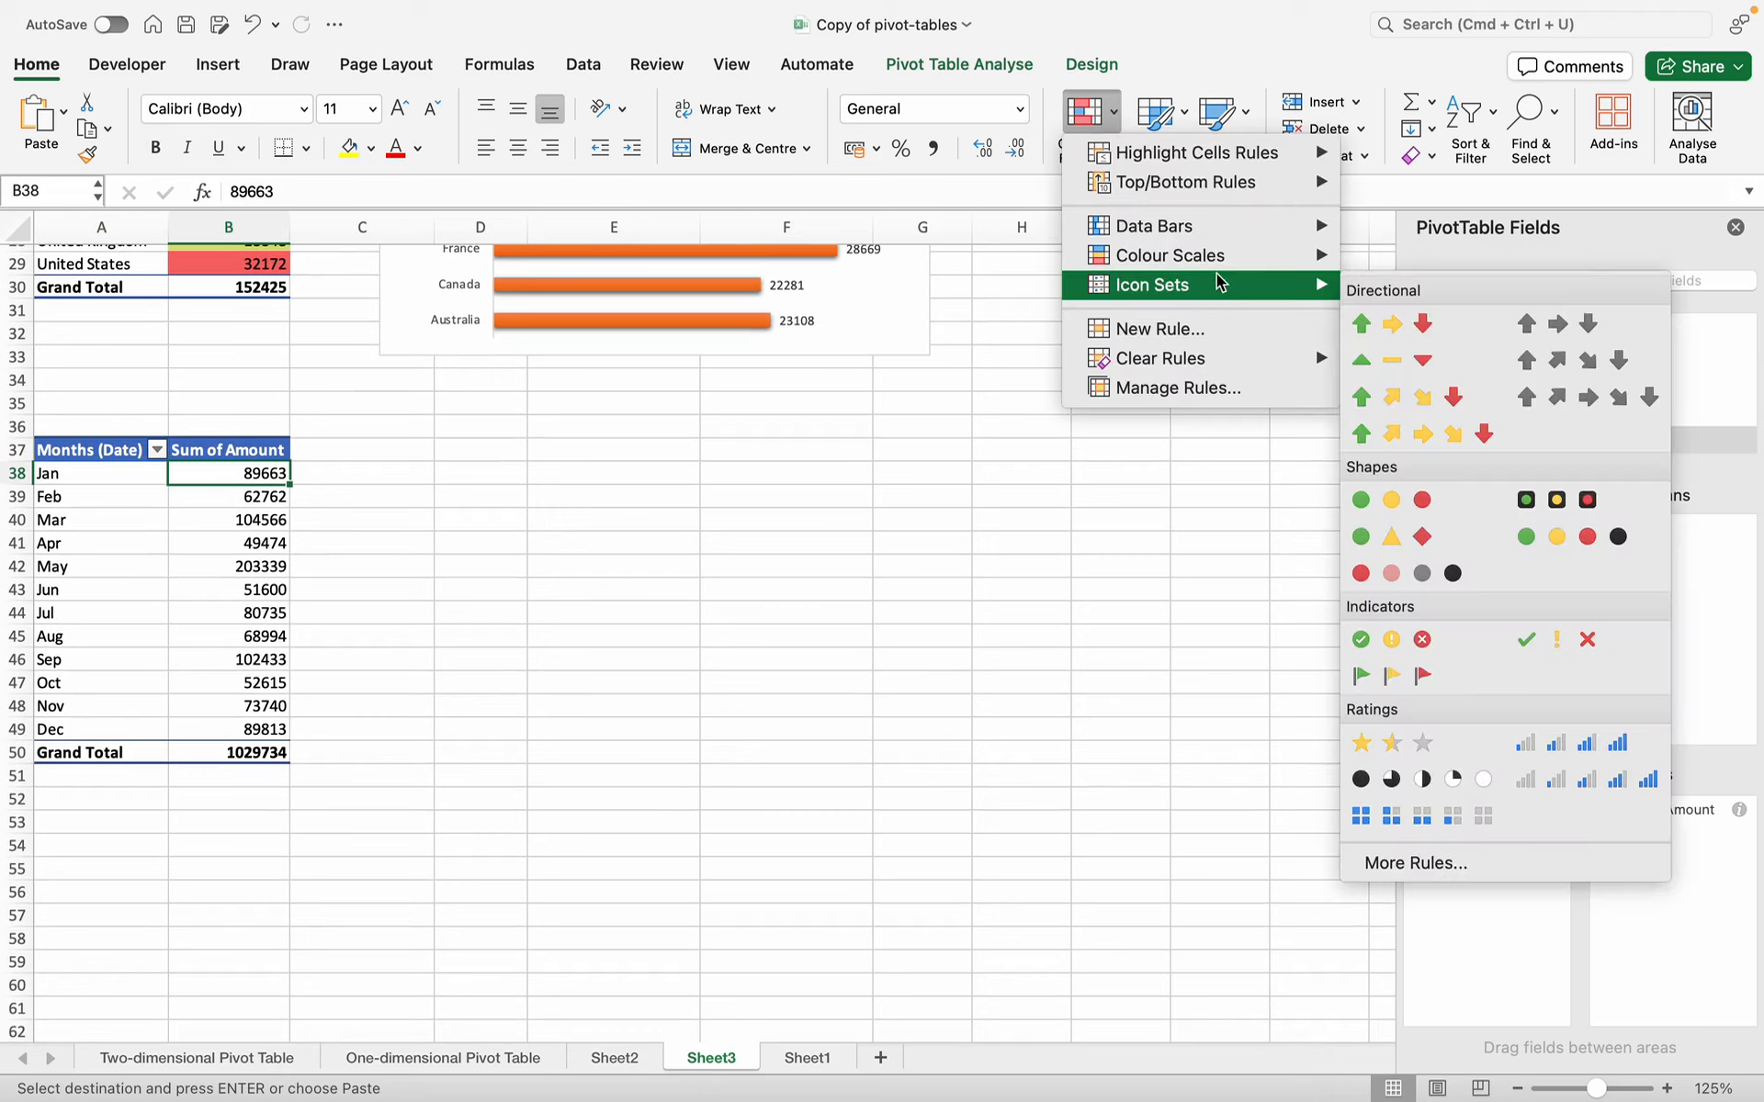
mouse_move(1286, 257)
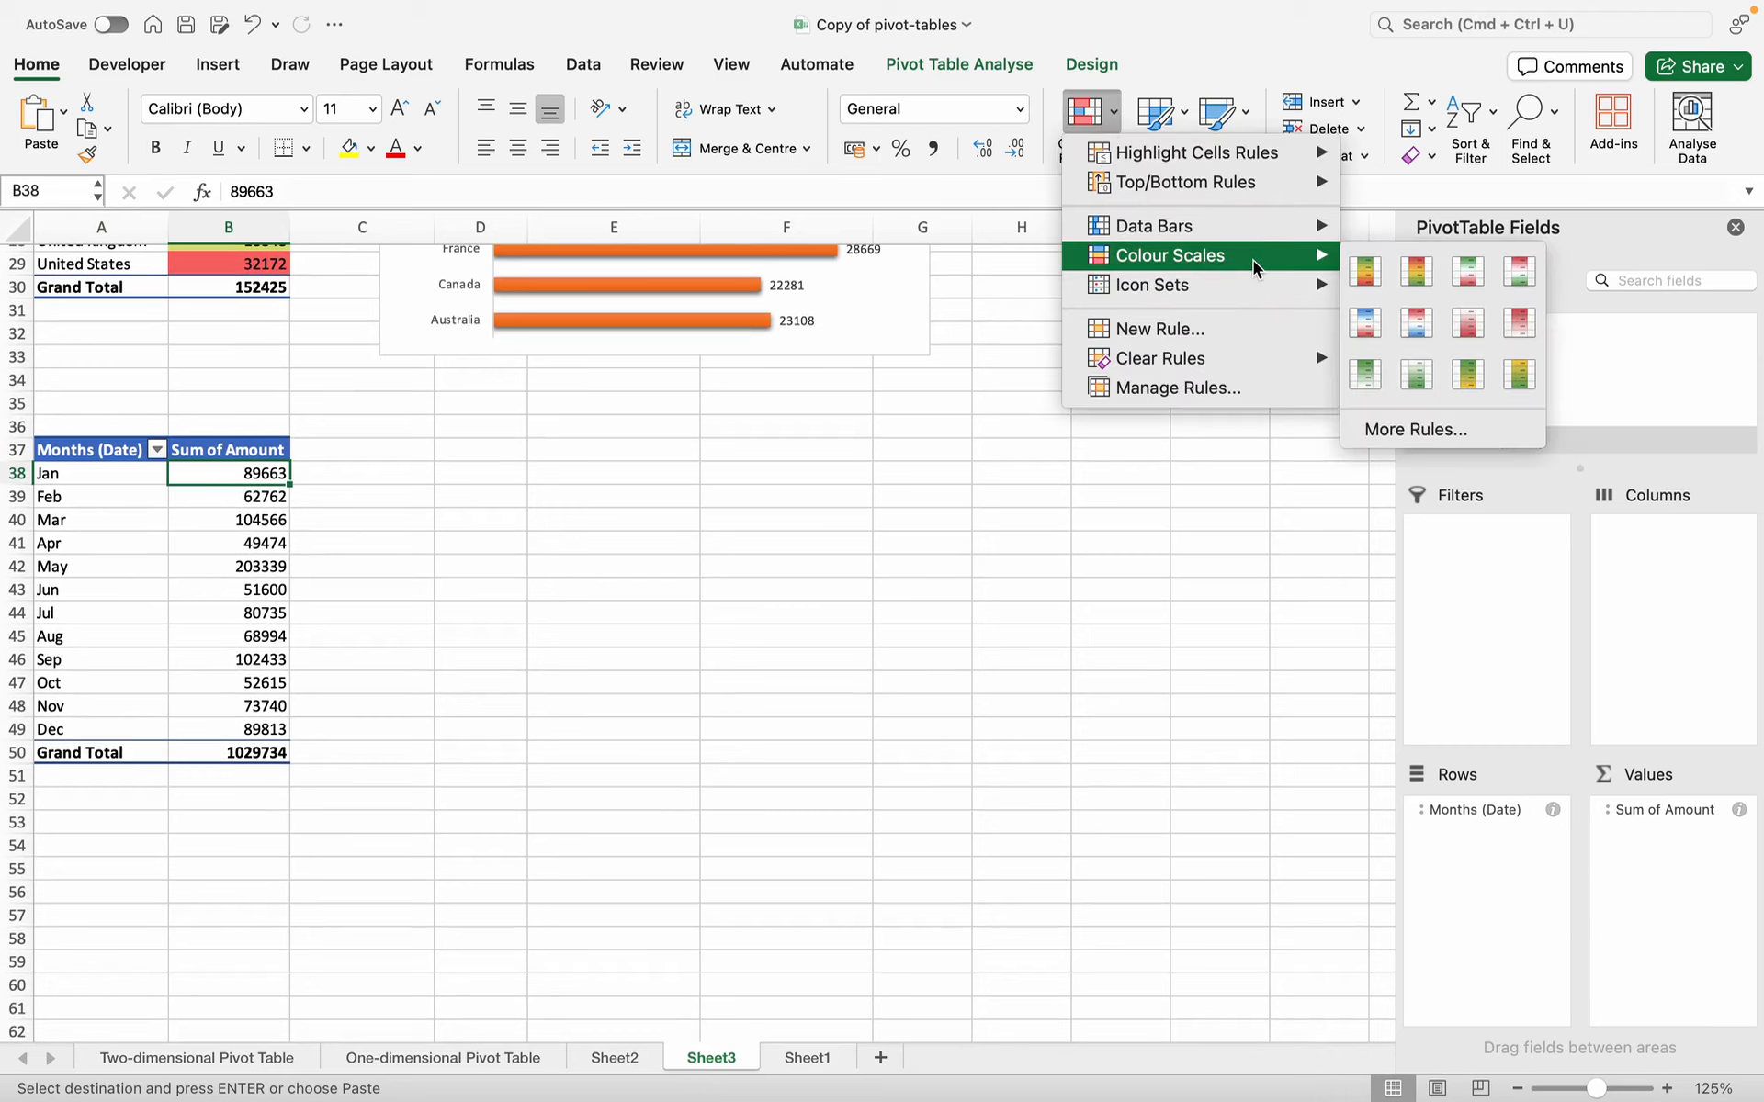
click(1421, 323)
click(308, 474)
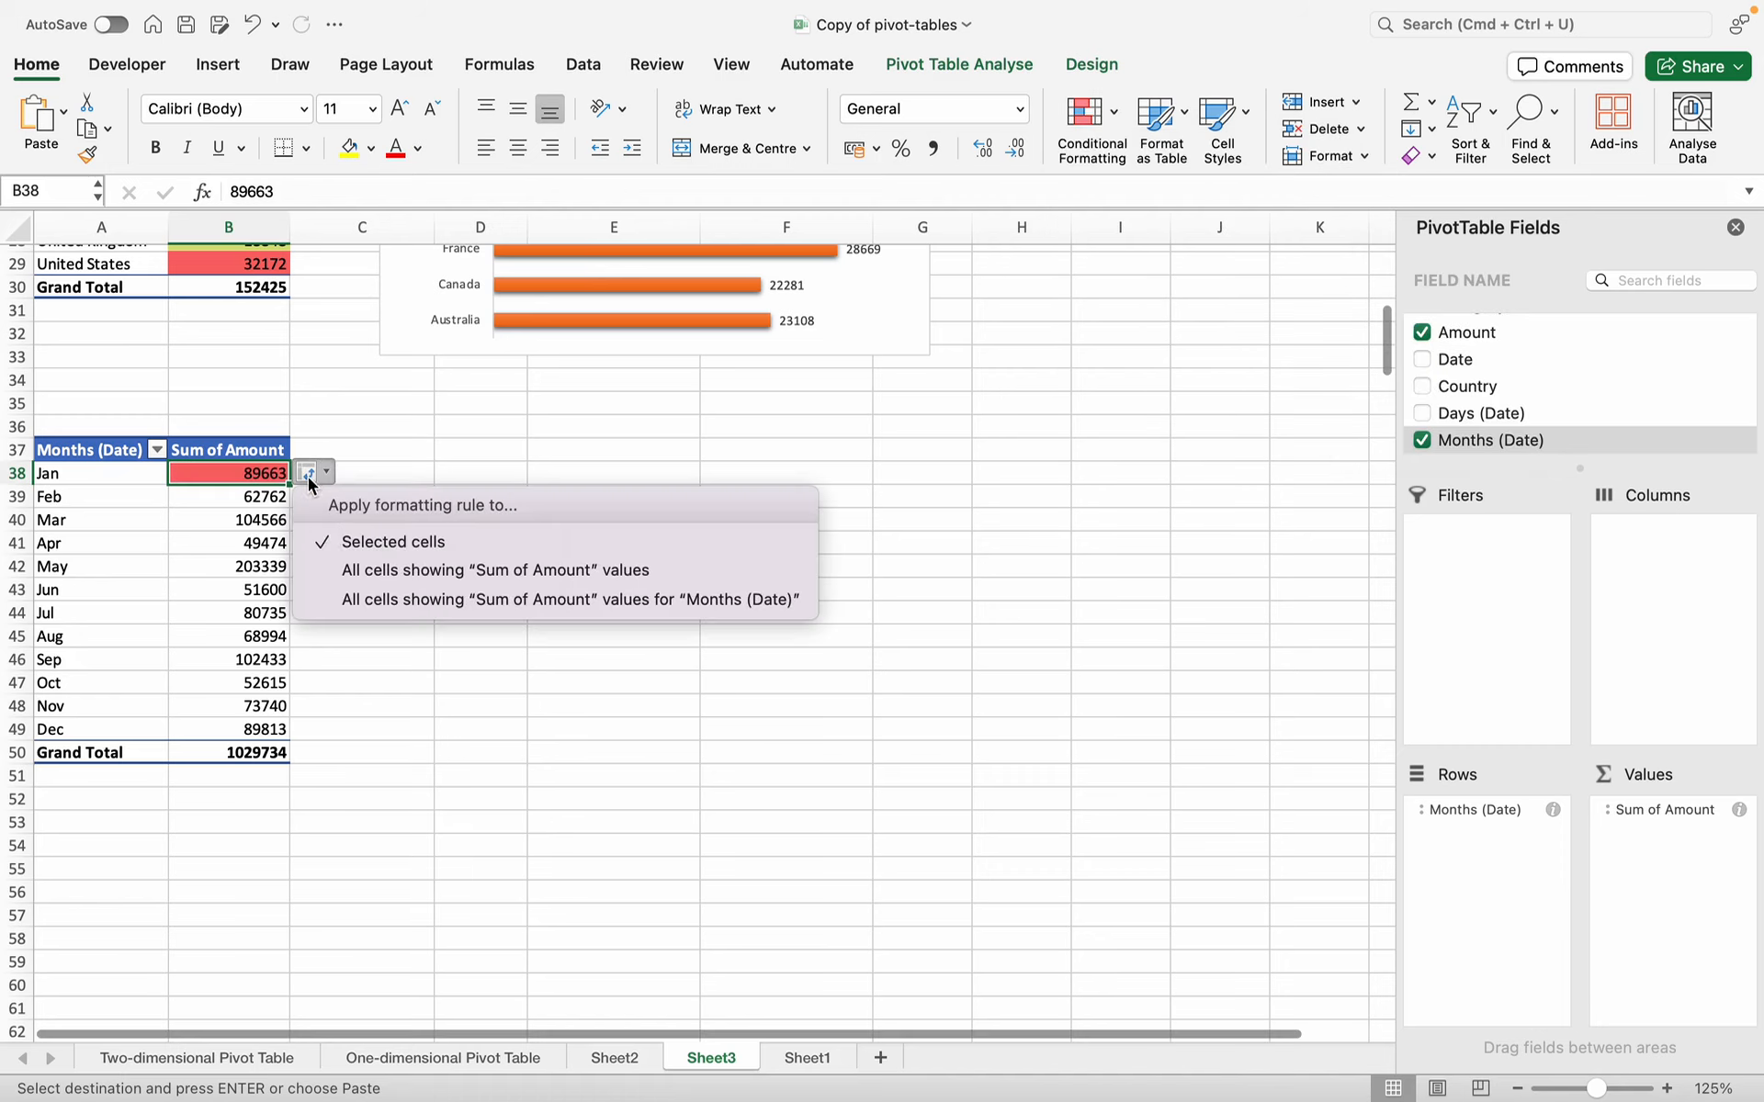
click(384, 603)
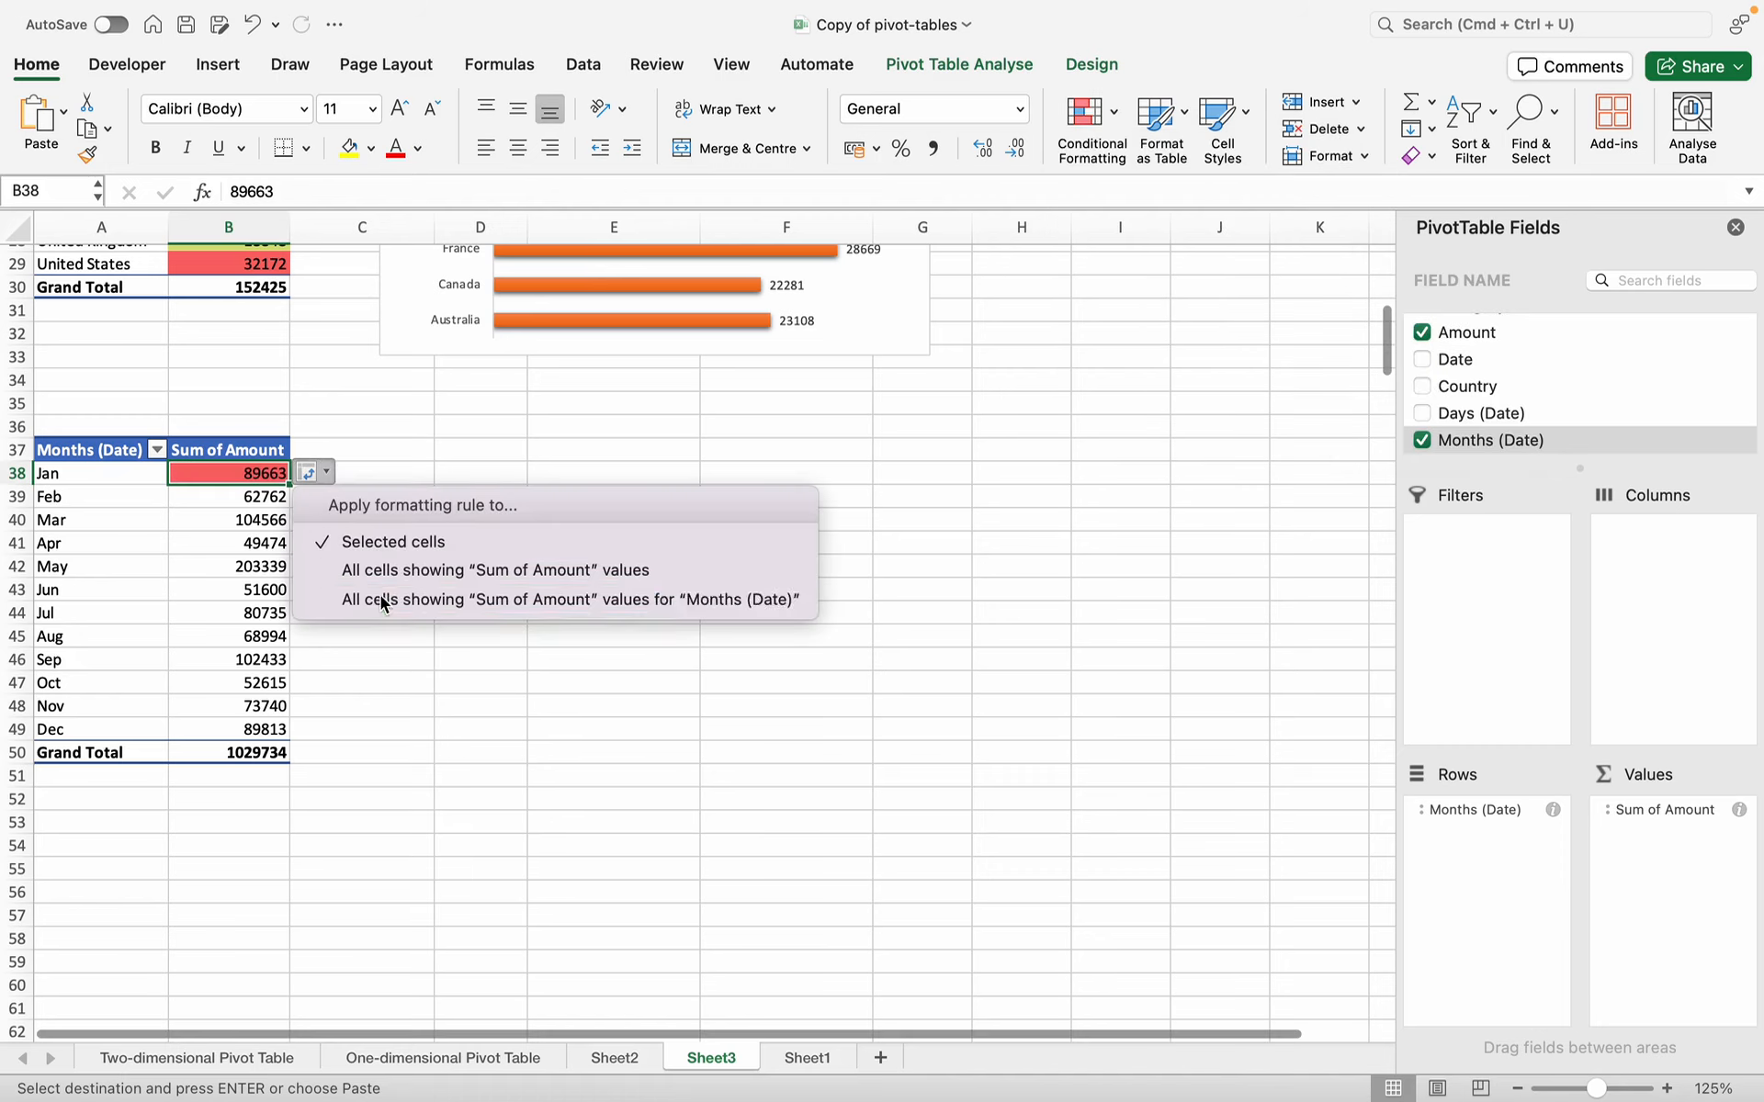
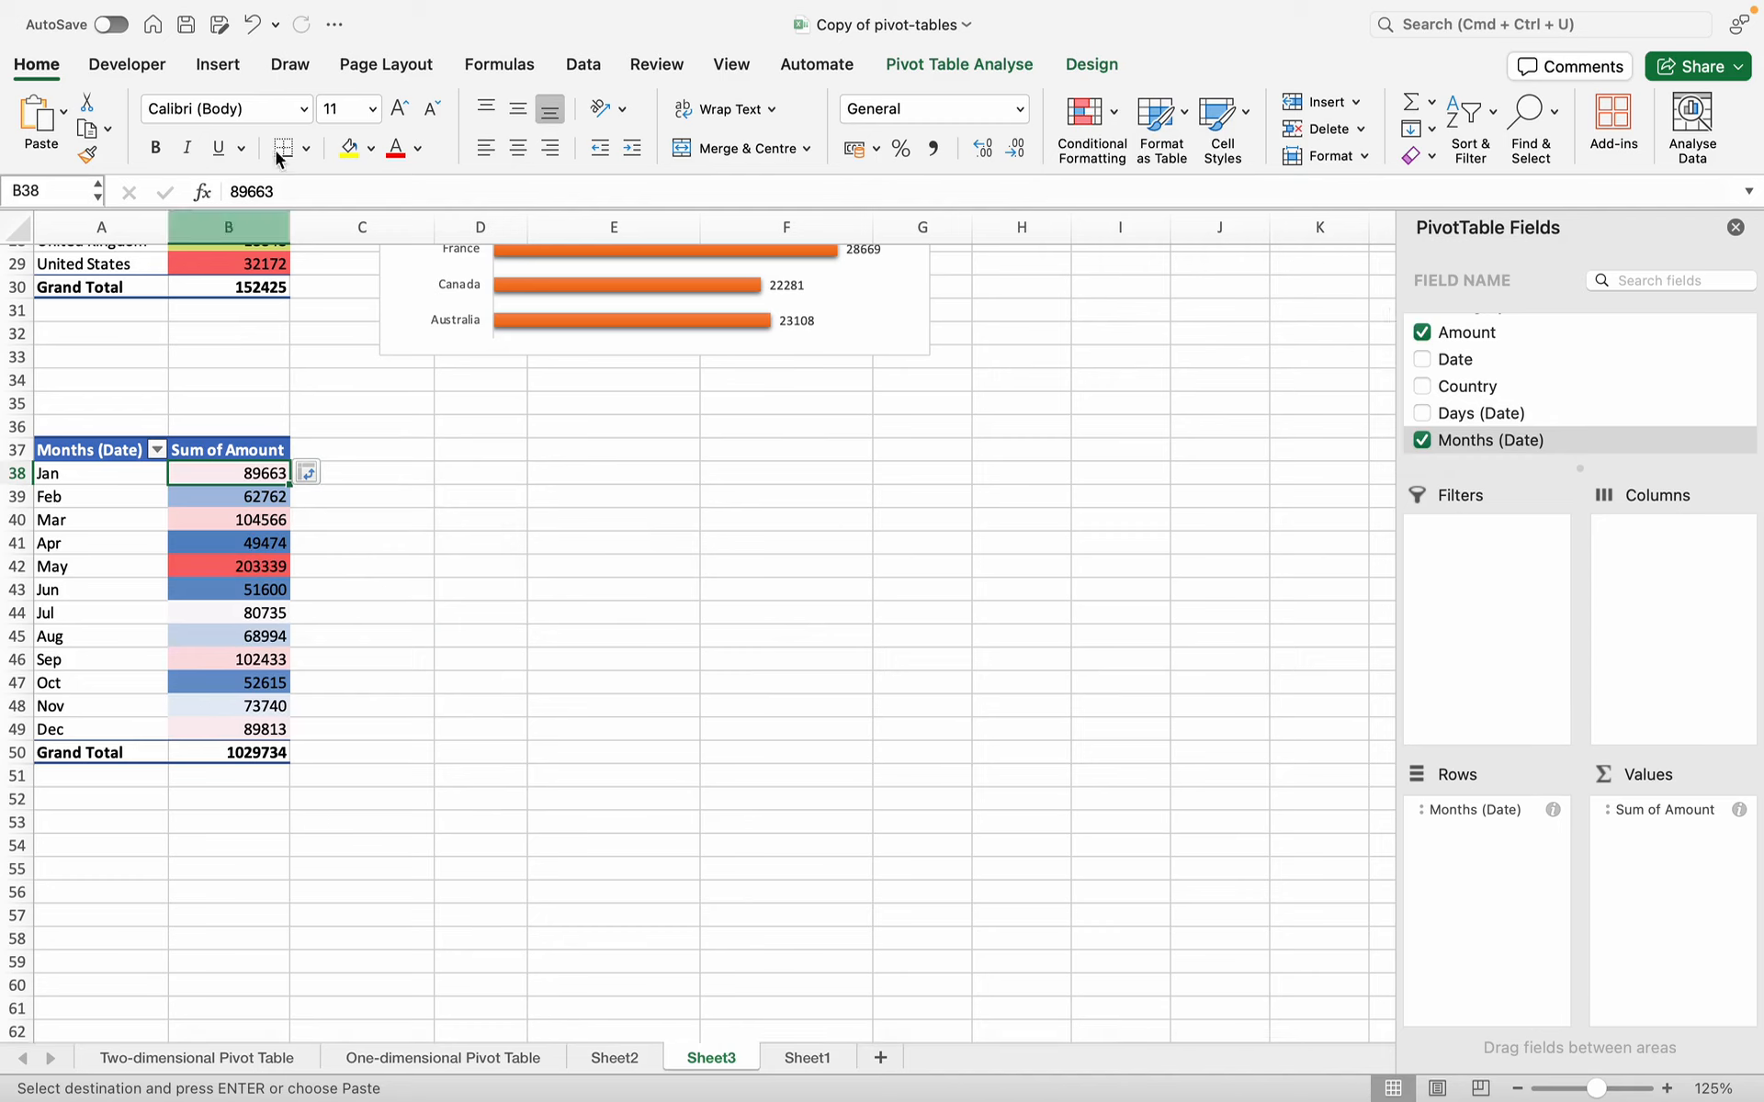
- Insert a pivot chart for the Months (Date) pivot table and delete its Total legend
click(1001, 66)
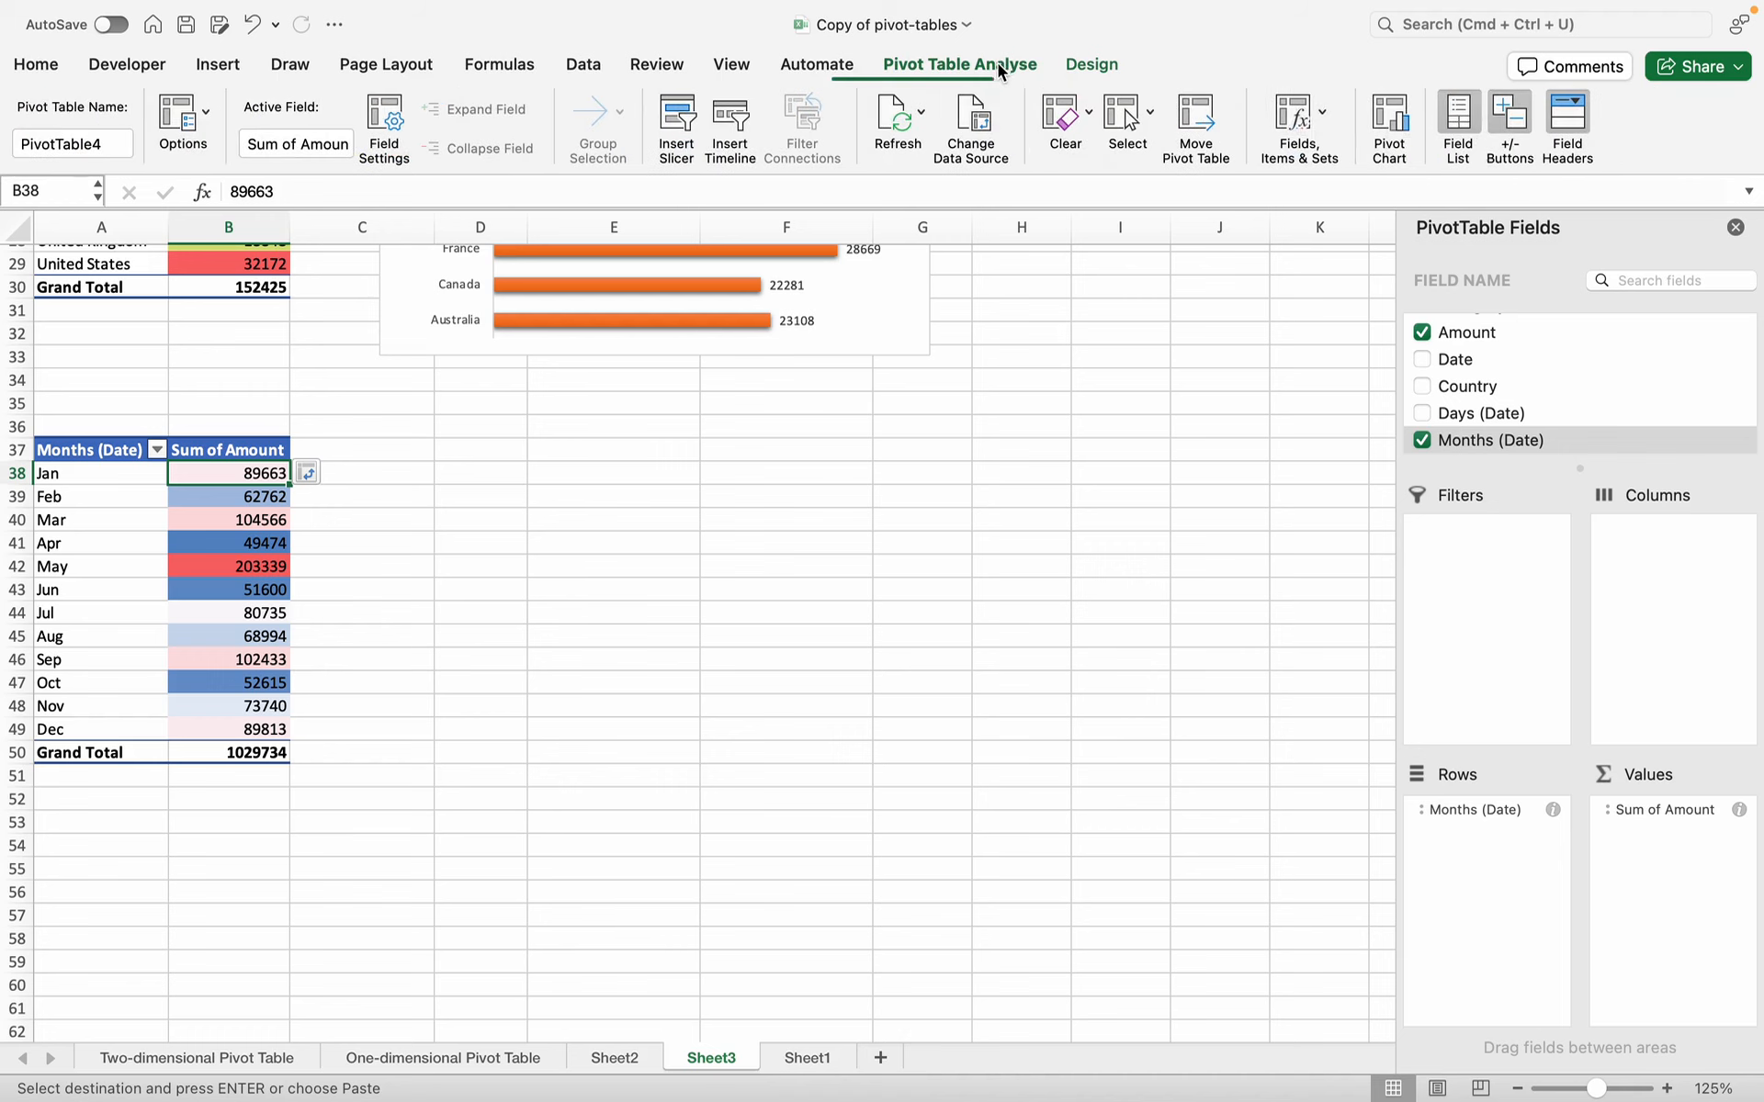
click(1389, 127)
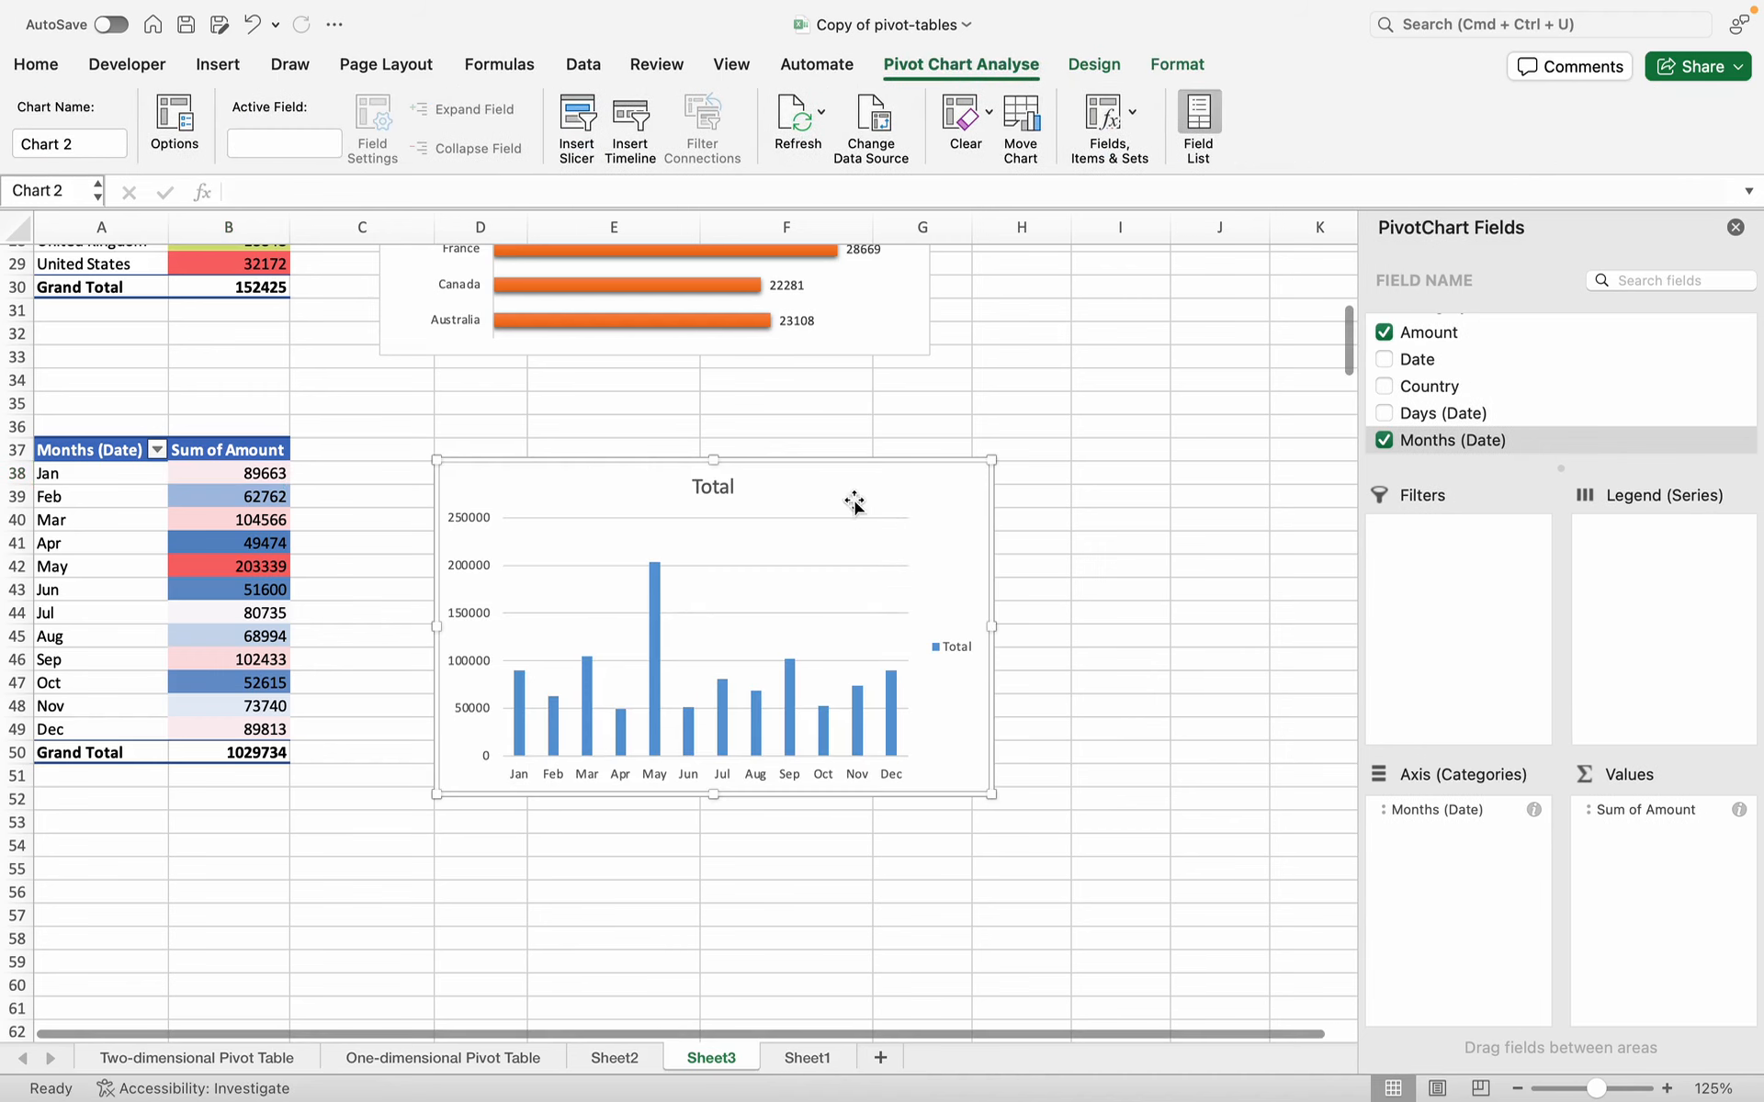
click(956, 646)
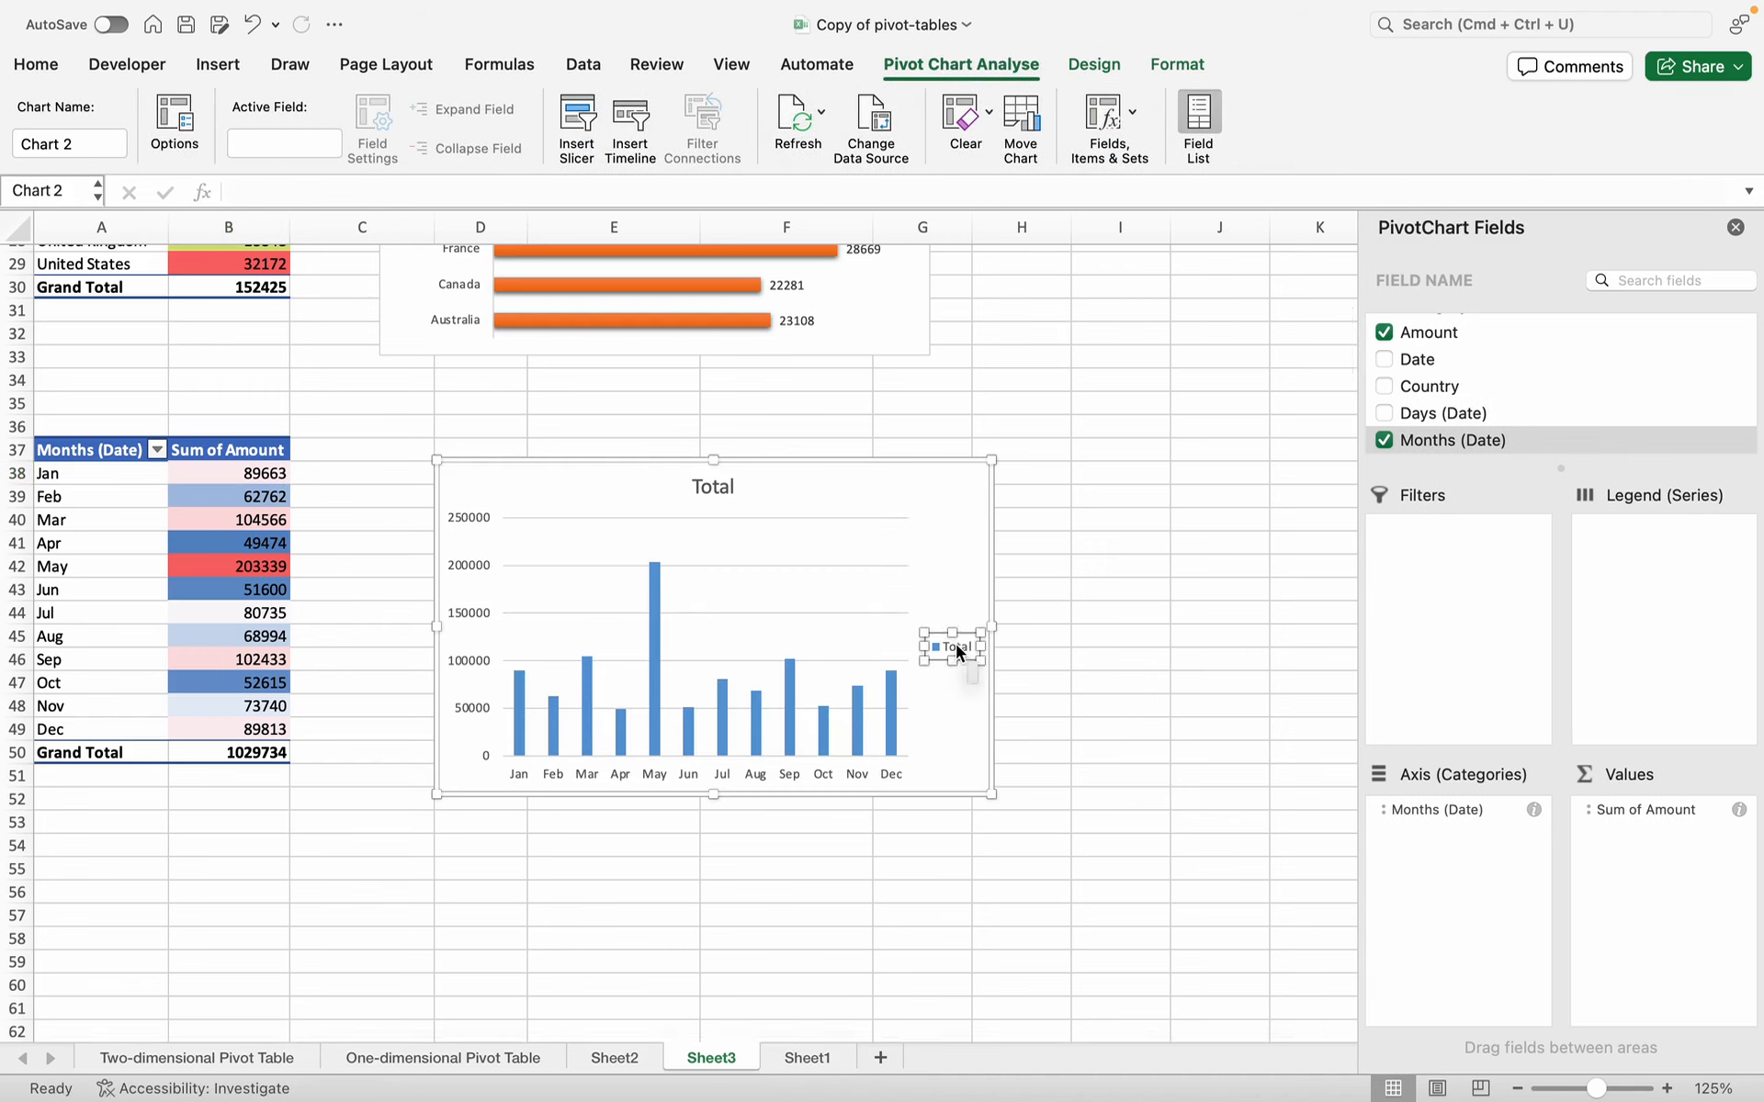
key(Delete)
- Change the monthly sales pivot chart from columns to a line chart
right_click(922, 495)
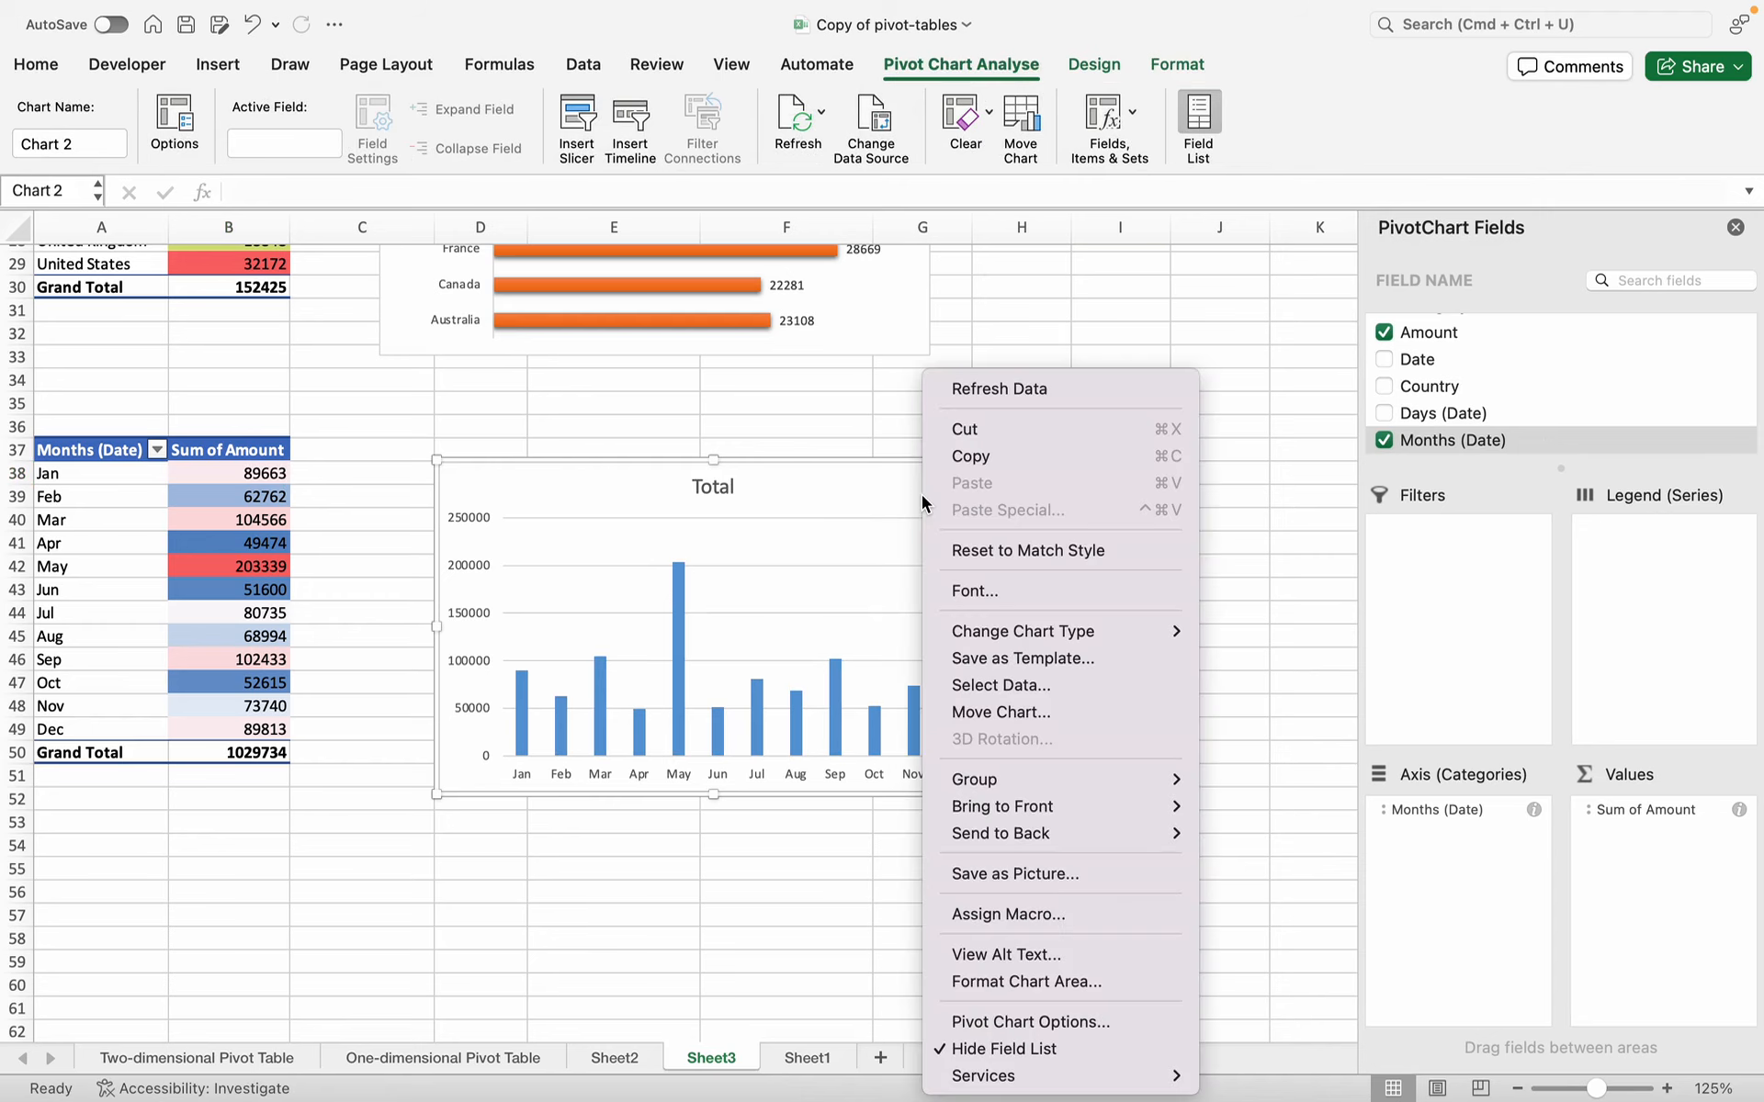
mouse_move(1193, 634)
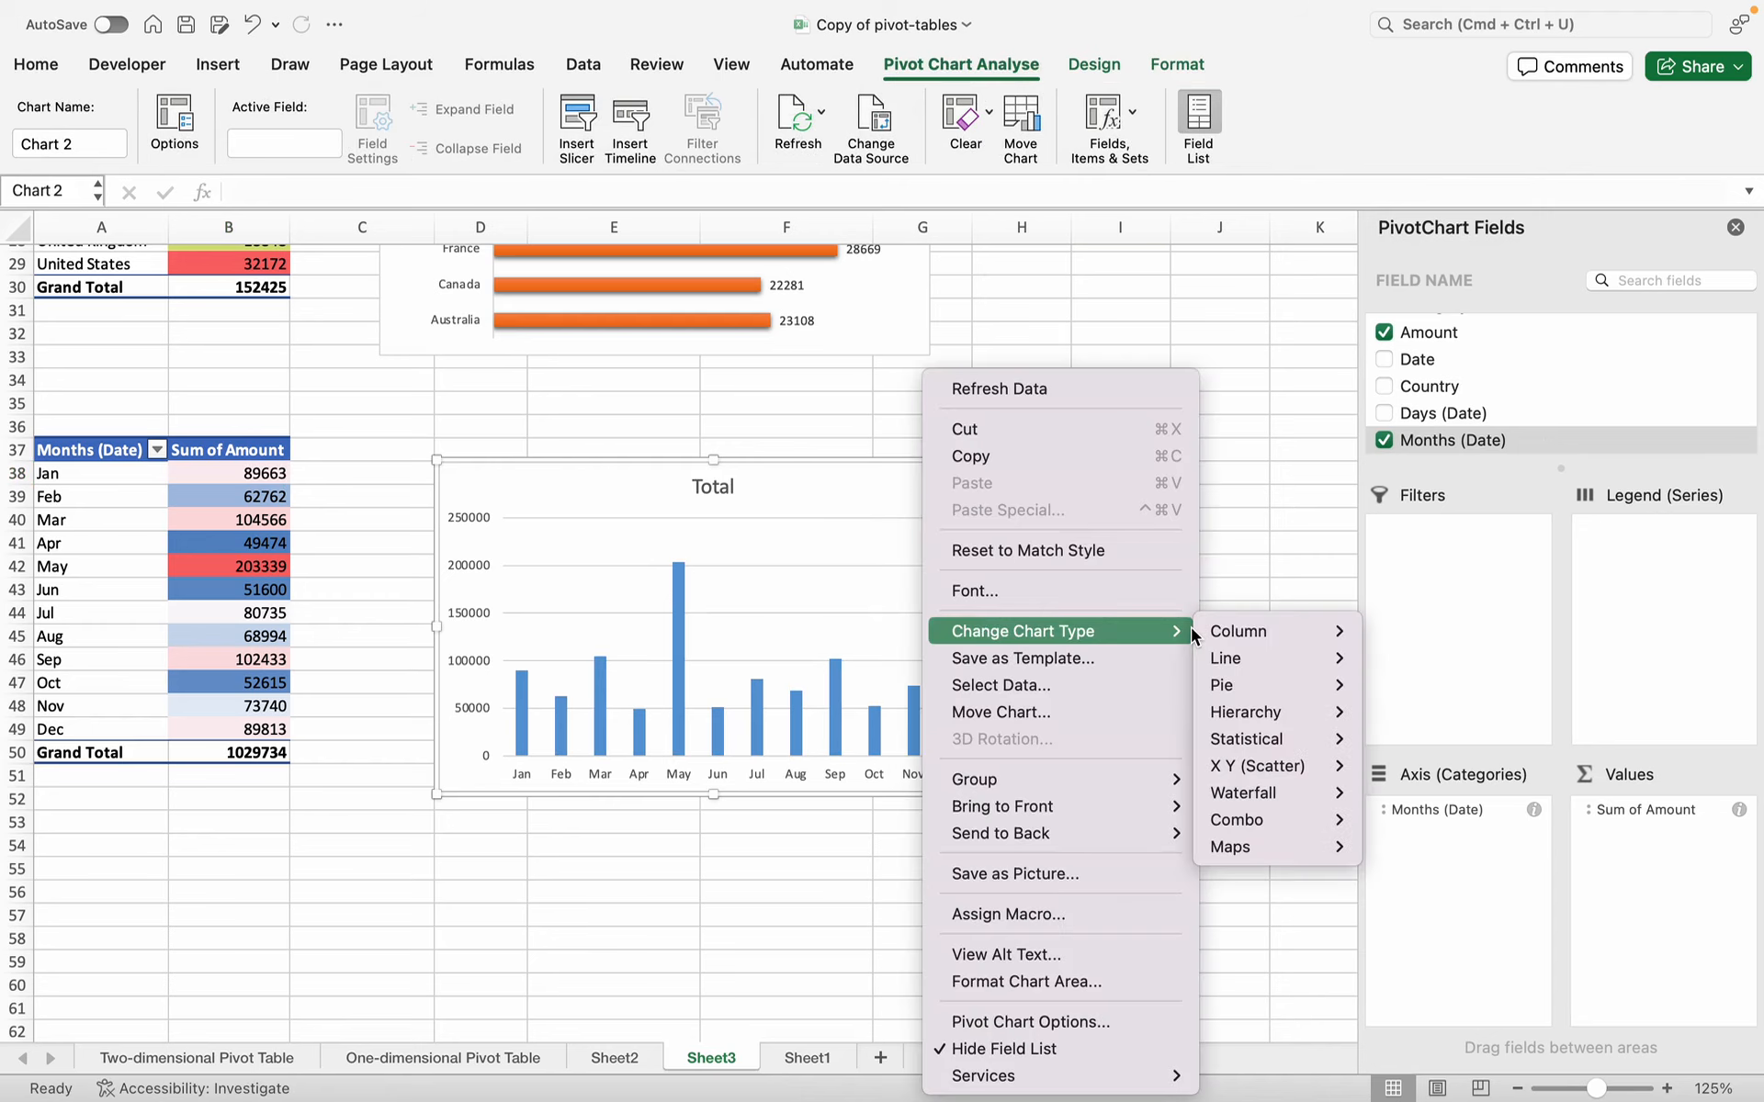
mouse_move(1230, 658)
click(861, 583)
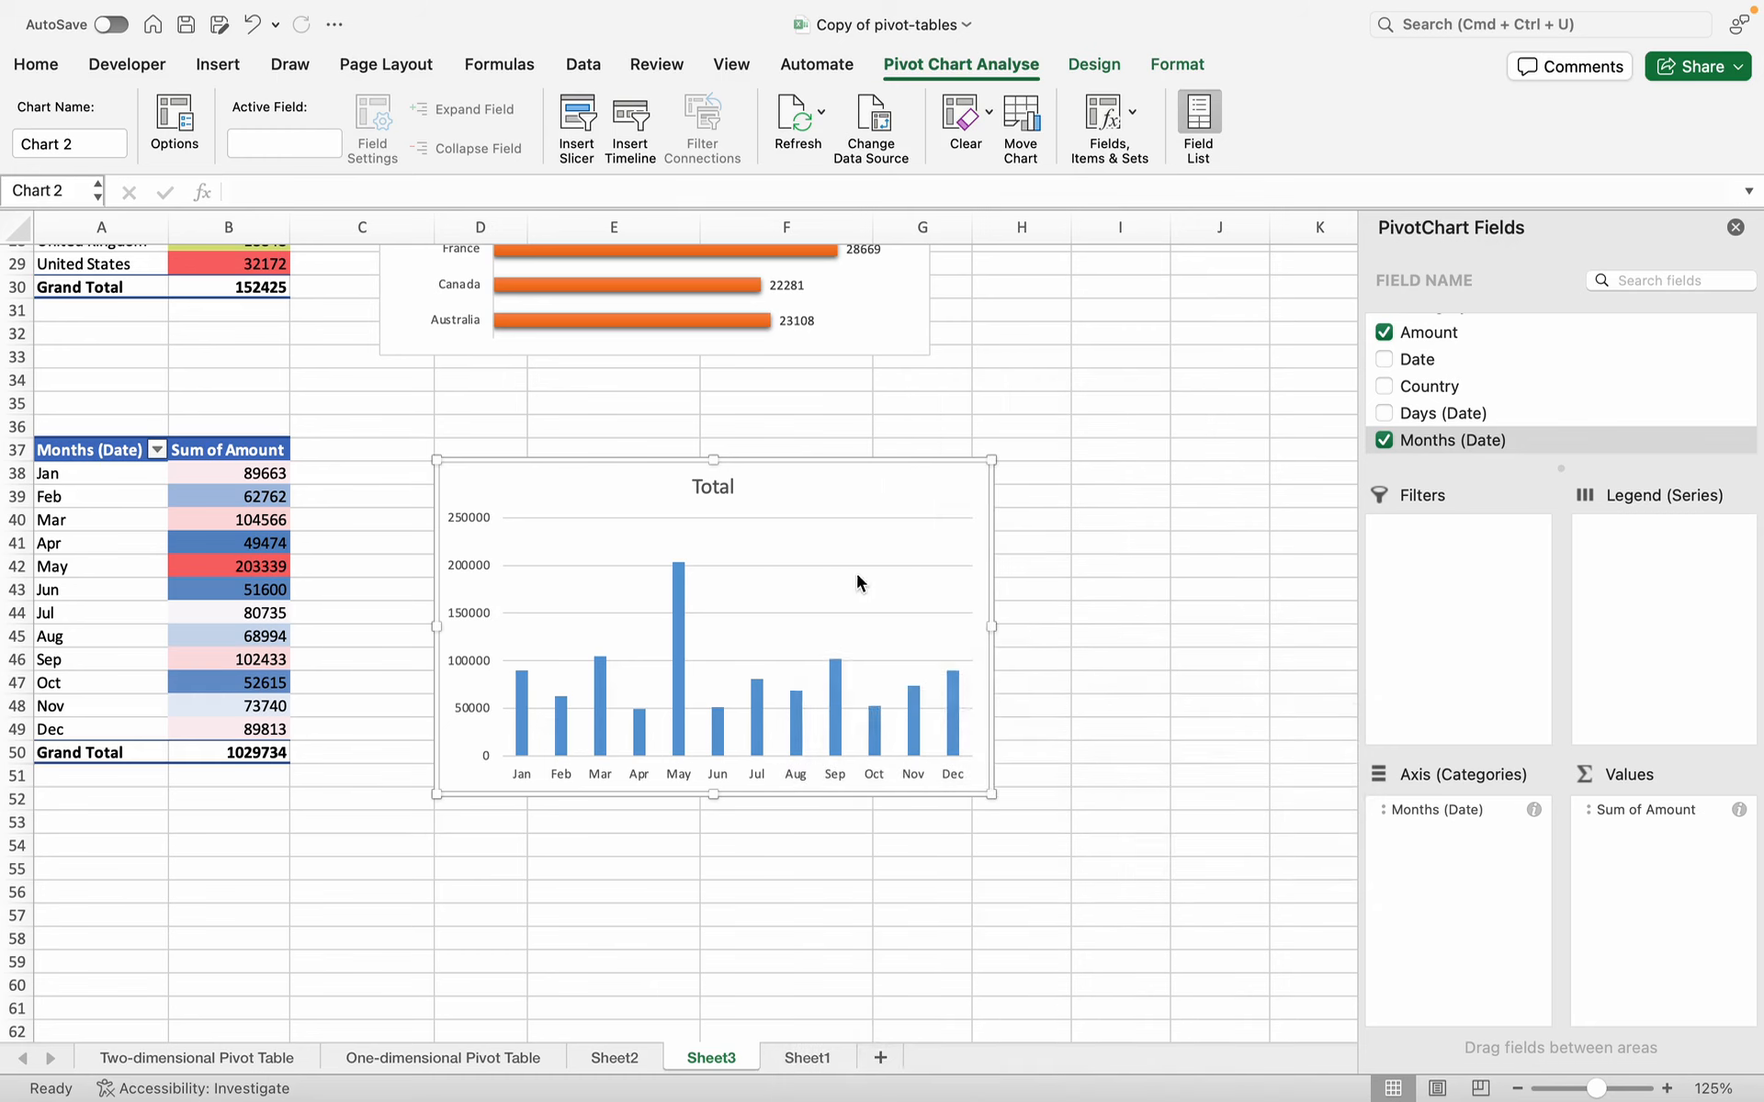
- Try a light blue theme fill on the chart's line series and delete the horizontal gridlines
click(695, 626)
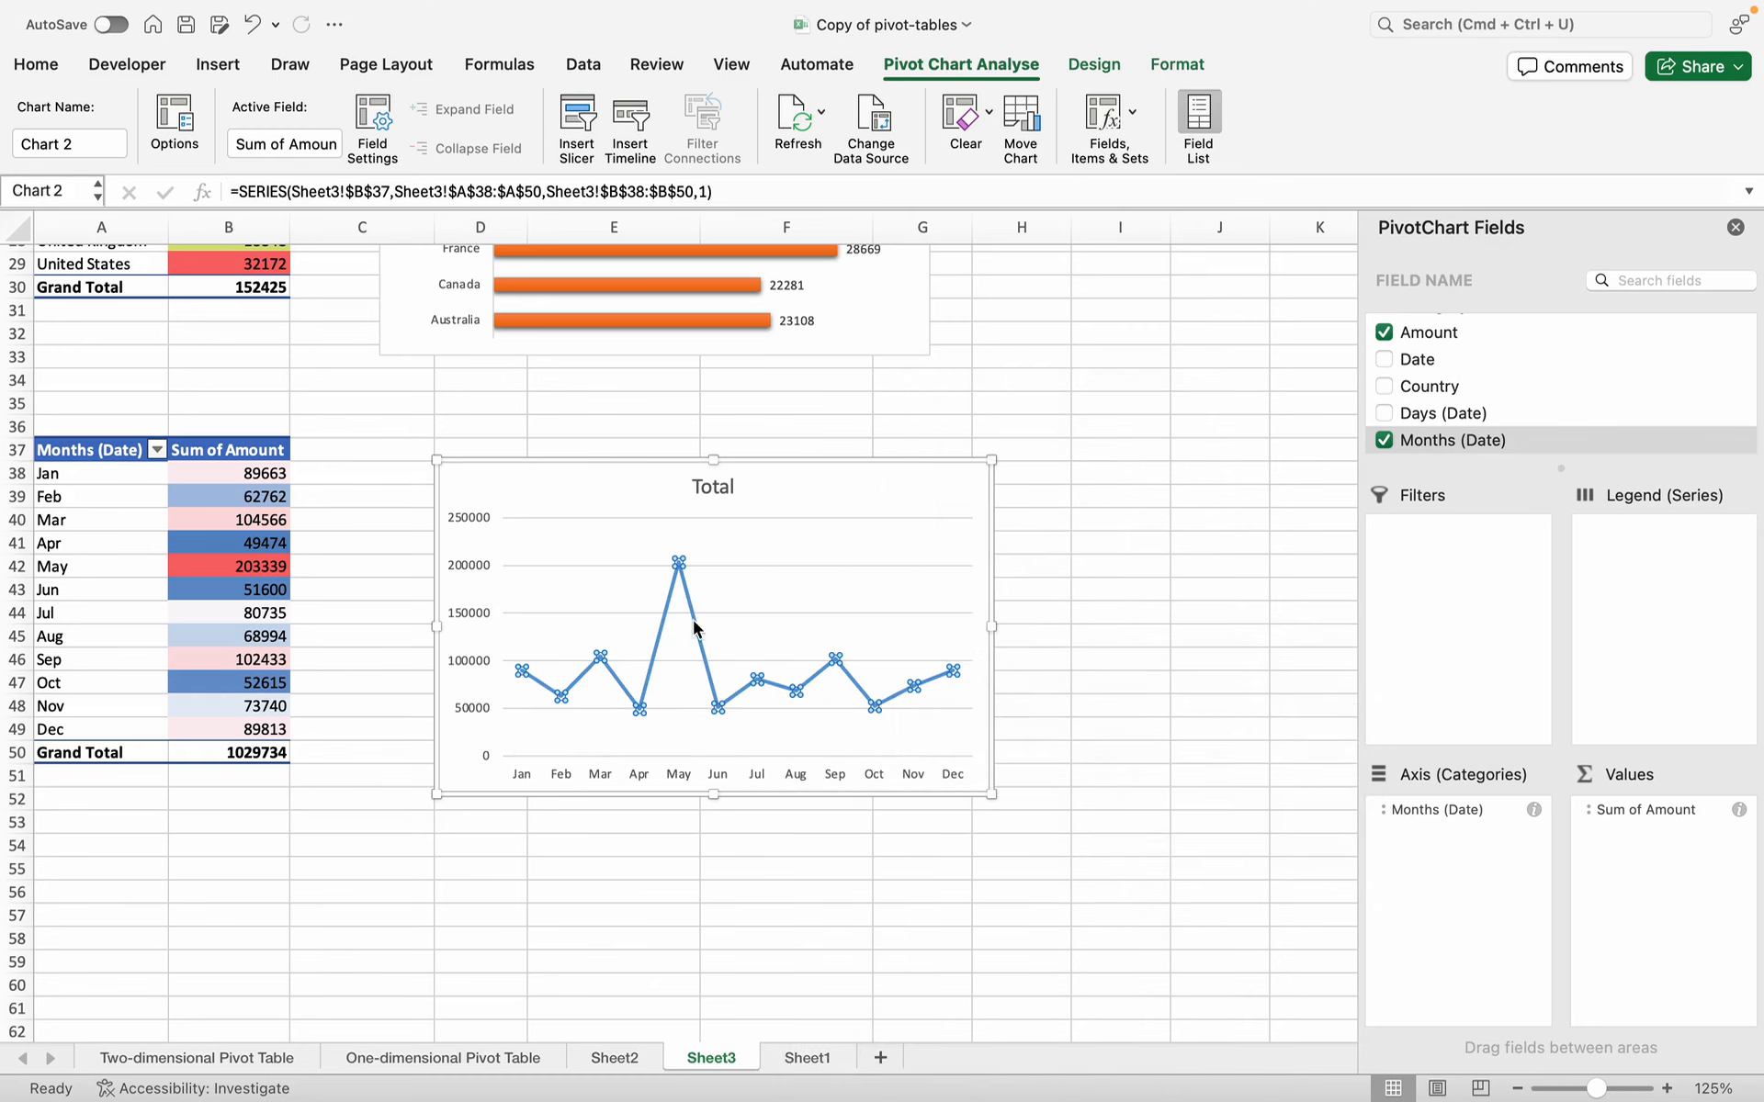
click(1178, 65)
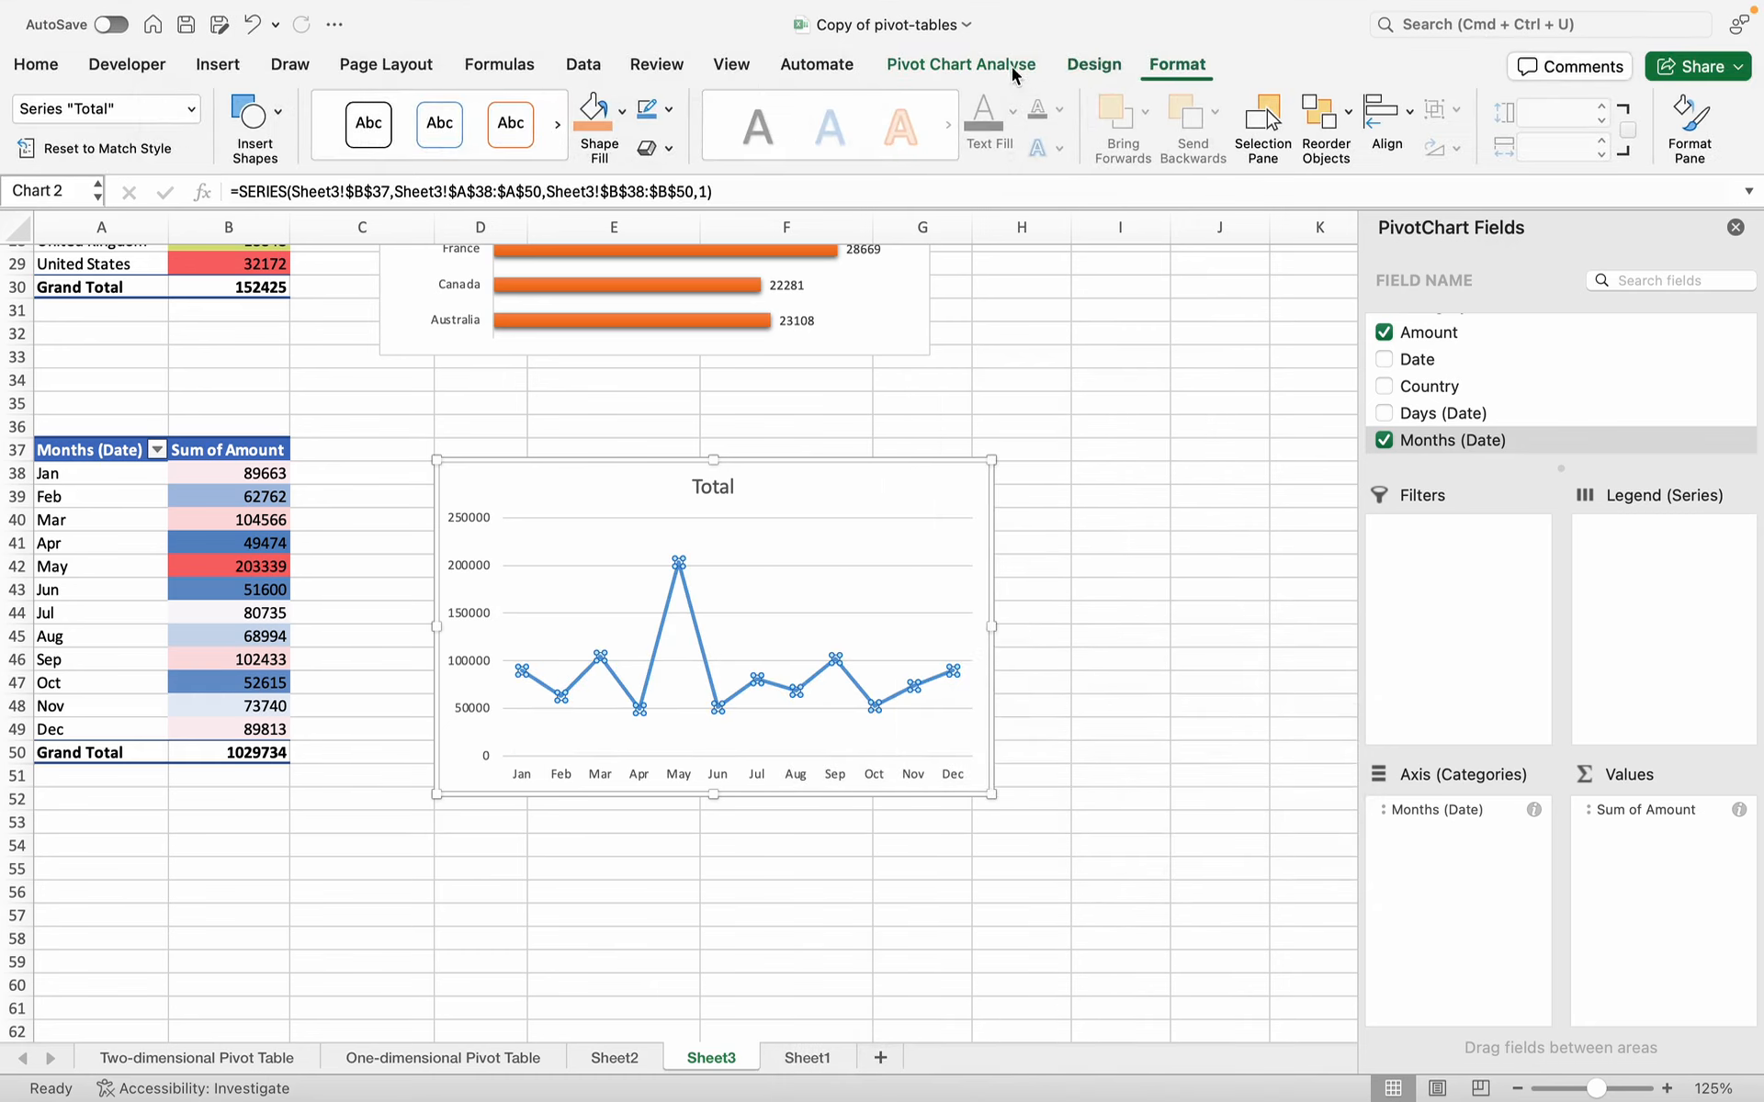
click(621, 114)
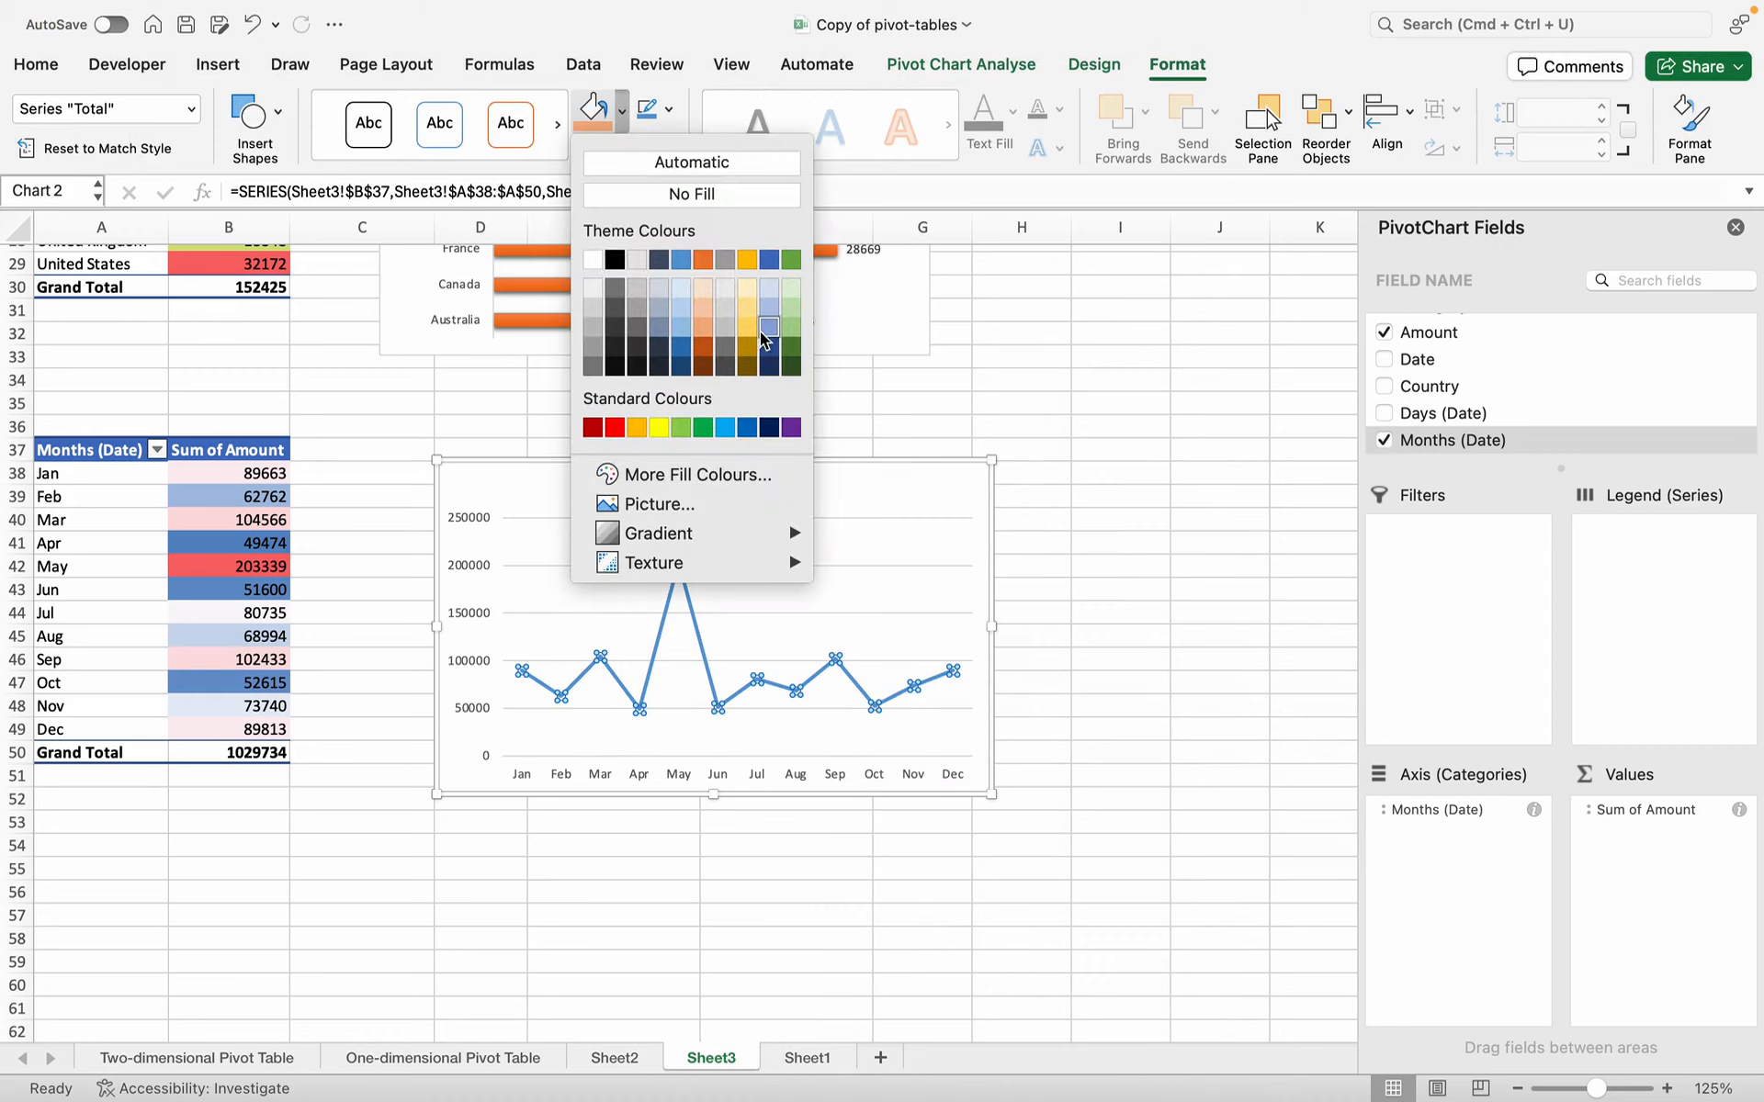
click(681, 283)
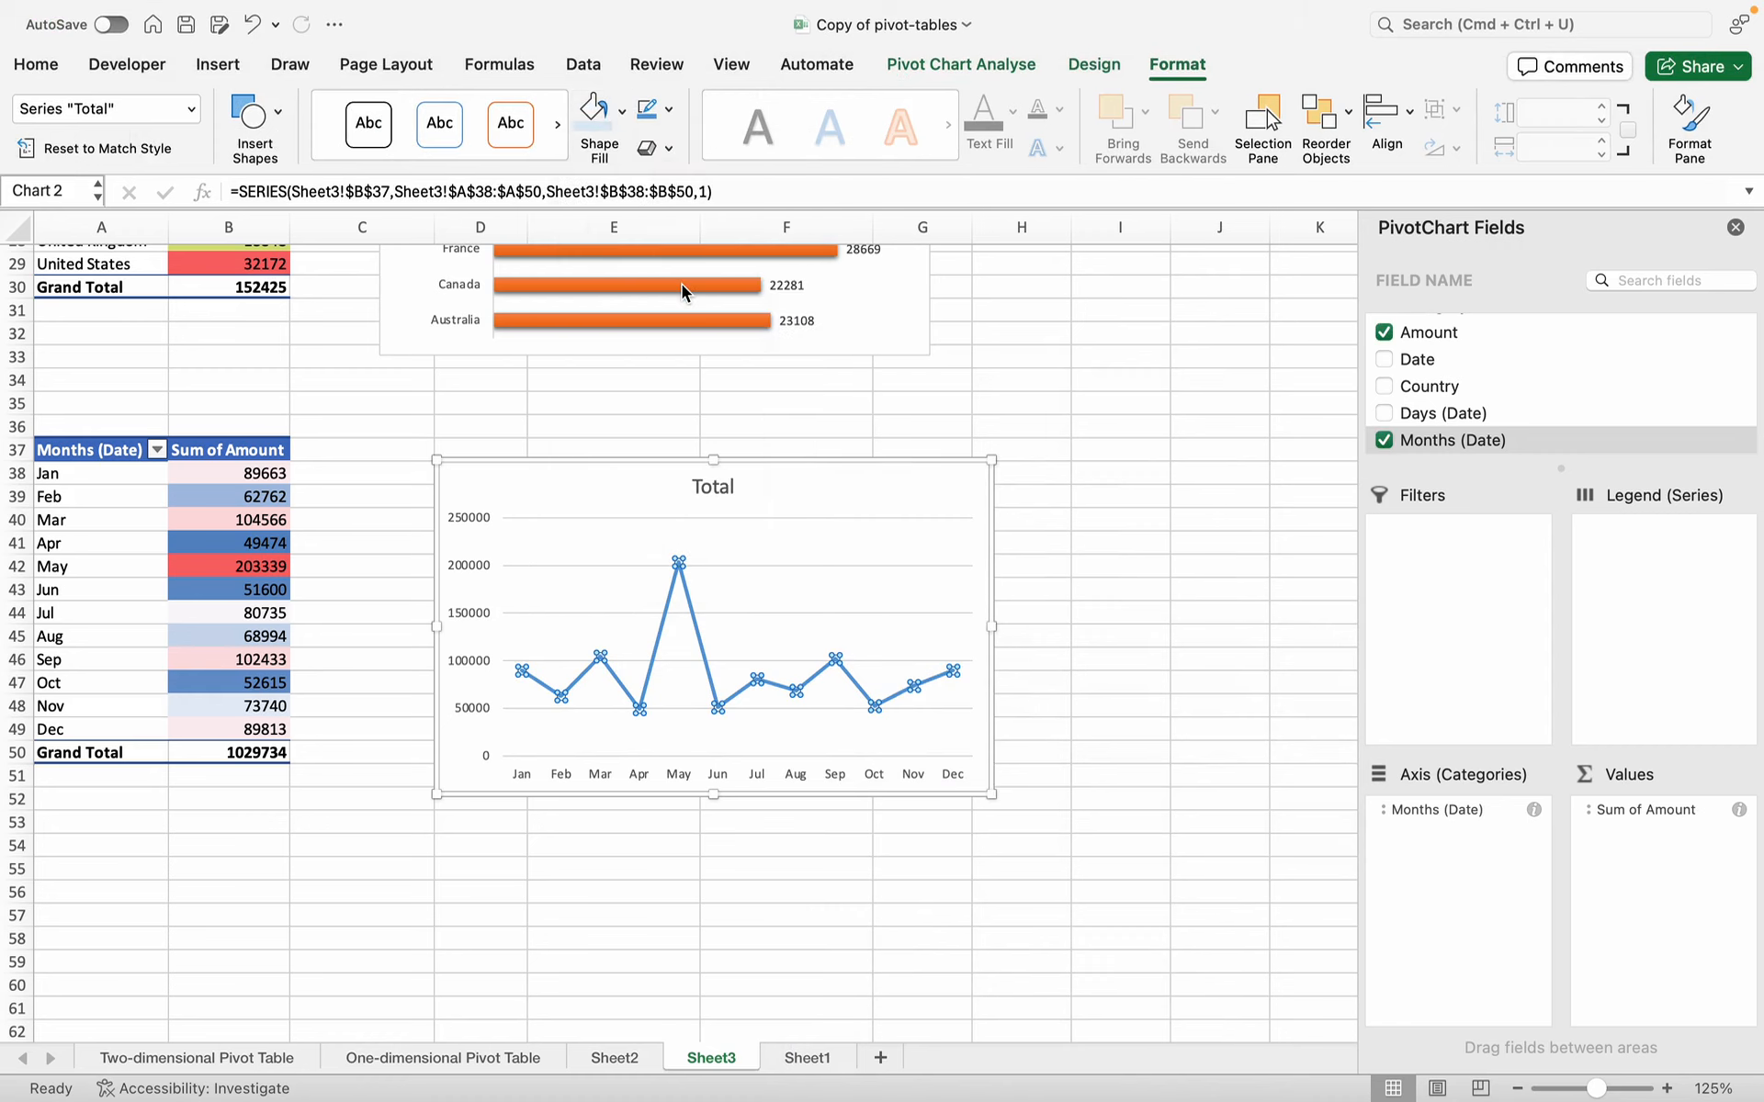
click(880, 564)
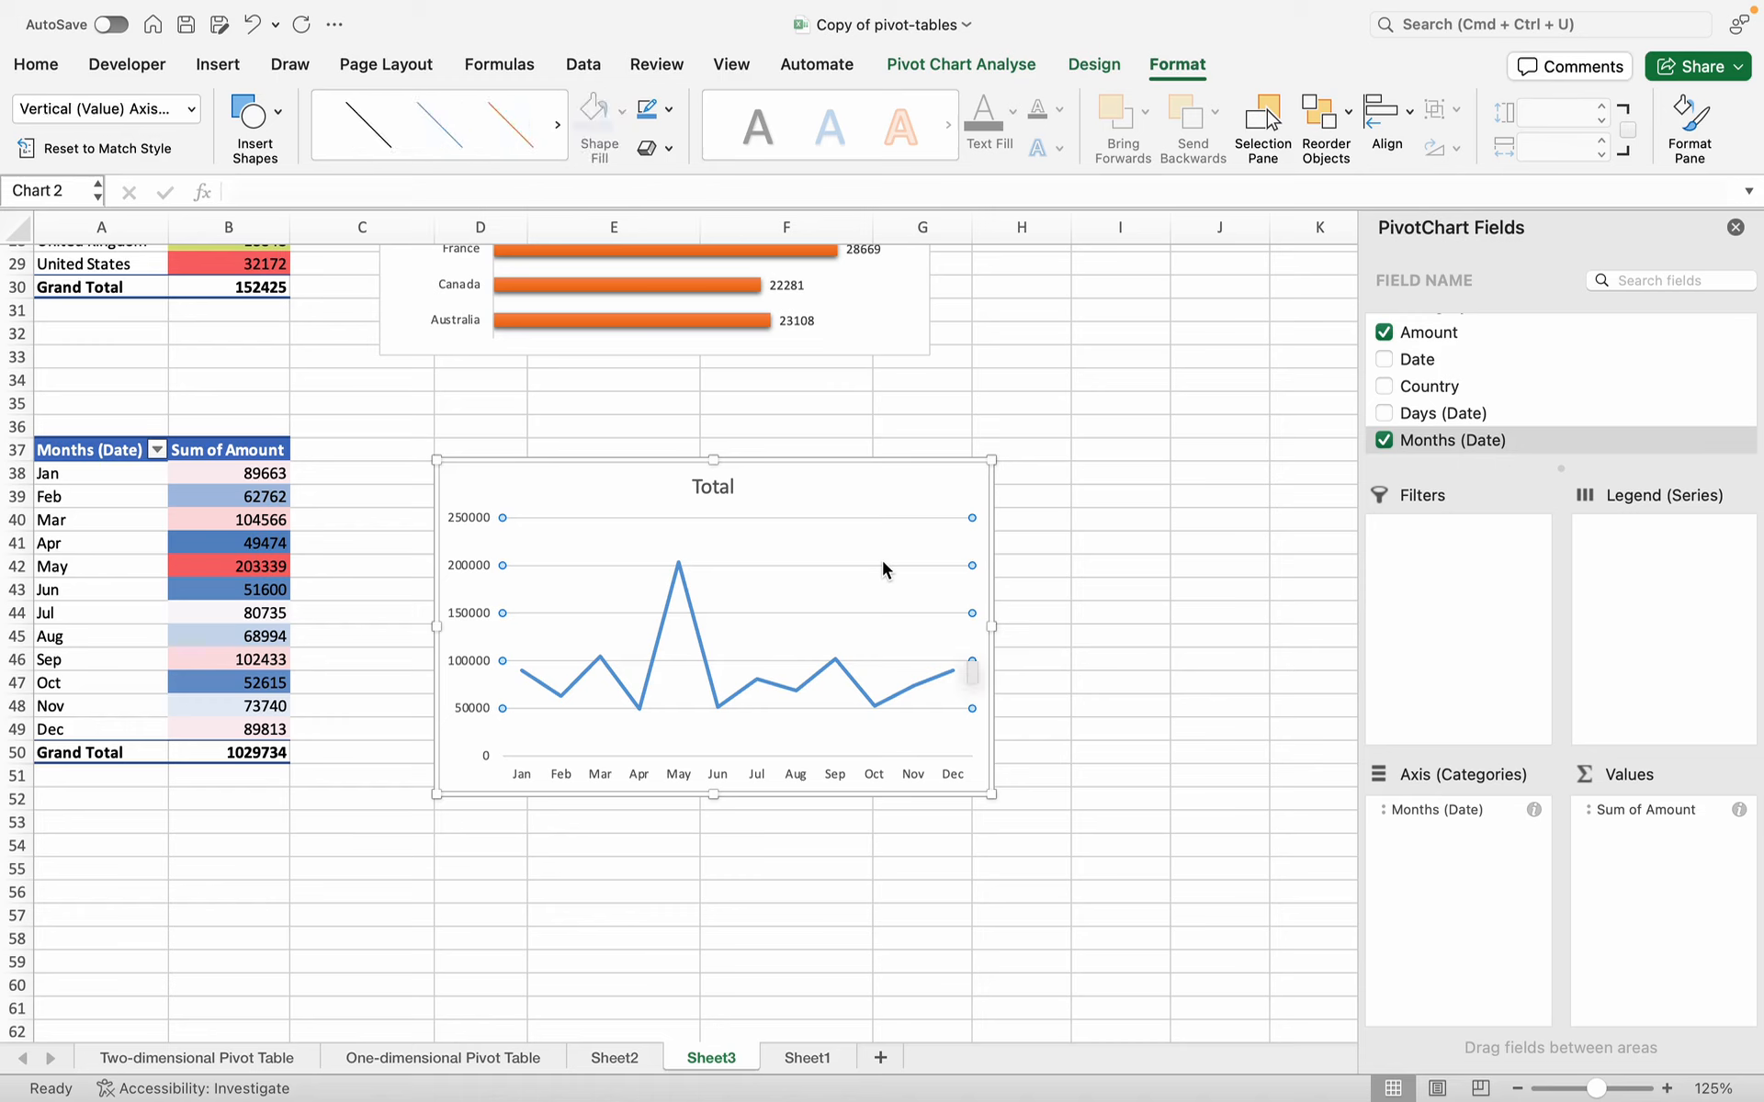
click(881, 568)
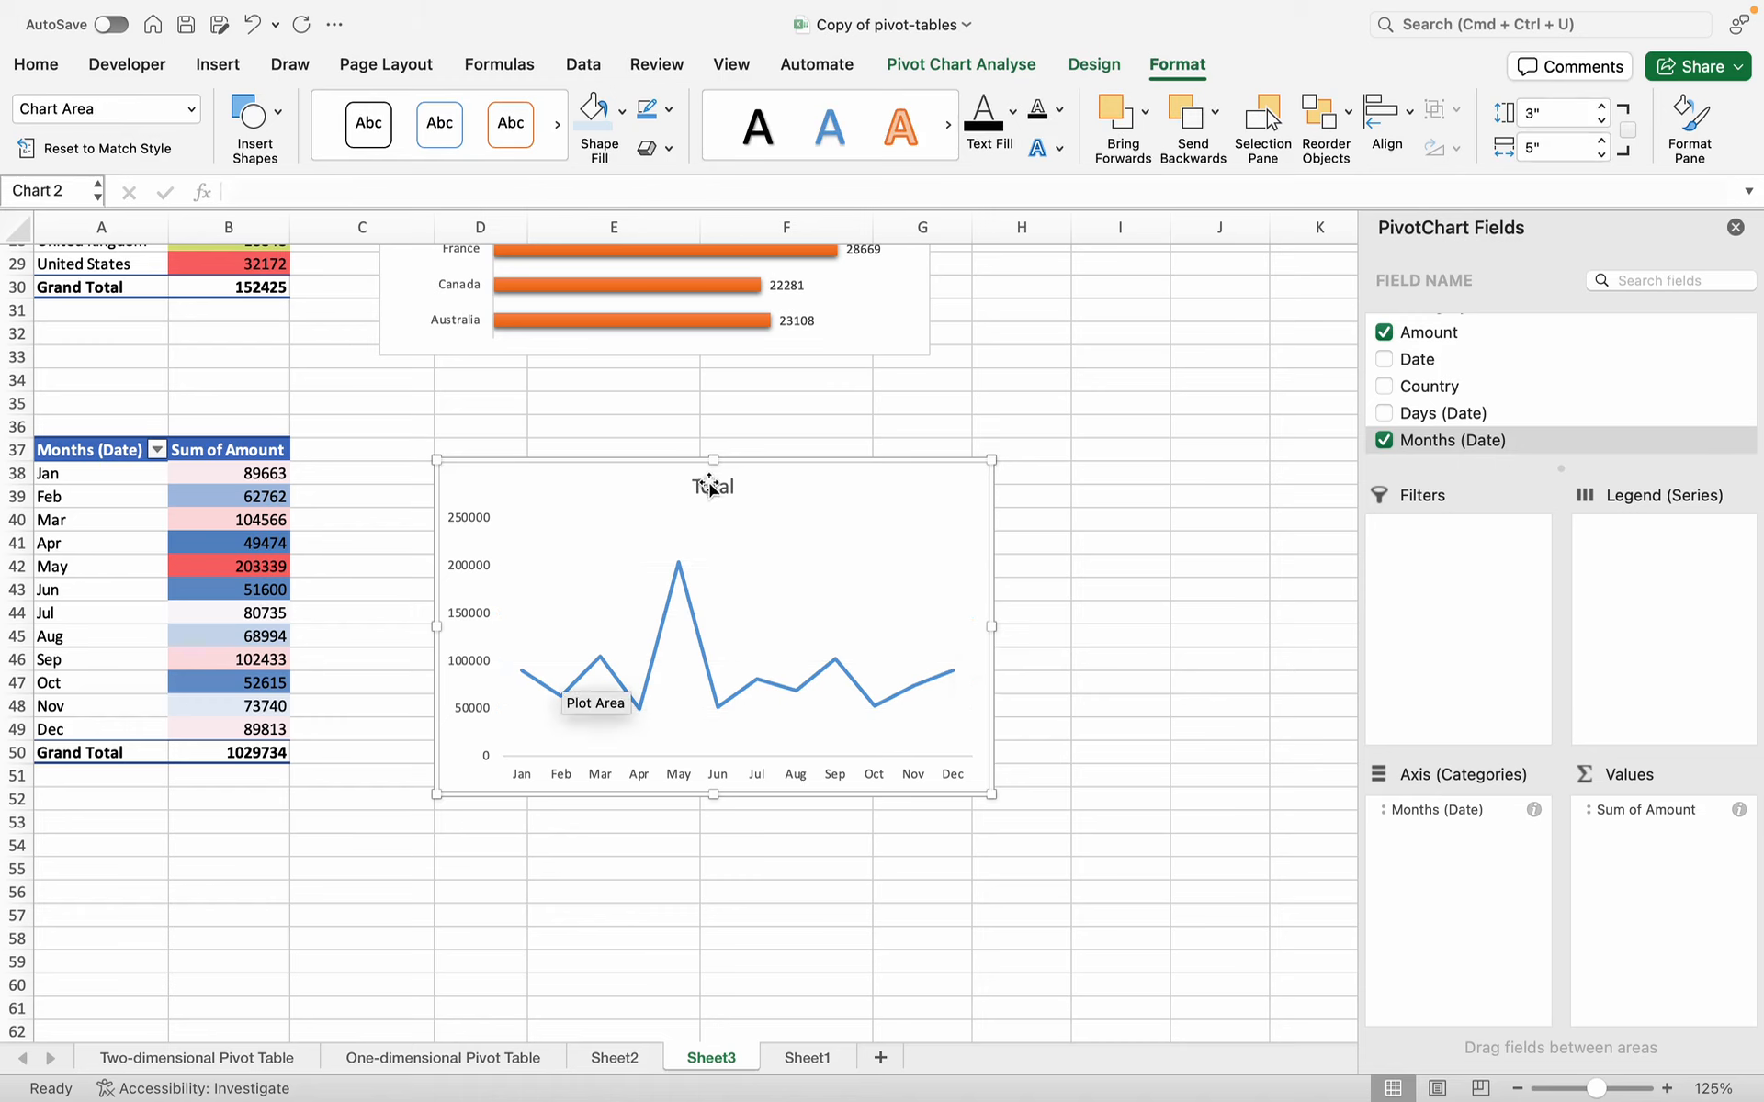
- Replace the monthly chart's title with "Month Wise Sales"
click(709, 484)
double_click(713, 487)
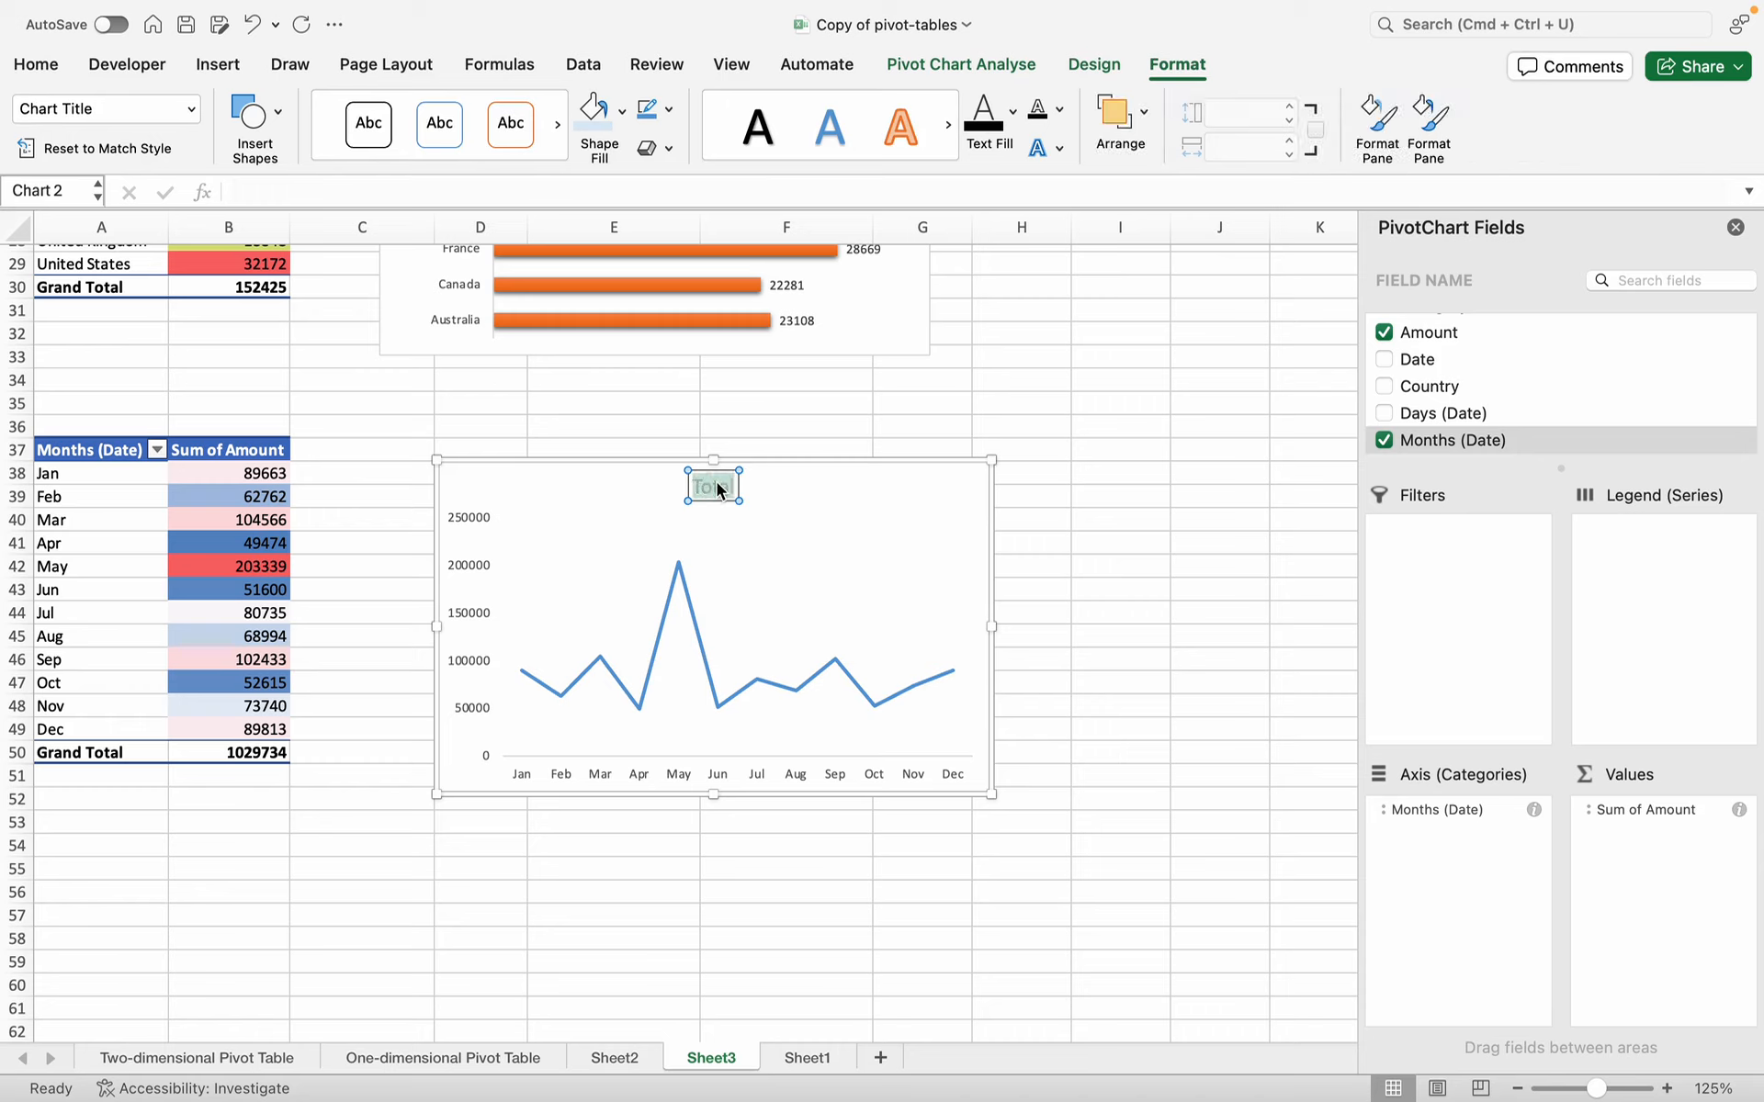
text(Month Wise C)
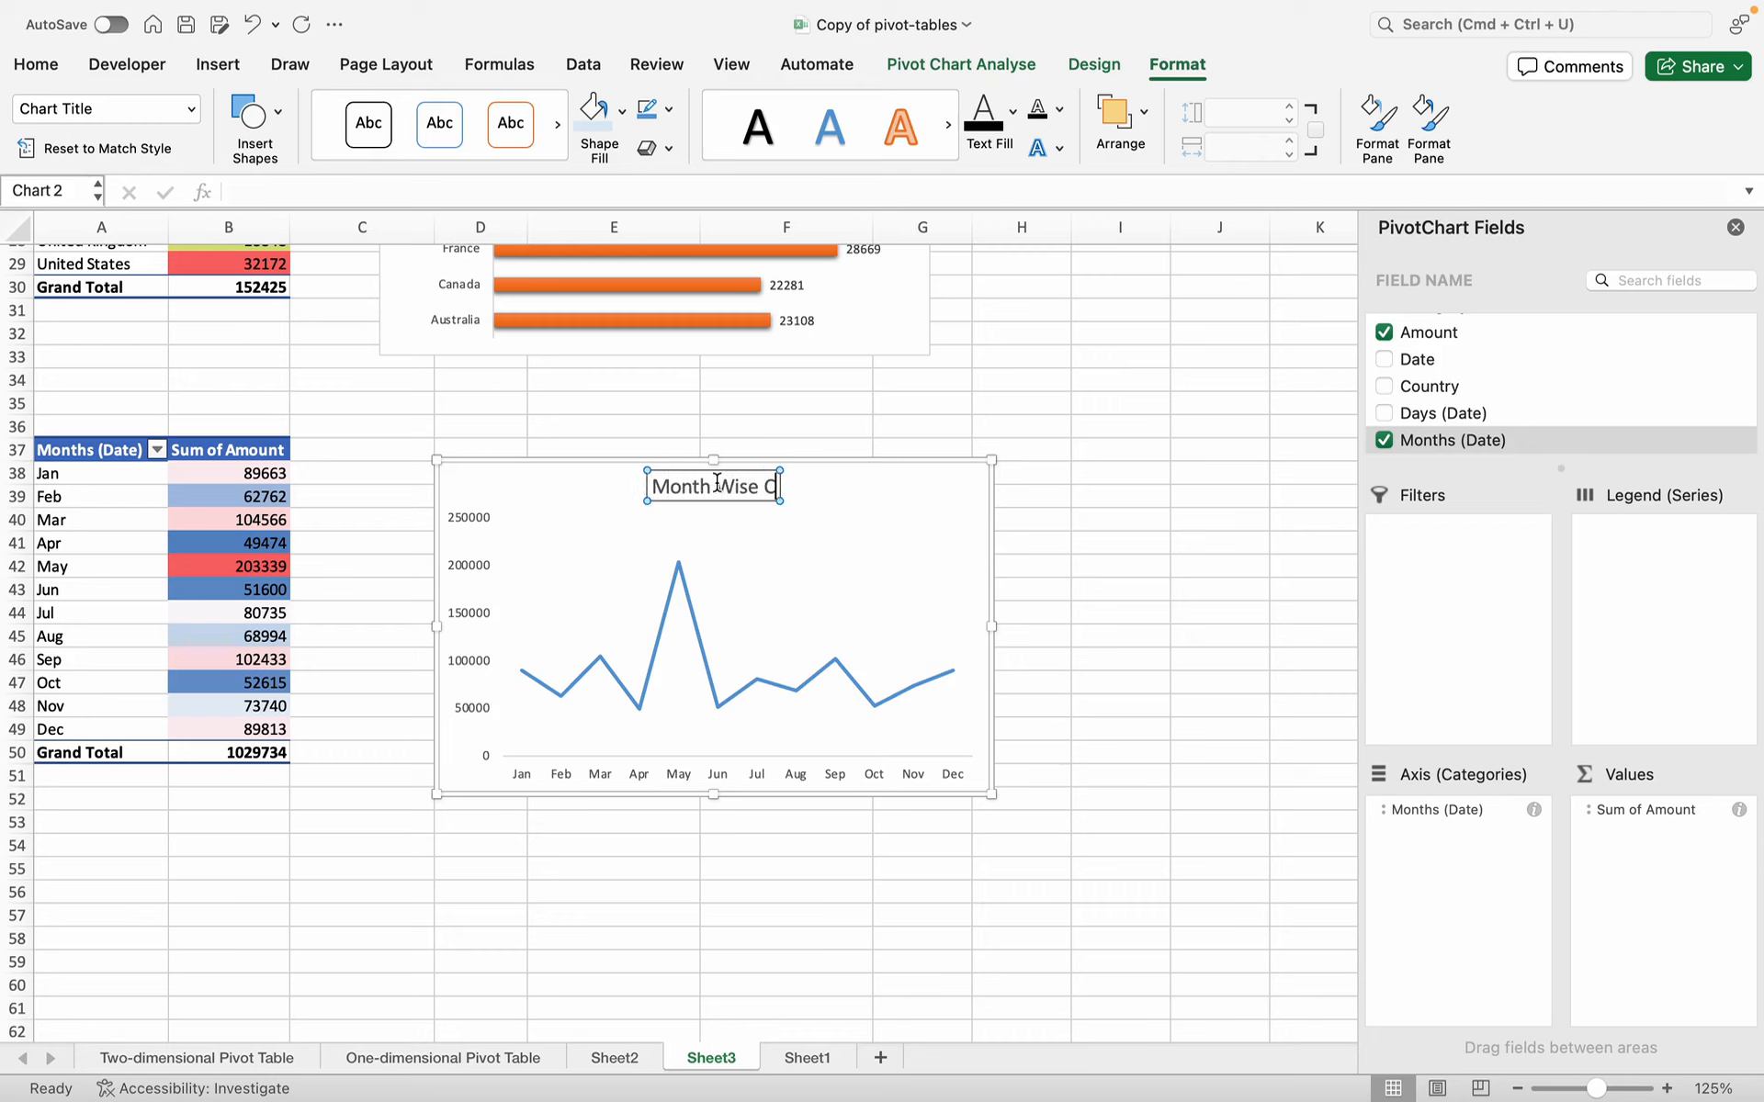
key(BackSpace)
text(SAles)
key(BackSpace)
key(BackSpace)
key(BackSpace)
key(BackSpace)
text(a)
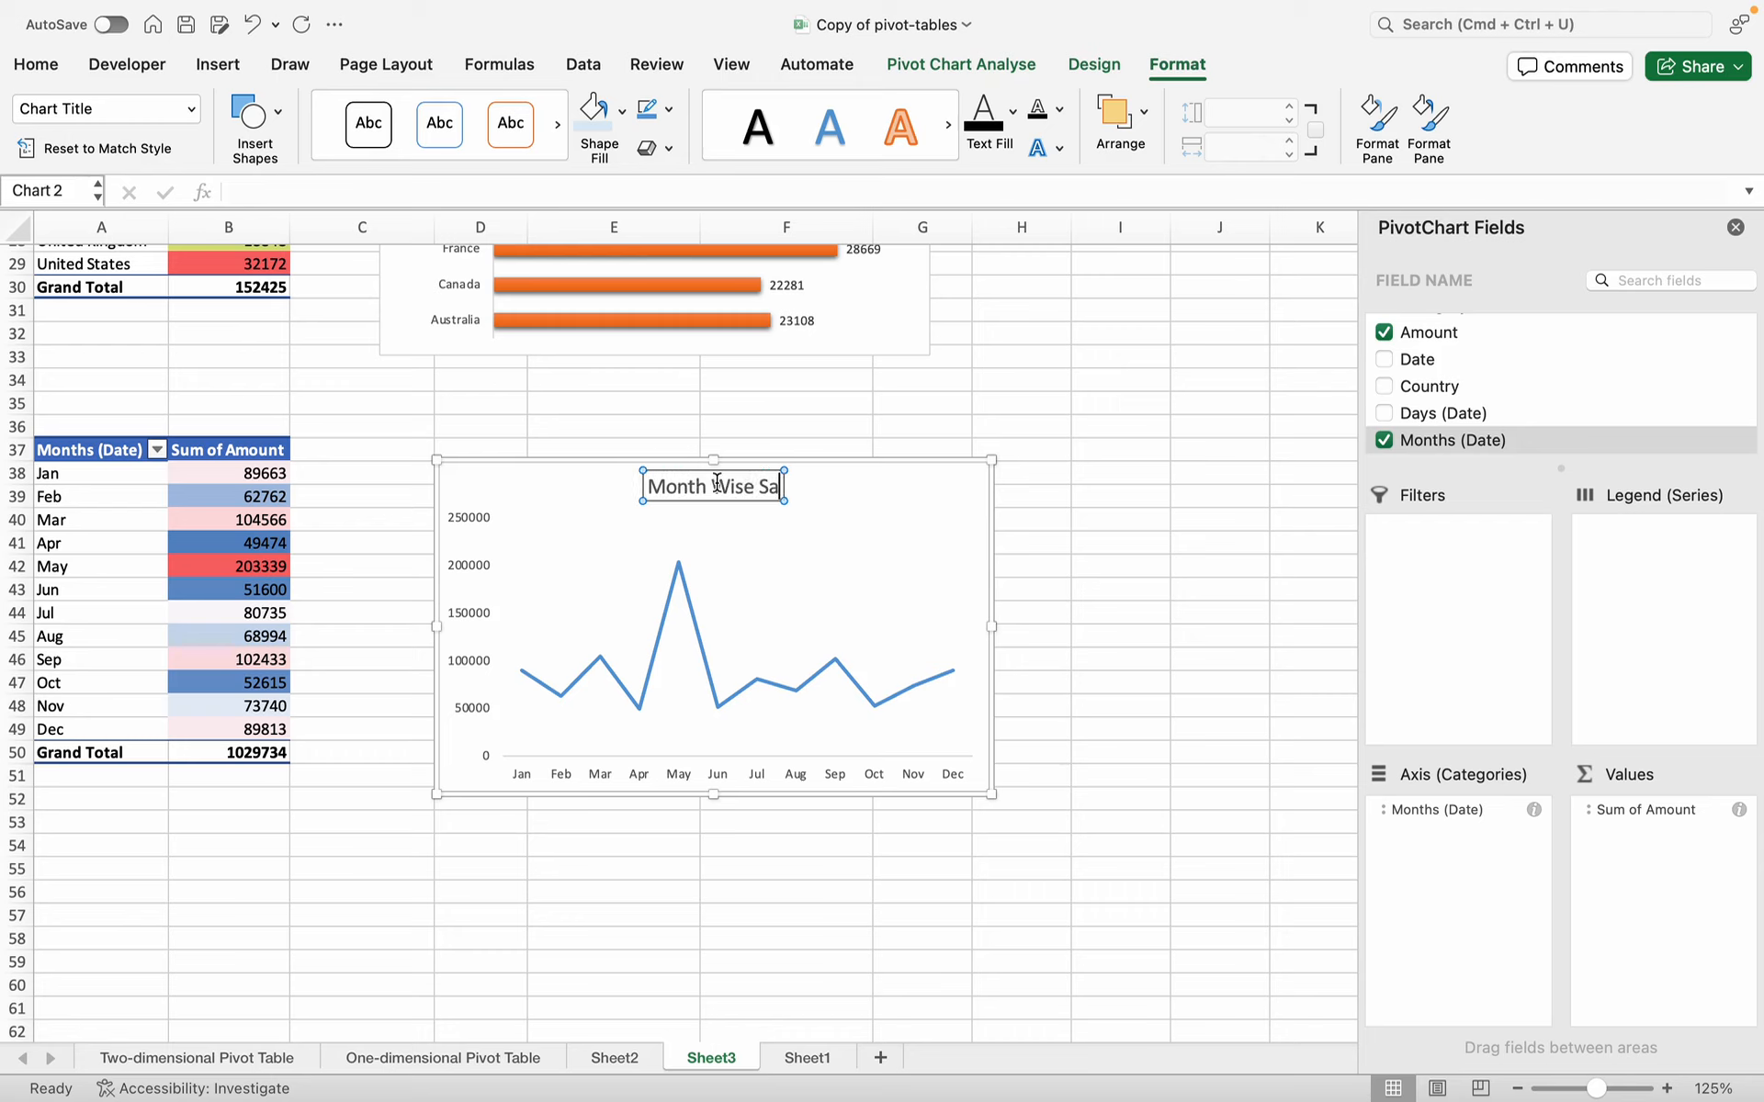
text(les)
click(778, 742)
- Add a primary vertical axis title to the Month Wise Sales chart and name it "Amount"
scroll(776, 739, down, 5)
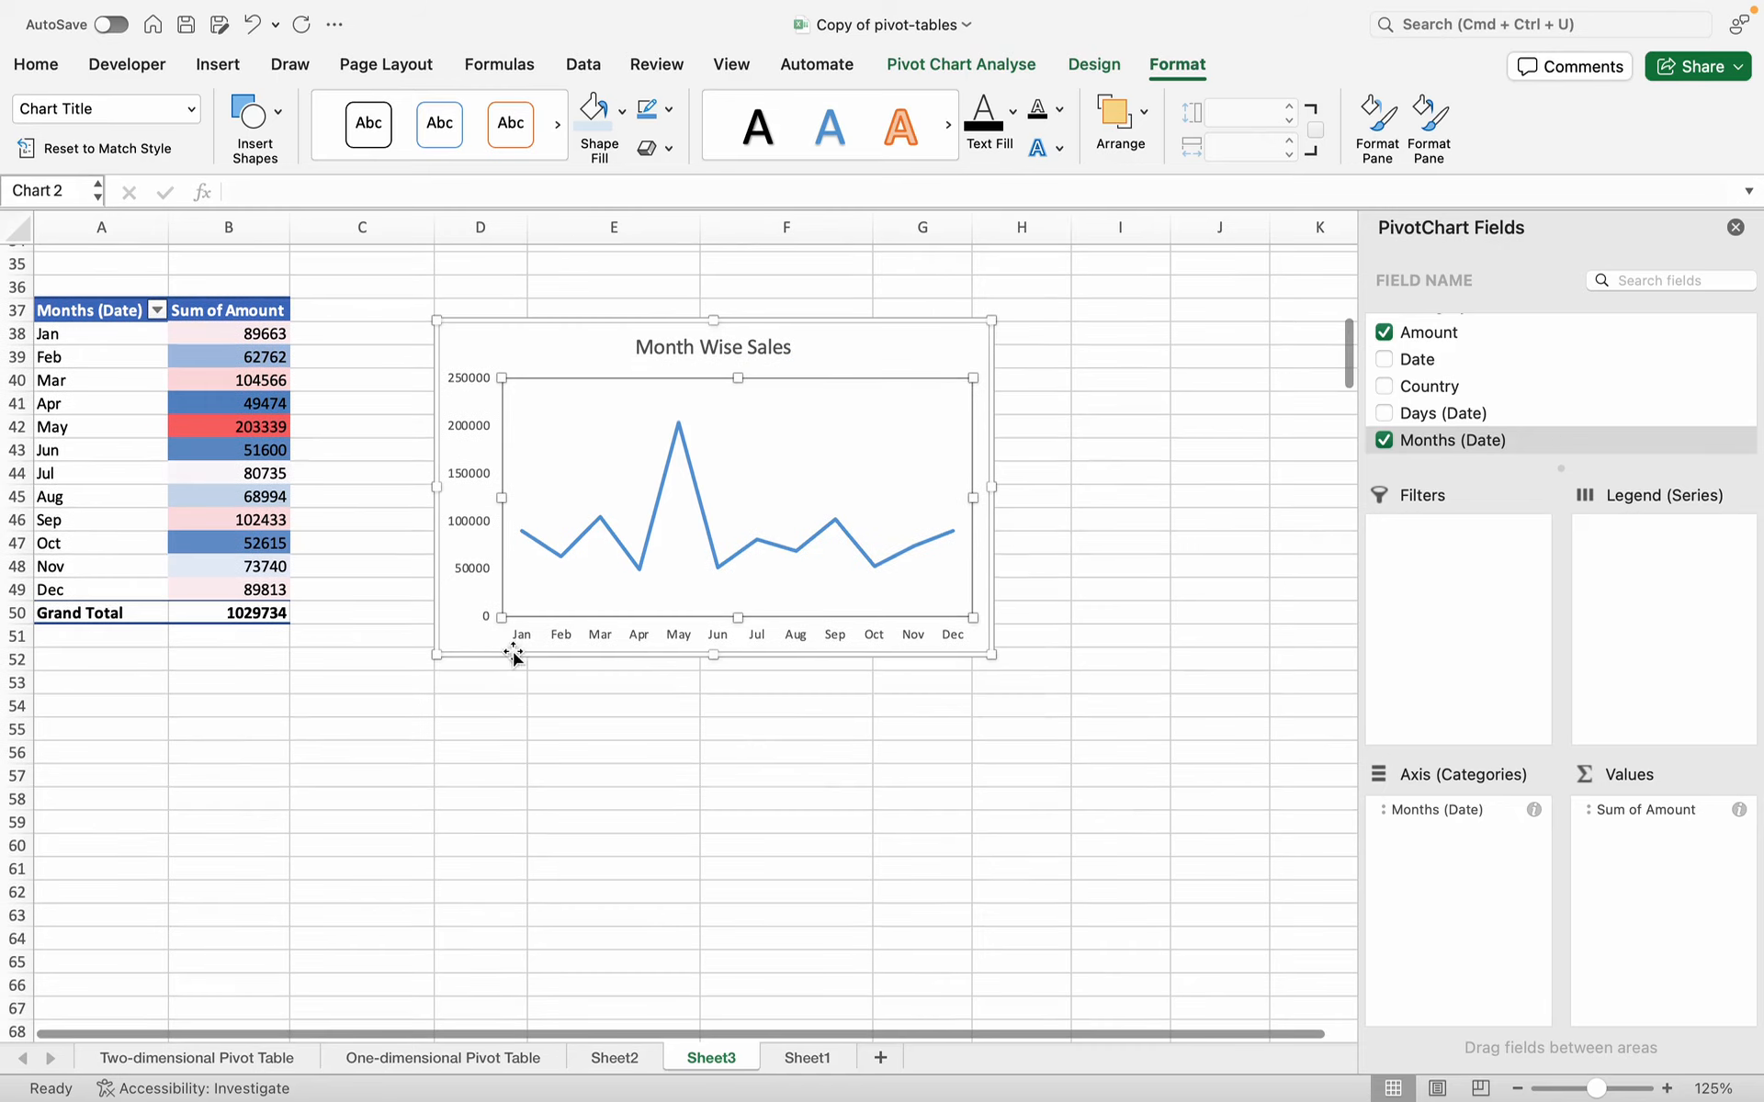
click(512, 654)
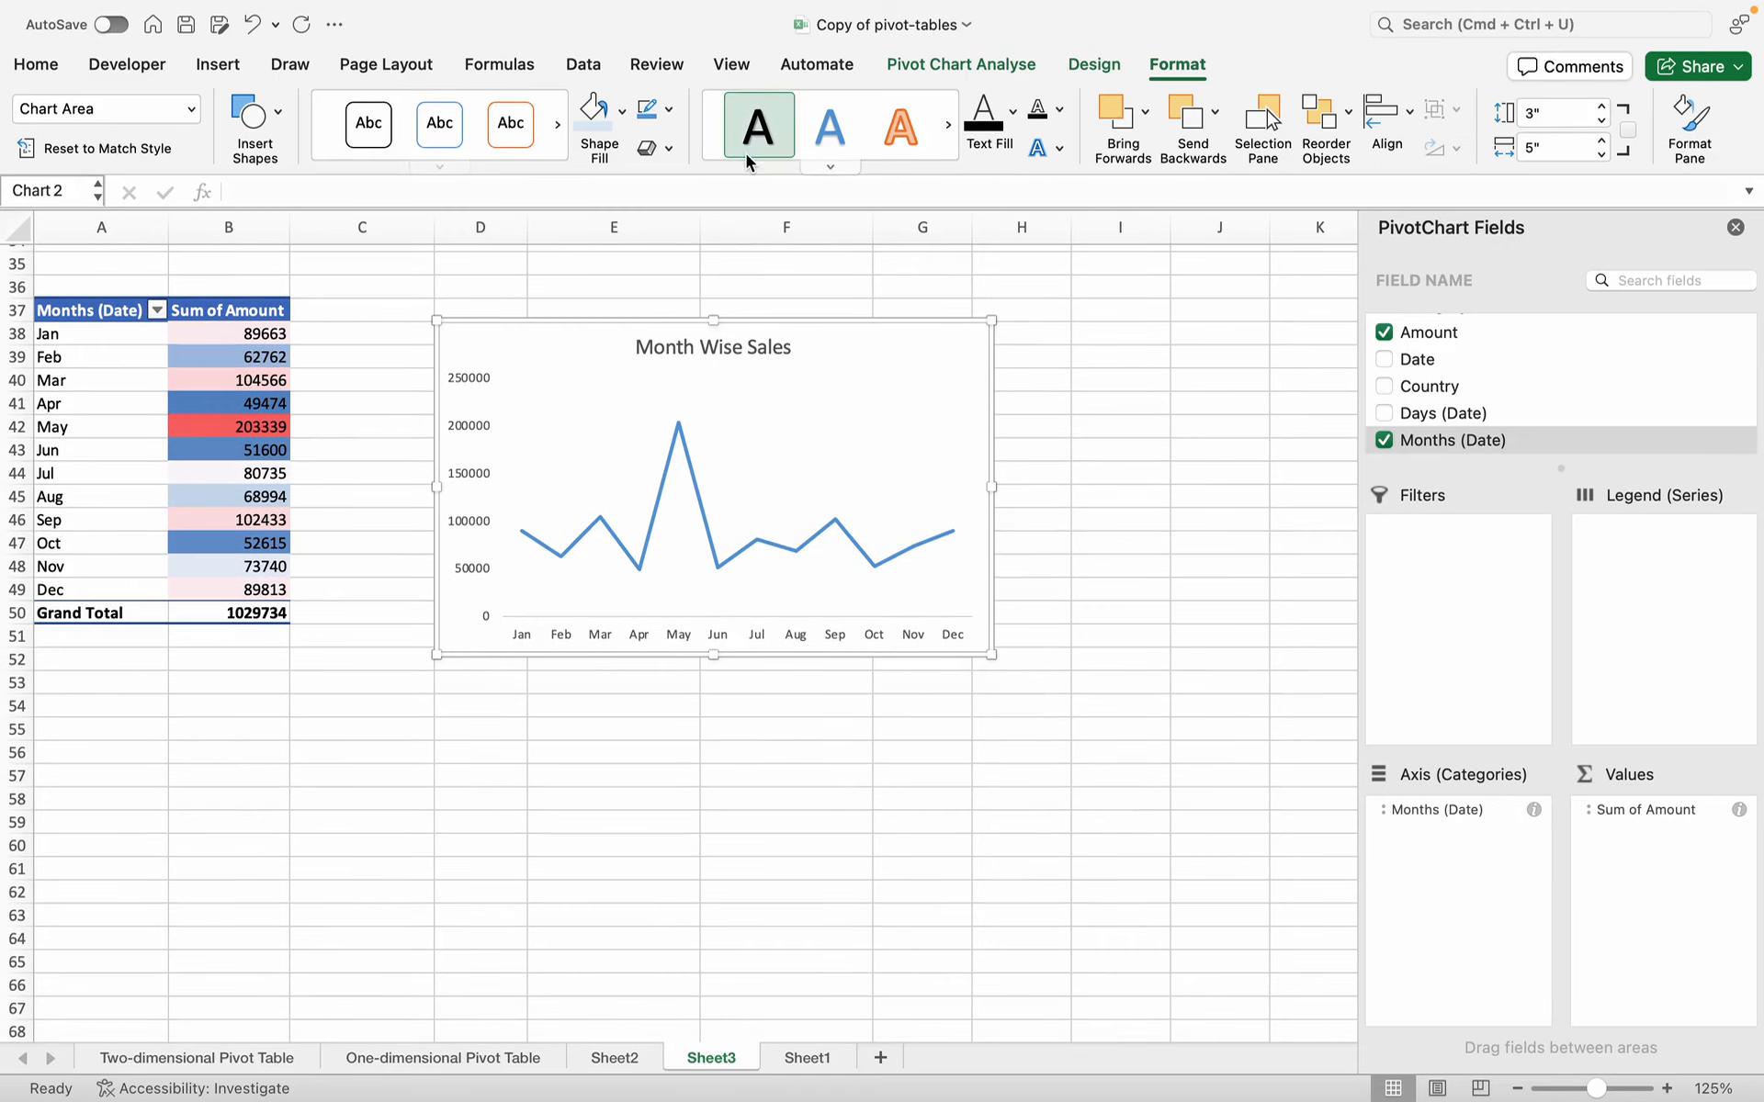
click(1091, 64)
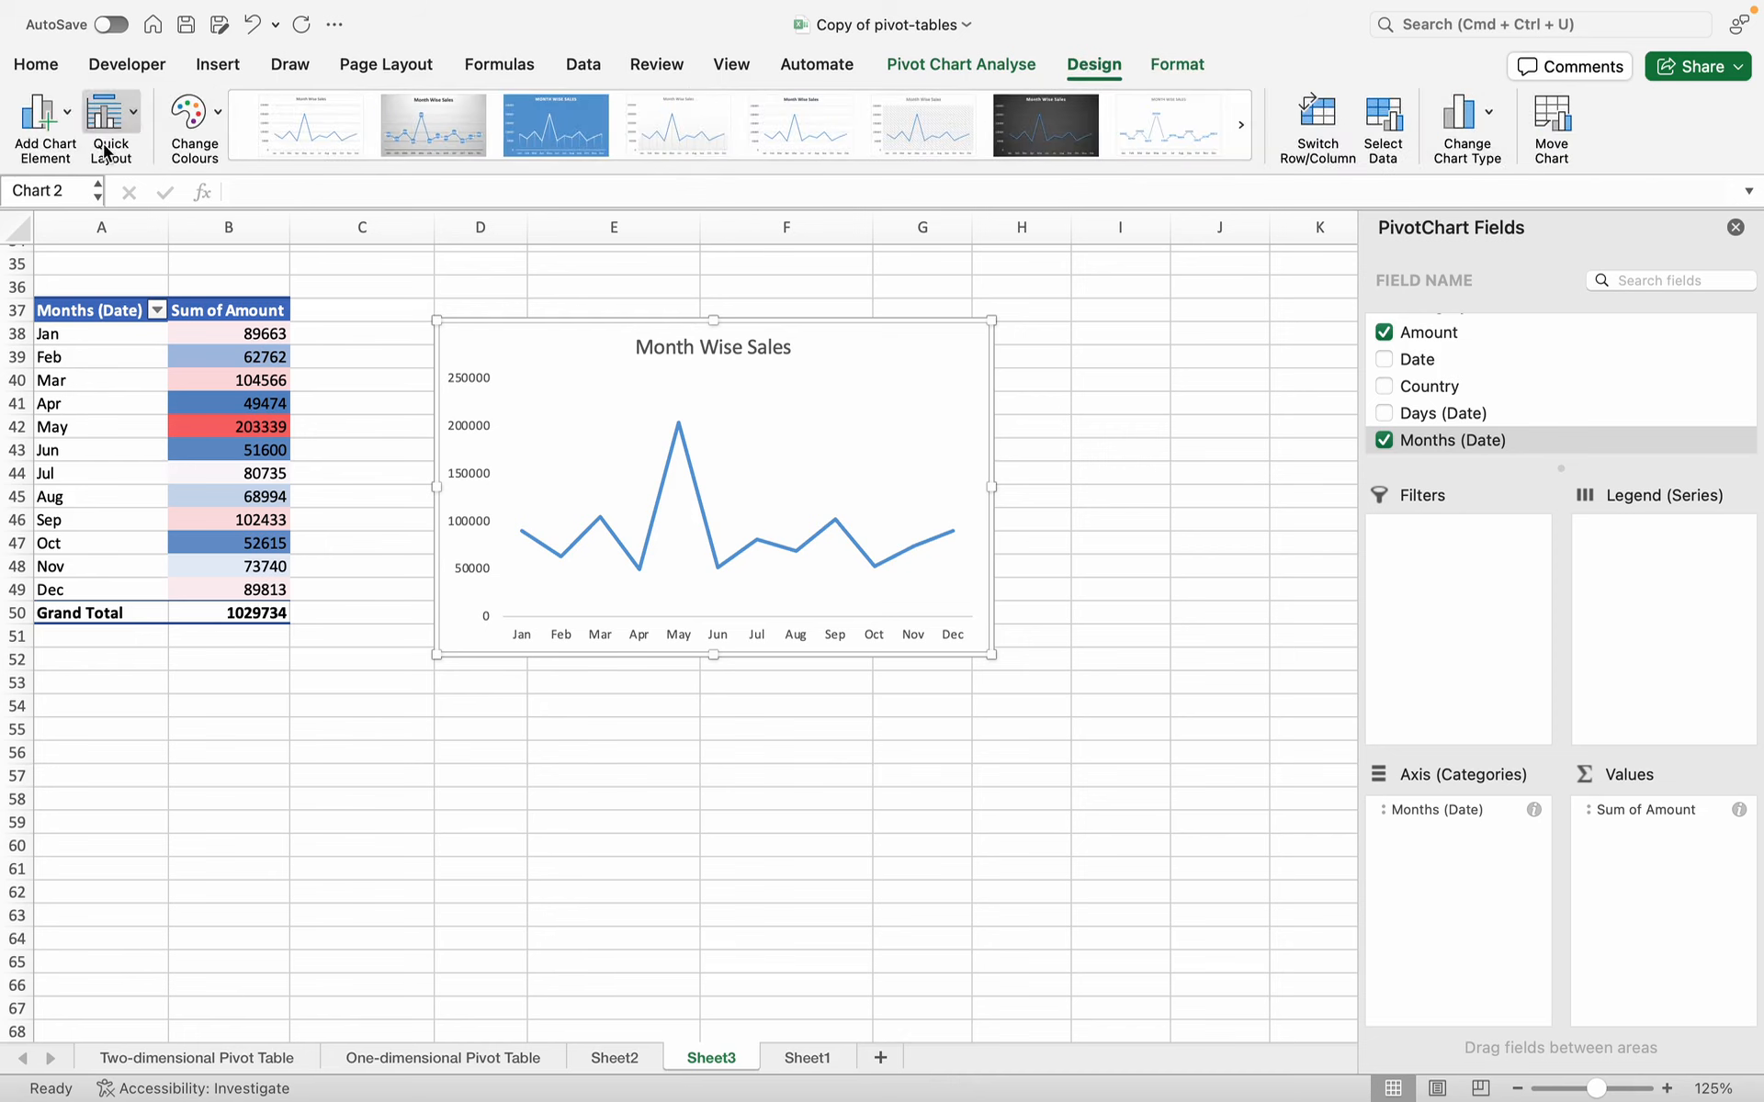
click(39, 115)
mouse_move(109, 182)
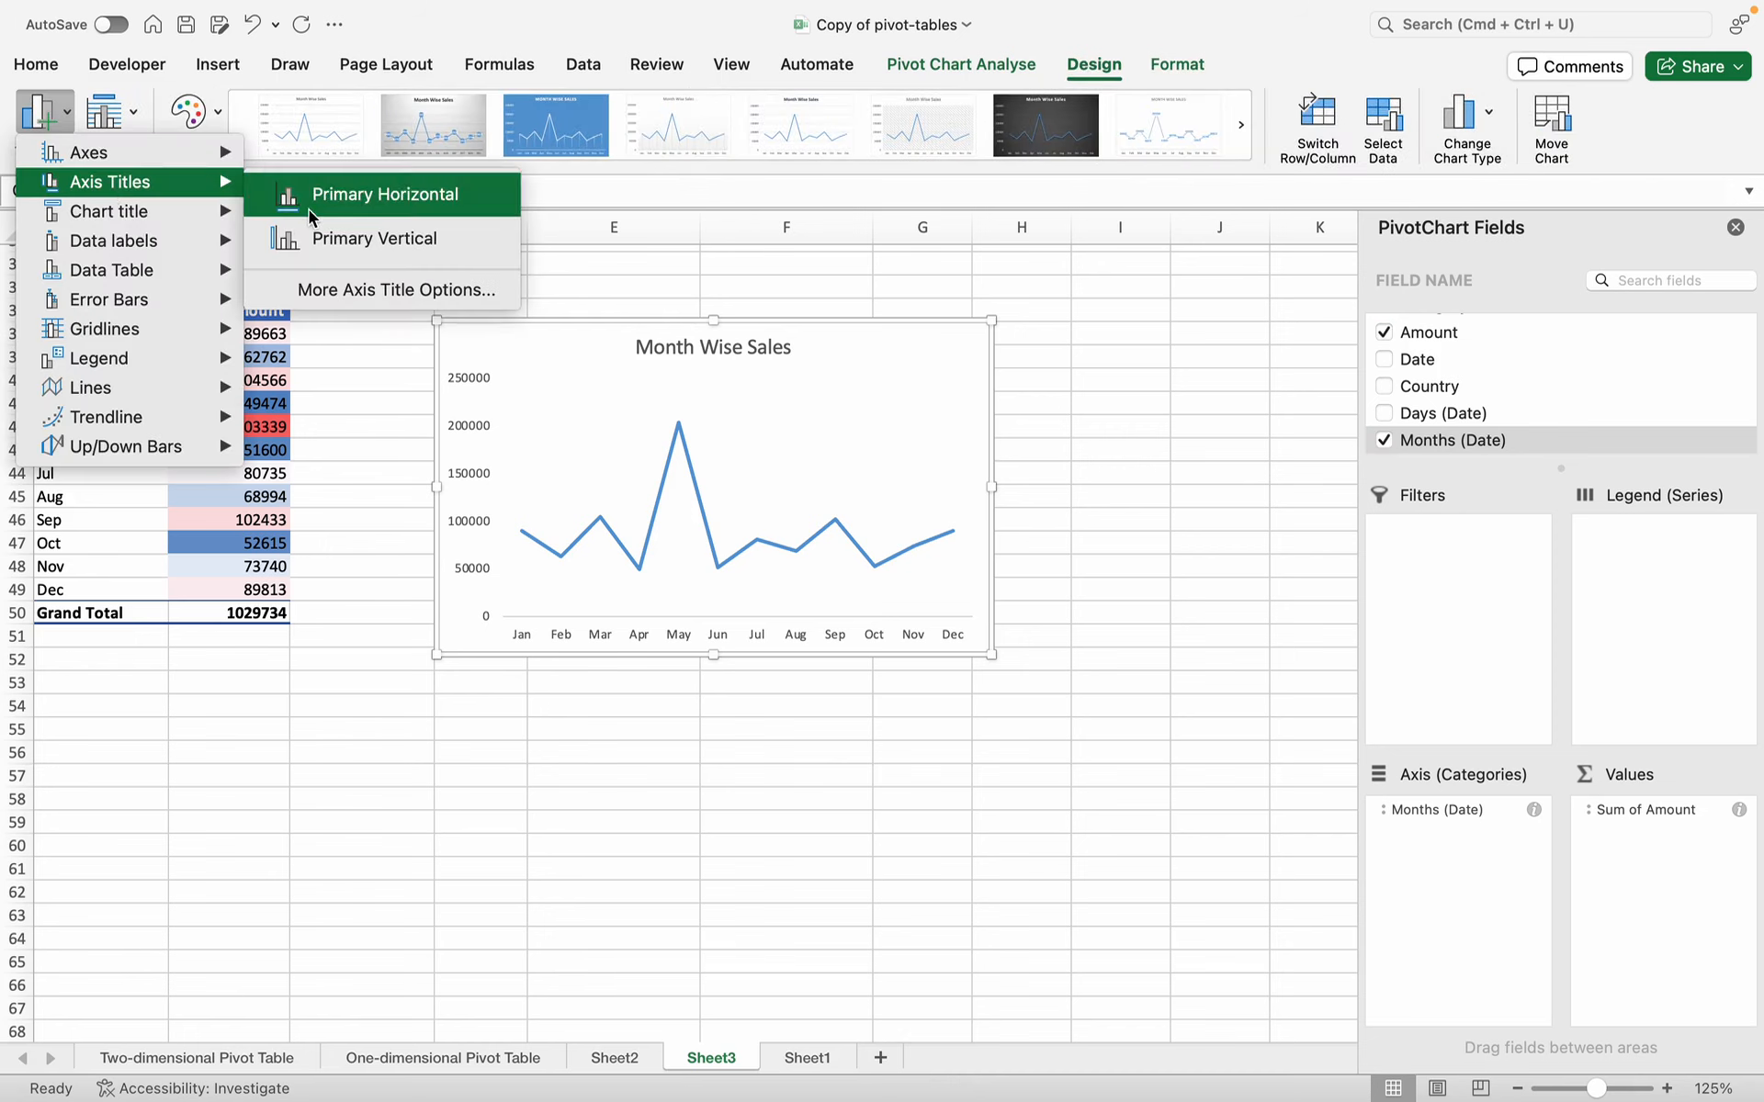
click(312, 235)
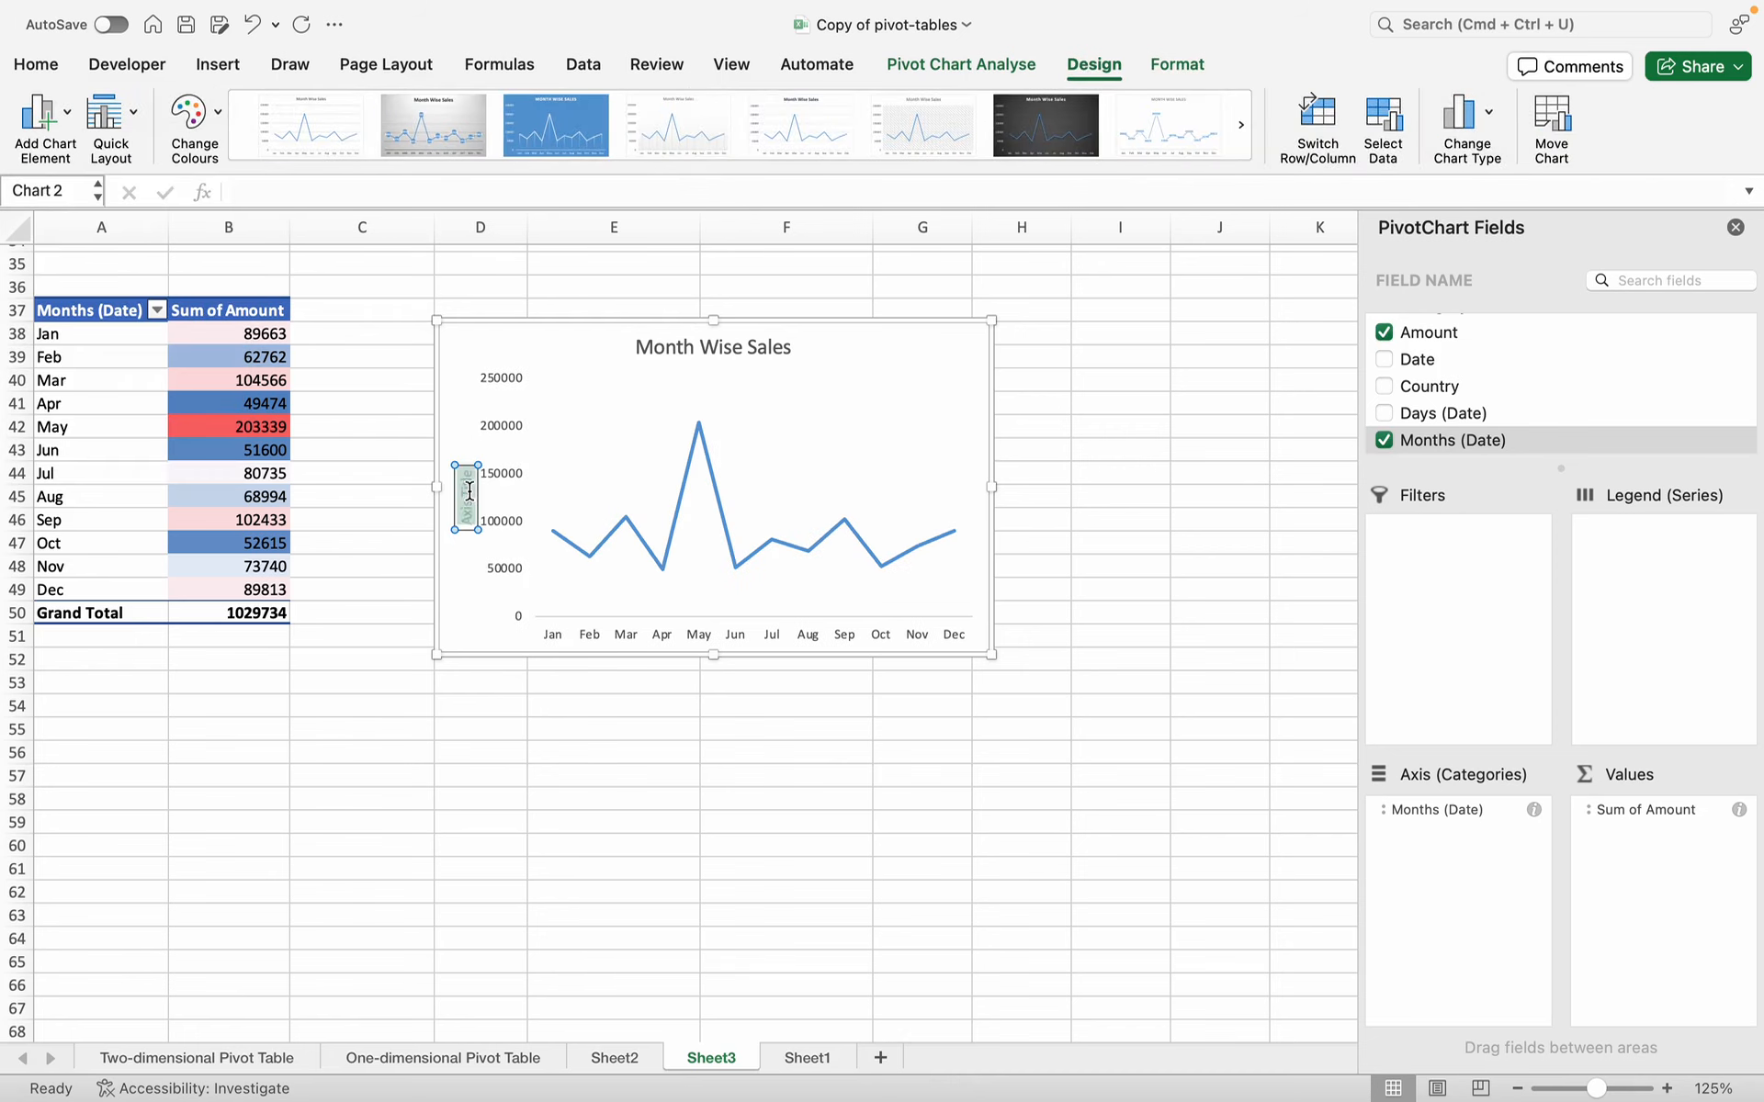
text(Mont)
text(nt)
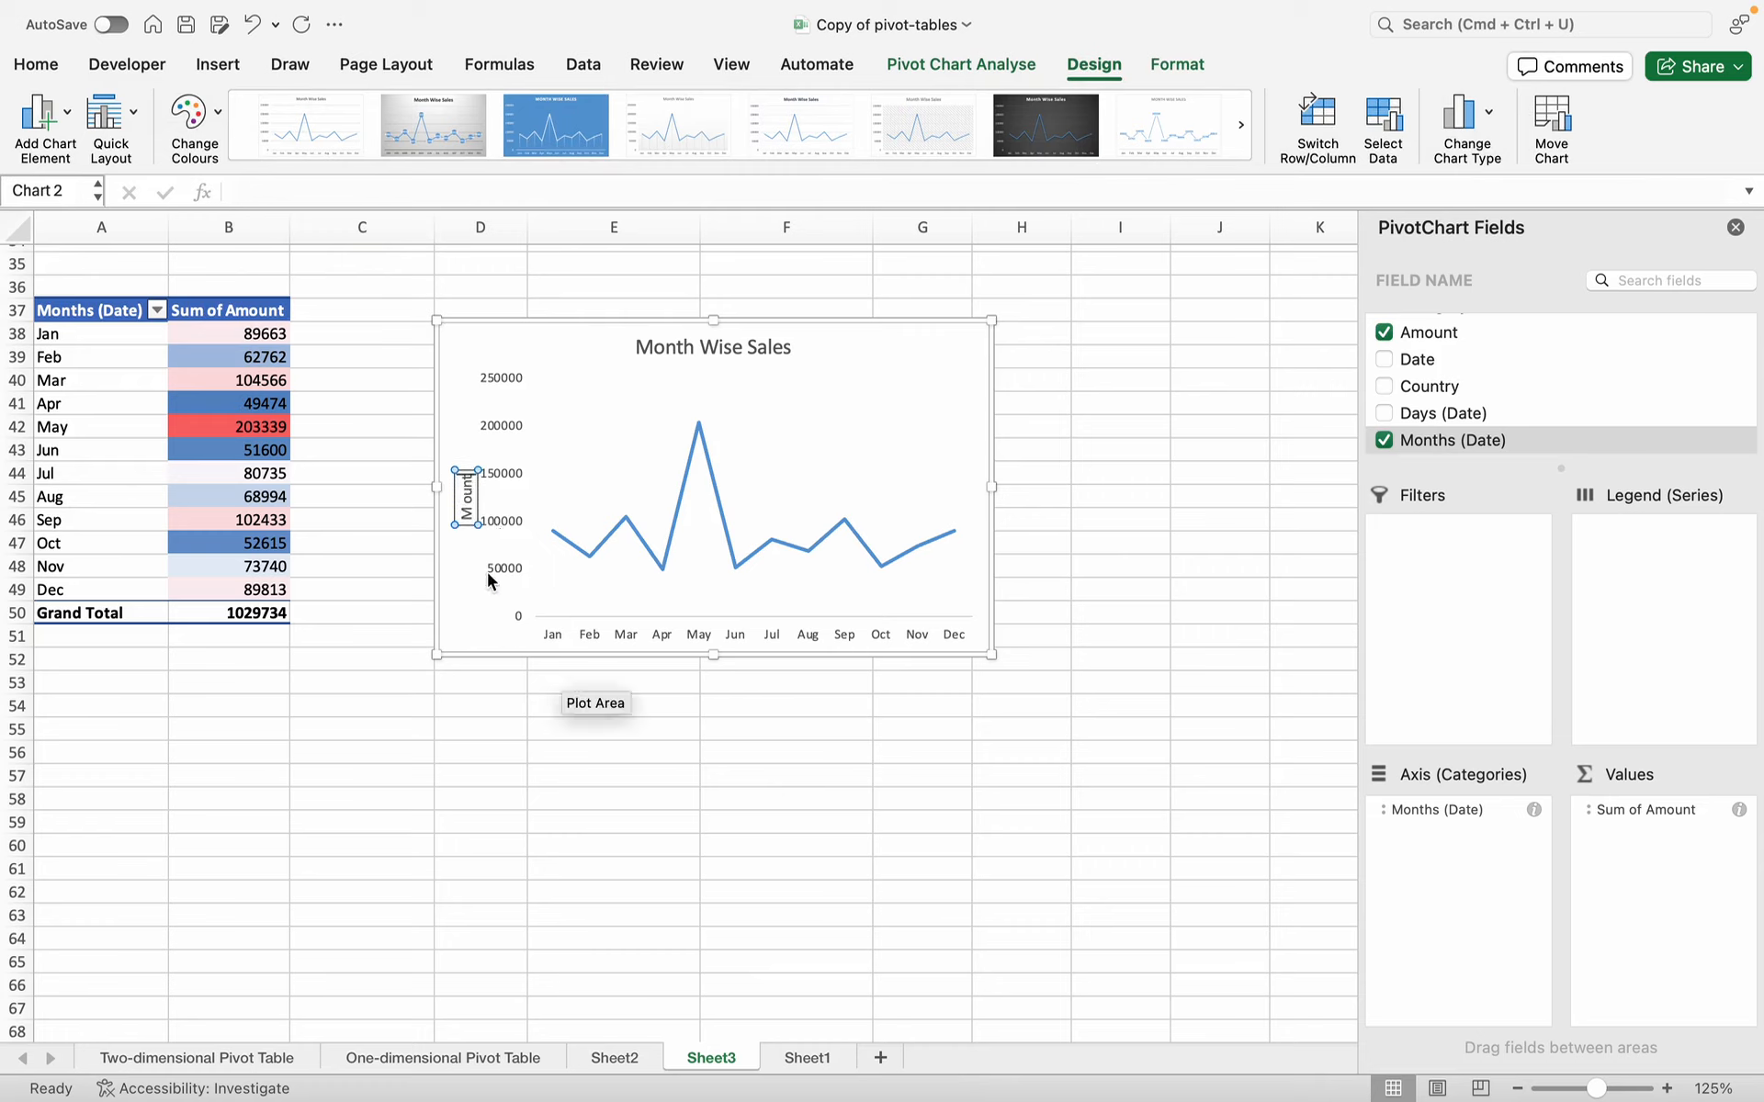
key(BackSpace)
key(BackSpace)
key(BackSpace)
key(BackSpace)
key(BackSpace)
text(ount)
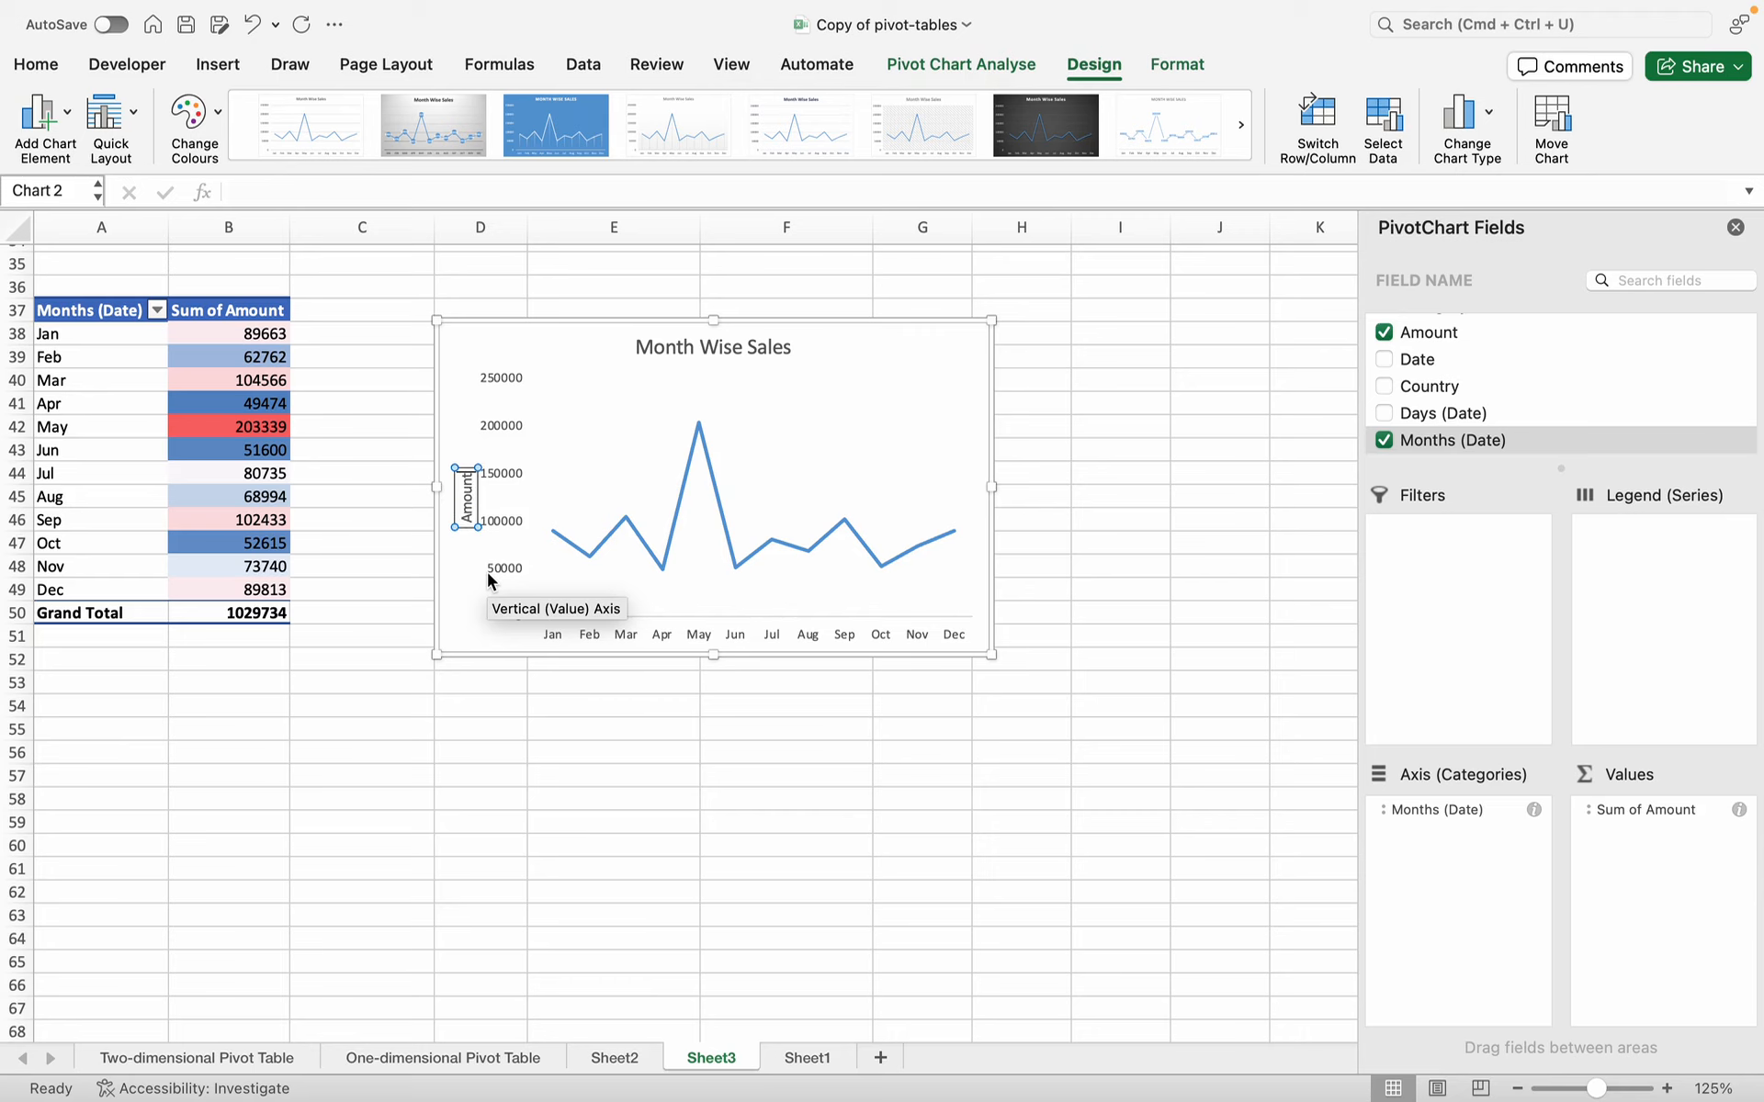
click(498, 647)
right_click(498, 641)
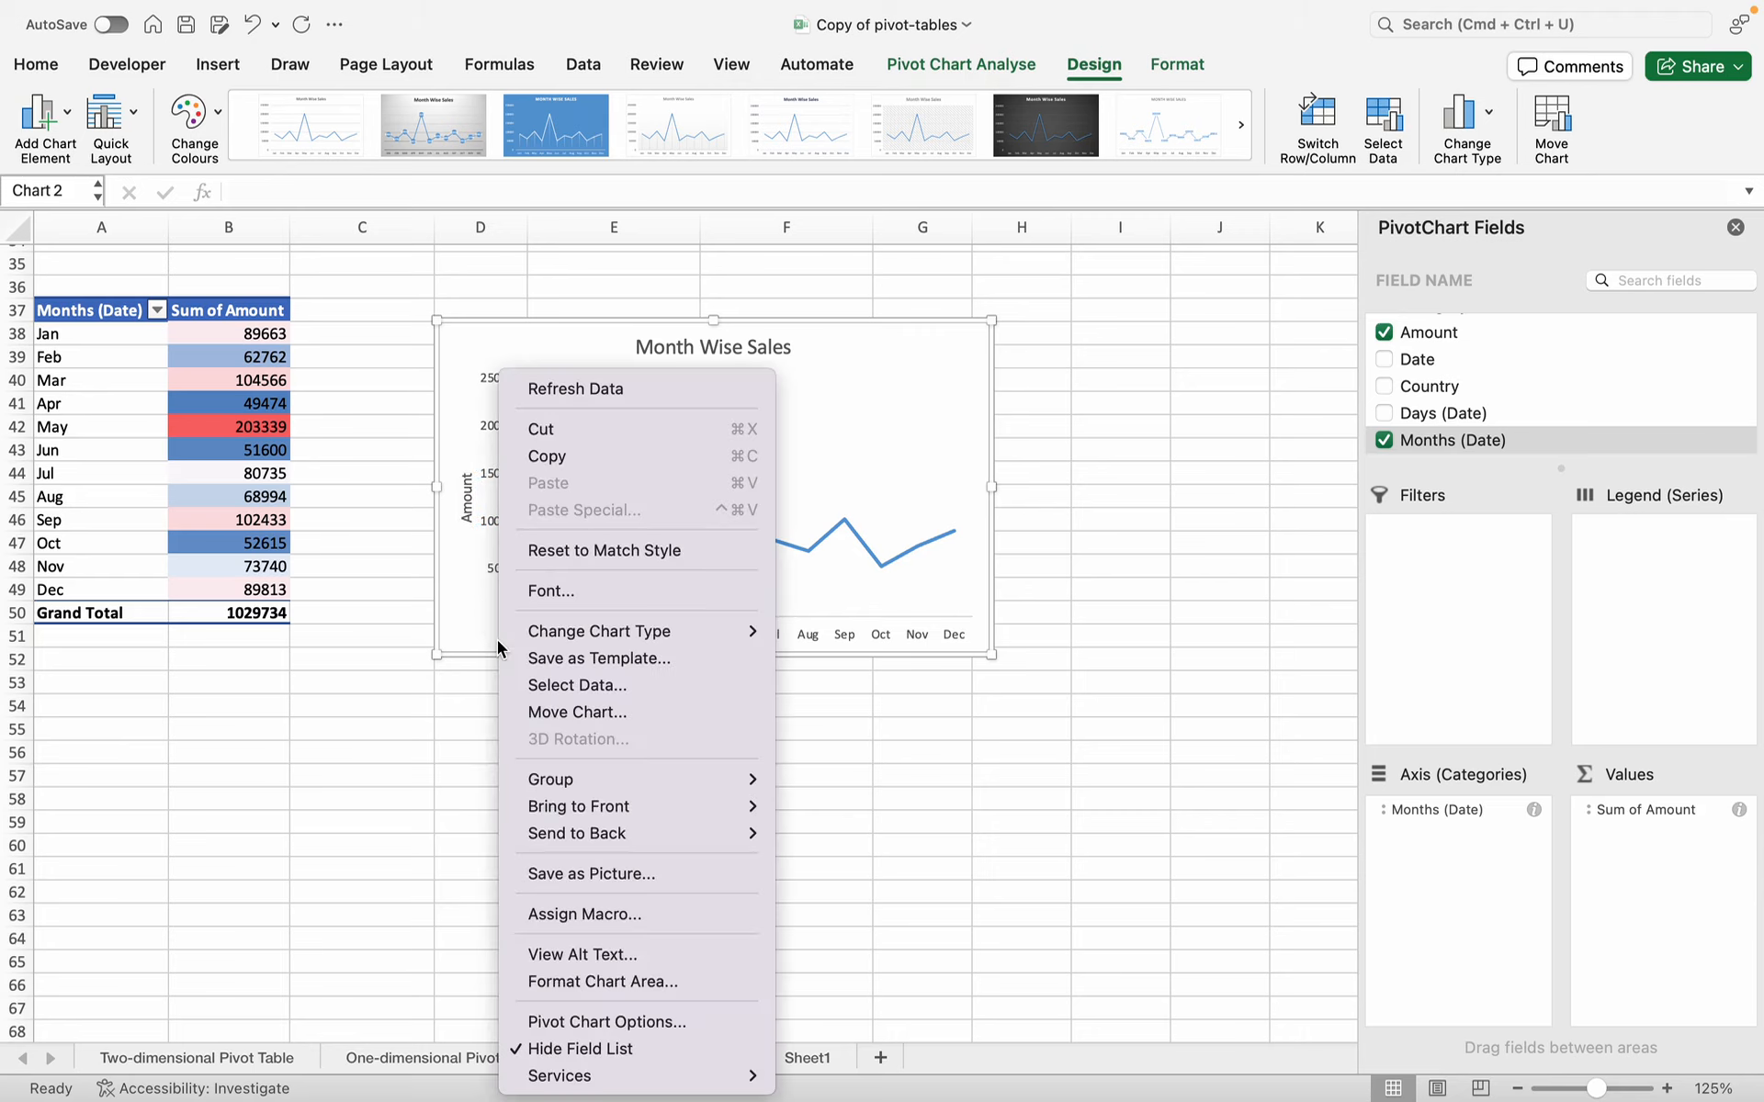
click(473, 602)
click(41, 118)
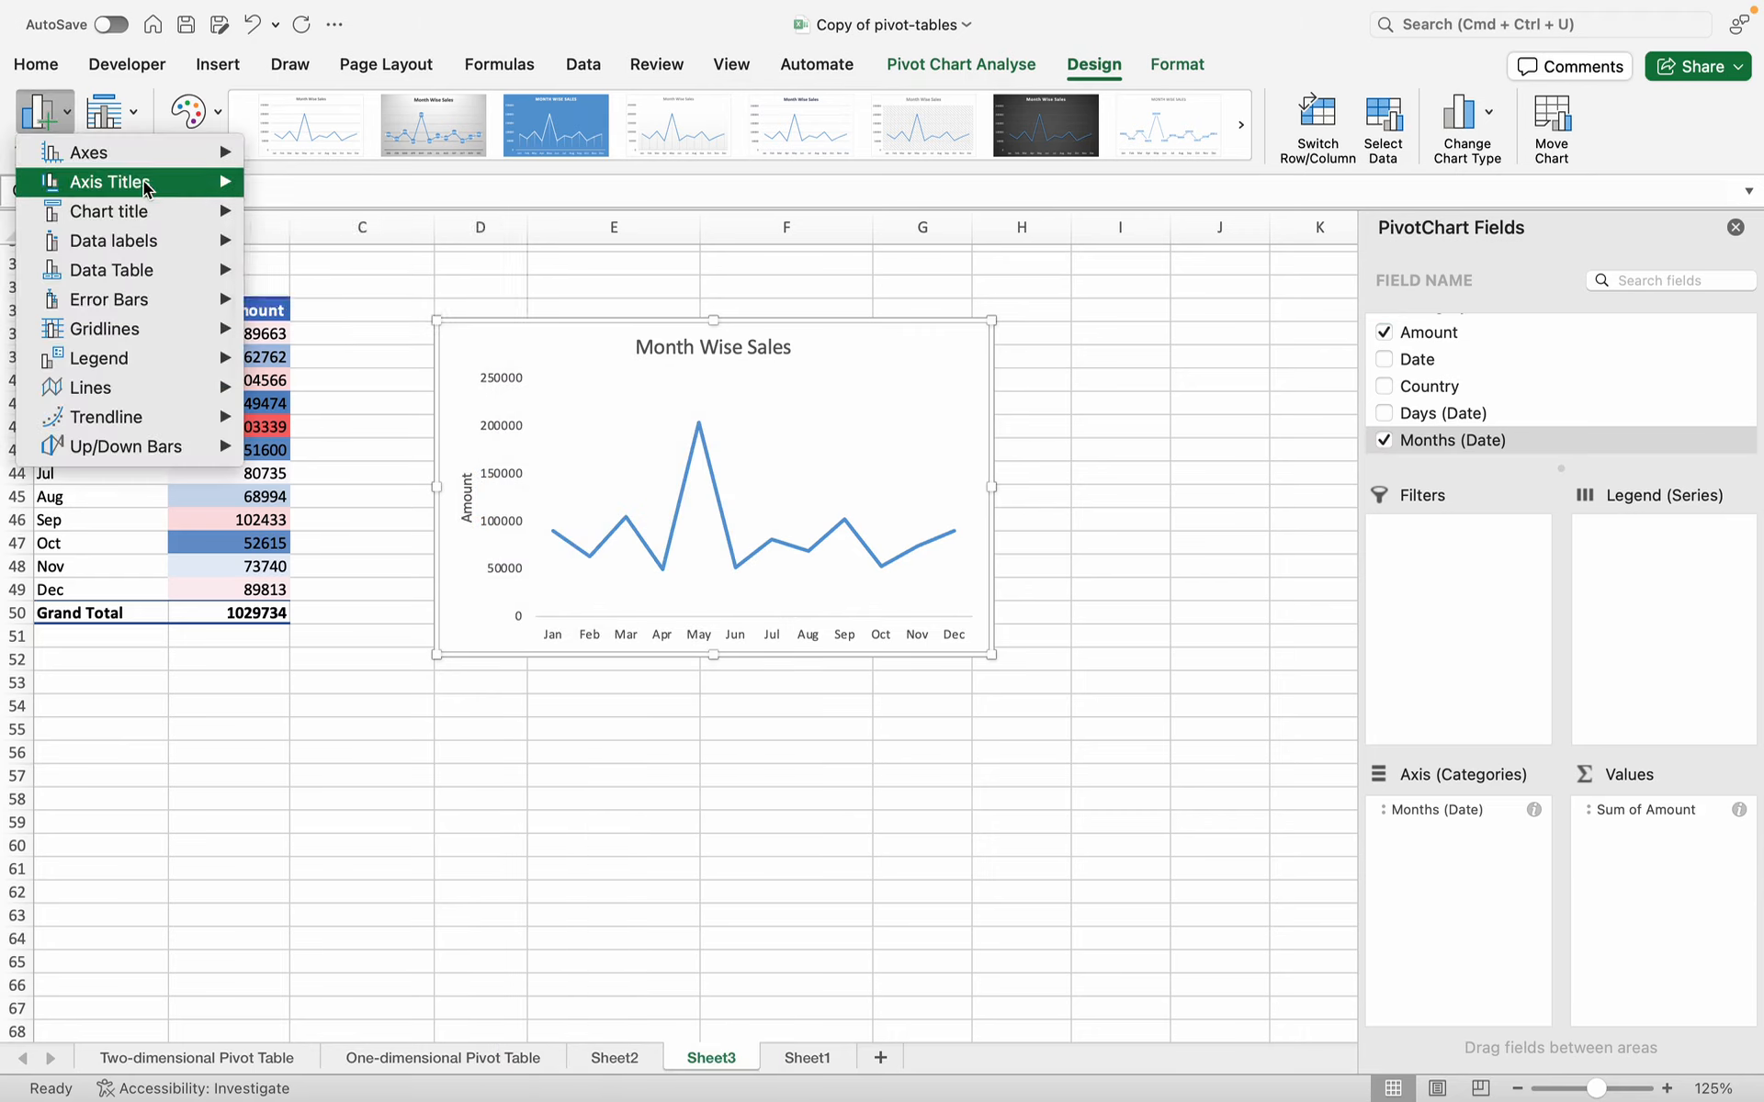
mouse_move(147, 186)
click(316, 206)
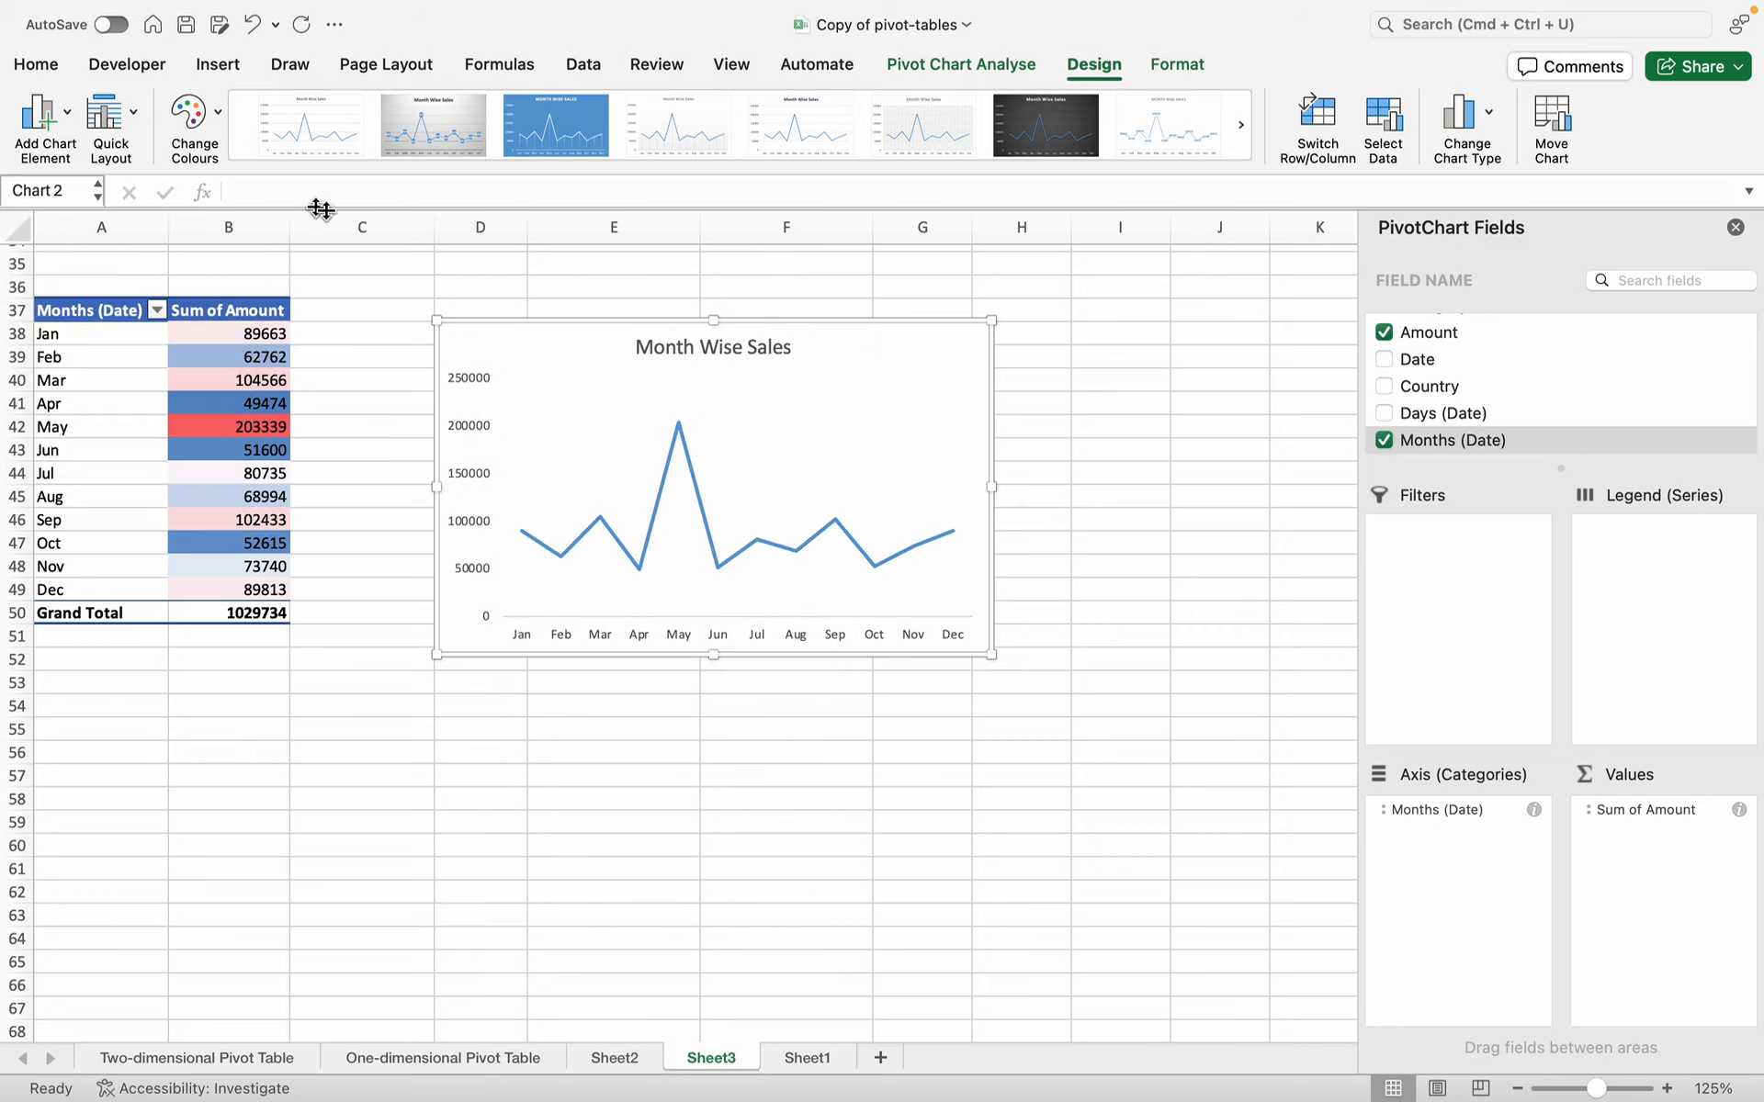
key(super+z)
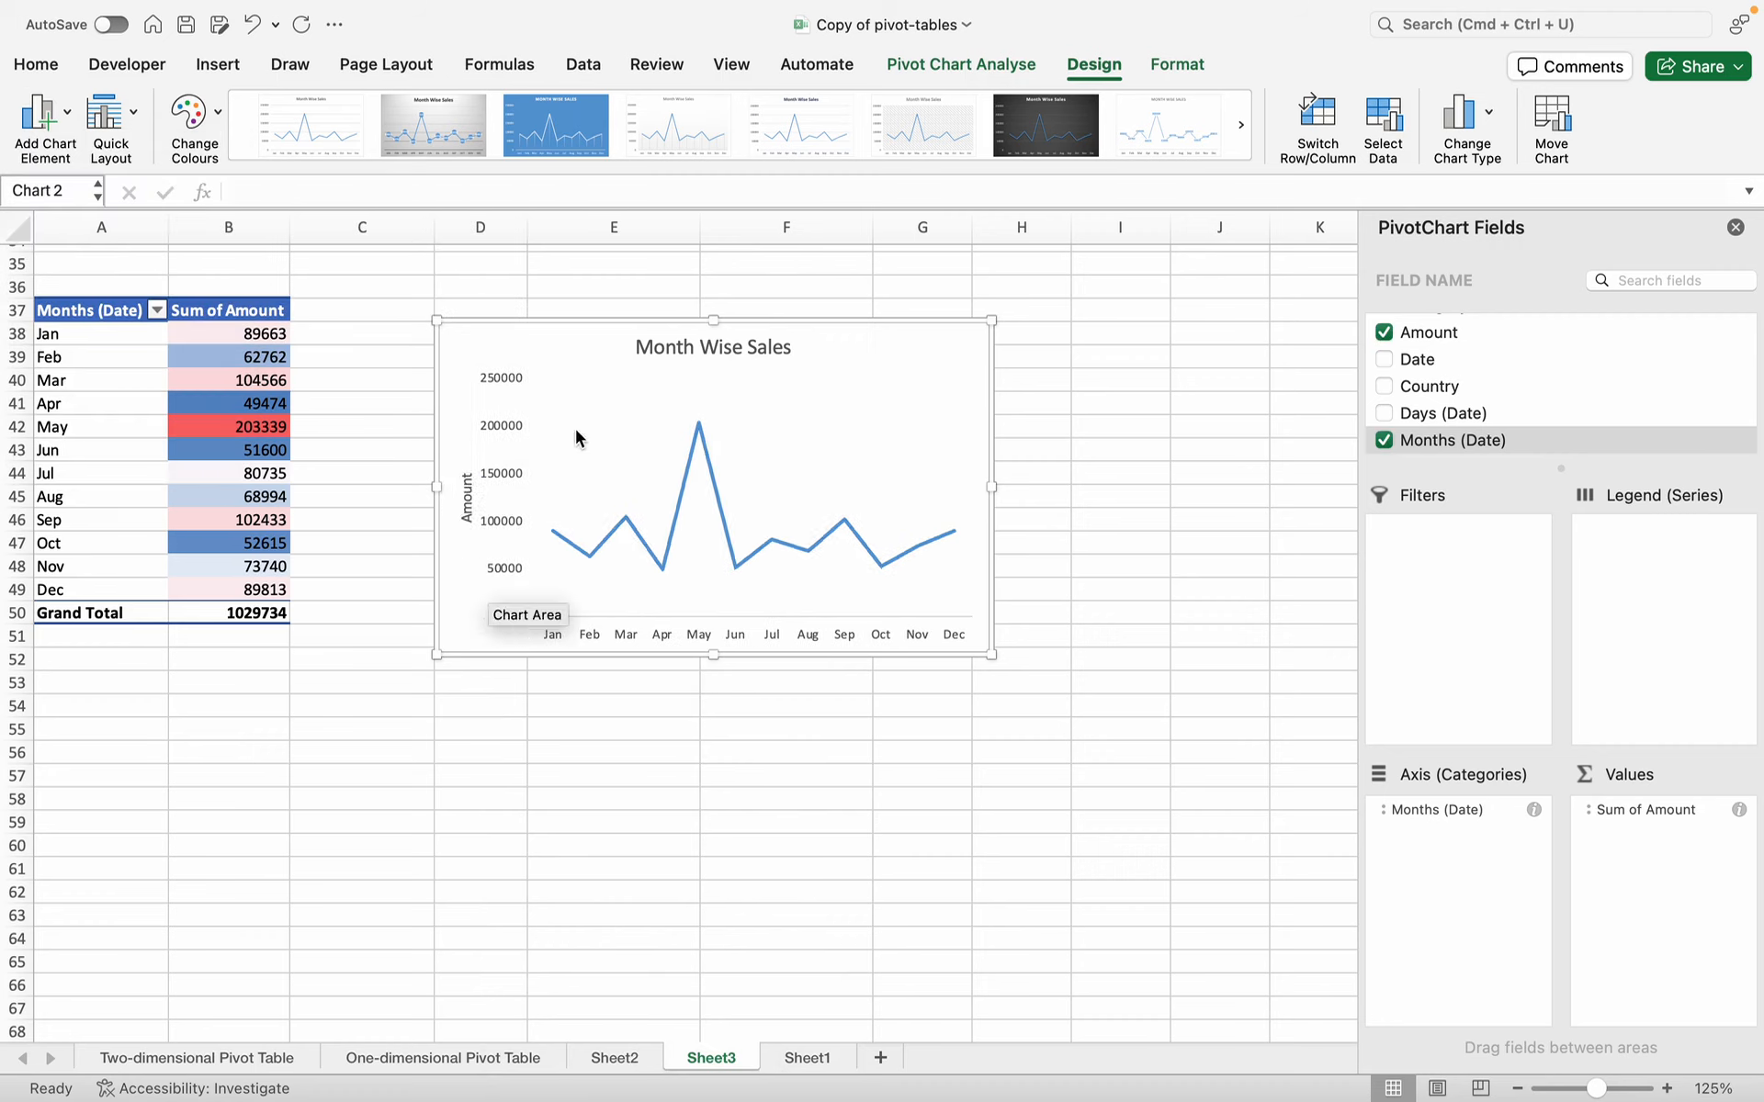
- Add a primary horizontal axis title to the Month Wise Sales chart and name it "Month Name"
click(37, 118)
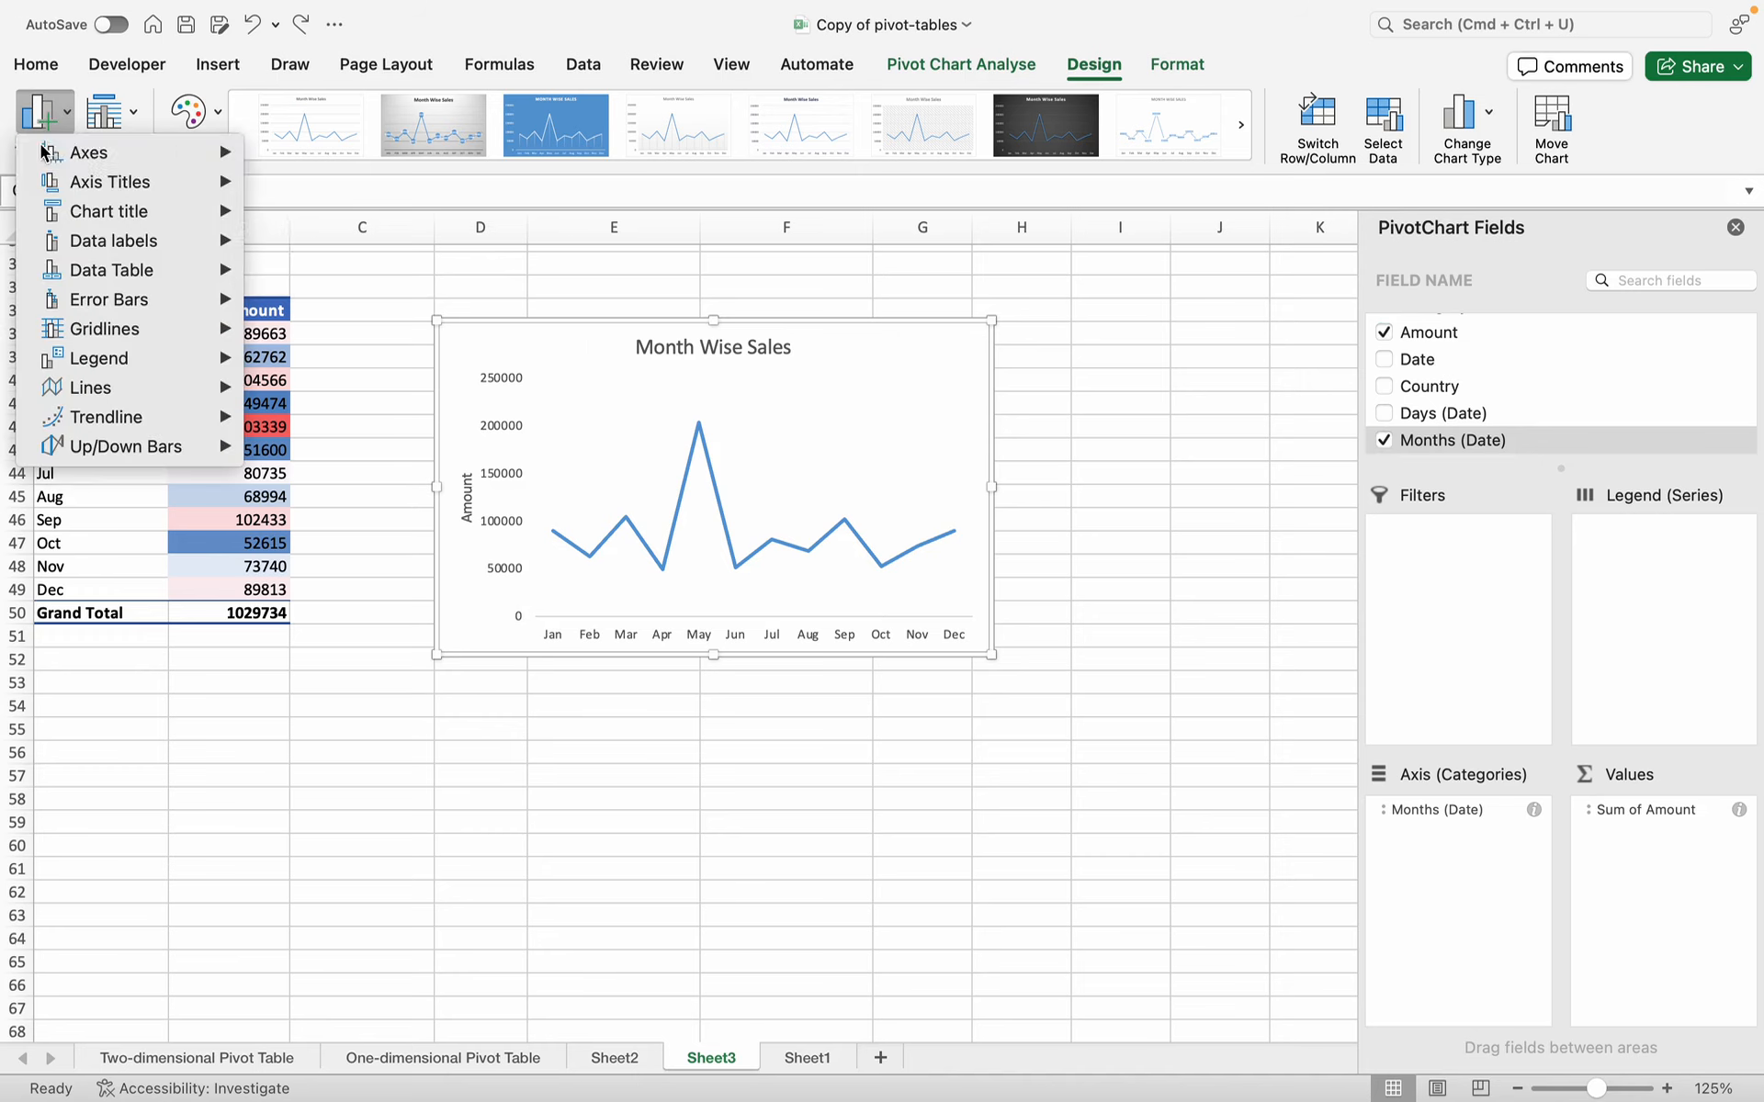
mouse_move(160, 180)
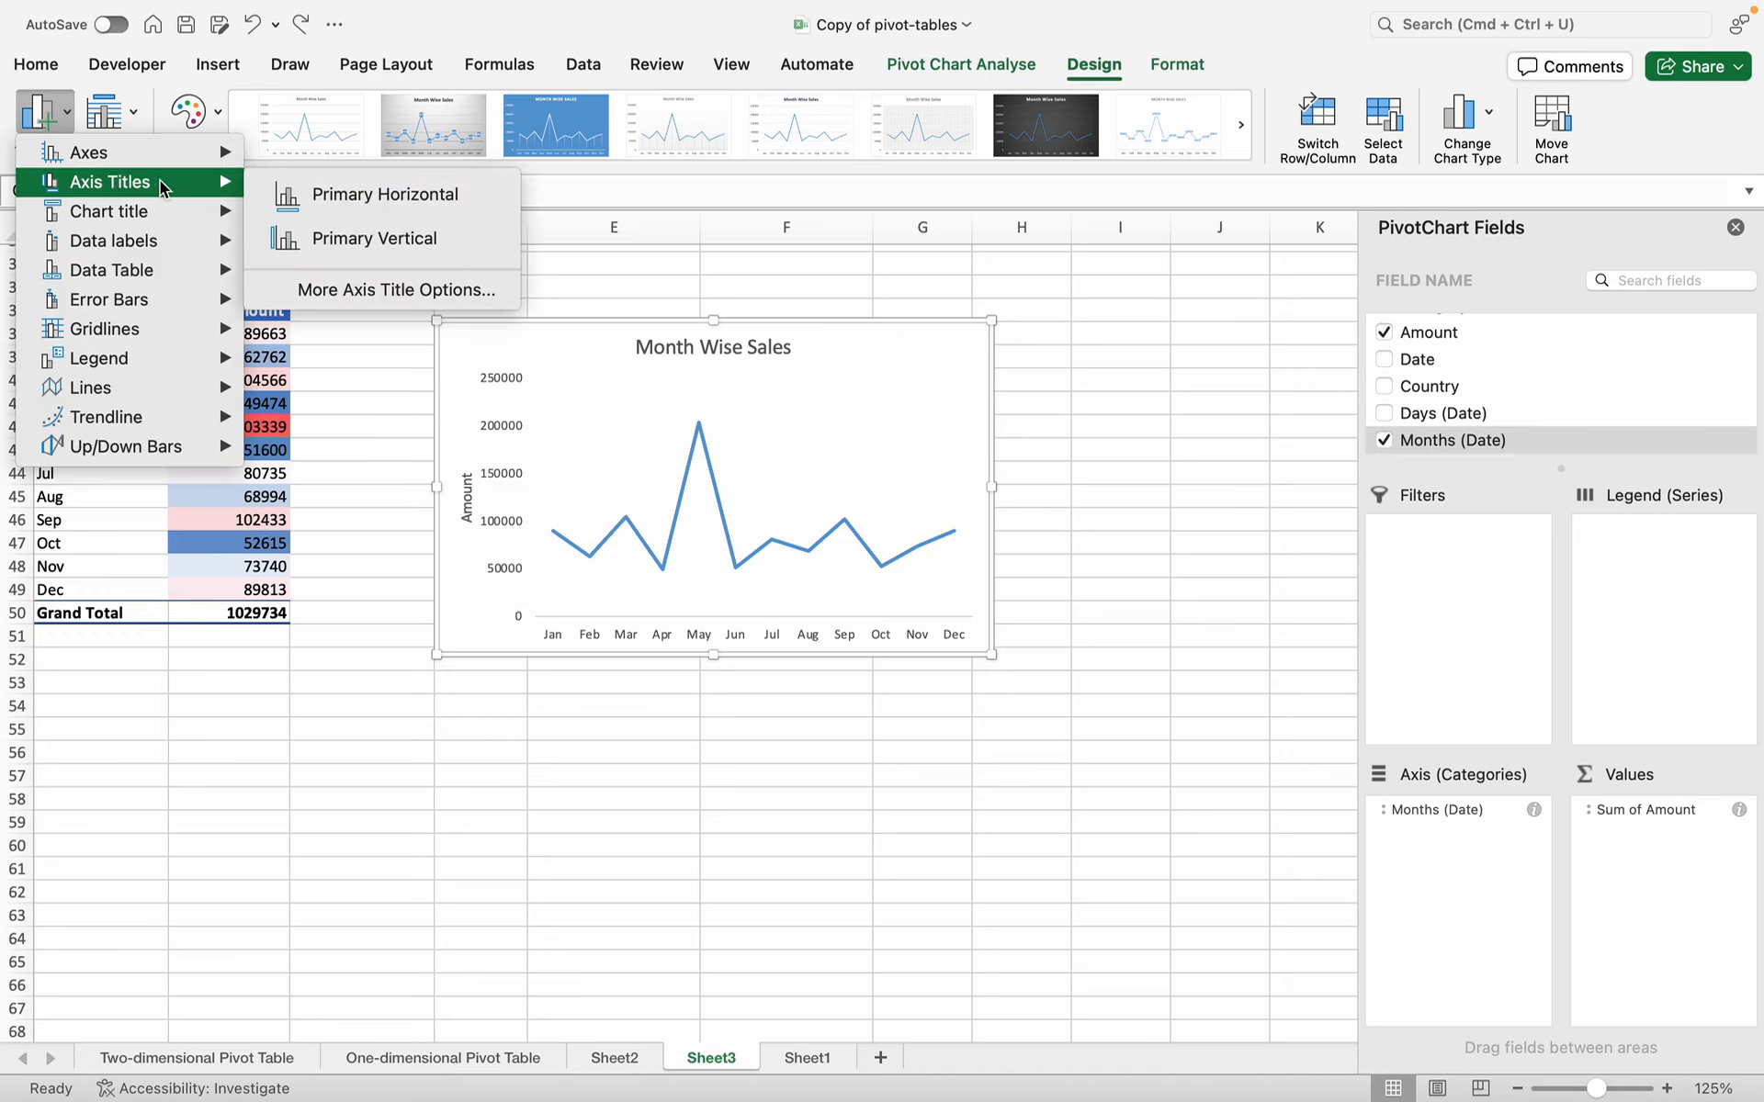
click(303, 235)
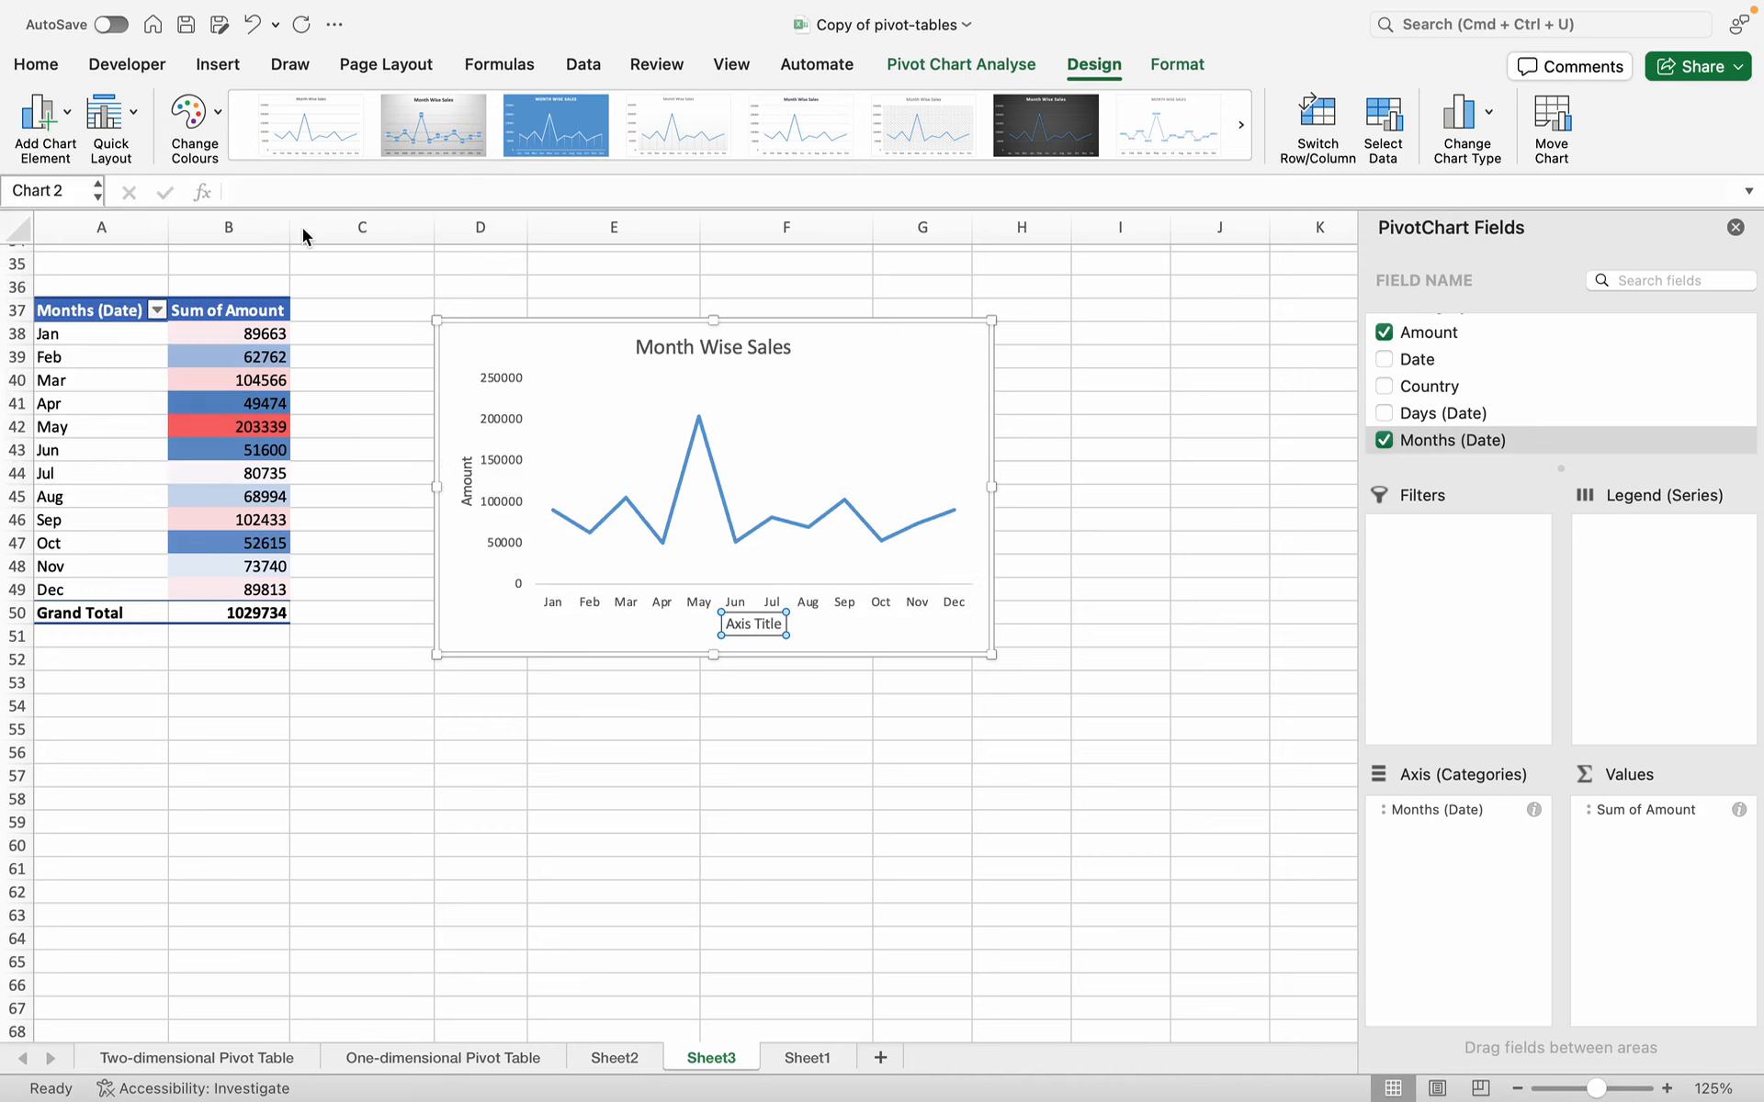
triple_click(740, 619)
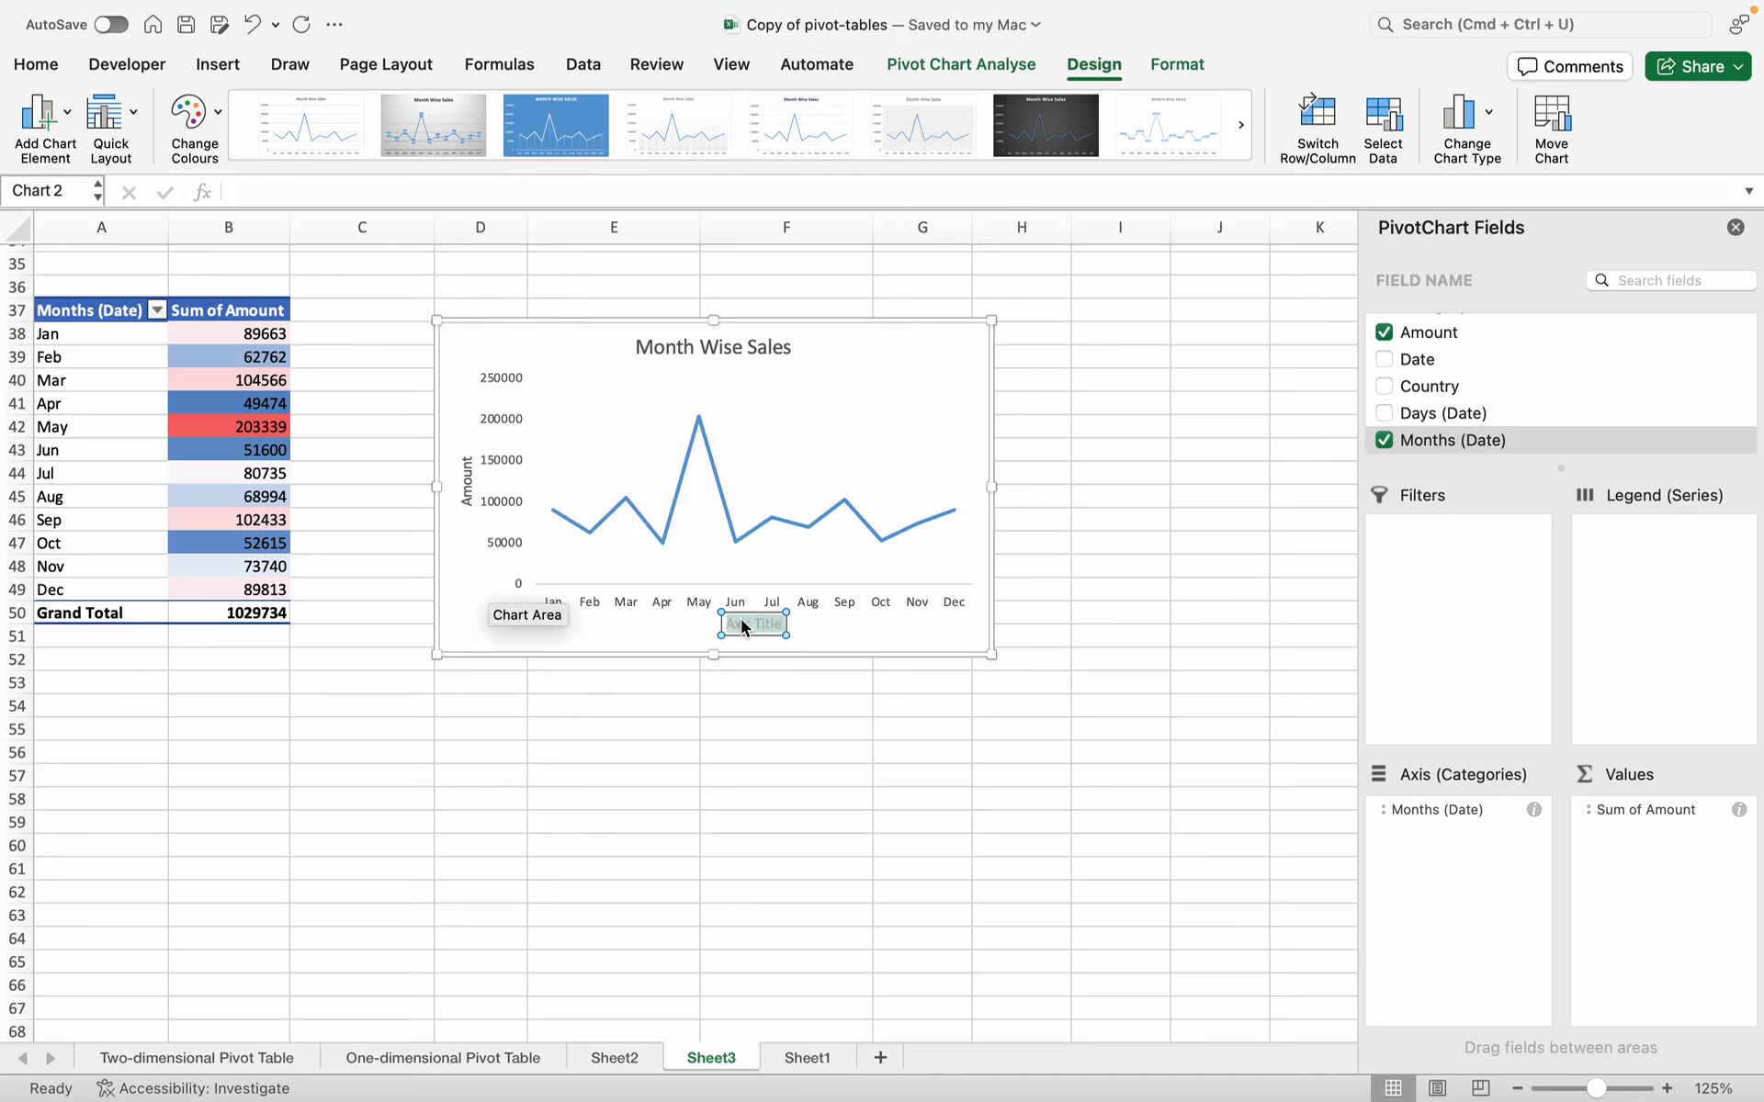
text(Month Name)
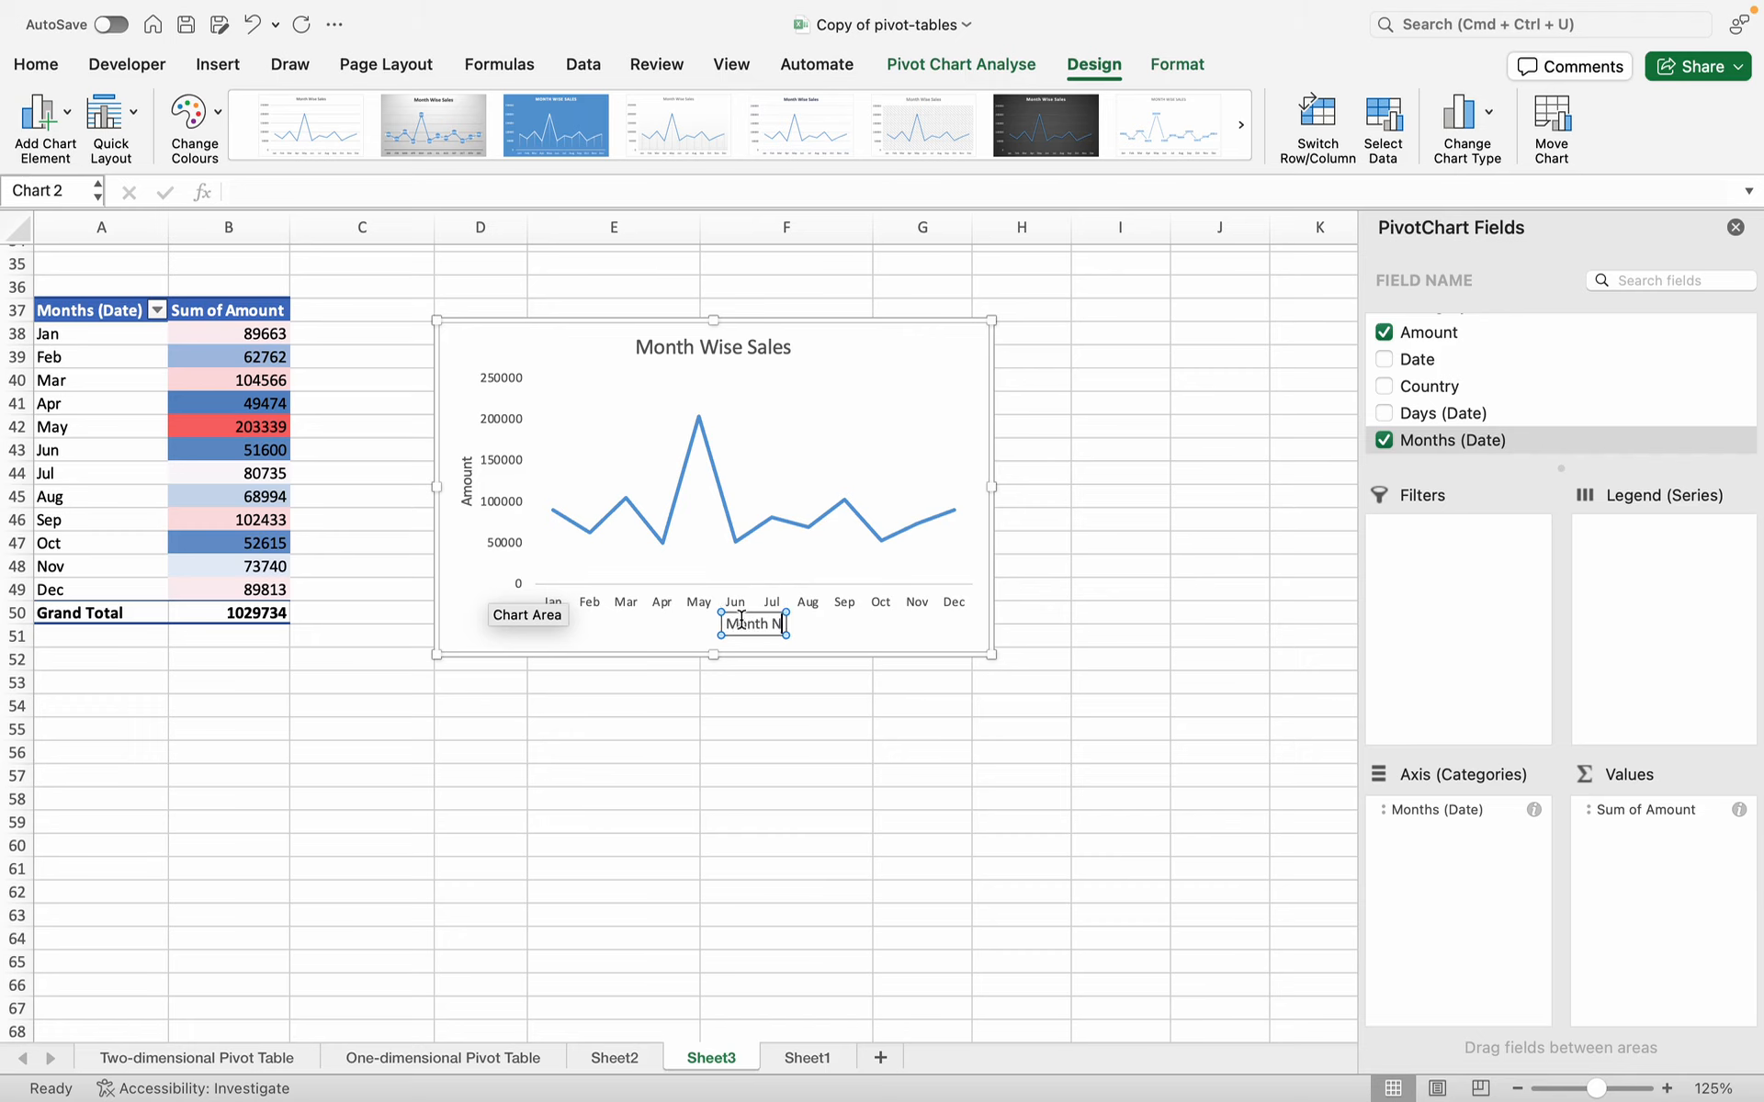
click(668, 637)
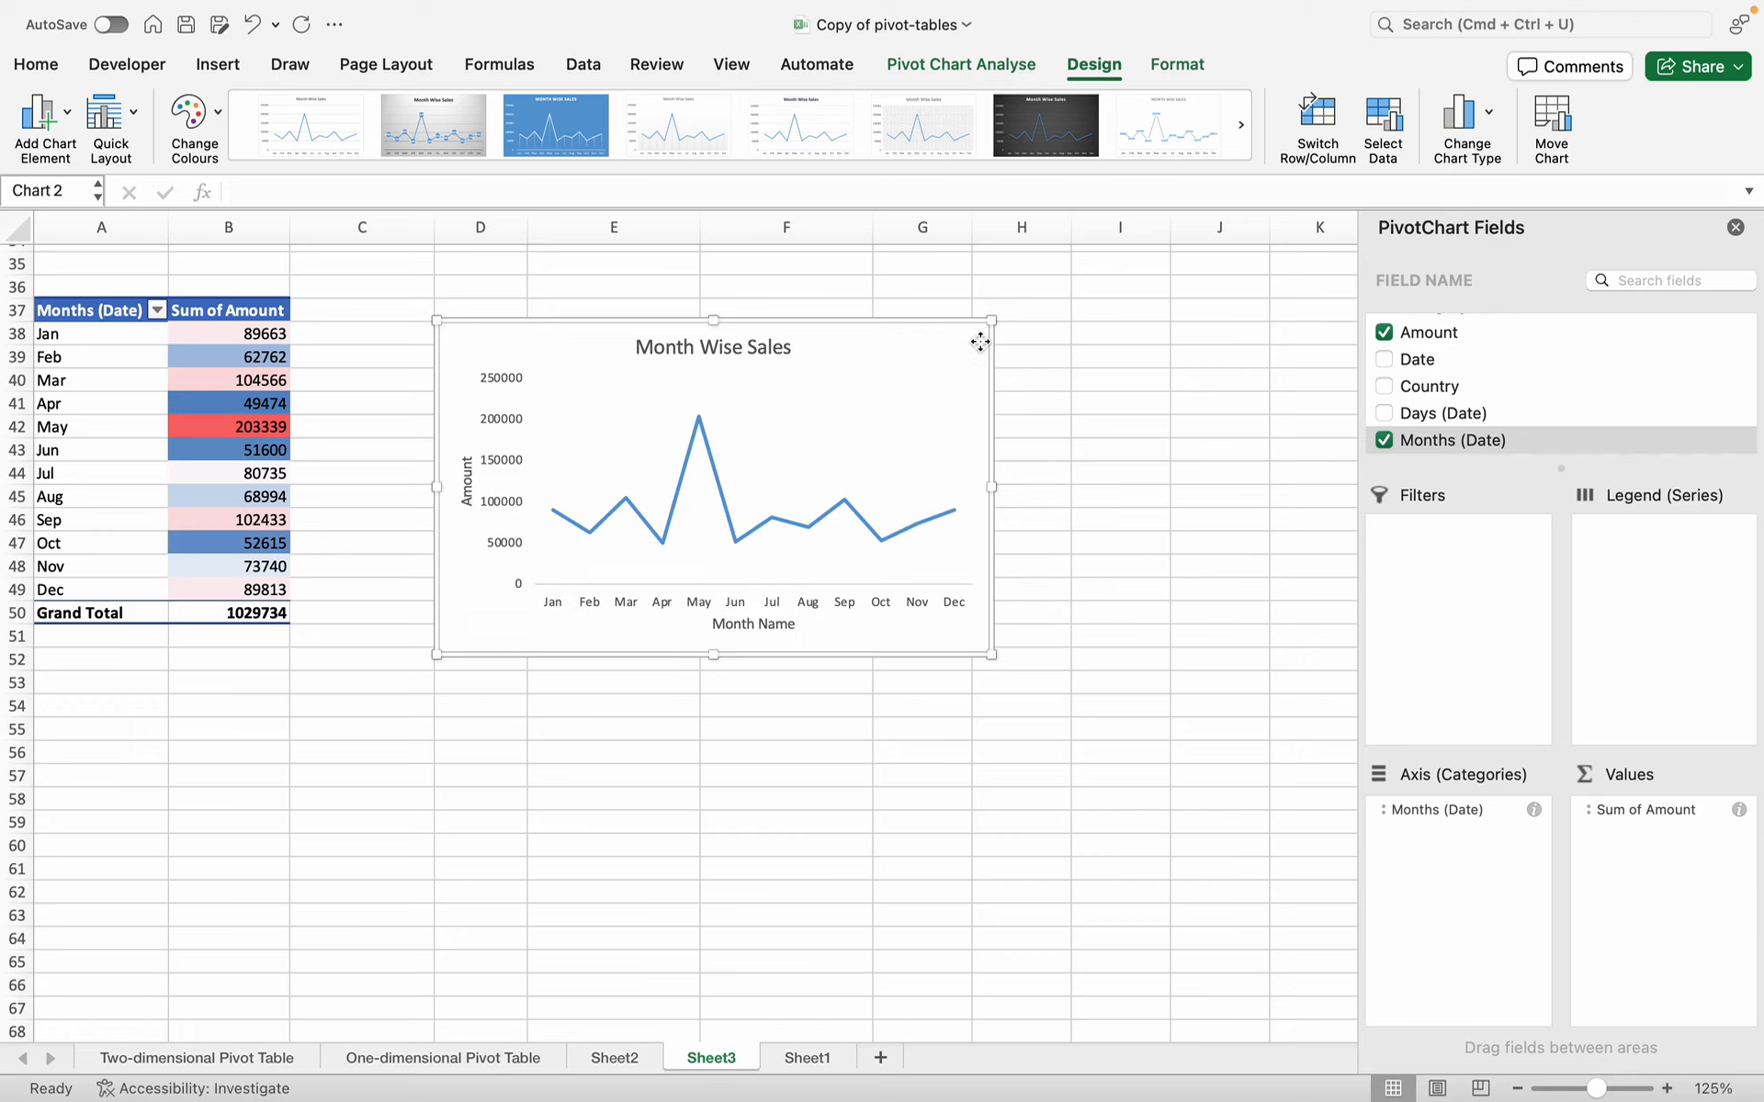
scroll(983, 354, up, 3)
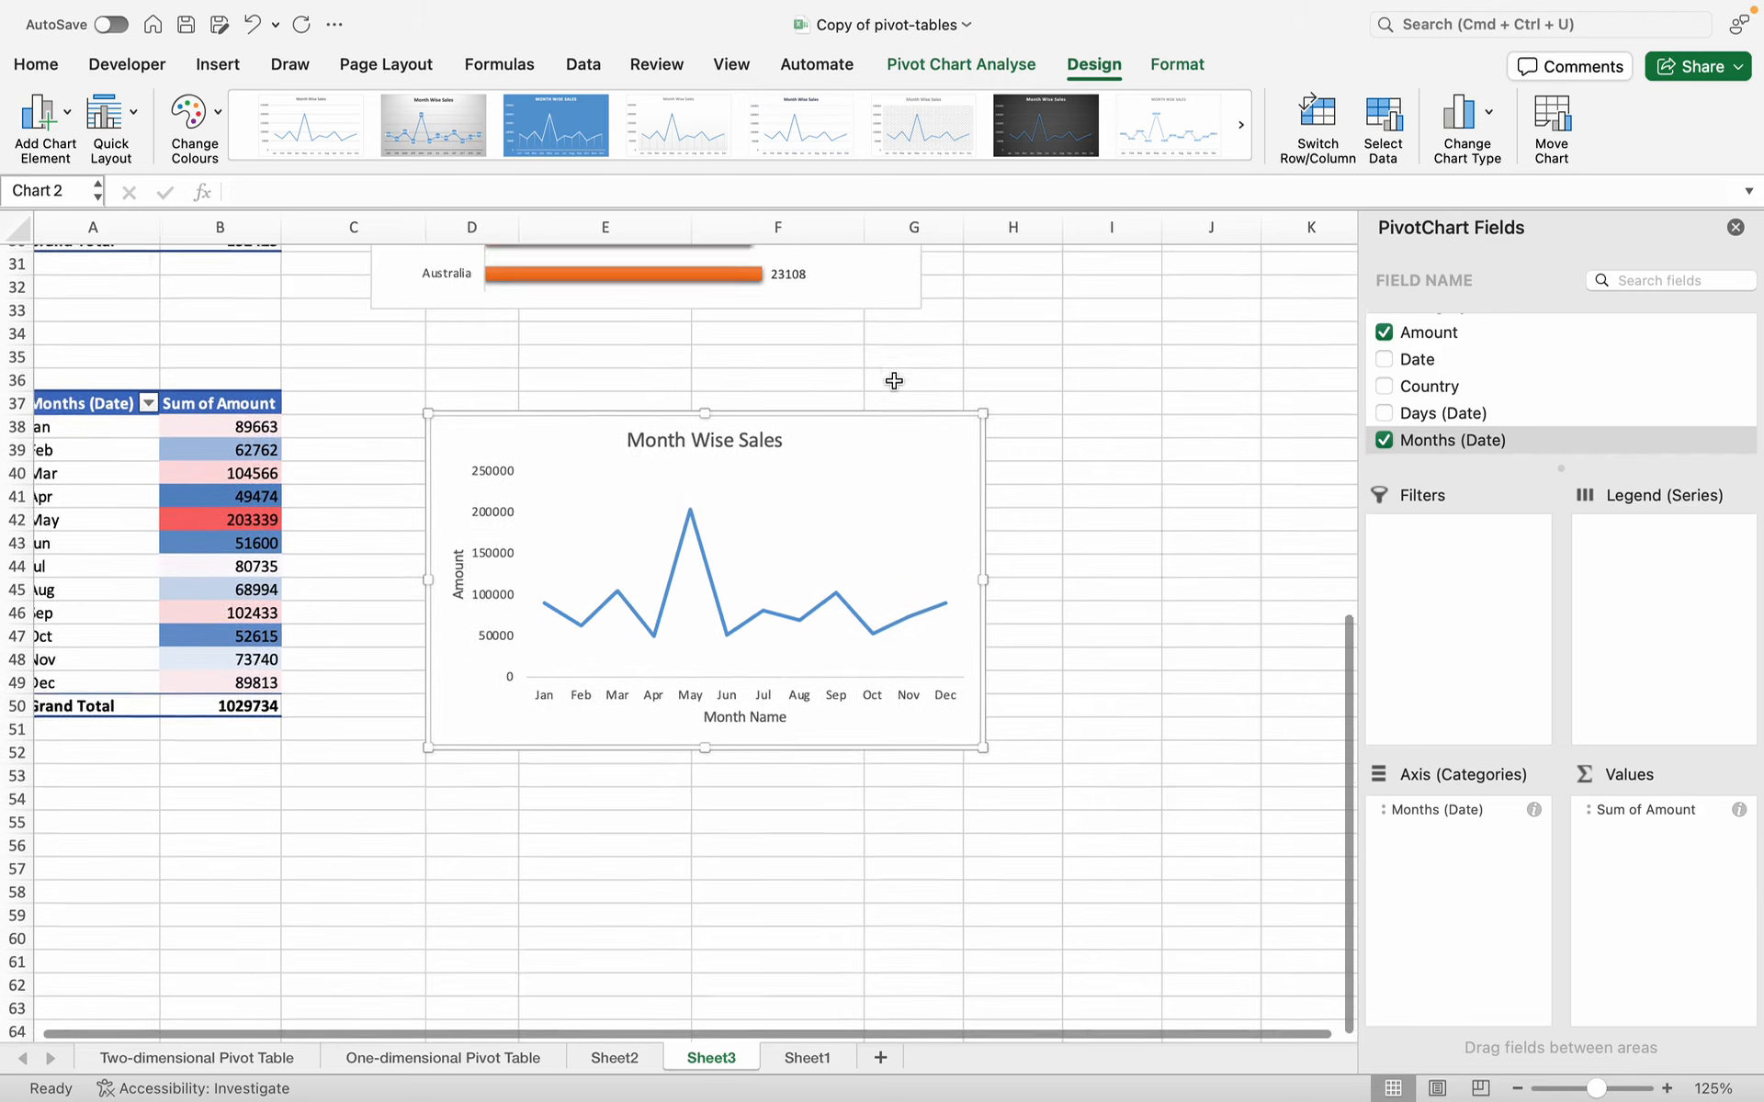
scroll(898, 382, down, 2)
scroll(877, 411, down, 5)
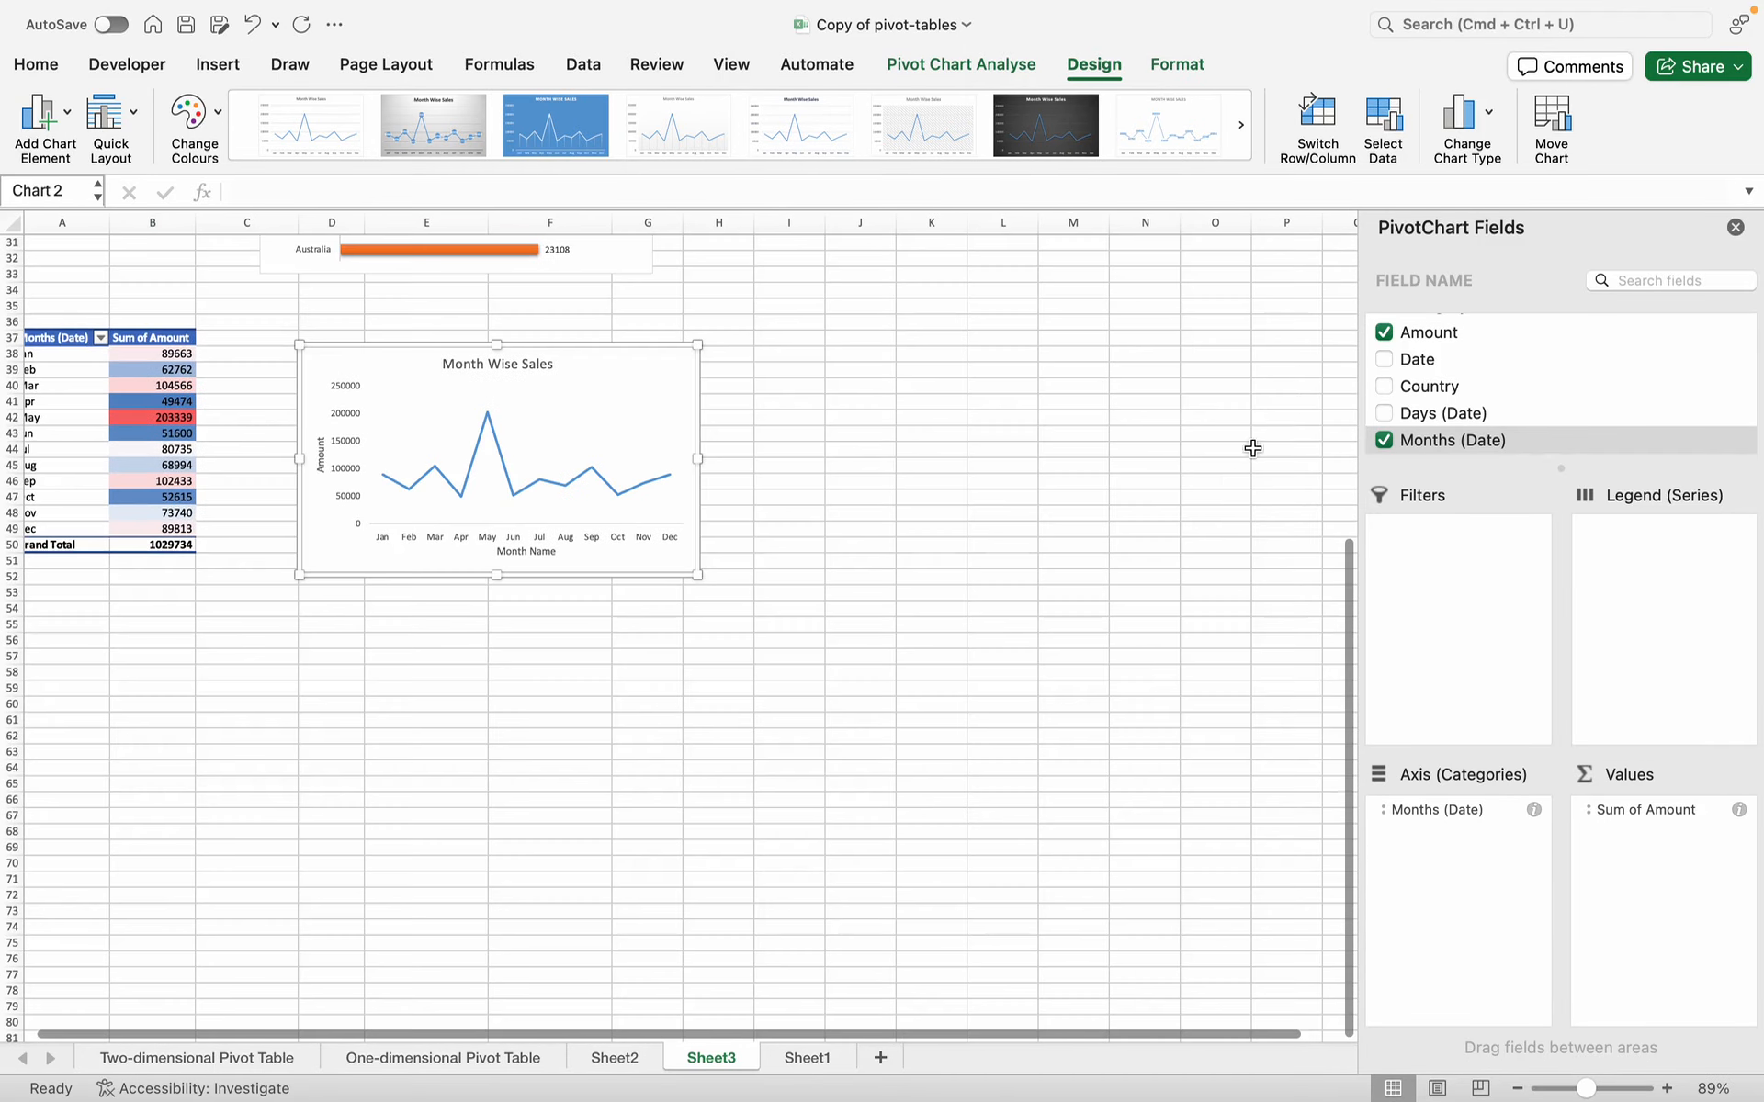
scroll(815, 501, up, 5)
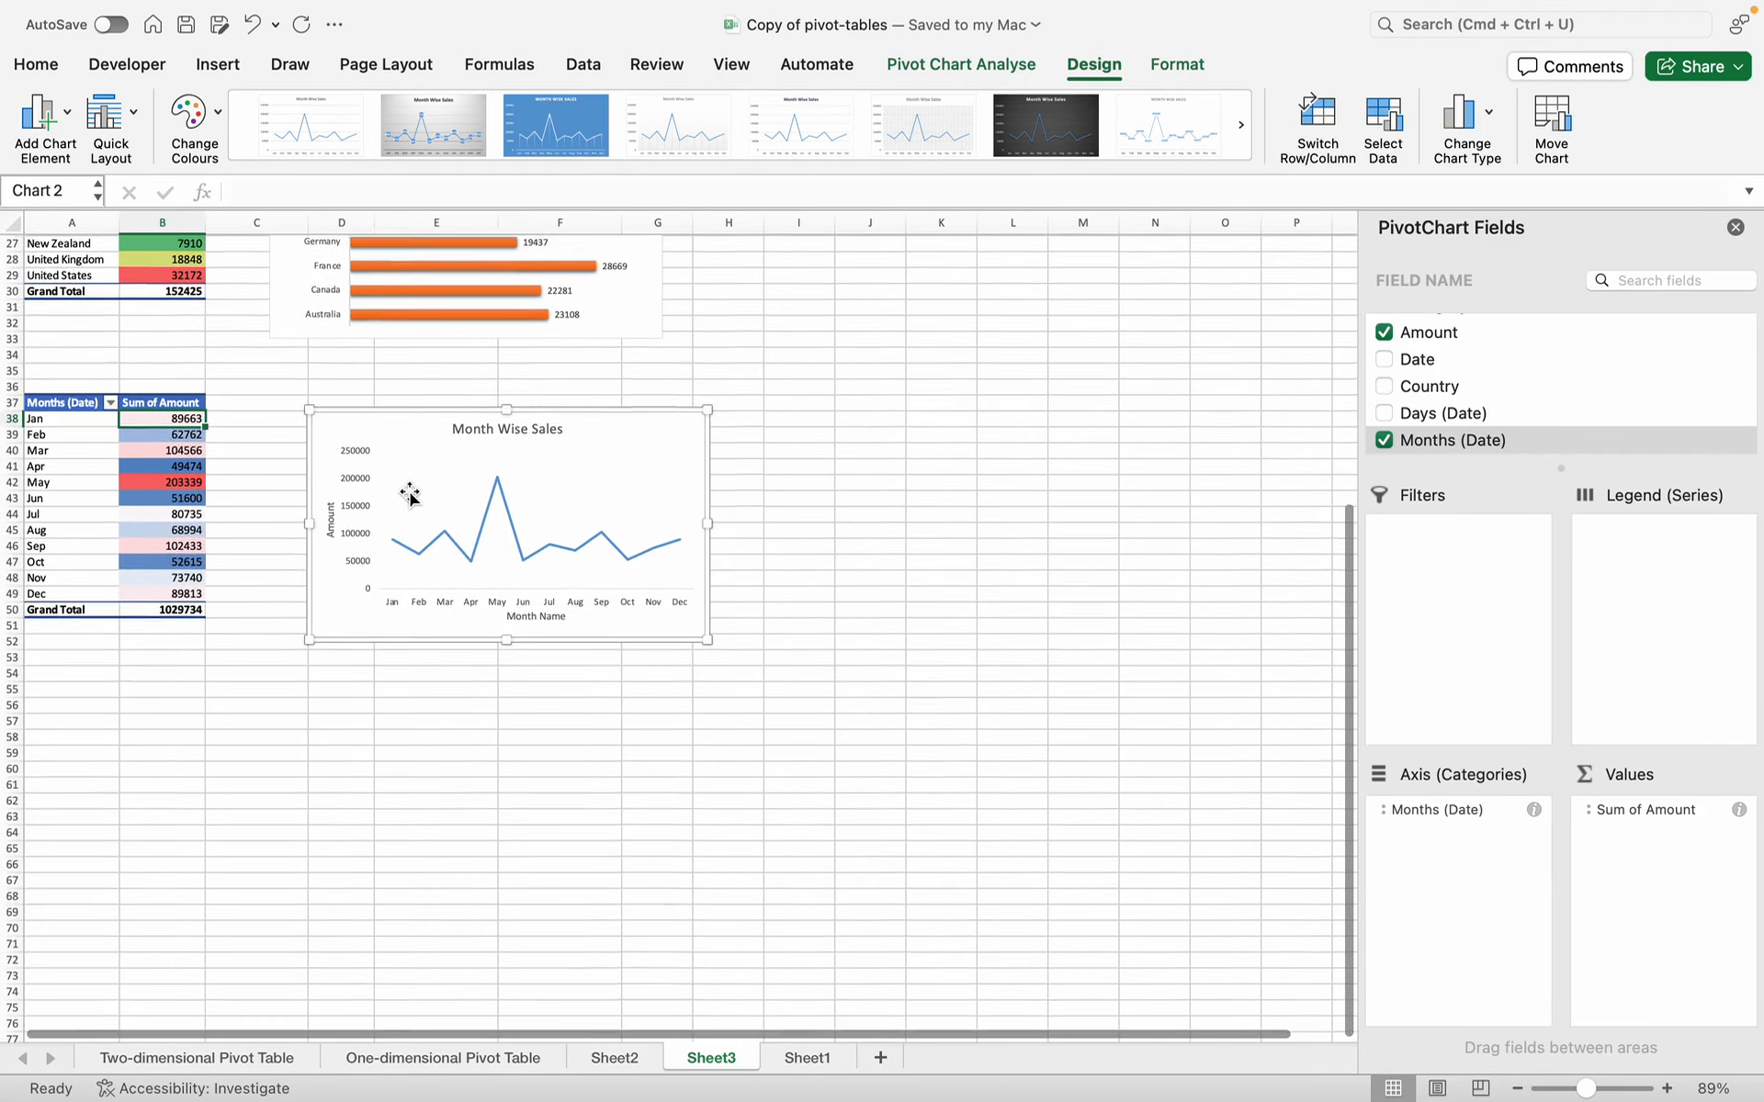
scroll(409, 496, up, 3)
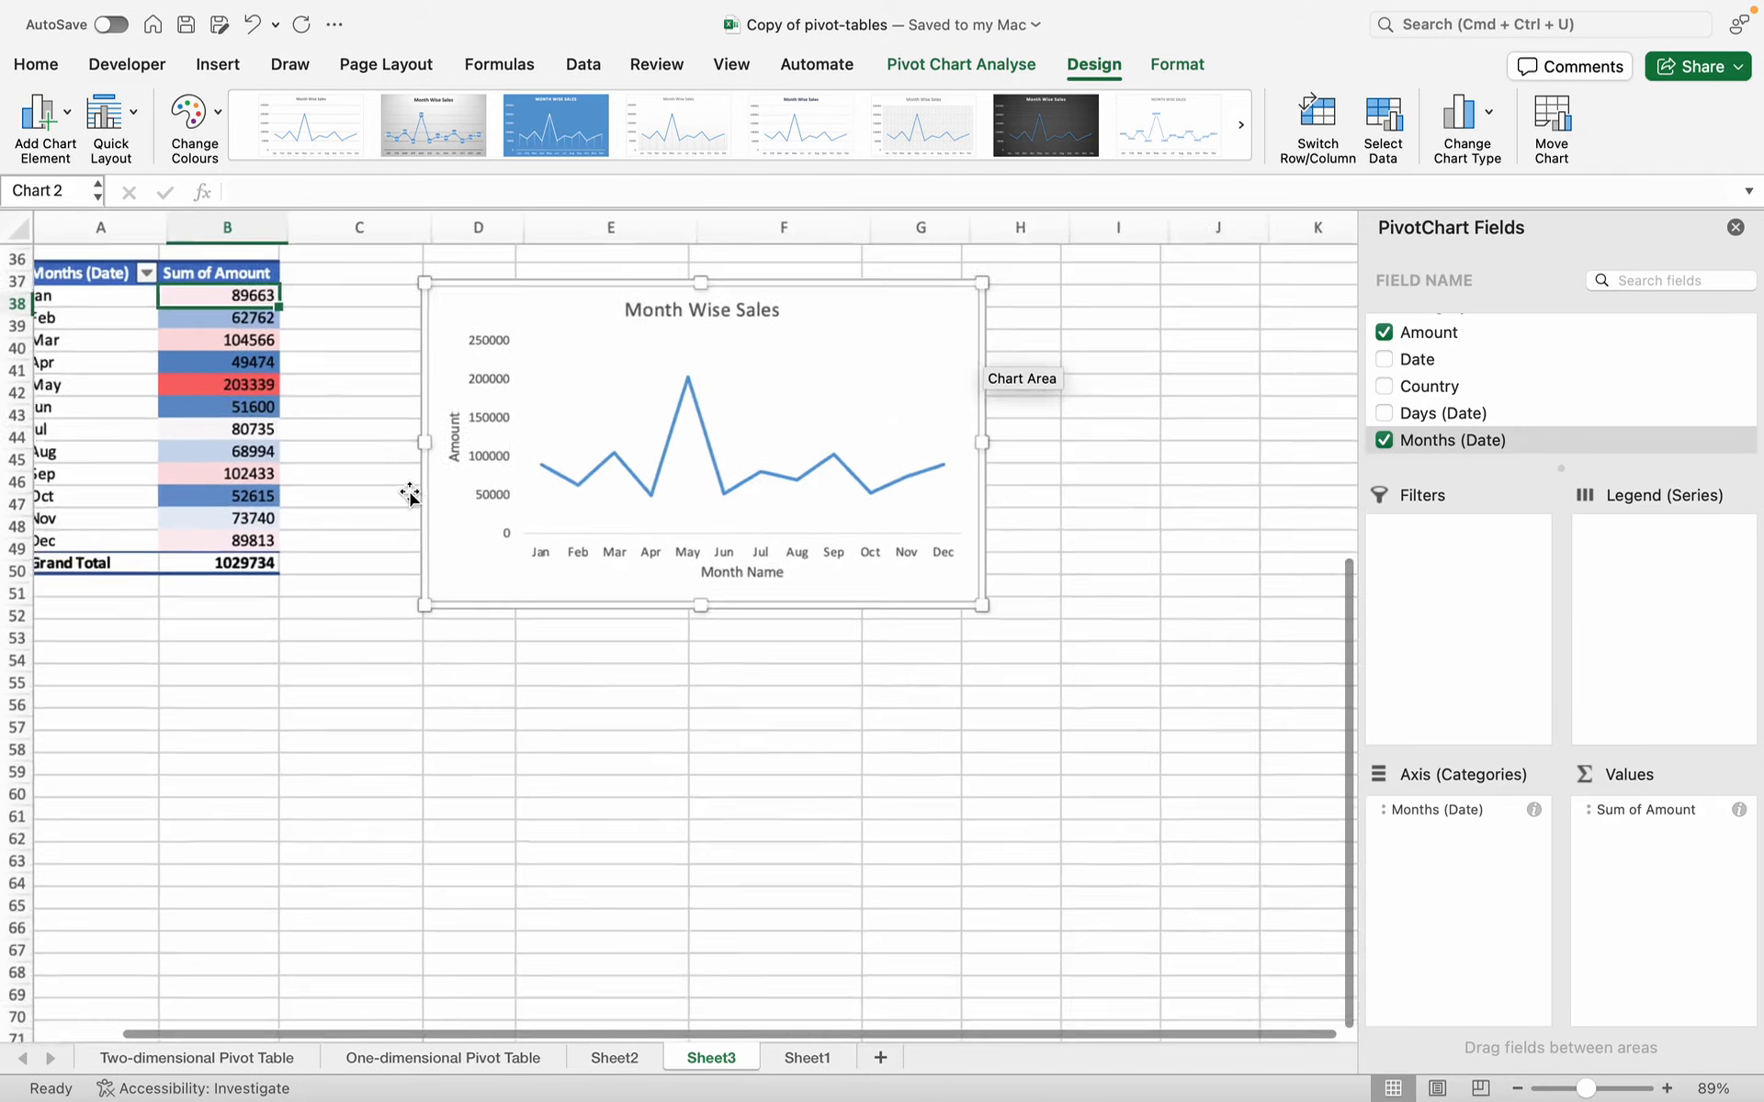
scroll(410, 496, down, 2)
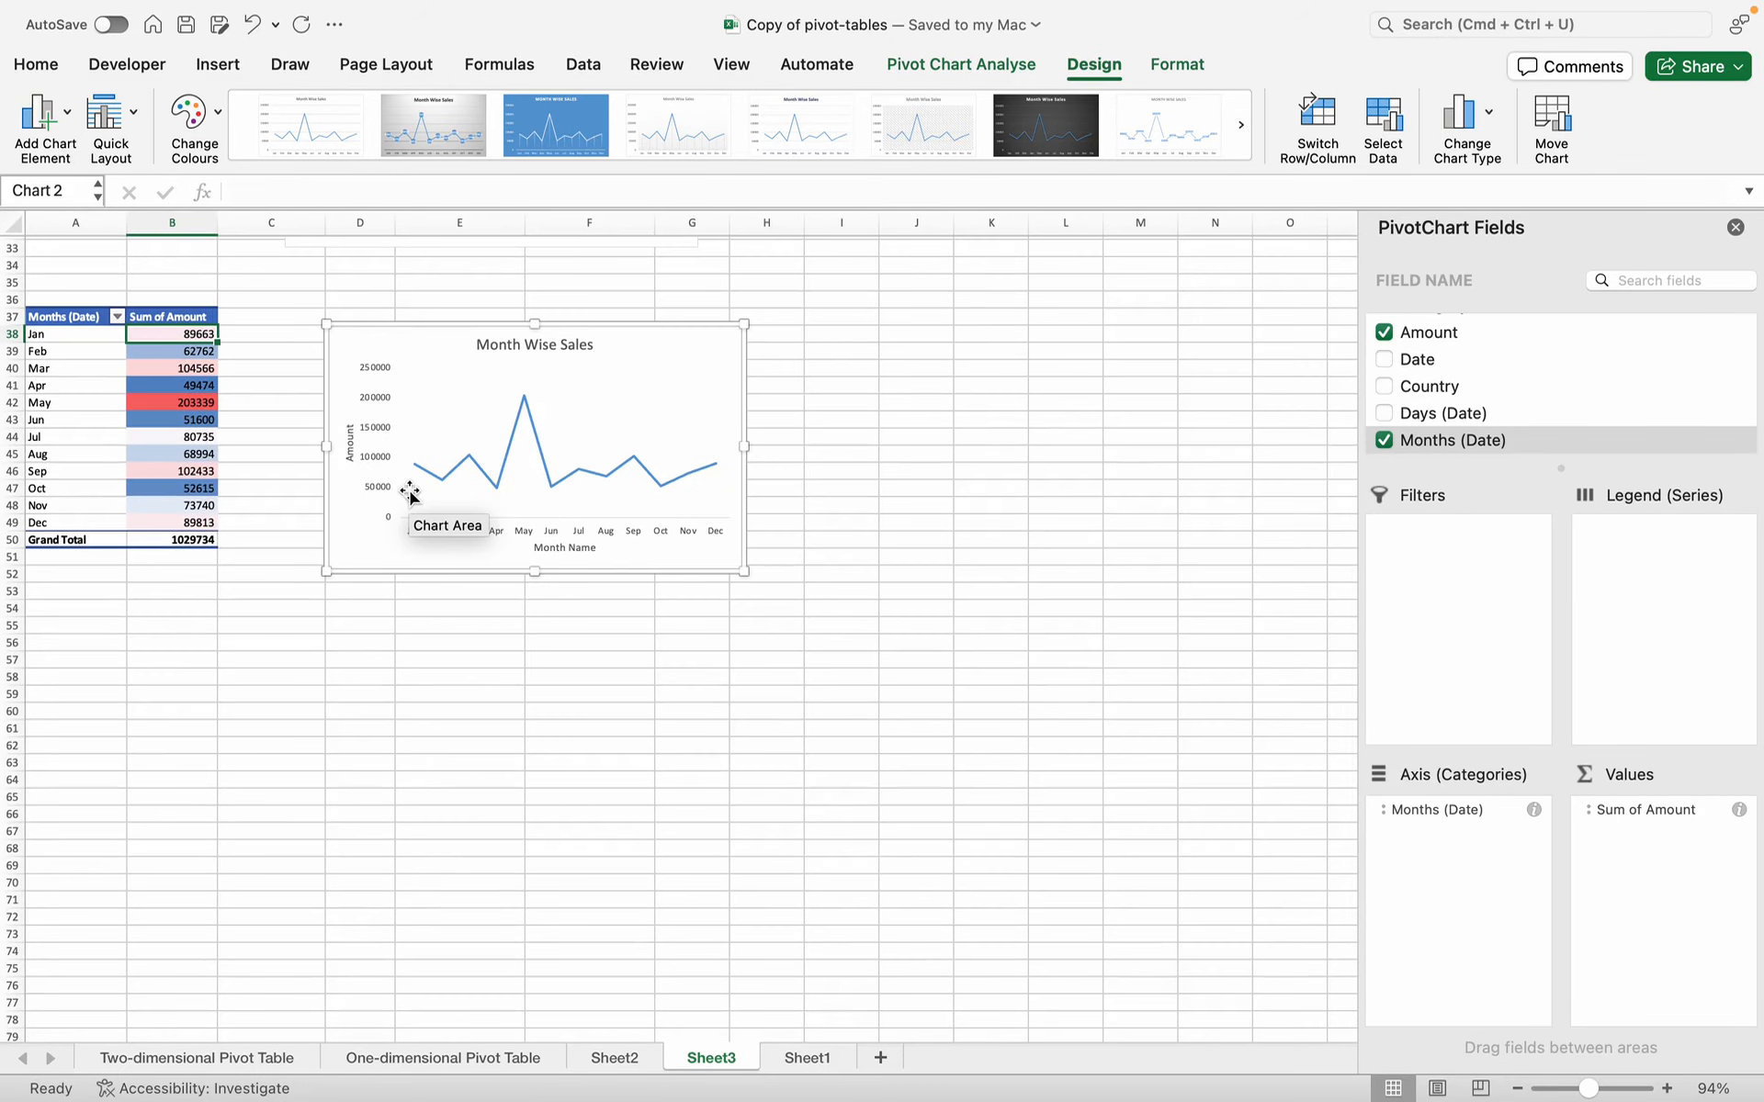
scroll(410, 496, up, 5)
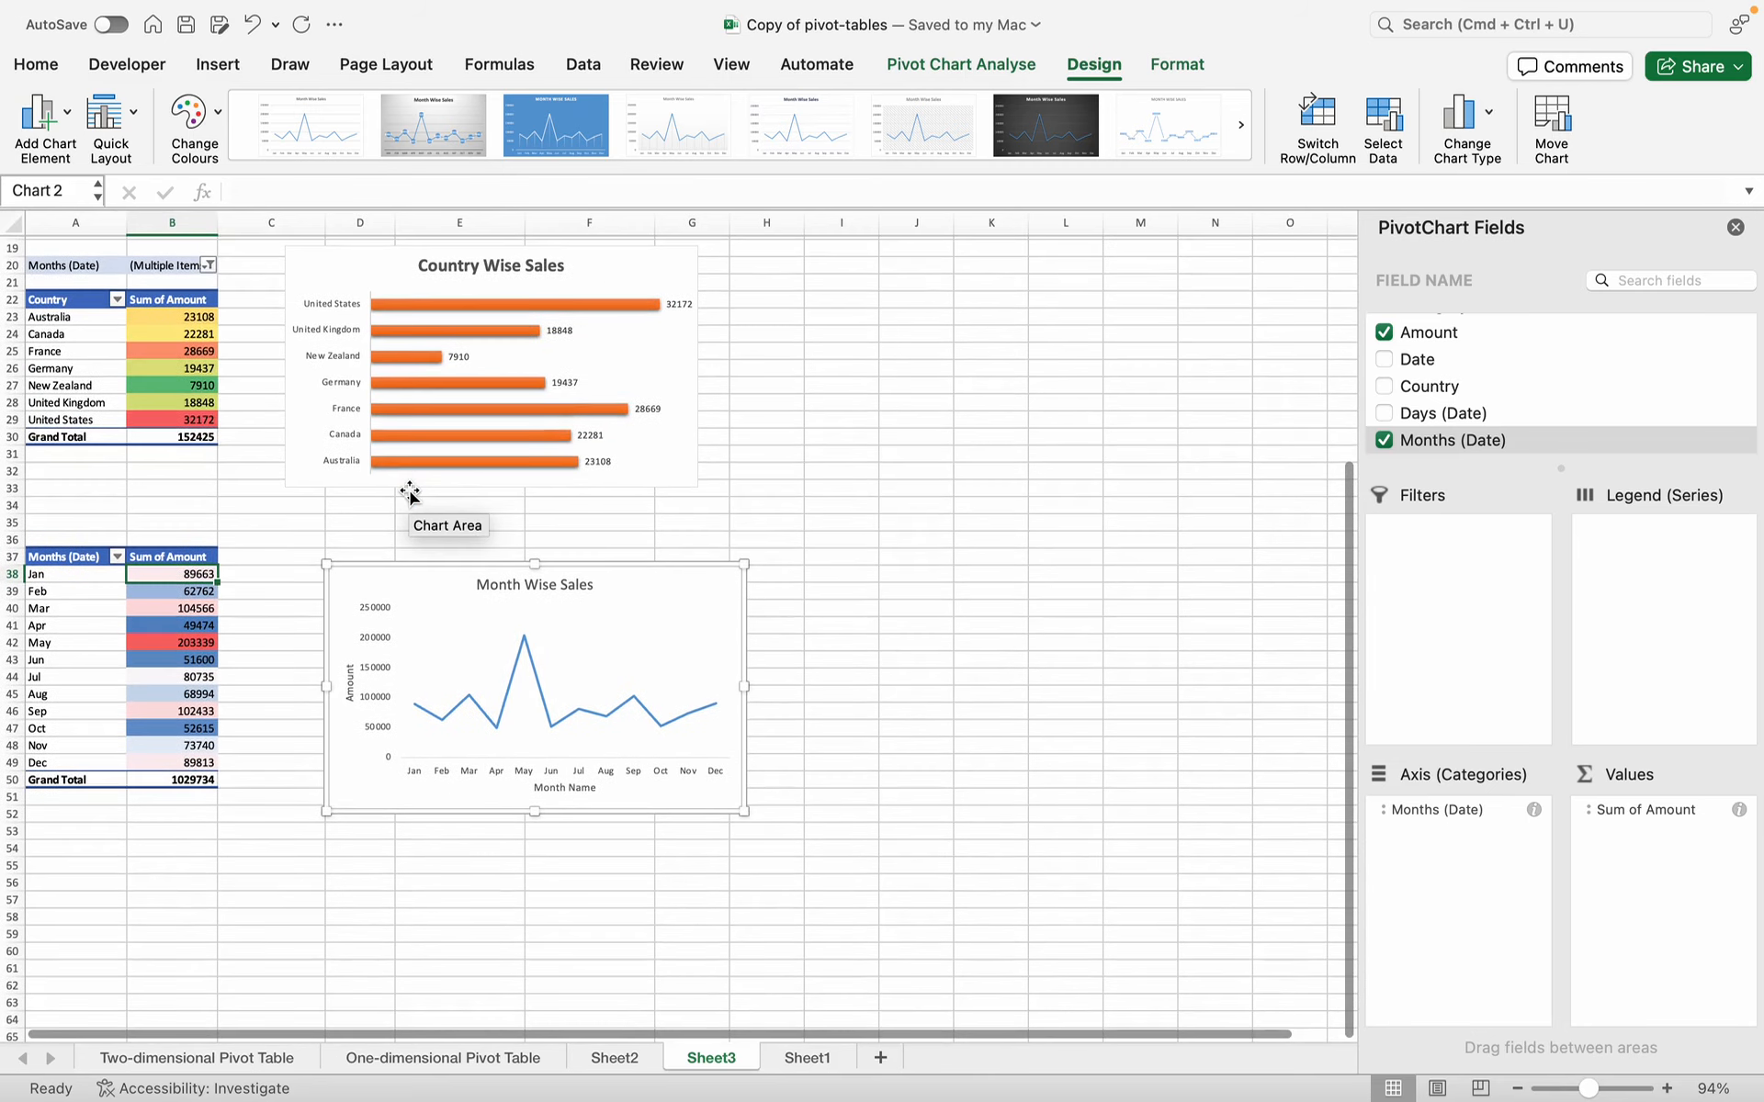
- Insert a Category slicer for the Month Wise Sales pivot chart
click(990, 64)
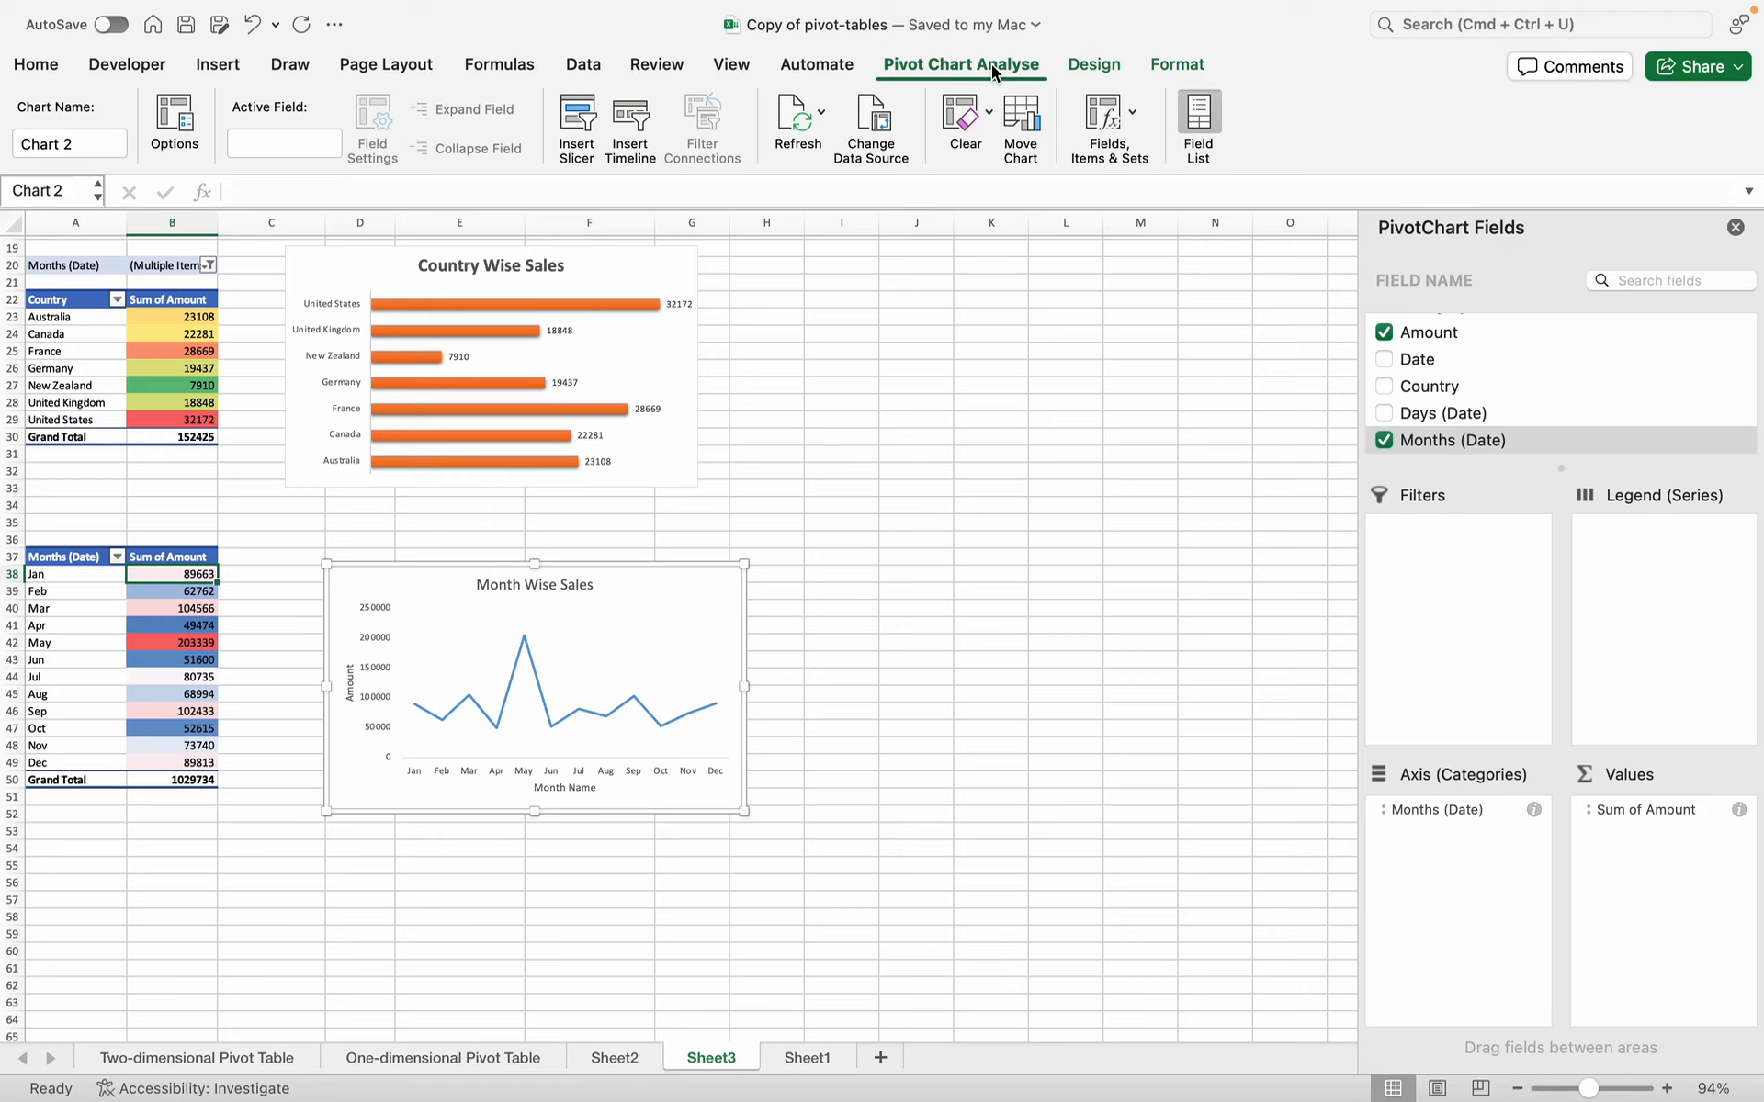
click(579, 142)
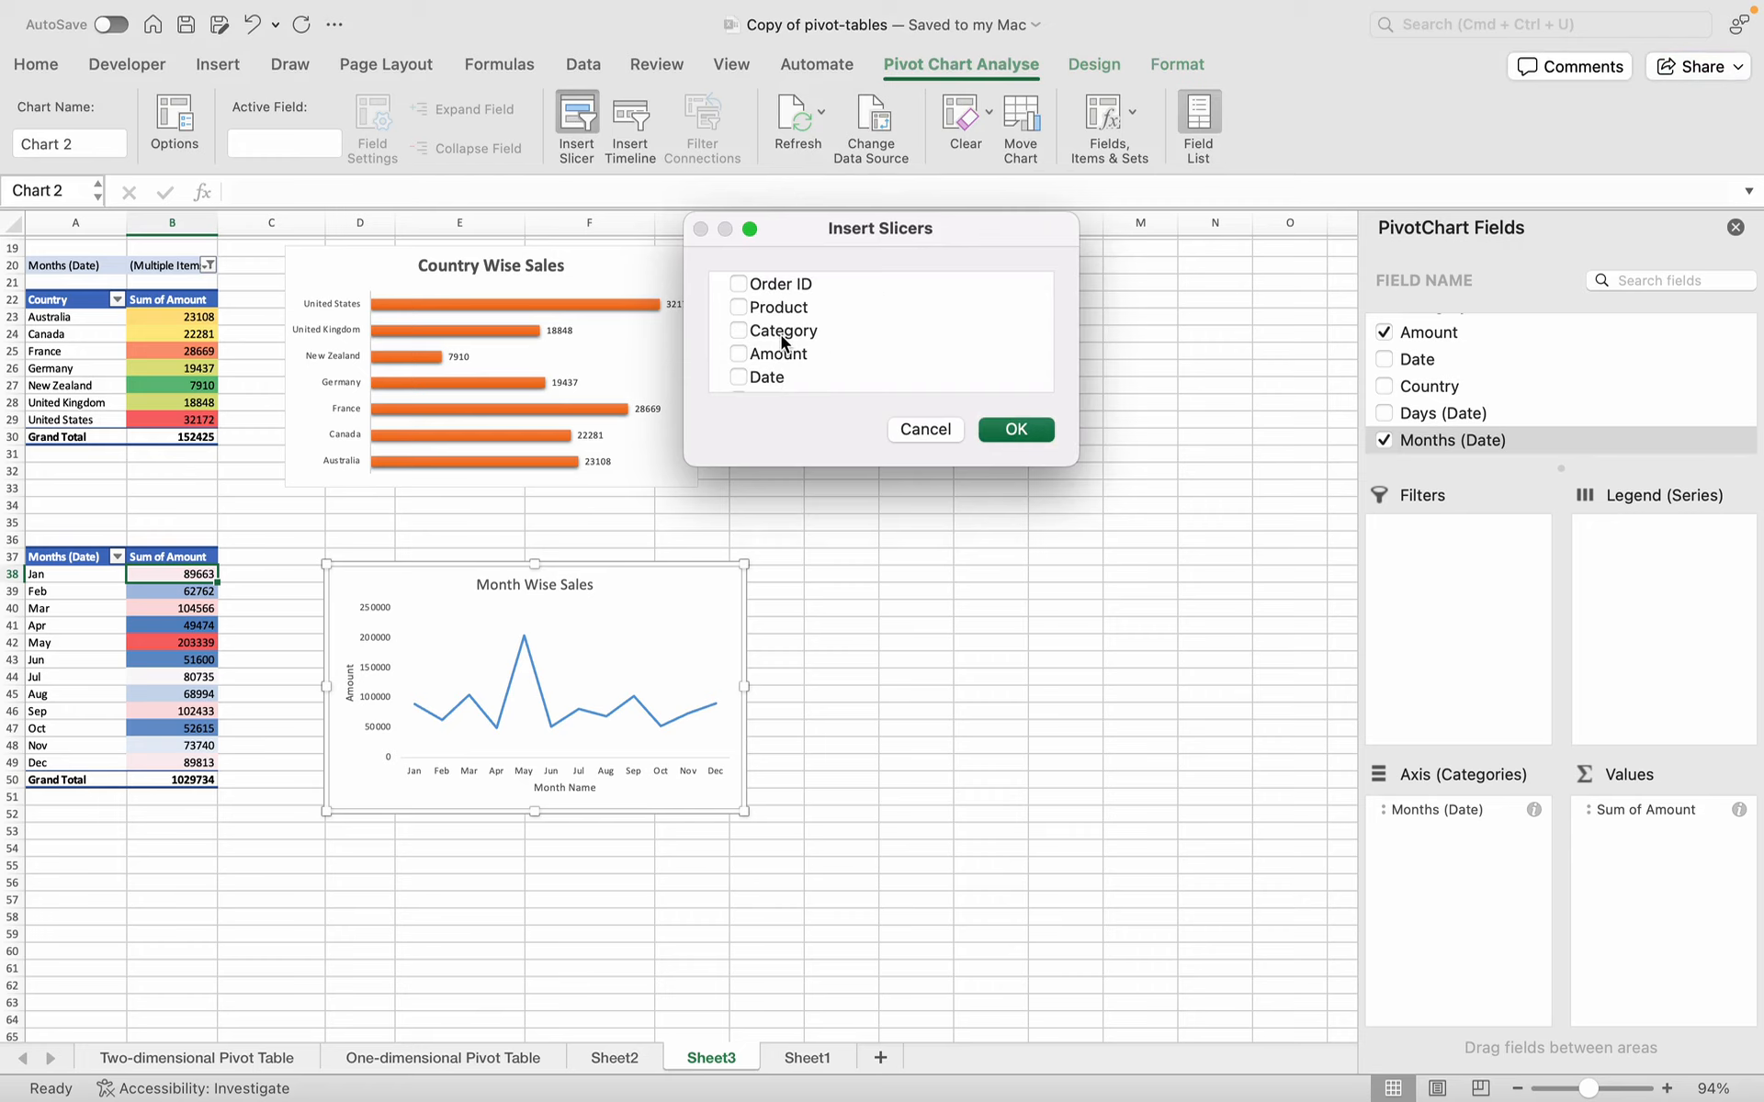
click(738, 332)
click(1030, 433)
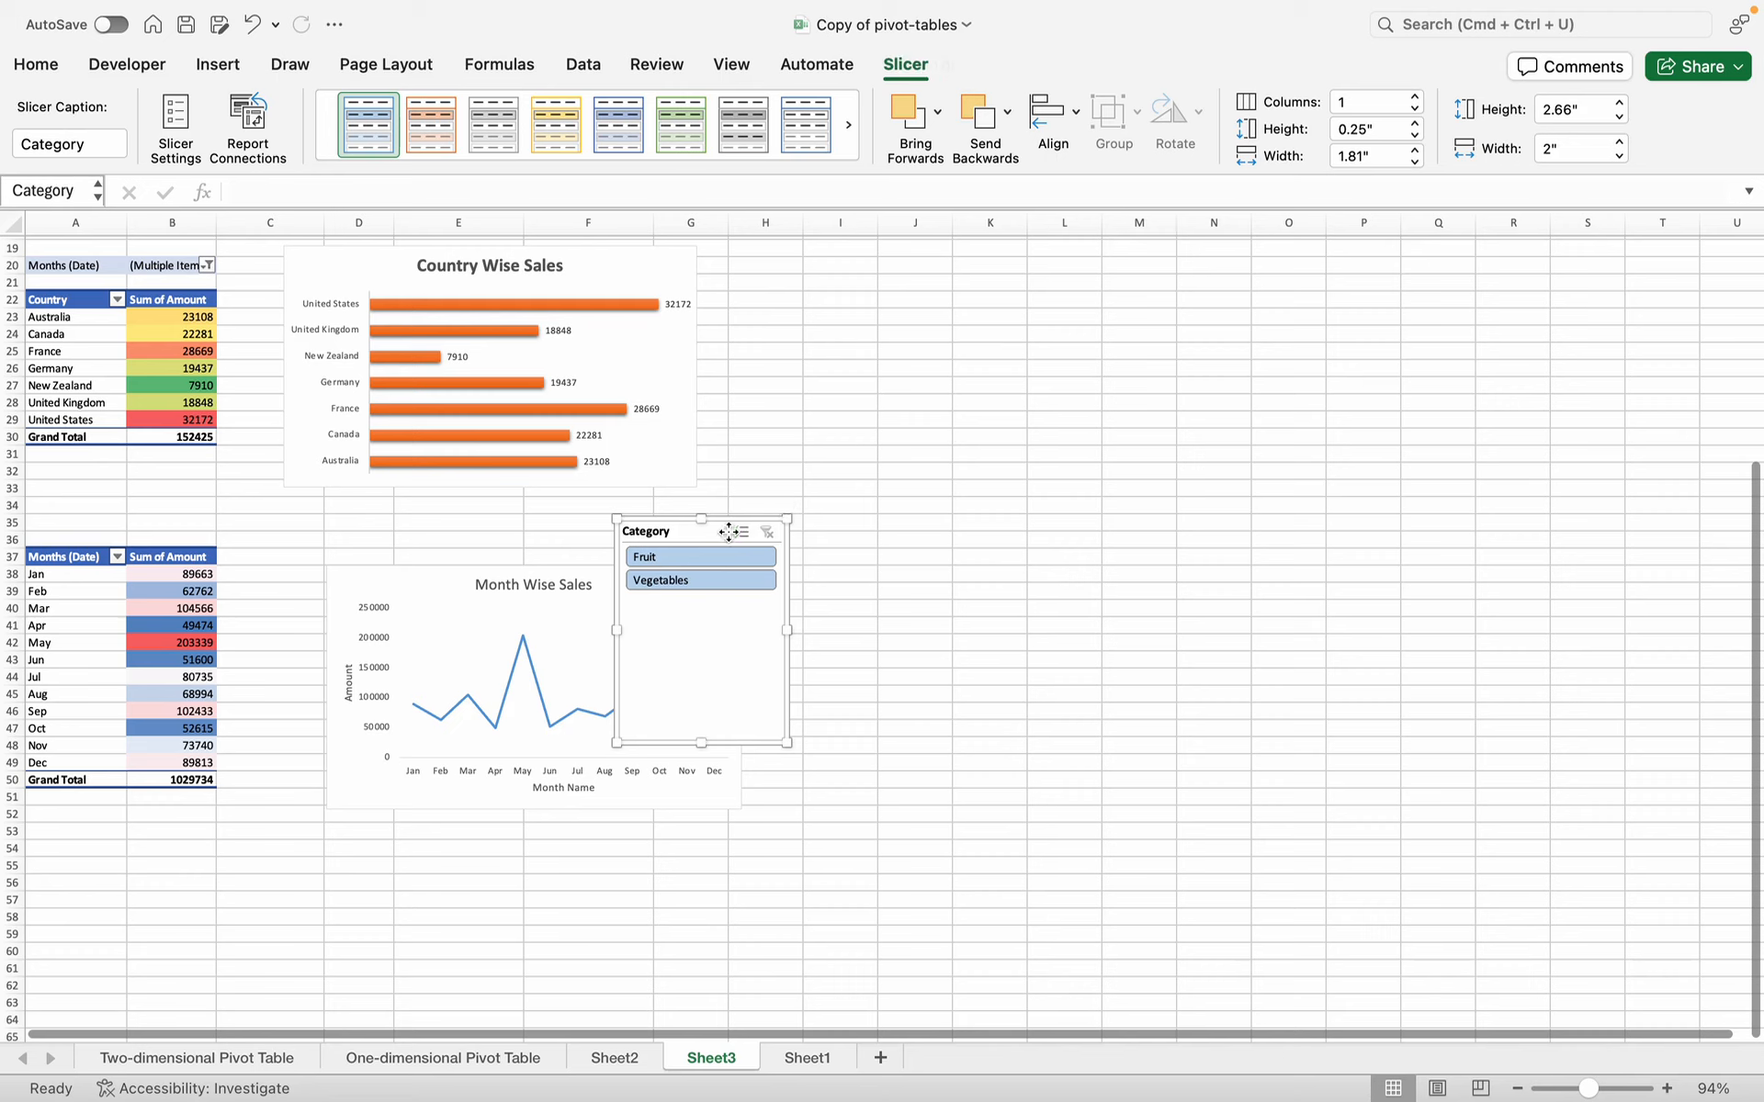
- Shrink the Category slicer to a height of 0.94" and place it beside the Month Wise Sales chart
drag(726, 507, 1040, 411)
drag(1028, 649, 1025, 504)
drag(1016, 438, 904, 588)
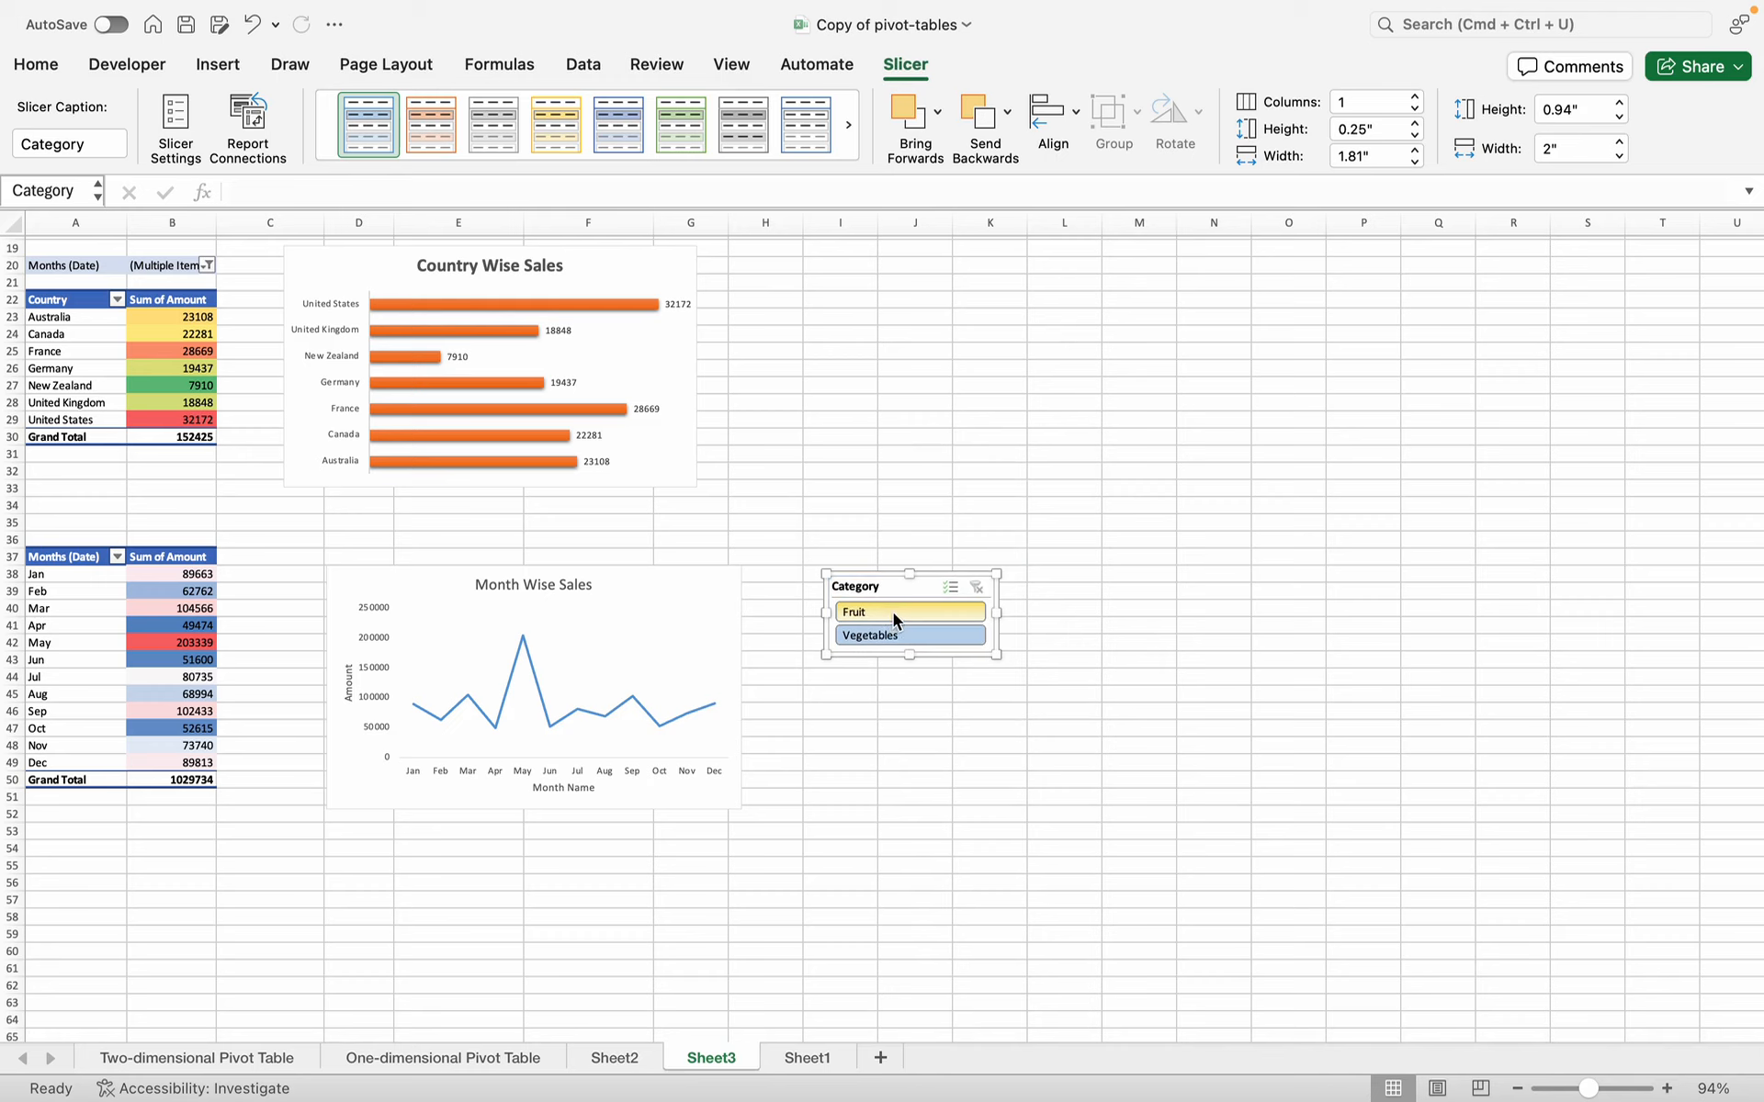
- Filter the monthly chart by Fruit, Vegetables and Fruit again, and move the Category slicer up between the two charts
click(892, 611)
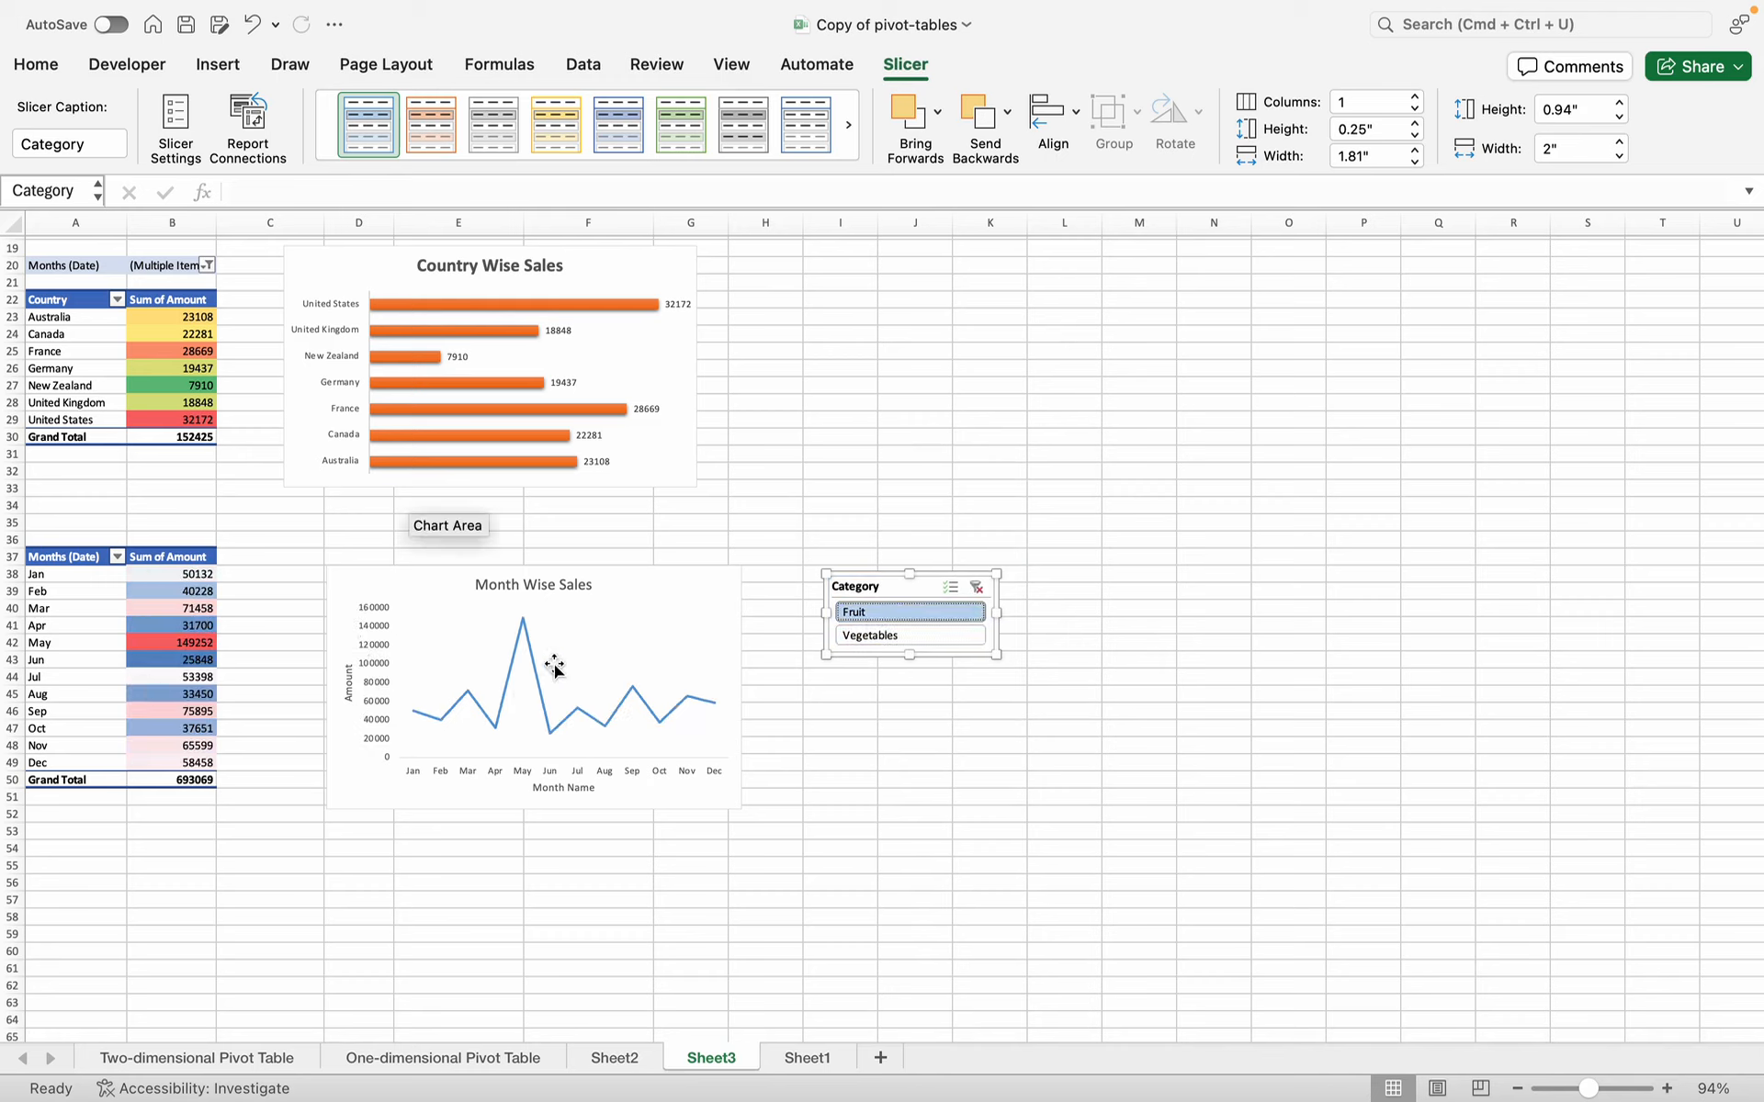
click(867, 635)
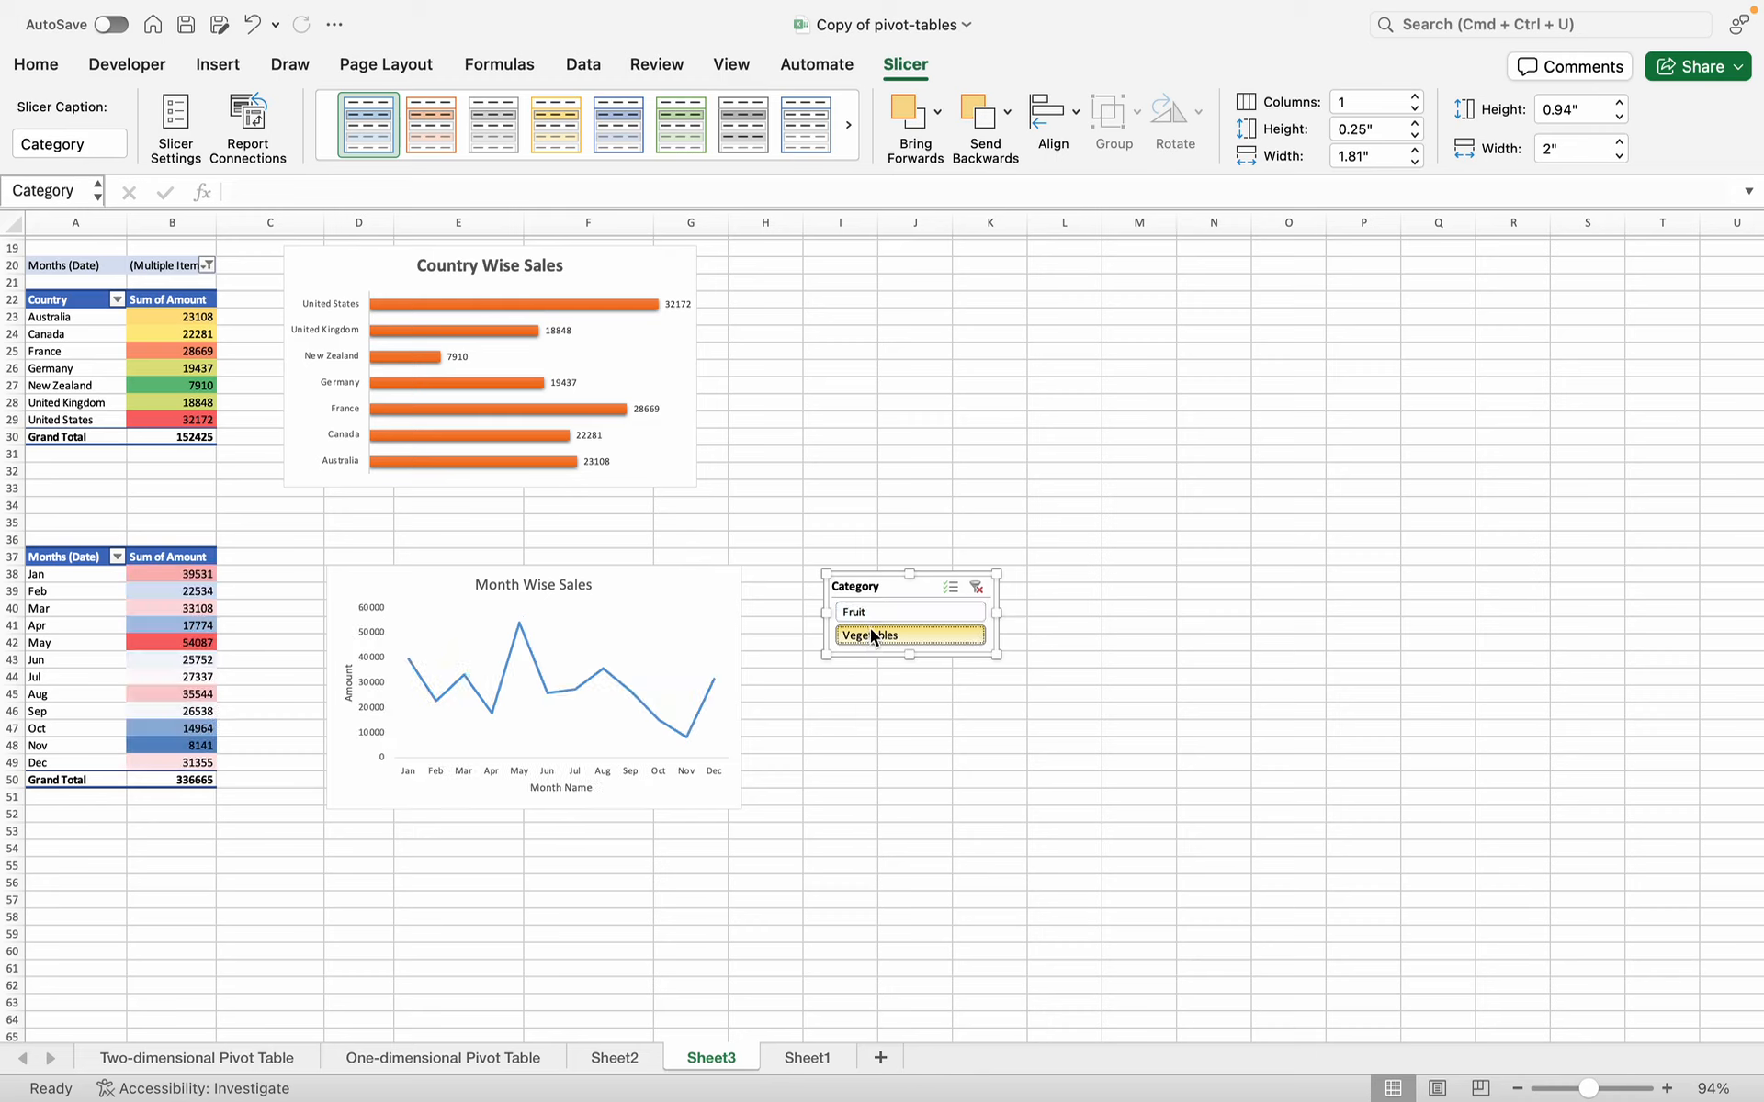
click(877, 618)
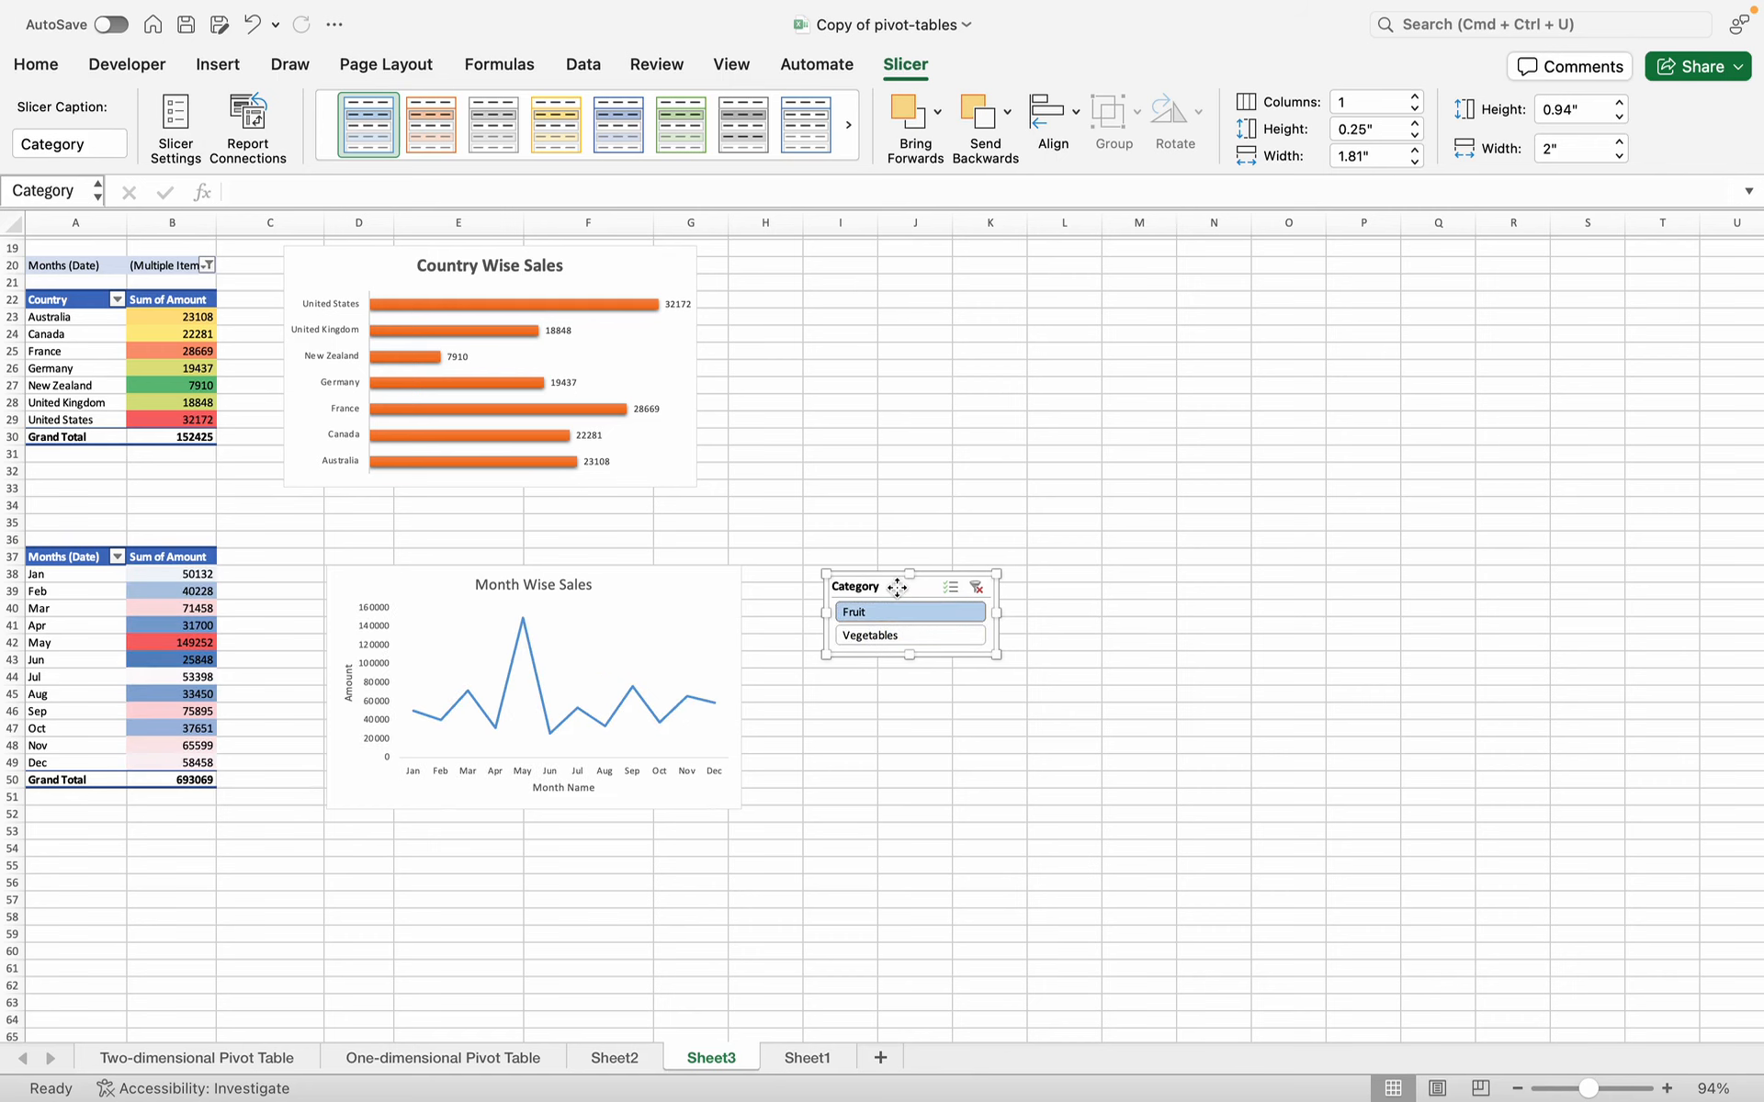
scroll(544, 459, up, 6)
scroll(544, 457, down, 3)
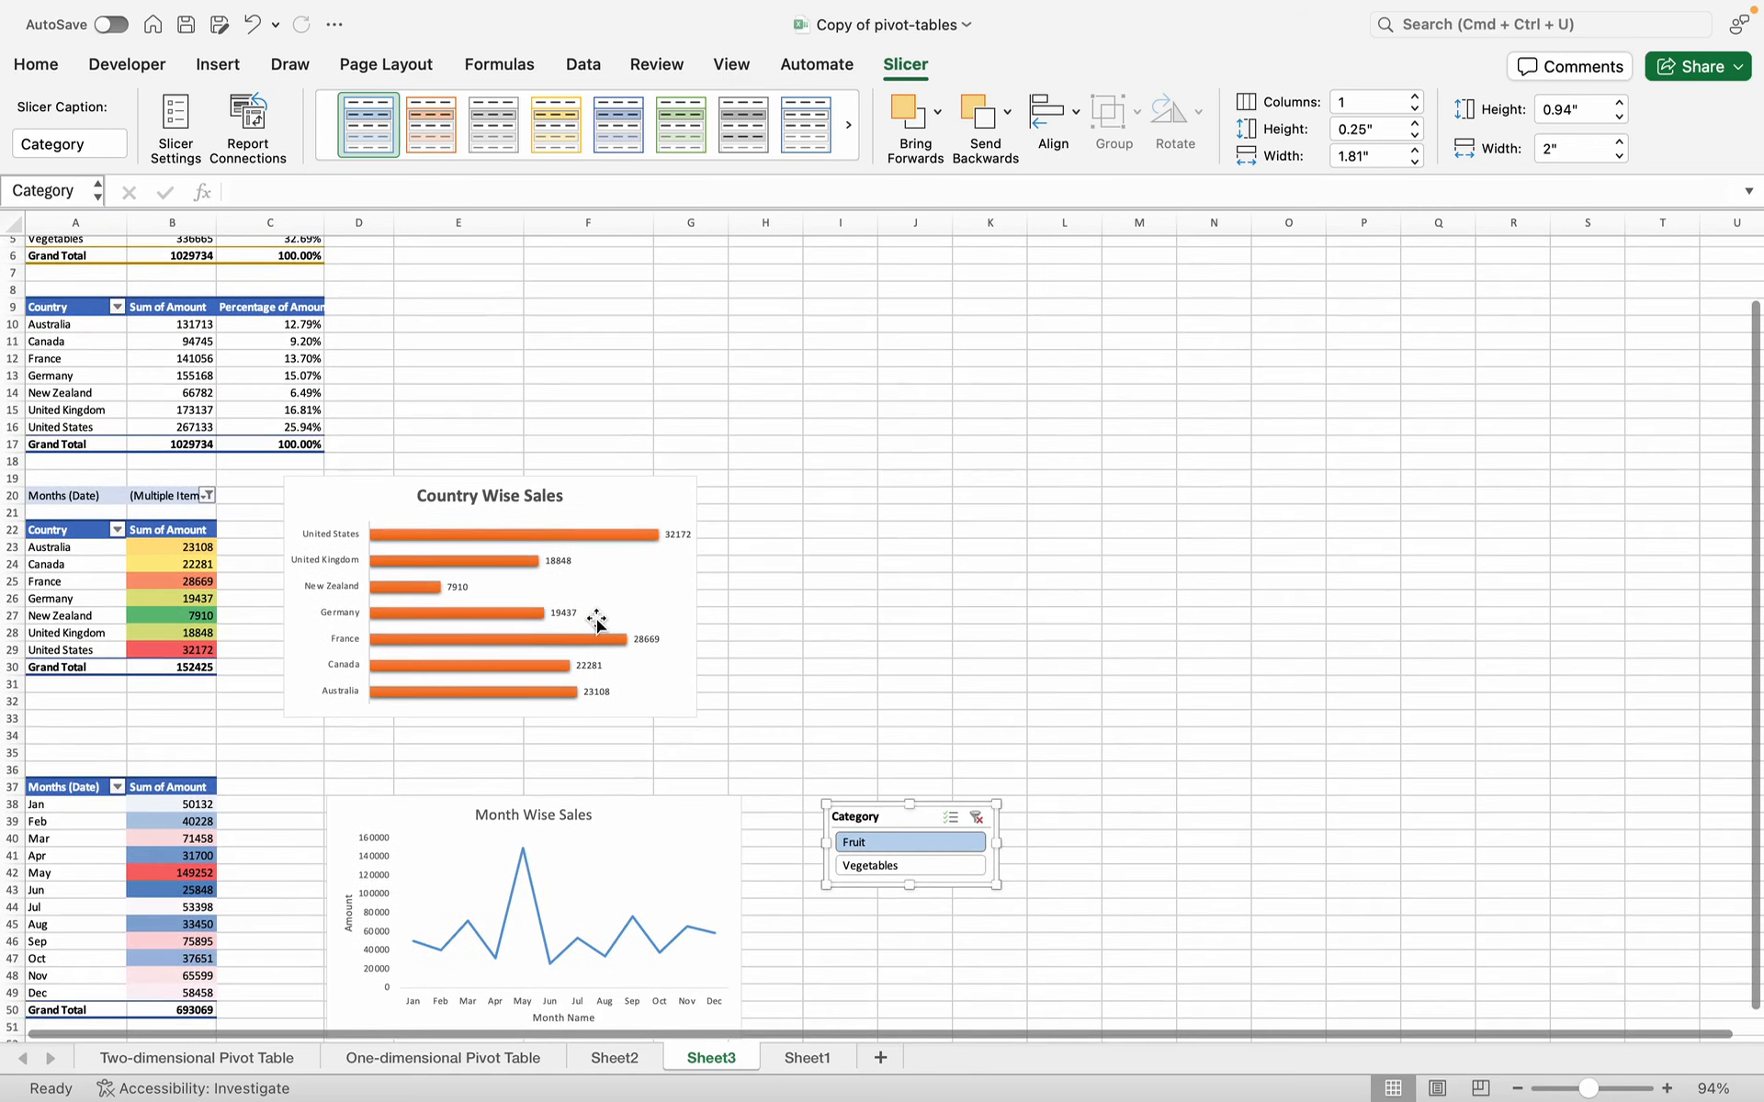
drag(848, 797, 822, 695)
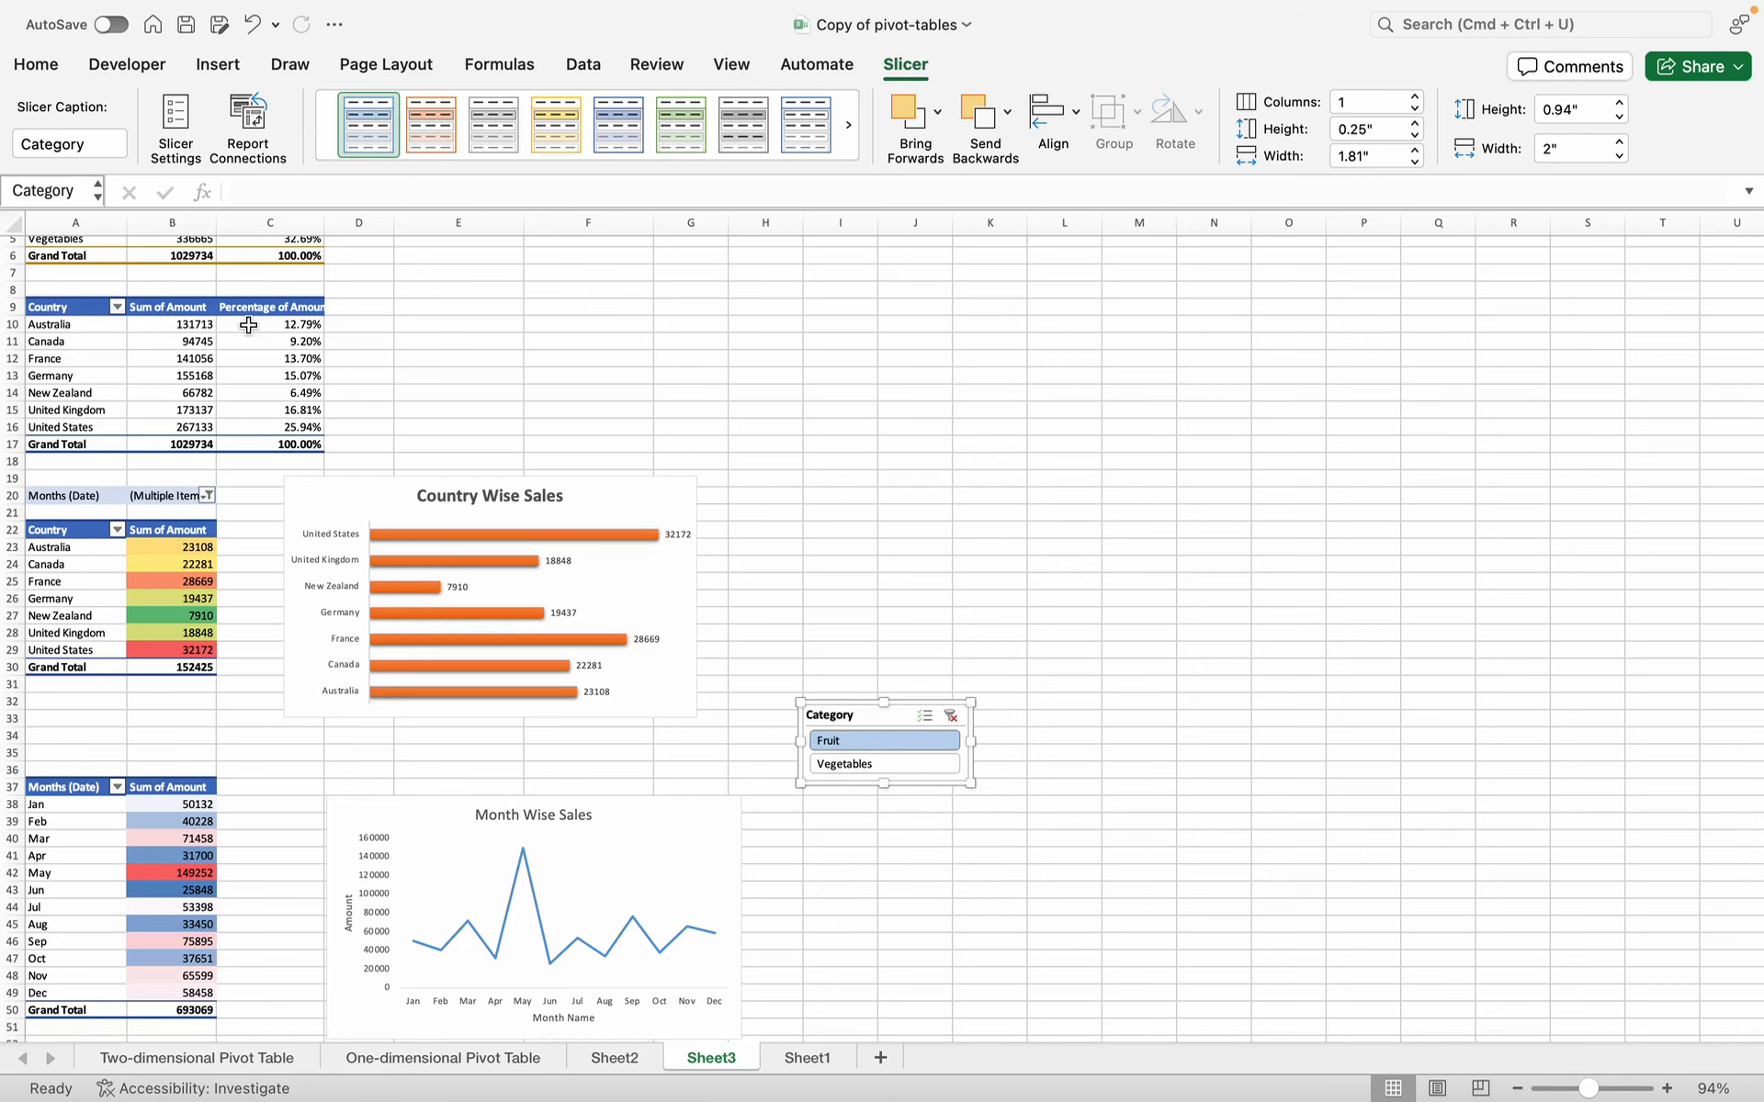
- Switch the slicer to Vegetables and back to Fruit, checking which pivot tables and charts respond
scroll(247, 326, up, 2)
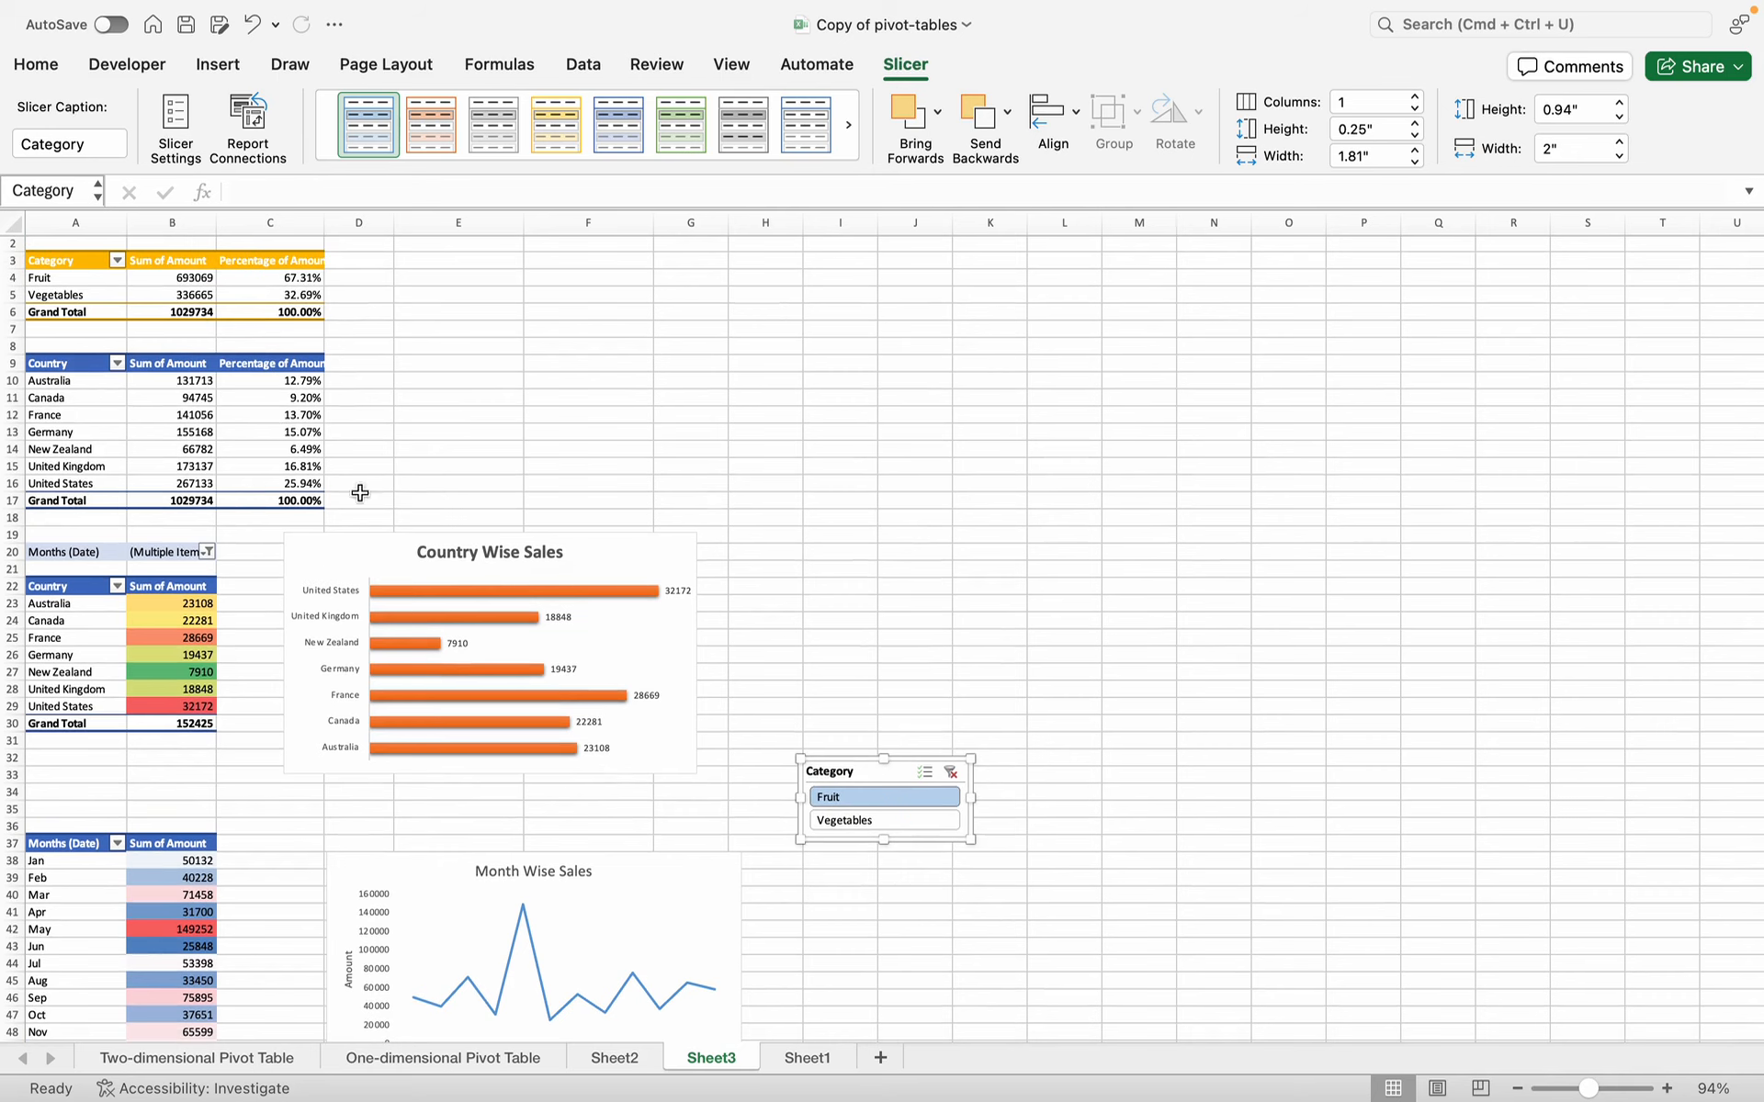
scroll(279, 514, down, 3)
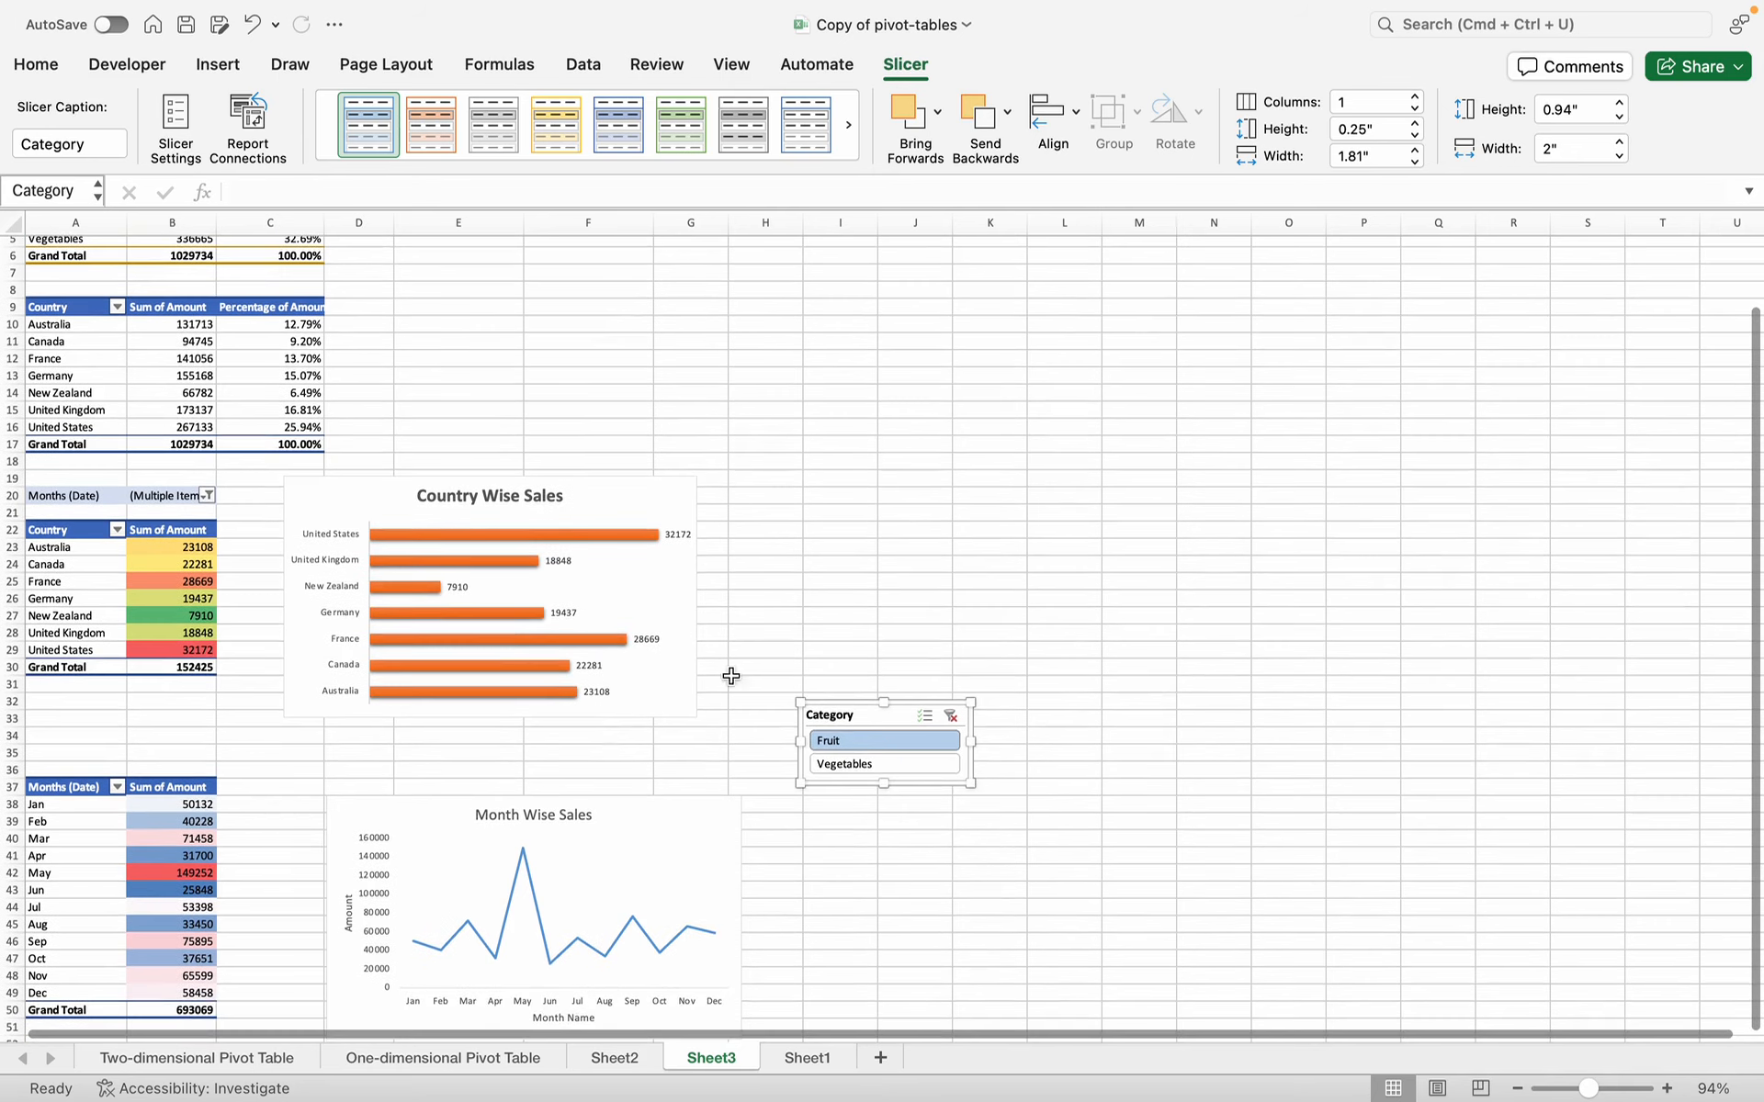
click(873, 758)
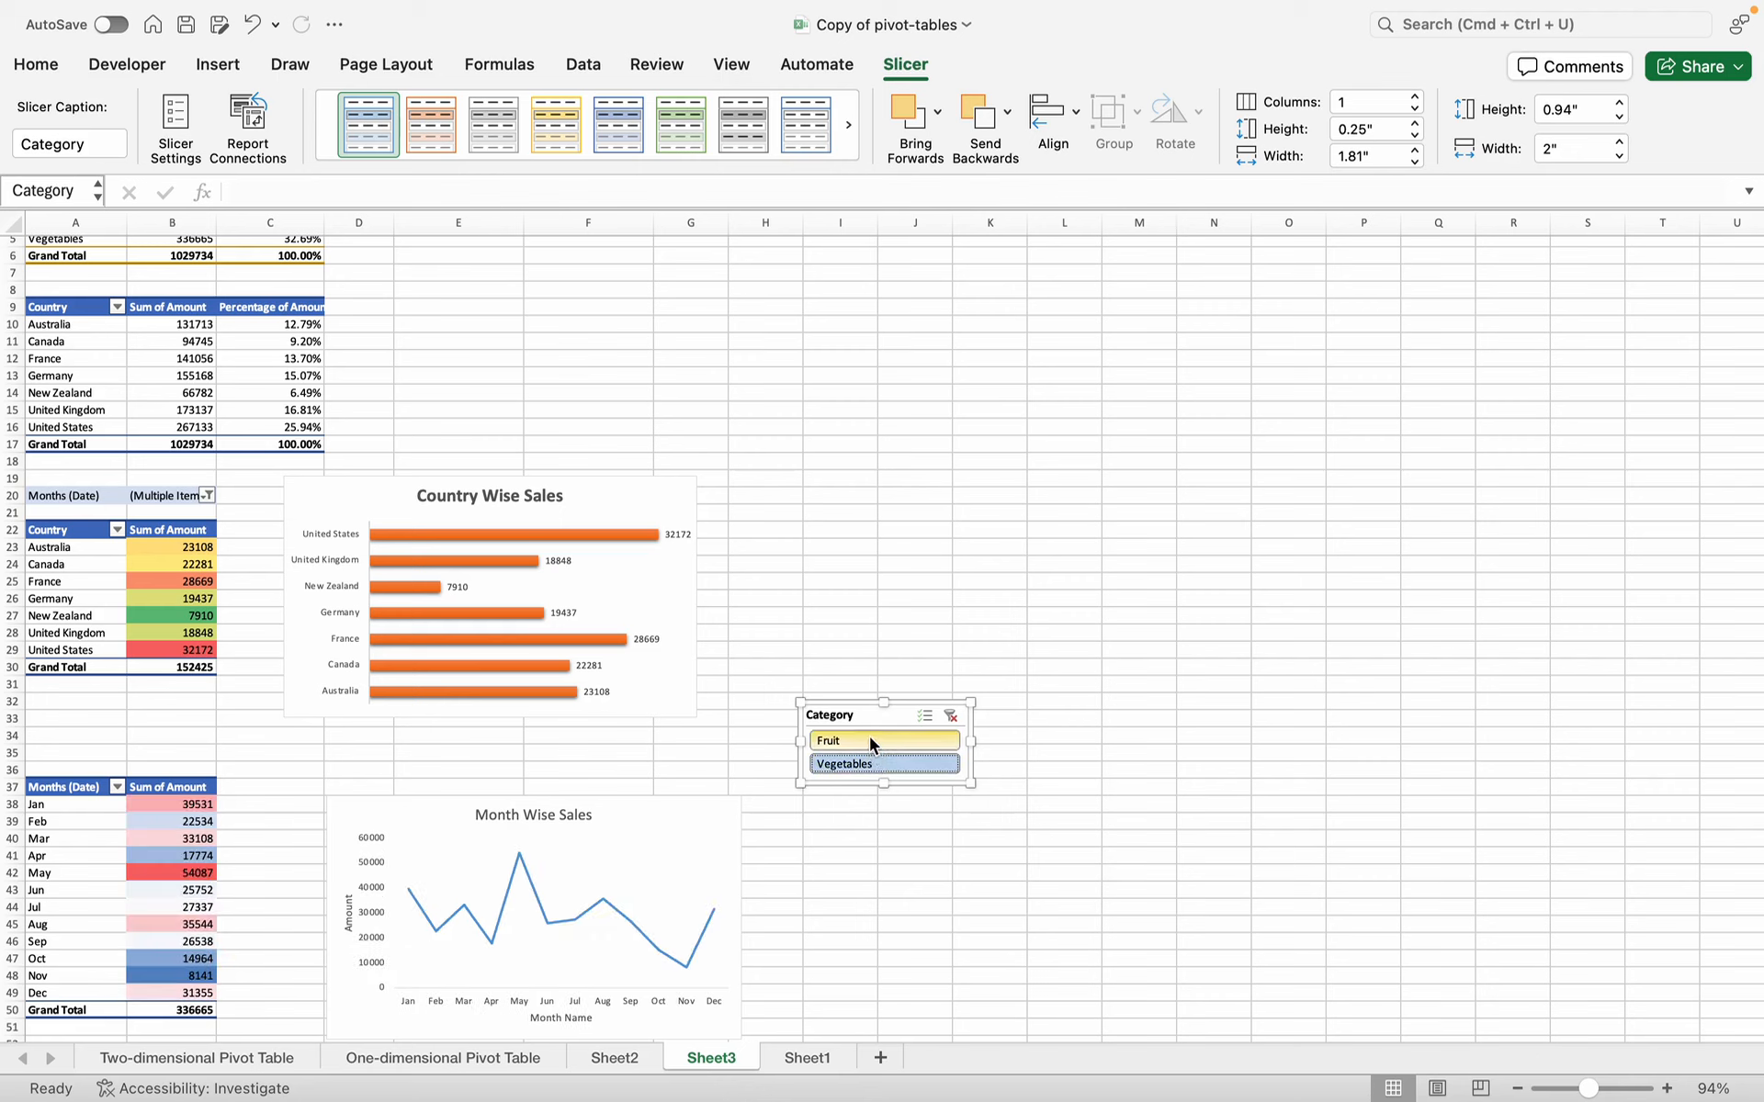
click(869, 739)
- Connect the Category slicer to all listed pivot tables on Sheet2 and Sheet3 through its report connections
right_click(865, 722)
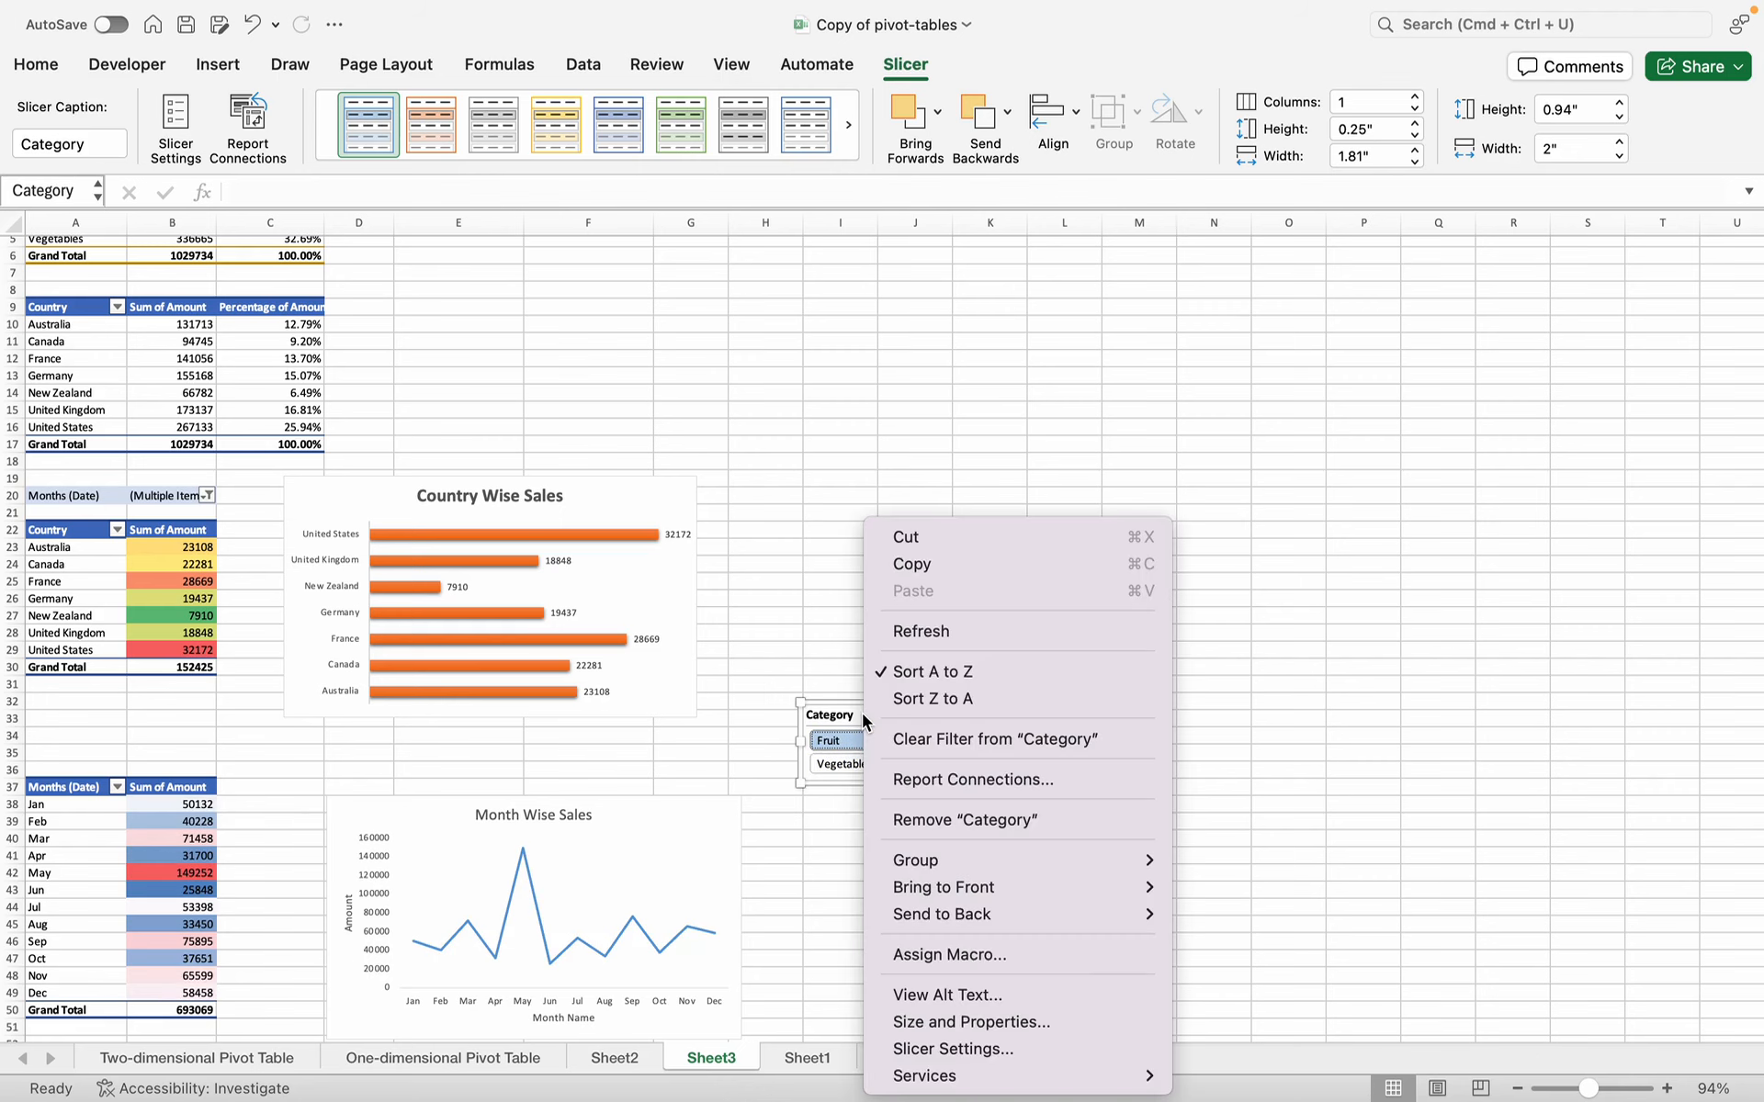
click(964, 780)
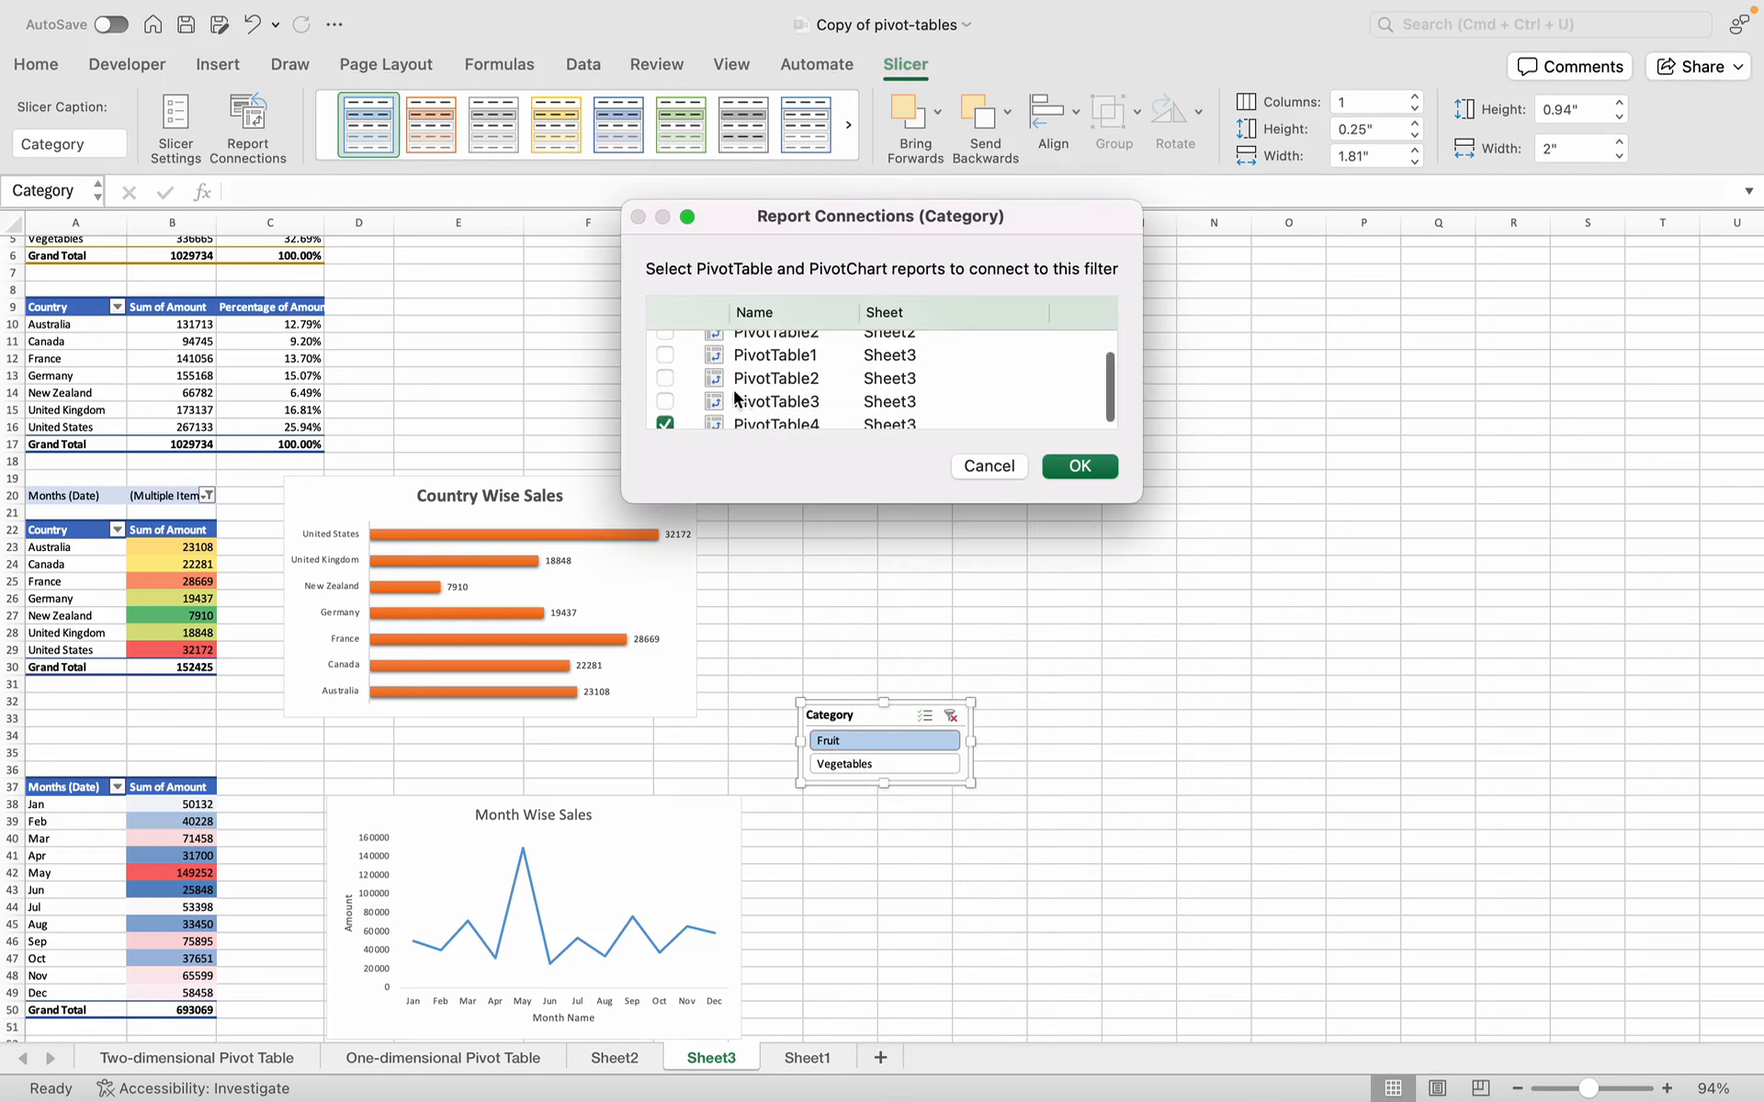
scroll(735, 397, up, 2)
scroll(735, 396, down, 2)
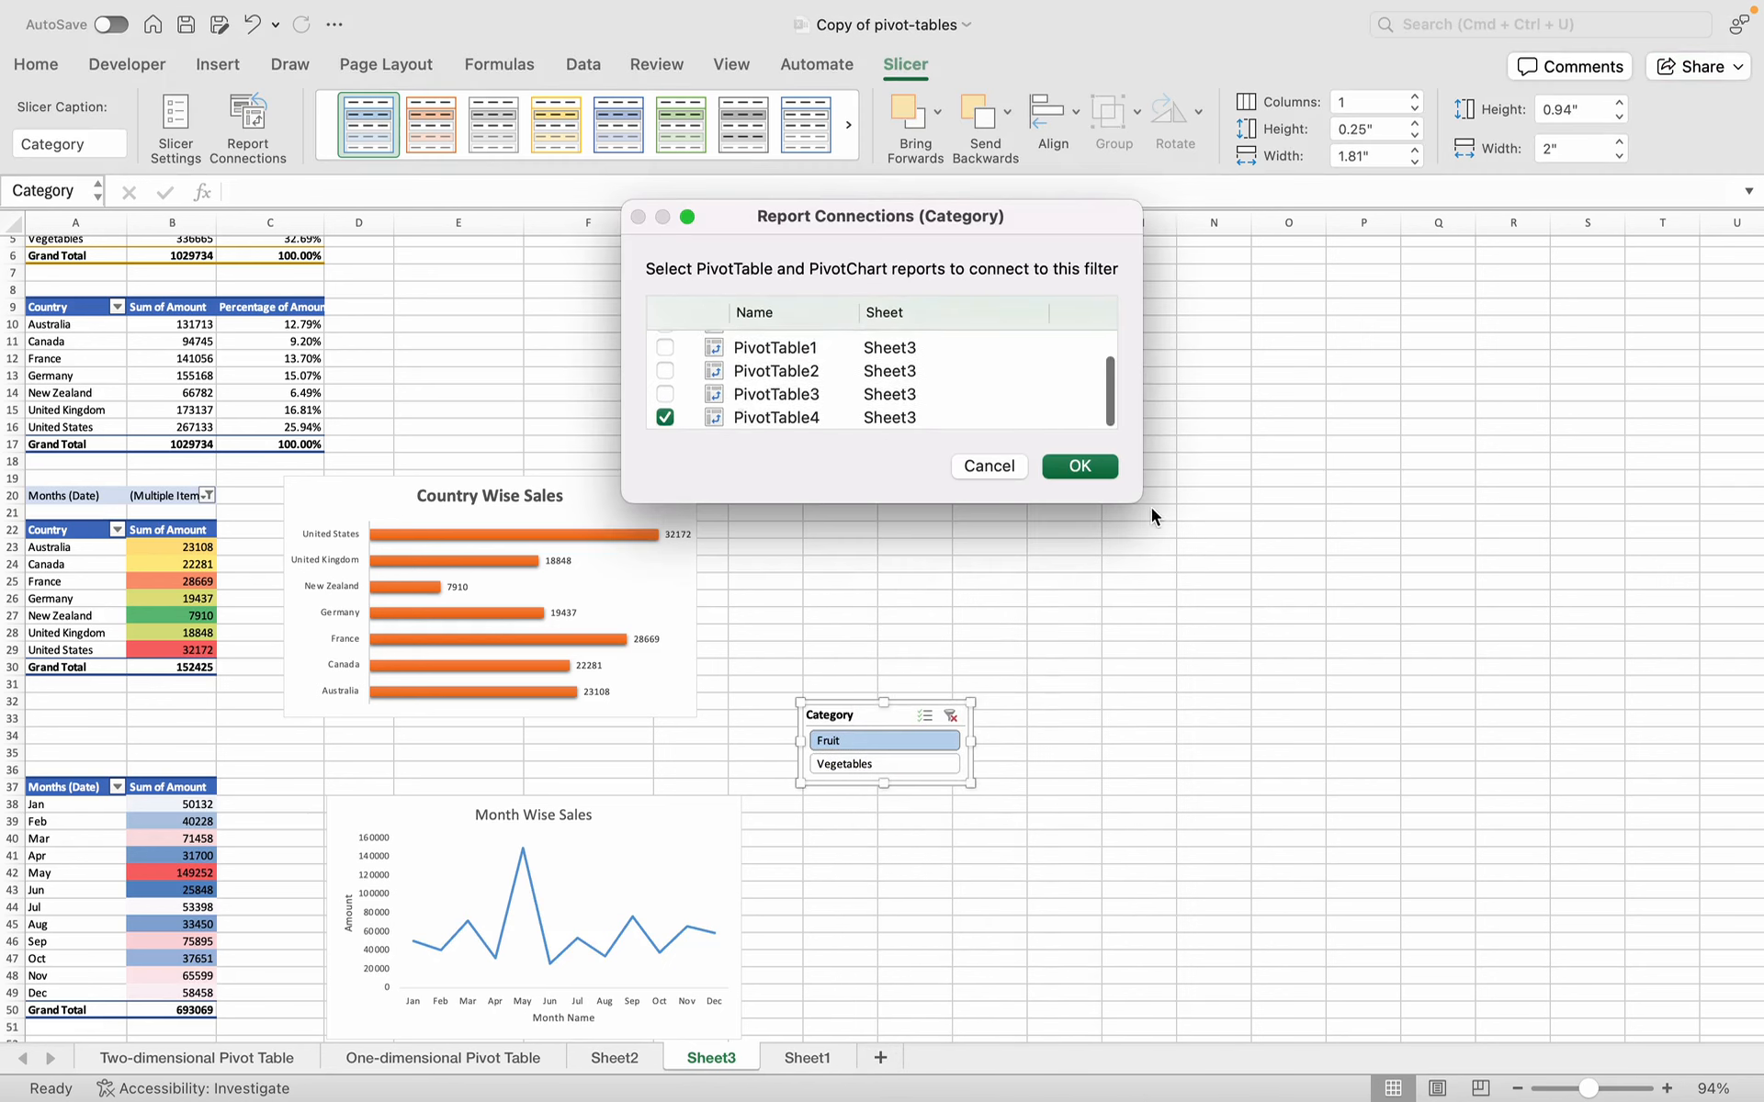
drag(1142, 504, 1397, 847)
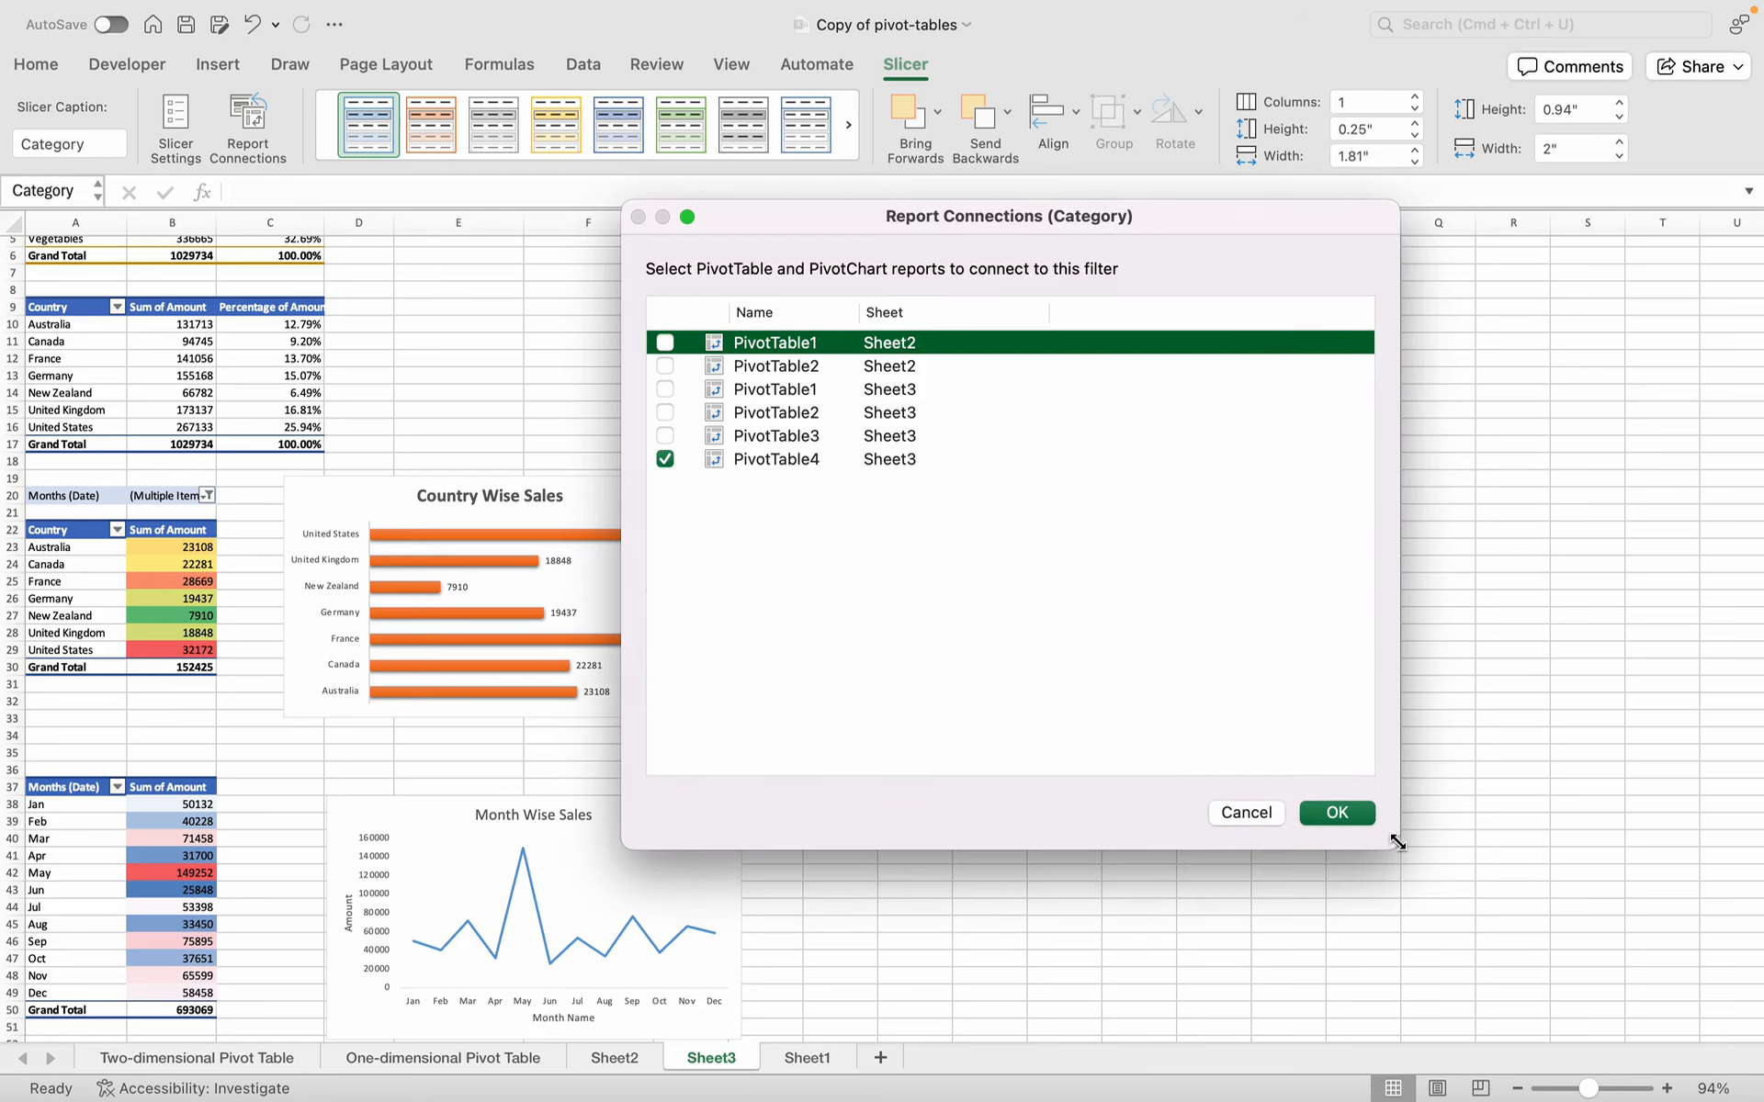
drag(820, 214, 1294, 231)
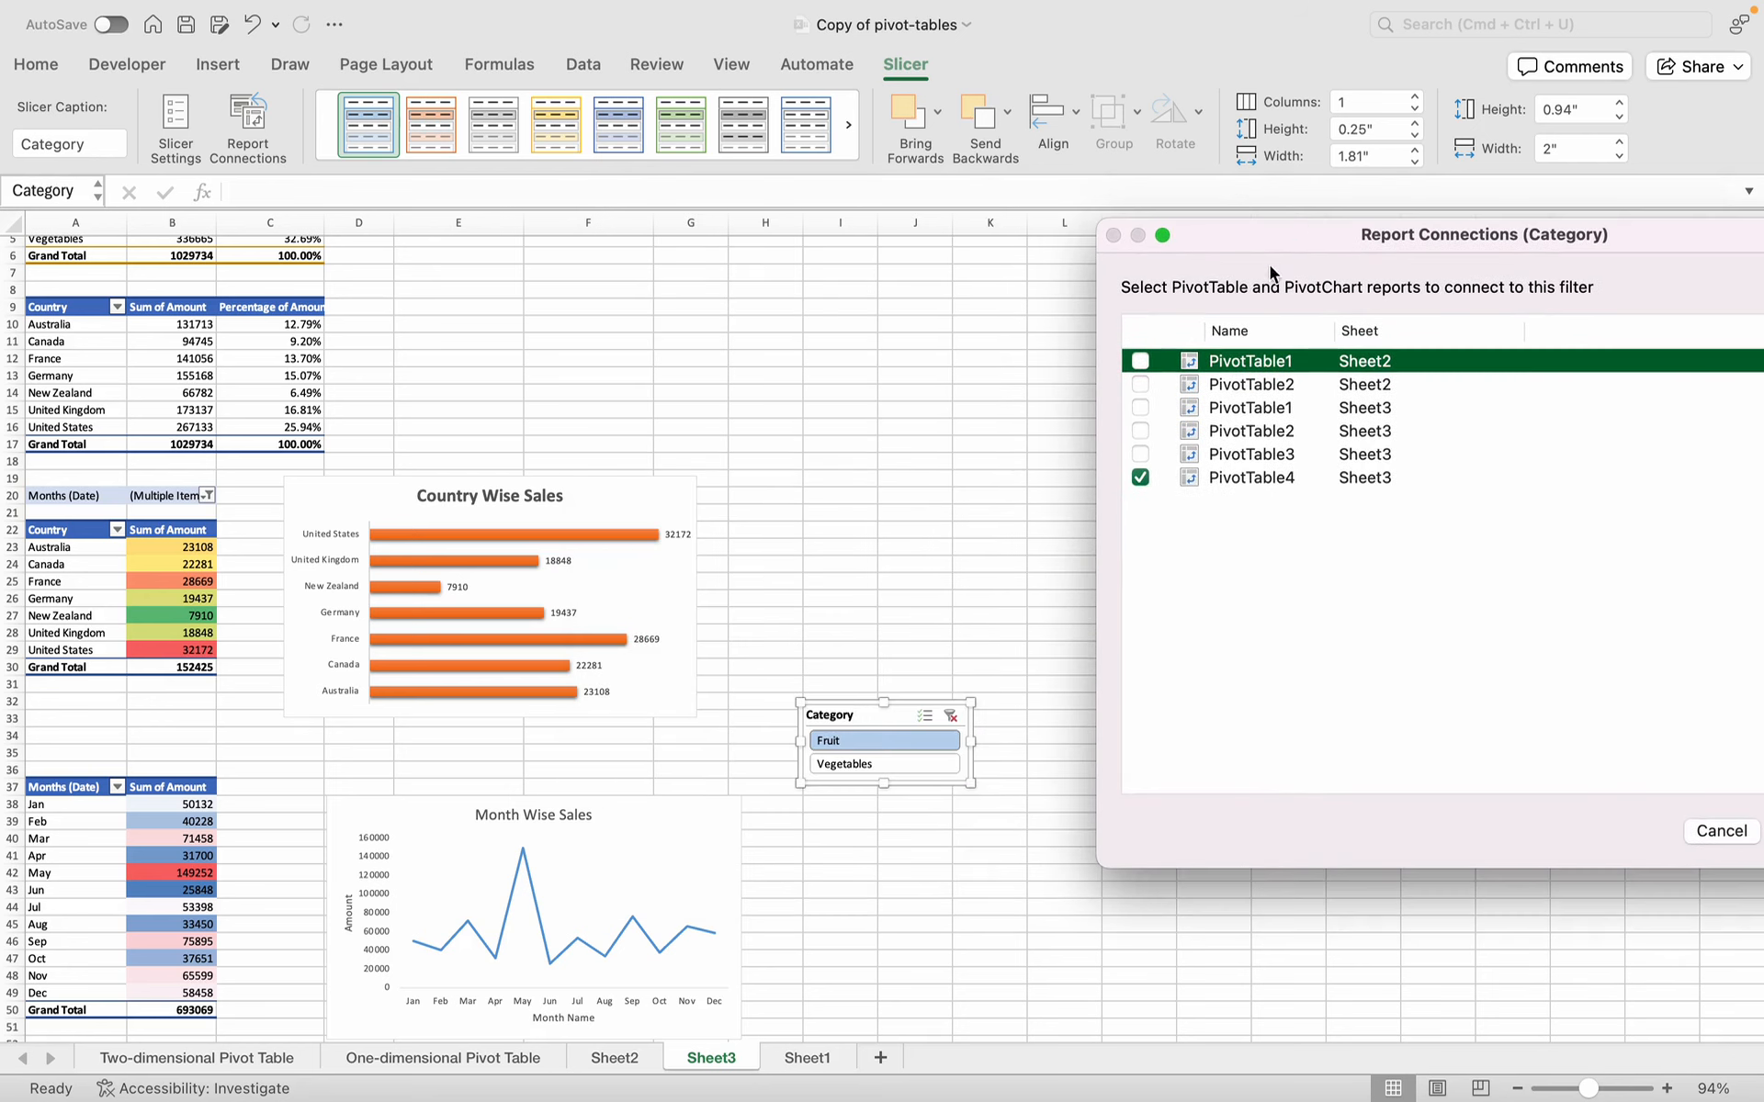
click(1141, 455)
click(1139, 431)
click(1140, 385)
click(1140, 361)
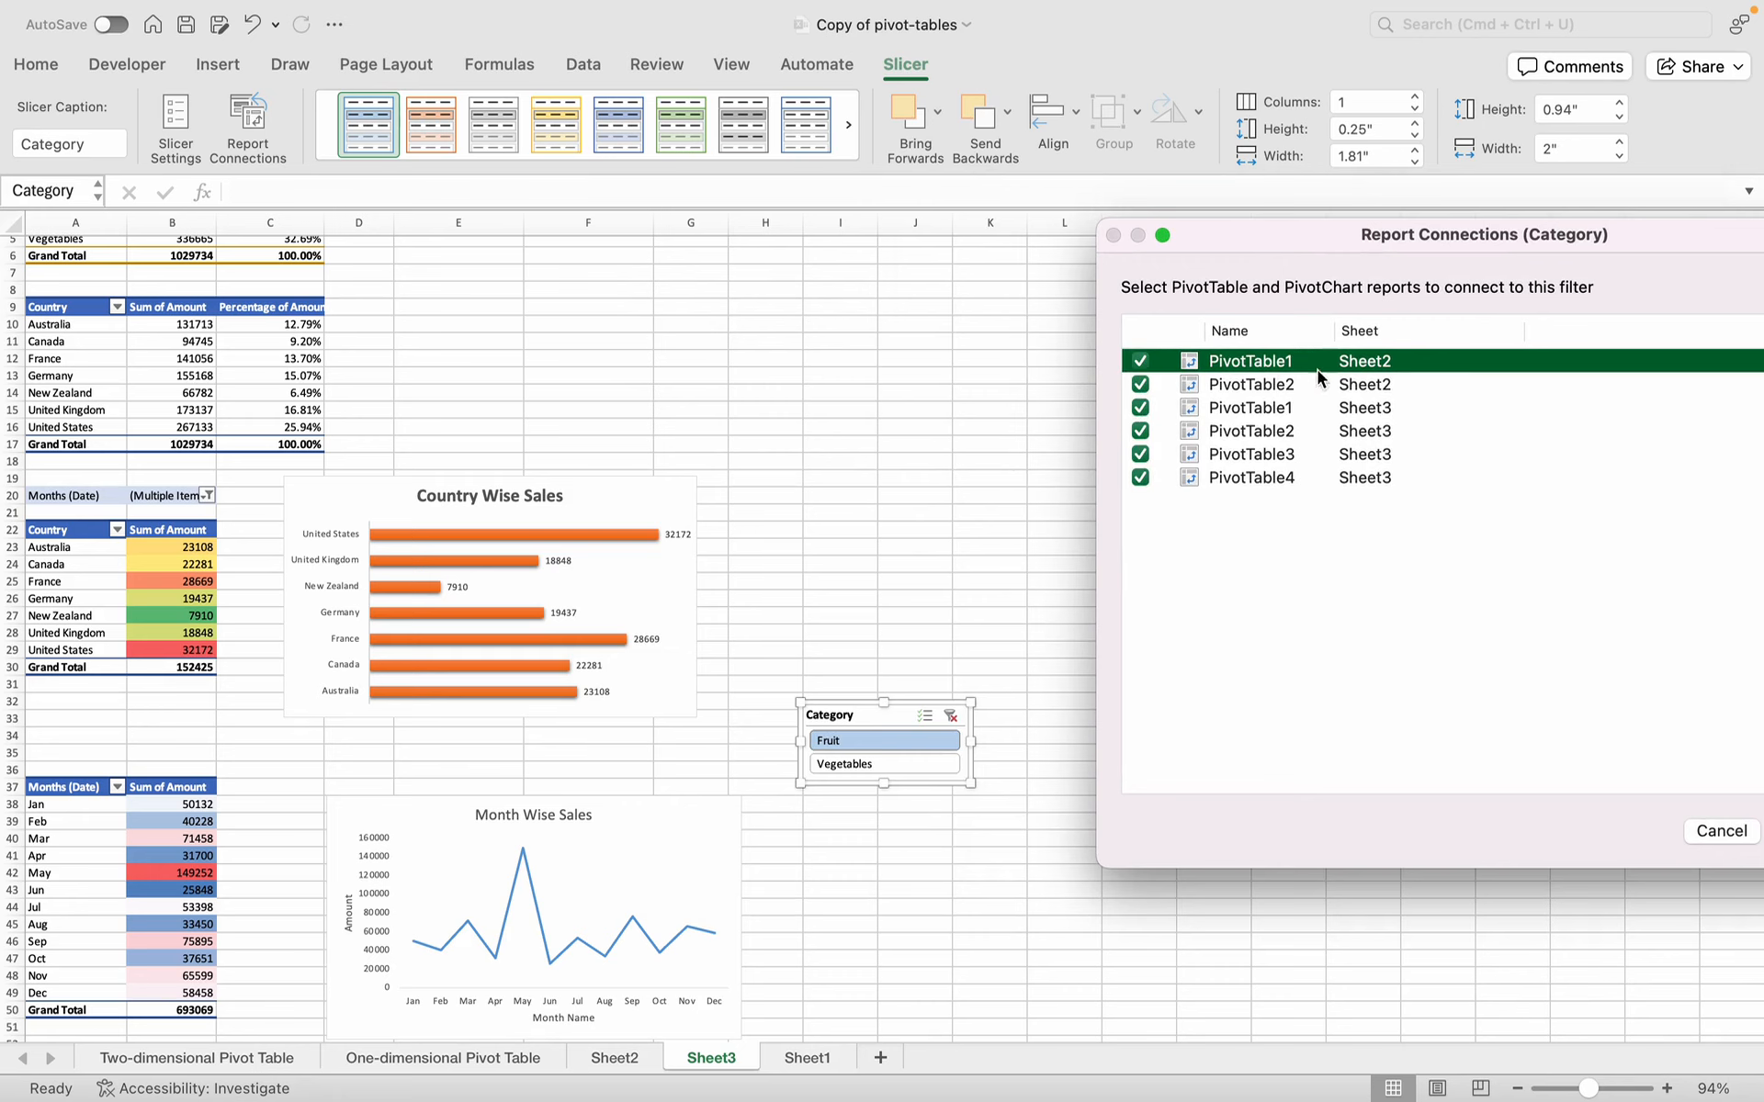
drag(1323, 233, 732, 233)
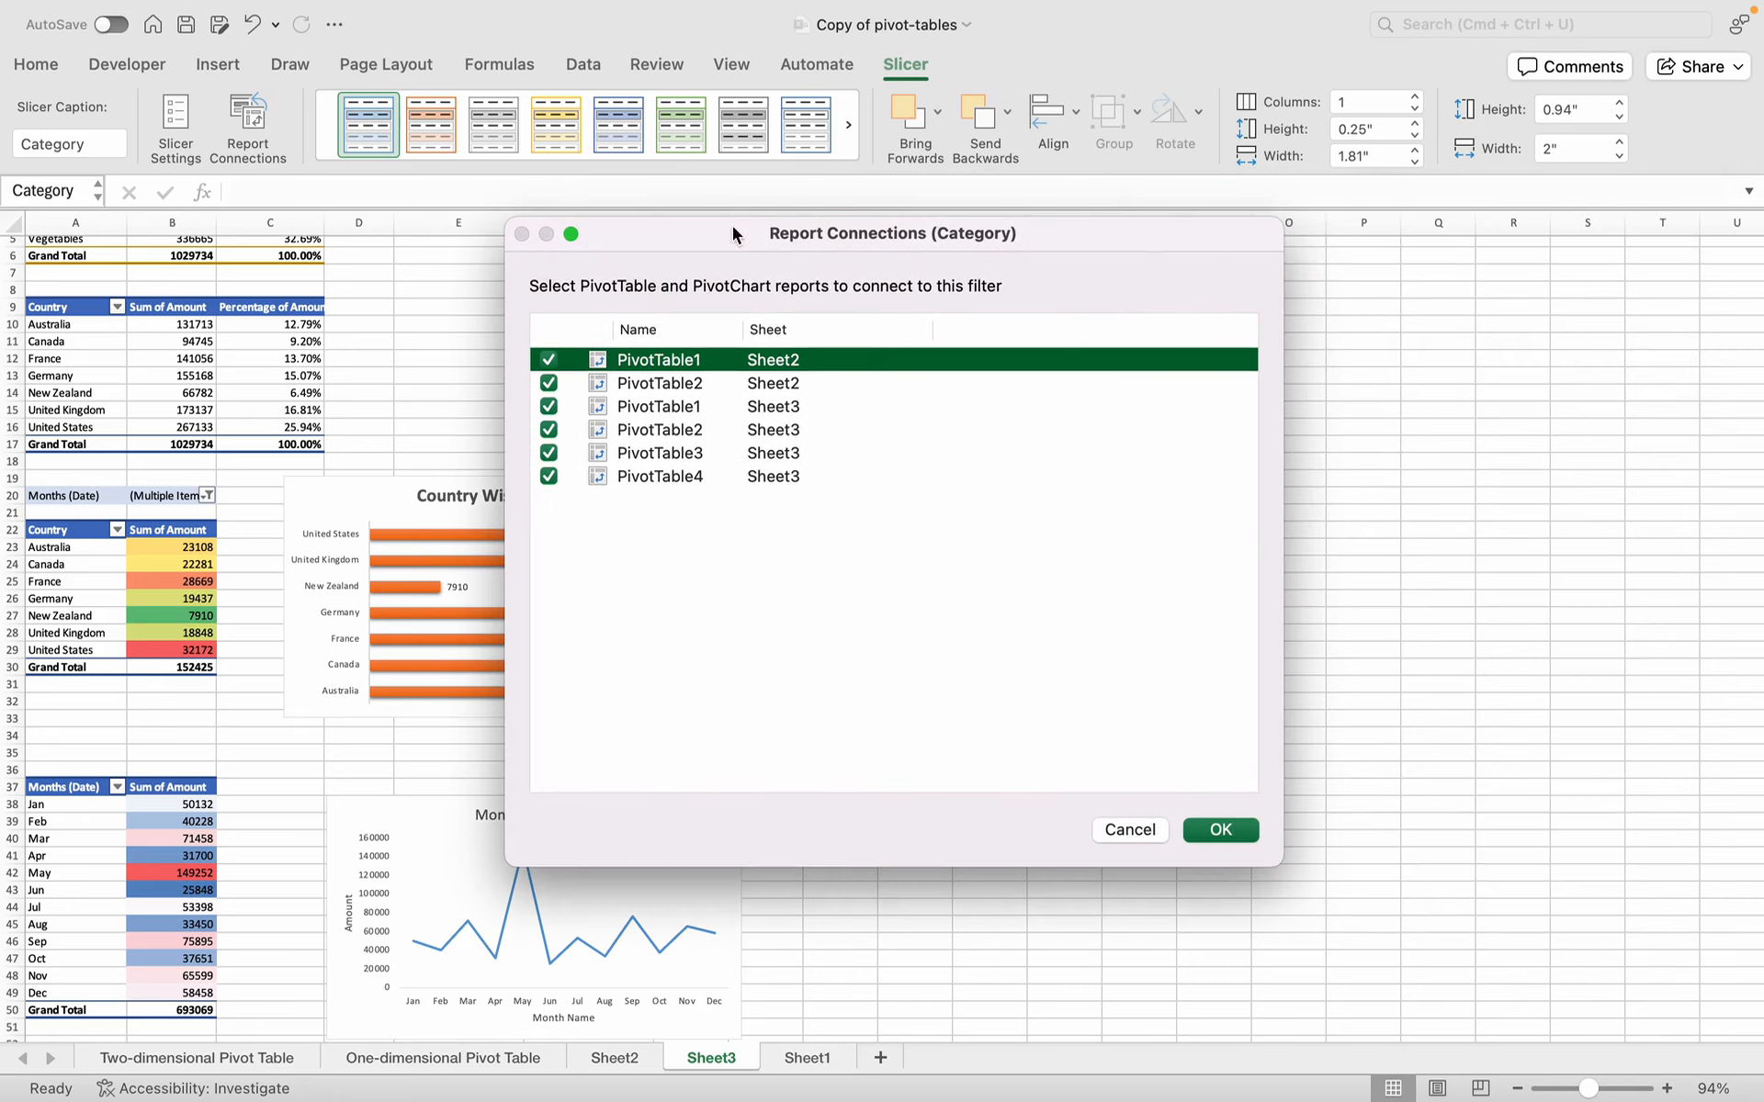
click(1221, 829)
- Alternate the connected slicer between Vegetables and Fruit, examining the effect on every pivot table and both charts
click(905, 764)
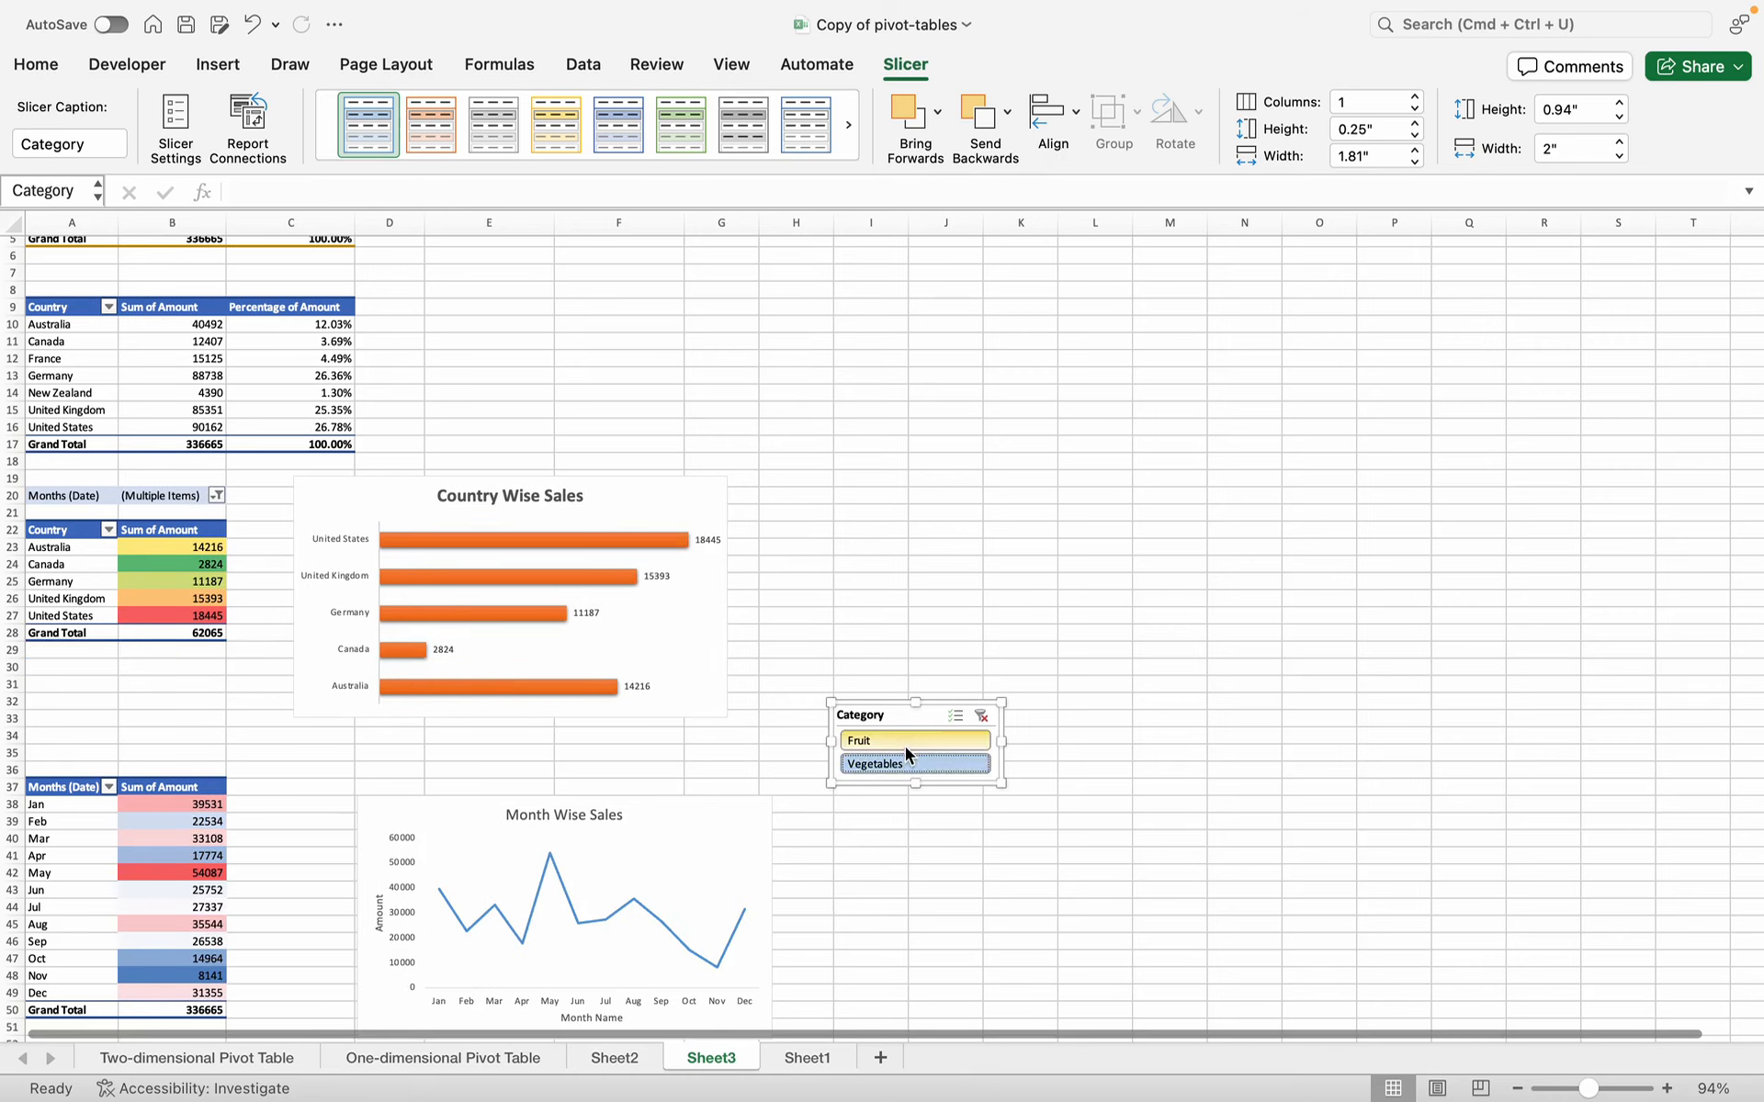
click(906, 741)
scroll(259, 474, up, 2)
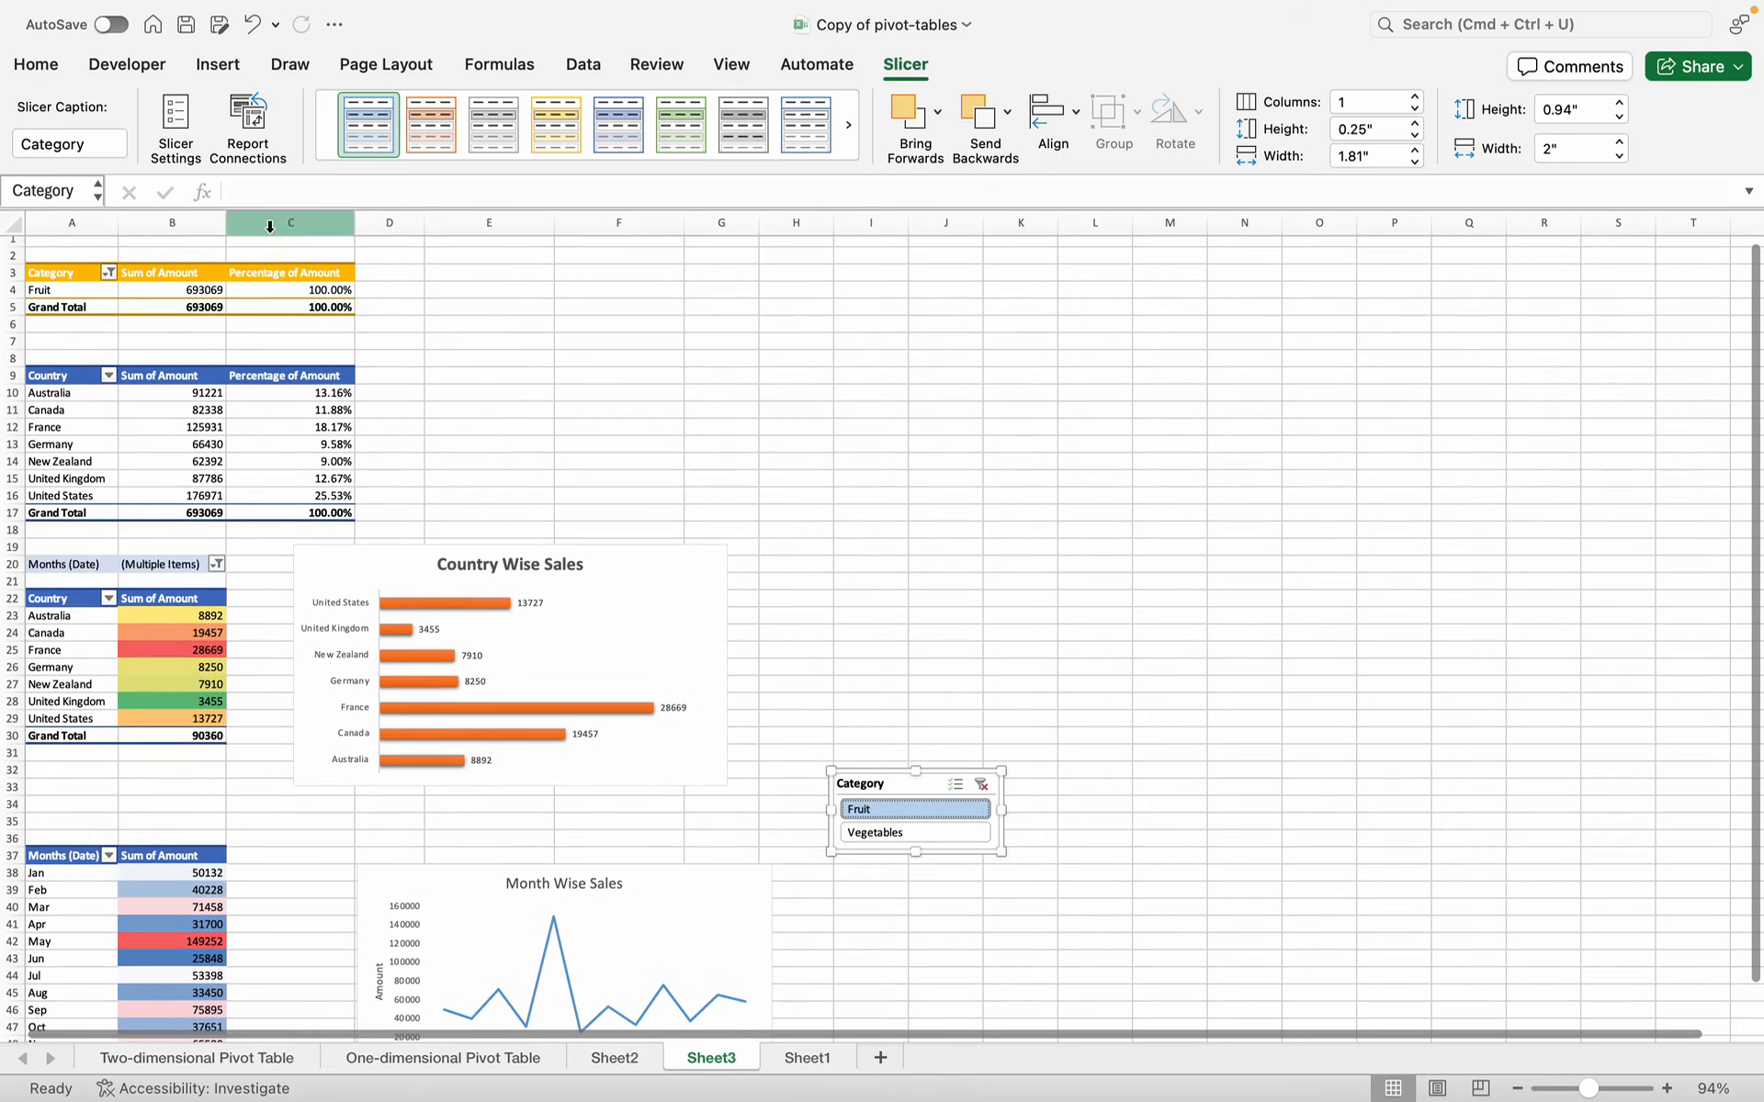
scroll(377, 574, down, 3)
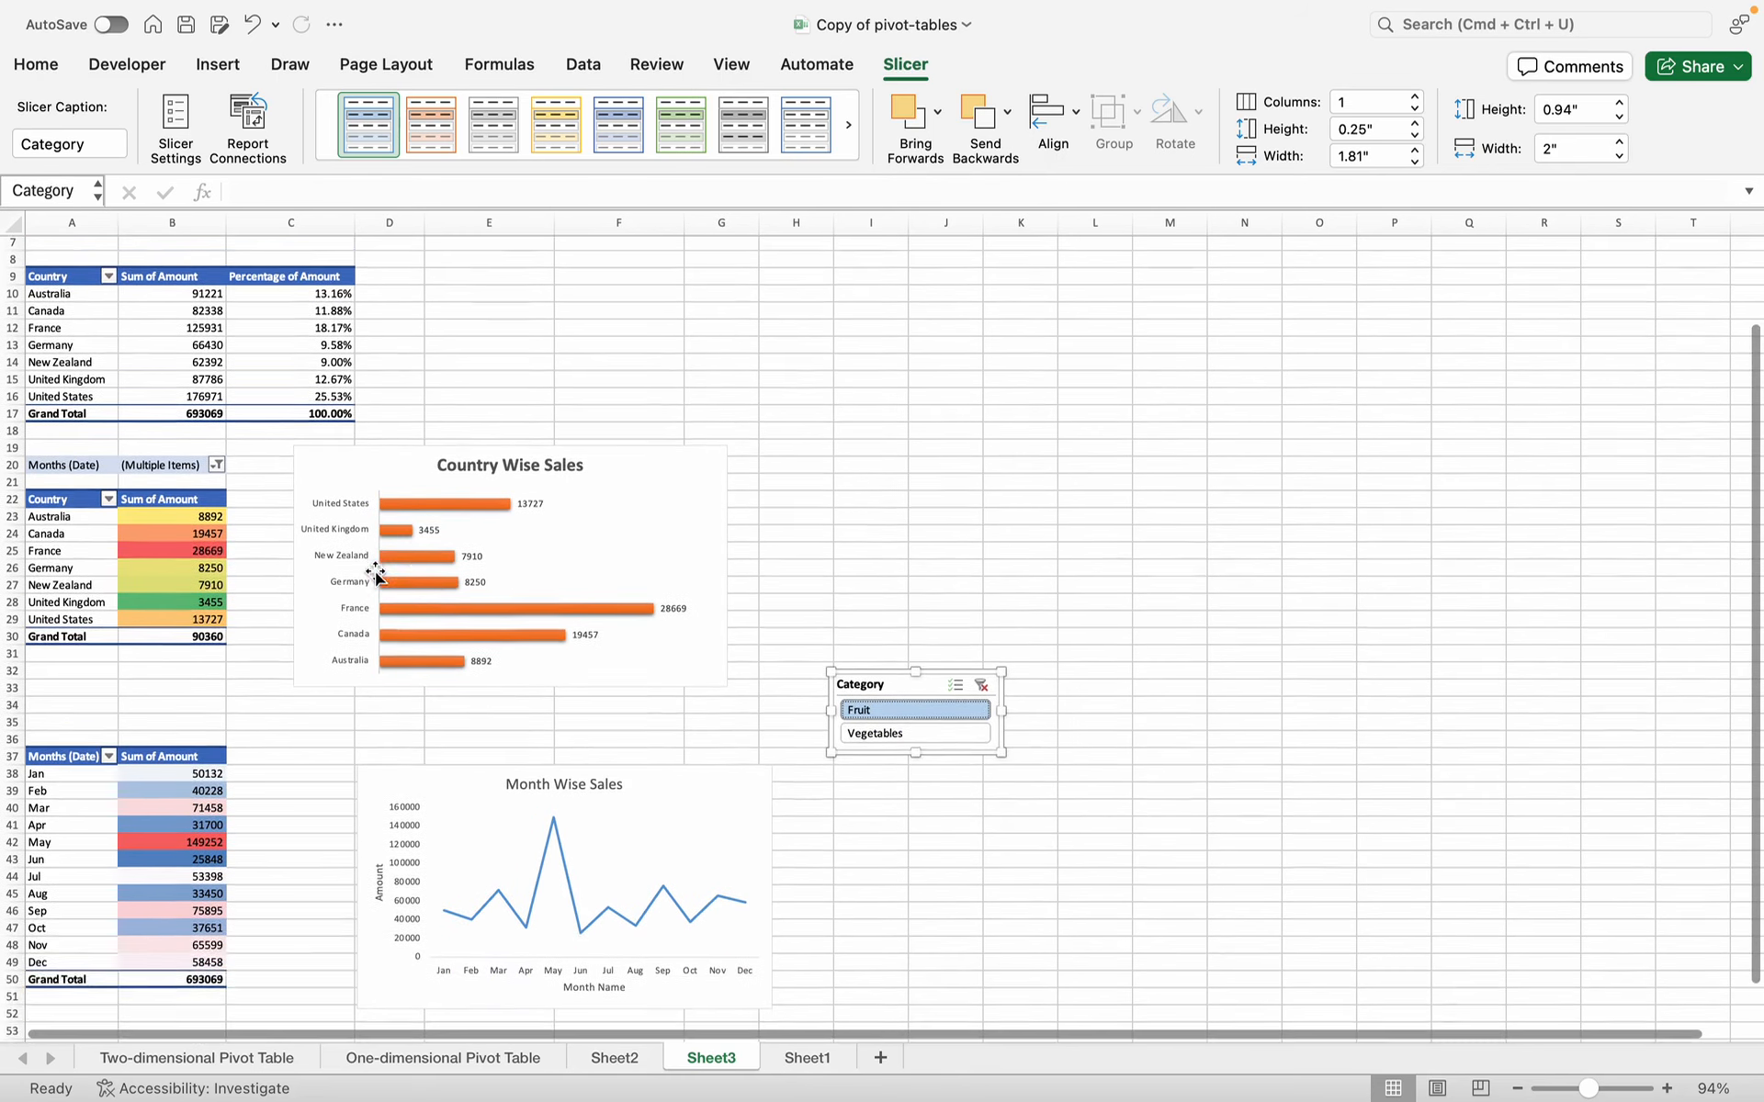
click(932, 718)
click(914, 688)
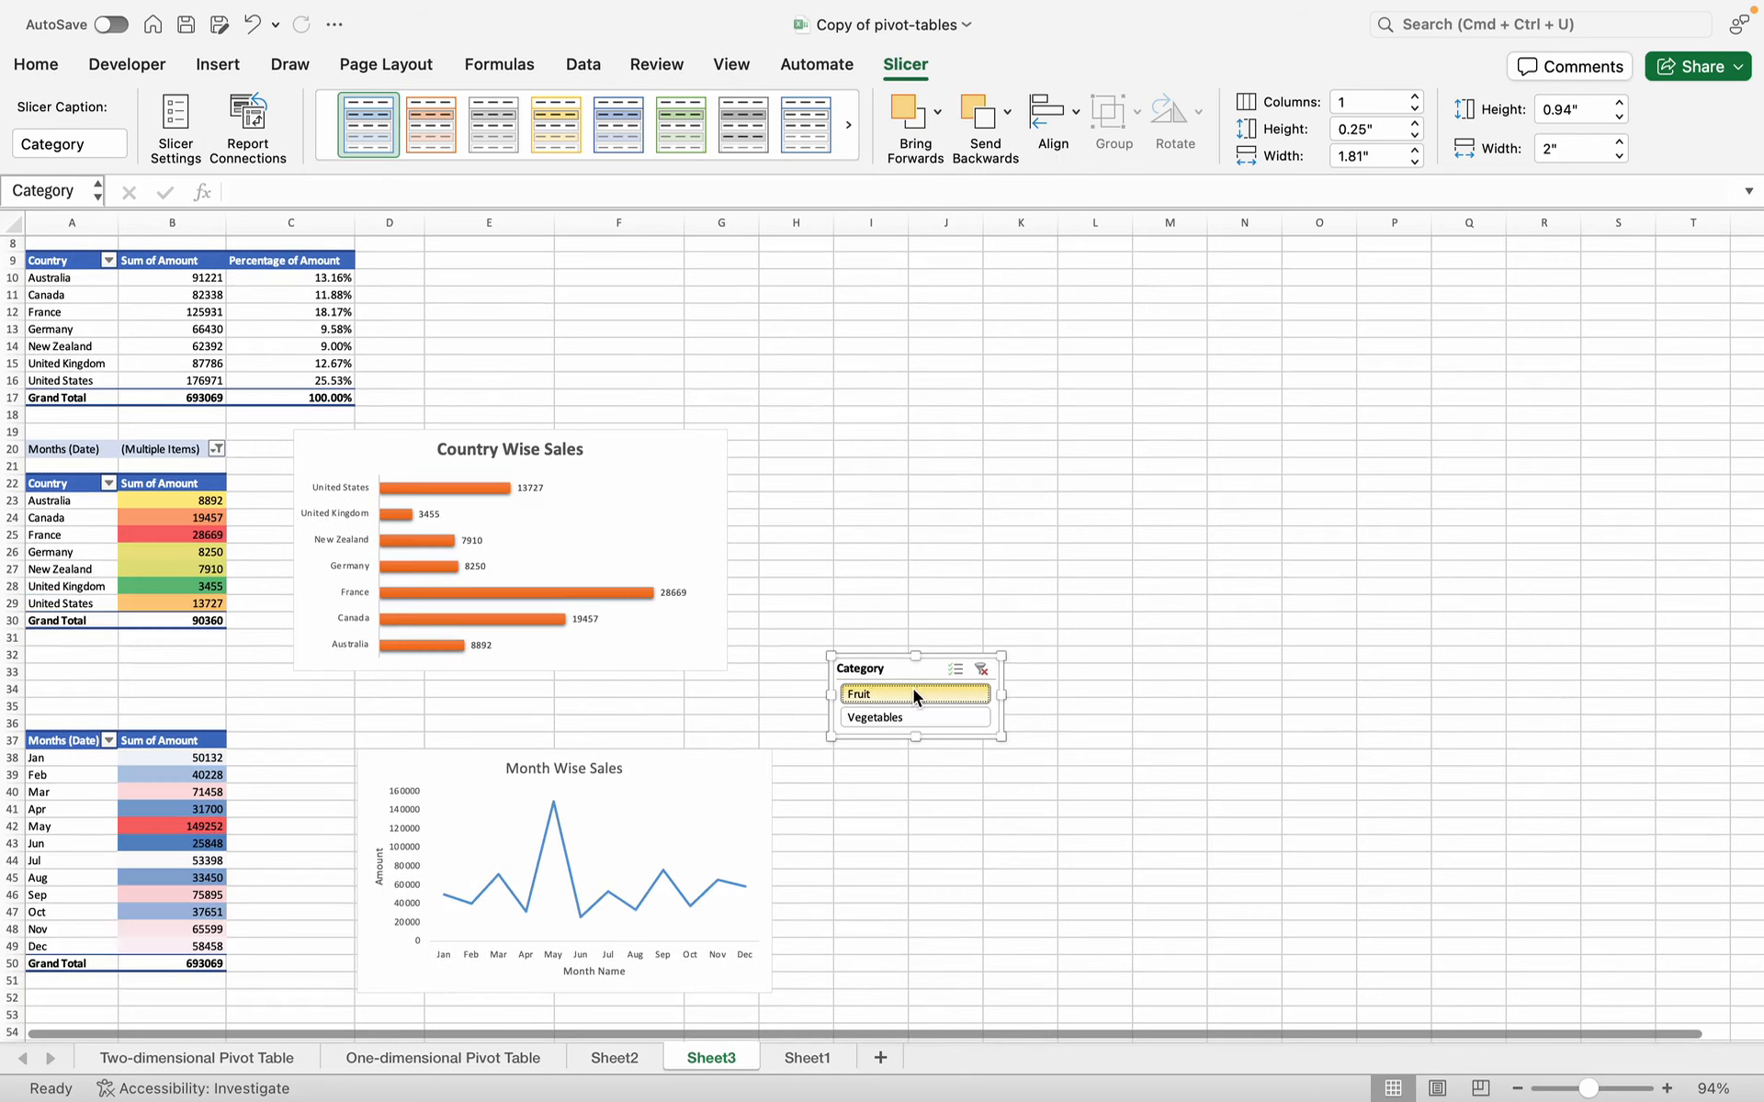
scroll(911, 698, up, 1)
click(913, 750)
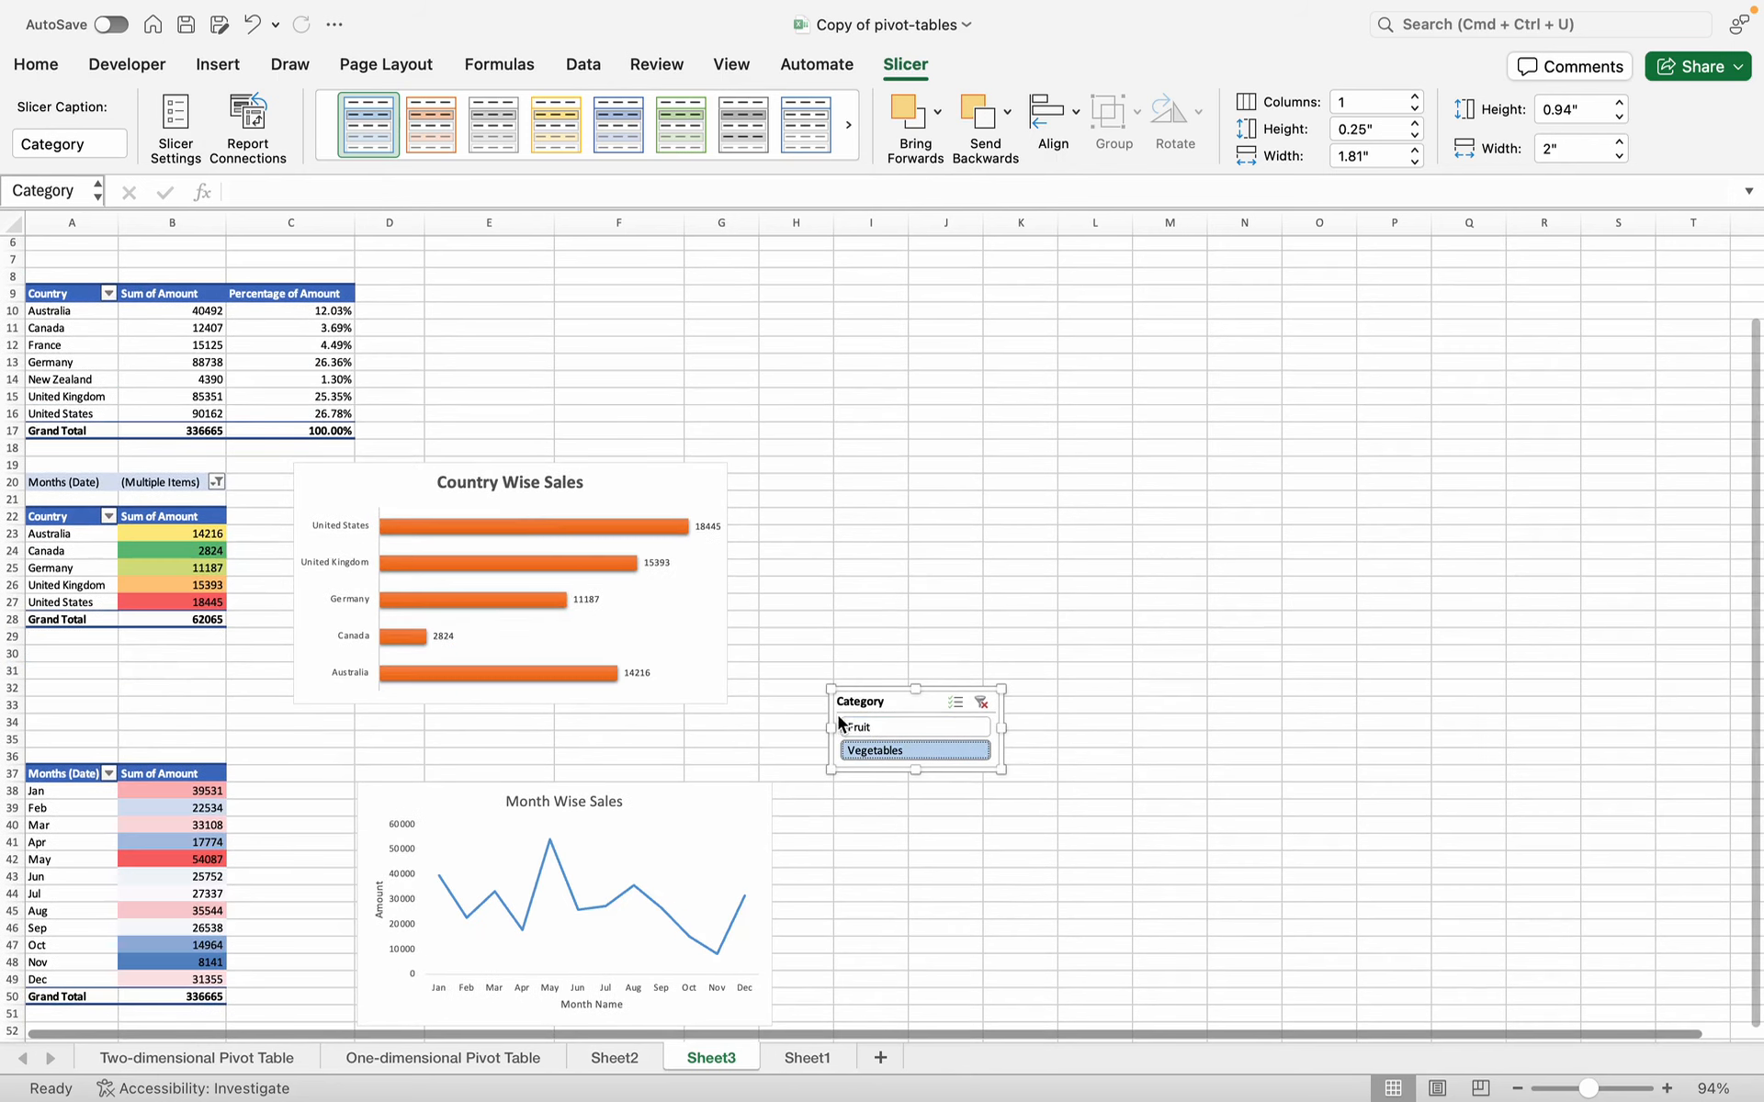
click(913, 727)
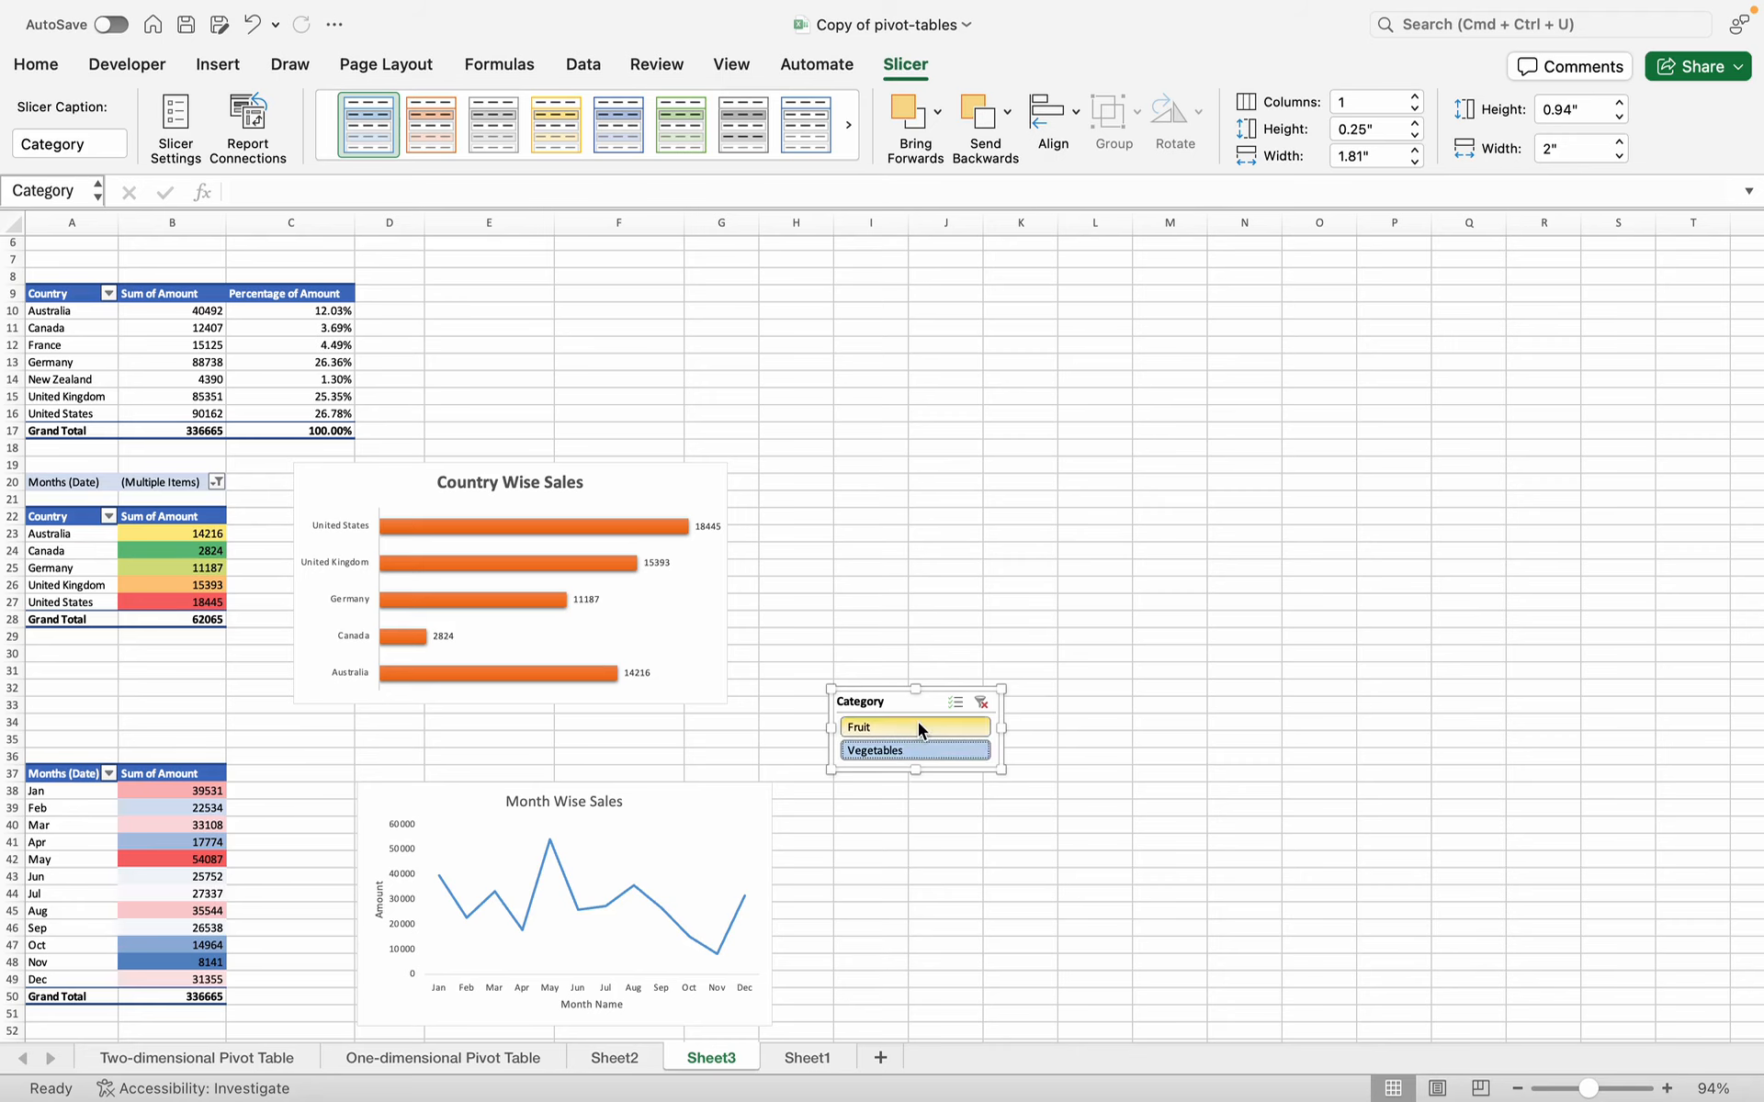
- Select Australia's amount in the country percentage table and compare its figures for Vegetables and Fruit using the slicer
scroll(309, 572, up, 2)
click(147, 399)
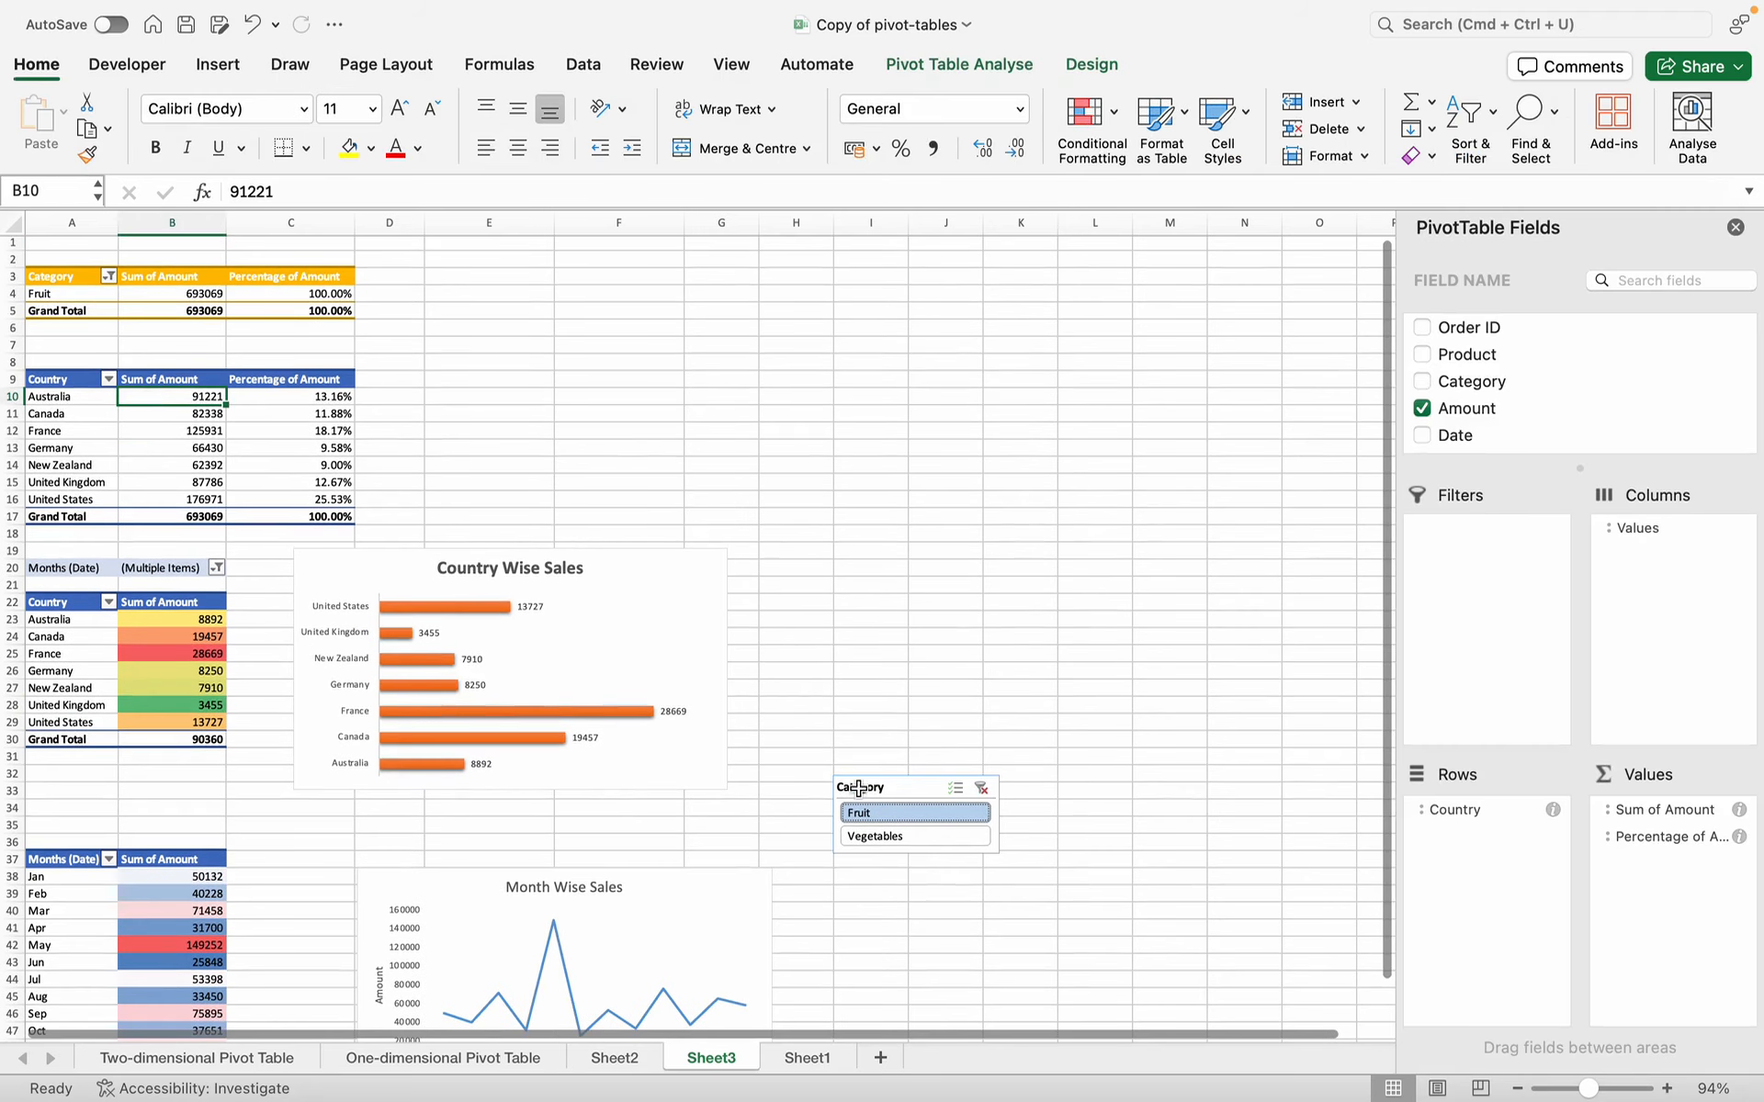
click(868, 838)
scroll(863, 781, down, 3)
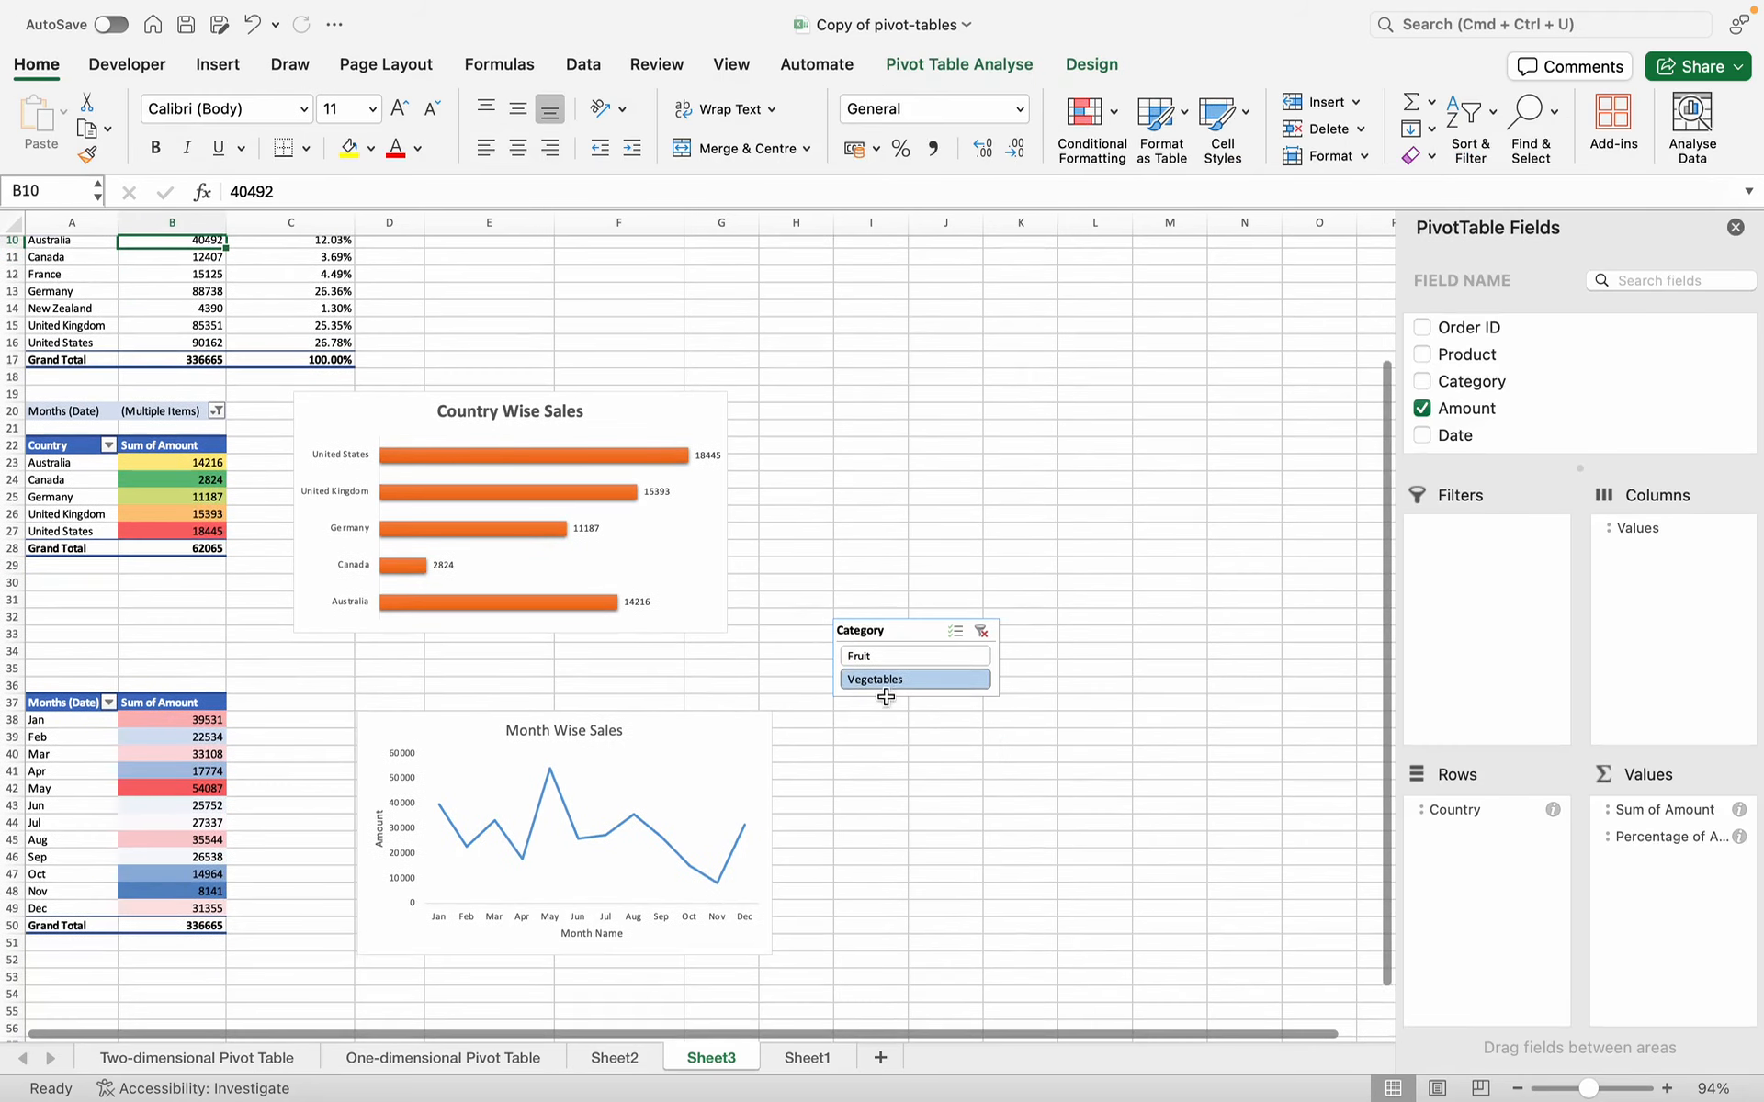
click(882, 656)
scroll(553, 500, up, 2)
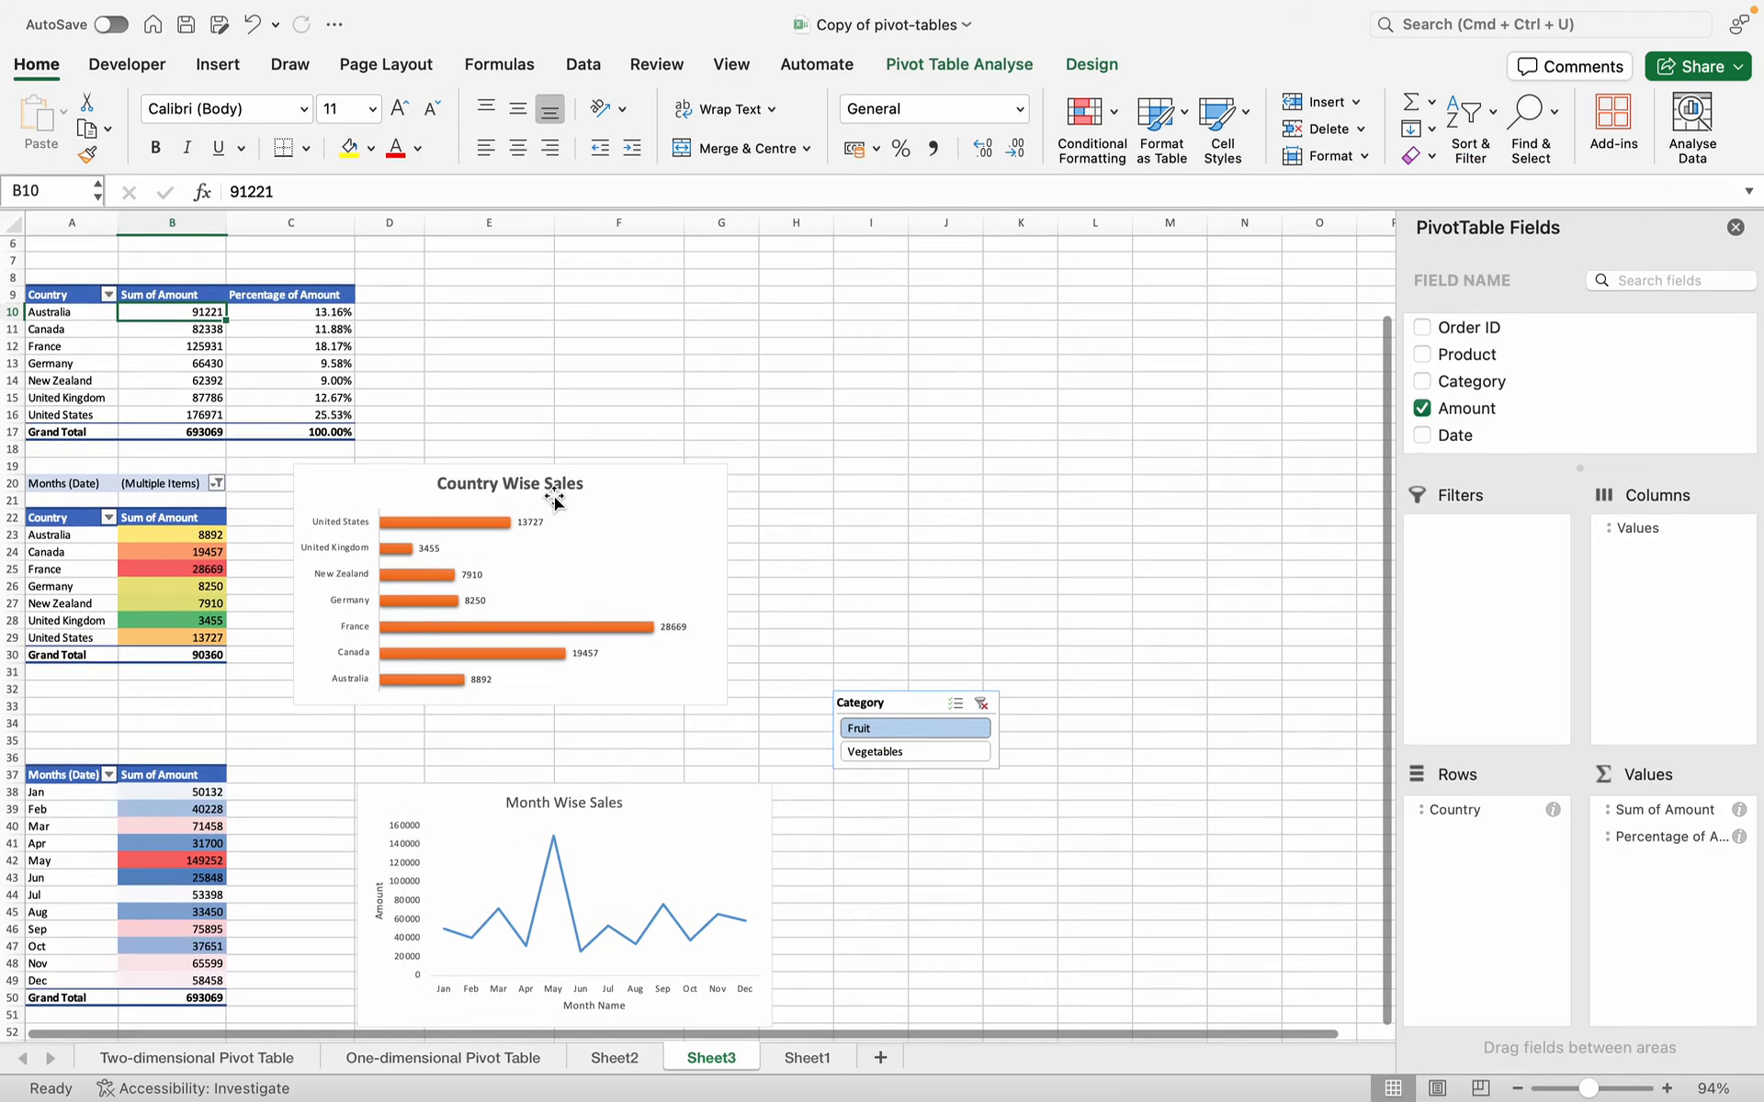
- Reposition the Category slicer beside the gap between the two charts and leave it filtered to Fruit
drag(955, 696, 952, 588)
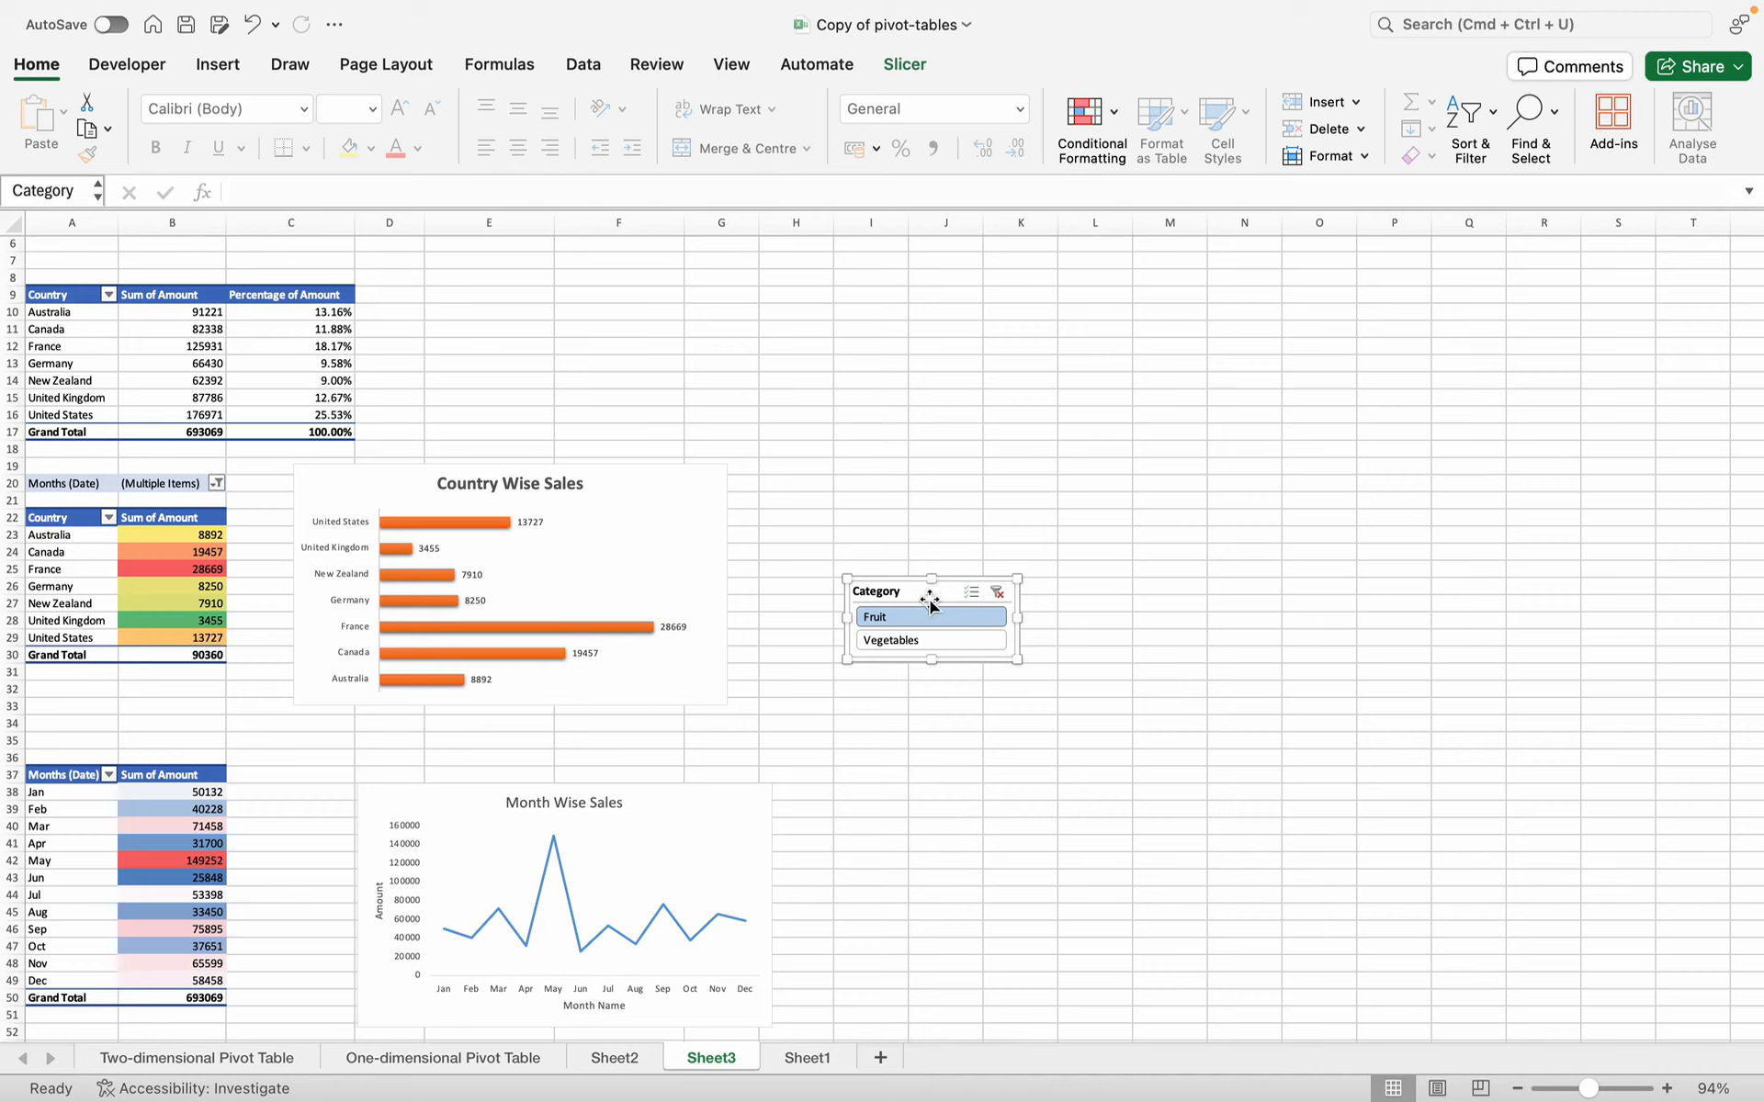
click(898, 65)
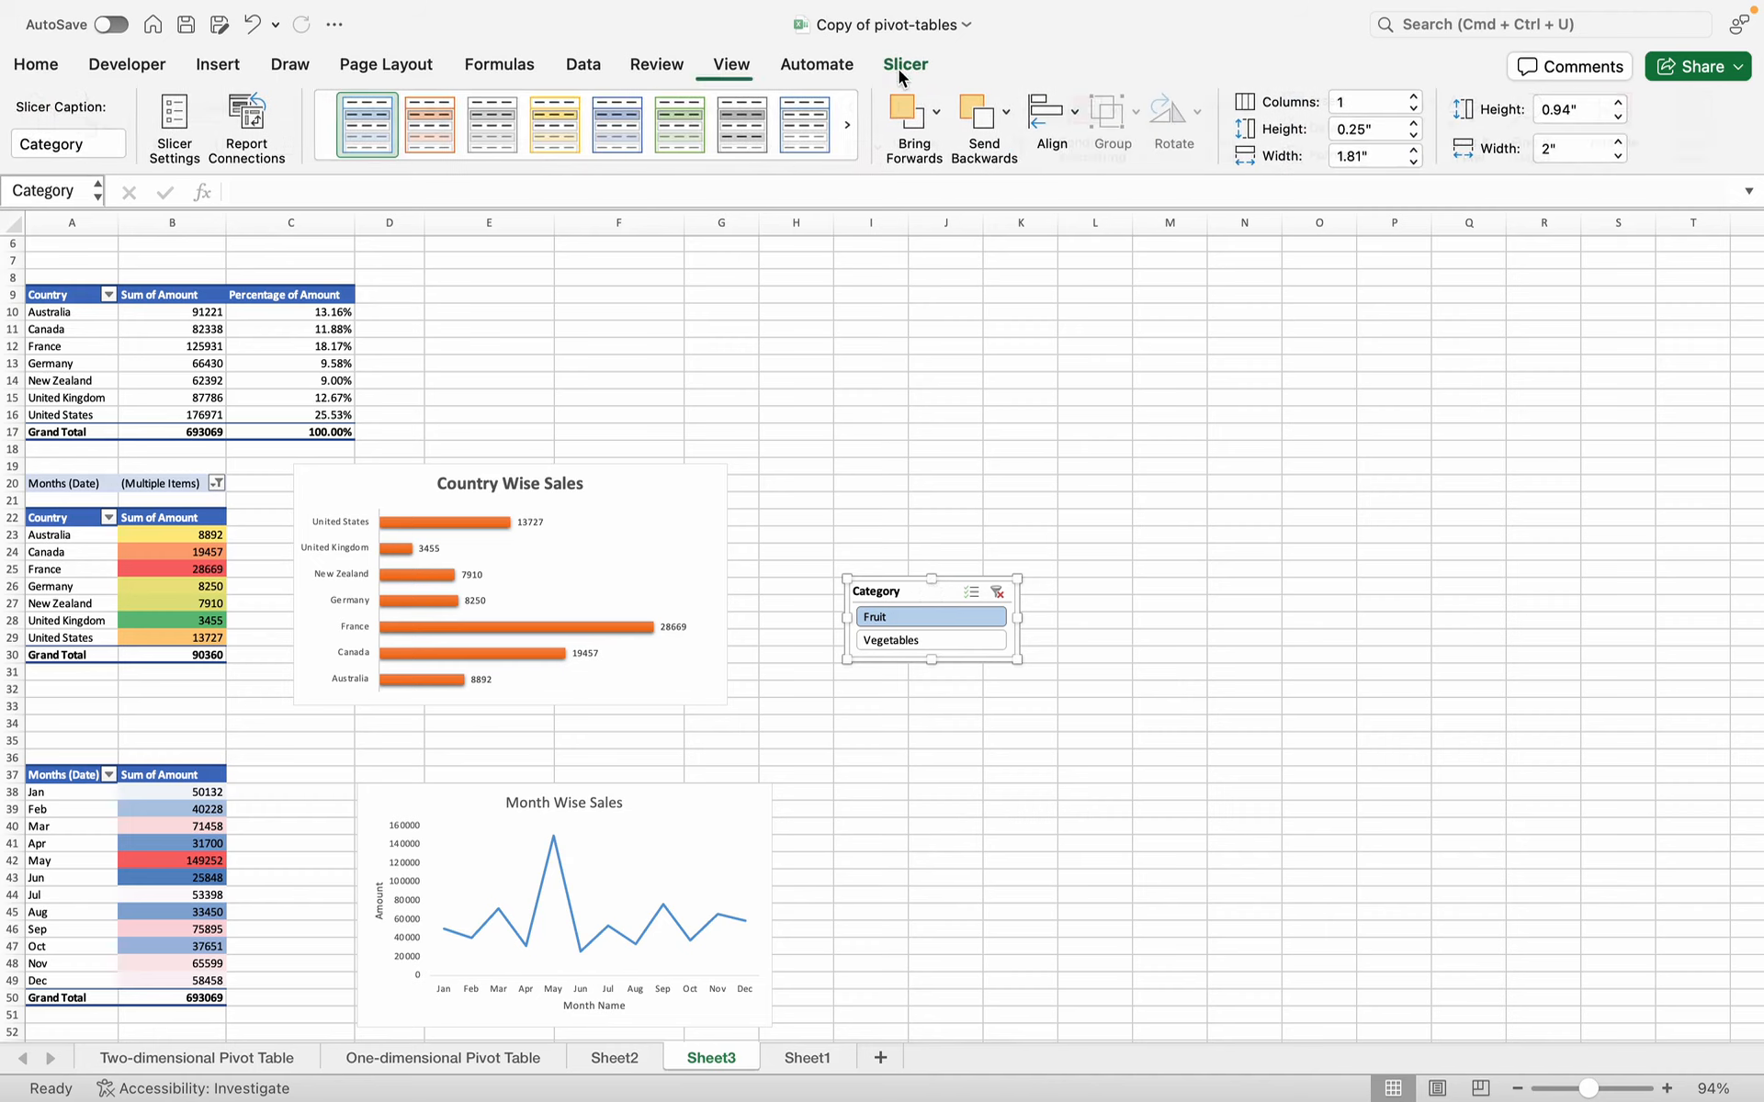
scroll(935, 381, down, 2)
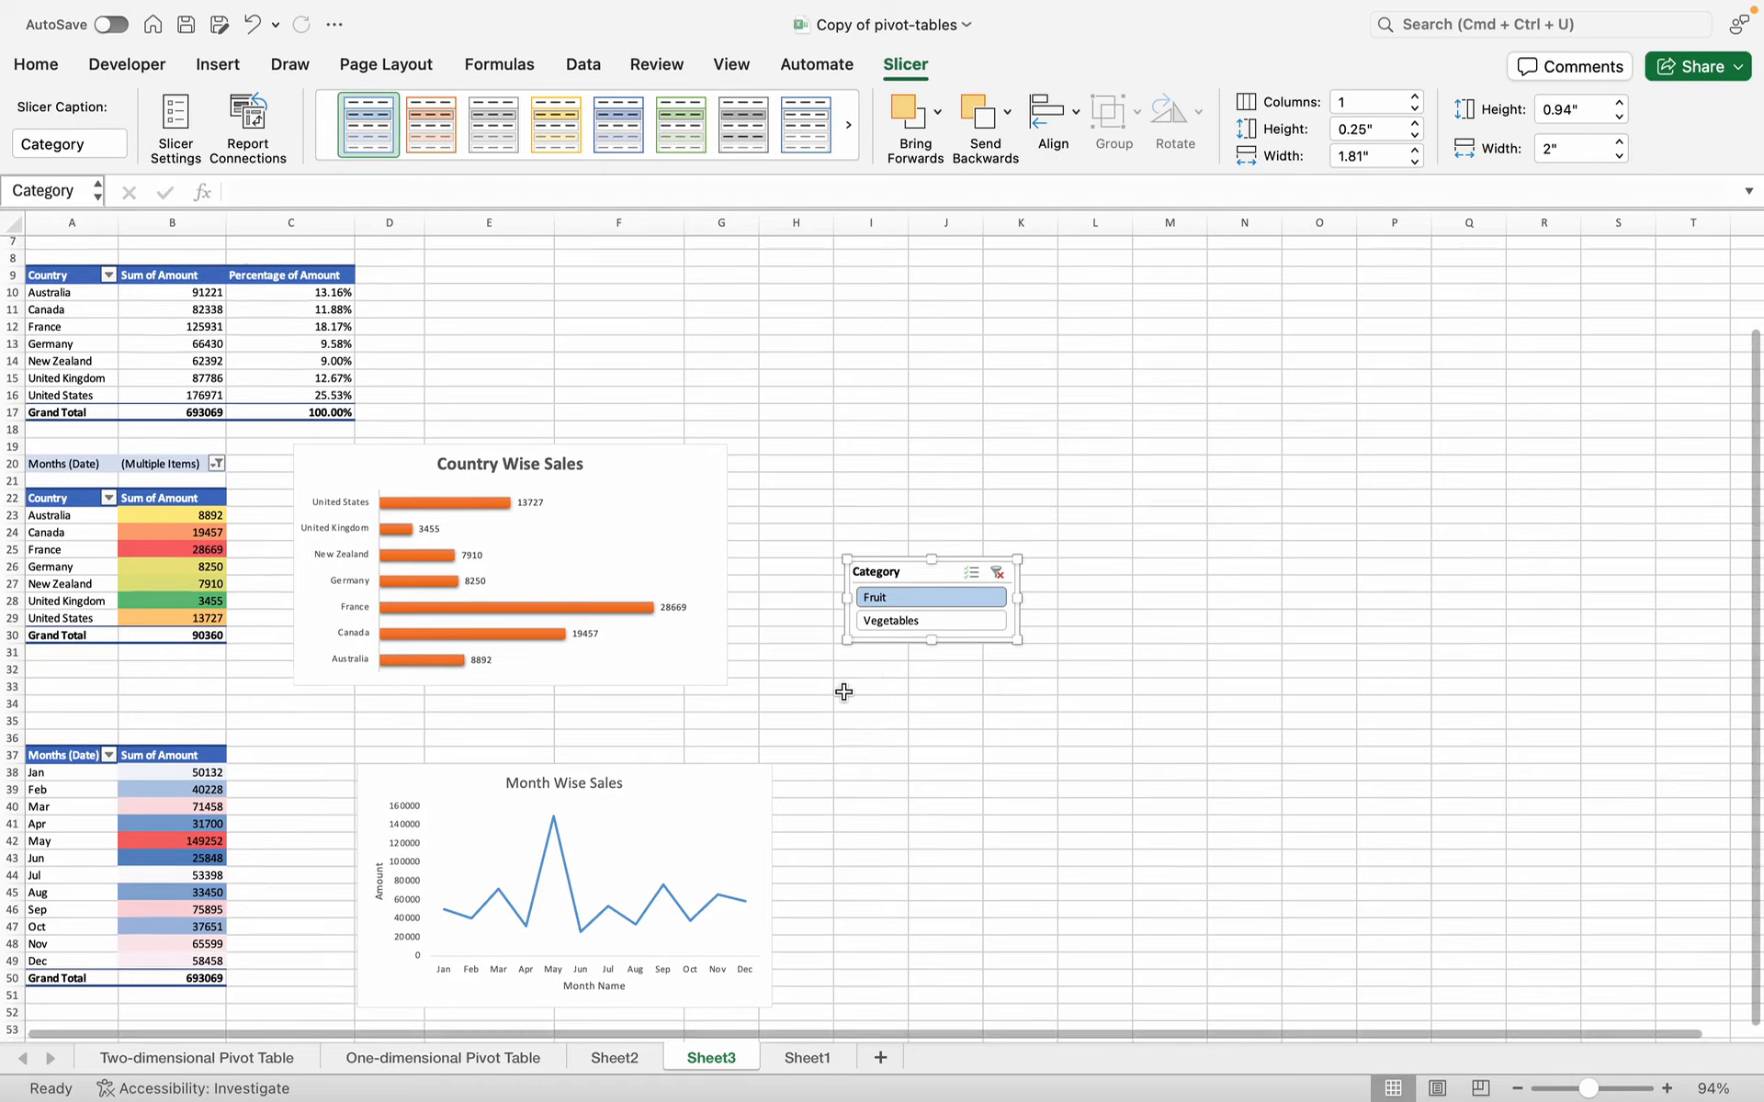
drag(911, 632, 911, 703)
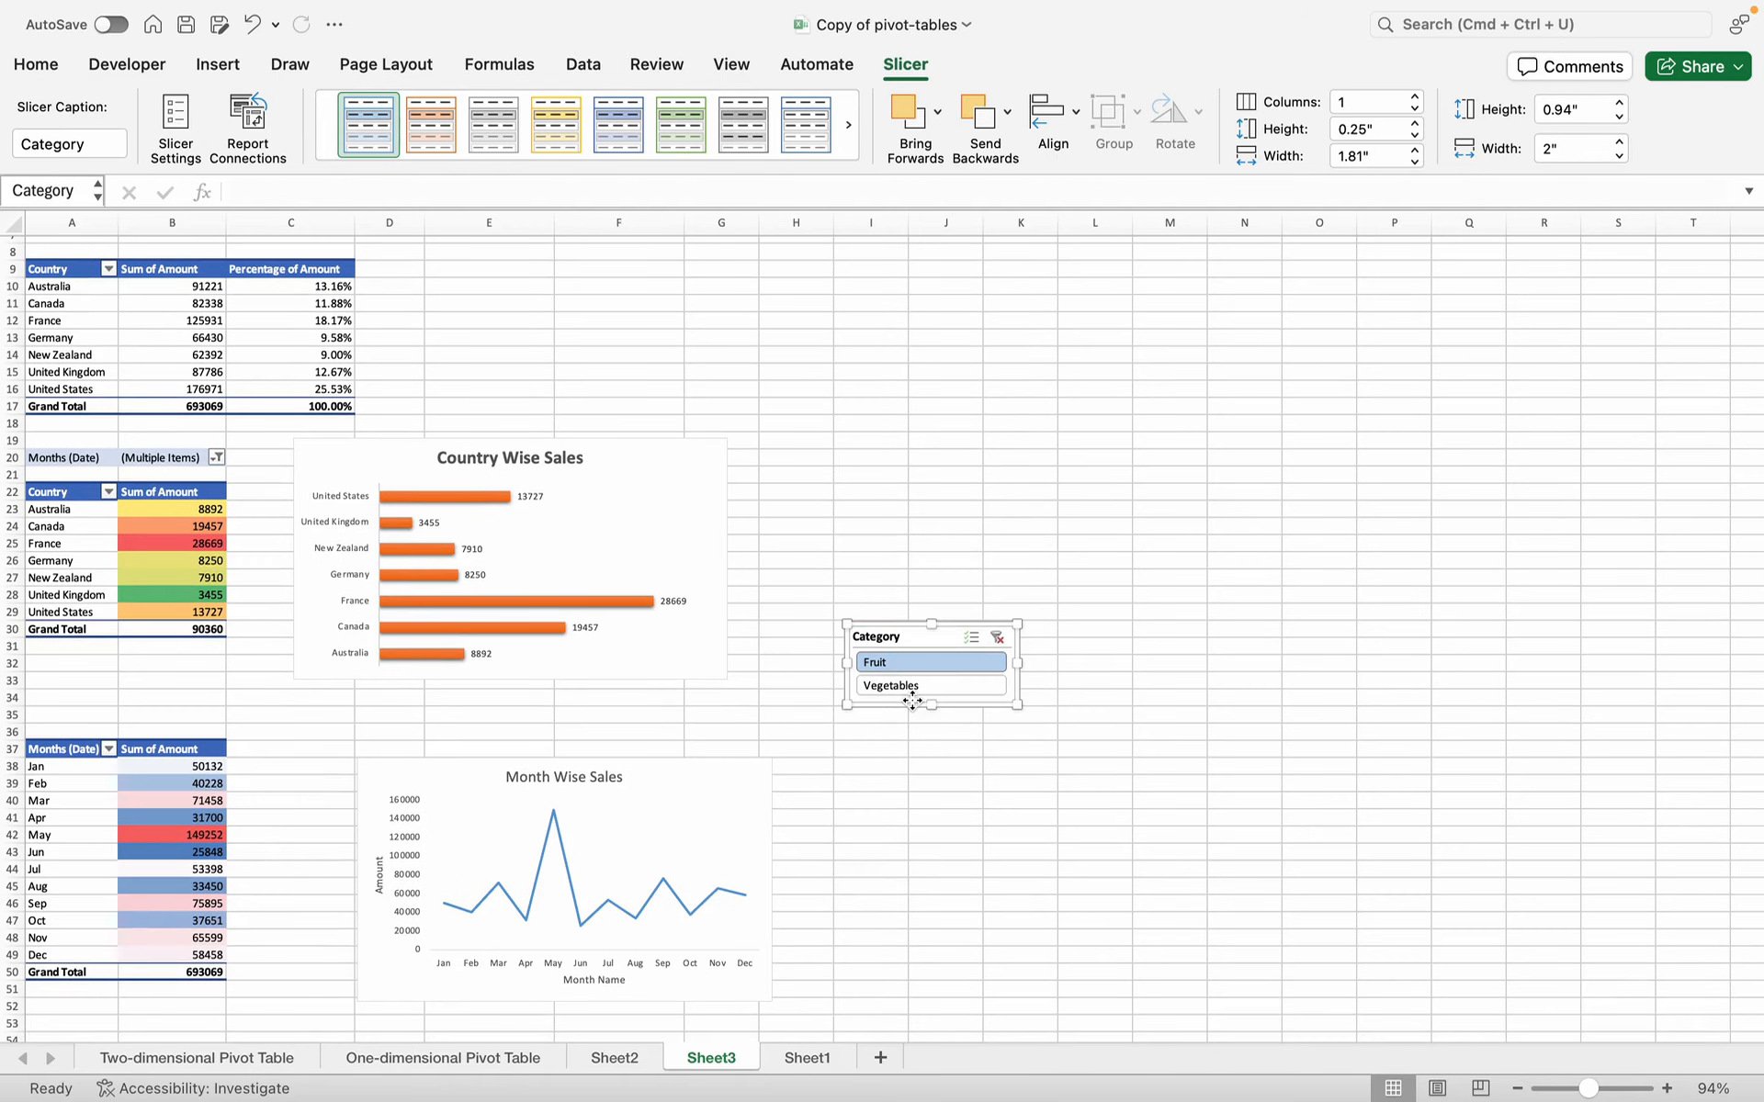
click(923, 686)
click(917, 667)
key(super+shift+5)
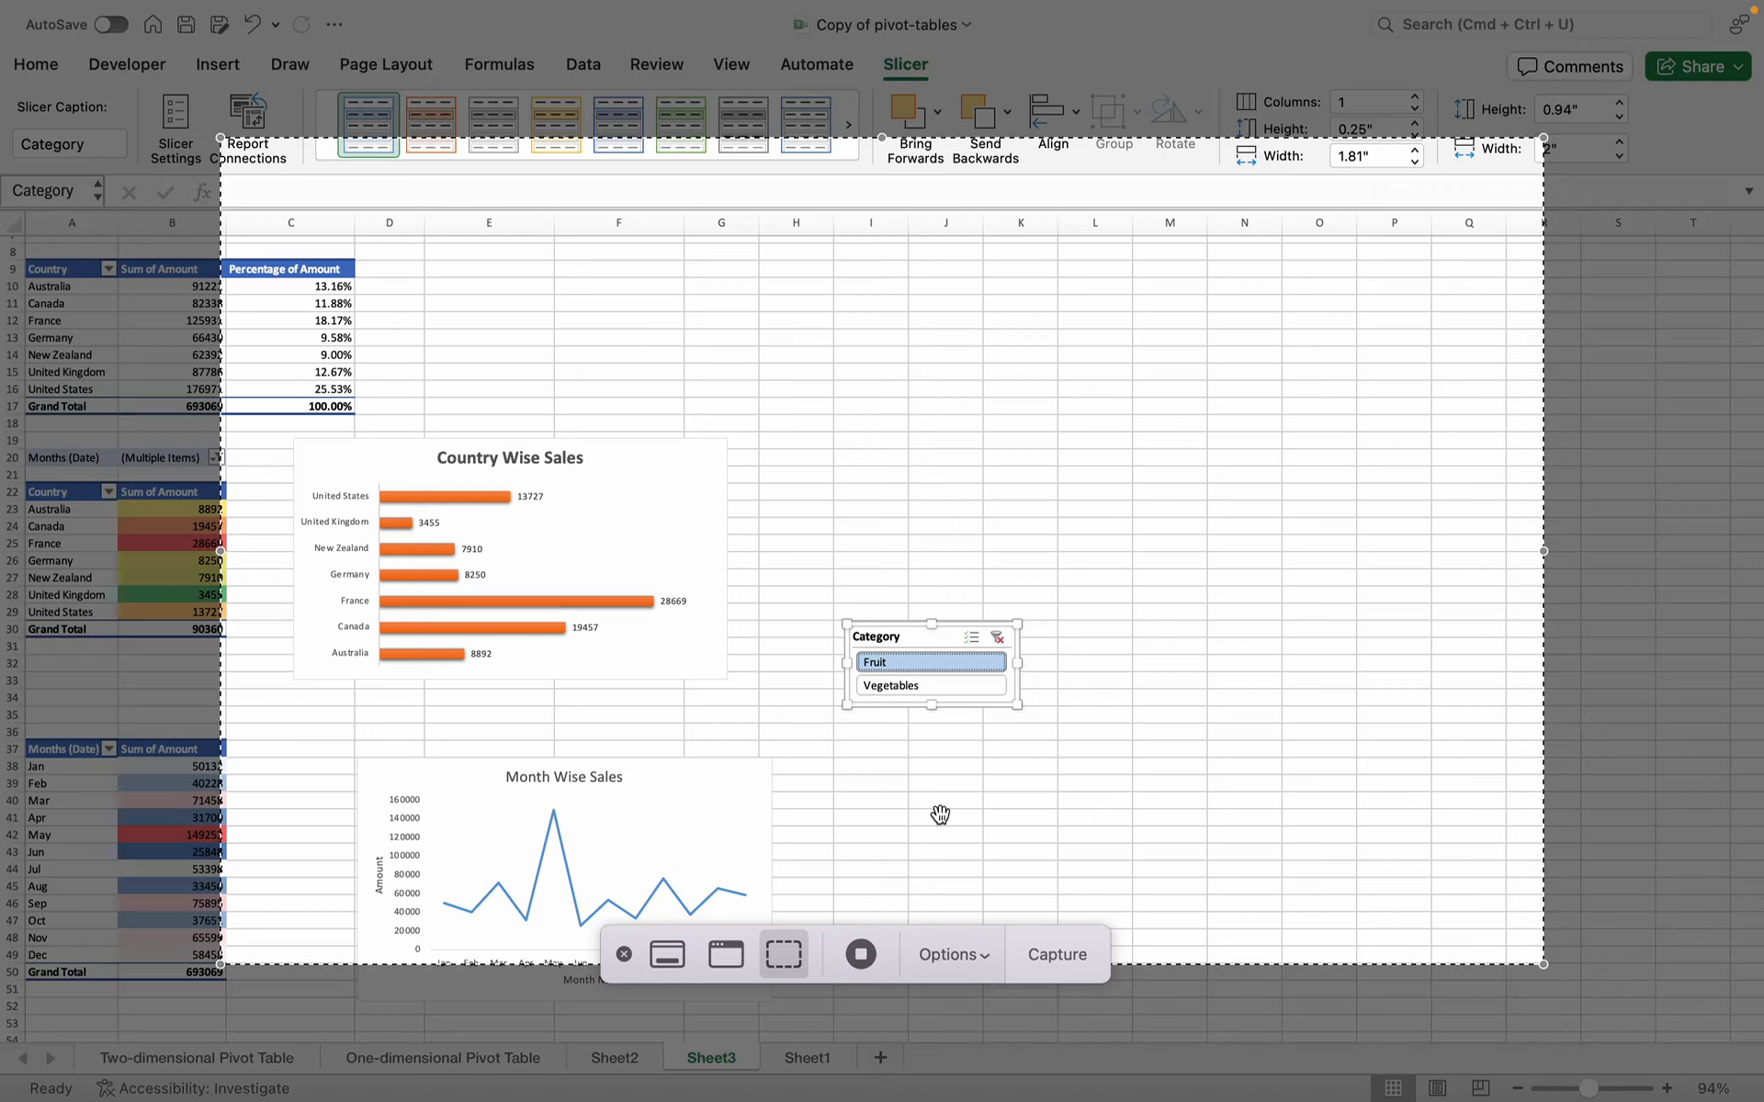